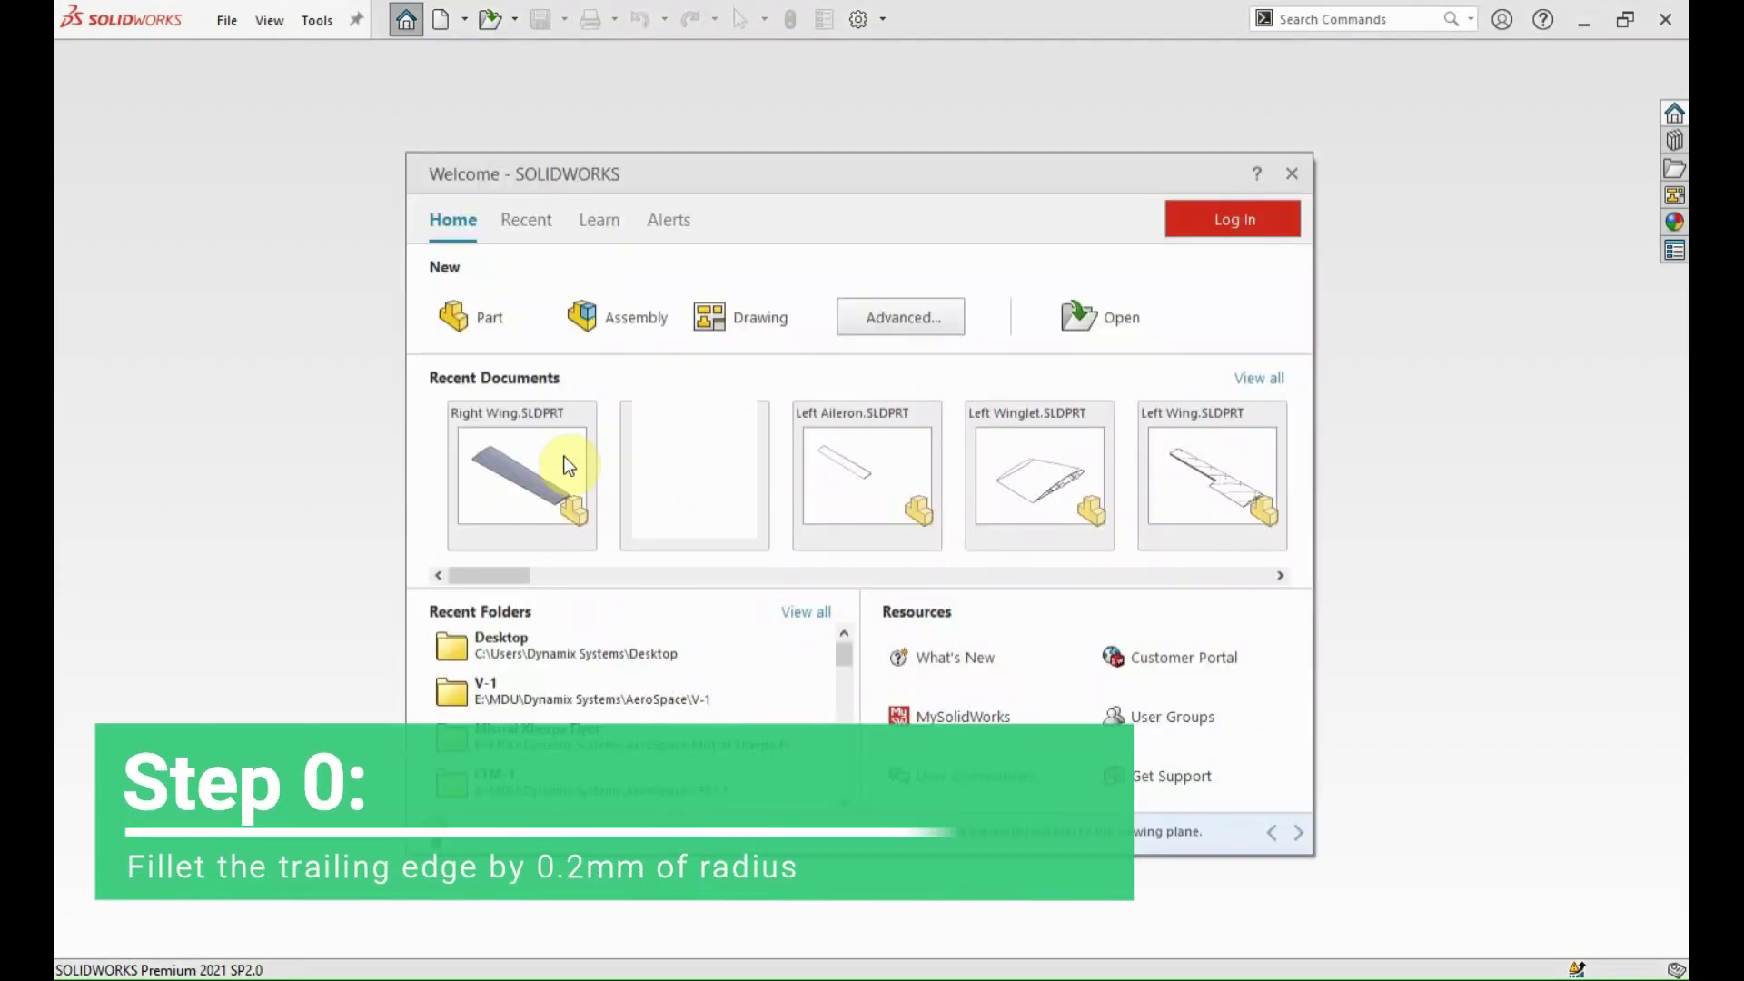
Load the Right Wing part and round its trailing edge with a 0.2 mm fillet.
left_click(568, 465)
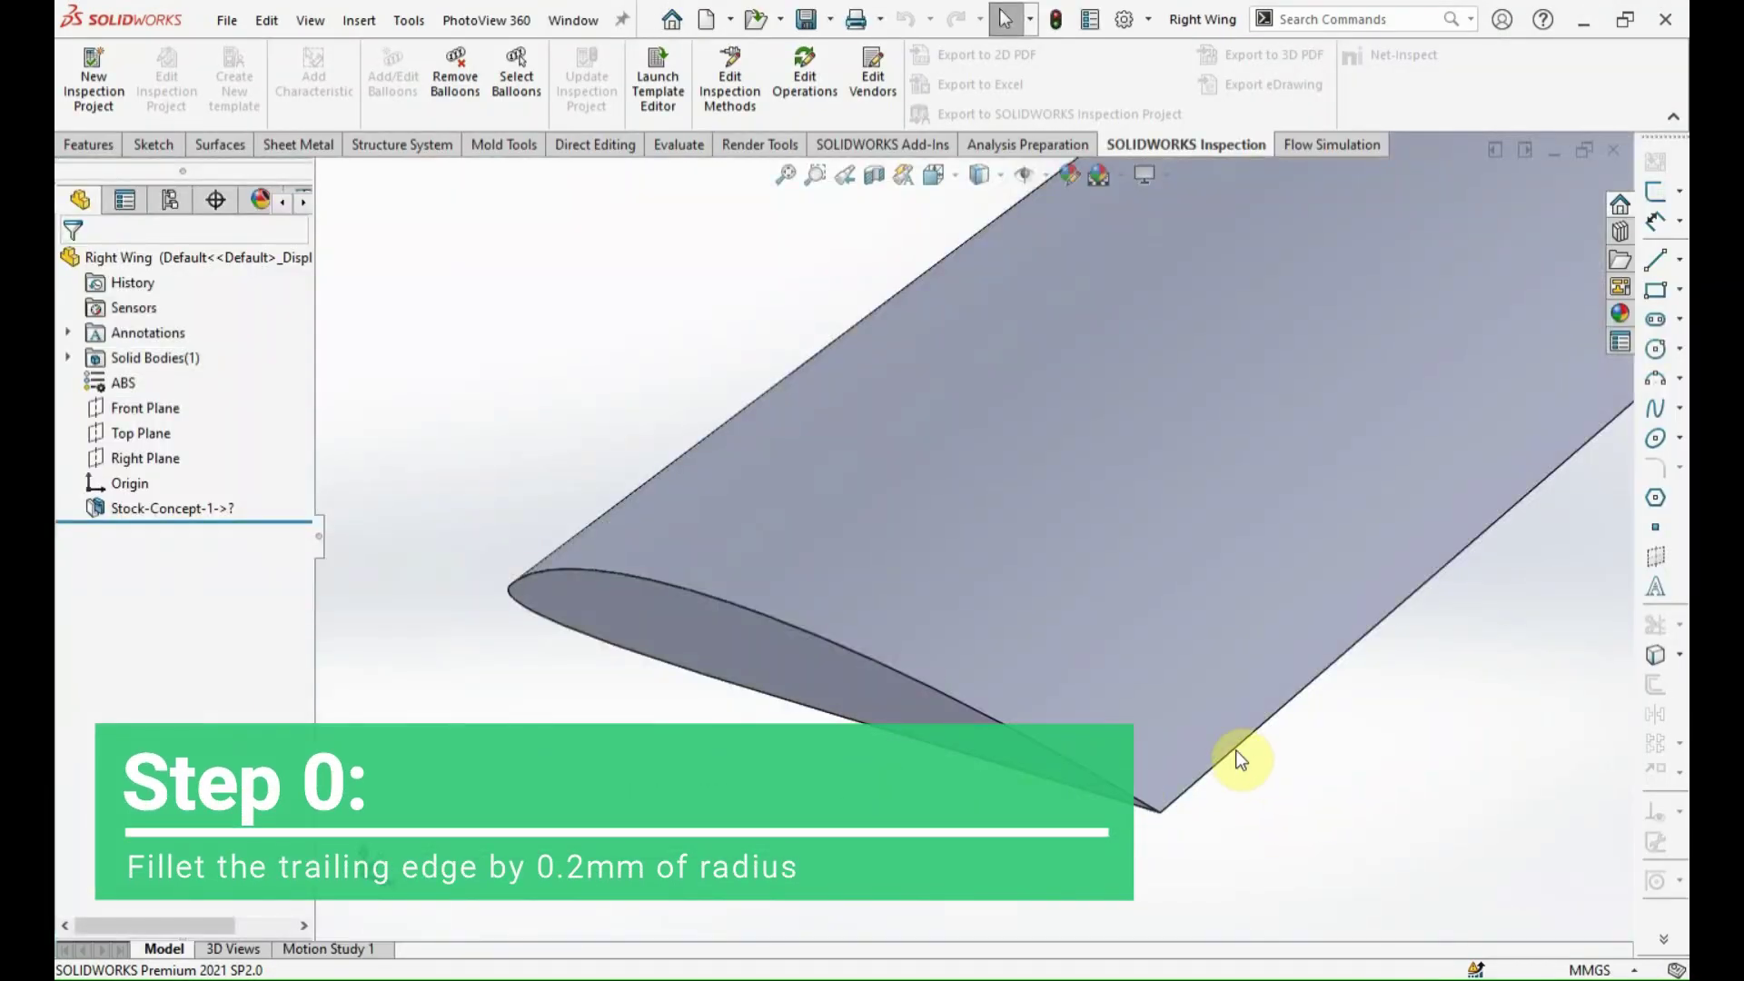
left_click(1241, 759)
left_click(1440, 688)
type("0")
key("Return")
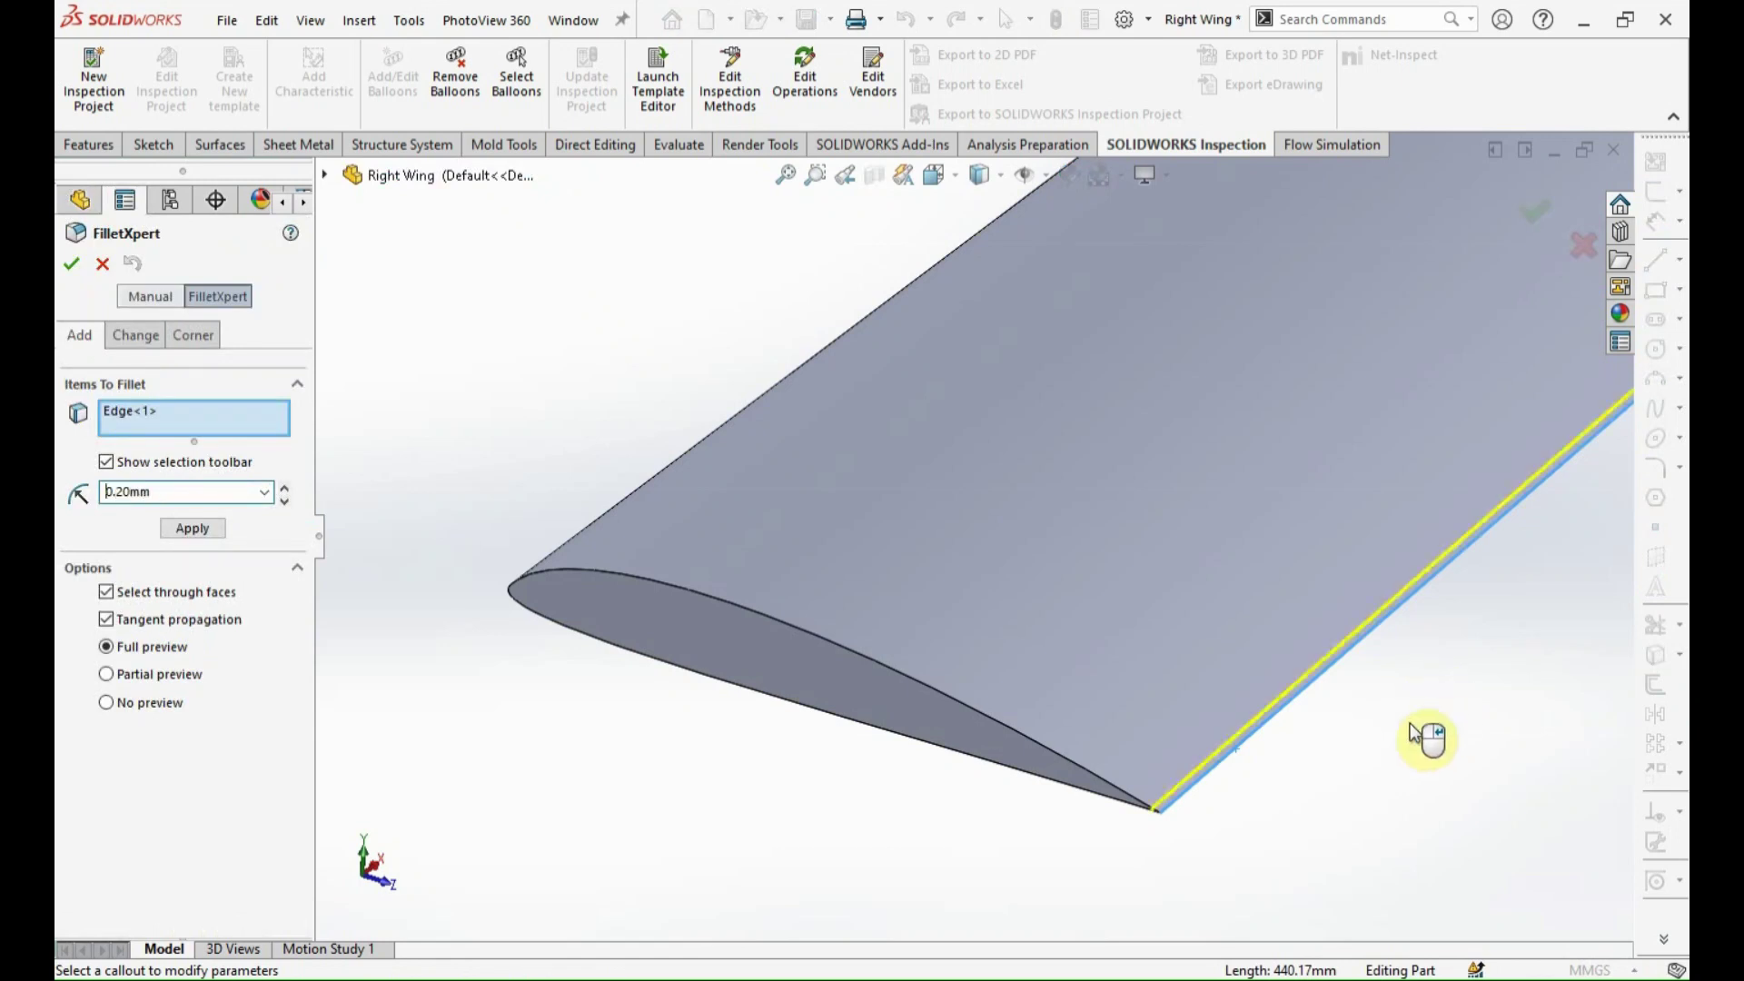
key("Return")
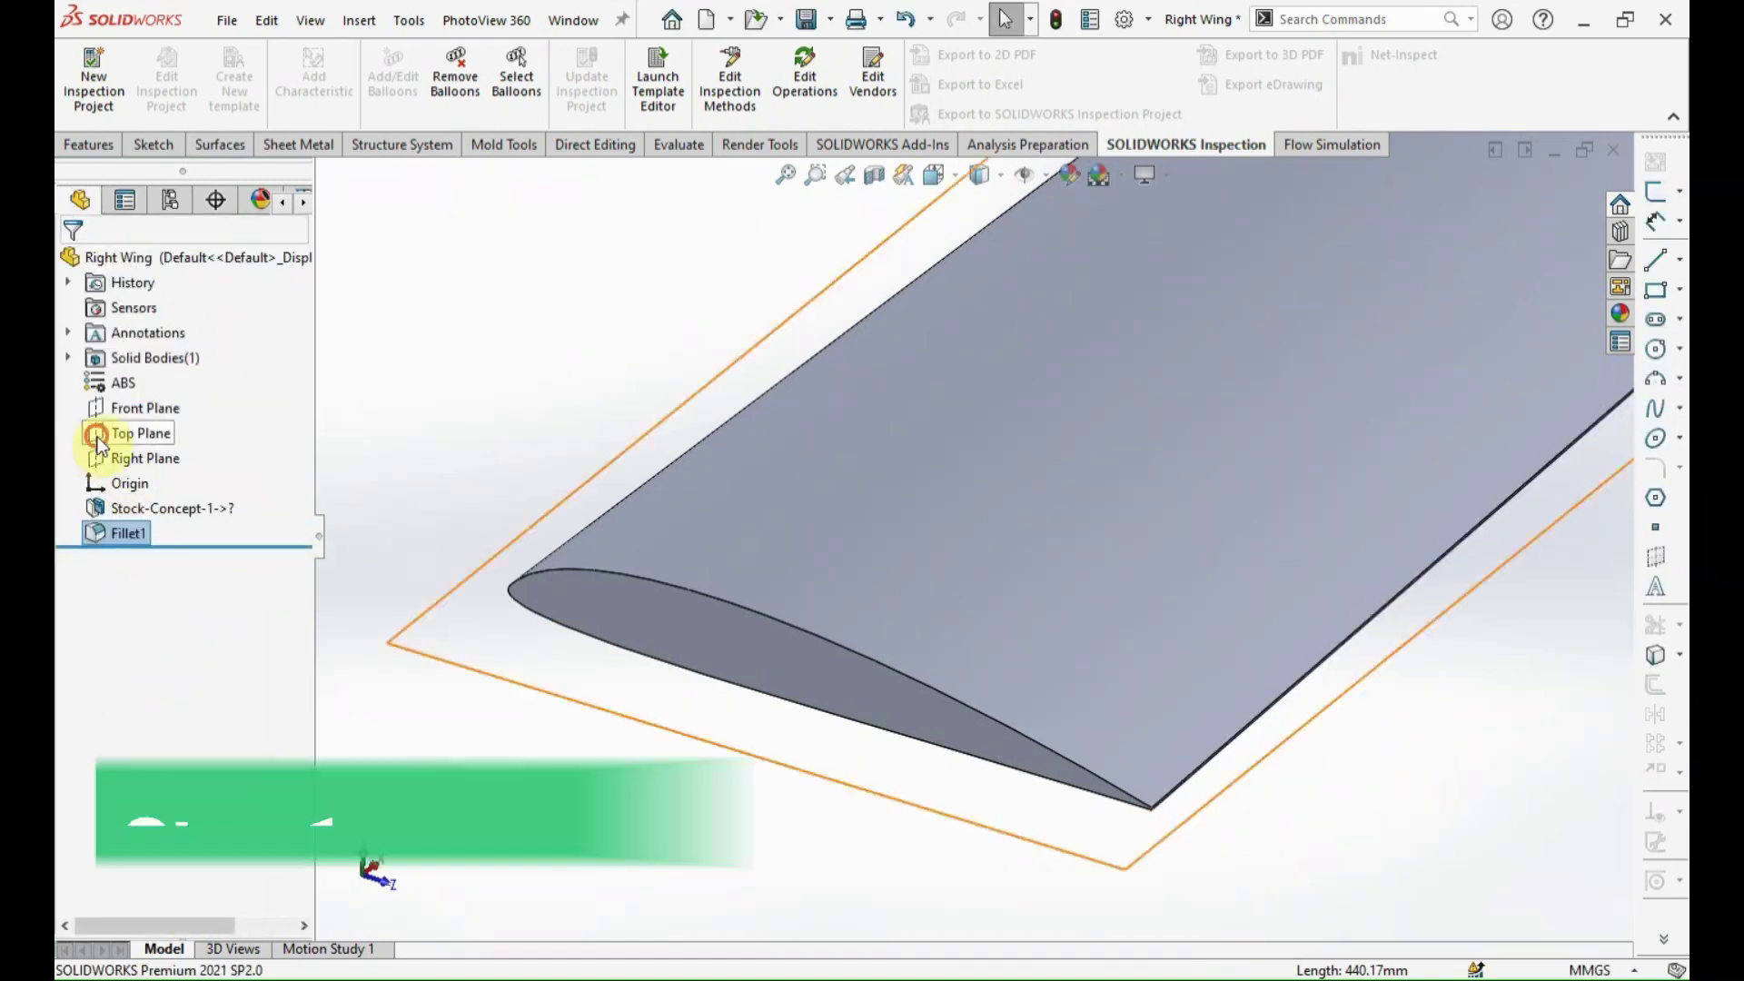
left_click(141, 432)
Sketch two diagonal lines on the Top Plane forming an X over the wing.
left_click(1655, 191)
left_click(1655, 263)
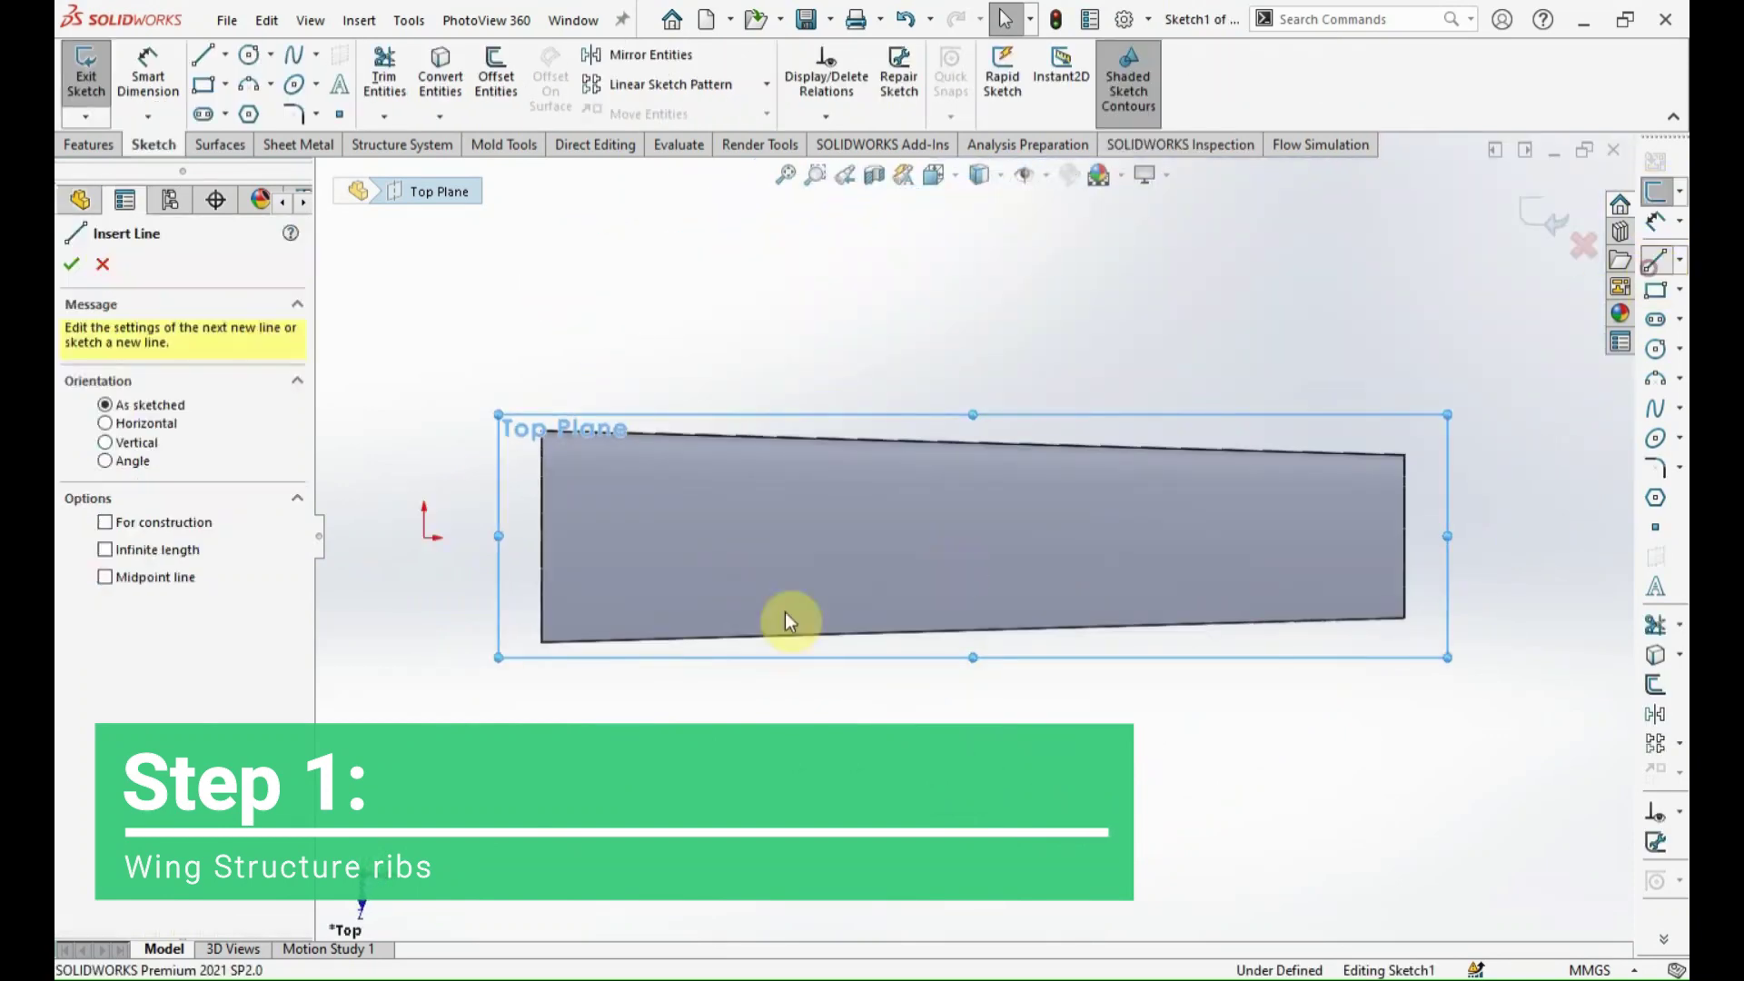
left_click(486, 674)
left_click(836, 374)
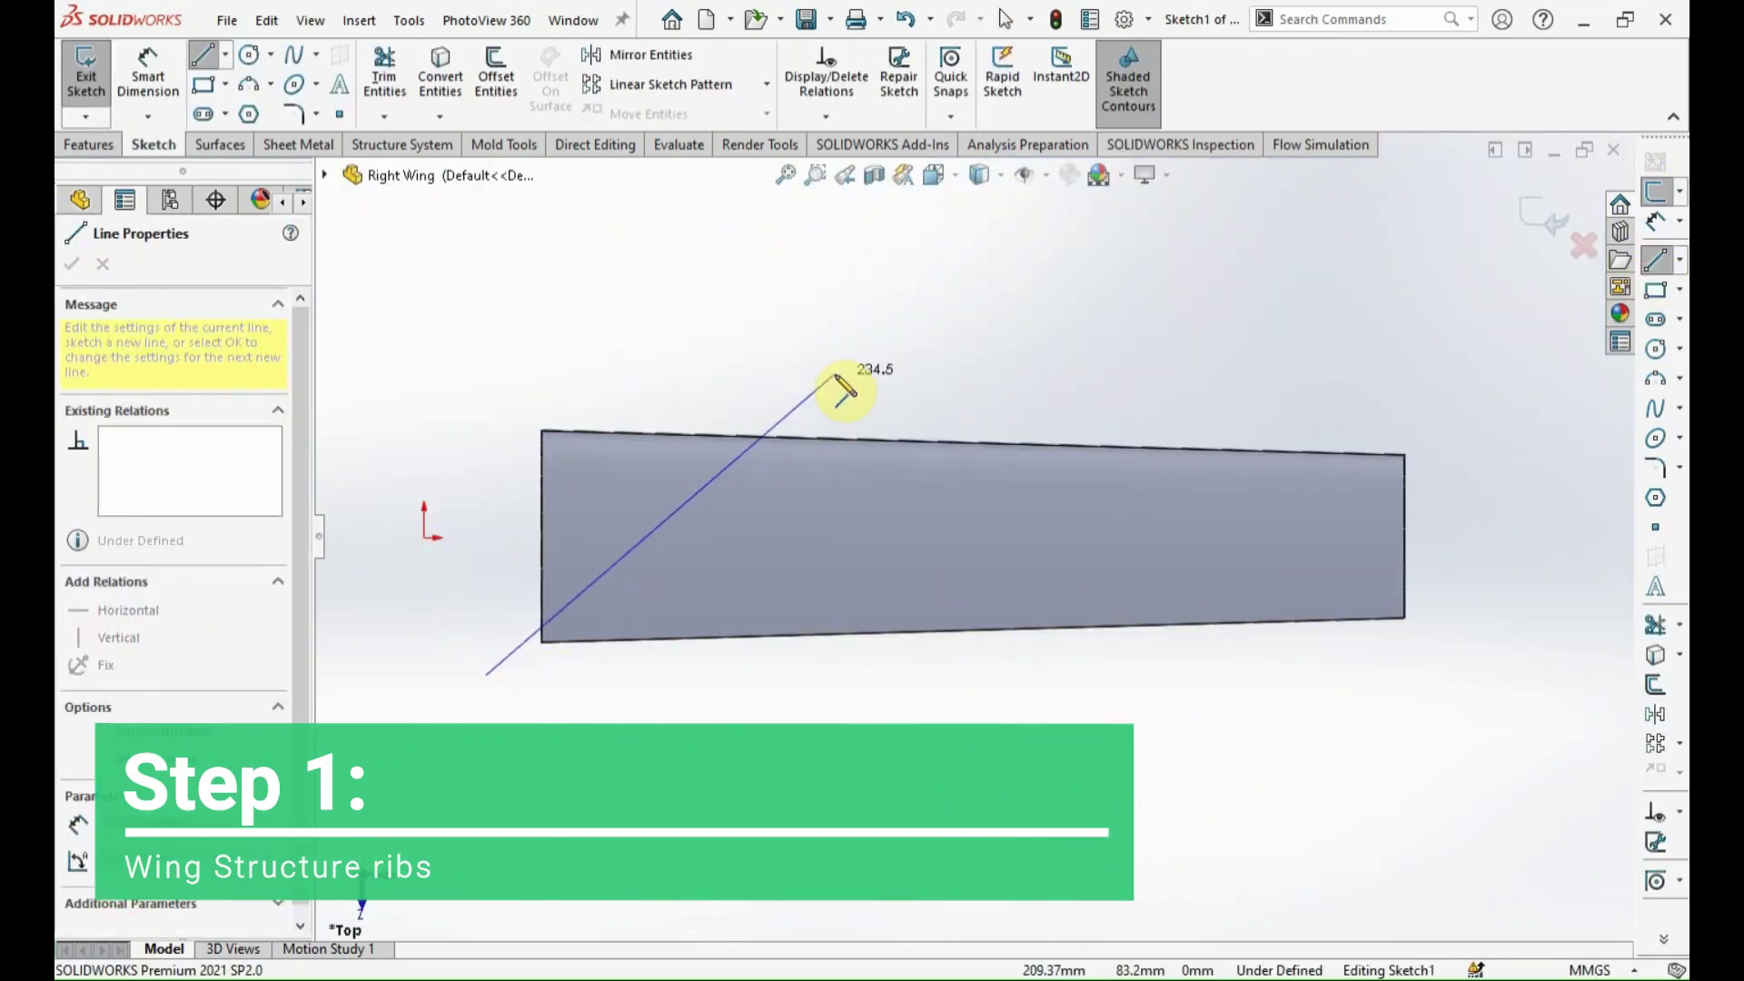
key("Escape")
key("l")
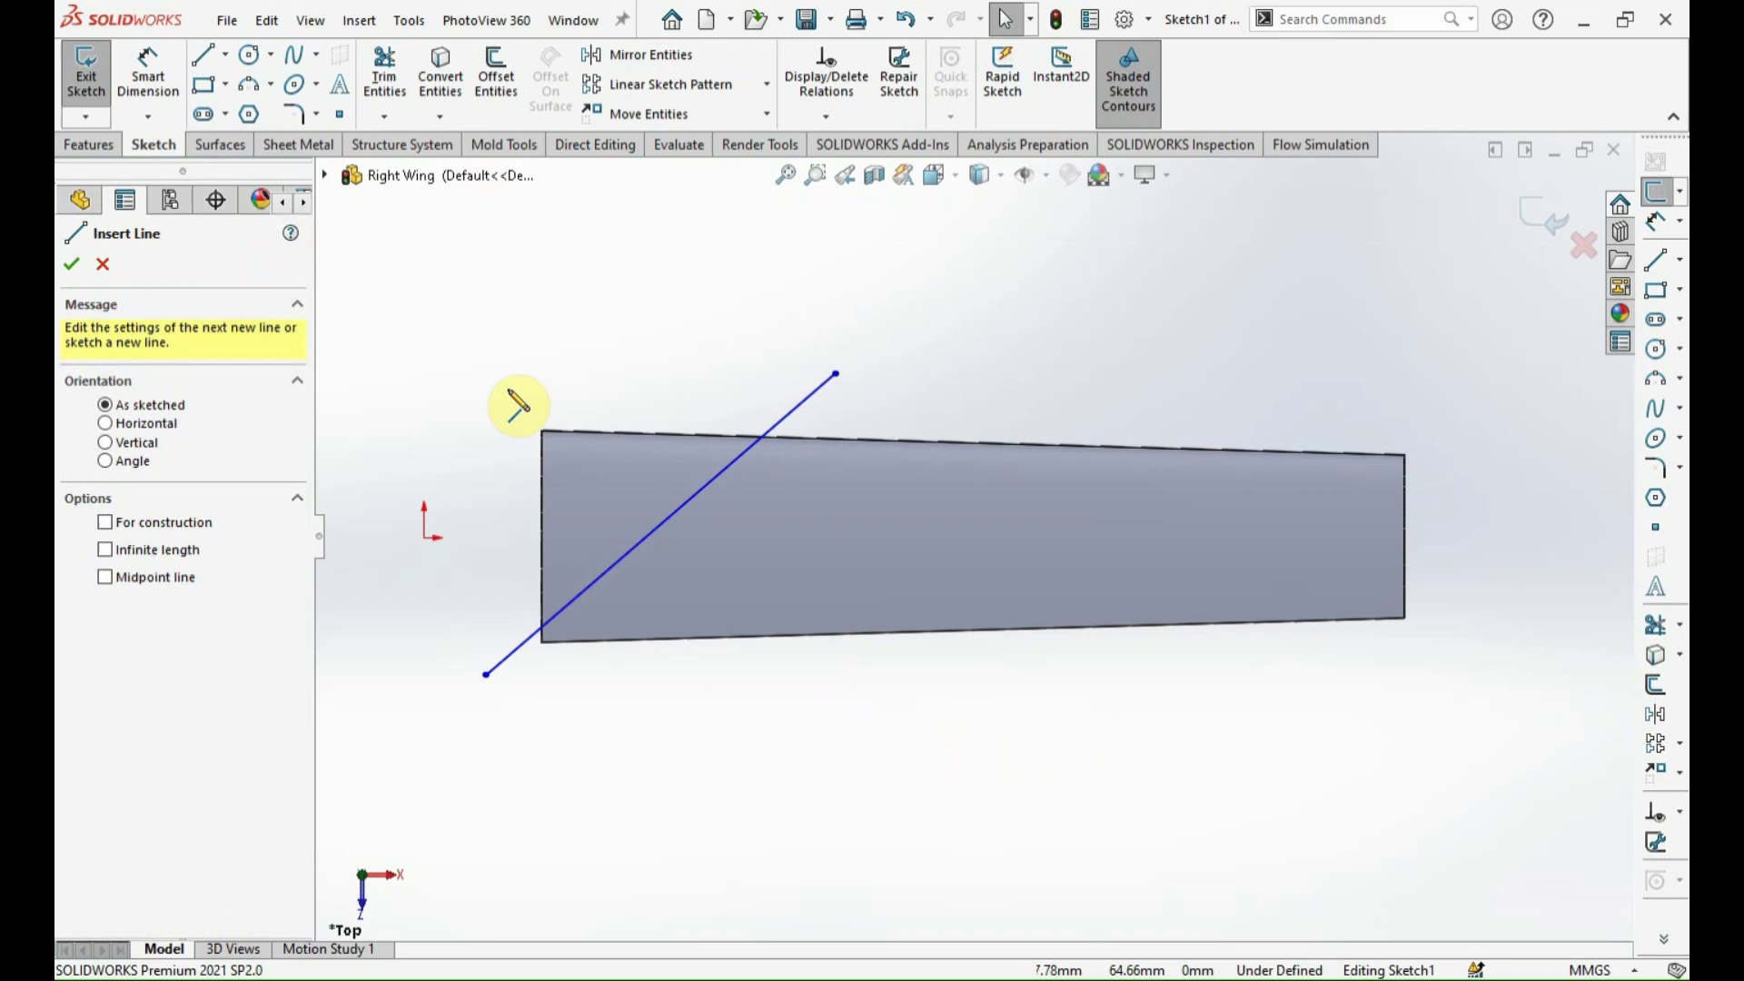
left_click(486, 373)
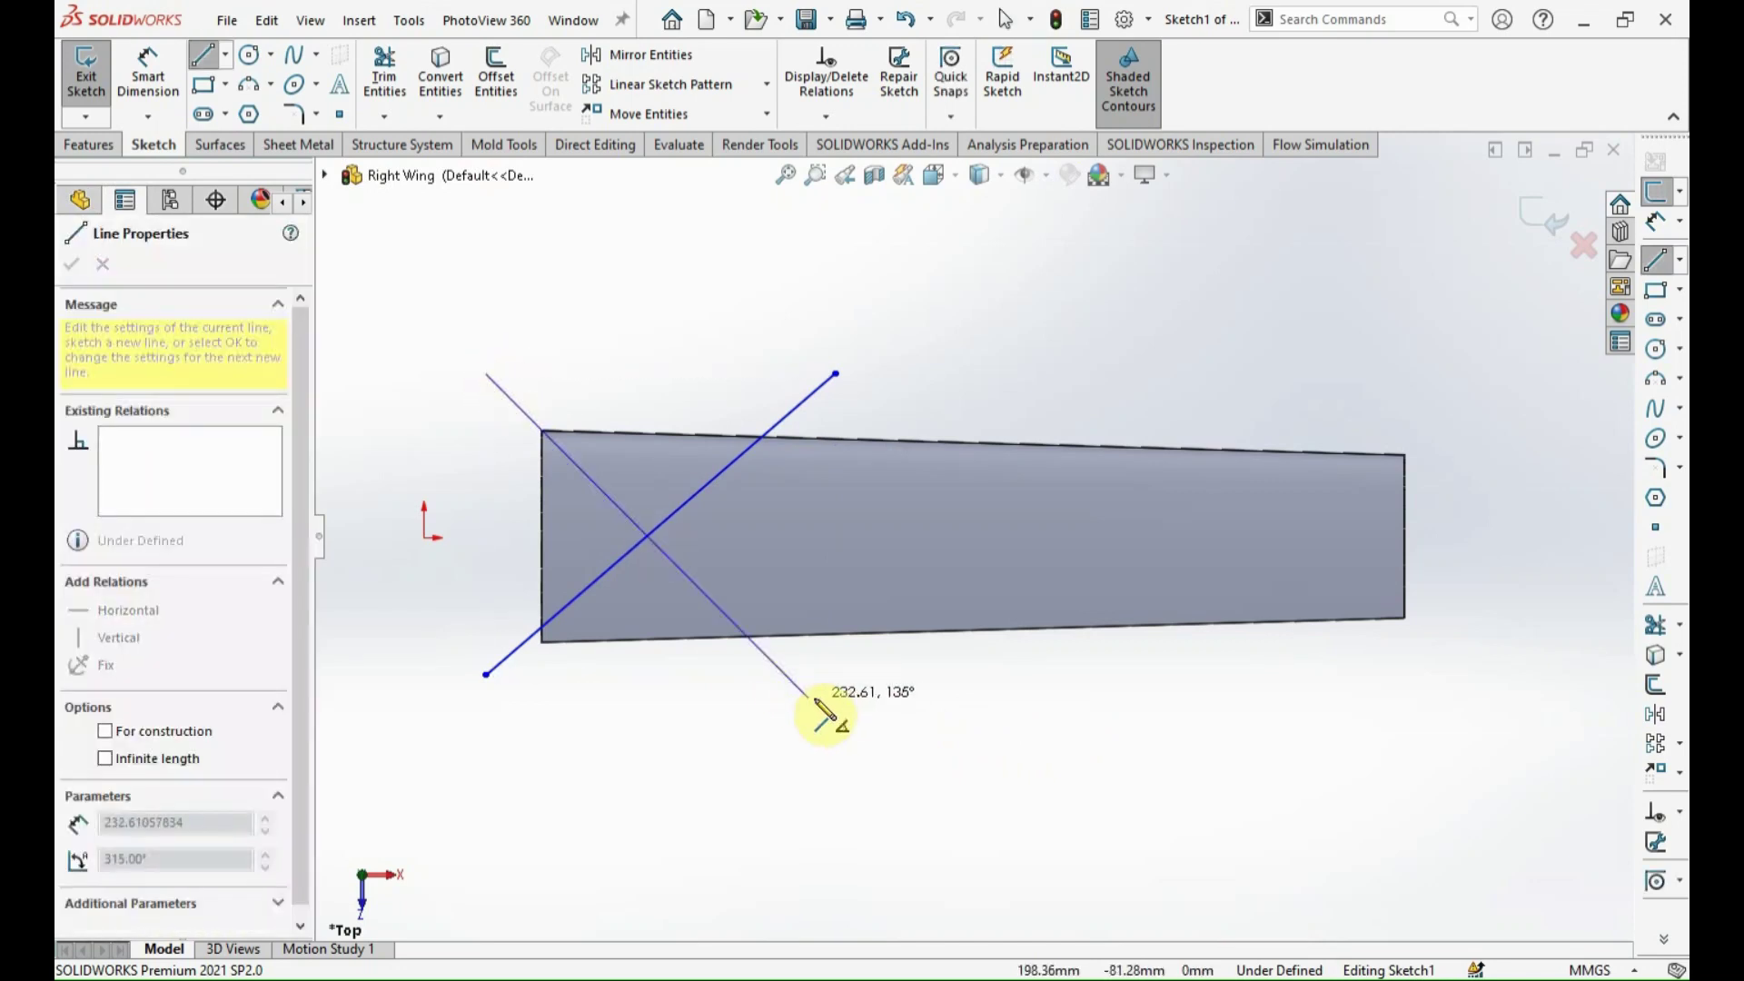
left_click(787, 673)
key("Escape")
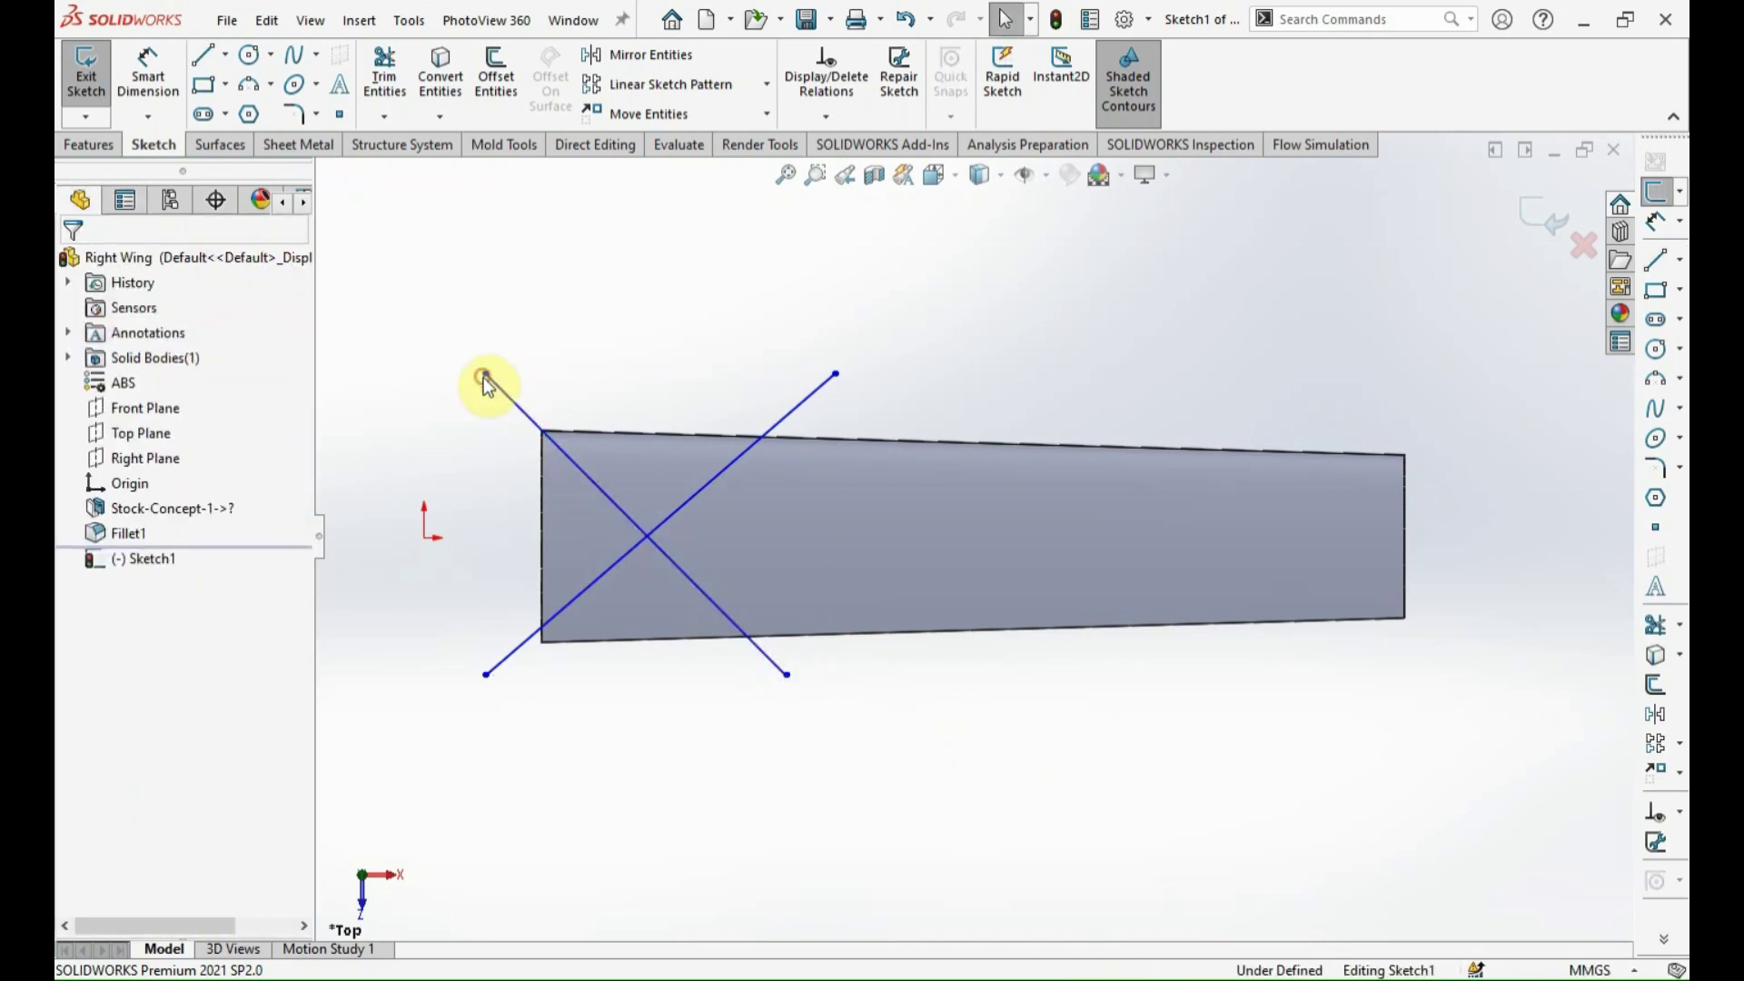
Add a Vertical relation between the X's right-side endpoints.
left_click(486, 375)
left_click(487, 676, "ctrl")
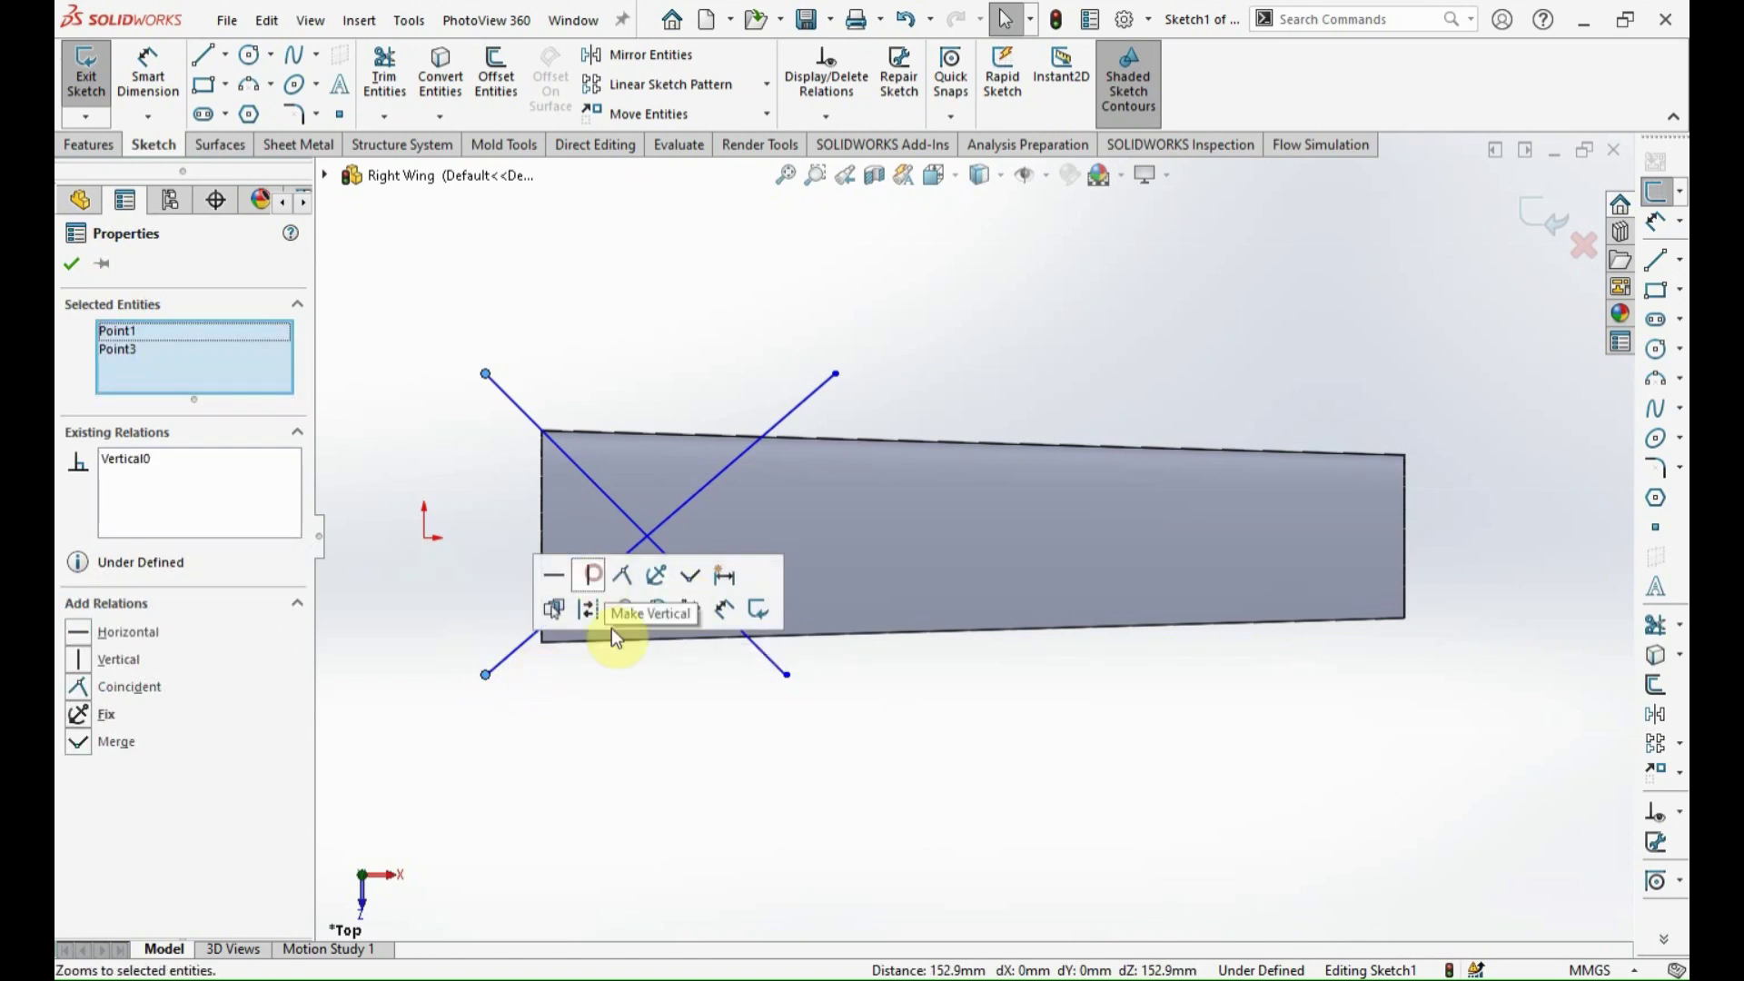
left_click(787, 674)
left_click(836, 373, "ctrl")
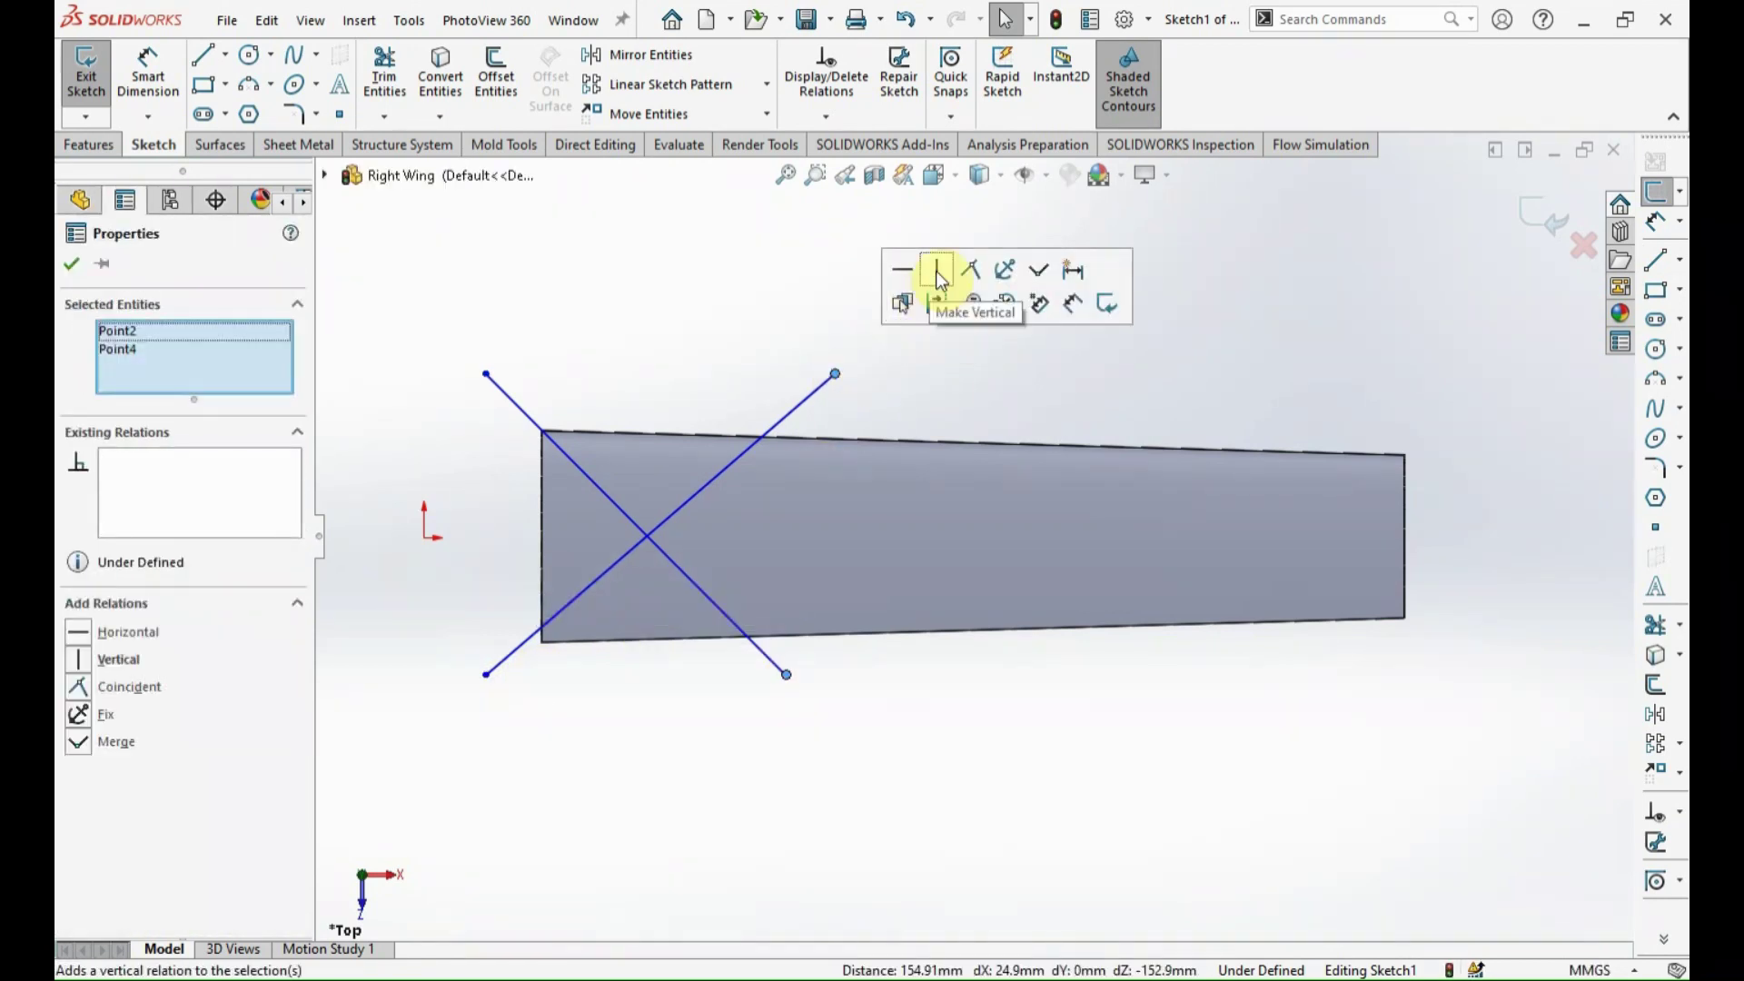
left_click(939, 280)
Make the X's bottom endpoints and top endpoints horizontal to each other.
left_click(681, 763)
left_click(485, 676)
left_click(832, 674, "ctrl")
left_click(901, 574)
left_click(485, 375)
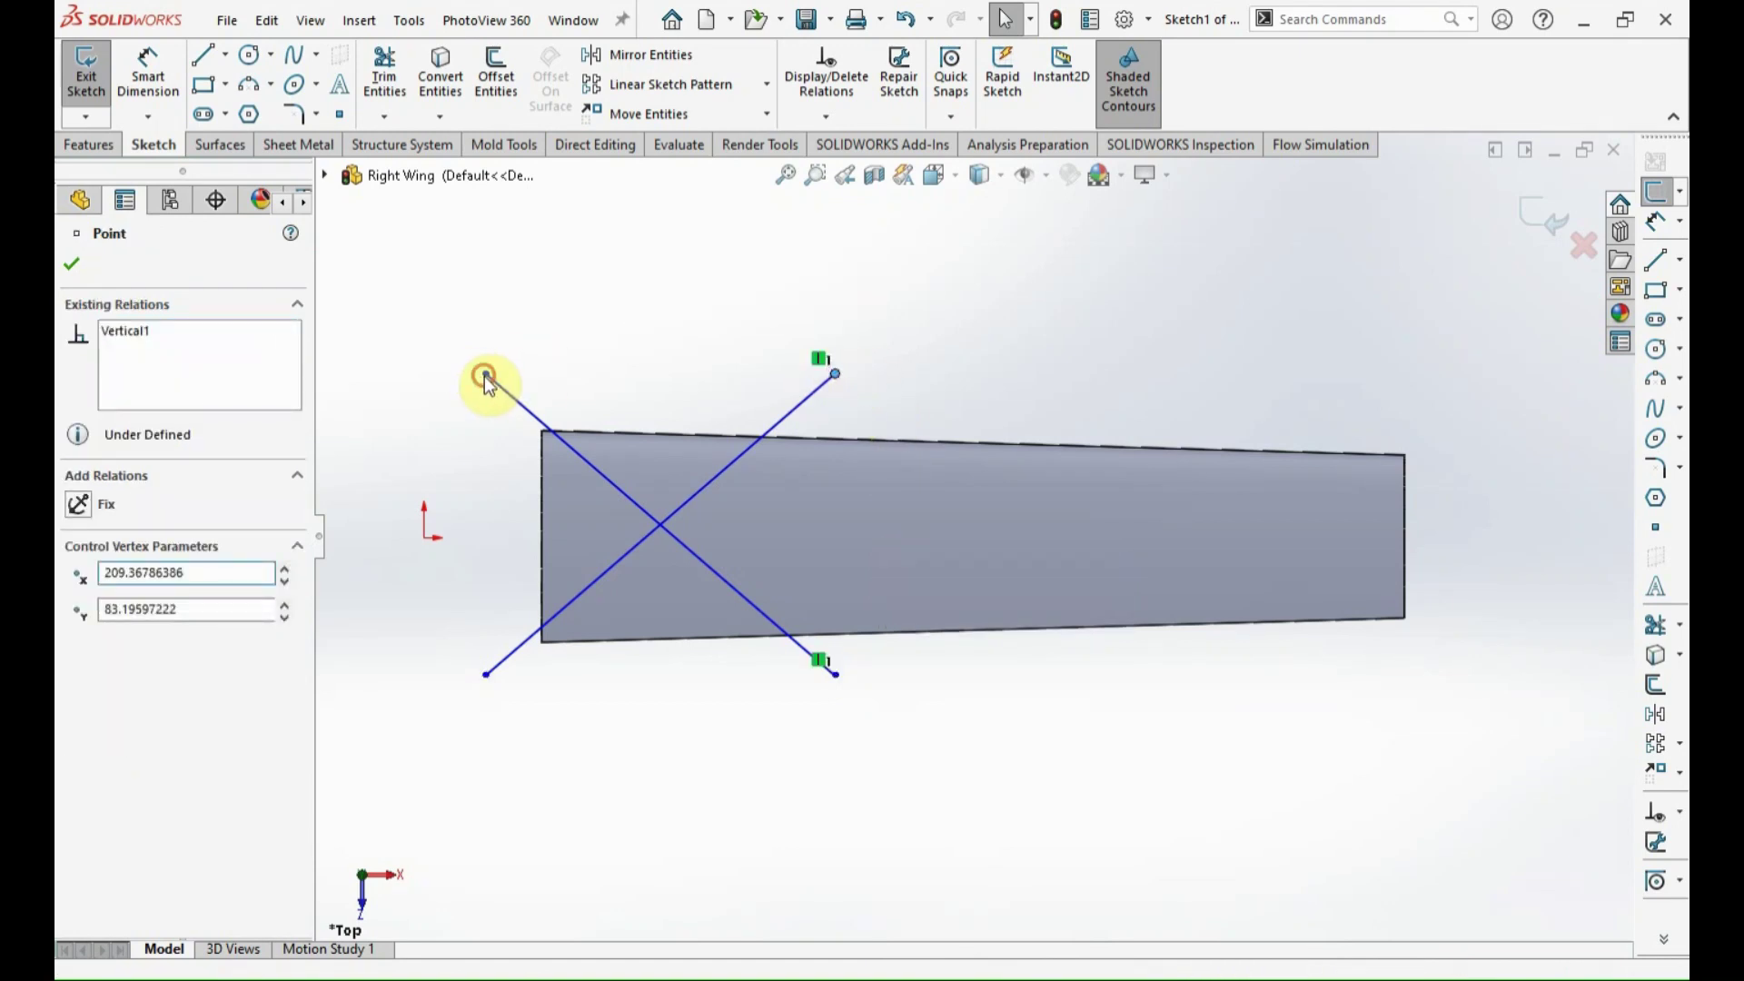
left_click(836, 373, "ctrl")
left_click(545, 283)
left_click(603, 750)
Make the rising diagonal coincident with the wing's bottom-left root corner.
scroll(525, 662, "down", 4)
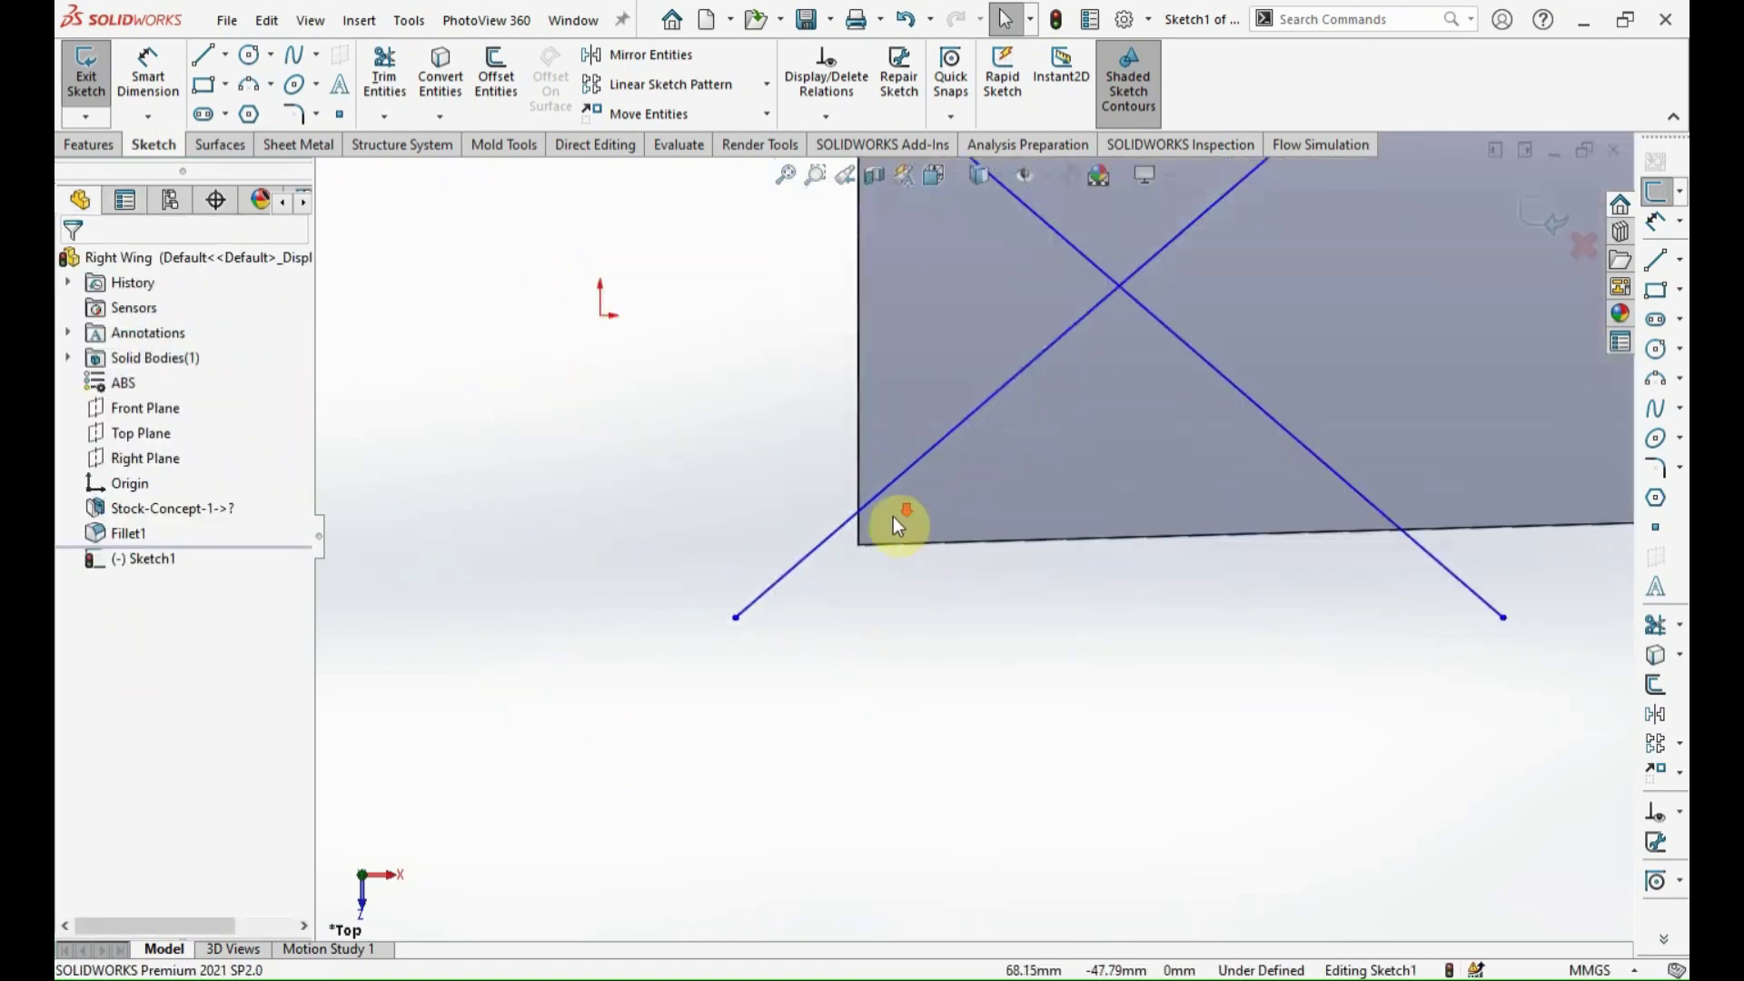
scroll(895, 523, "down", 4)
left_click(825, 516)
middle_click_drag(847, 613, 818, 701)
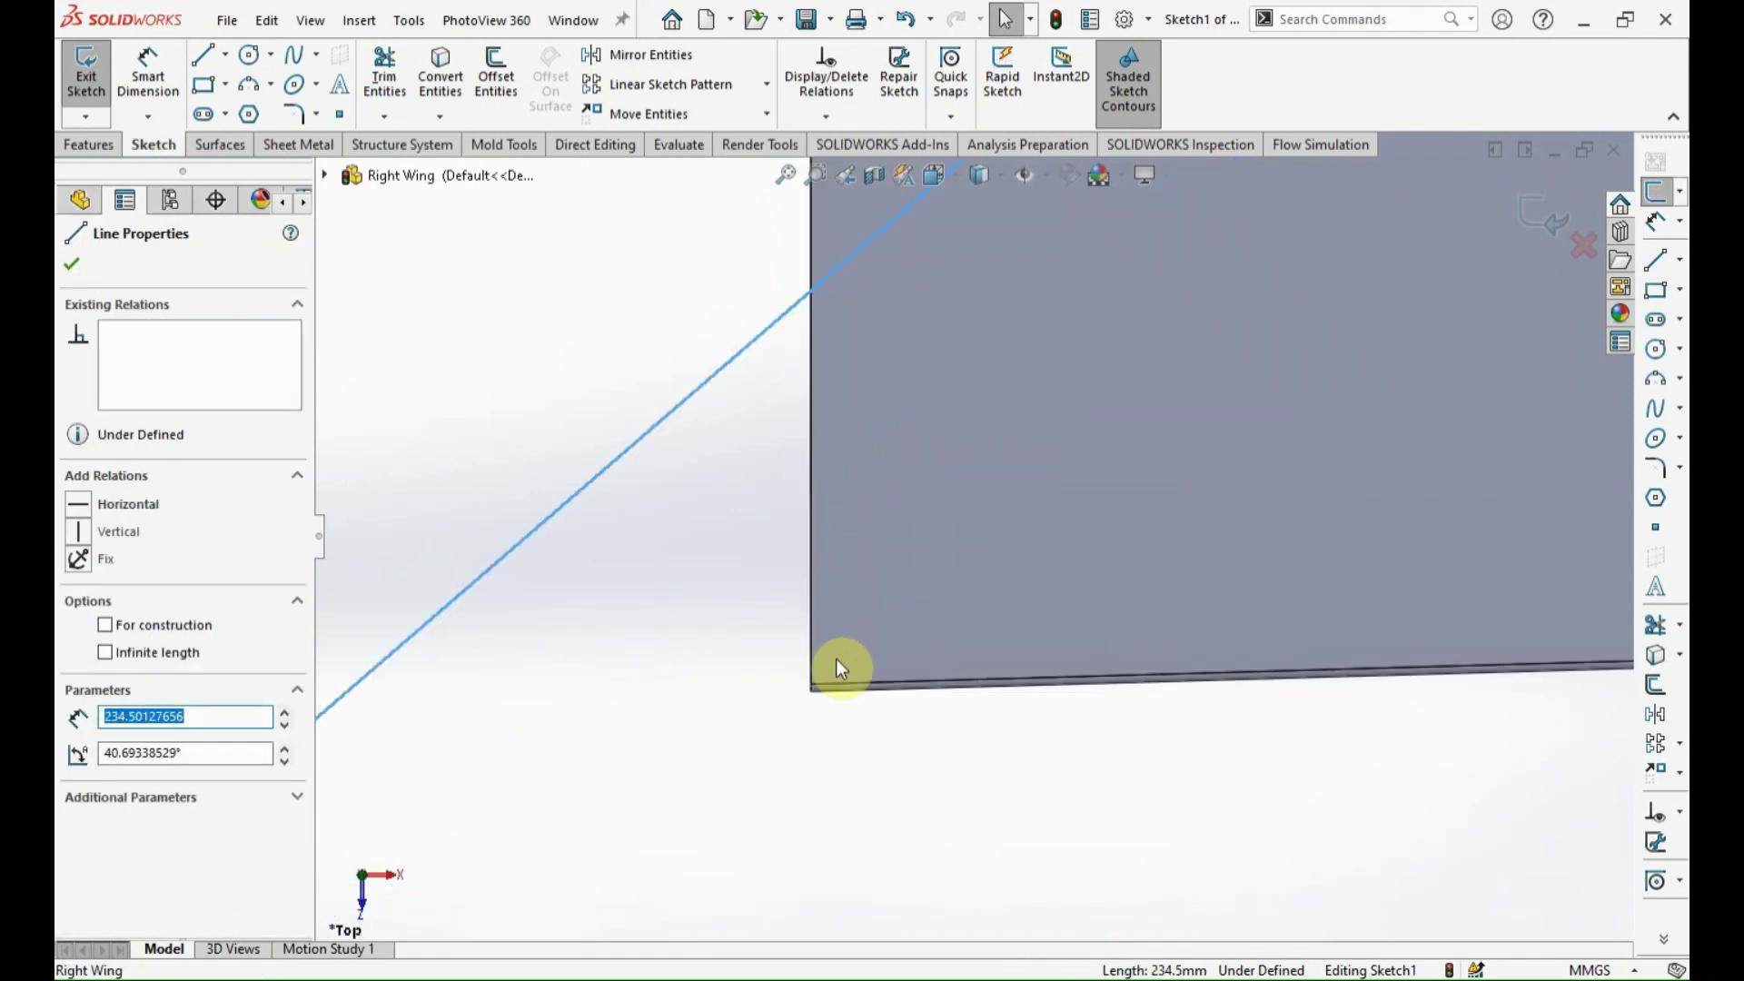
left_click(814, 694, "ctrl")
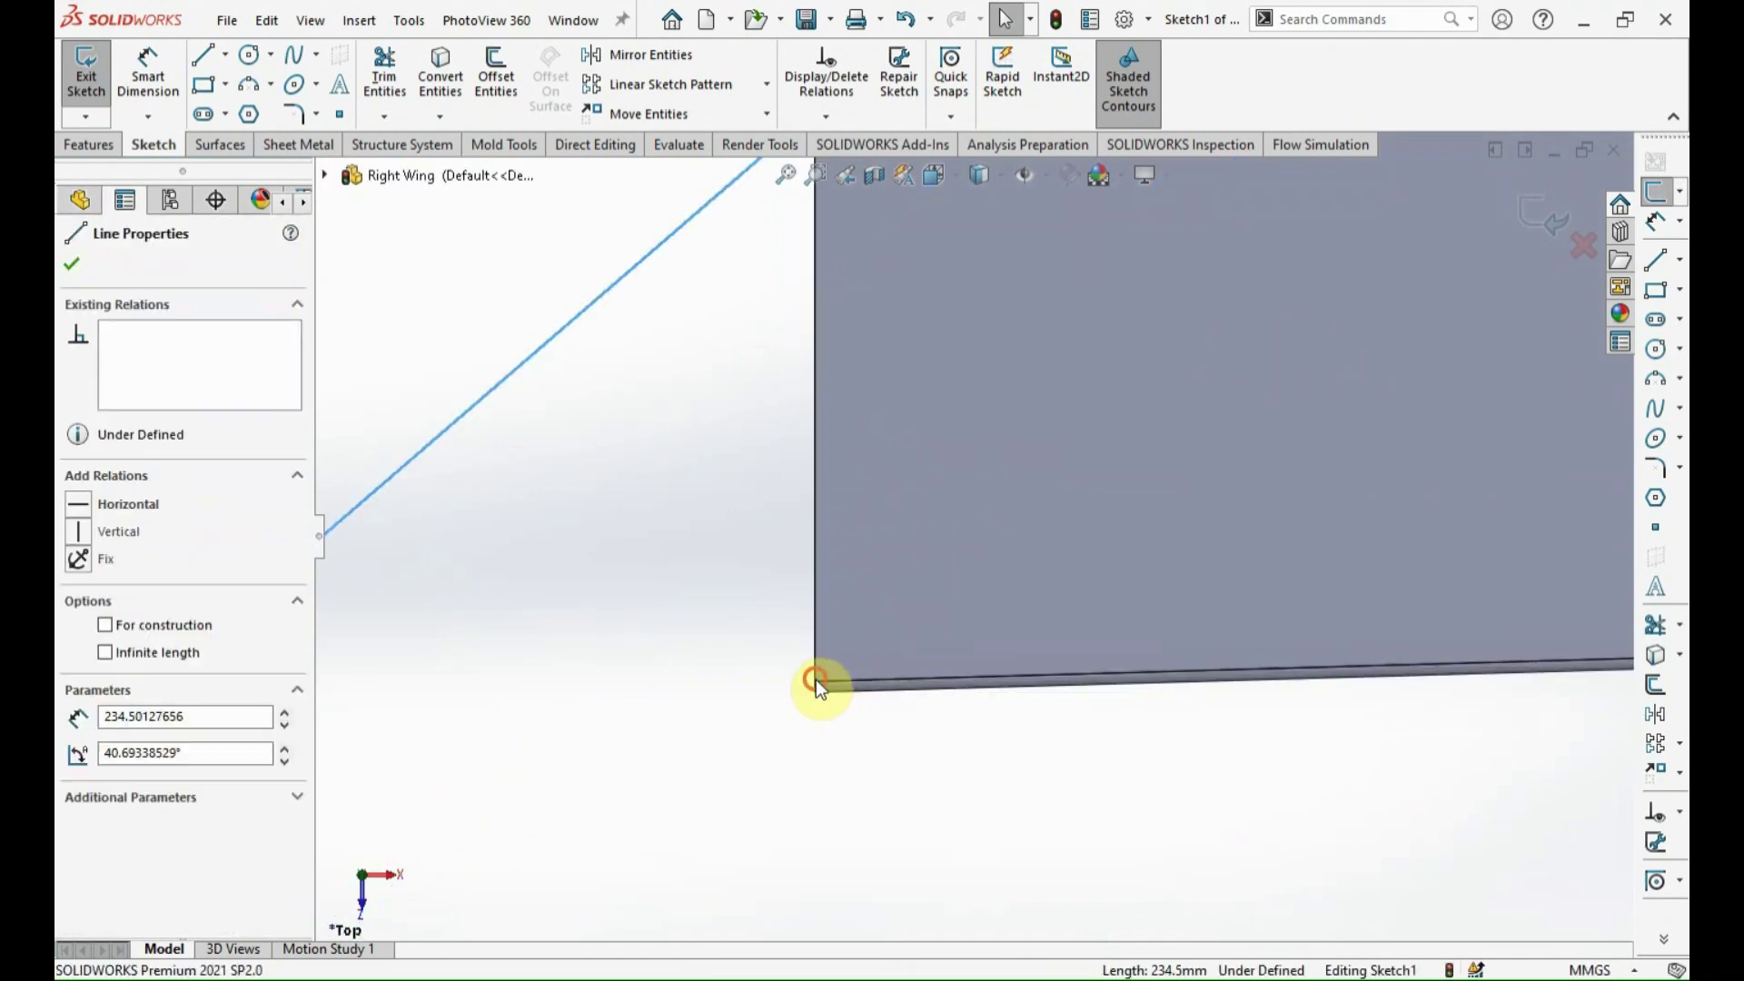
left_click(815, 679, "ctrl")
left_click(925, 586)
left_click(929, 780)
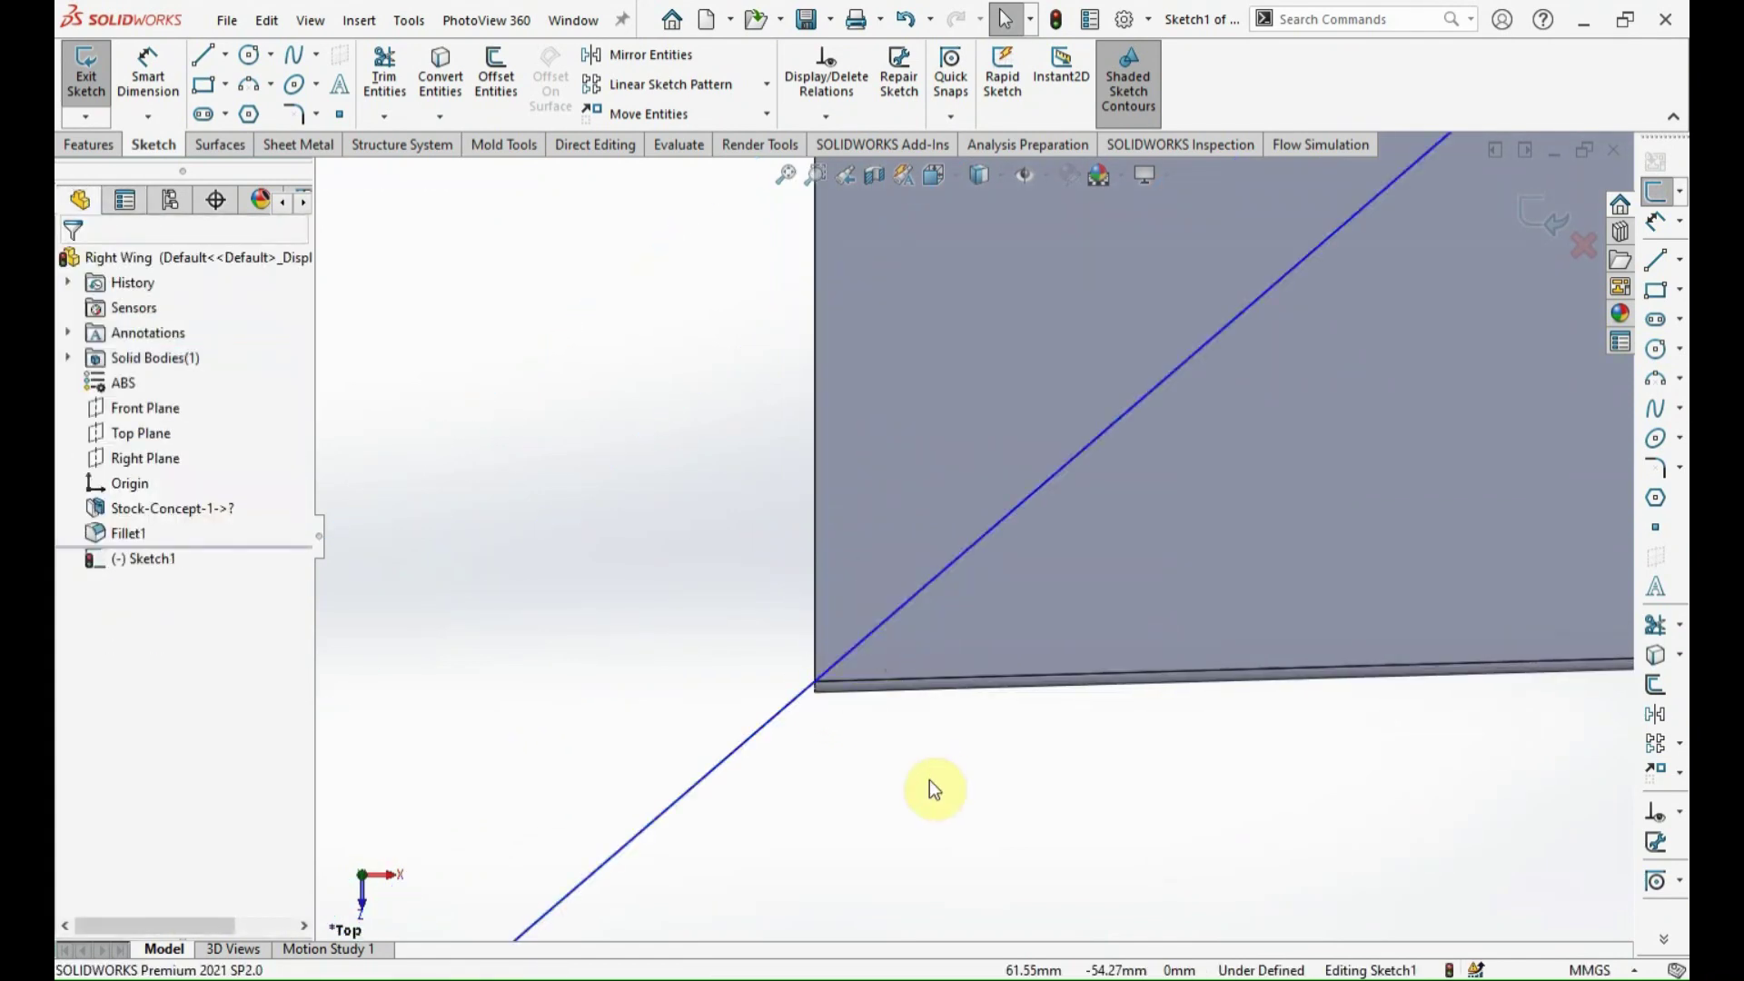
Make the falling diagonal coincident with the wing's top-left root corner.
scroll(908, 780, "up", 3)
scroll(898, 779, "up", 3)
scroll(976, 259, "down", 5)
mouse_move(983, 253)
middle_mouse_down()
mouse_move(929, 341)
mouse_move(908, 471)
middle_mouse_up()
left_click(908, 471)
left_click(872, 623, "ctrl")
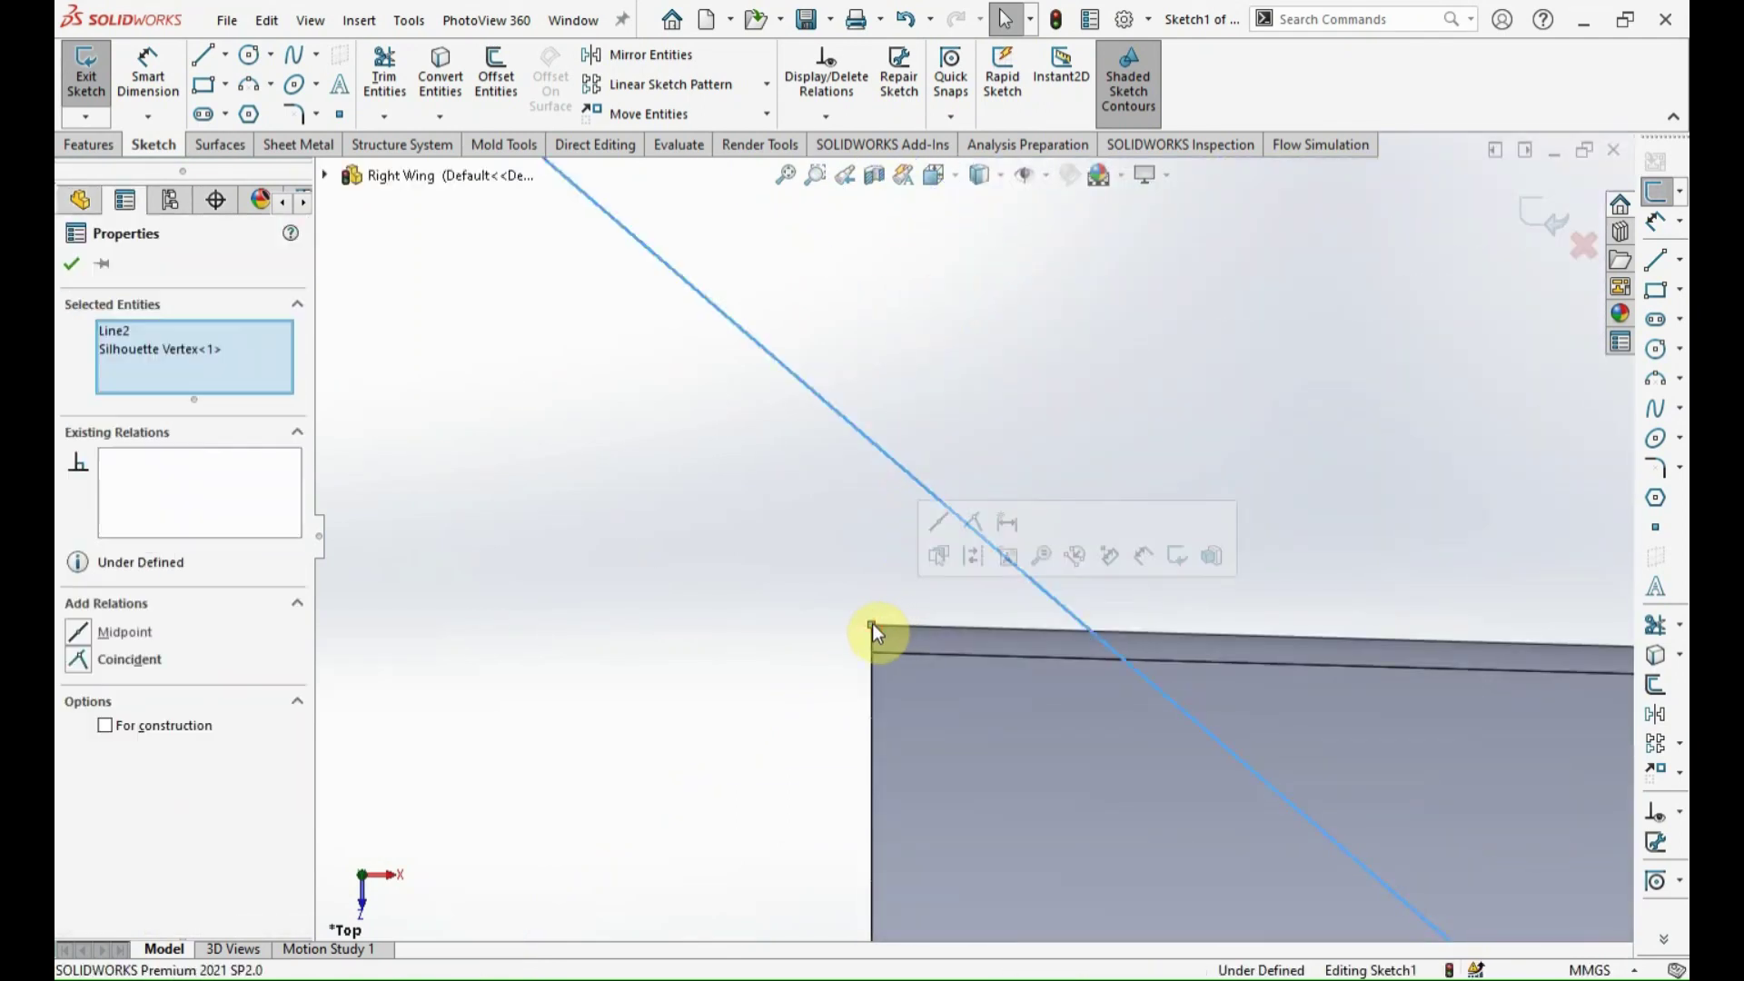
left_click(981, 523)
Dimension the angle between the diagonal and the root edge to 50°.
left_click(936, 681)
left_click(872, 741)
left_click(936, 777)
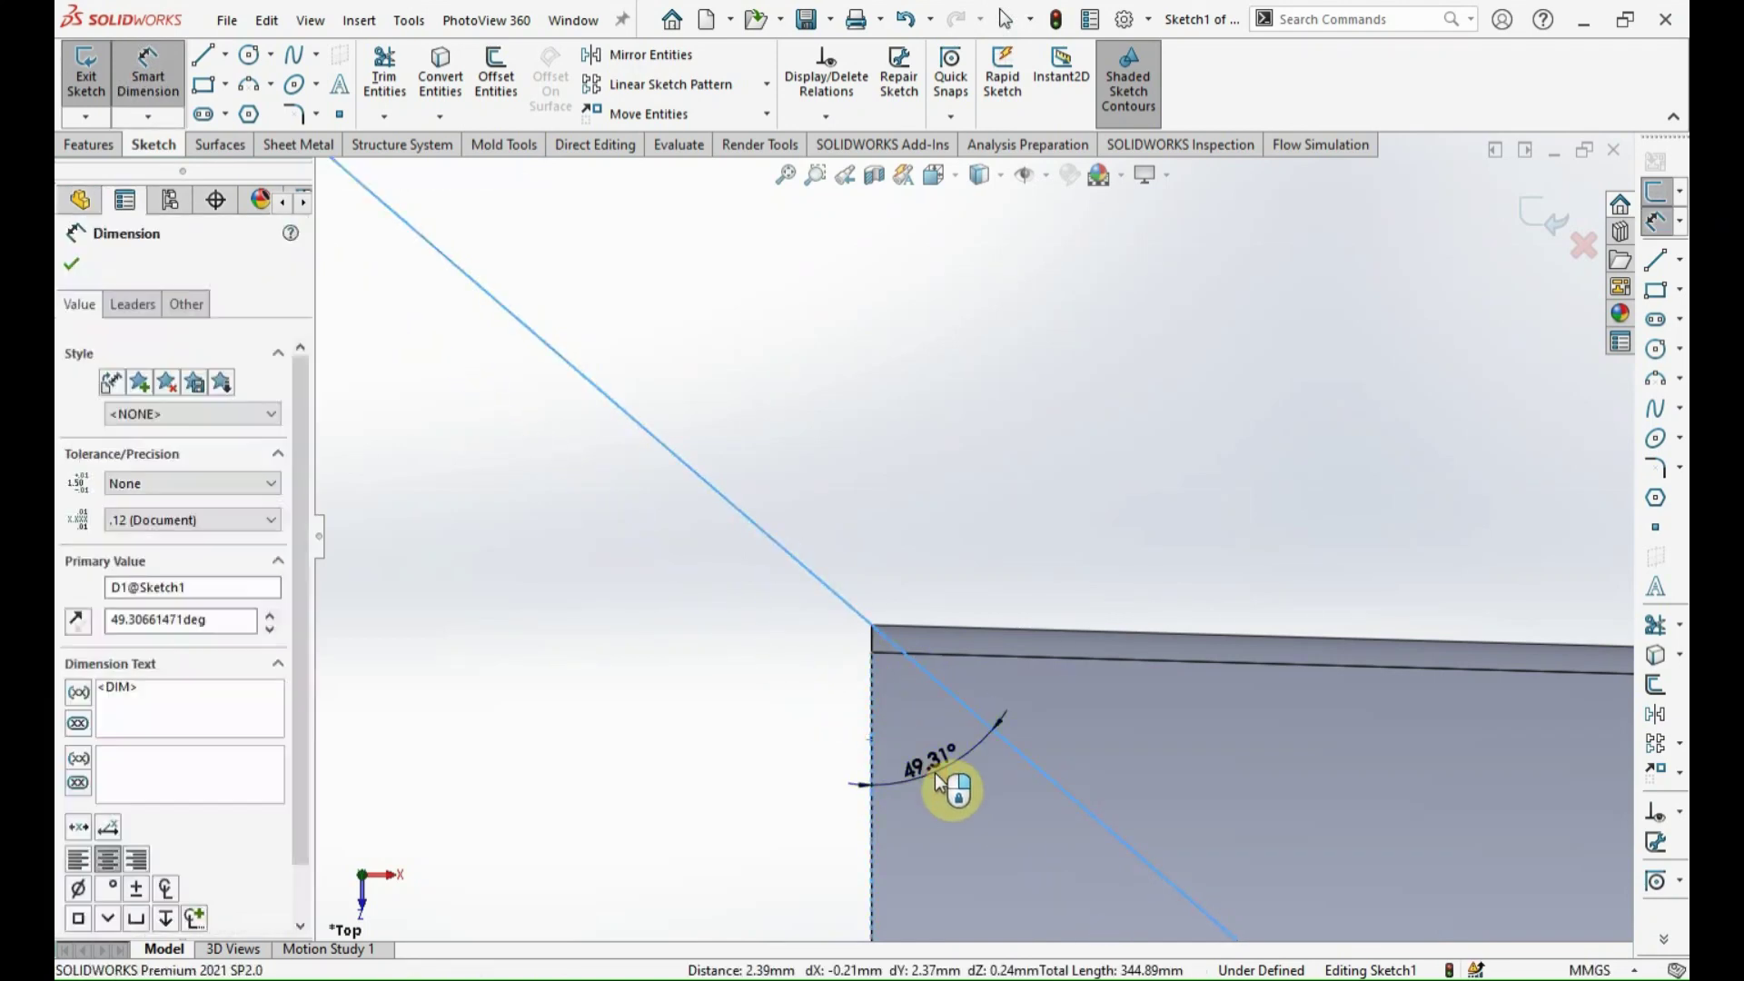
type("50")
key("Return")
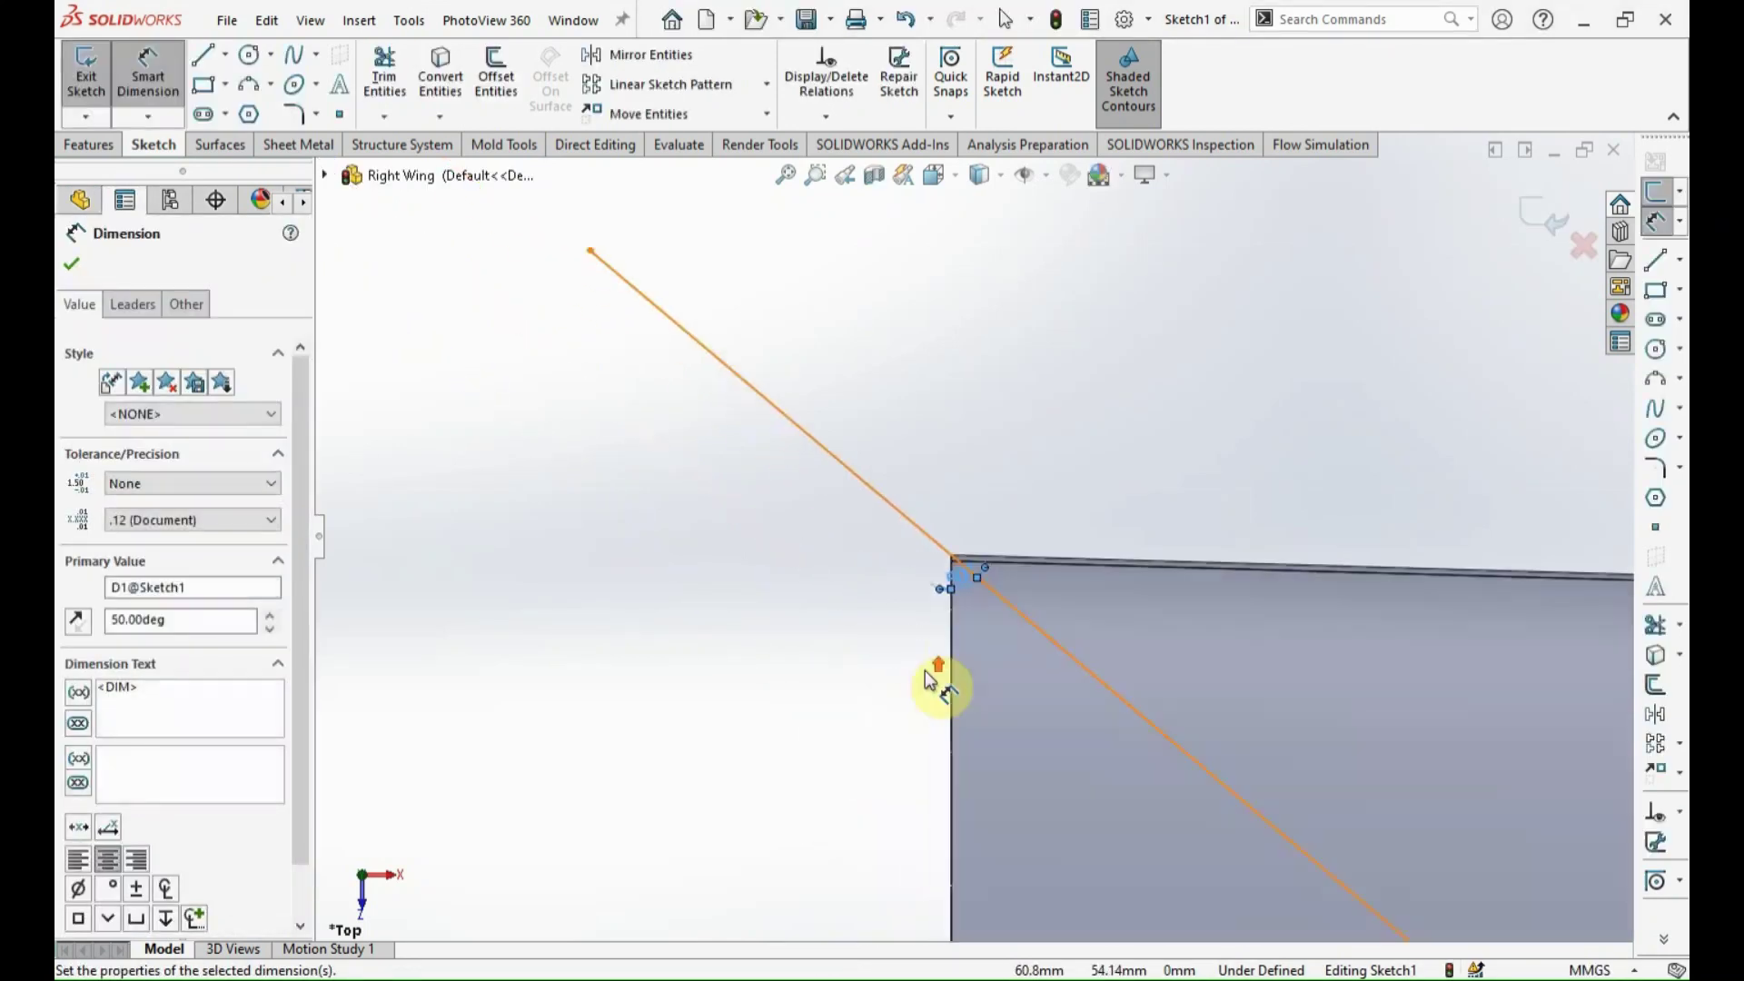
scroll(936, 670, "up", 3)
middle_click_drag(1060, 865, 922, 772, "ctrl")
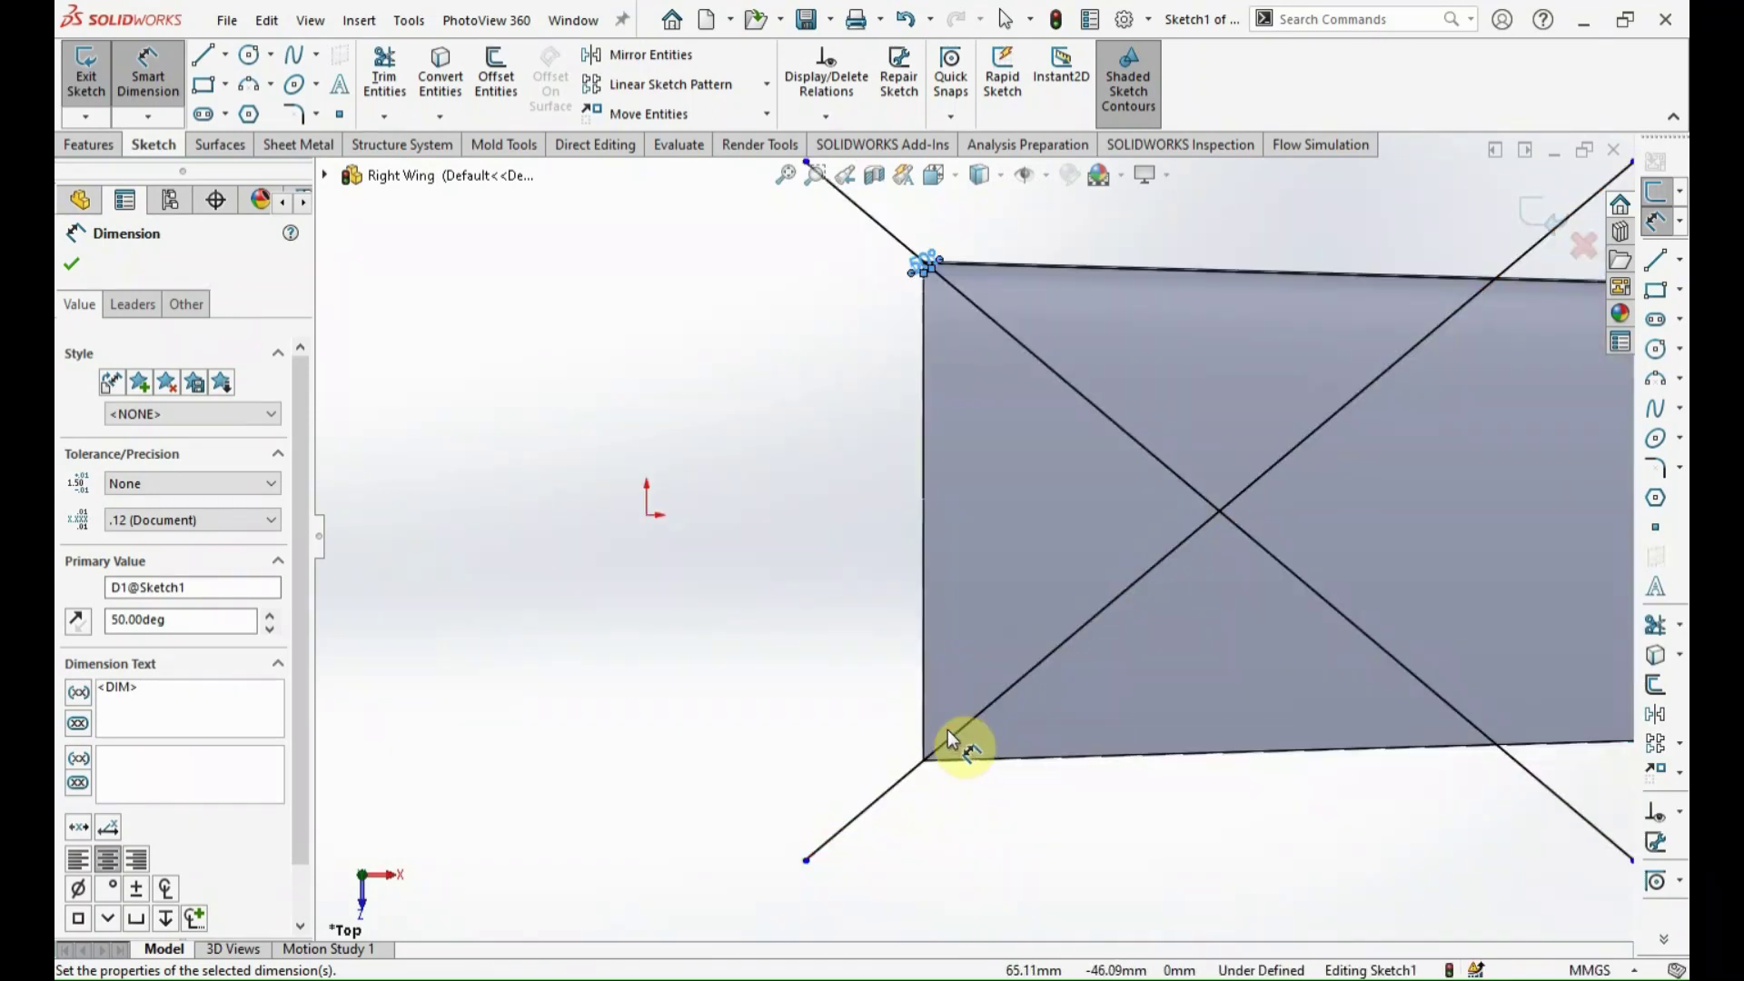
key("Escape")
Linear-pattern both X lines into 6 instances spaced 80 mm along the wing.
key("z")
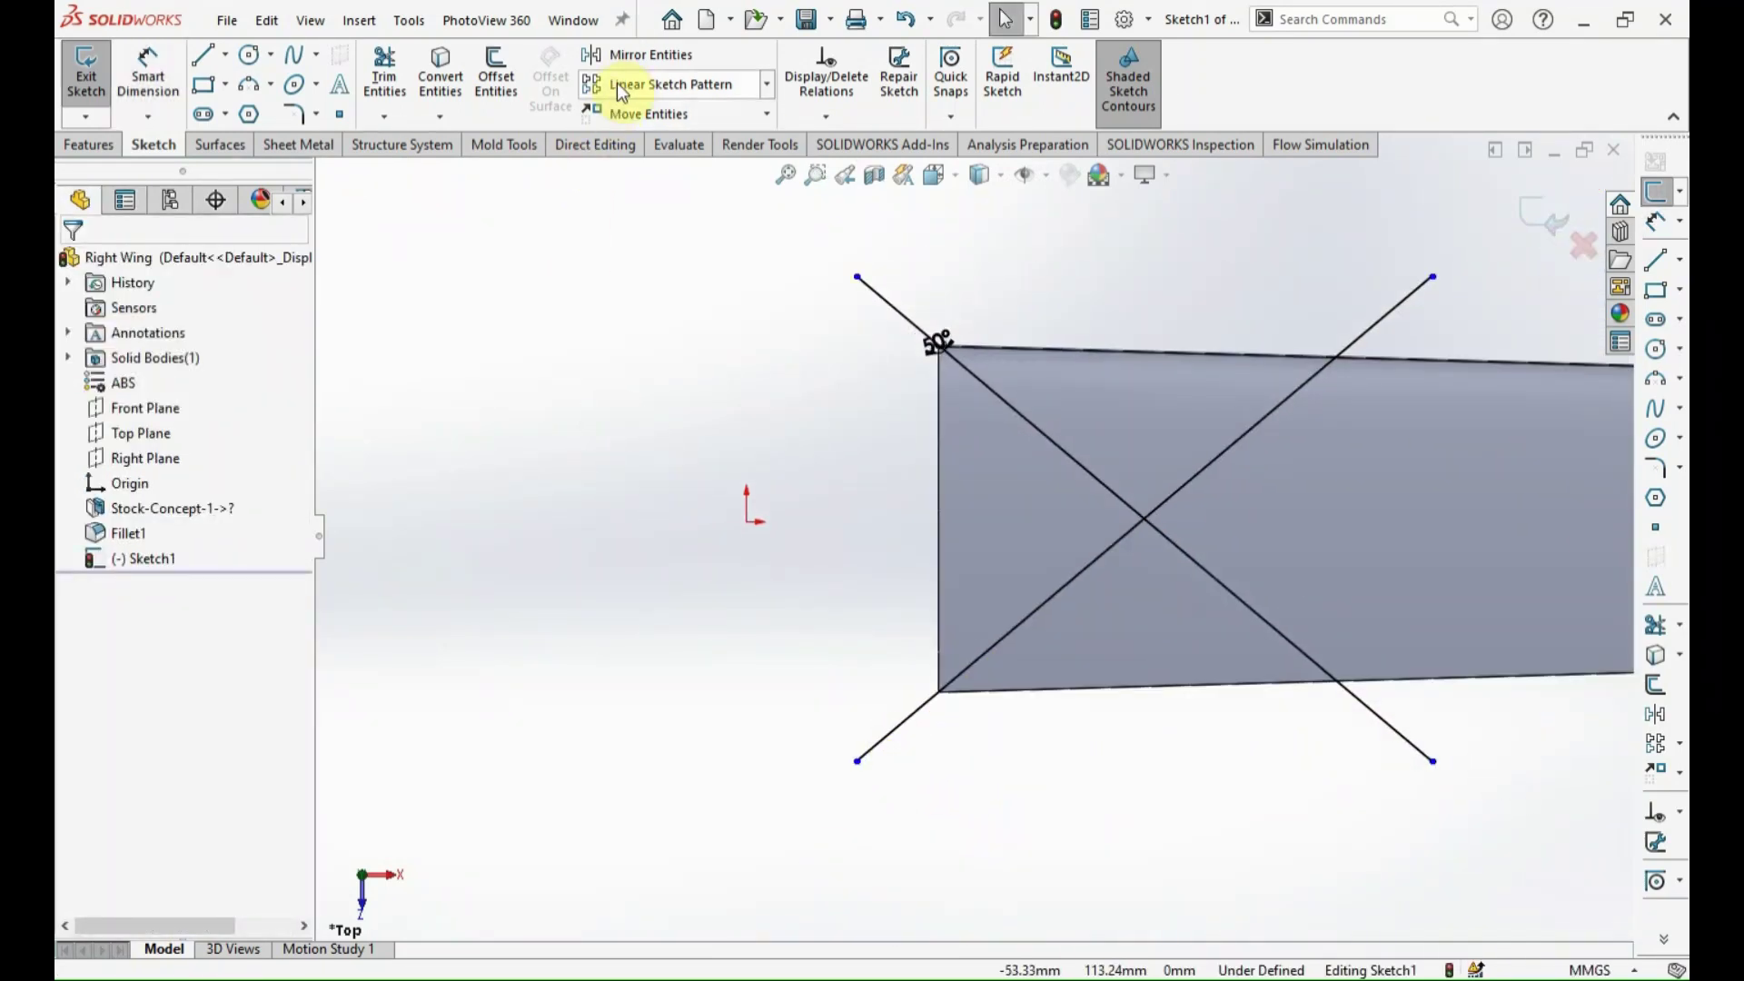
left_click(626, 83)
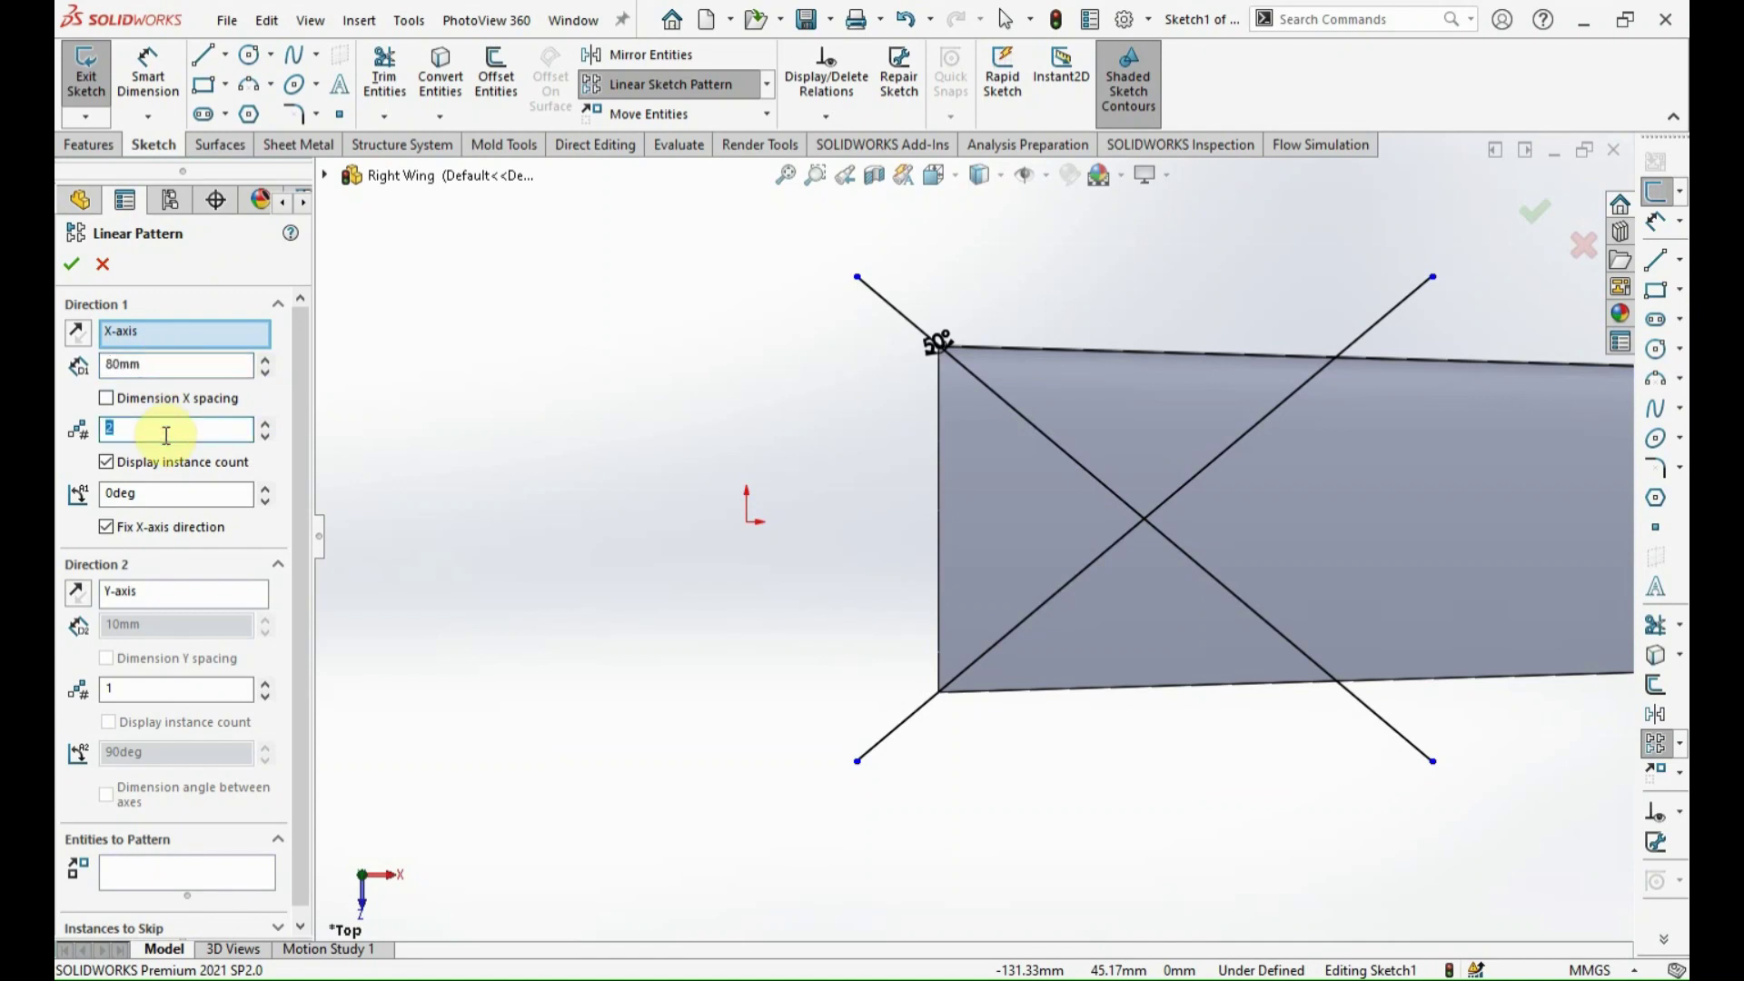
left_click(895, 310)
left_click(985, 651)
left_click(71, 264)
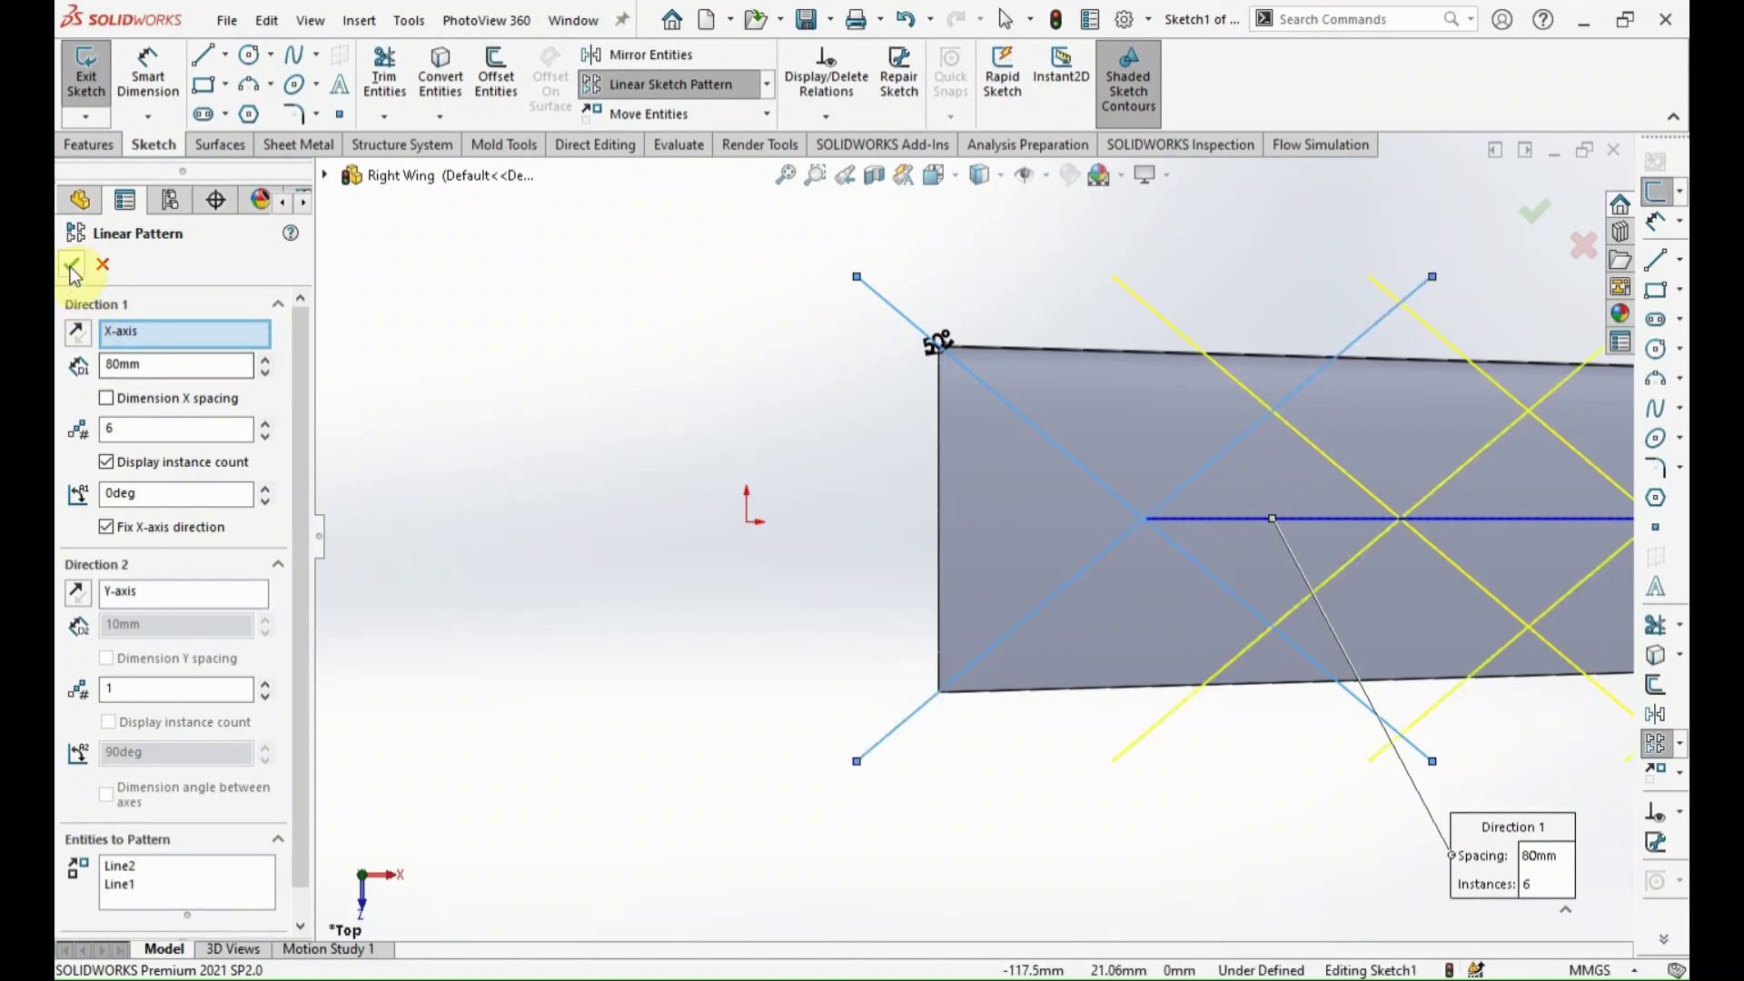
Pattern the original X lines again as 2 instances at 180° beyond the root.
left_click(643, 89)
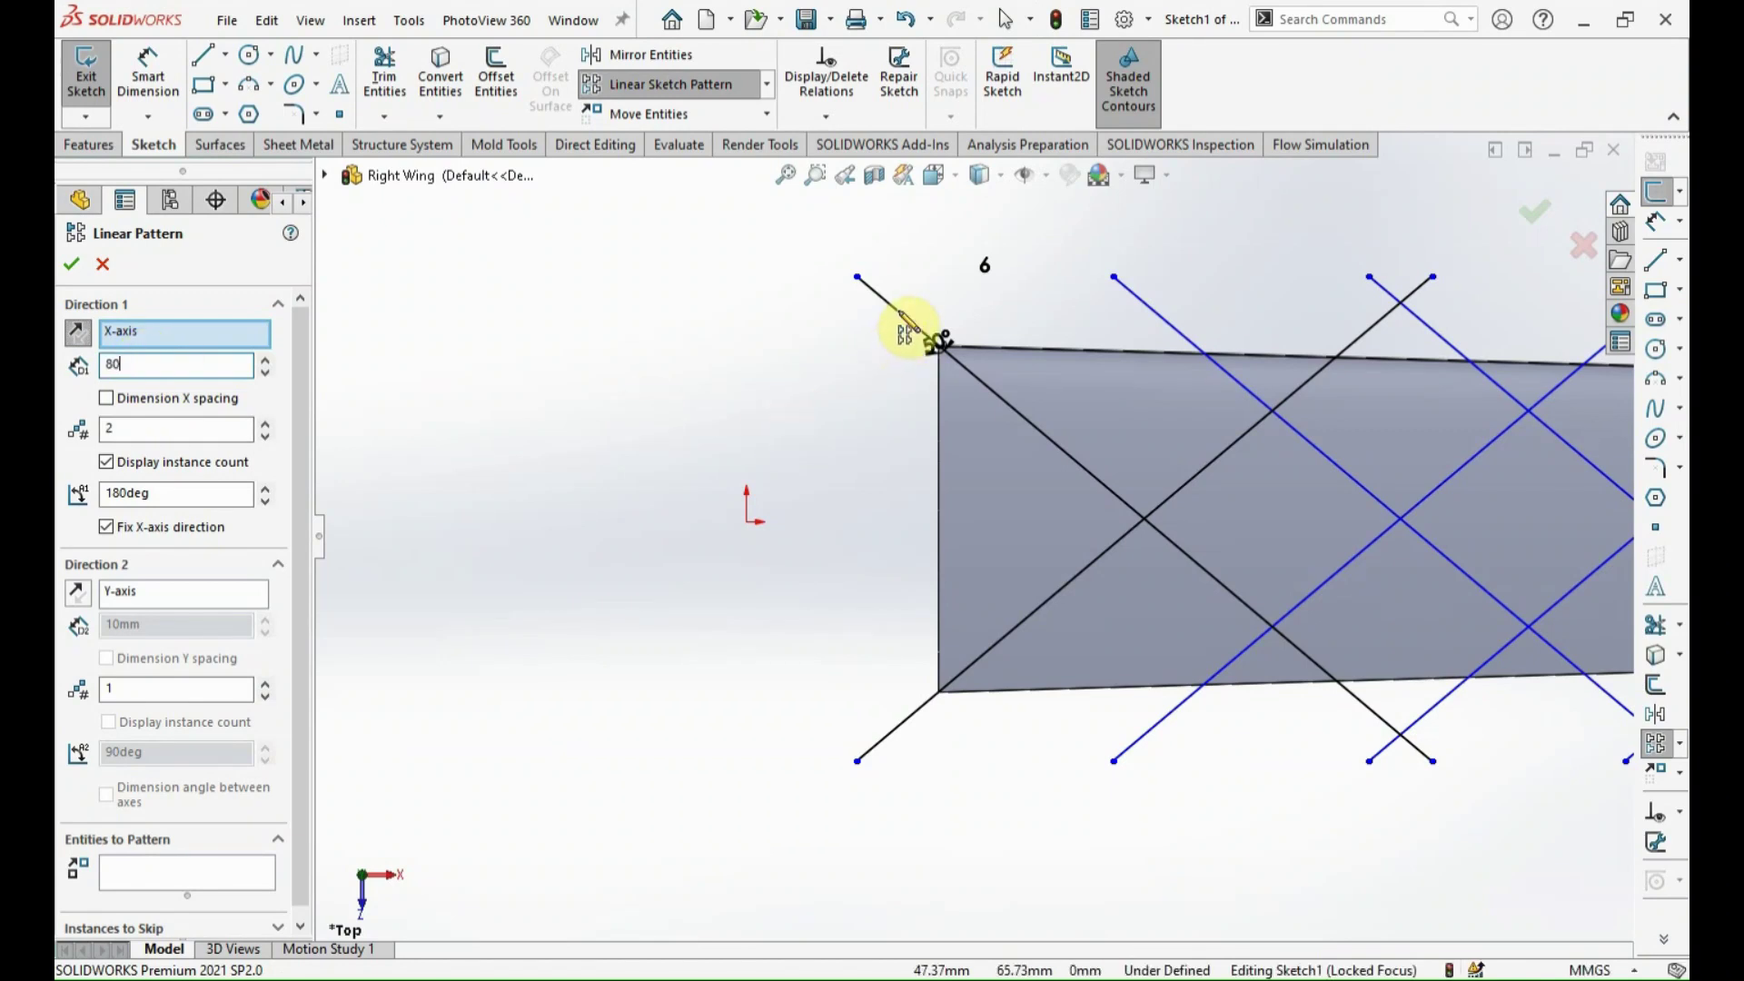
left_click(907, 325)
left_click(928, 705)
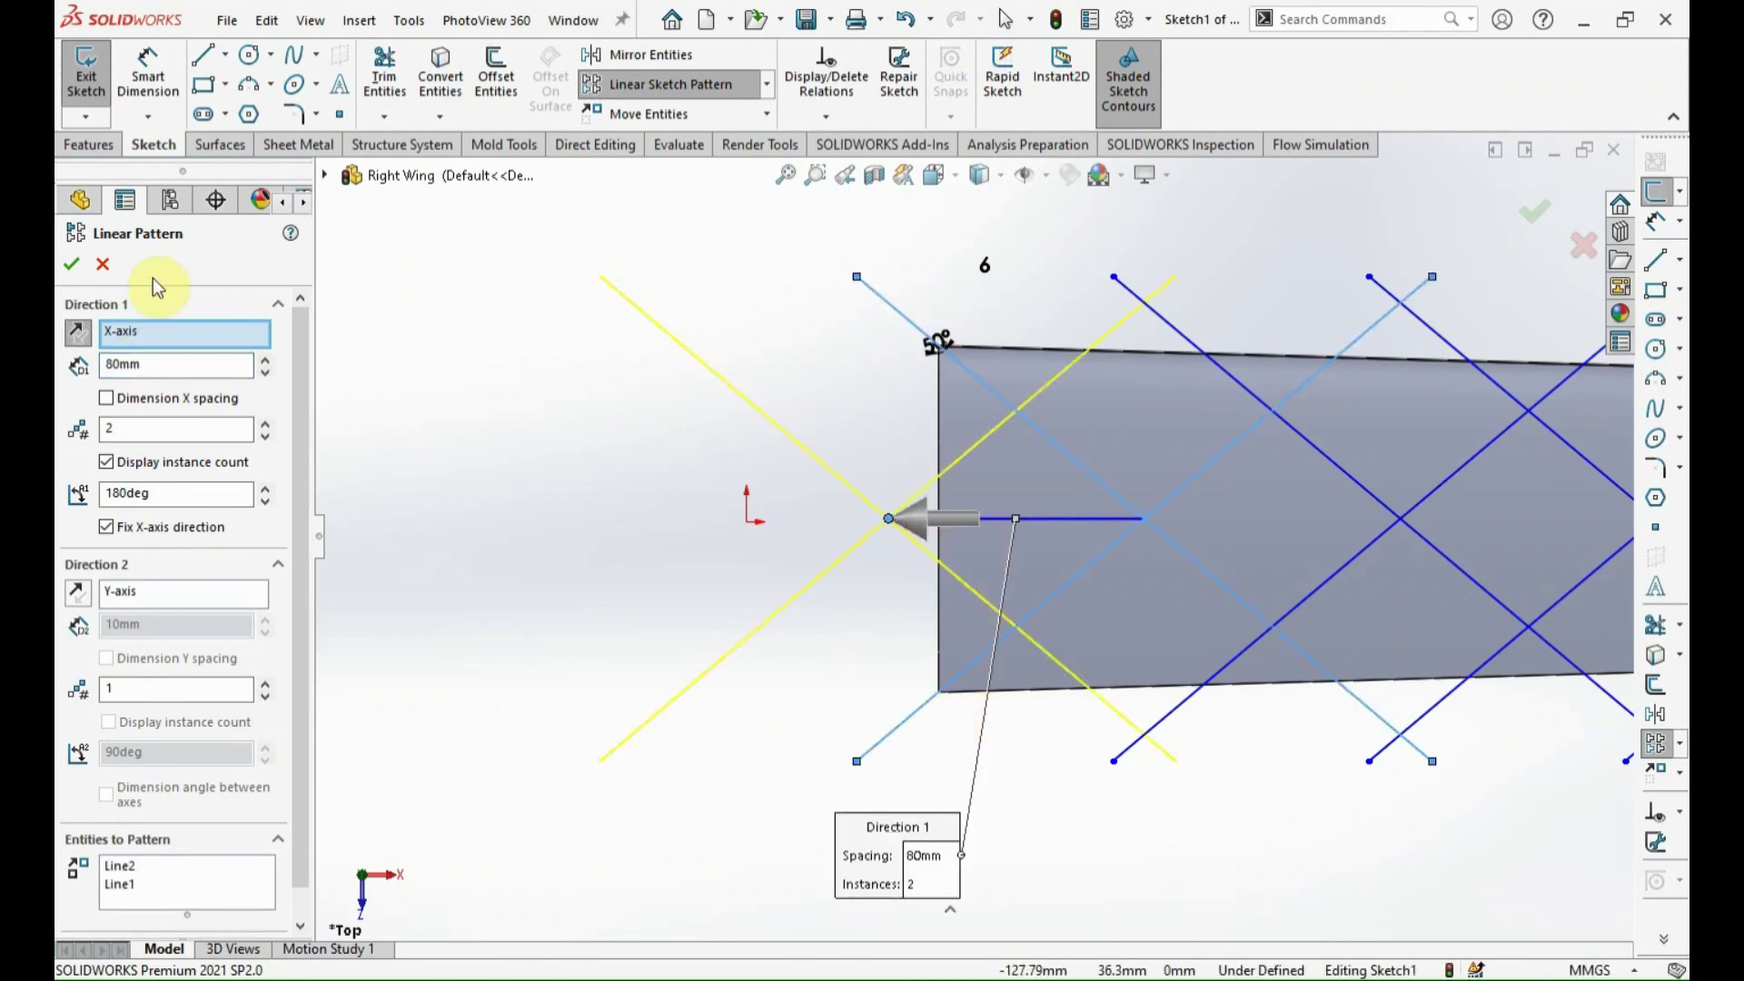
left_click(73, 264)
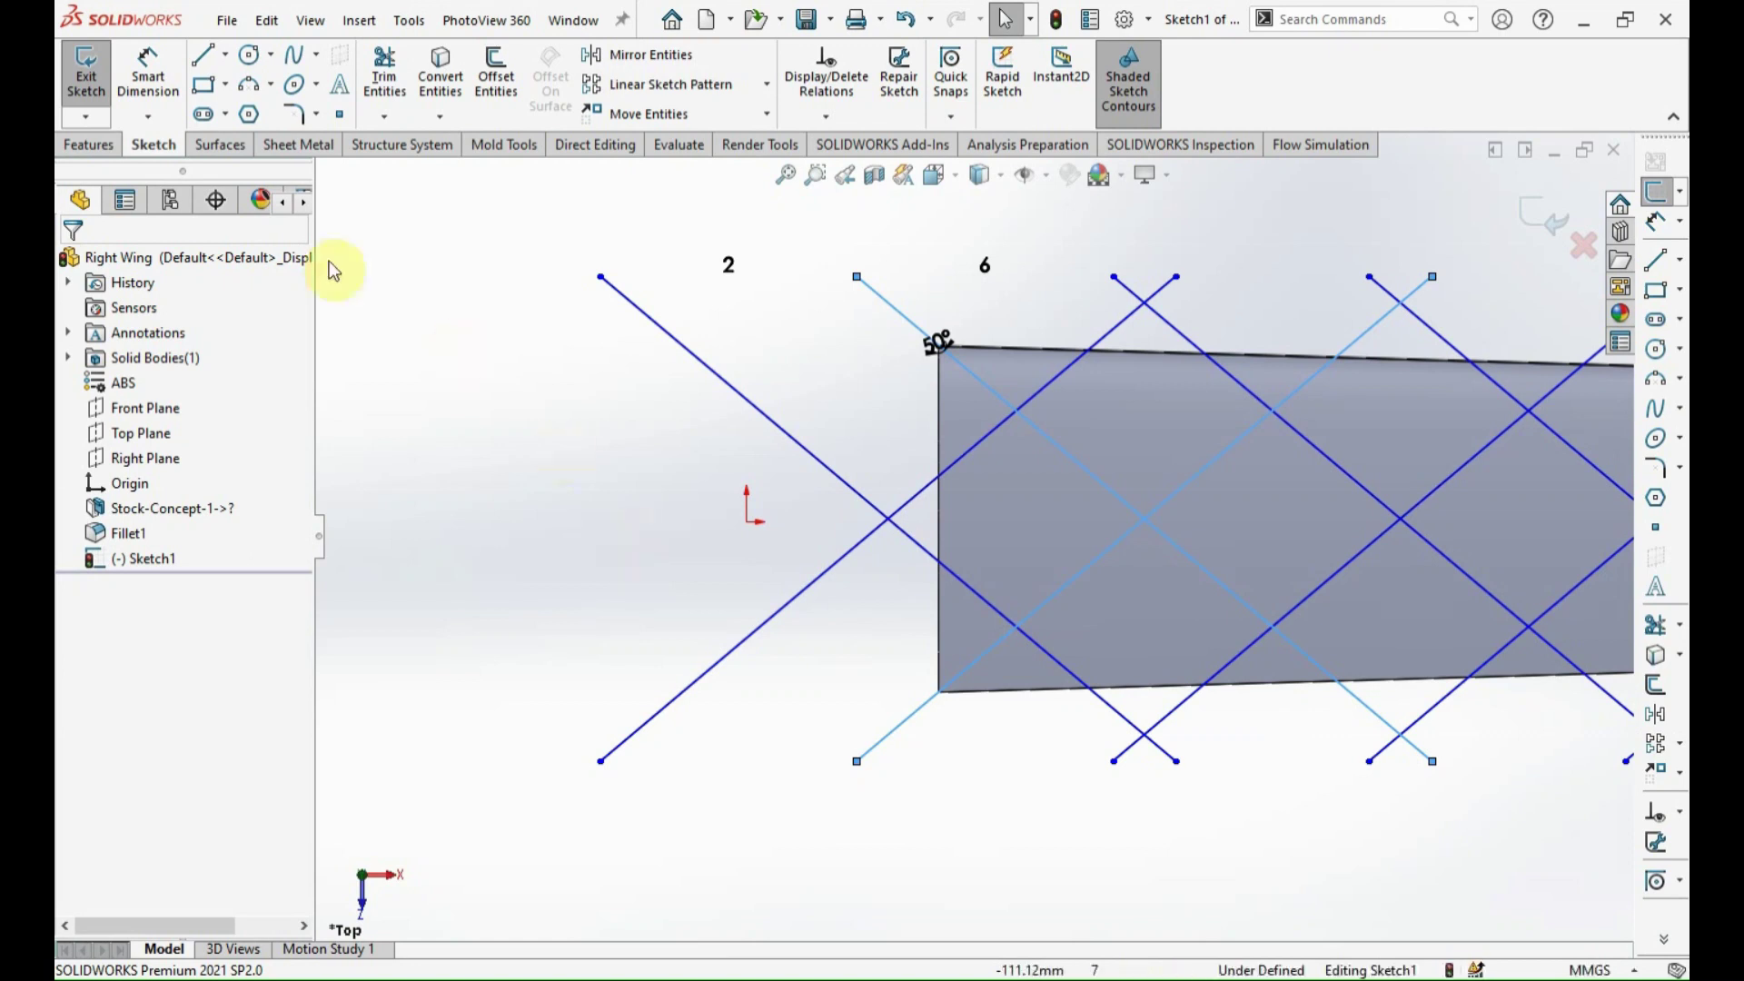
left_click(88, 144)
Extrude the sketch as 0.8 mm mid-plane thin ribs, through all in both directions.
left_click(95, 74)
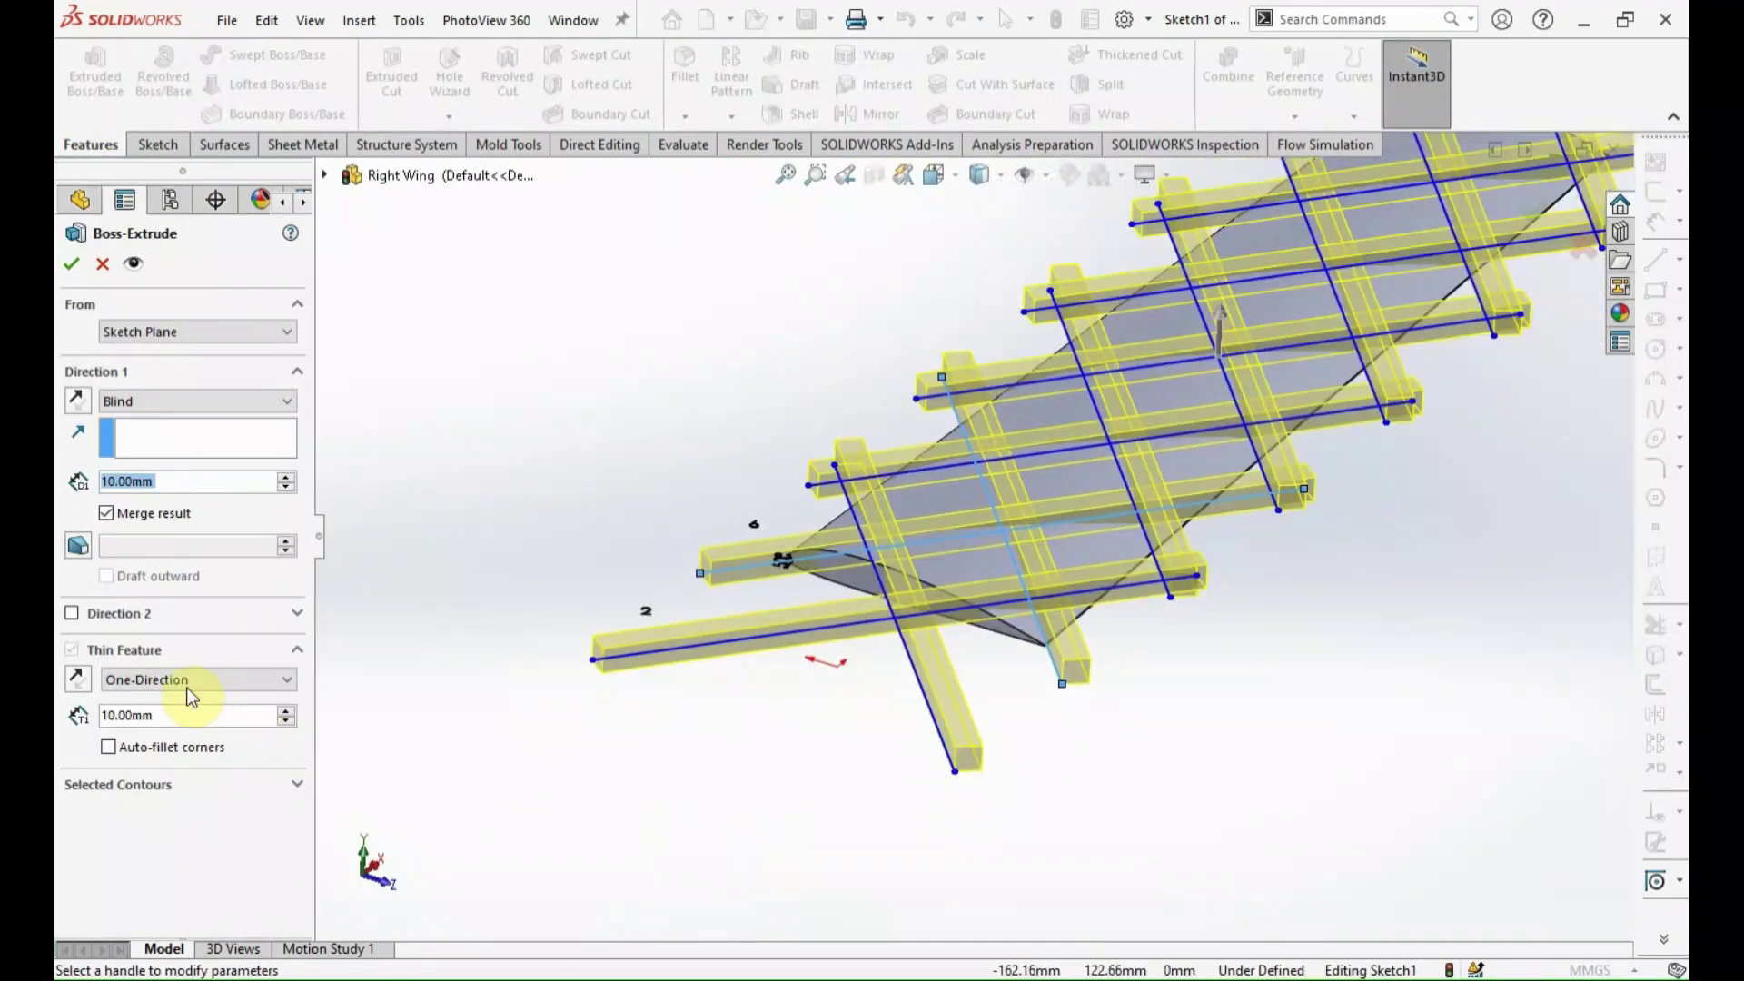
left_click(197, 679)
left_click(172, 715)
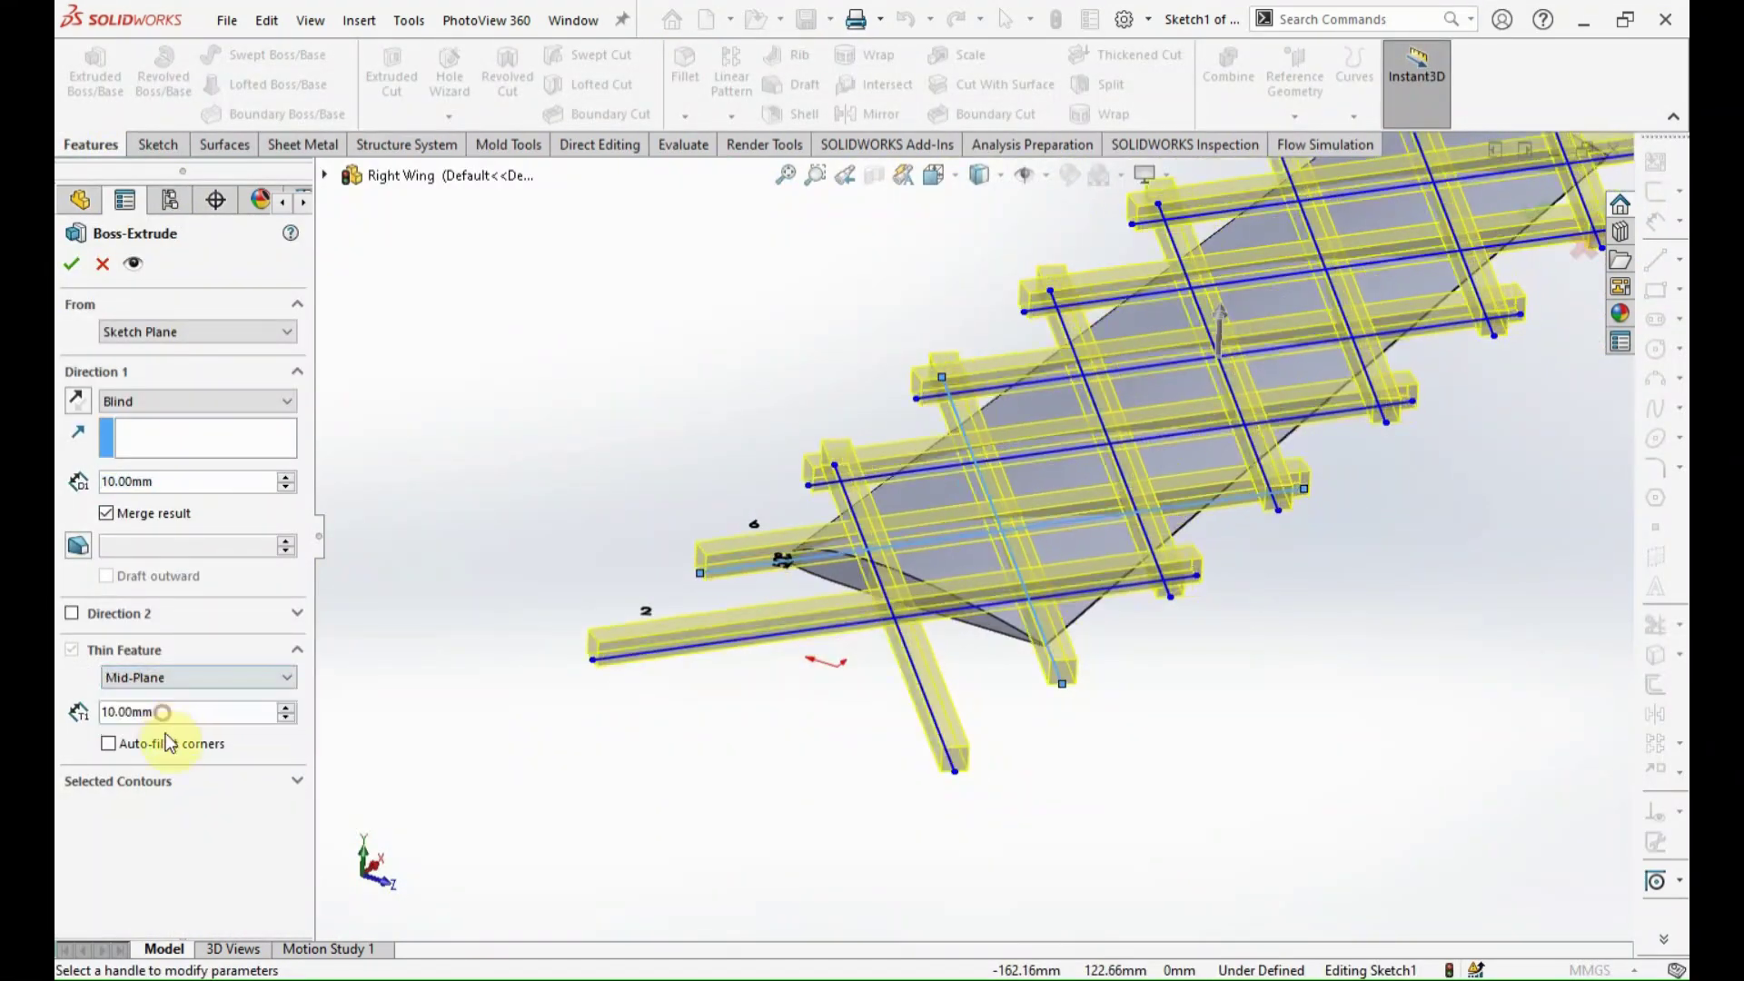
type("0.8")
key("Return")
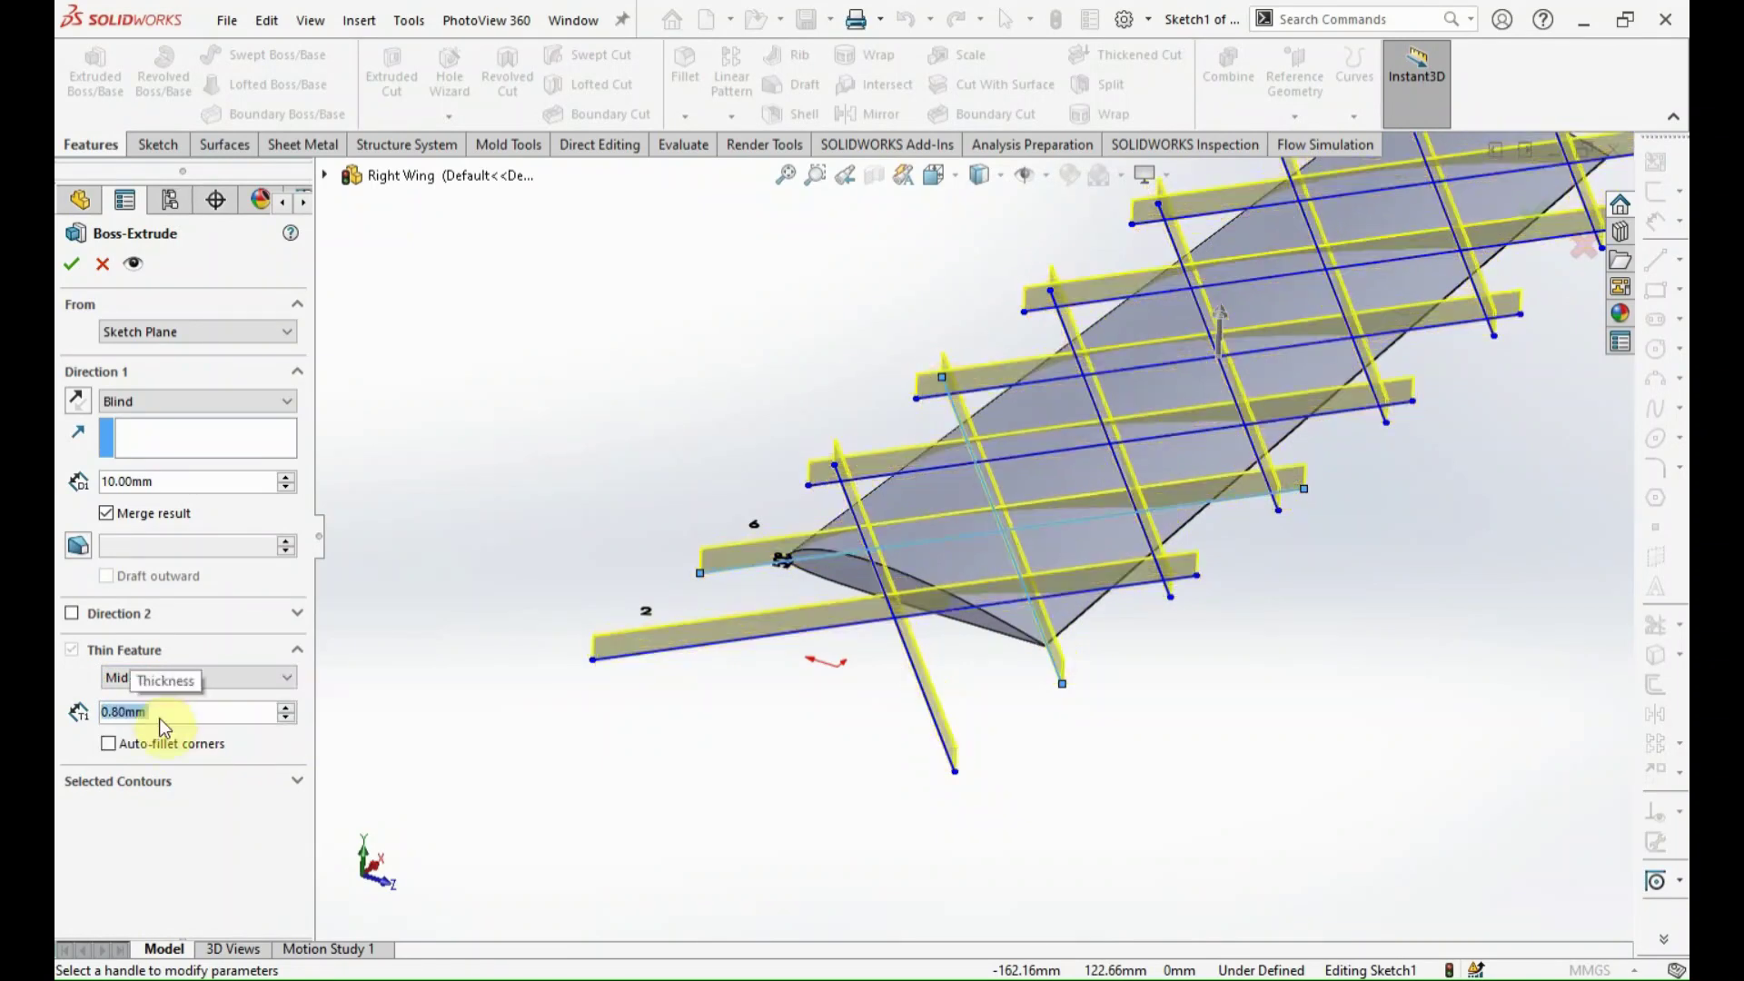
left_click(133, 401)
left_click(165, 448)
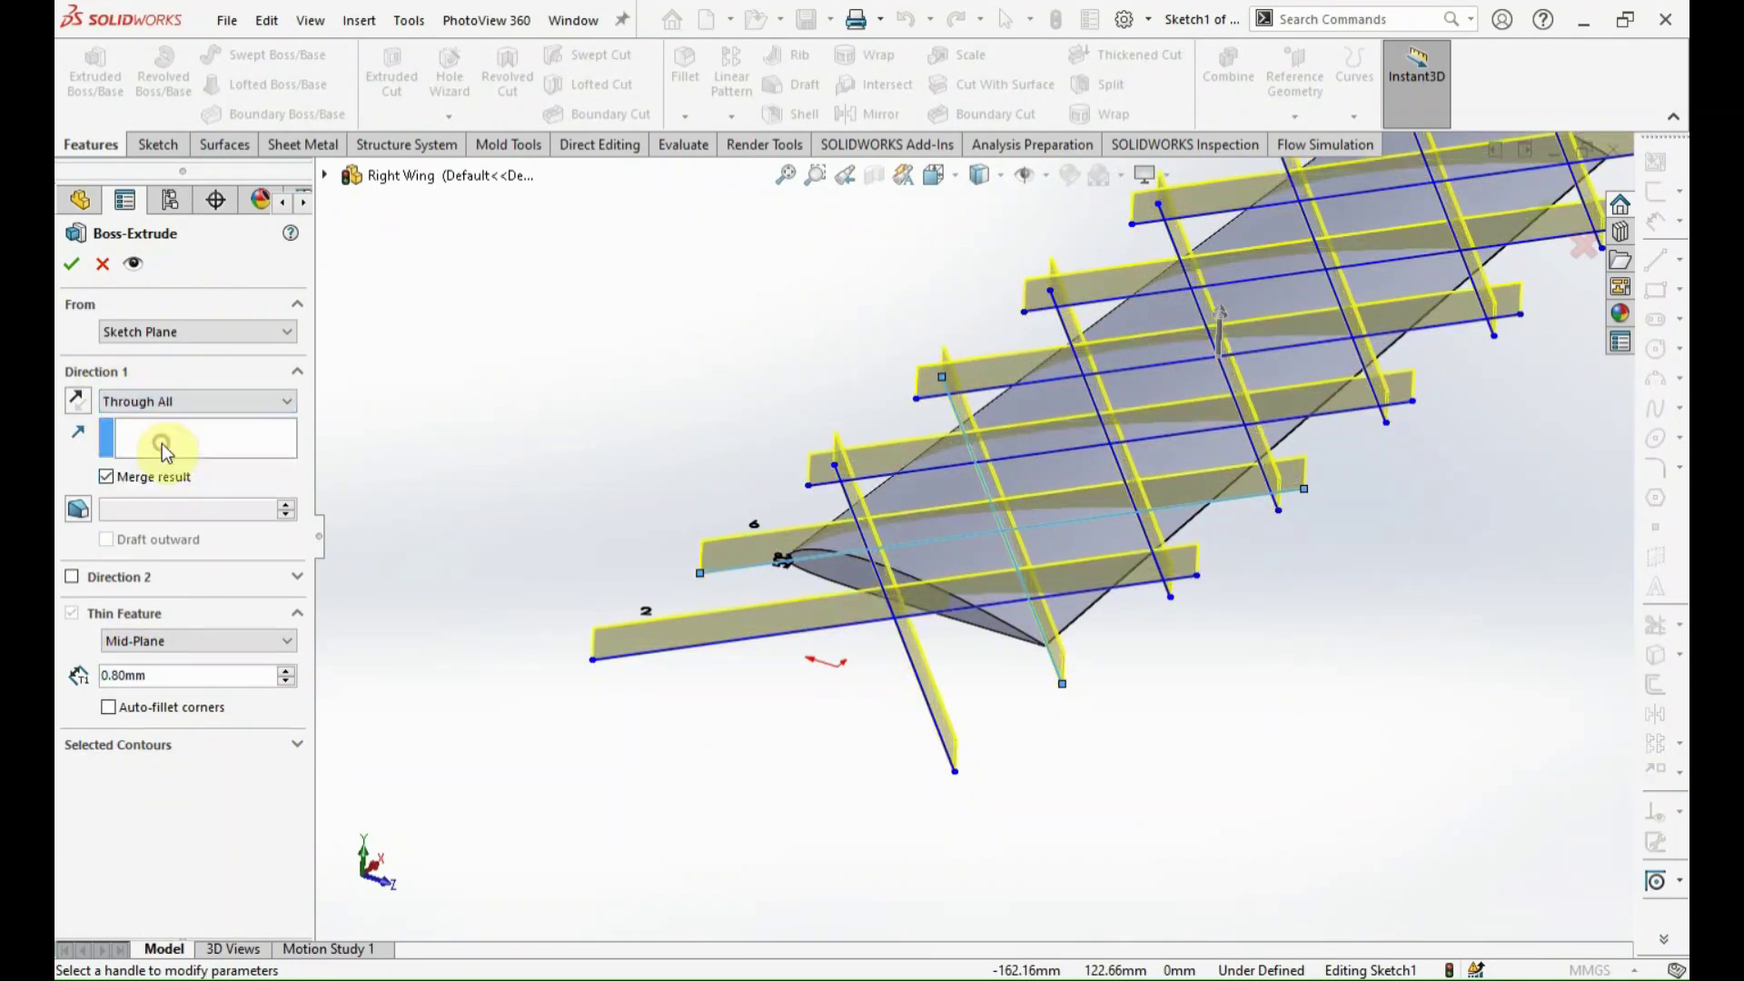
left_click(73, 582)
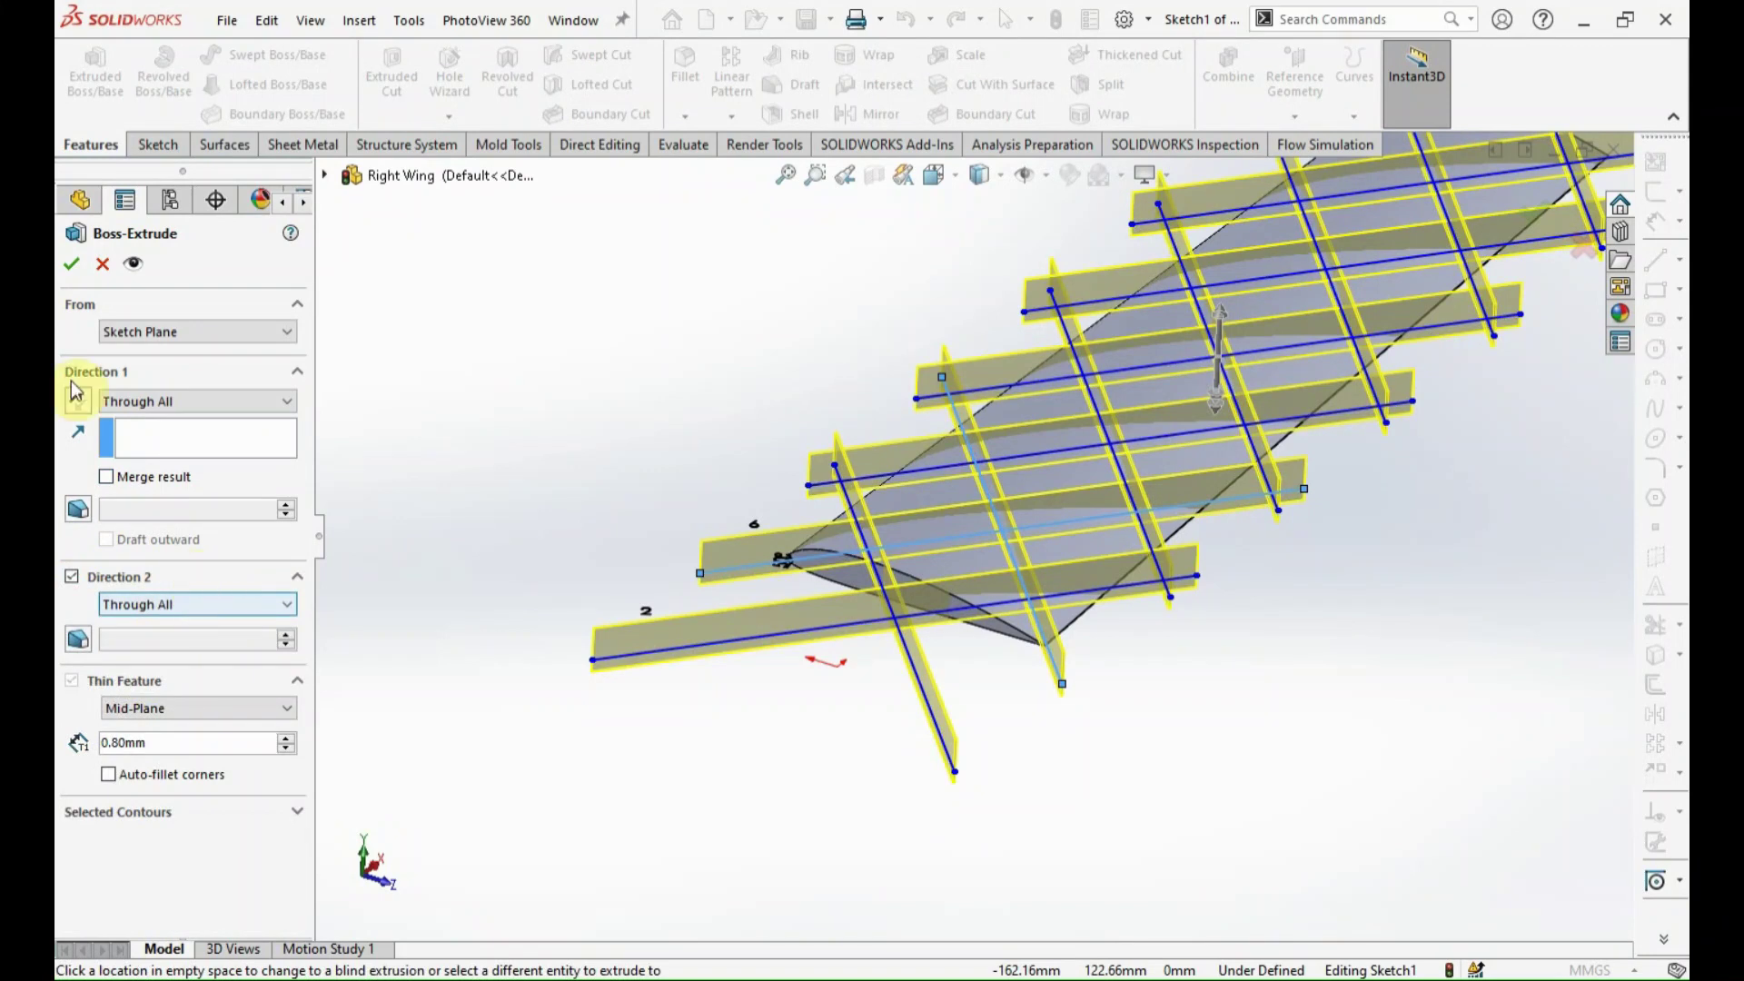
left_click(68, 267)
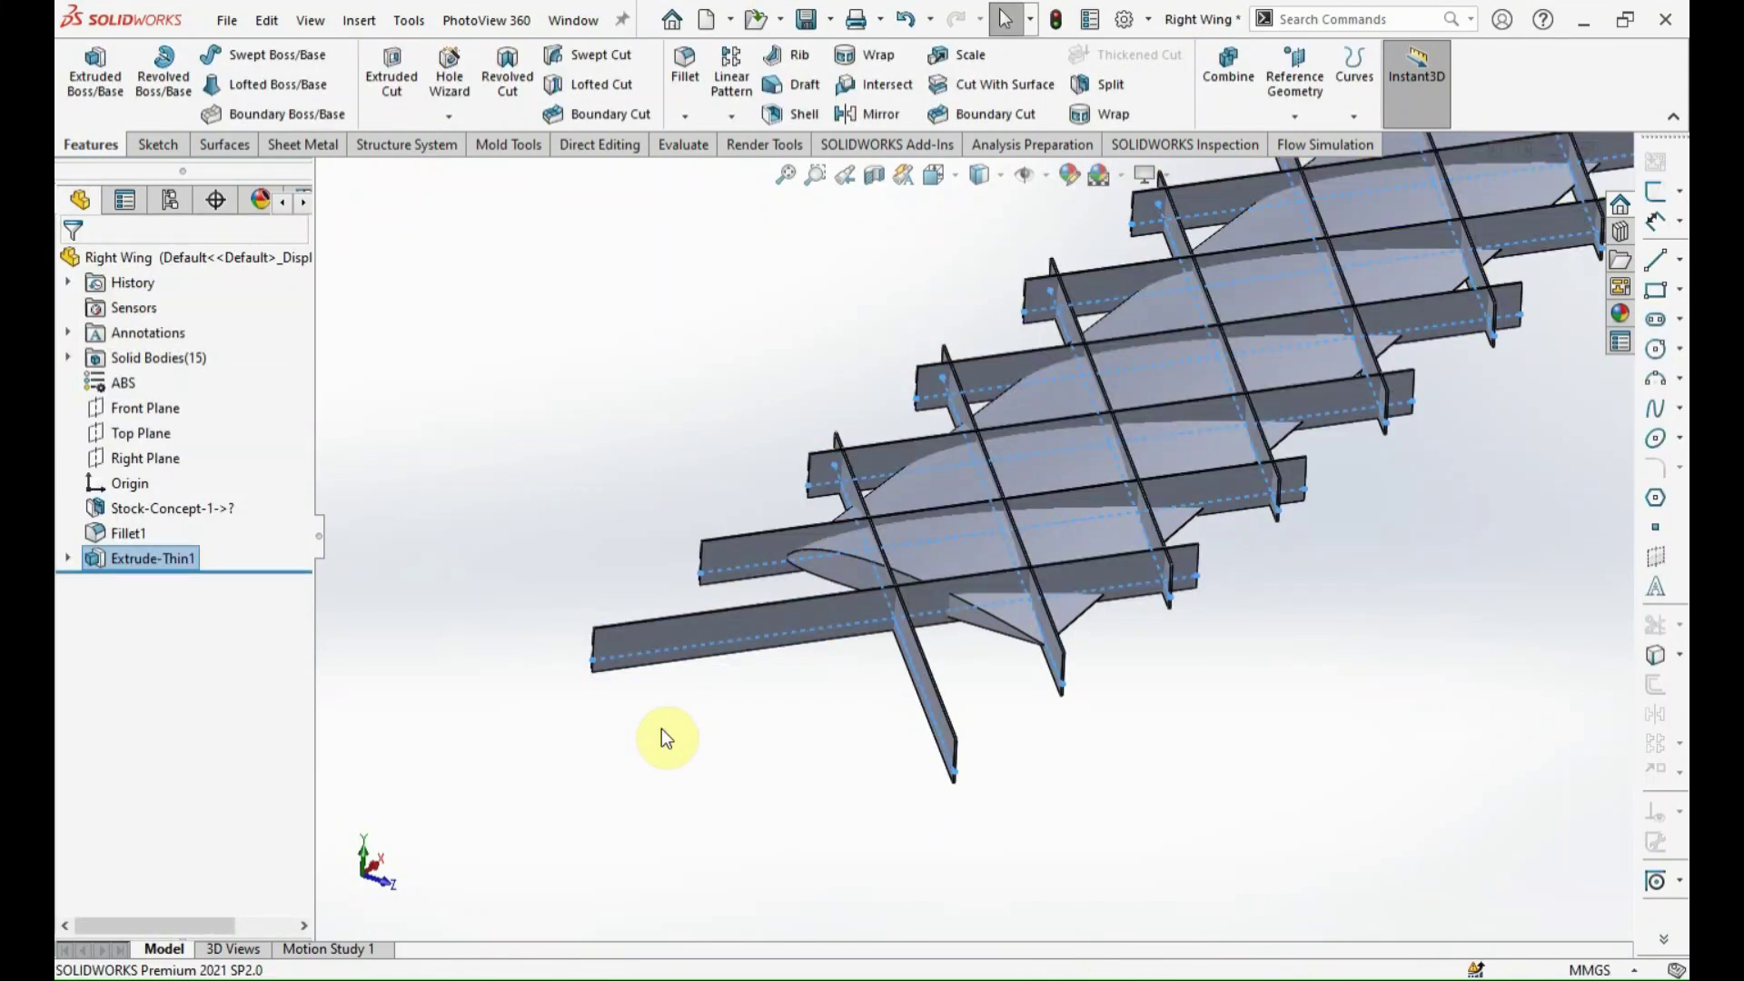
Shell the wing to a 0.80 mm skin with the airfoil root face removed.
scroll(957, 537, "down", 2)
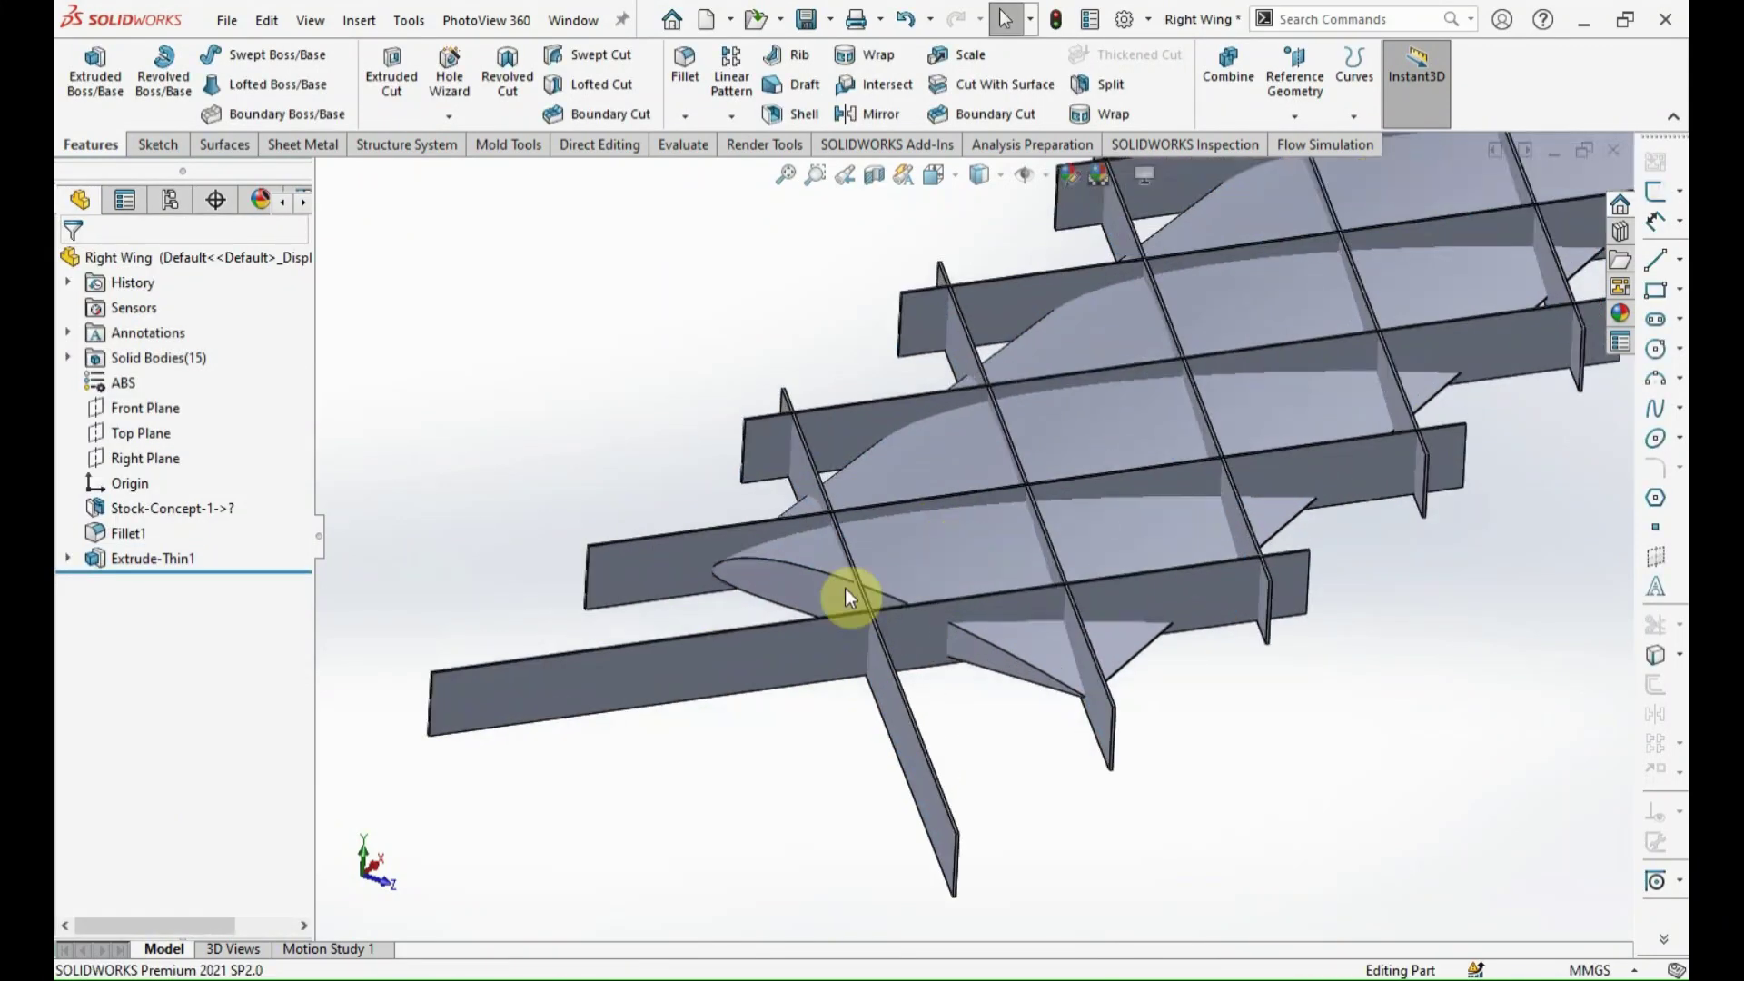
left_click(840, 588)
left_click(803, 114)
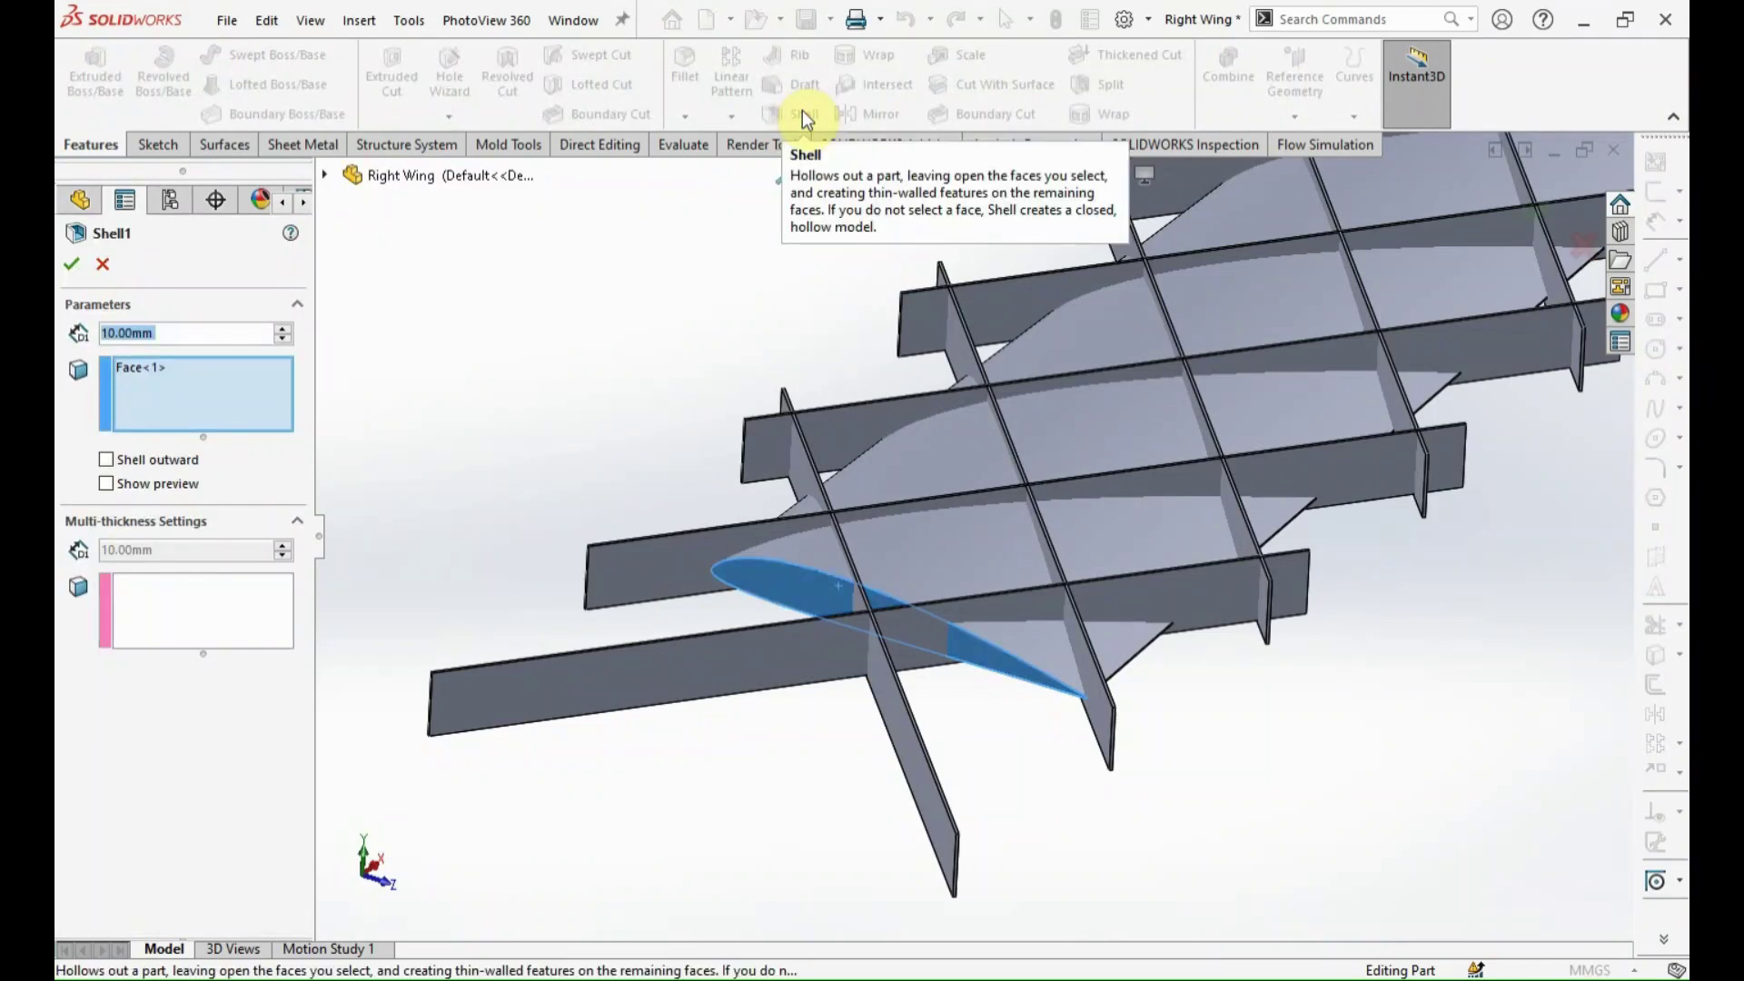
type("0.8")
key("Return")
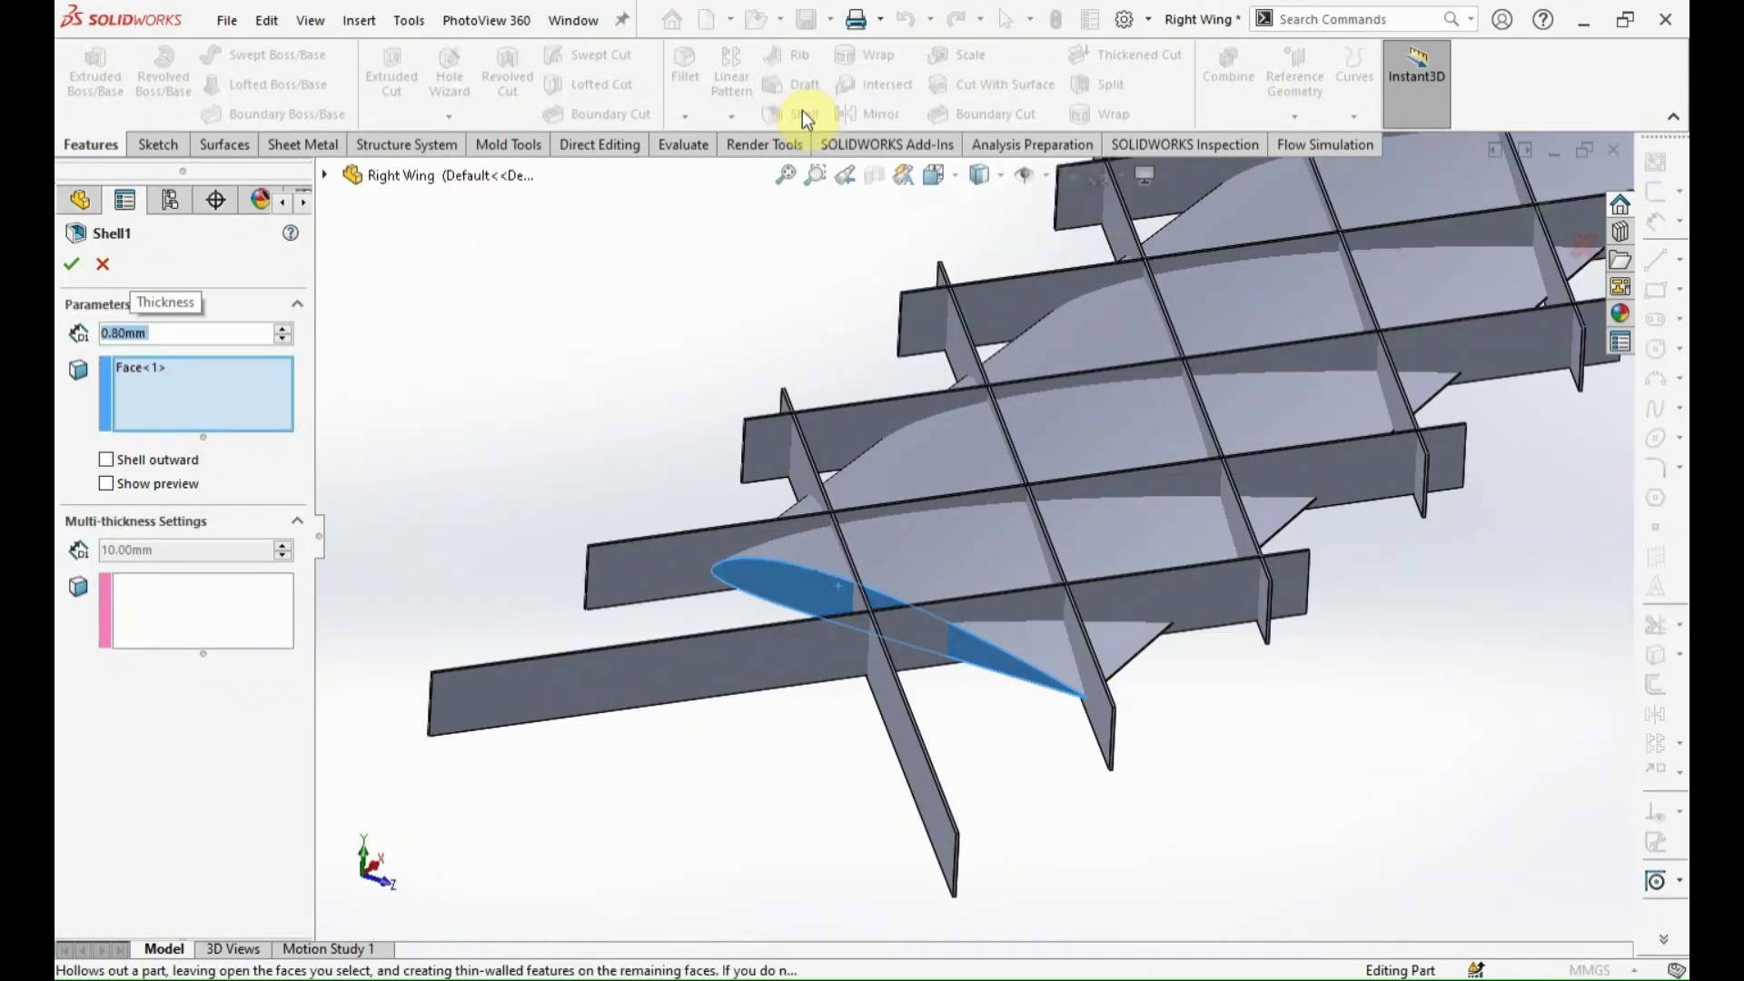
left_click(460, 321)
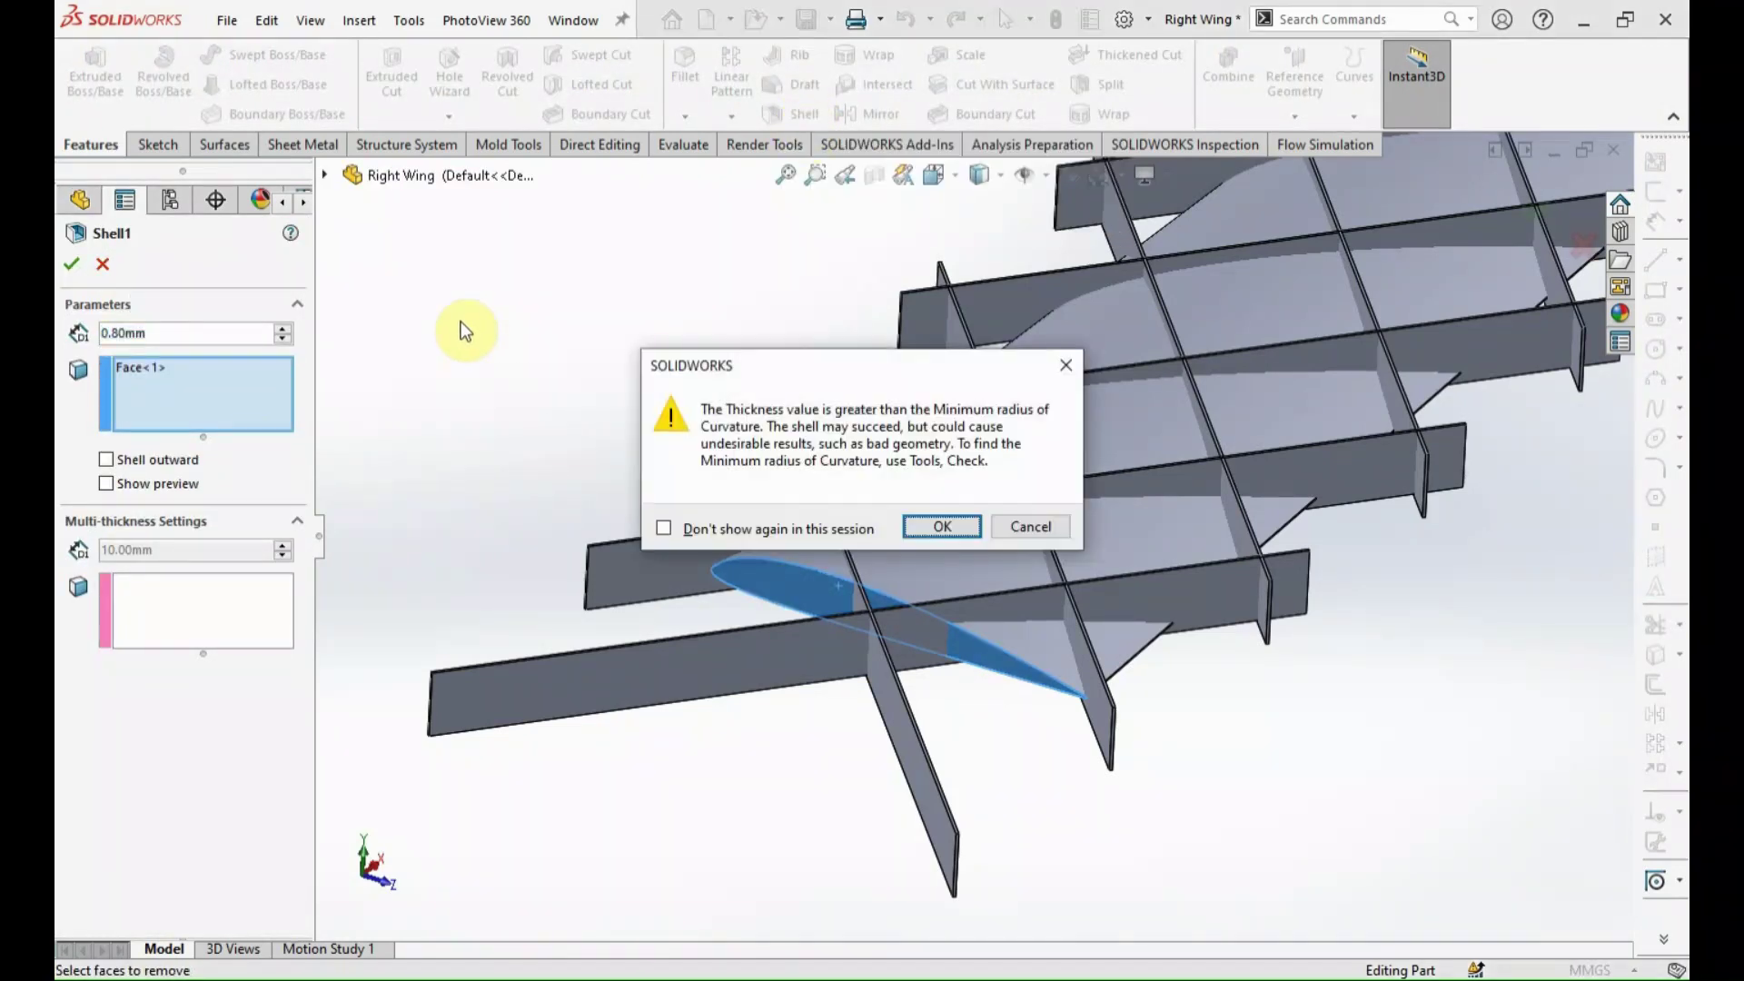
left_click(940, 527)
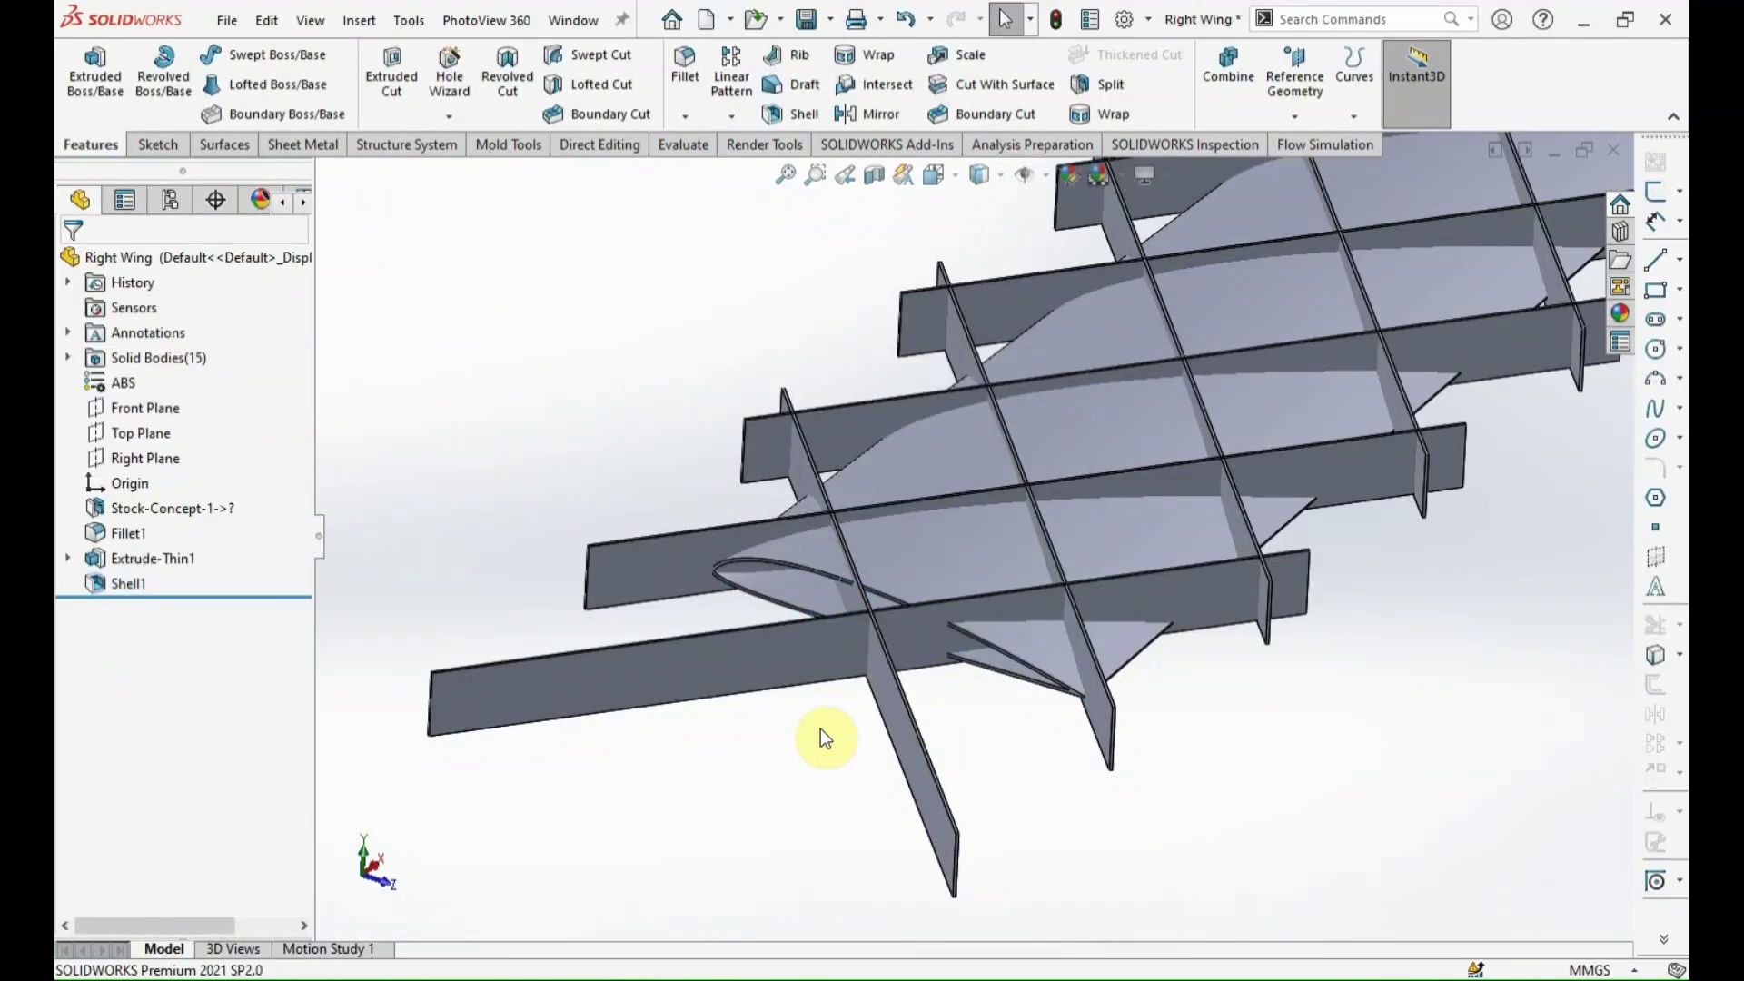
left_click(173, 558)
Hide the Extrude-Thin1 rib grid bodies.
left_click(634, 803)
scroll(955, 489, "down", 3)
scroll(958, 489, "down", 3)
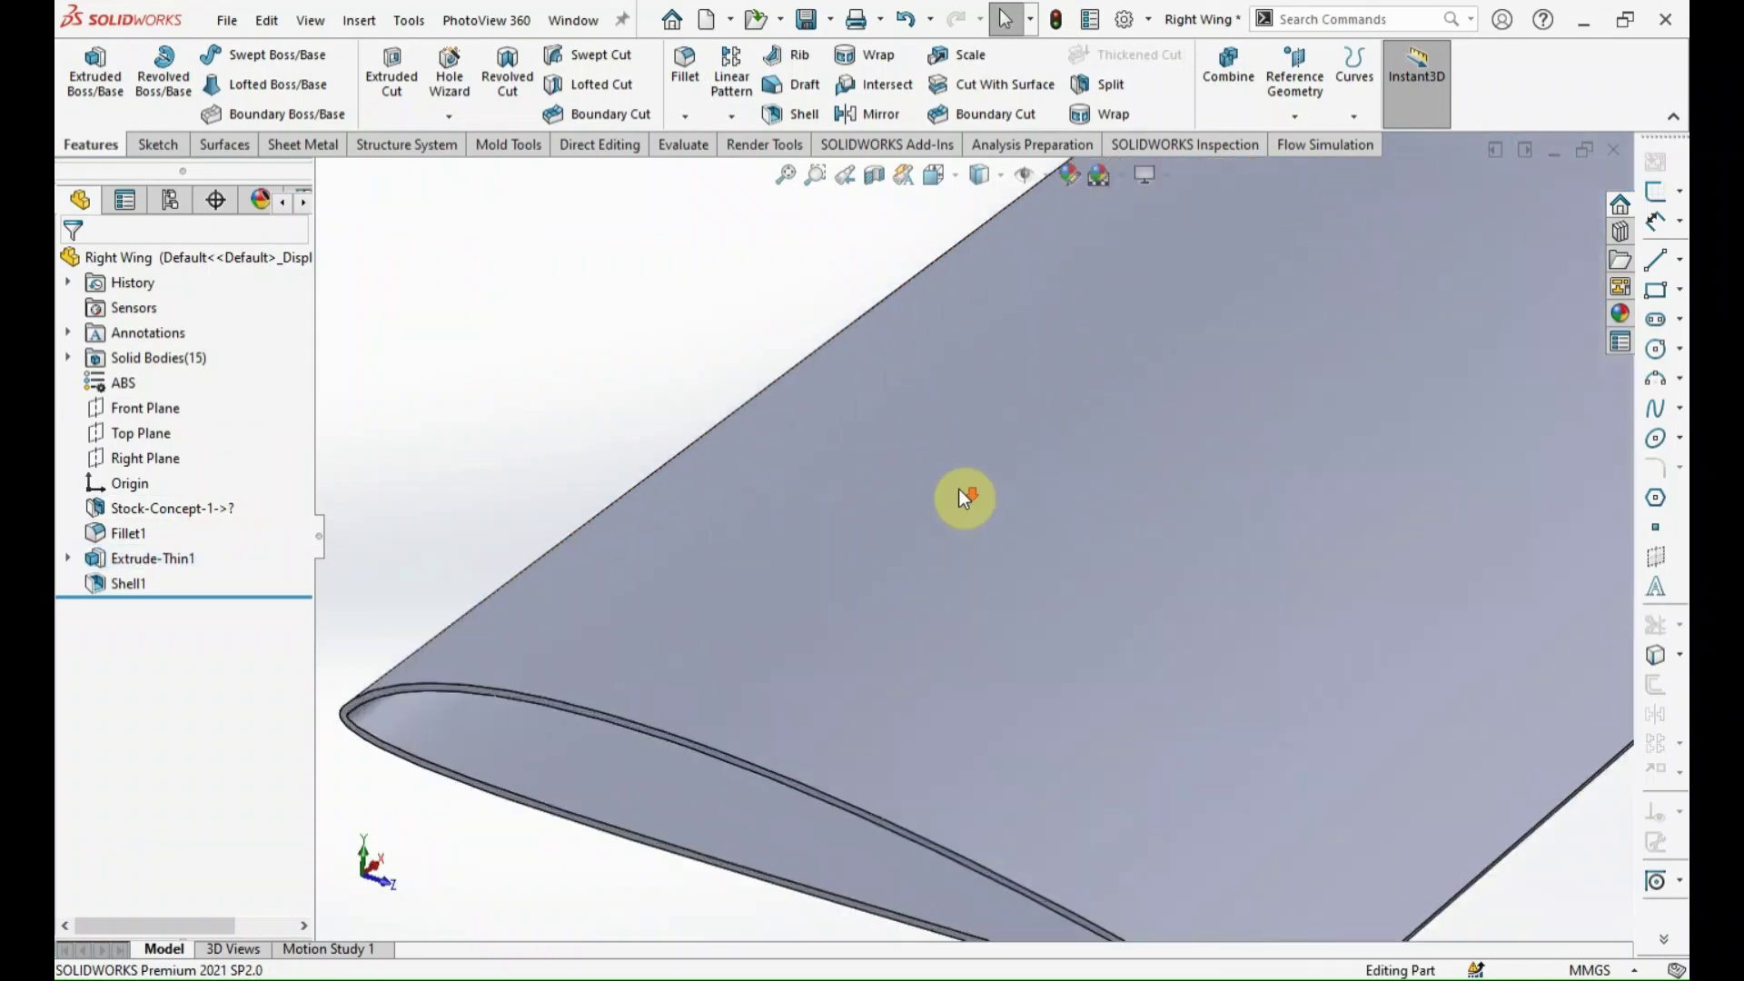
Create a 0 mm offset surface from the wing's lower, top and underside skin faces.
left_click(218, 145)
left_click(559, 85)
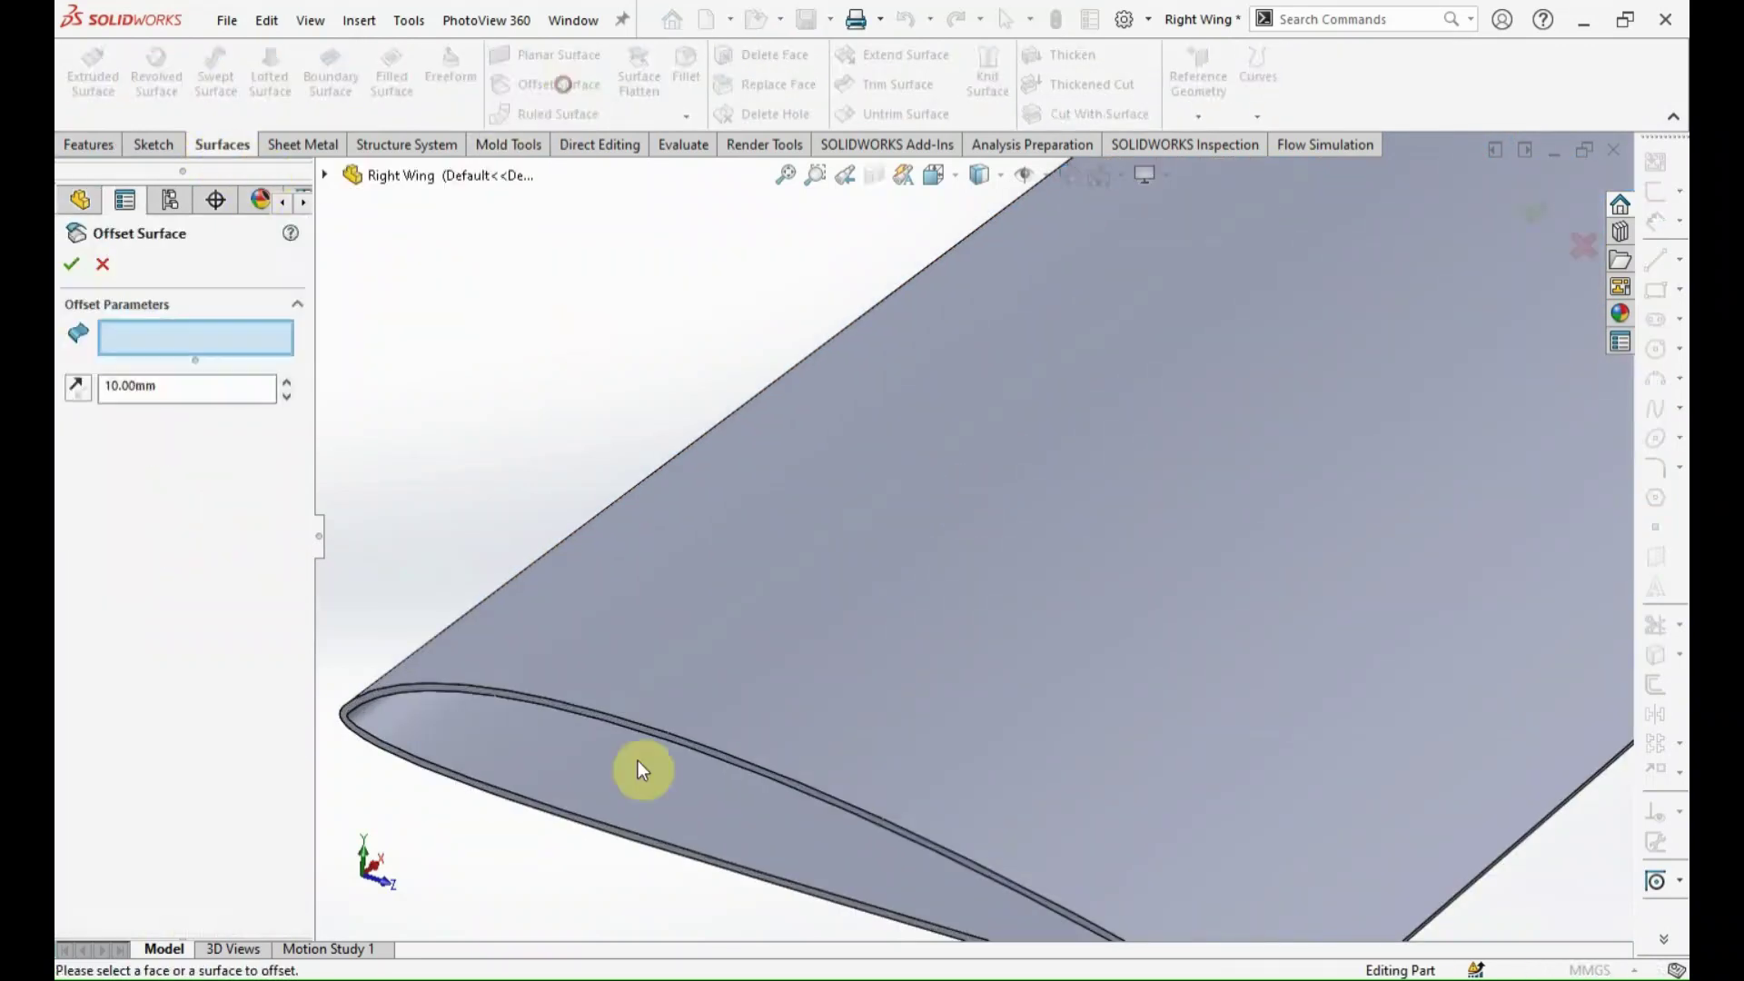
left_click(640, 790)
scroll(779, 767, "up", 5)
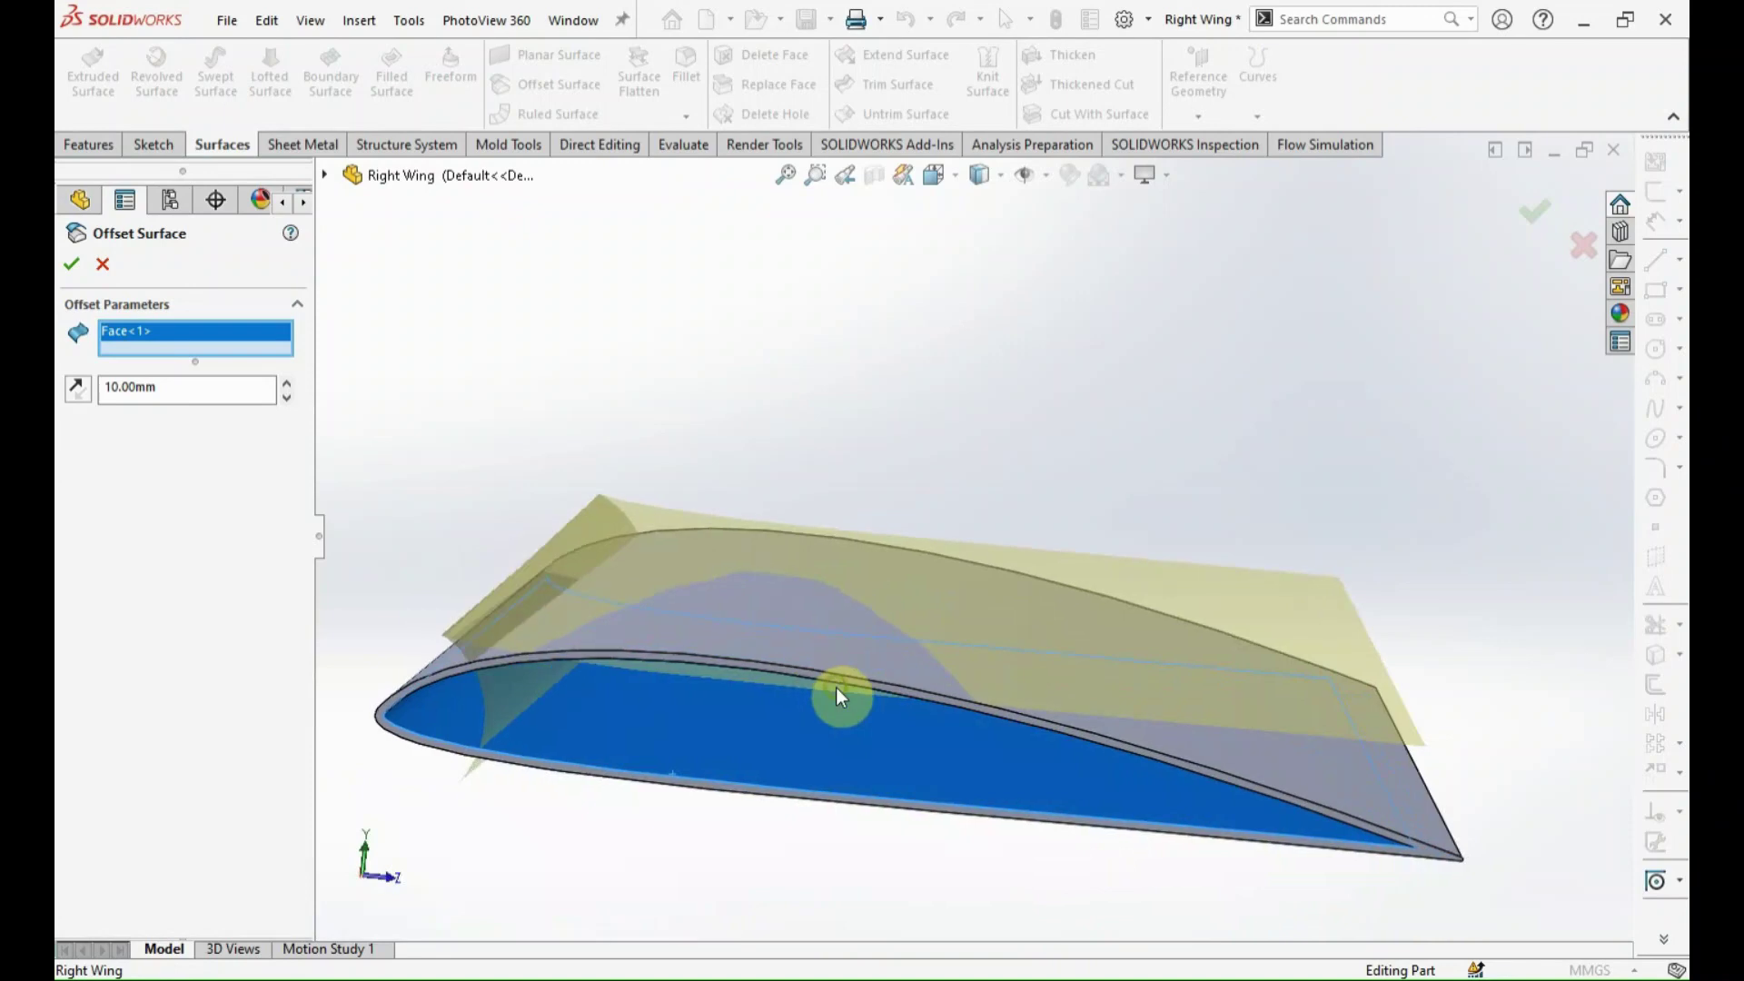
type("0")
middle_click_drag(612, 766, 712, 778)
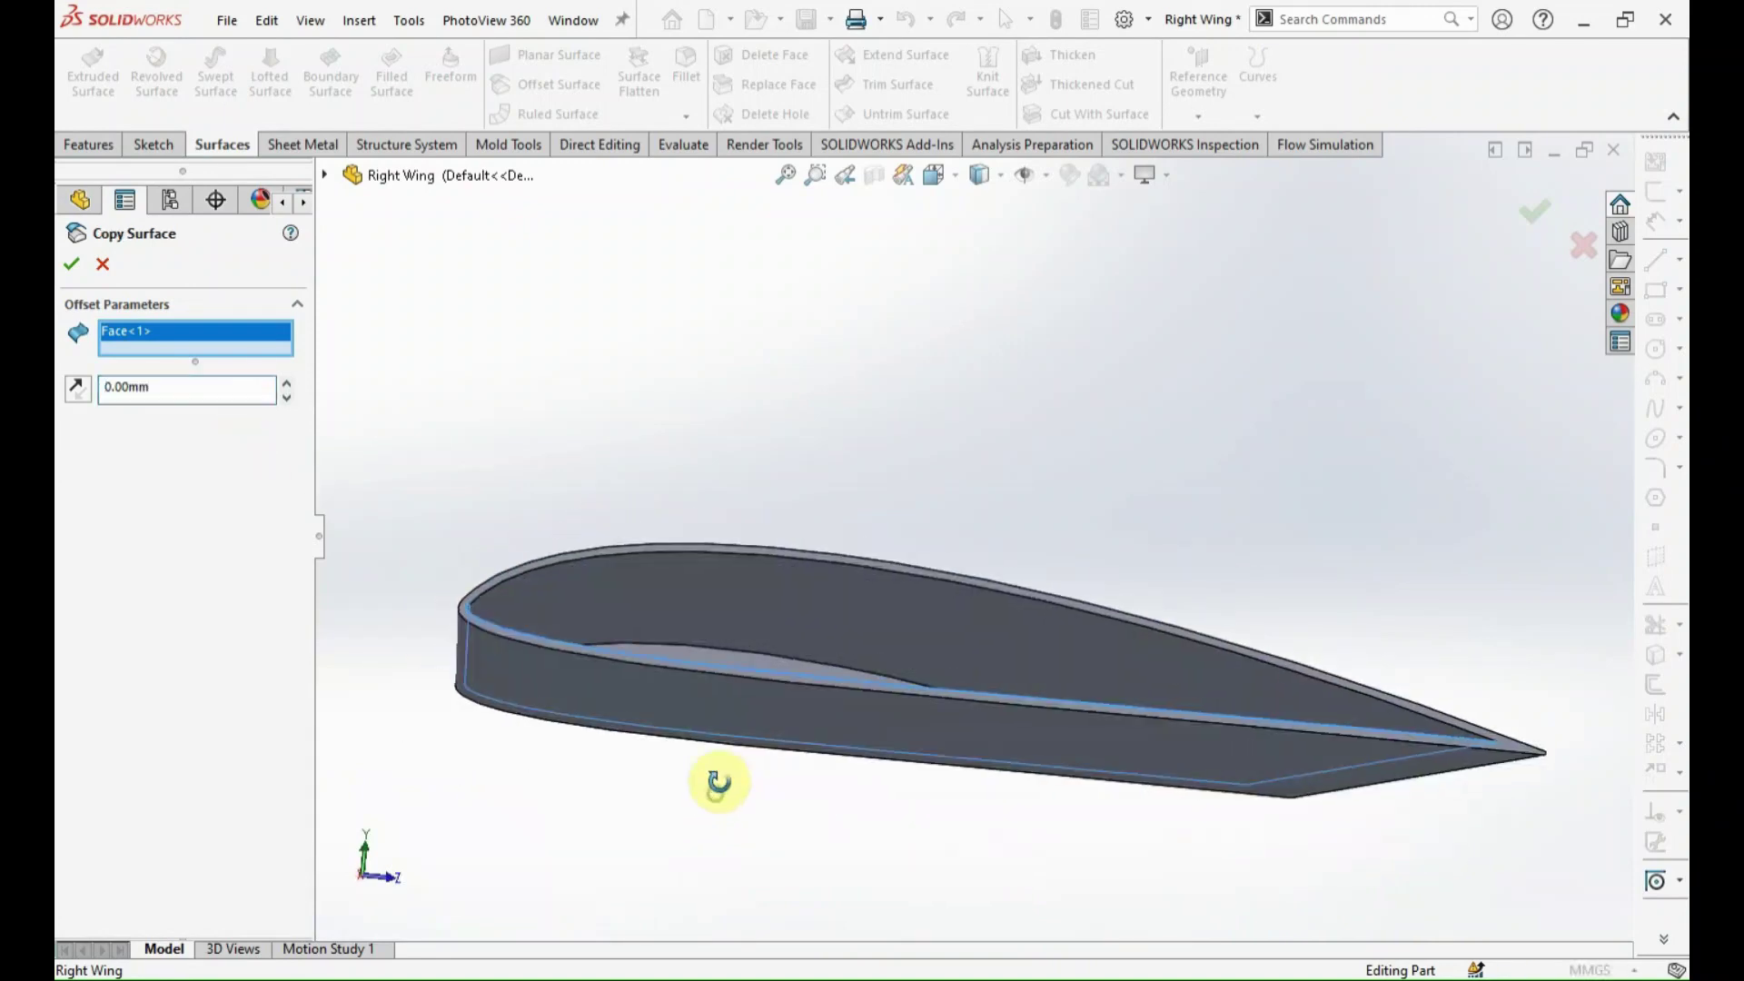
left_click(770, 620)
middle_click_drag(1404, 770, 1224, 734)
left_click(831, 647)
Accept the offset surface and close the open airfoil end with a filled surface.
left_click(71, 268)
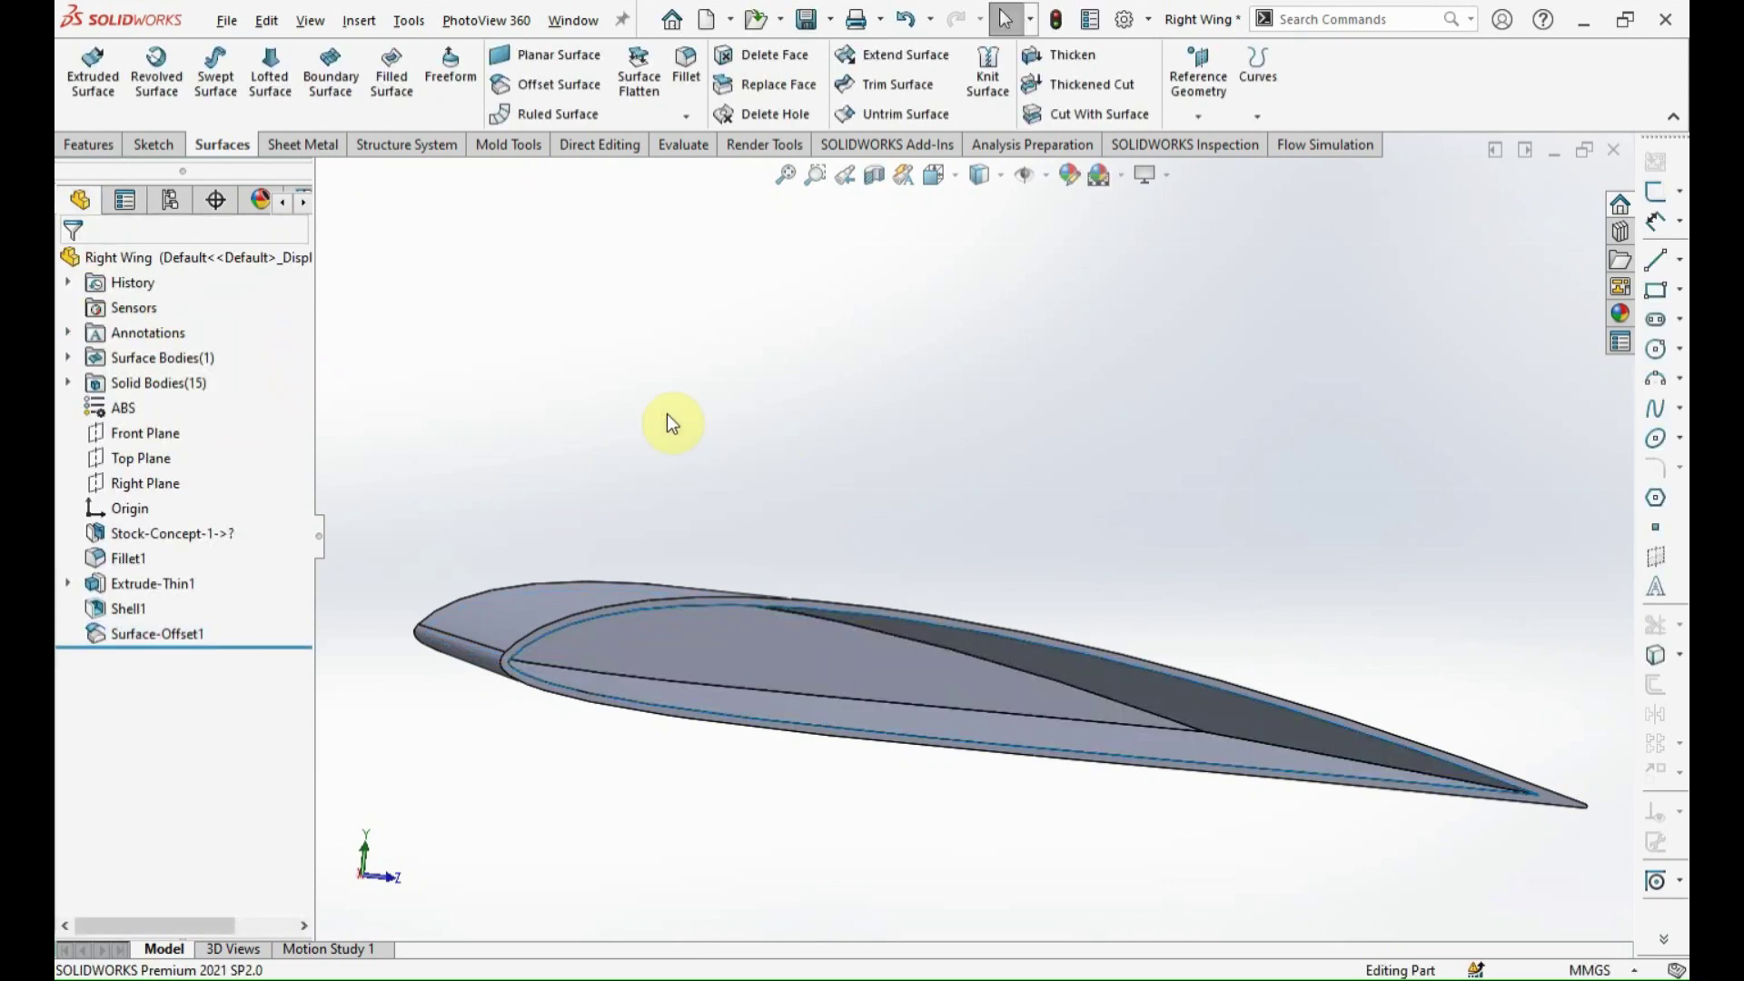
left_click(407, 95)
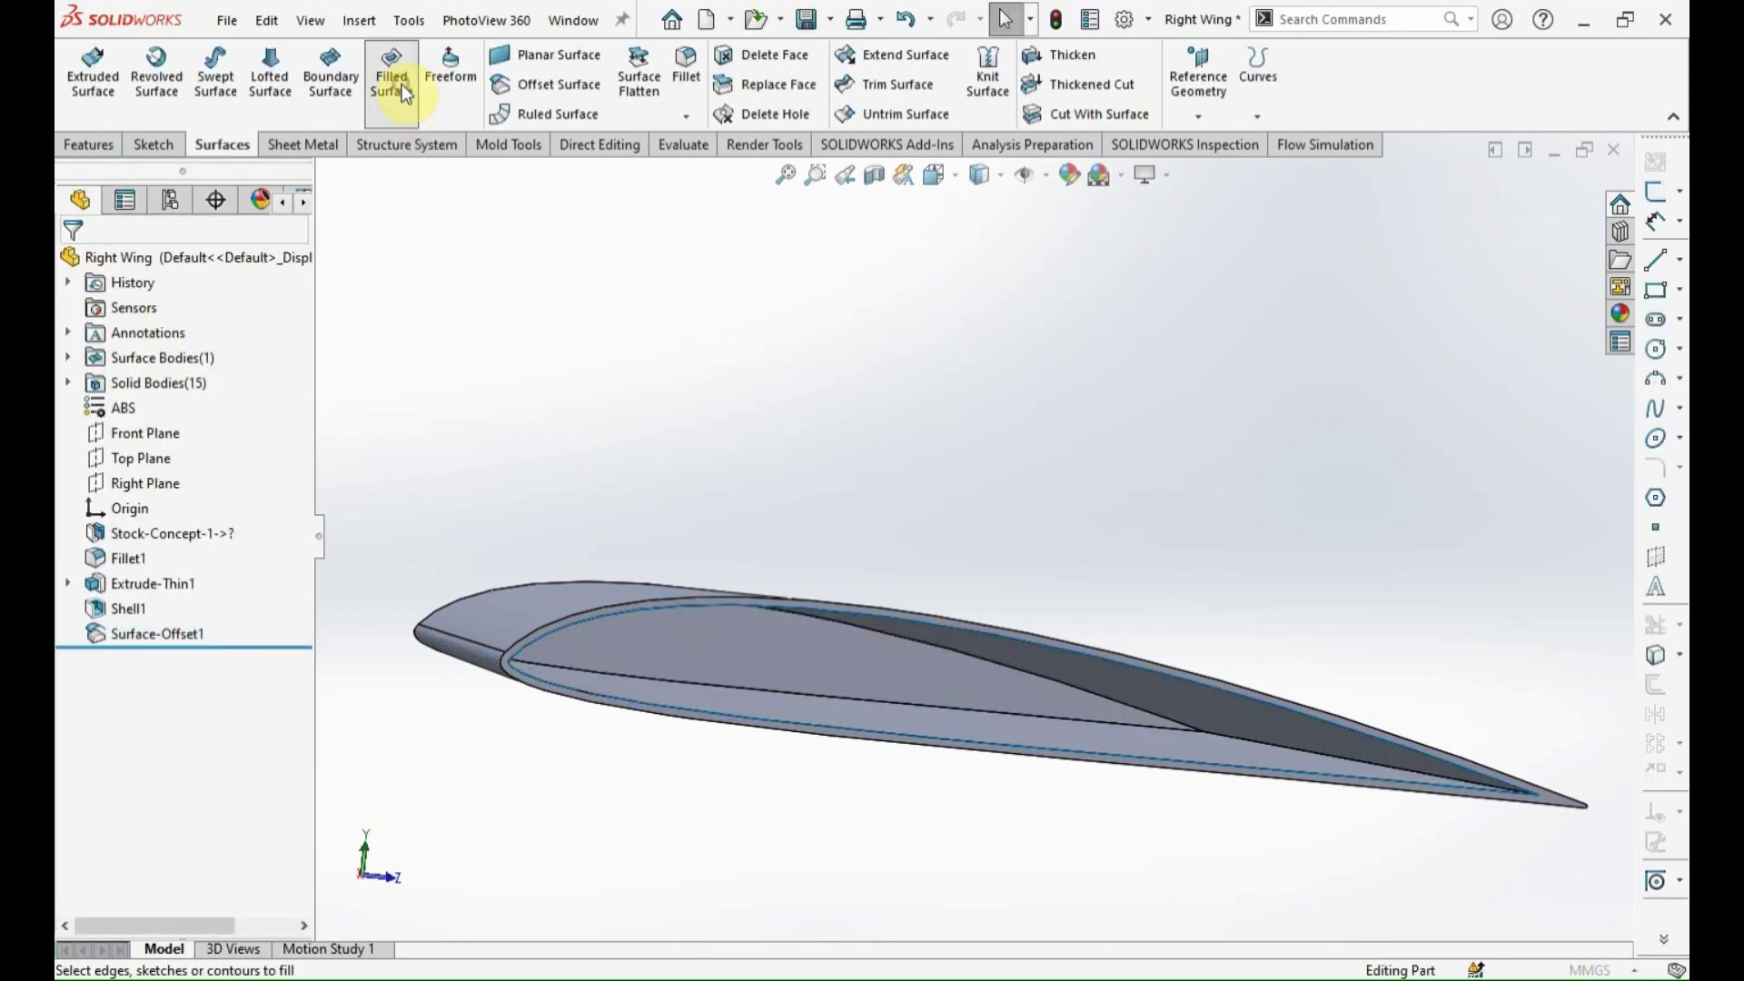
left_click(548, 629)
left_click(531, 679)
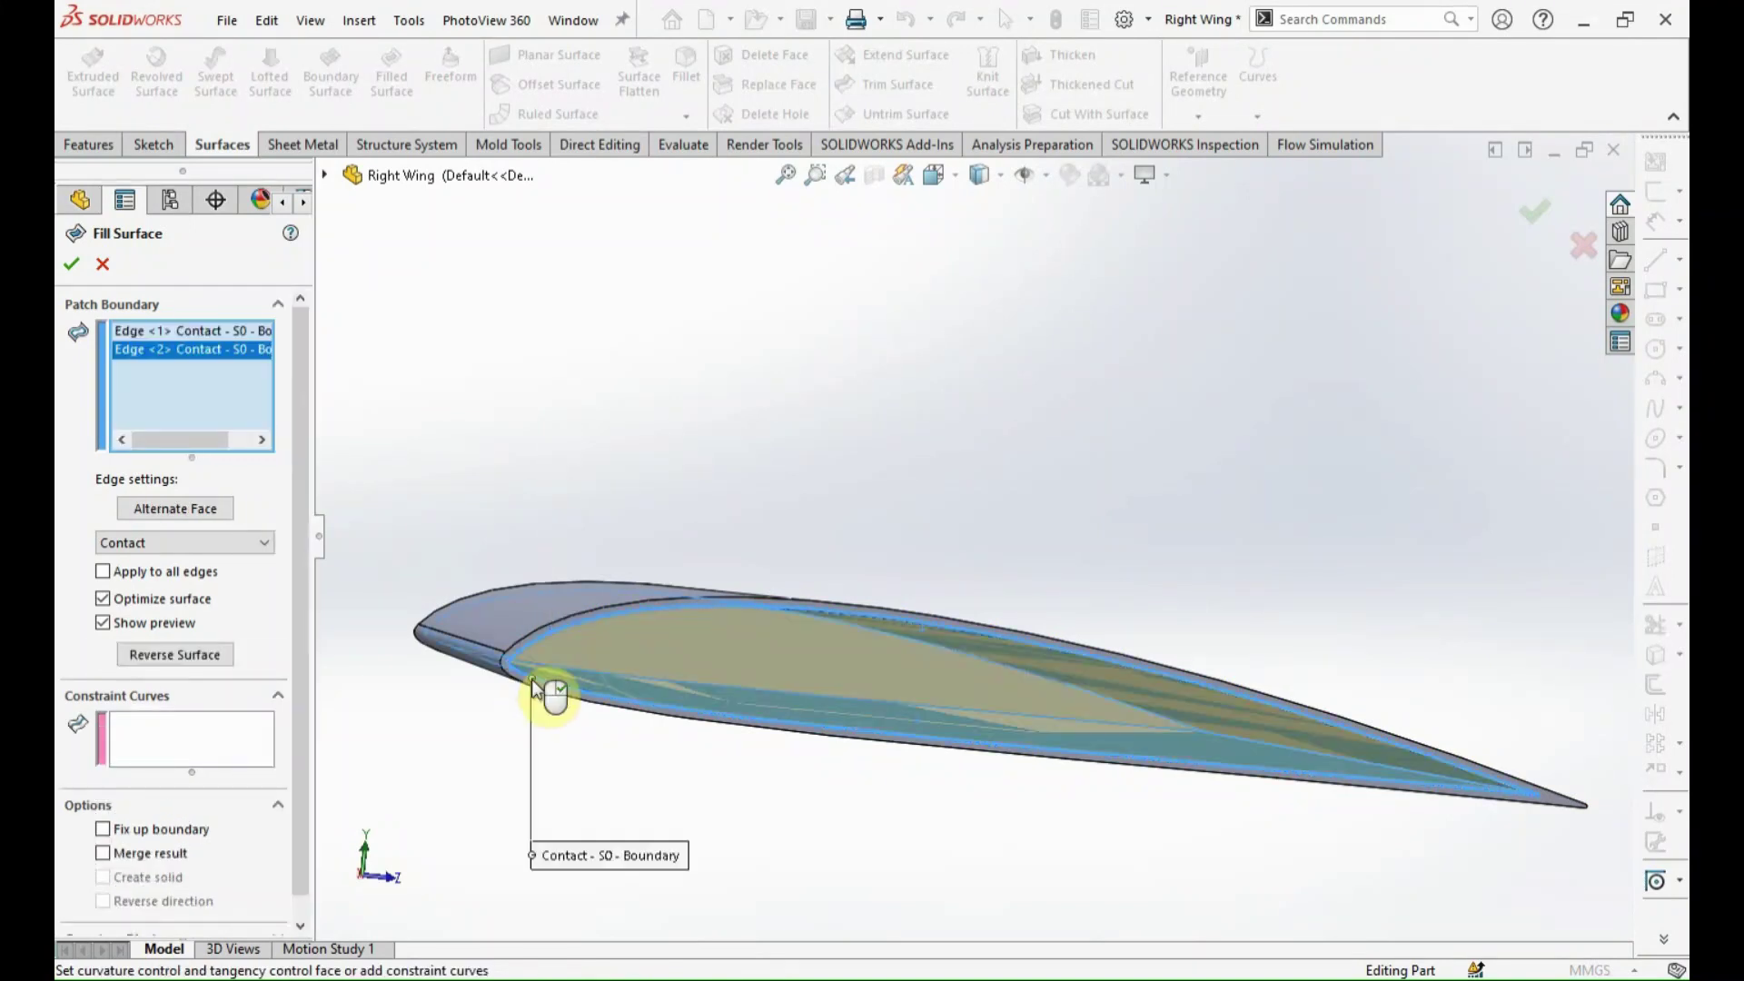
left_click(70, 265)
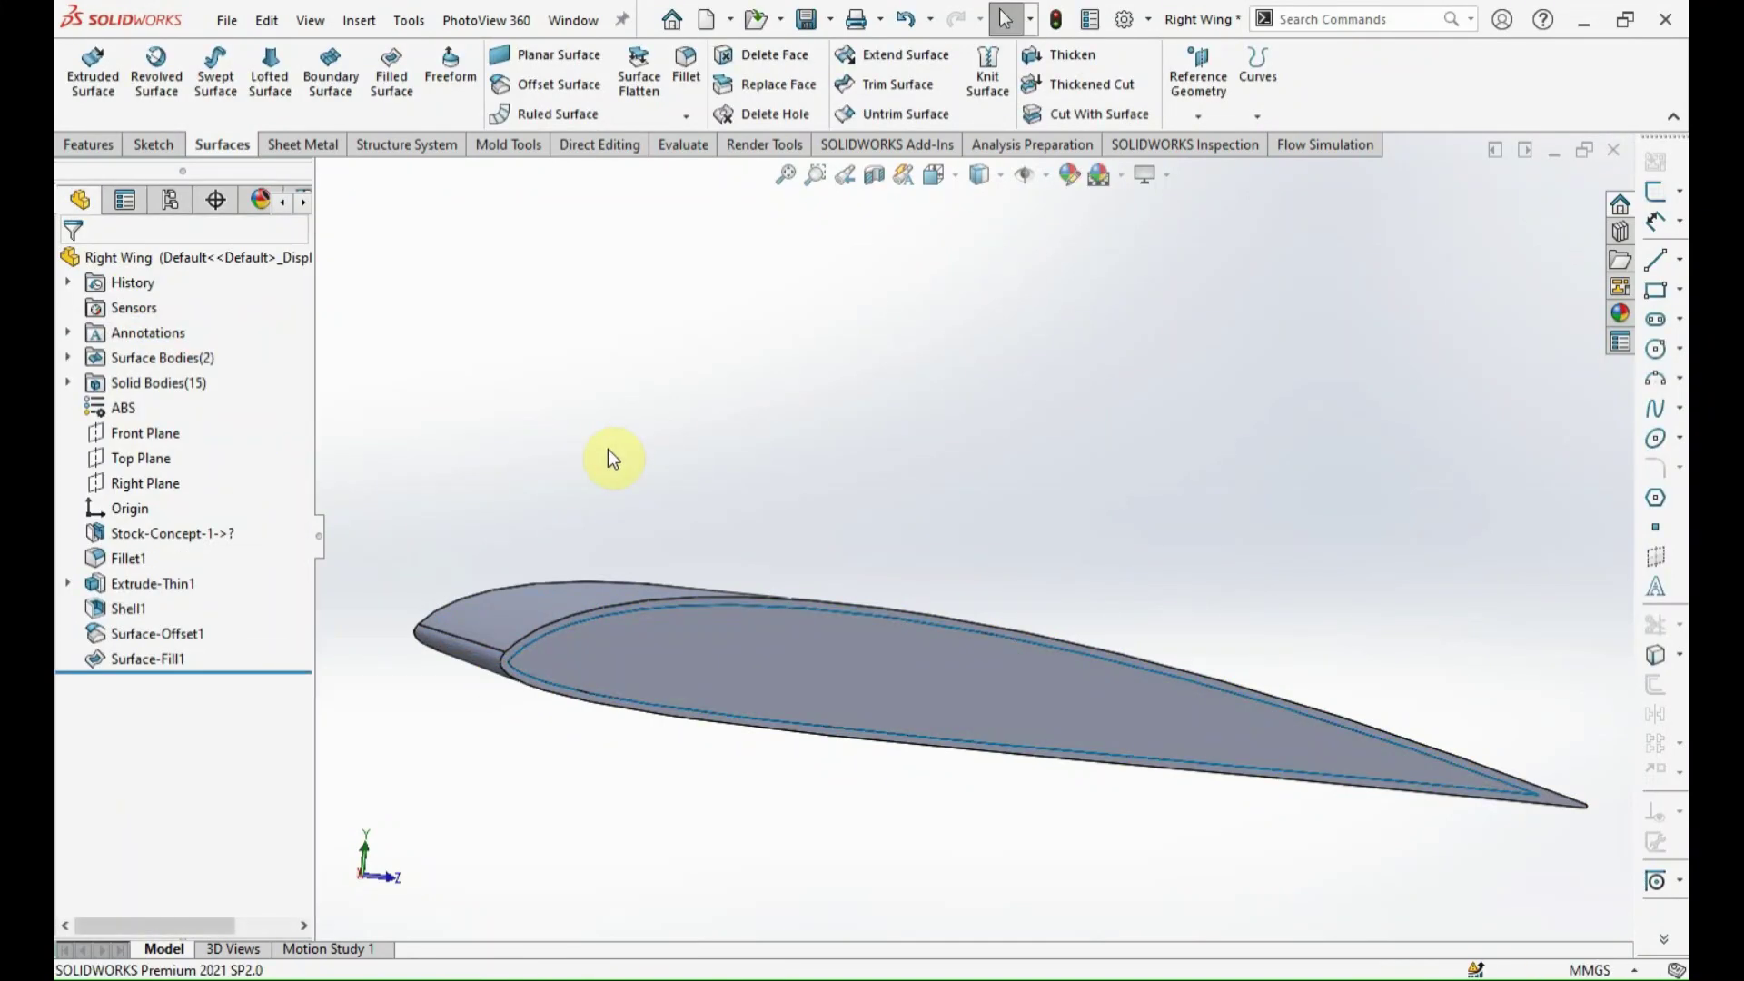
Hide the solid wing body and switch to isometric view.
left_click(543, 597)
left_click(648, 477)
scroll(946, 634, "up", 2)
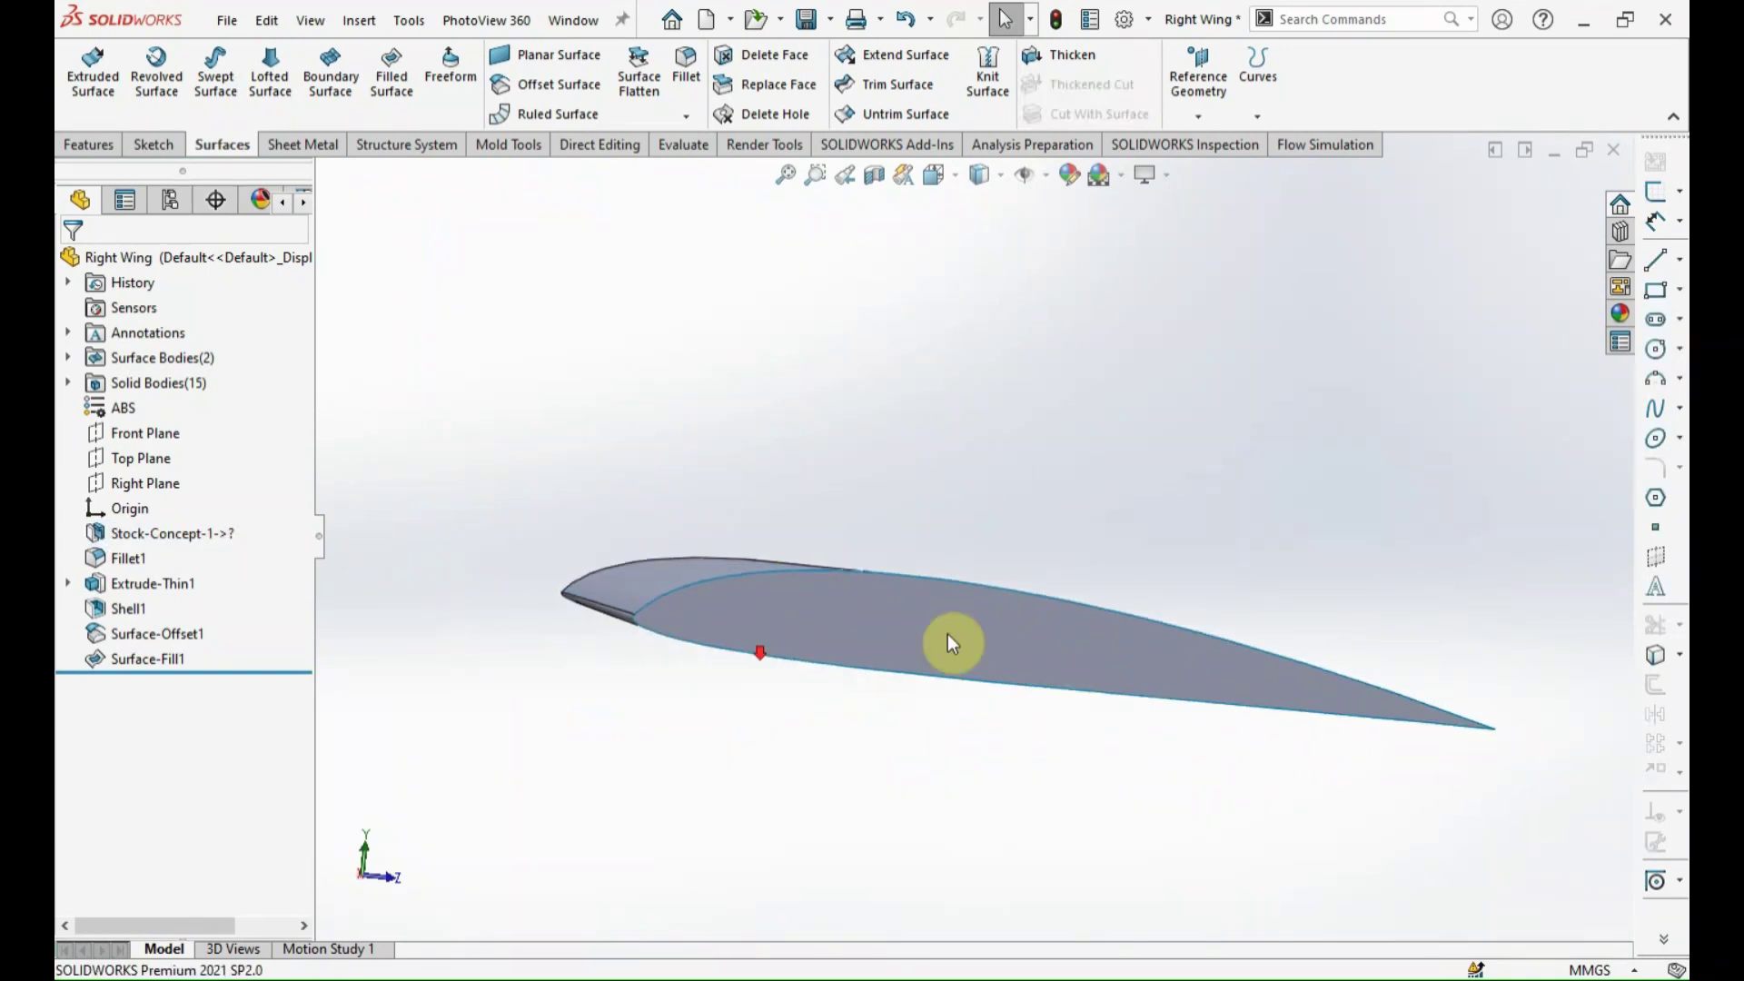
key("ctrl+7")
Knit the offset and fill surfaces into one body with Merge entities enabled.
left_click_drag(1417, 799, 475, 363)
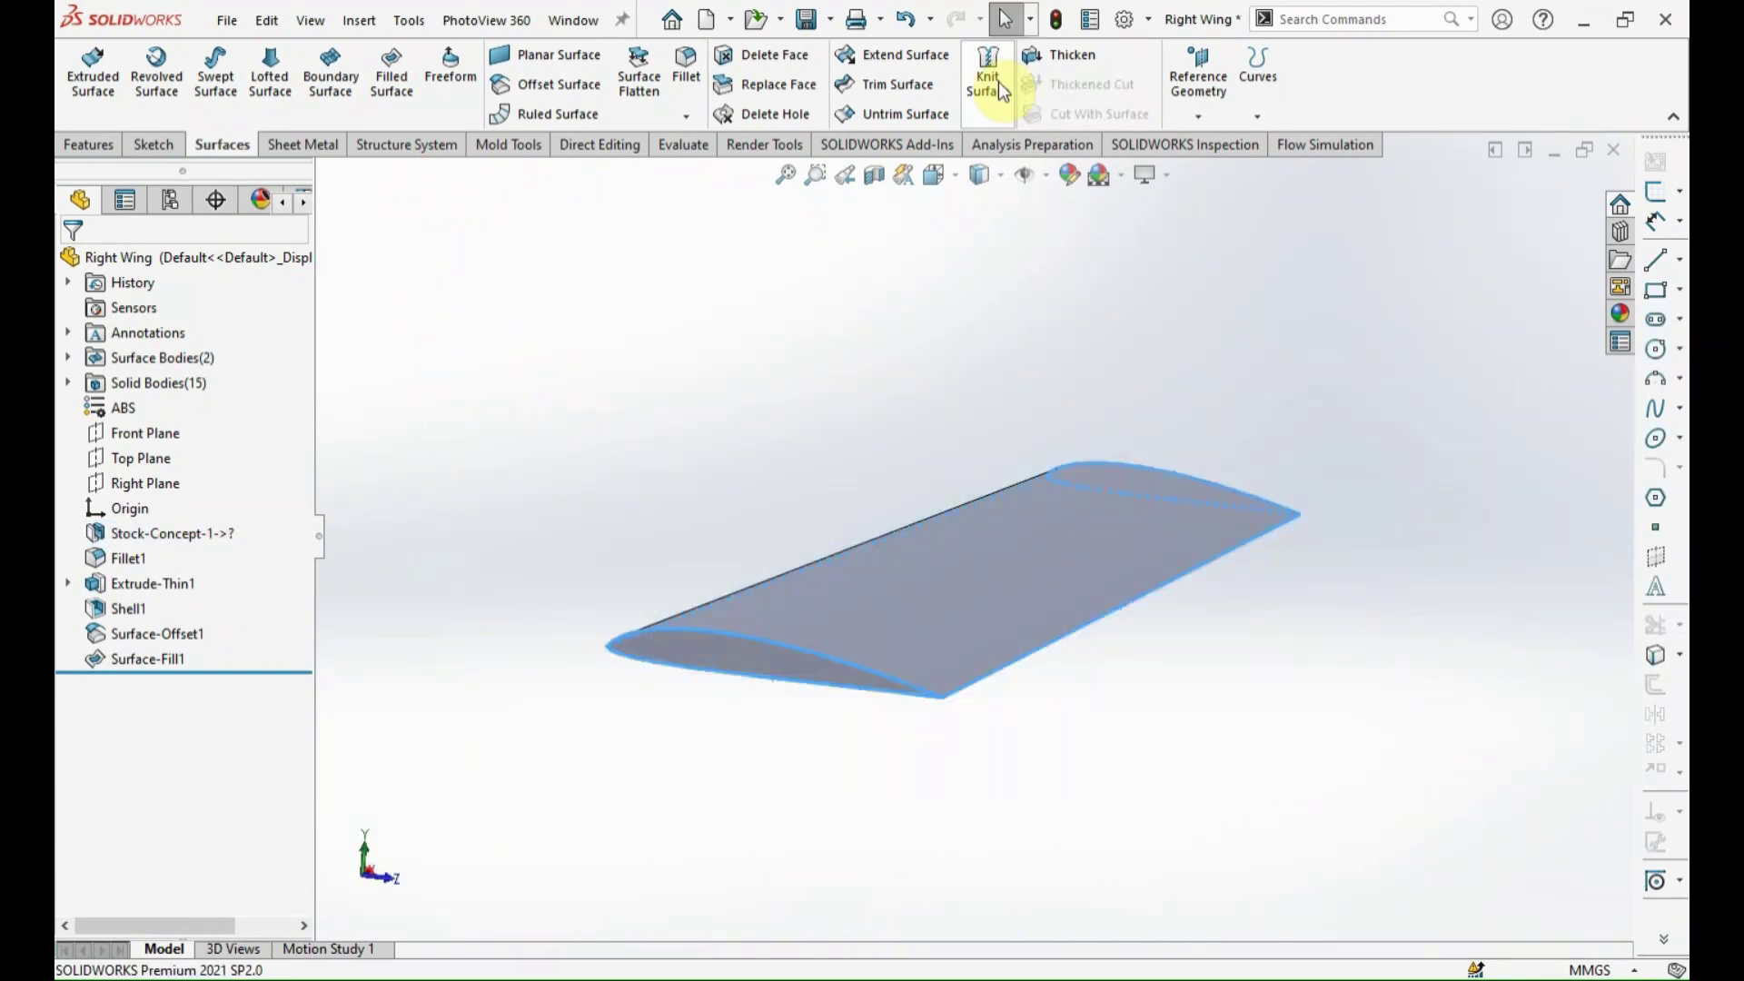
left_click(999, 82)
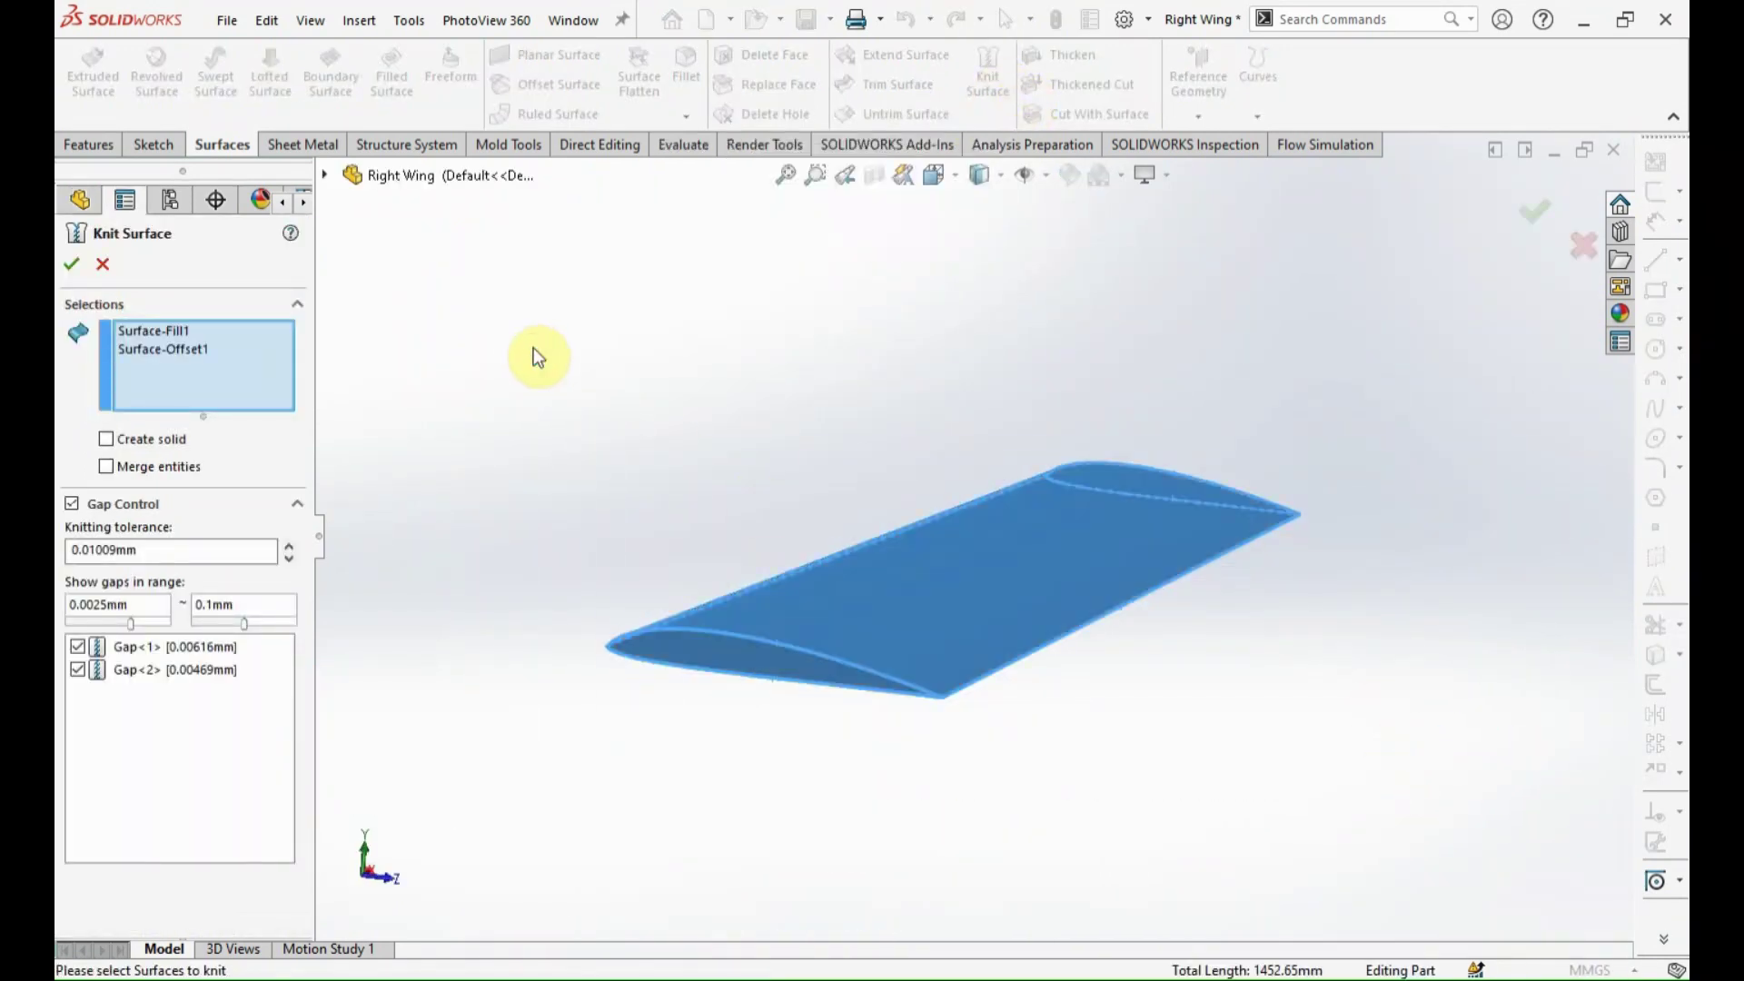
left_click(107, 466)
left_click(73, 263)
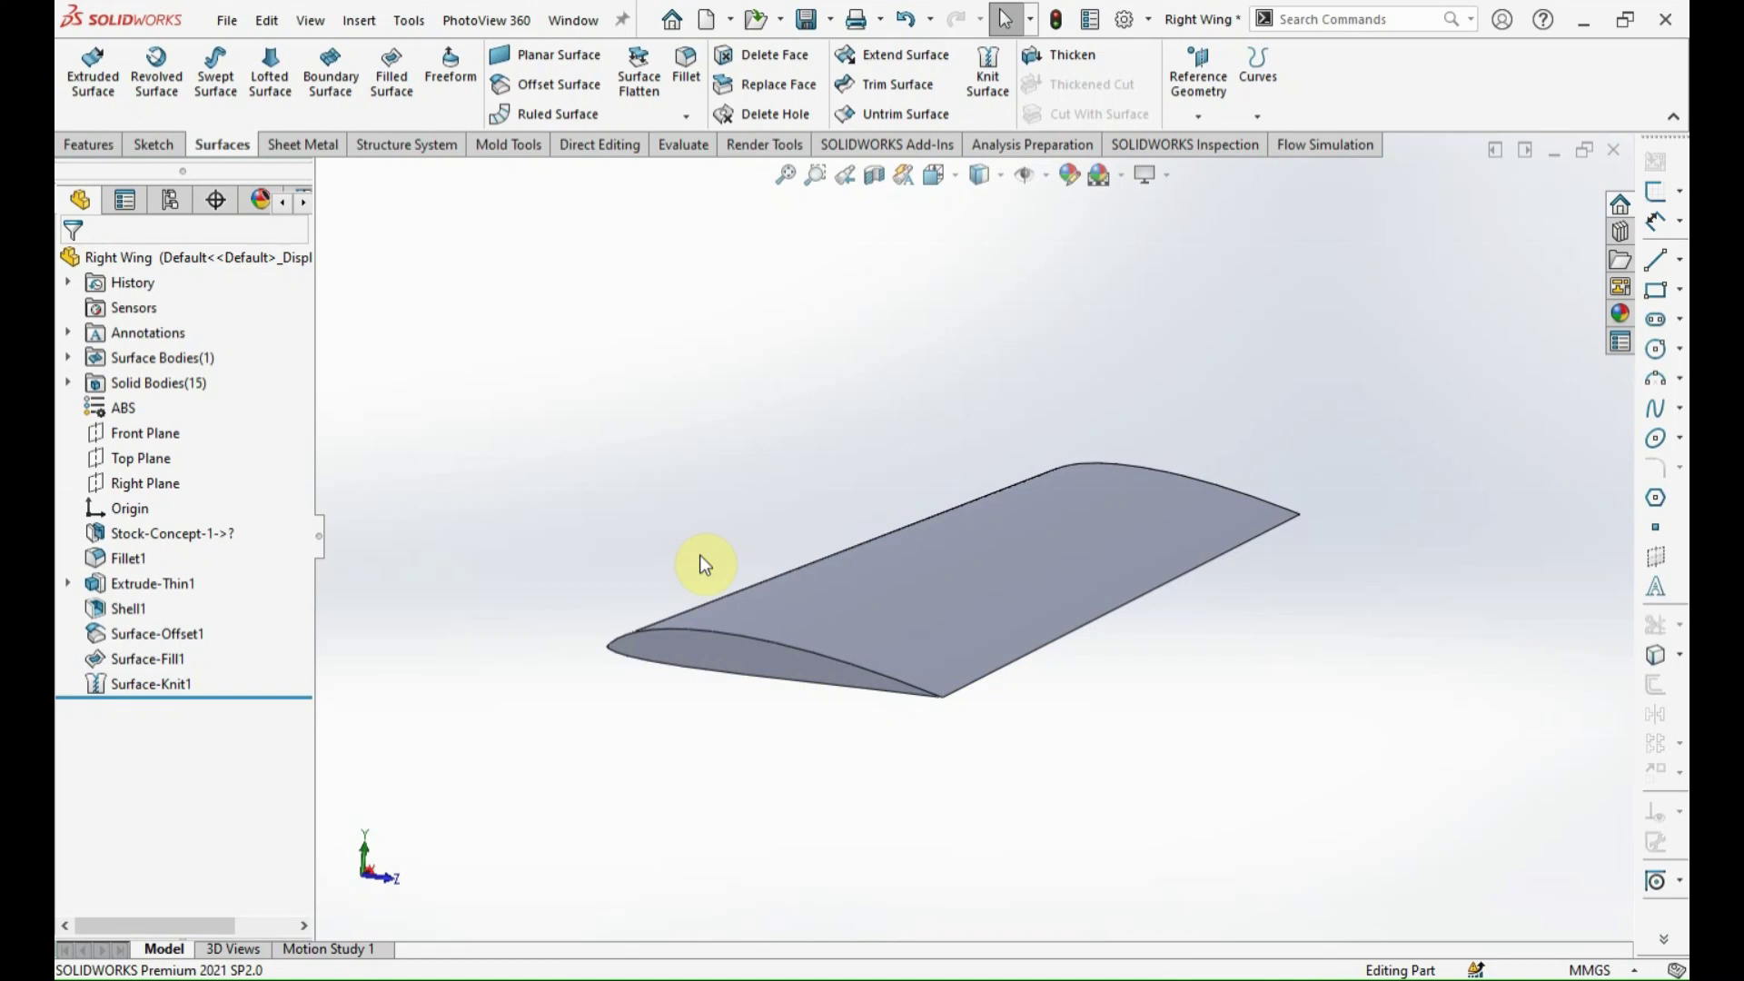
Show the Extrude-Thin1 rib grid bodies again.
left_click(141, 586)
left_click(161, 556)
left_click(818, 819)
middle_click_drag(813, 818, 746, 820)
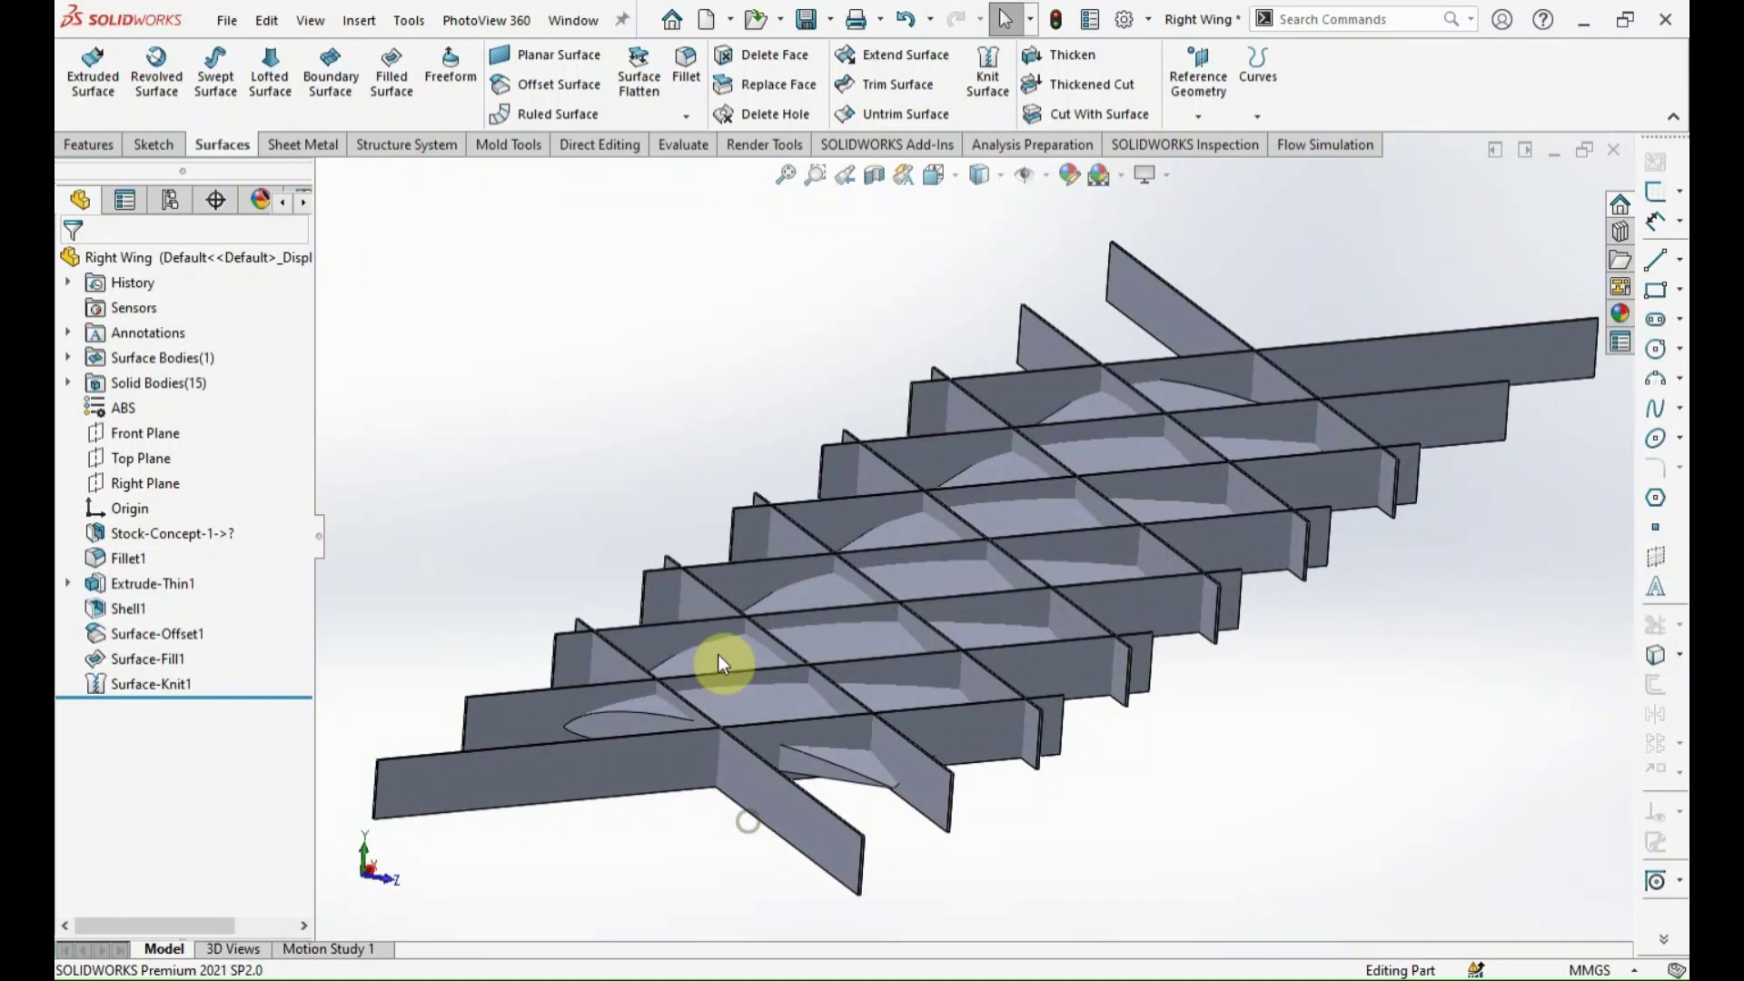
Start Cut With Surface and manually select all 14 spar and rib plates.
left_click(1085, 114)
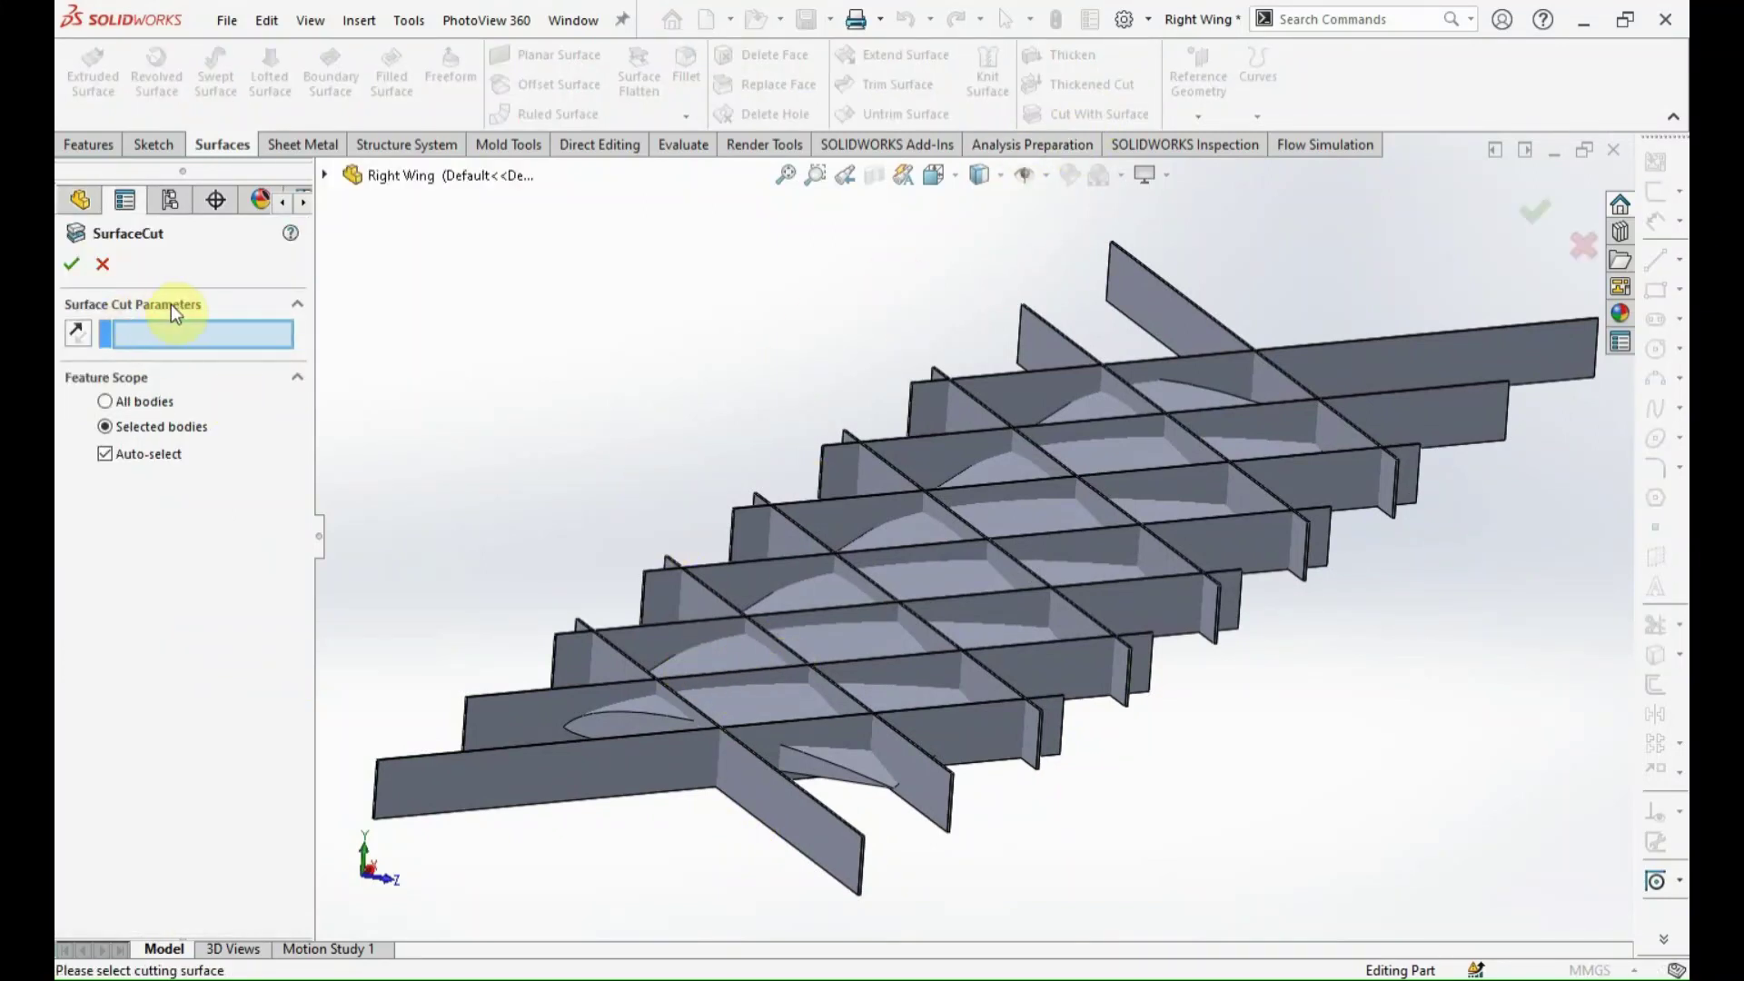
left_click(109, 452)
left_click(529, 767)
left_click(565, 662)
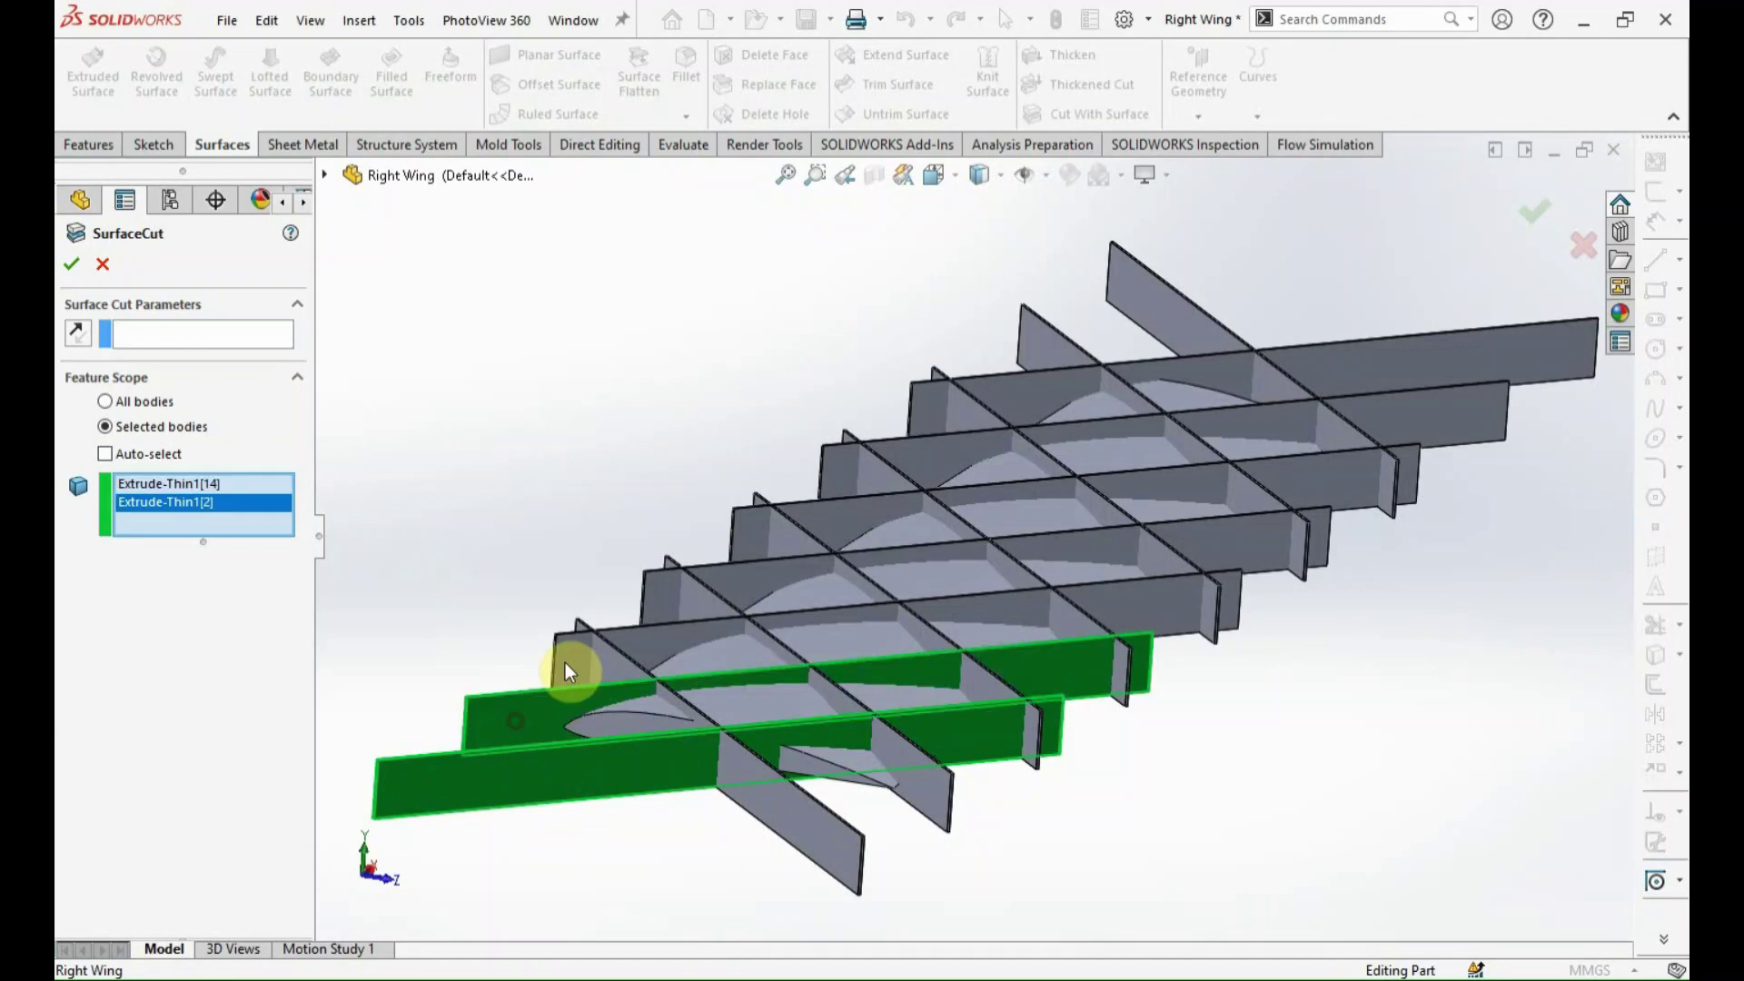
left_click(670, 597)
left_click(754, 527)
left_click(843, 466)
left_click(922, 408)
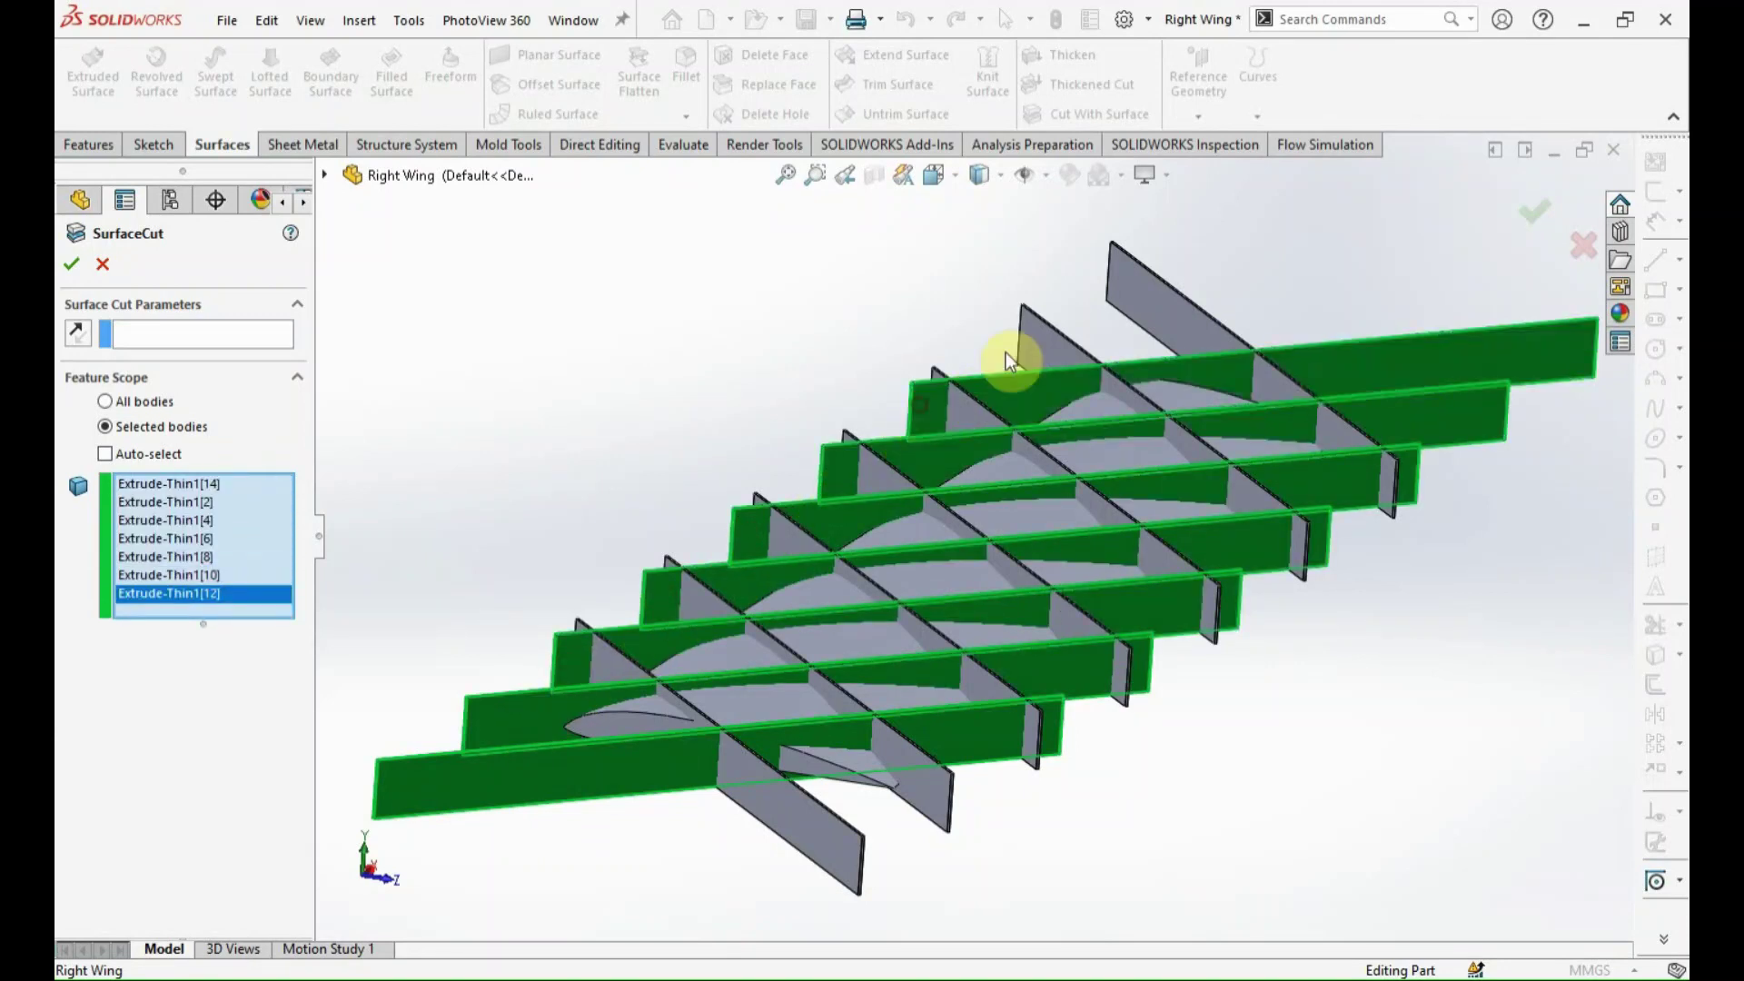
left_click(1040, 332)
left_click(1149, 291)
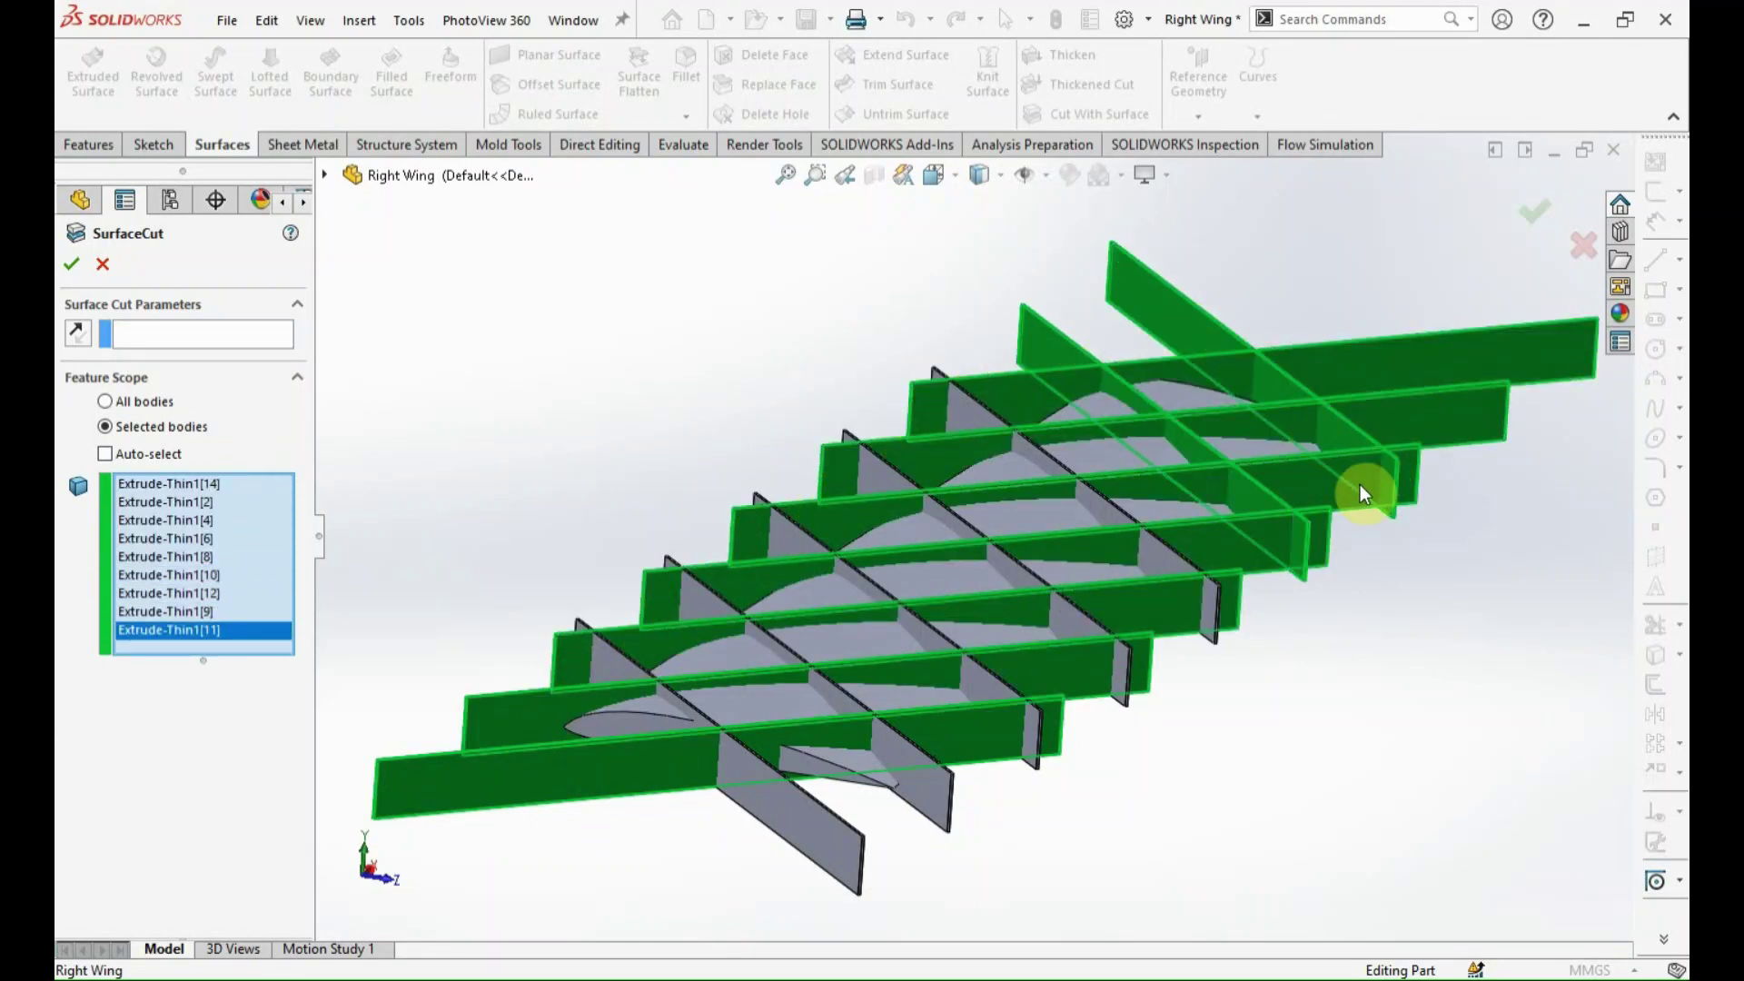
left_click(1208, 609)
left_click(1122, 672)
left_click(1033, 730)
left_click(935, 799)
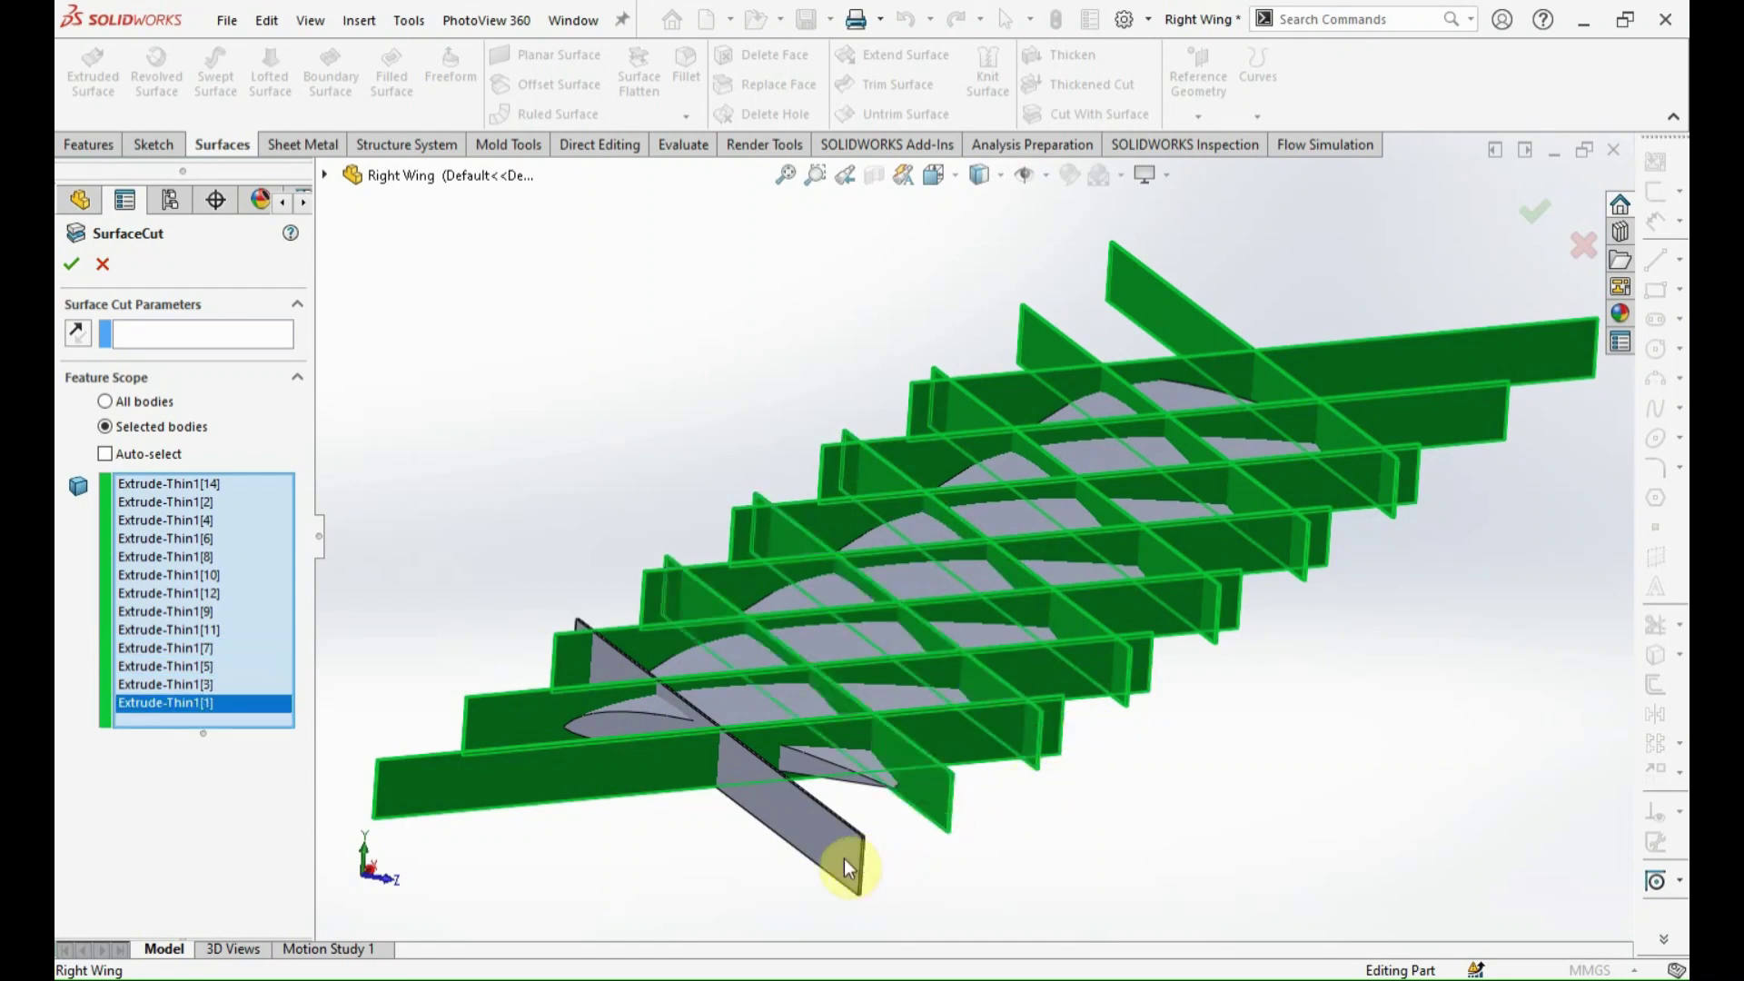
left_click(843, 859)
Cut the plates with Surface-Knit1, flipped to keep the portions inside the skin.
left_click(171, 334)
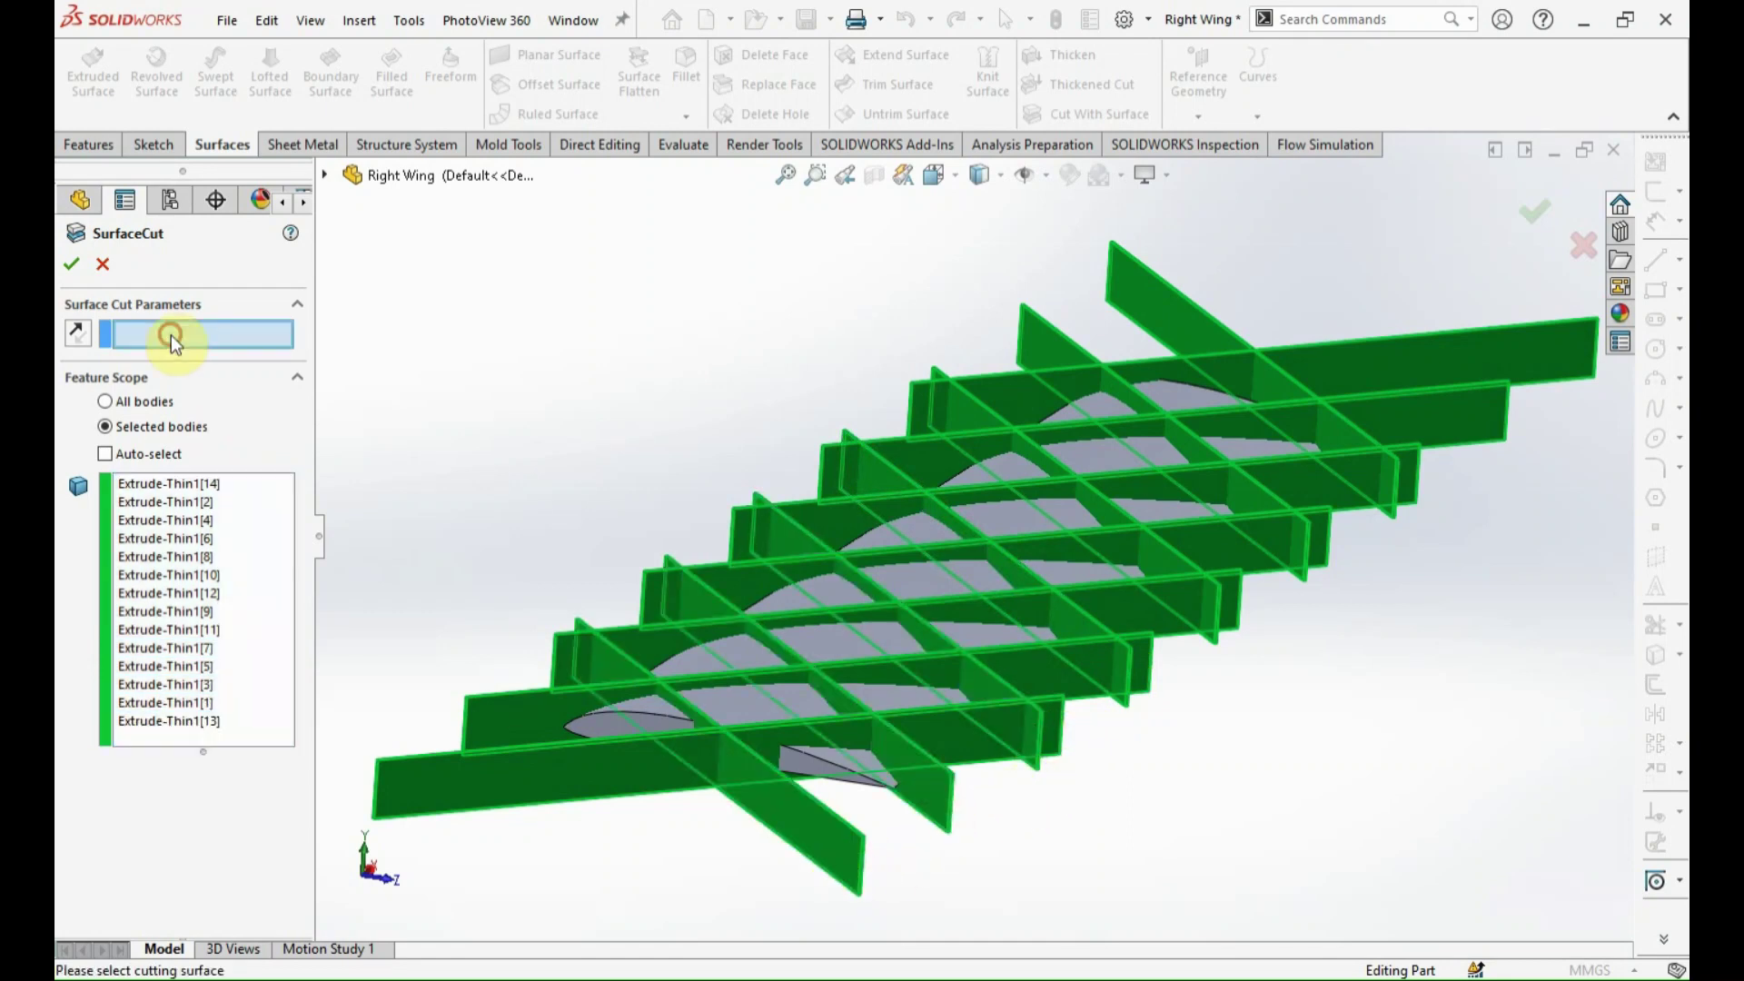
left_click(734, 711)
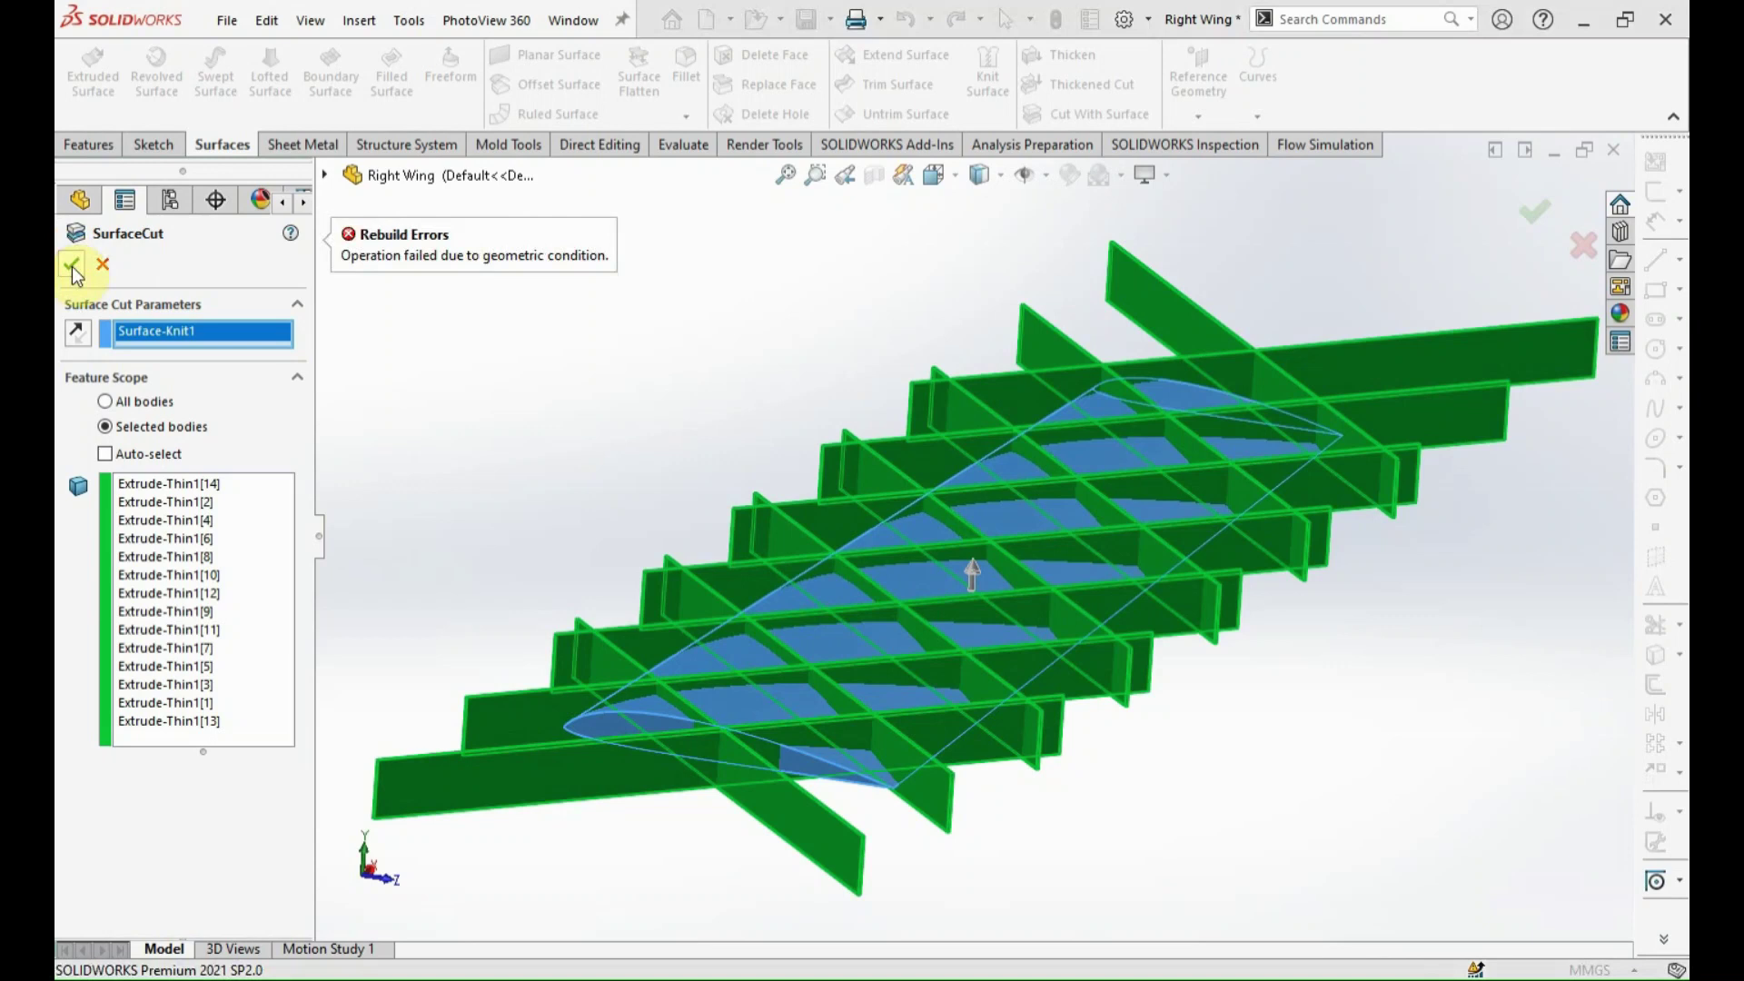
left_click(76, 333)
left_click(73, 263)
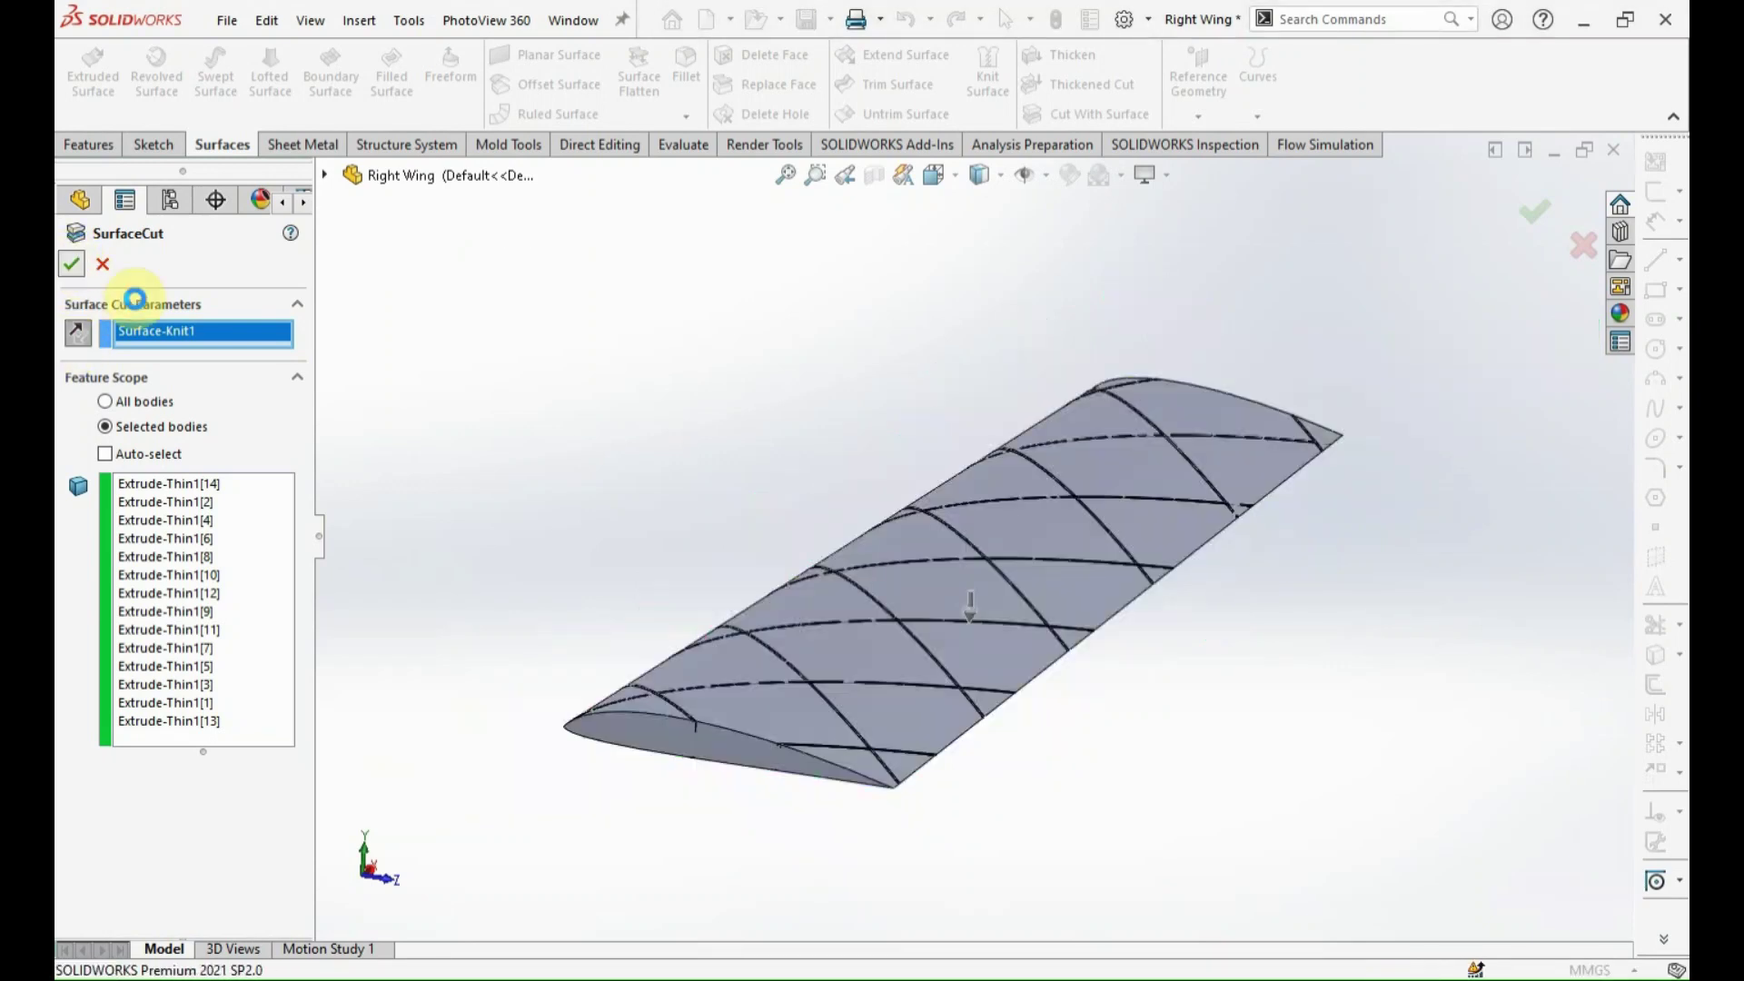
left_click(757, 718)
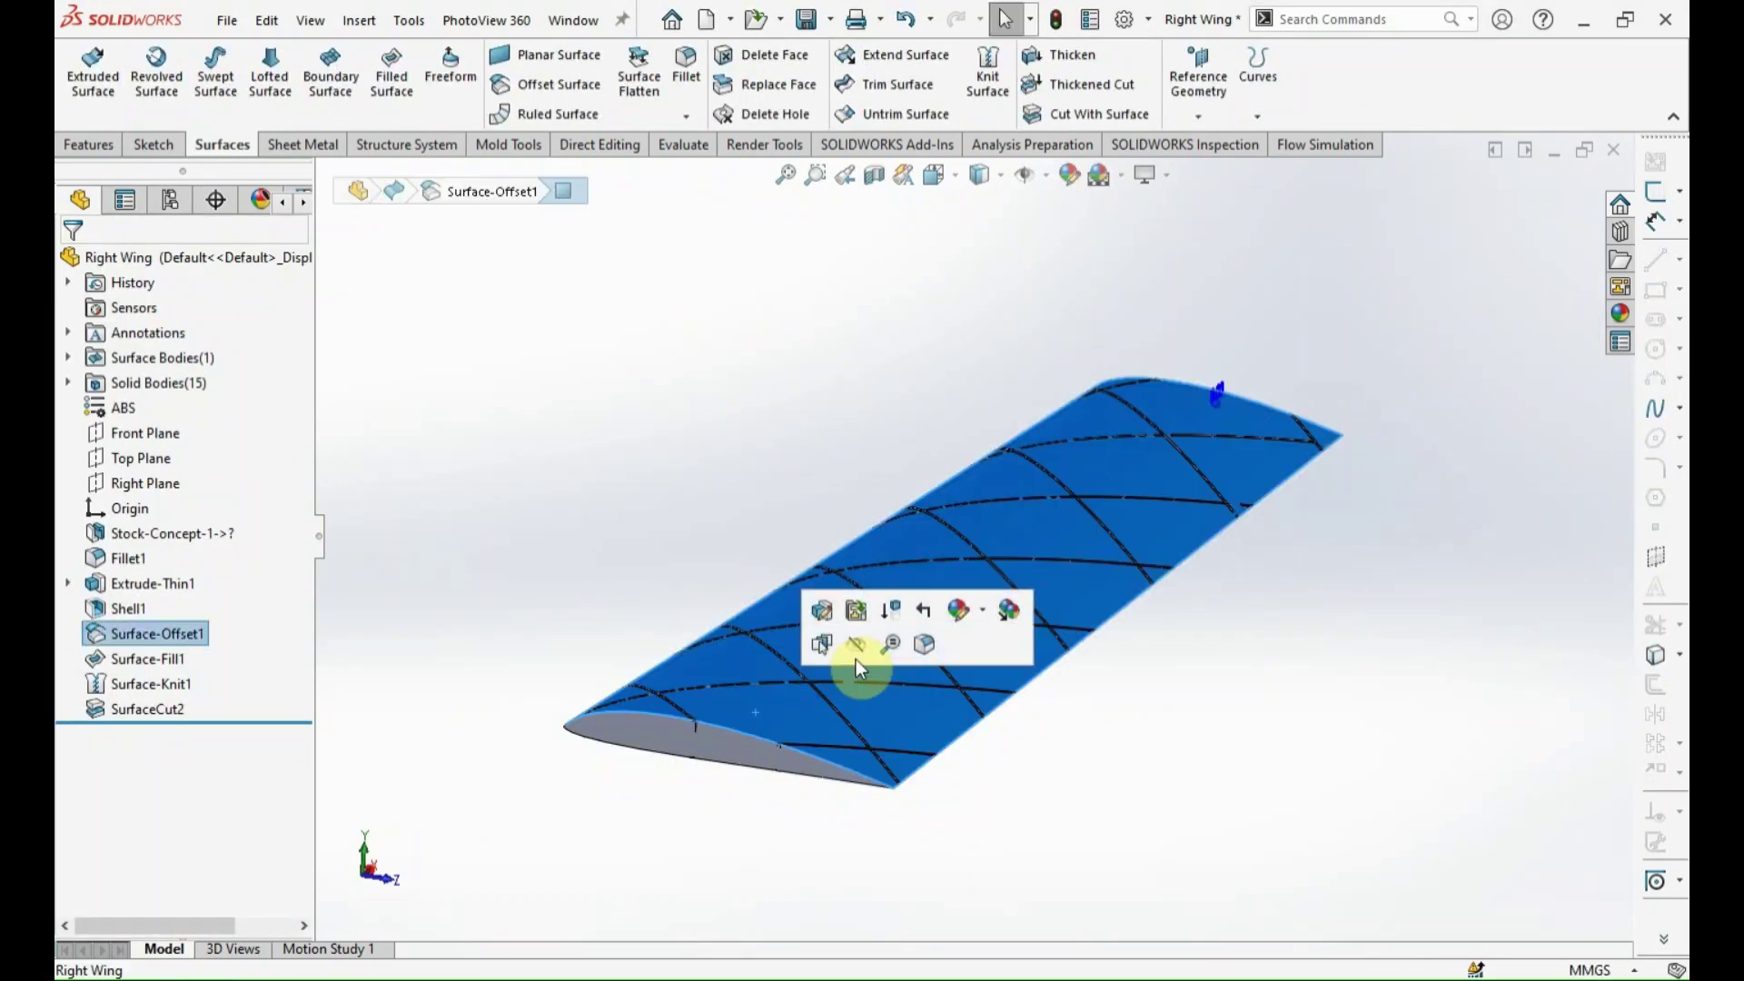
Hide the wing skin surface to inspect the trimmed ribs, then show it again.
left_click(856, 661)
mouse_move(739, 538)
middle_mouse_down()
mouse_move(942, 624)
mouse_move(999, 583)
mouse_move(956, 610)
mouse_move(952, 641)
middle_mouse_up()
left_click(180, 630)
left_click(143, 578)
key("z")
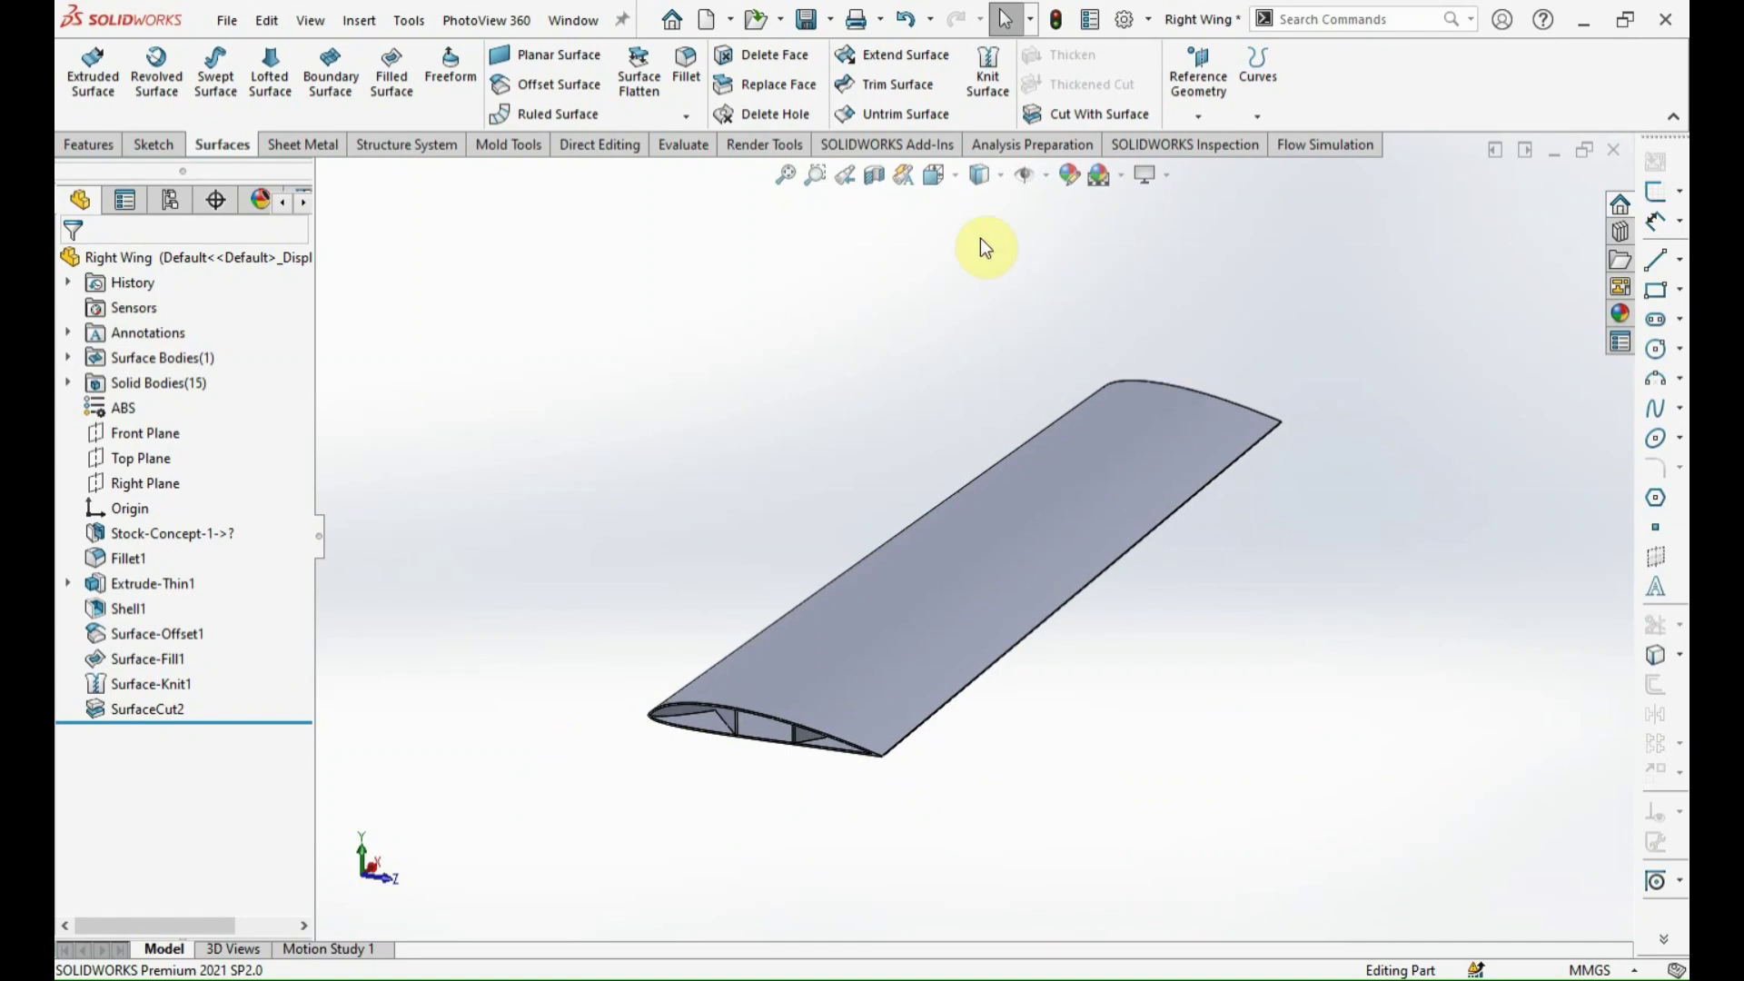
Combine Shell1 and all rib bodies into a single solid body.
left_click(101, 144)
left_click(1231, 66)
left_click_drag(1317, 866, 530, 329)
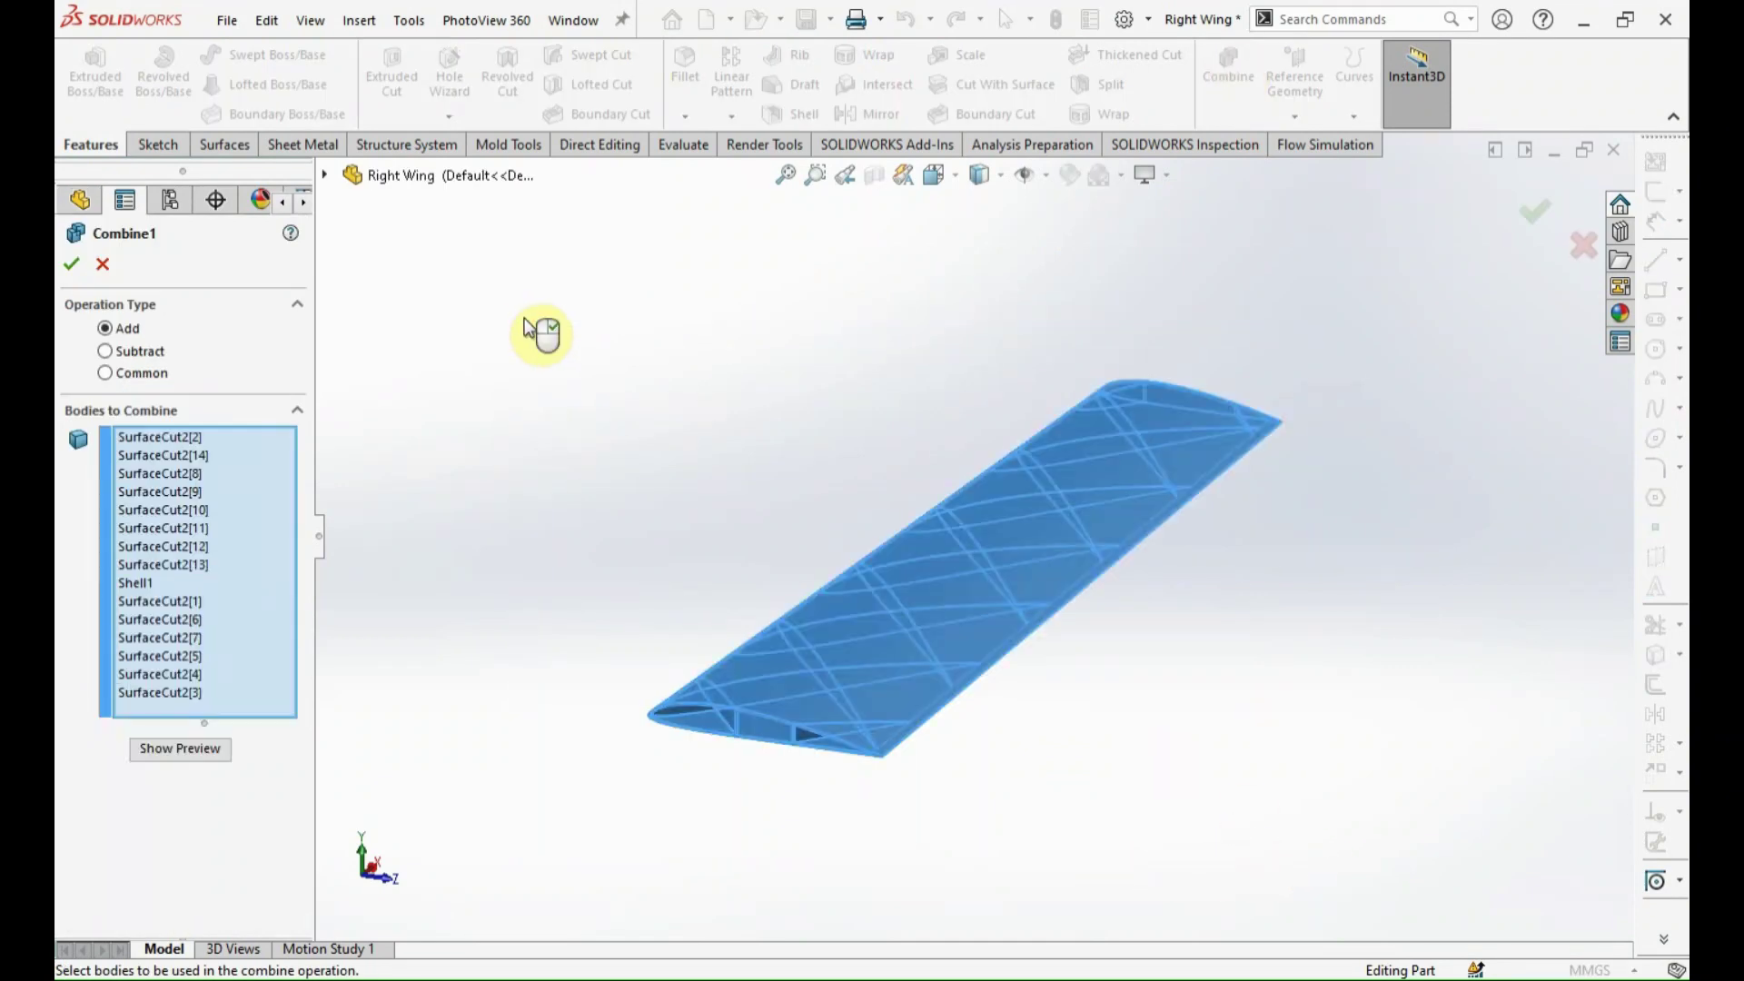
left_click(70, 267)
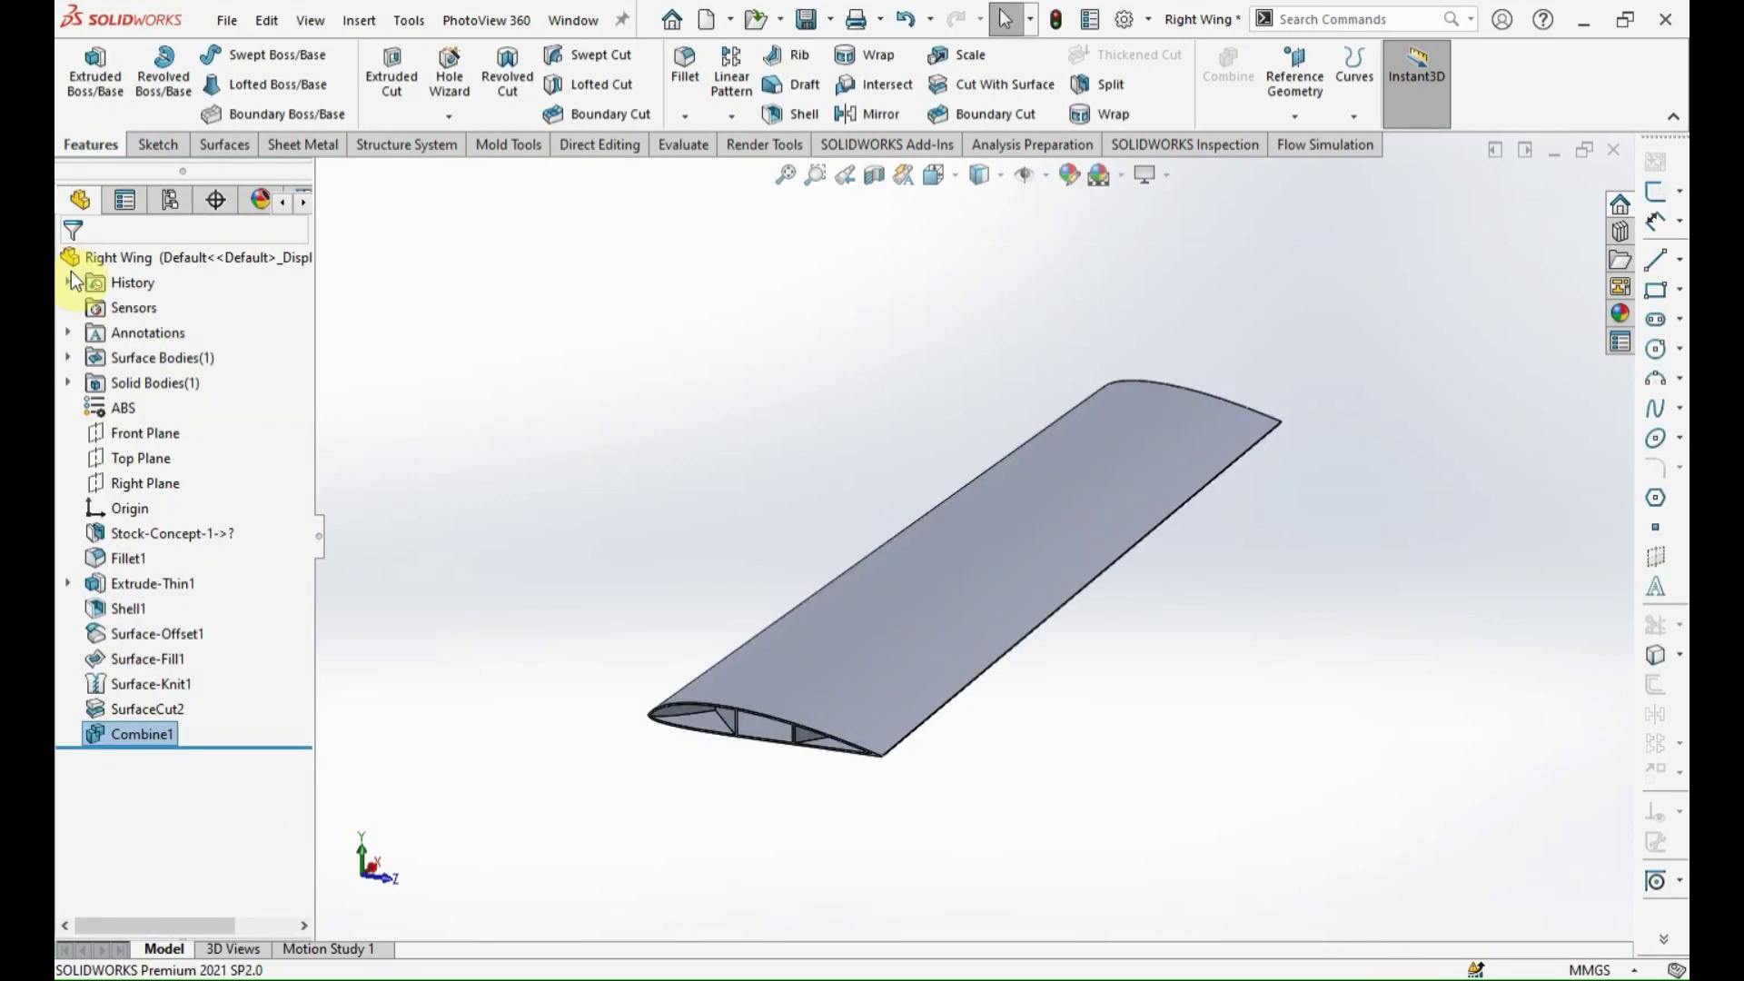
Fit the whole wing in view and display it Shaded With Edges.
mouse_move(667, 553)
middle_mouse_down()
mouse_move(899, 676)
mouse_move(903, 623)
mouse_move(951, 585)
mouse_move(939, 615)
mouse_move(891, 615)
mouse_move(891, 656)
middle_mouse_up()
left_click(981, 175)
left_click(983, 311)
middle_click_drag(1140, 331, 1113, 427)
key("f")
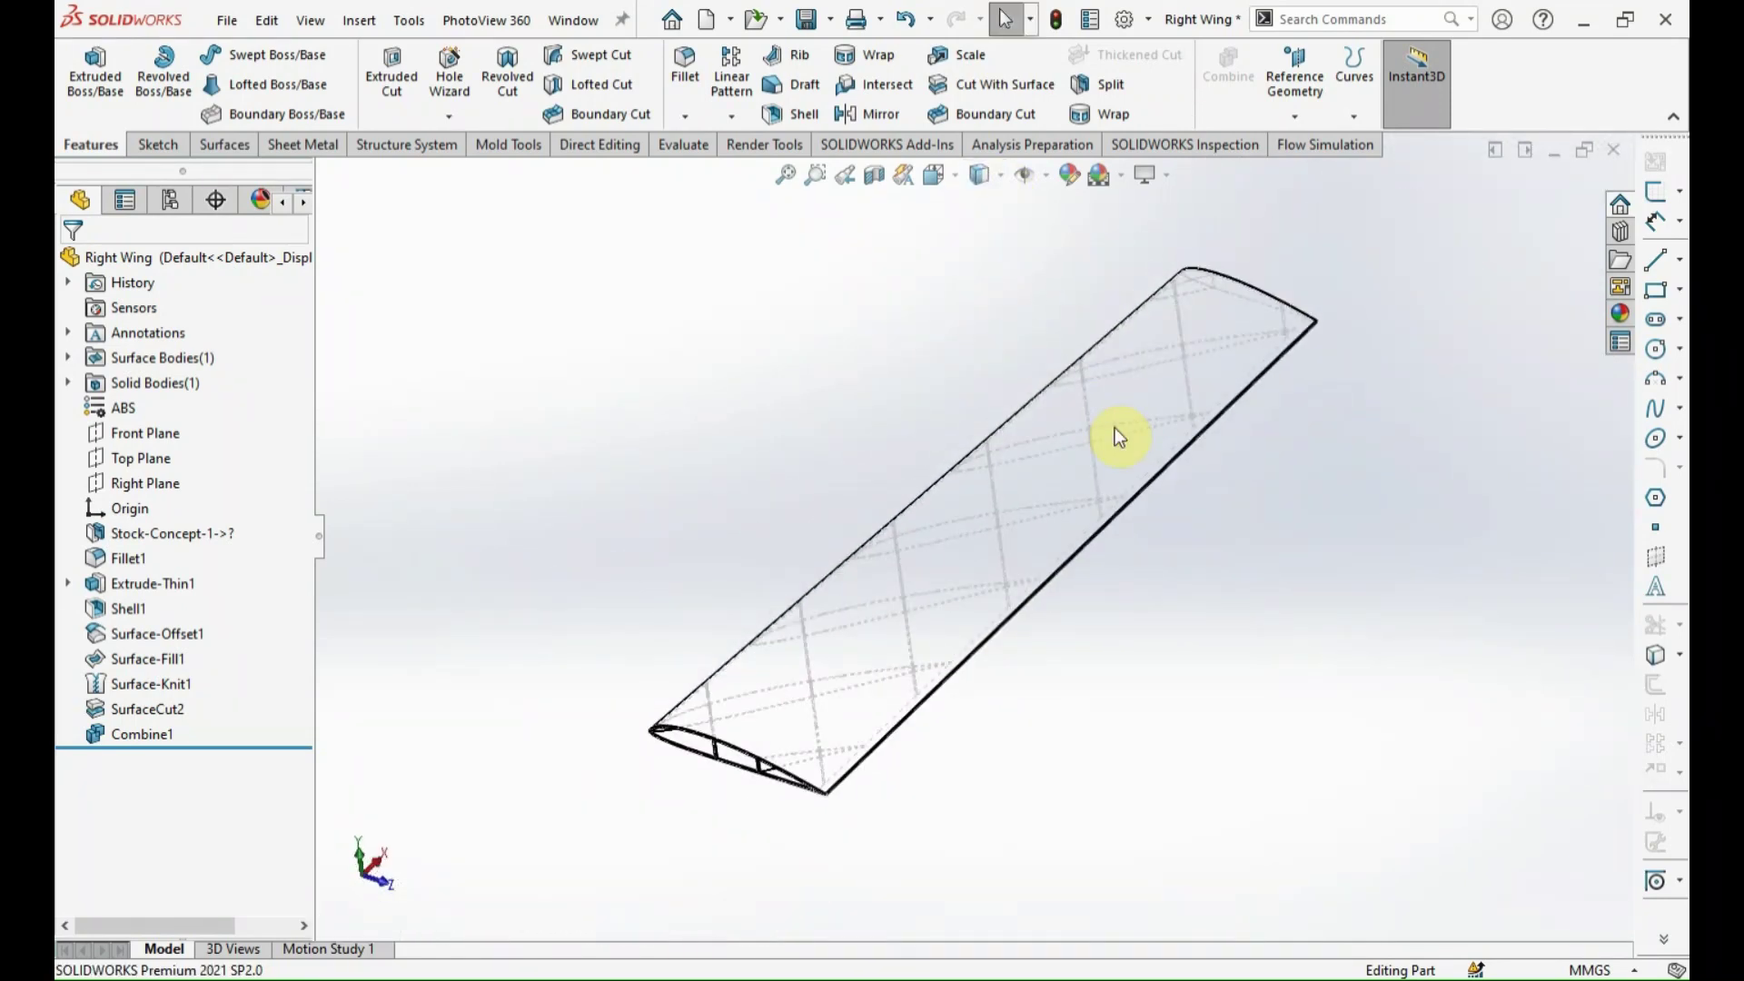
left_click(986, 175)
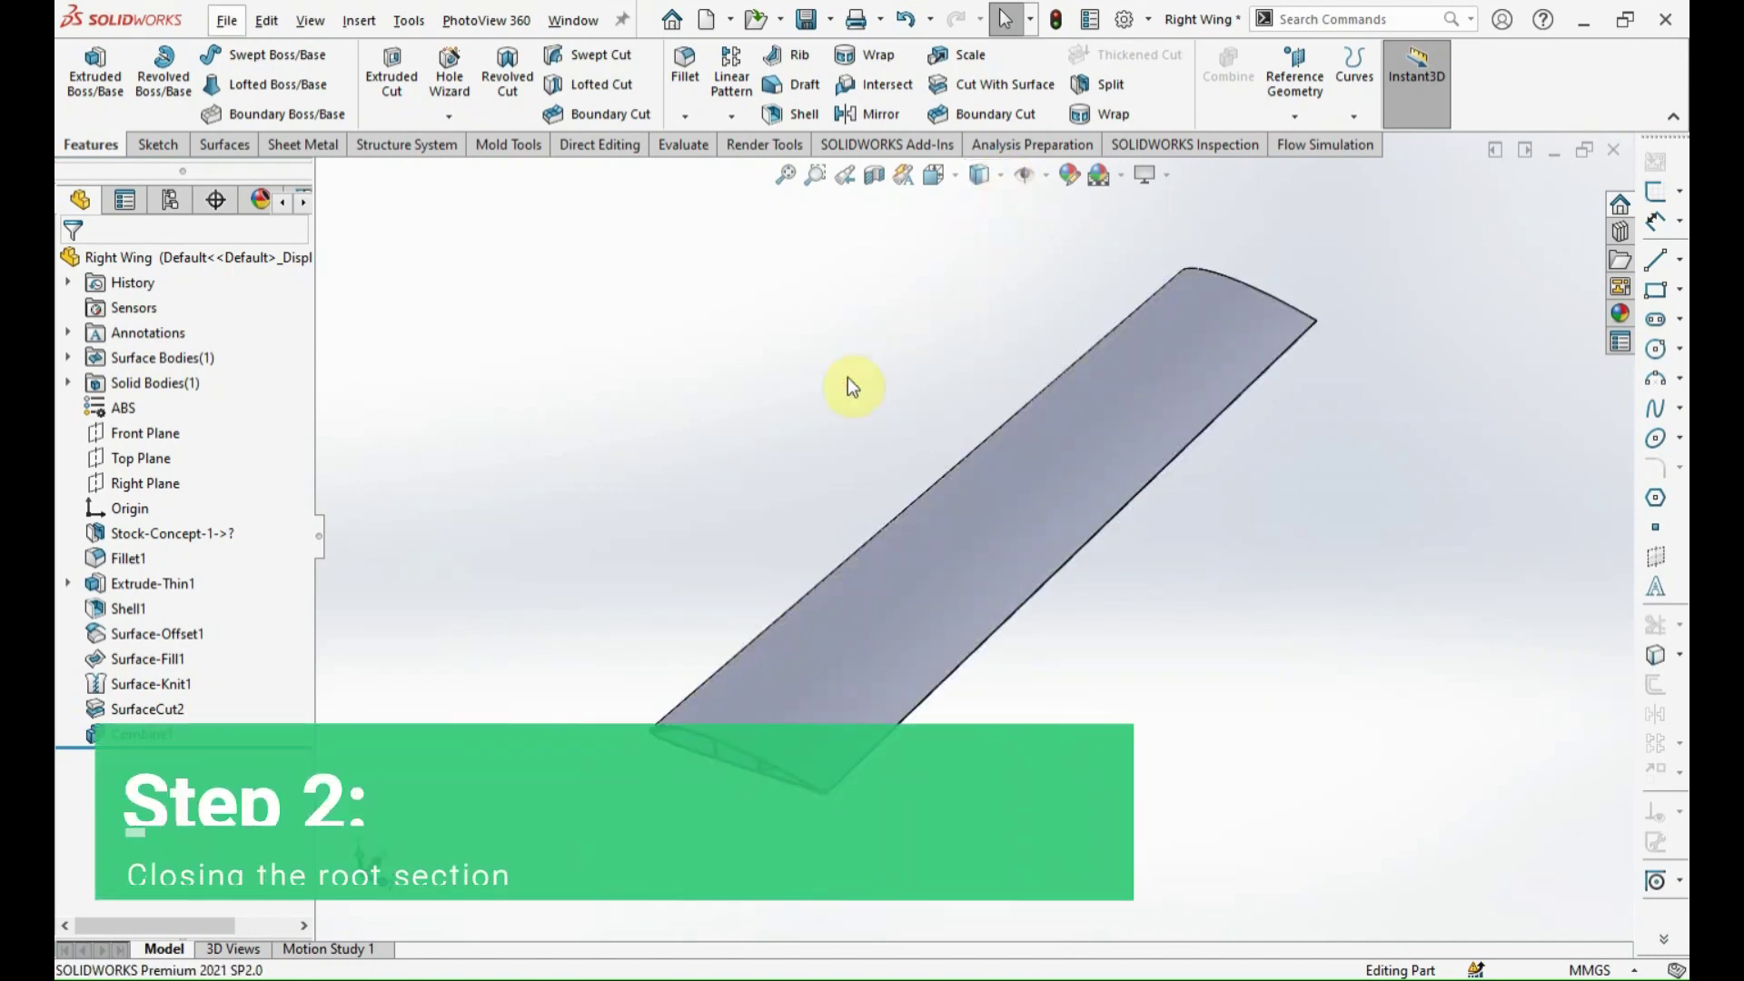
Create Plane1 offset 10 mm outward from the wing's root face, with offset flipped.
scroll(870, 581, "down", 5)
scroll(872, 586, "down", 3)
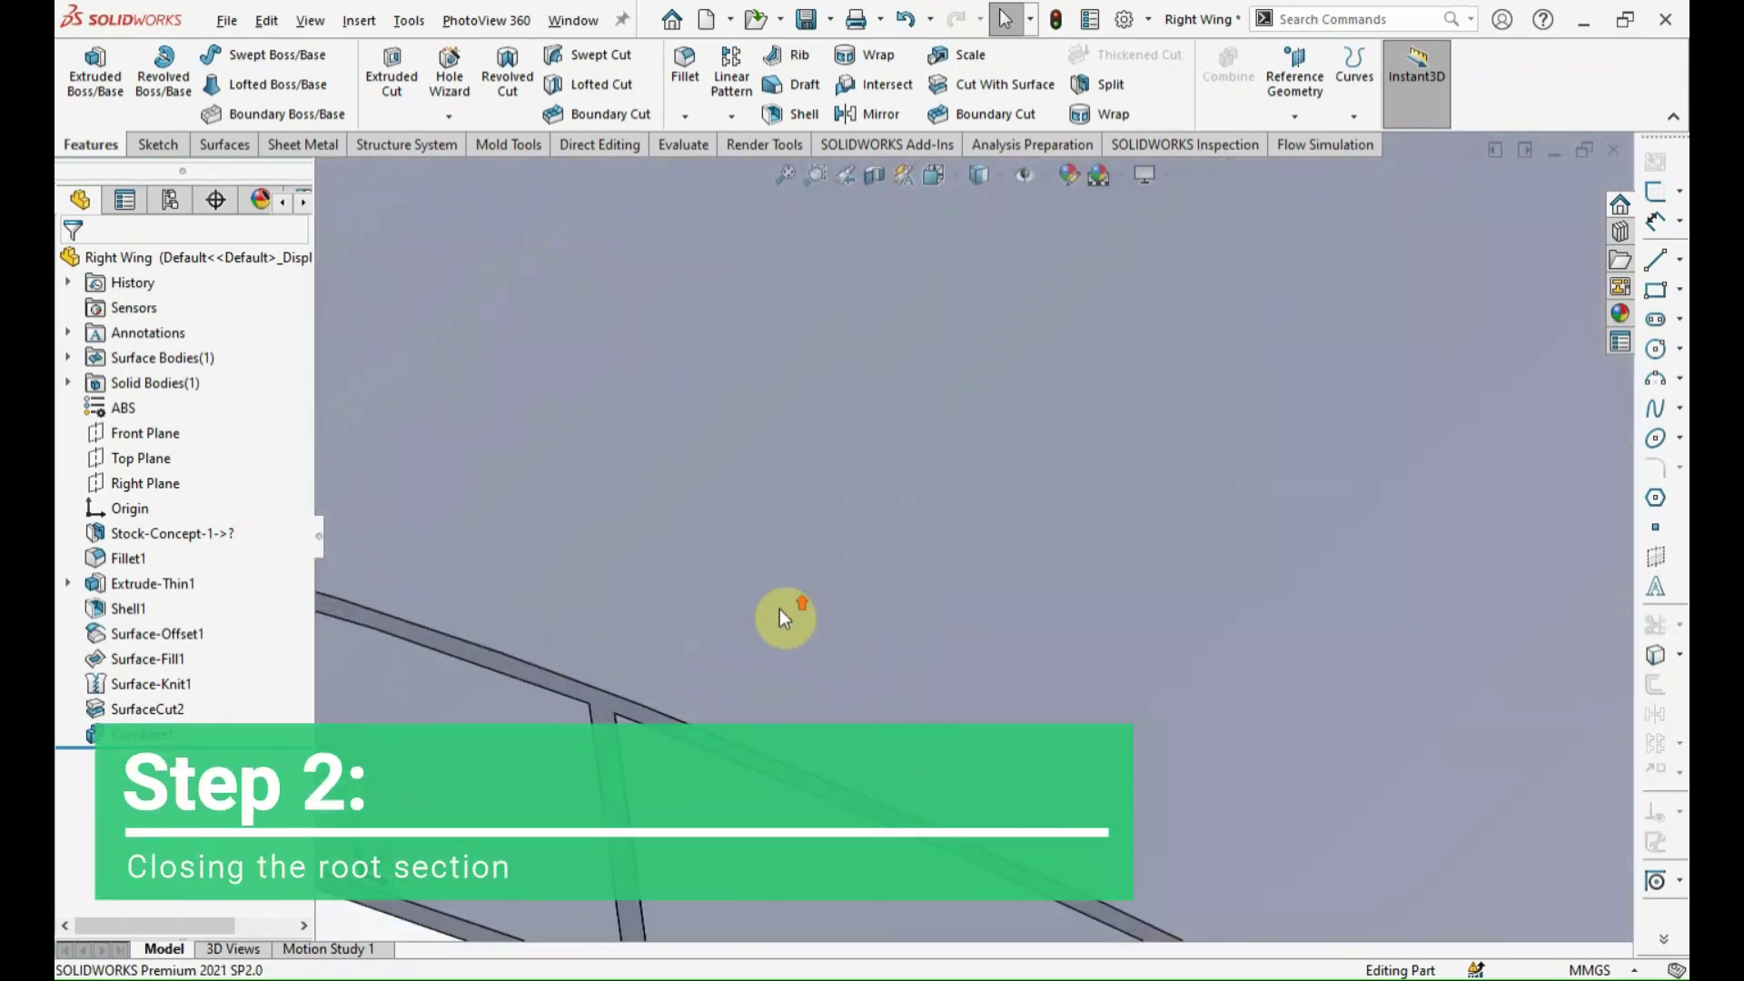
left_click(600, 701)
left_click(1304, 113)
left_click(1314, 143)
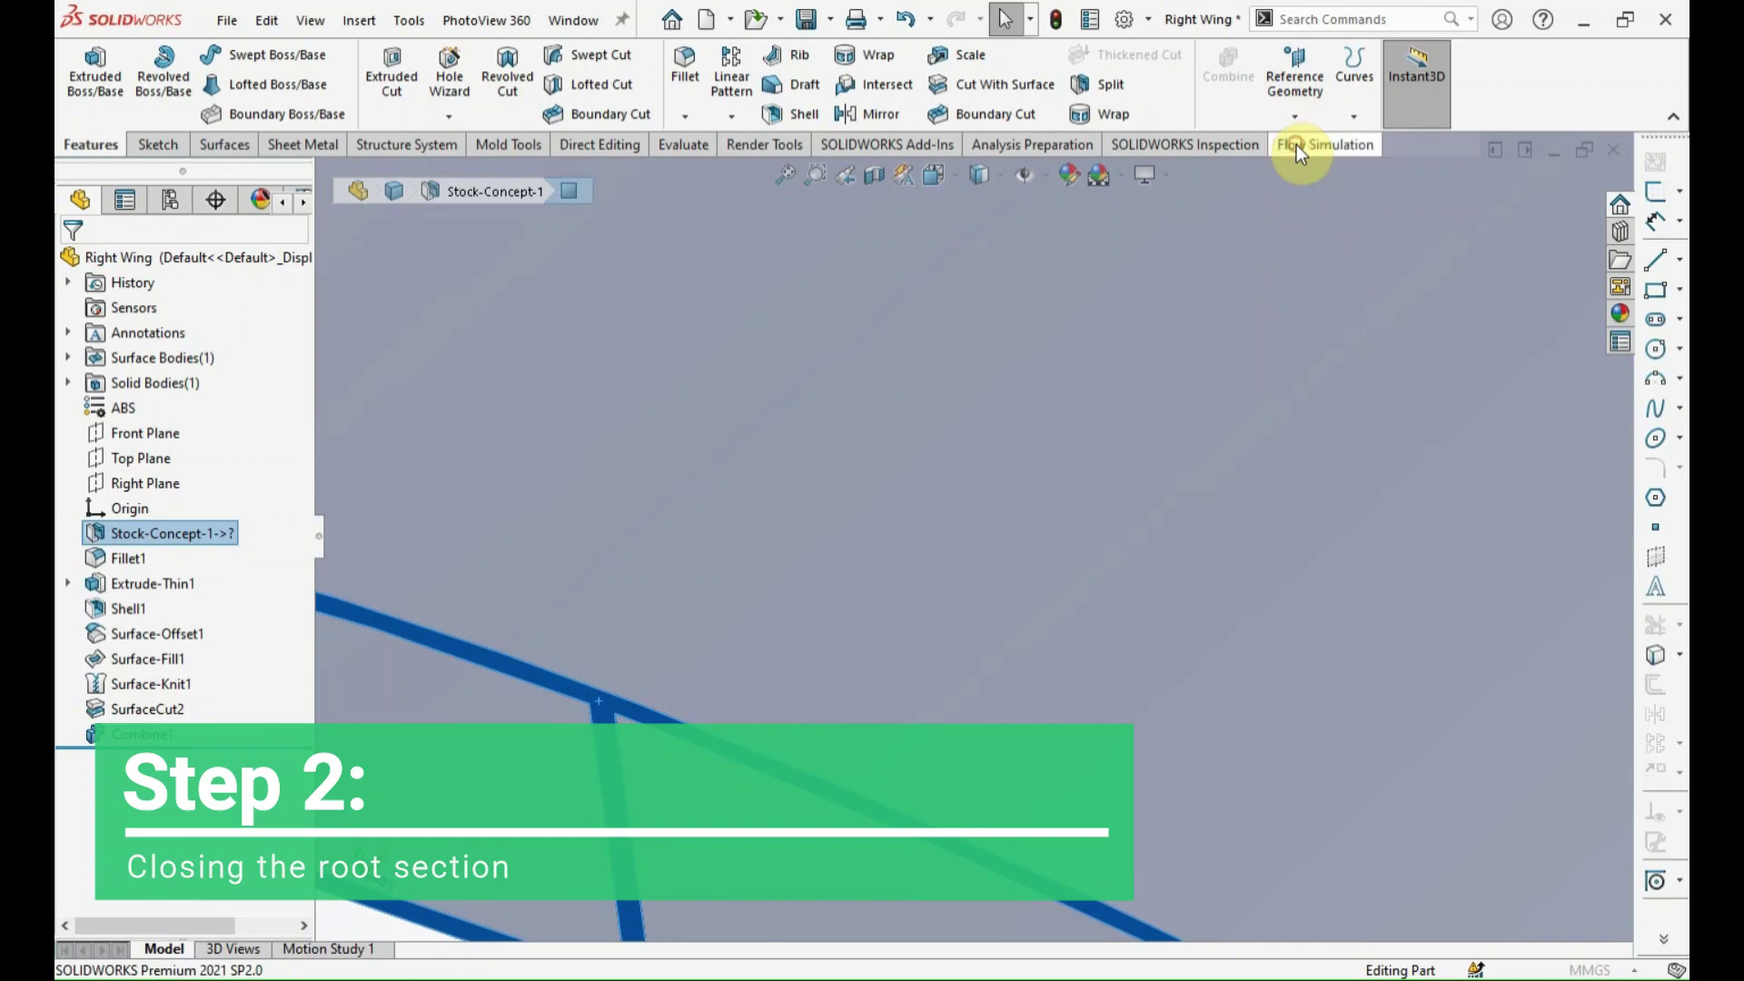
left_click(102, 580)
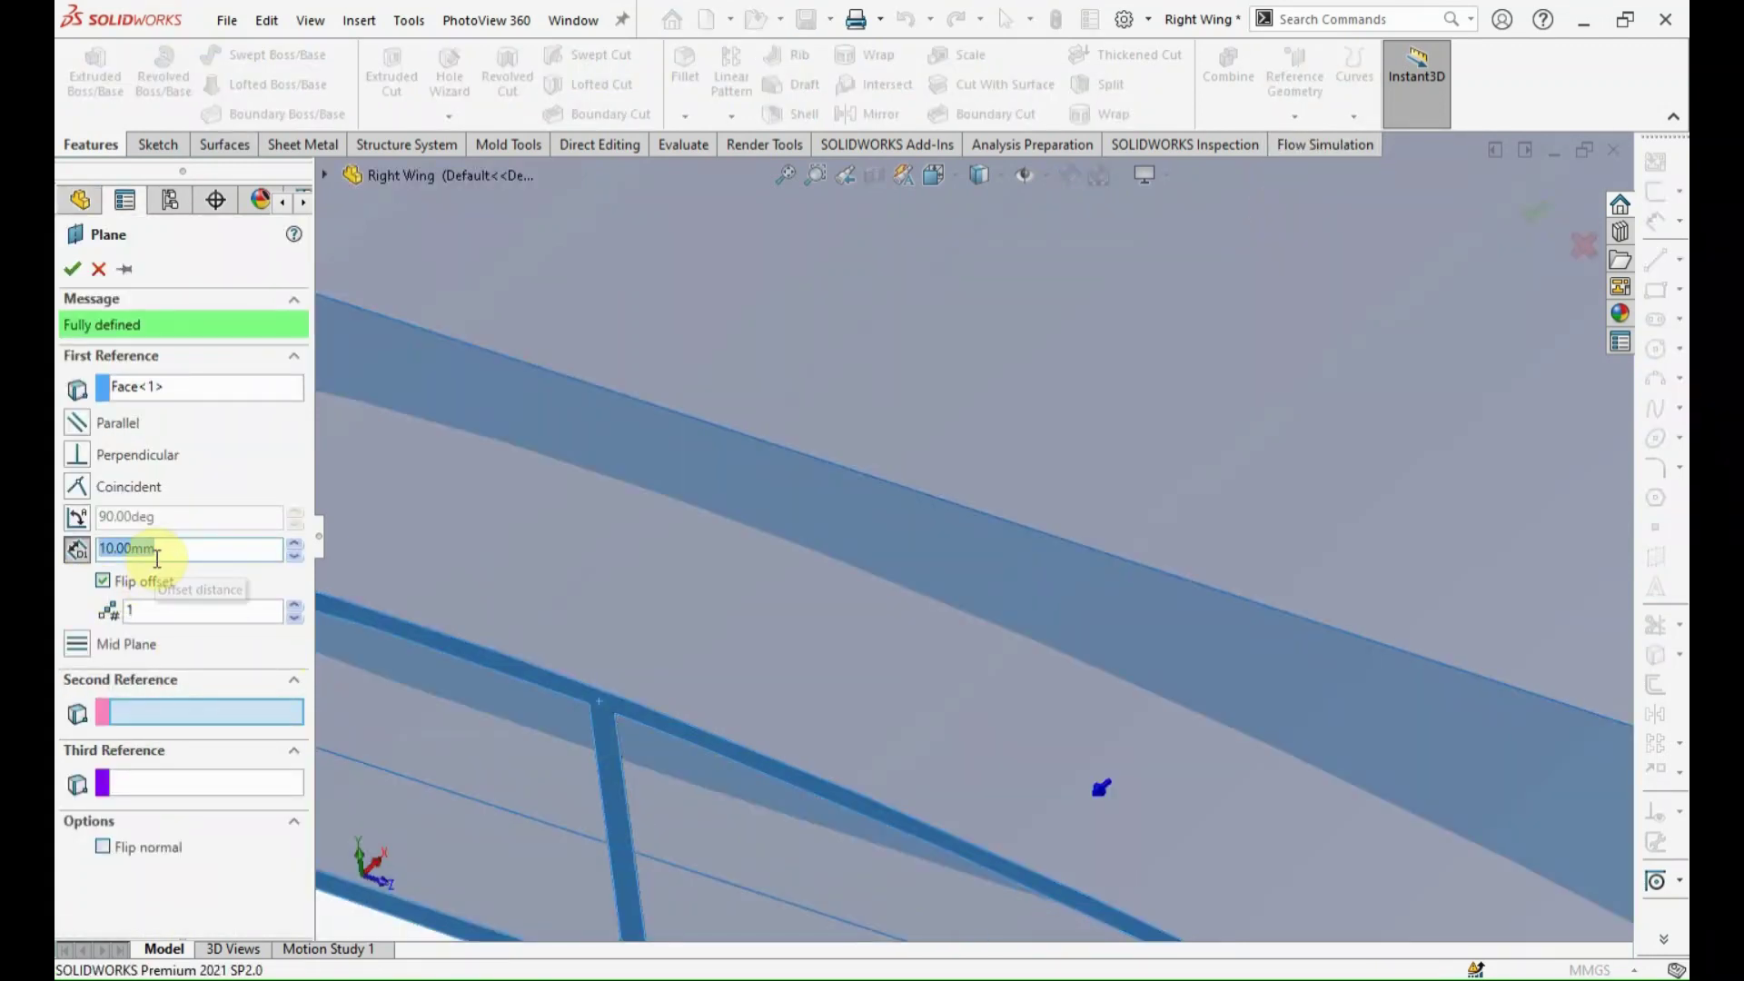
type("10")
key("Return")
key("Return")
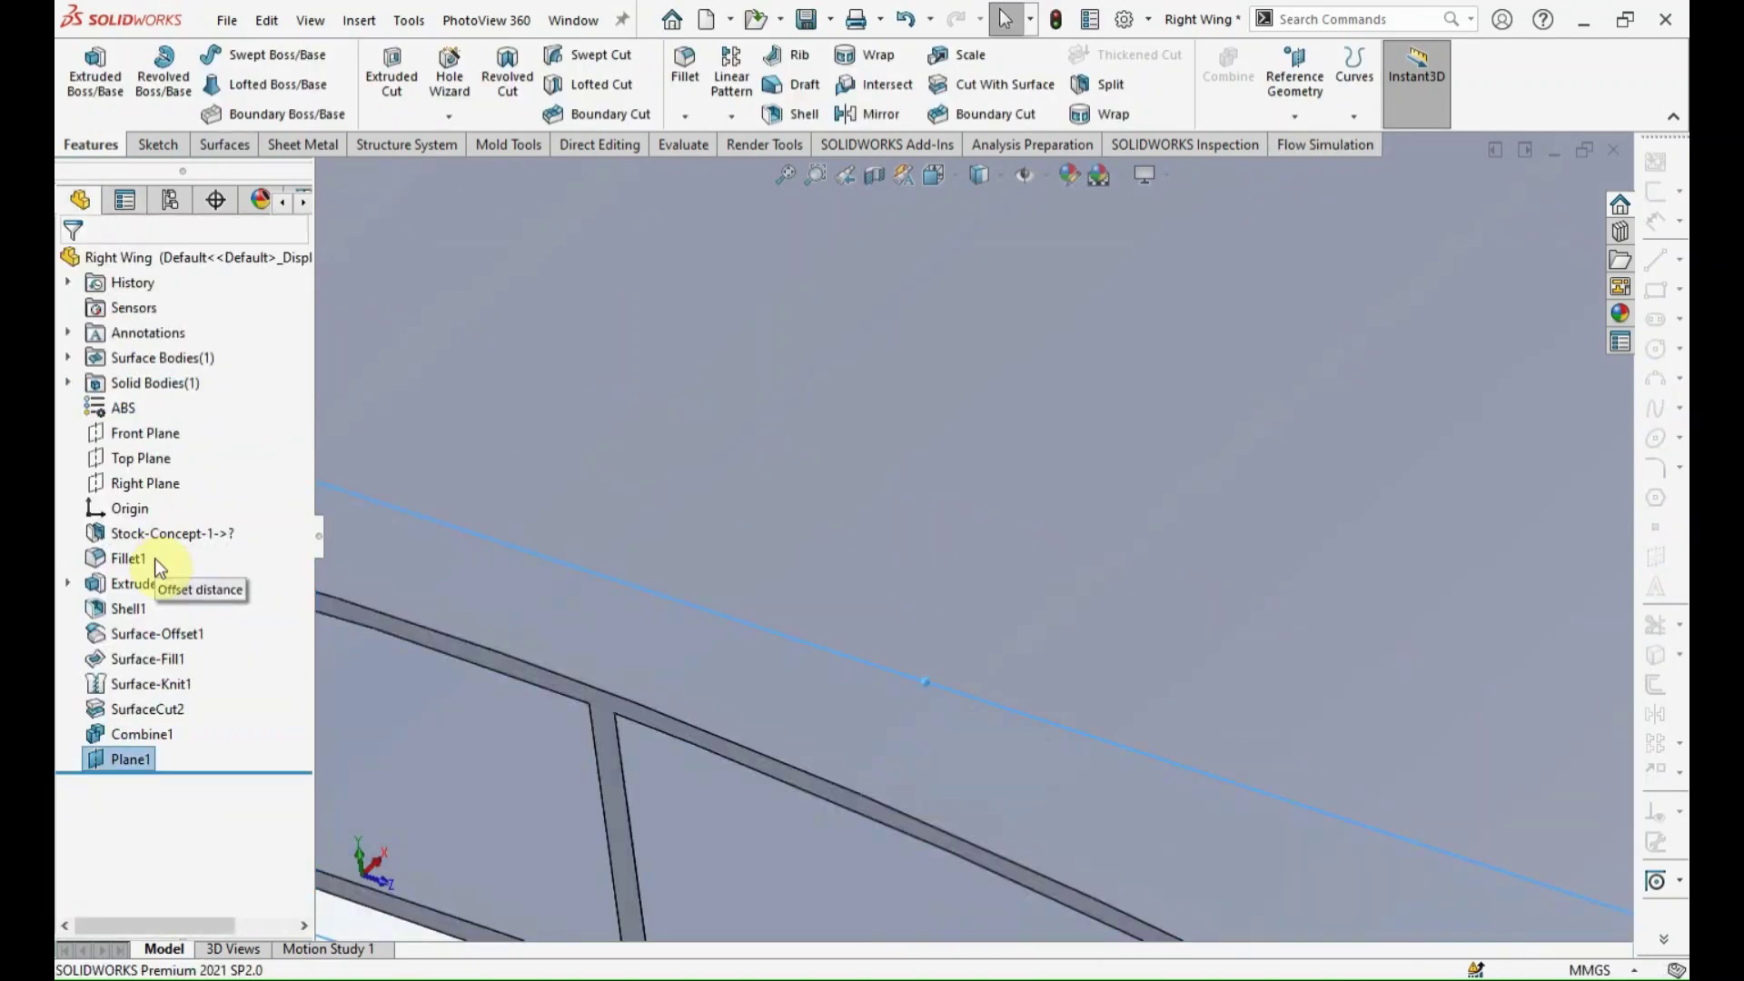
scroll(847, 591, "up", 5)
scroll(849, 598, "up", 2)
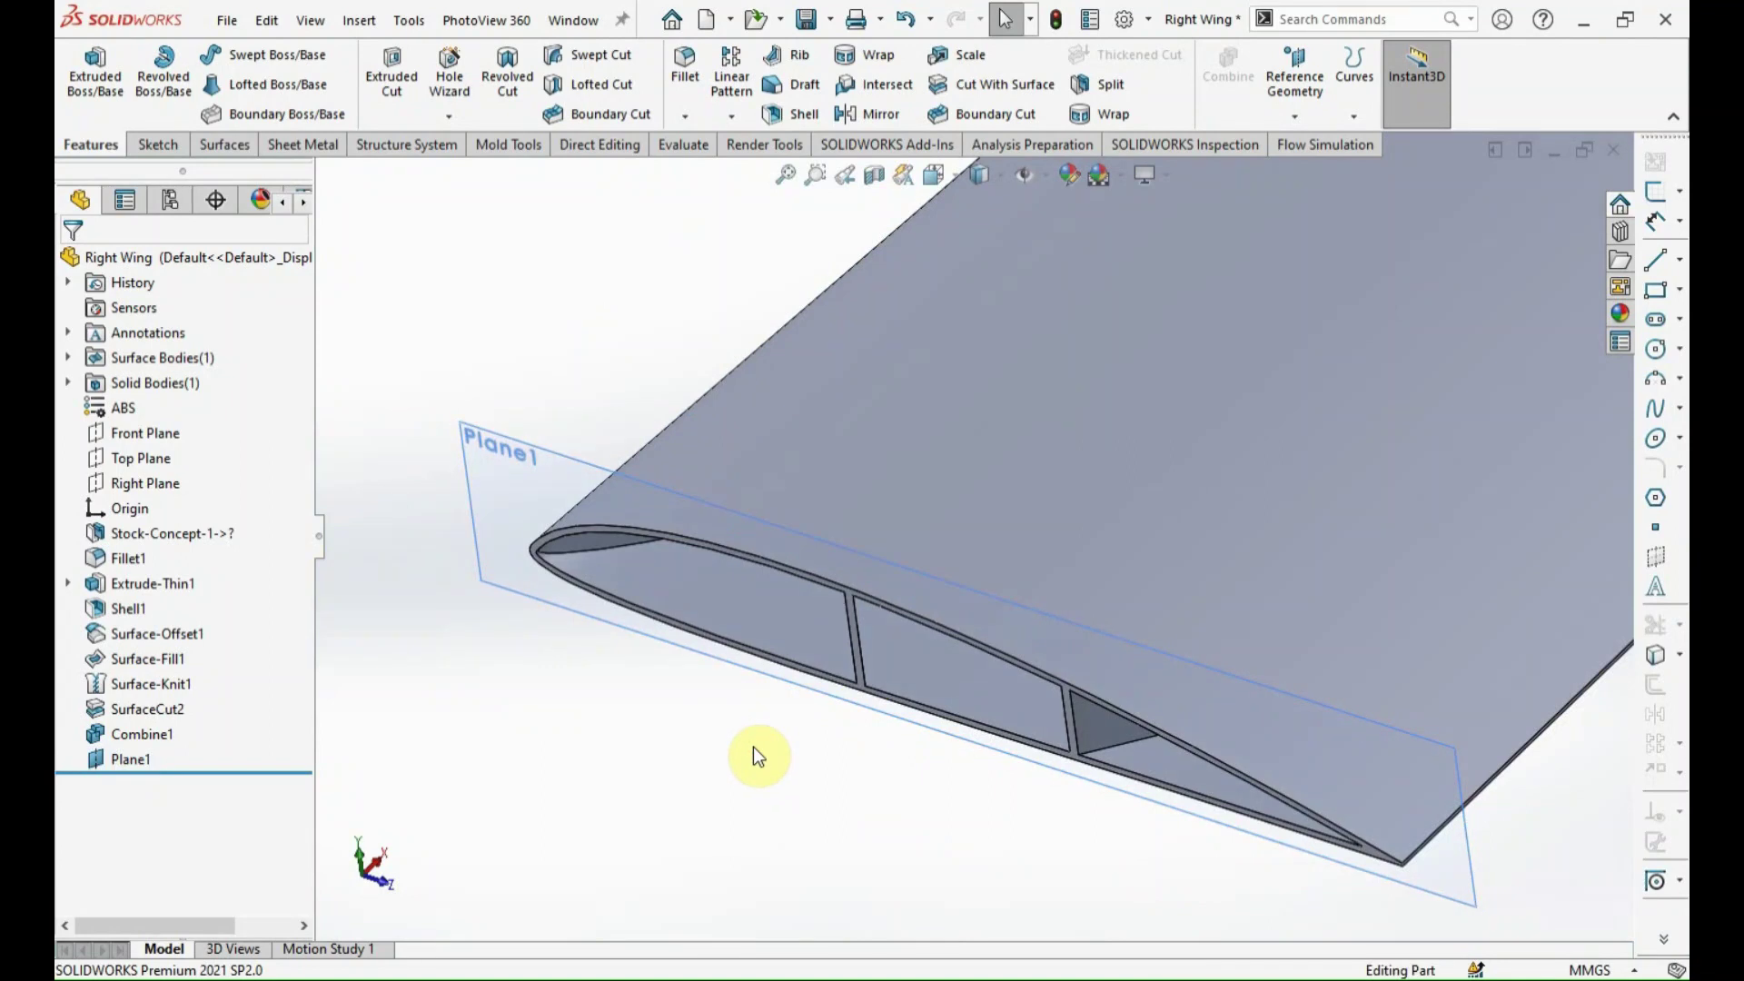
left_click(563, 523)
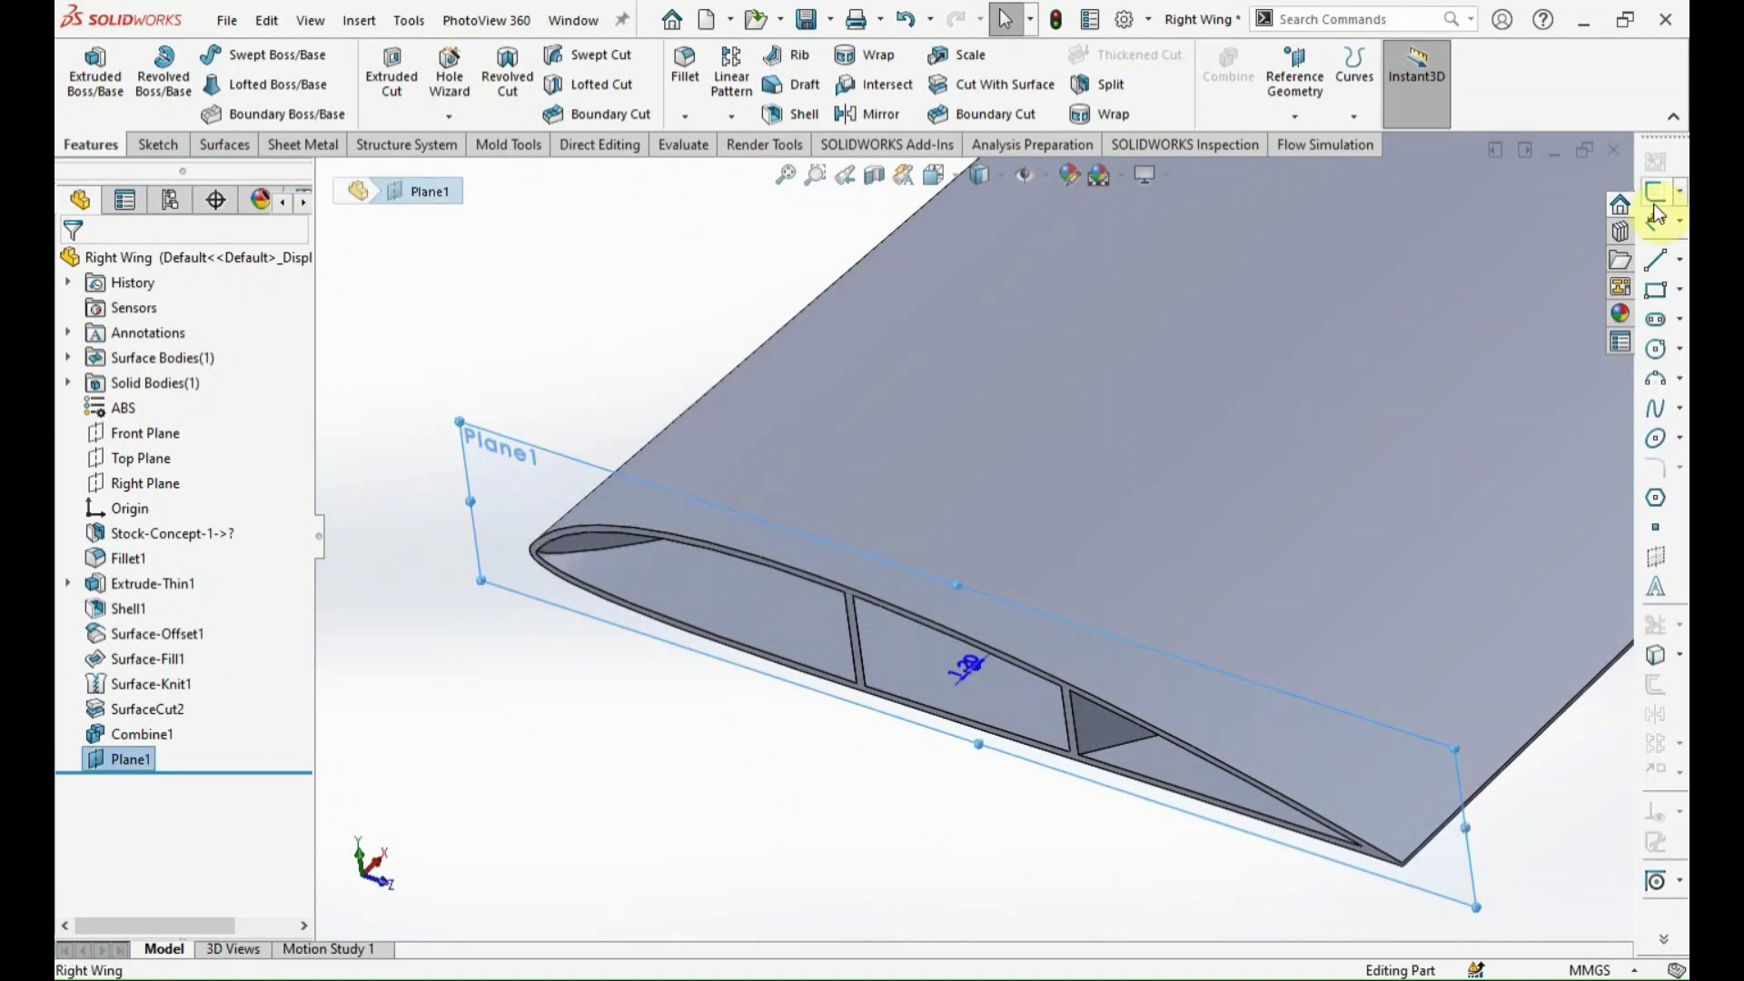
Create Sketch2 on Plane1 from intersection curves of the top, trailing-edge and lower wing faces.
left_click(1655, 192)
left_click(1679, 656)
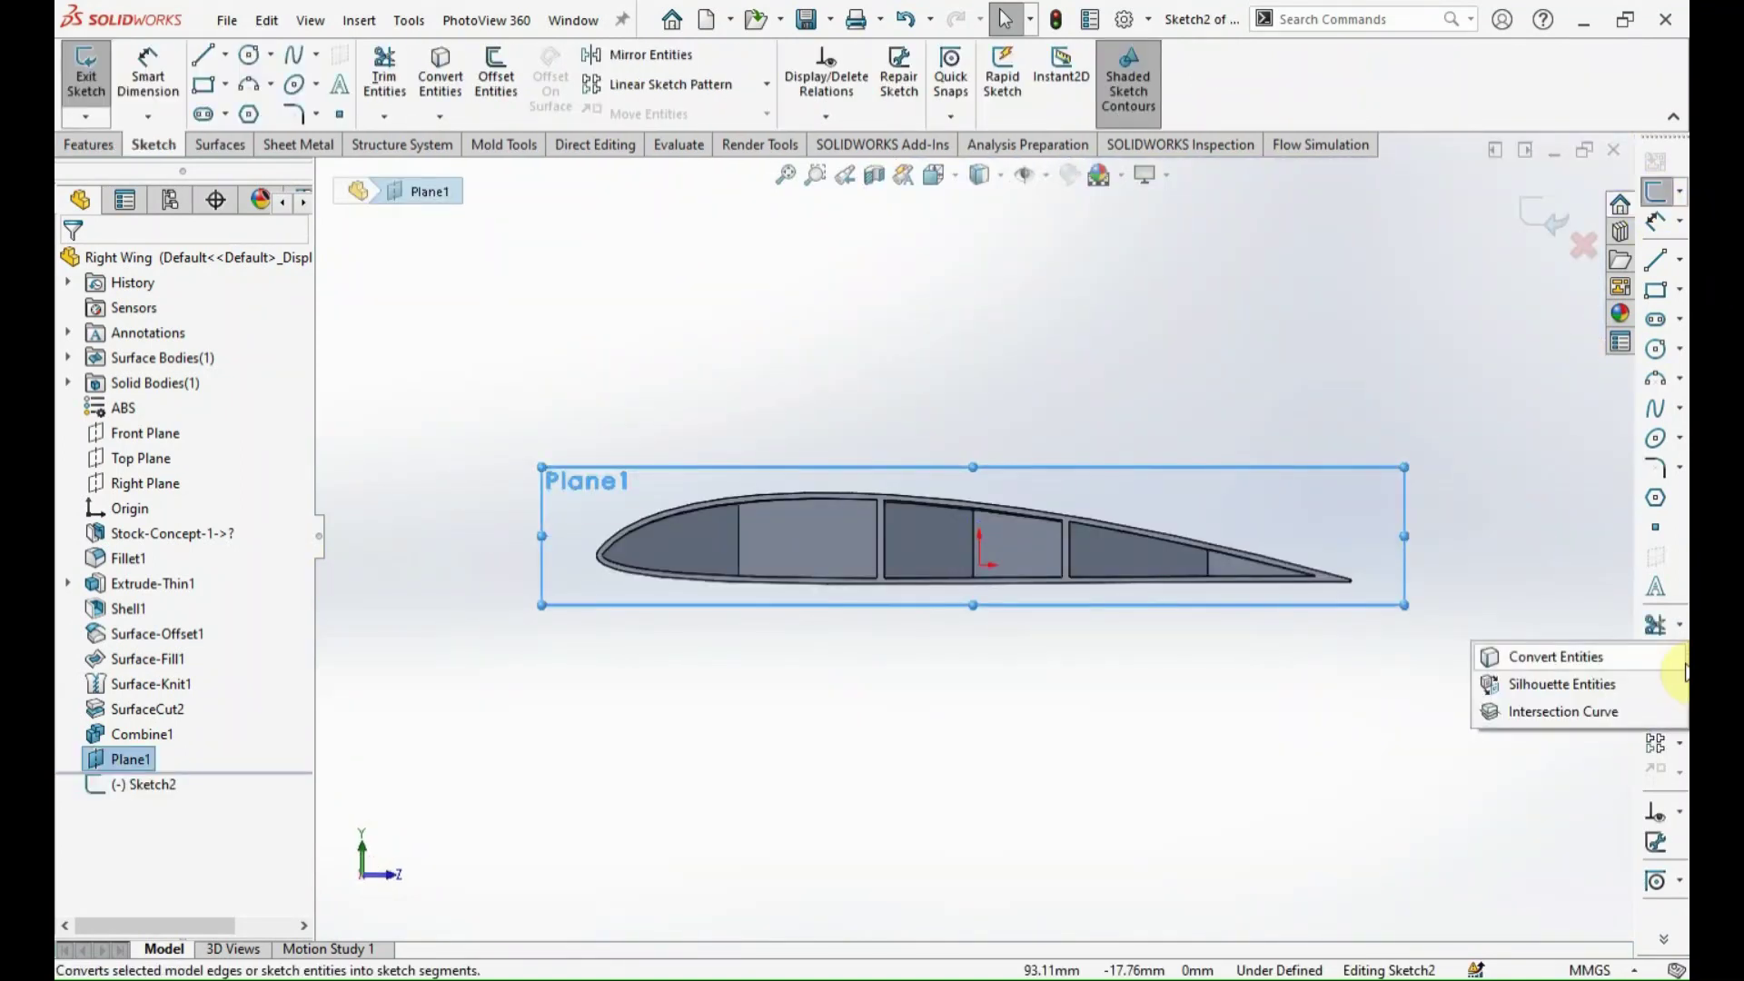
left_click(1588, 720)
mouse_move(1588, 720)
middle_mouse_down()
mouse_move(1480, 633)
mouse_move(1473, 668)
middle_mouse_up()
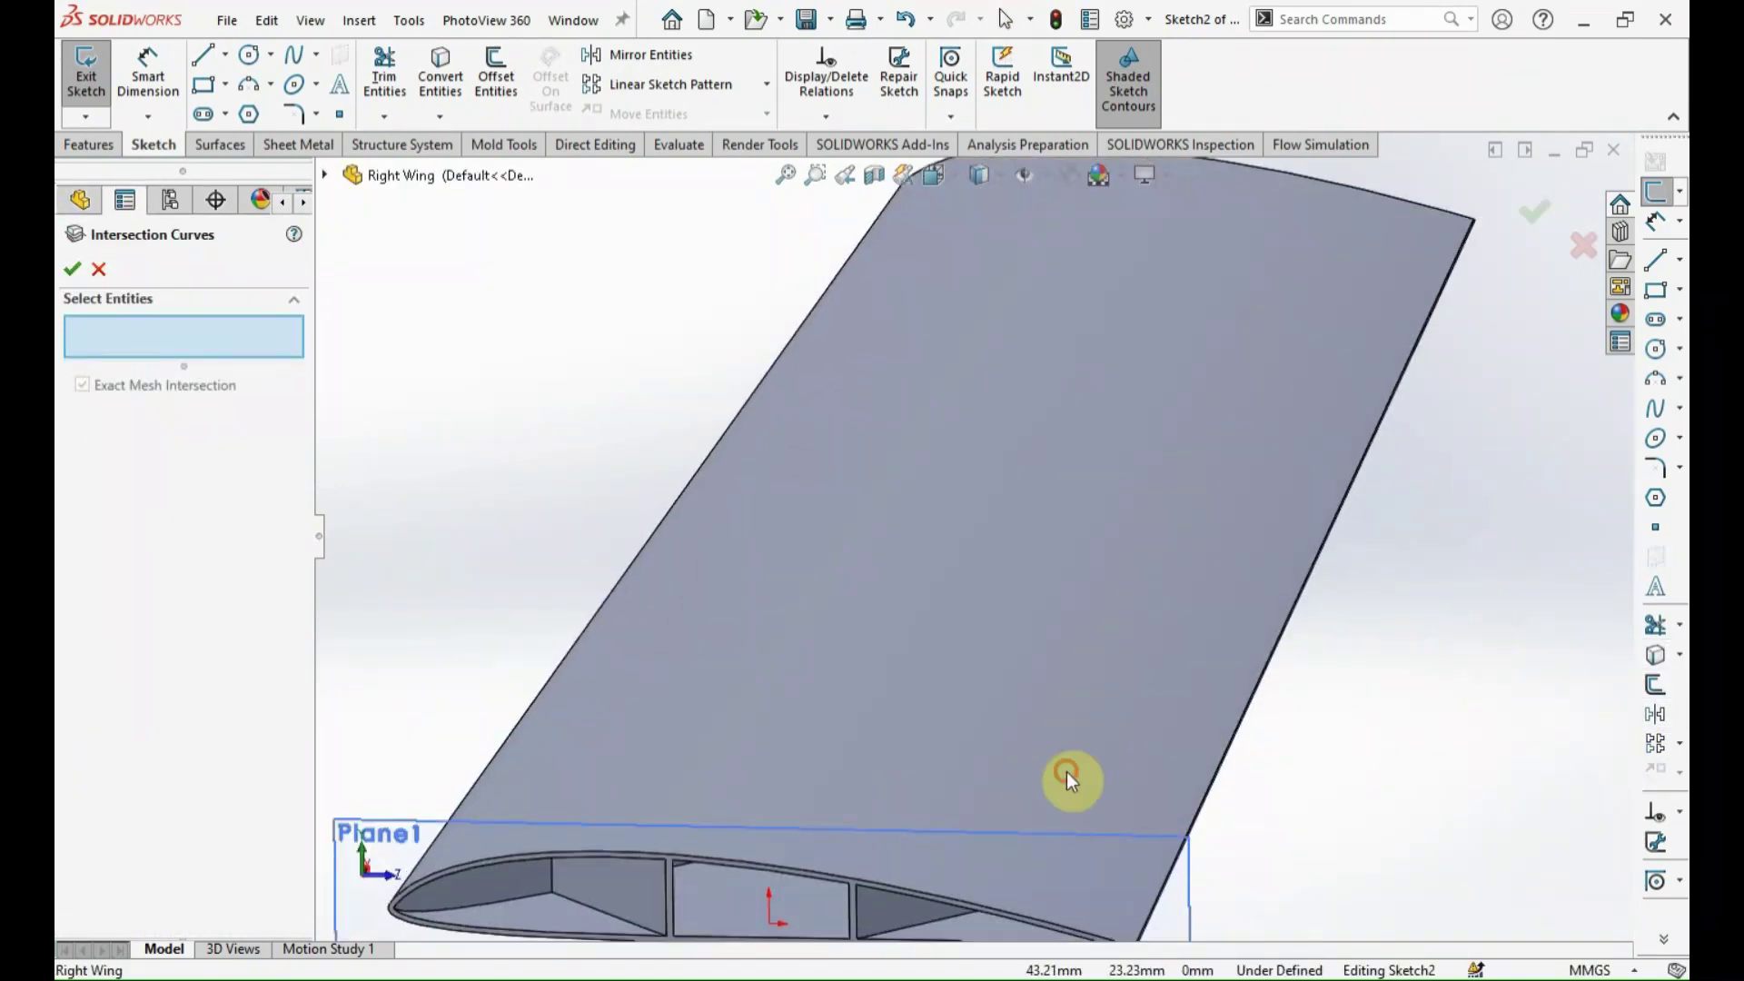
left_click(1066, 772)
scroll(1081, 841, "down", 3)
scroll(953, 827, "down", 2)
left_click(953, 816)
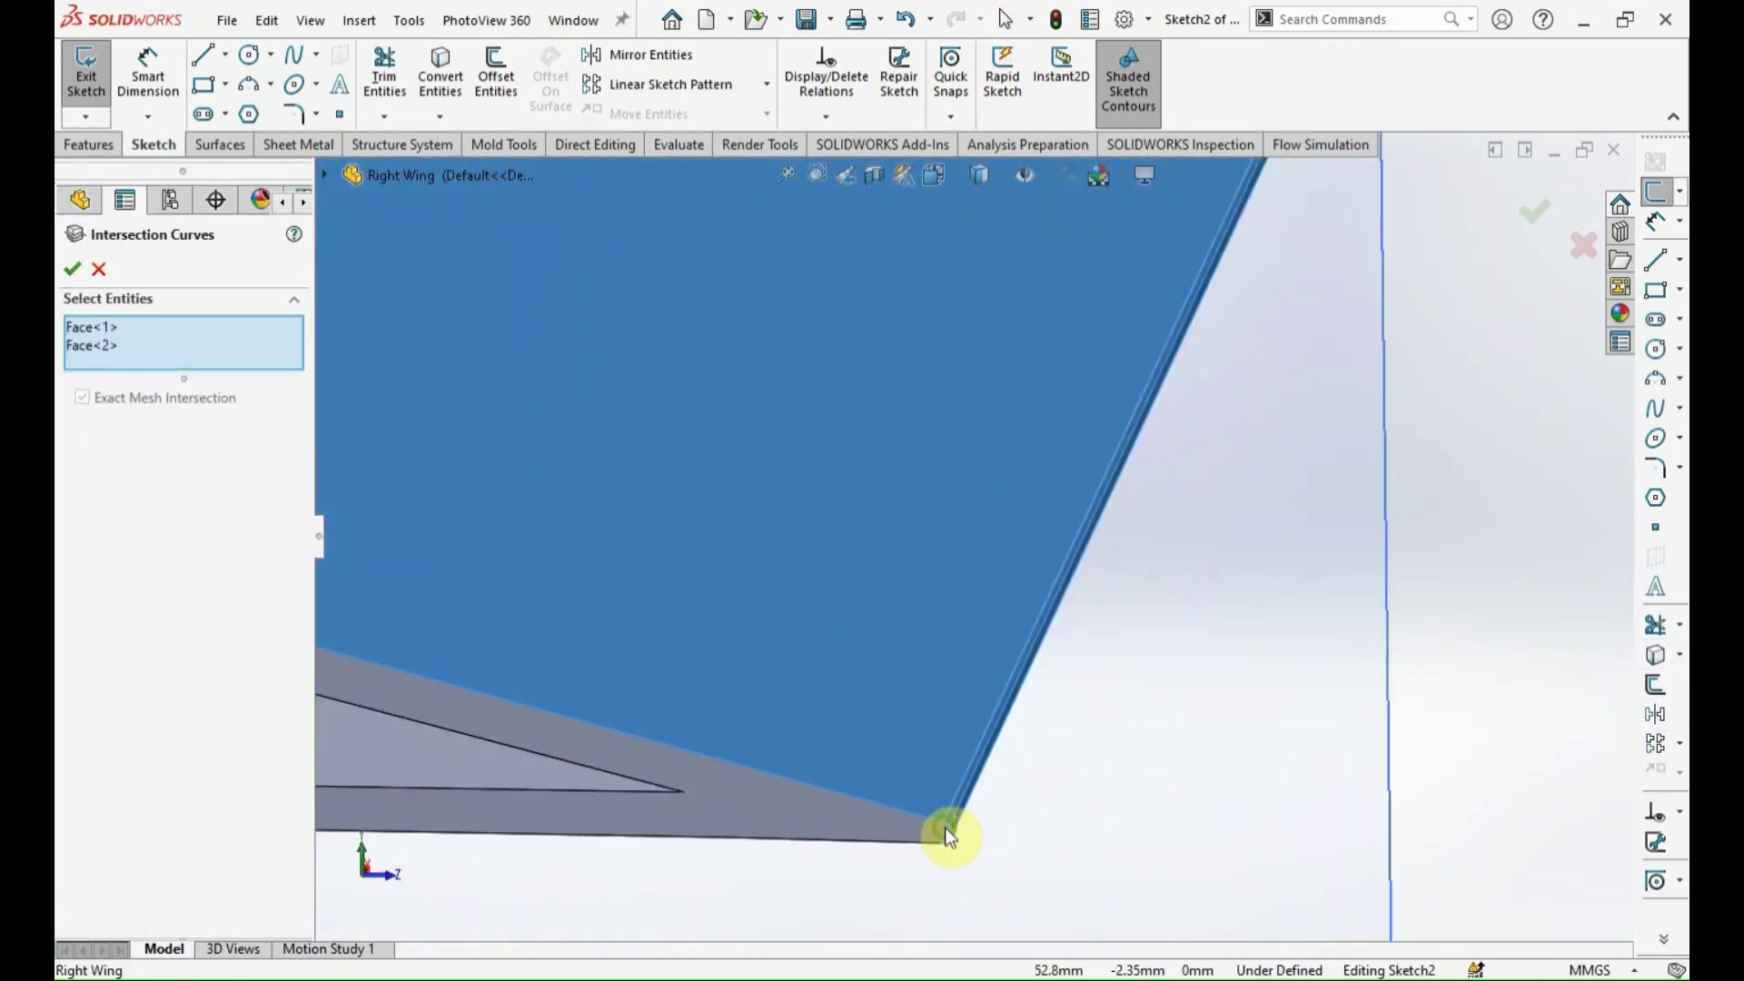
middle_click_drag(944, 826, 954, 677)
left_click(892, 868)
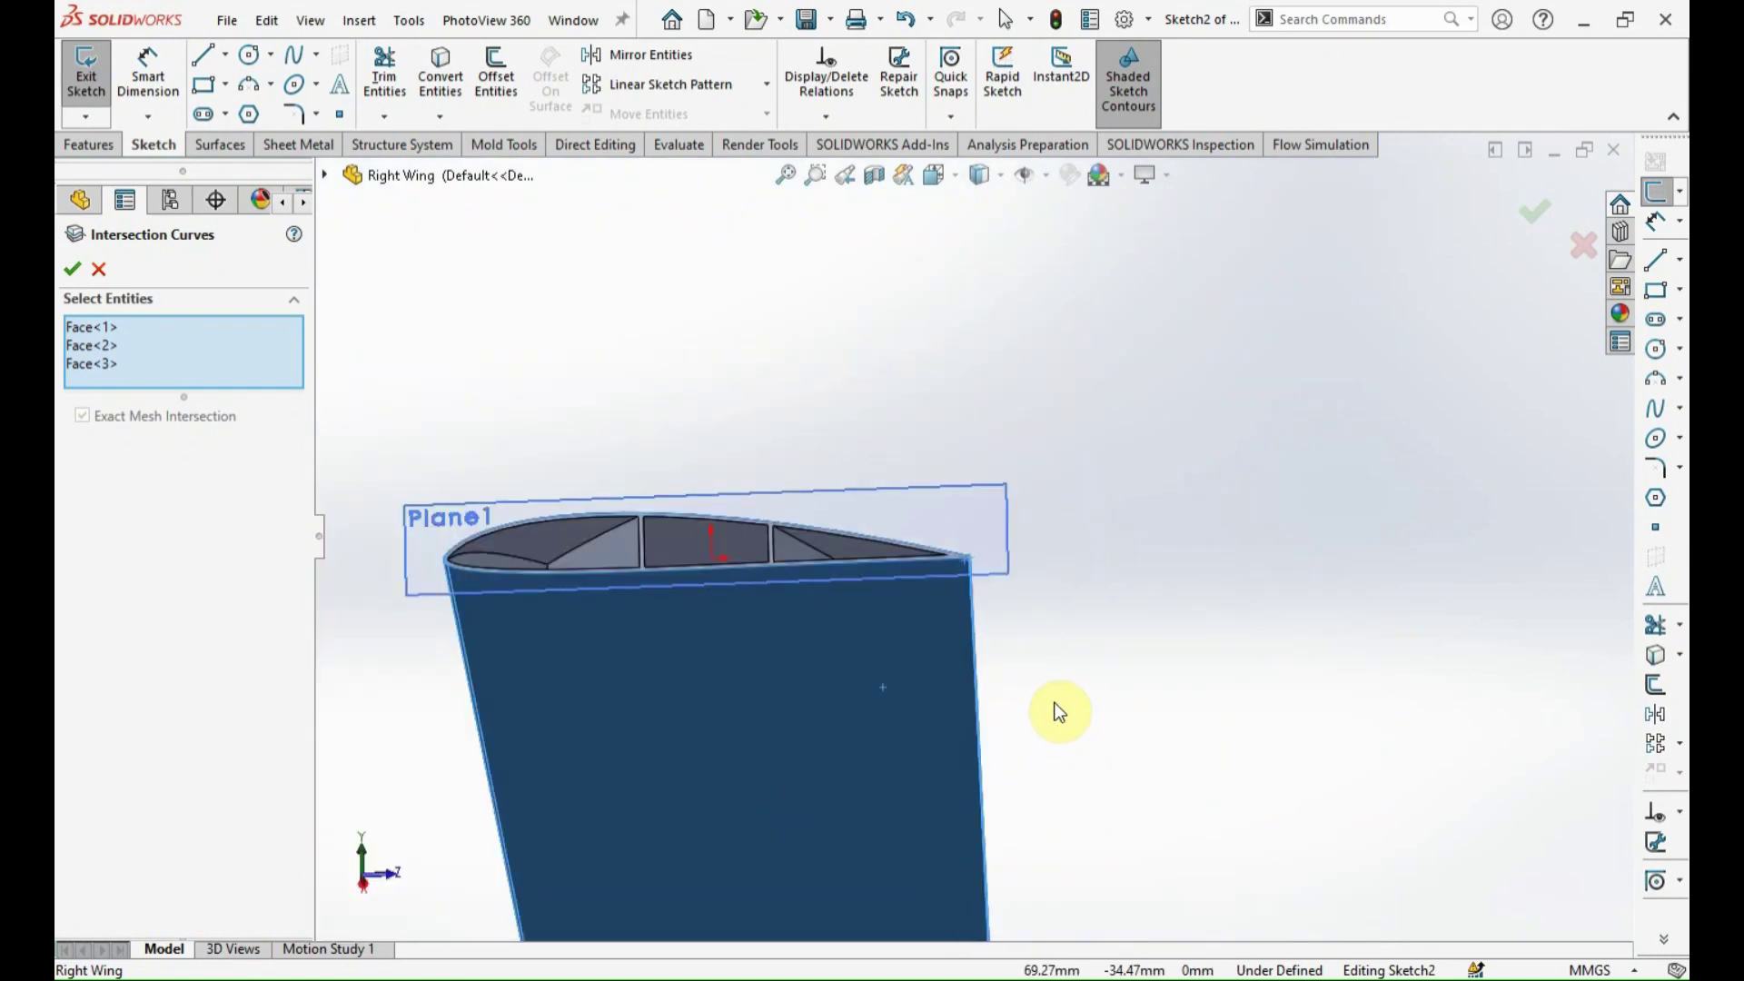
left_click(71, 268)
middle_click_drag(595, 560, 1102, 690)
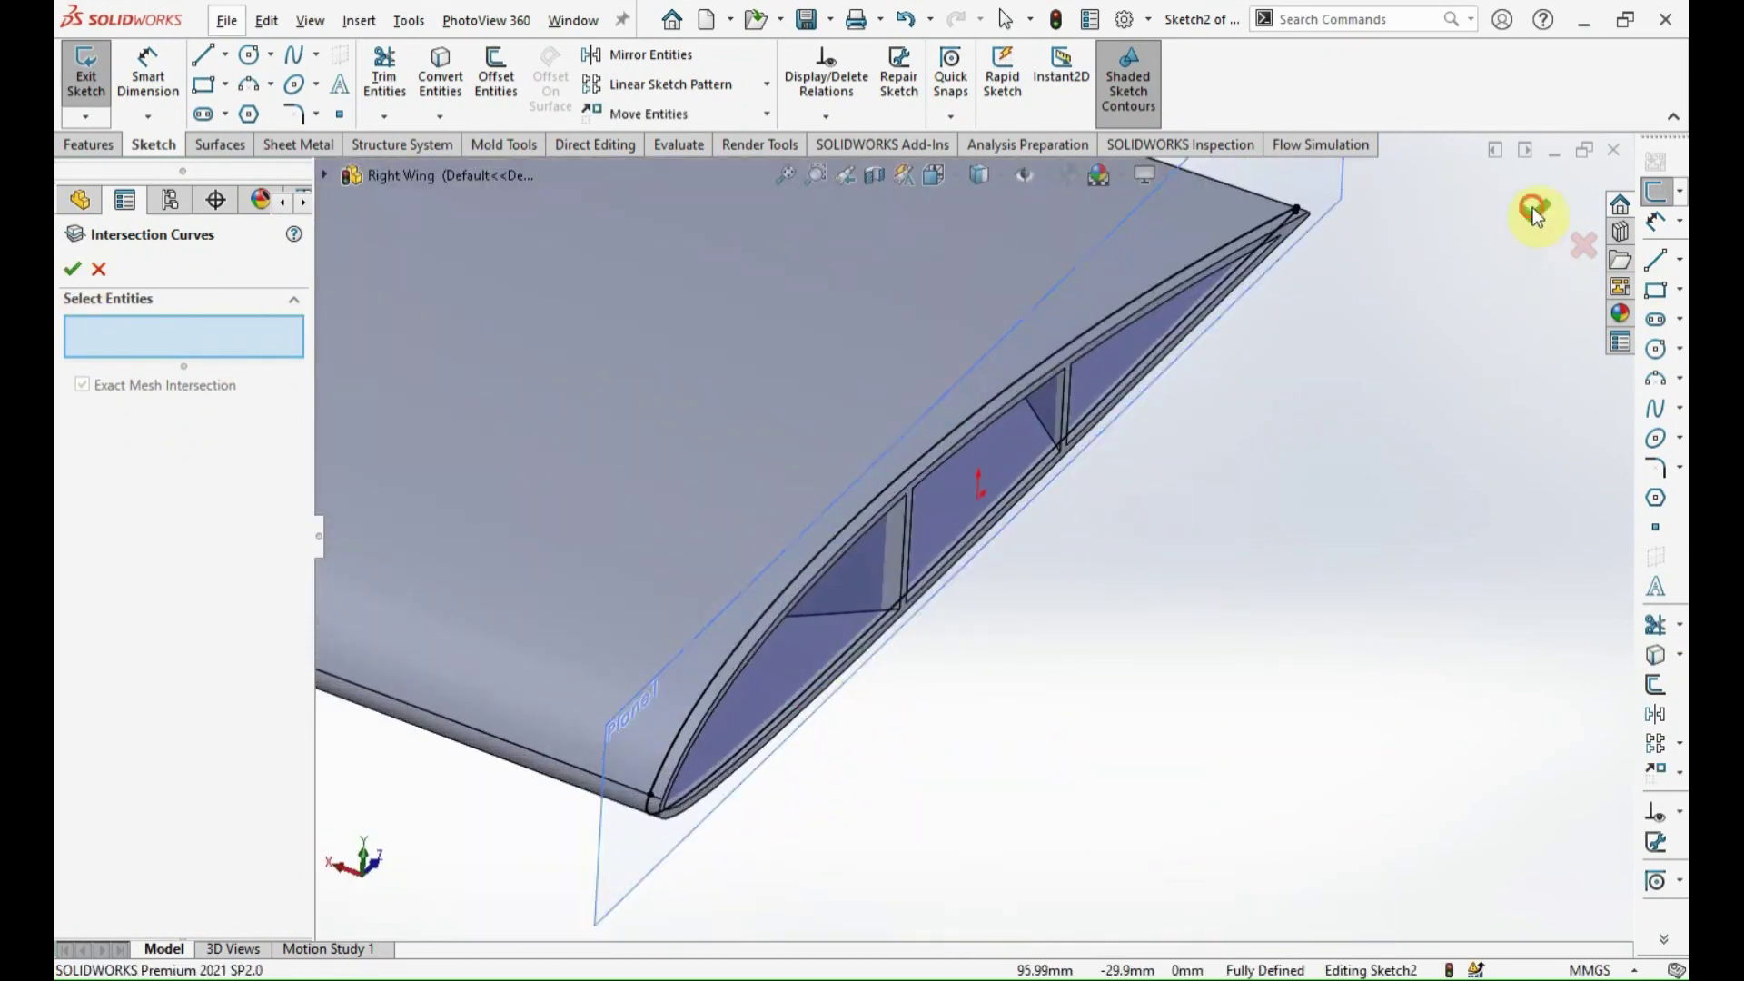
left_click(1533, 211)
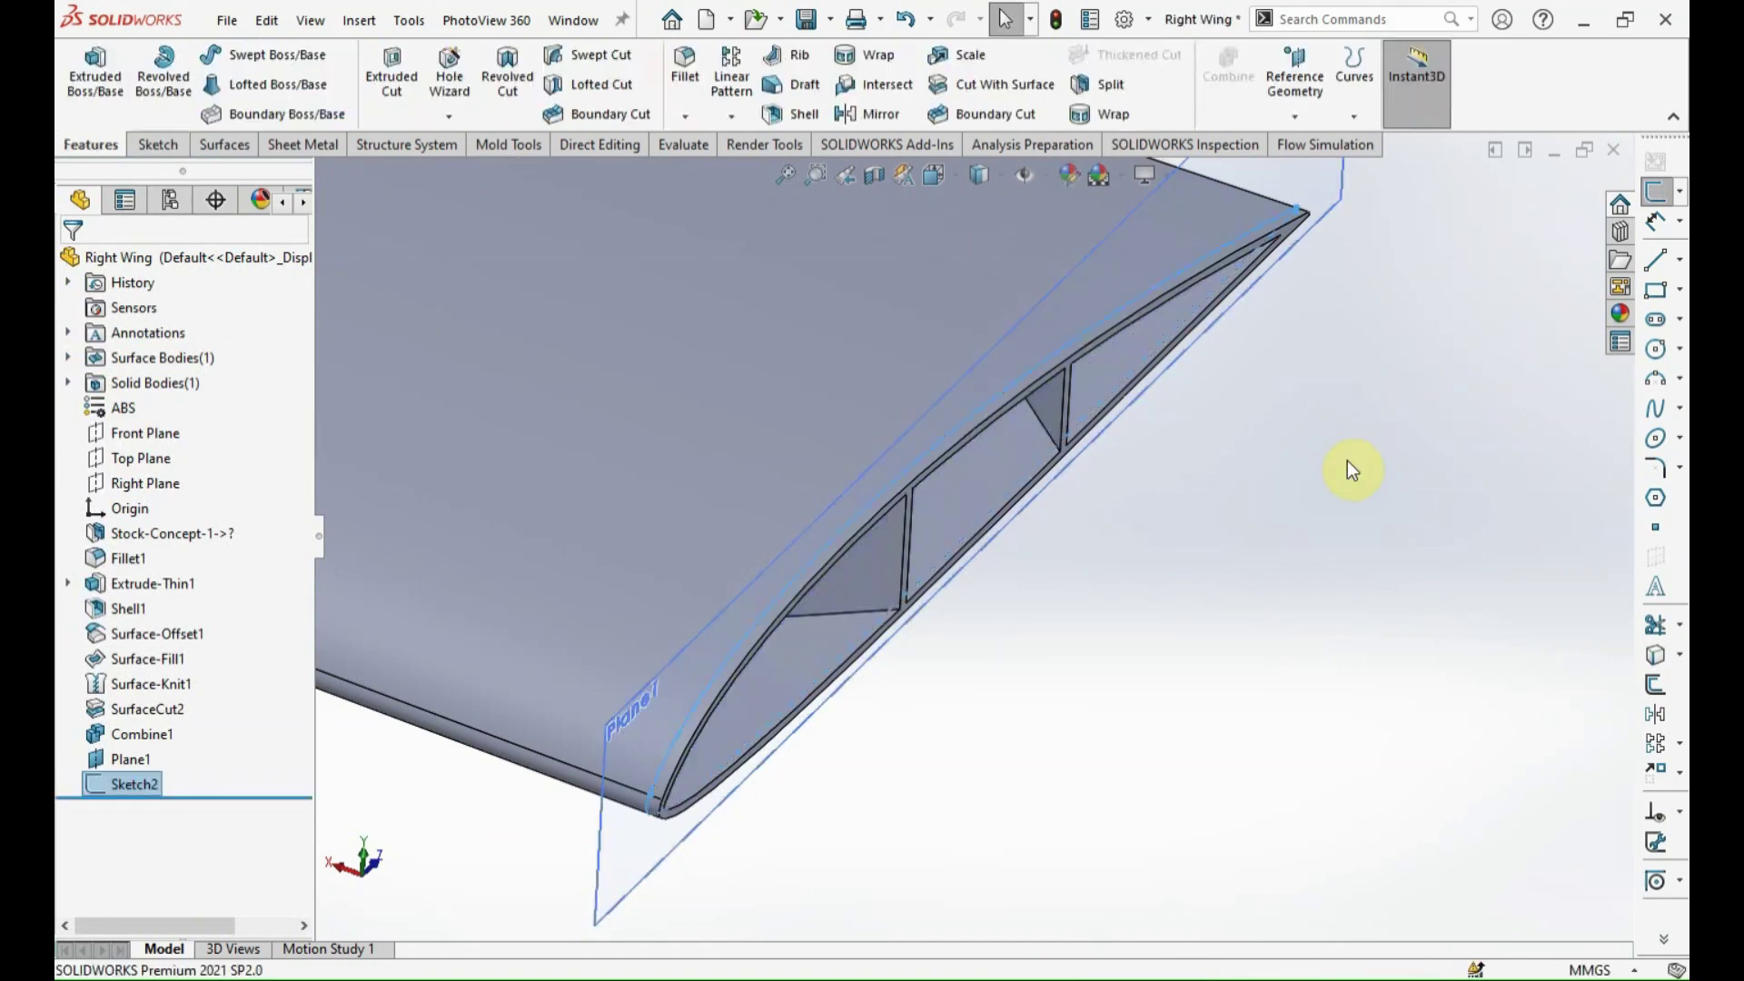
Create Sketch3 on Plane1 by converting the wing's root airfoil edges.
scroll(743, 765, "down", 3)
scroll(607, 881, "down", 3)
left_click(606, 881)
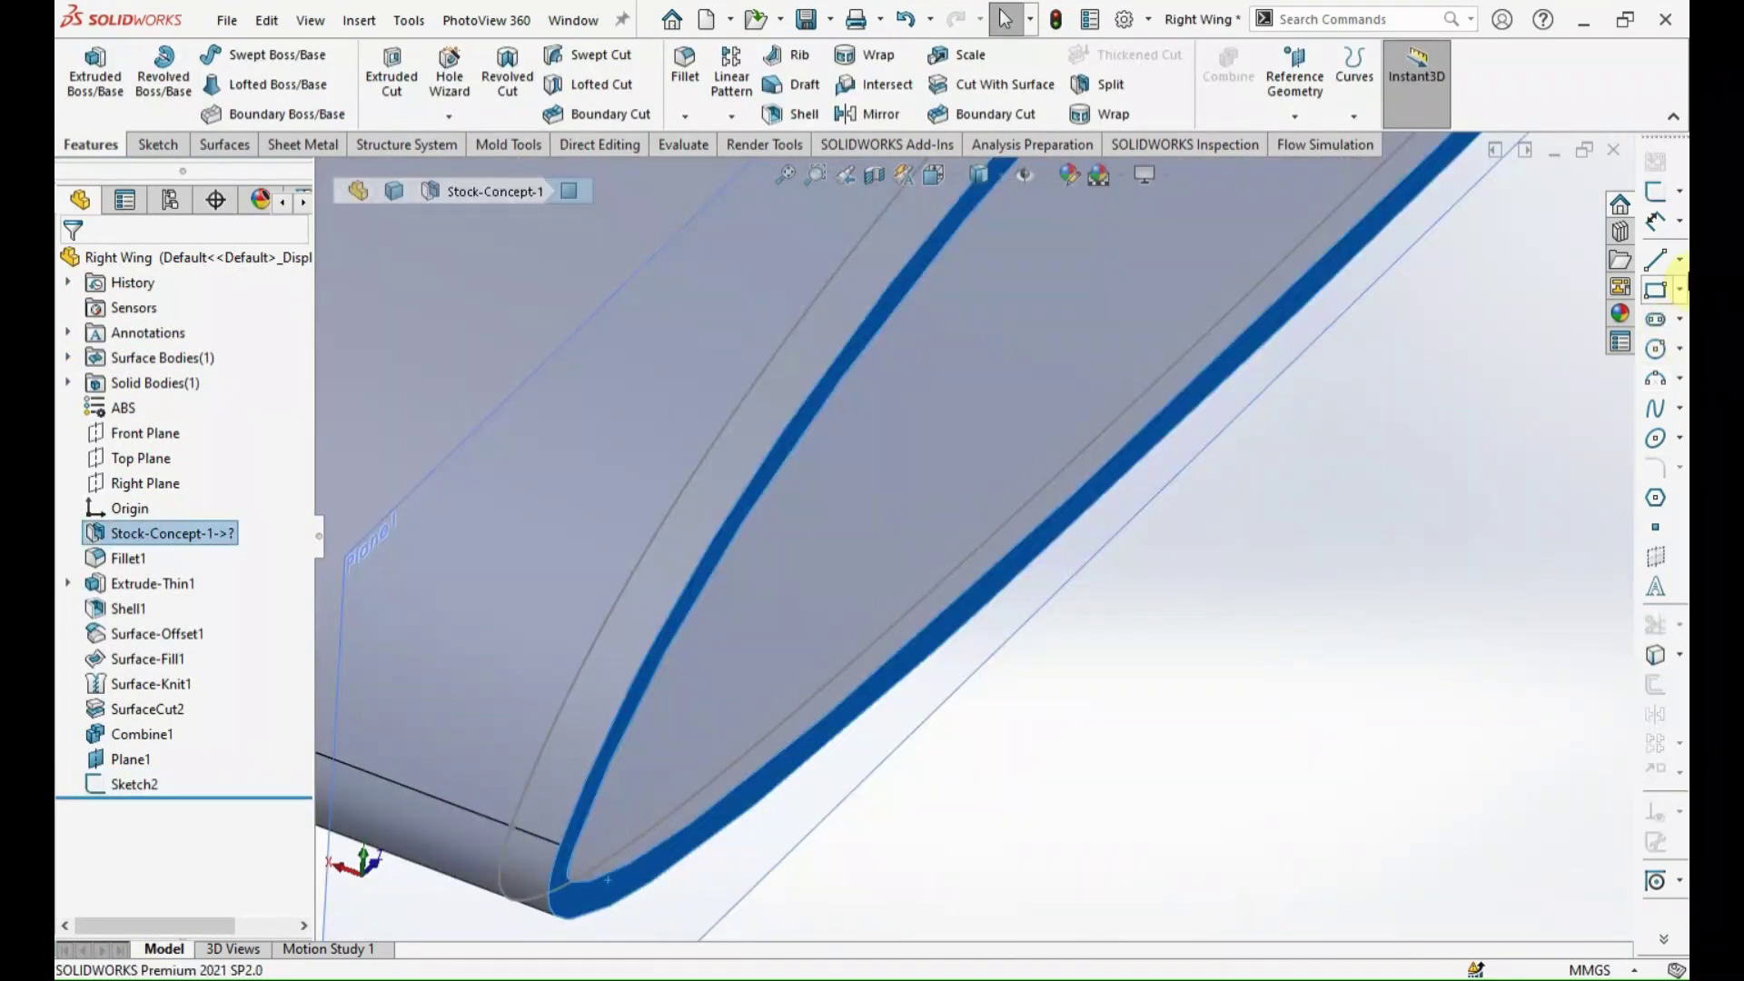
left_click(1655, 191)
left_click(1654, 658)
middle_click_drag(928, 642, 954, 654)
scroll(1323, 611, "up", 3)
scroll(1293, 428, "down", 3)
left_click(1534, 214)
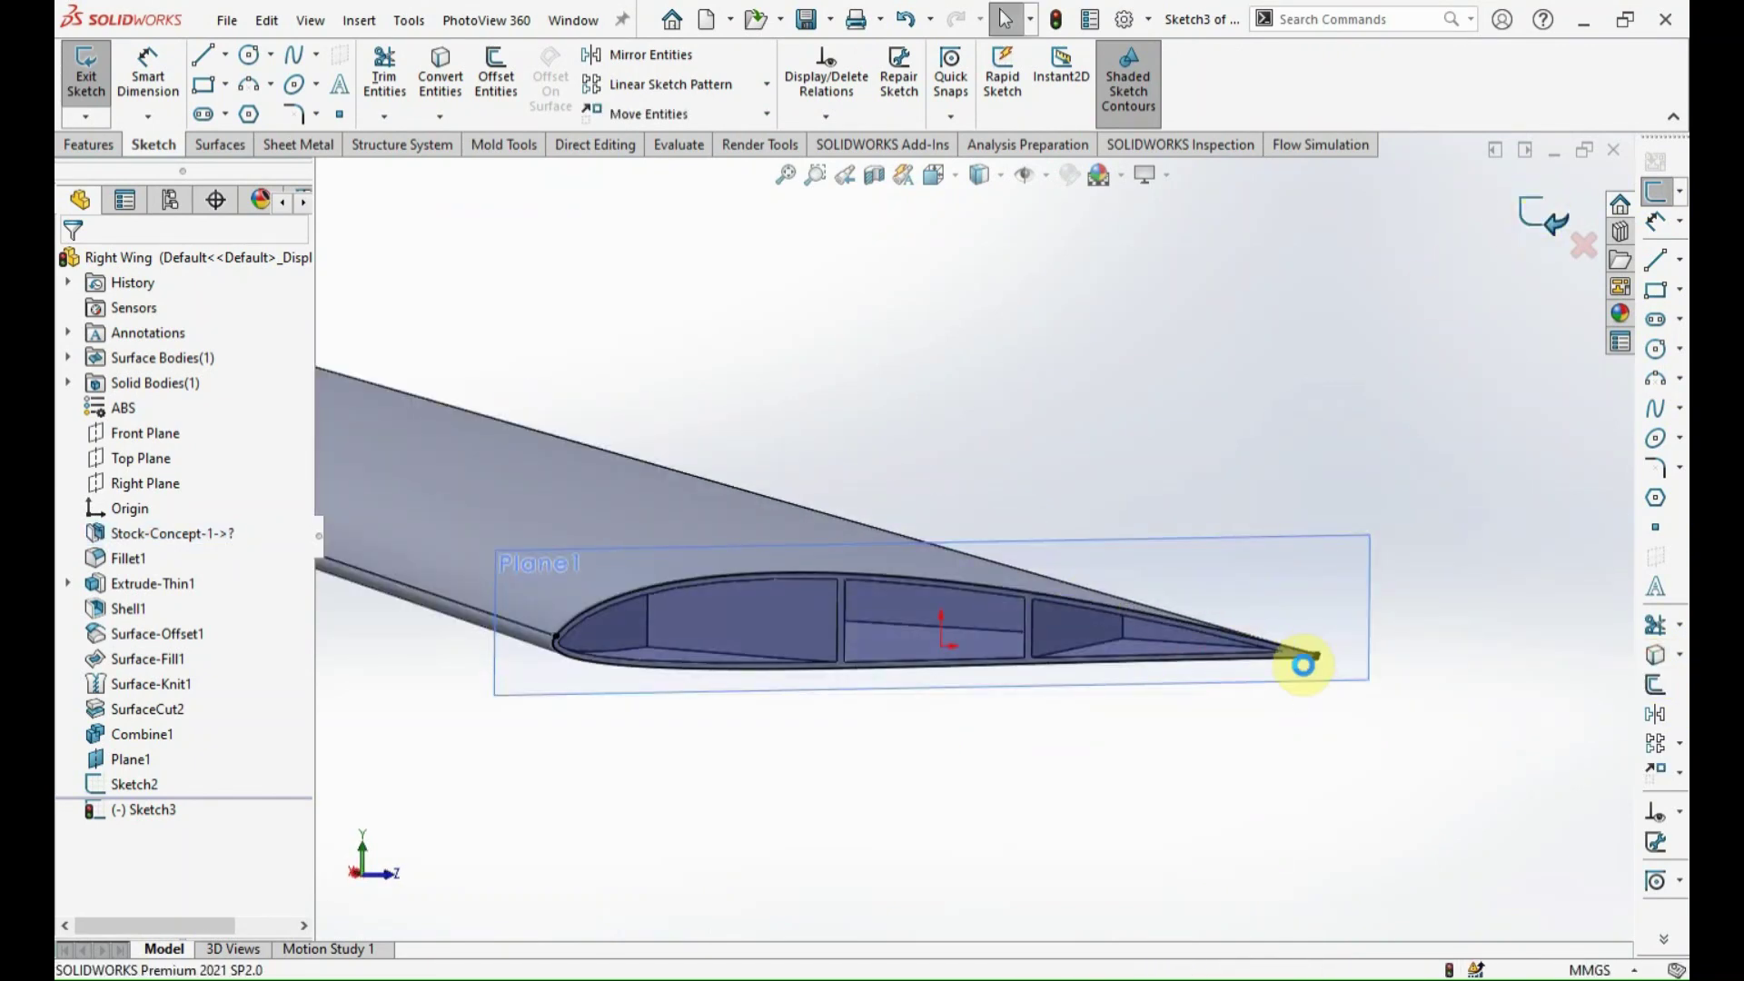
scroll(1272, 645, "down", 3)
scroll(1181, 617, "down", 3)
mouse_move(1178, 621)
middle_mouse_down()
mouse_move(1074, 615)
mouse_move(1032, 662)
mouse_move(1044, 683)
middle_mouse_up()
scroll(1001, 631, "up", 3)
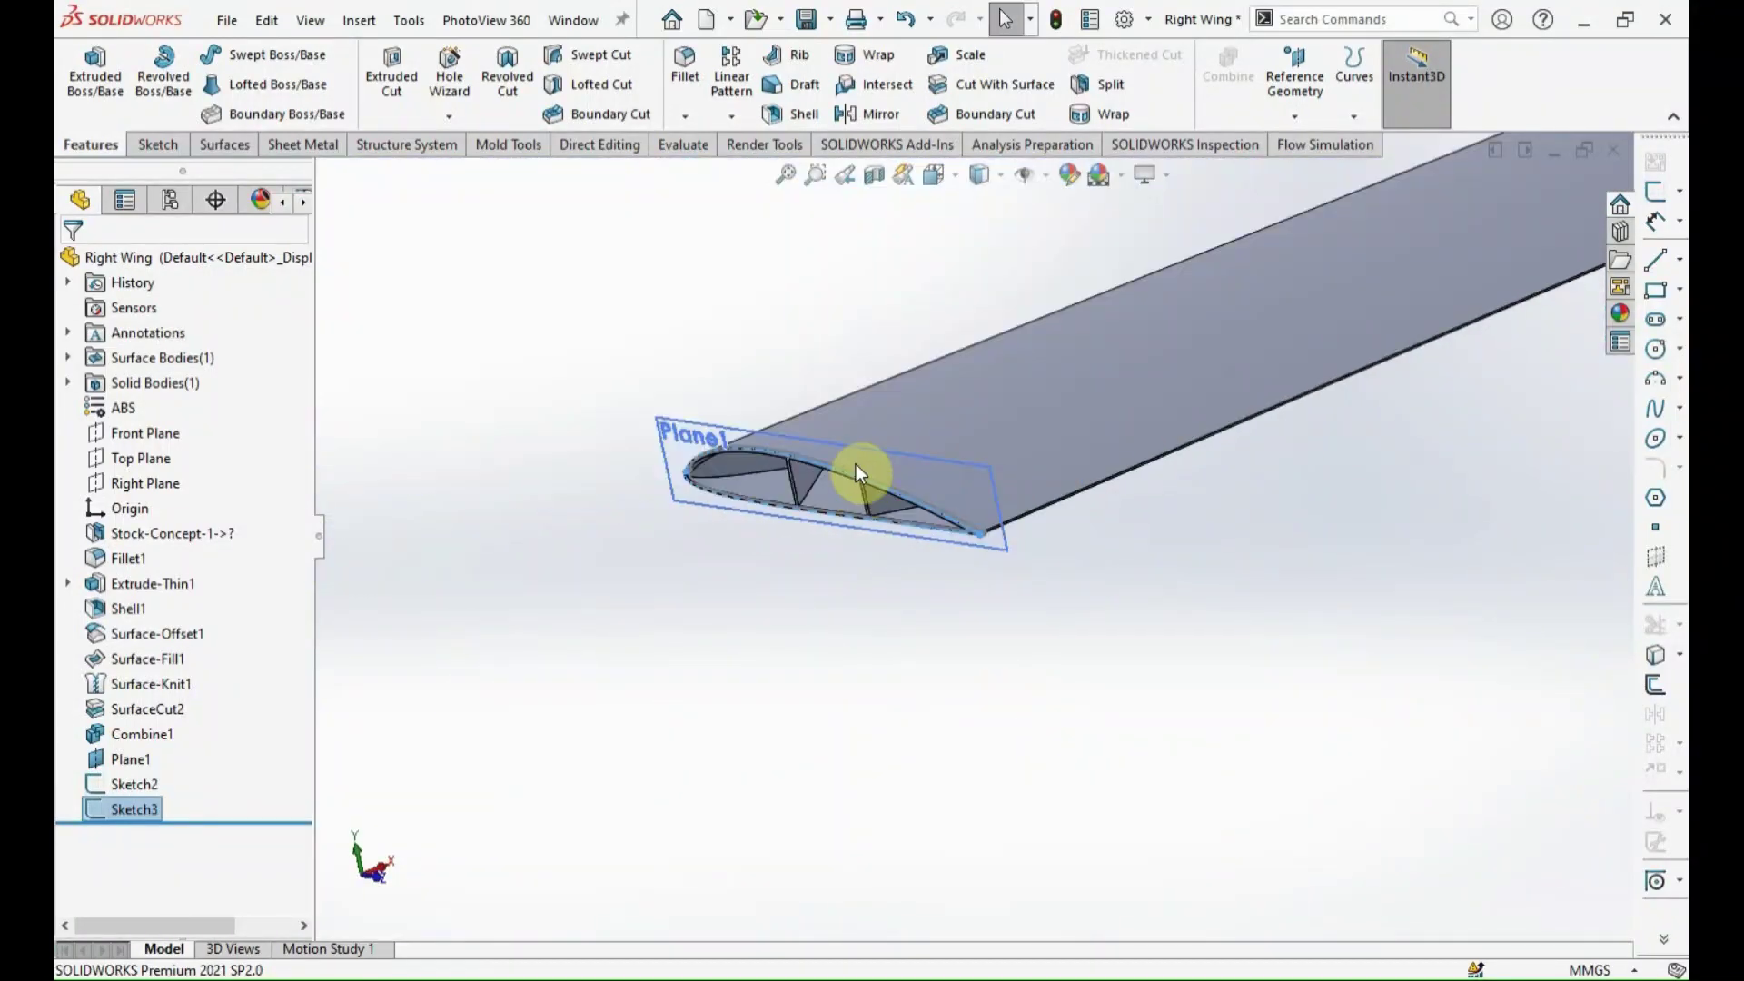
Loft from Sketch3 to Sketch2 with connectors matched at the trailing-edge vertex.
left_click(277, 90)
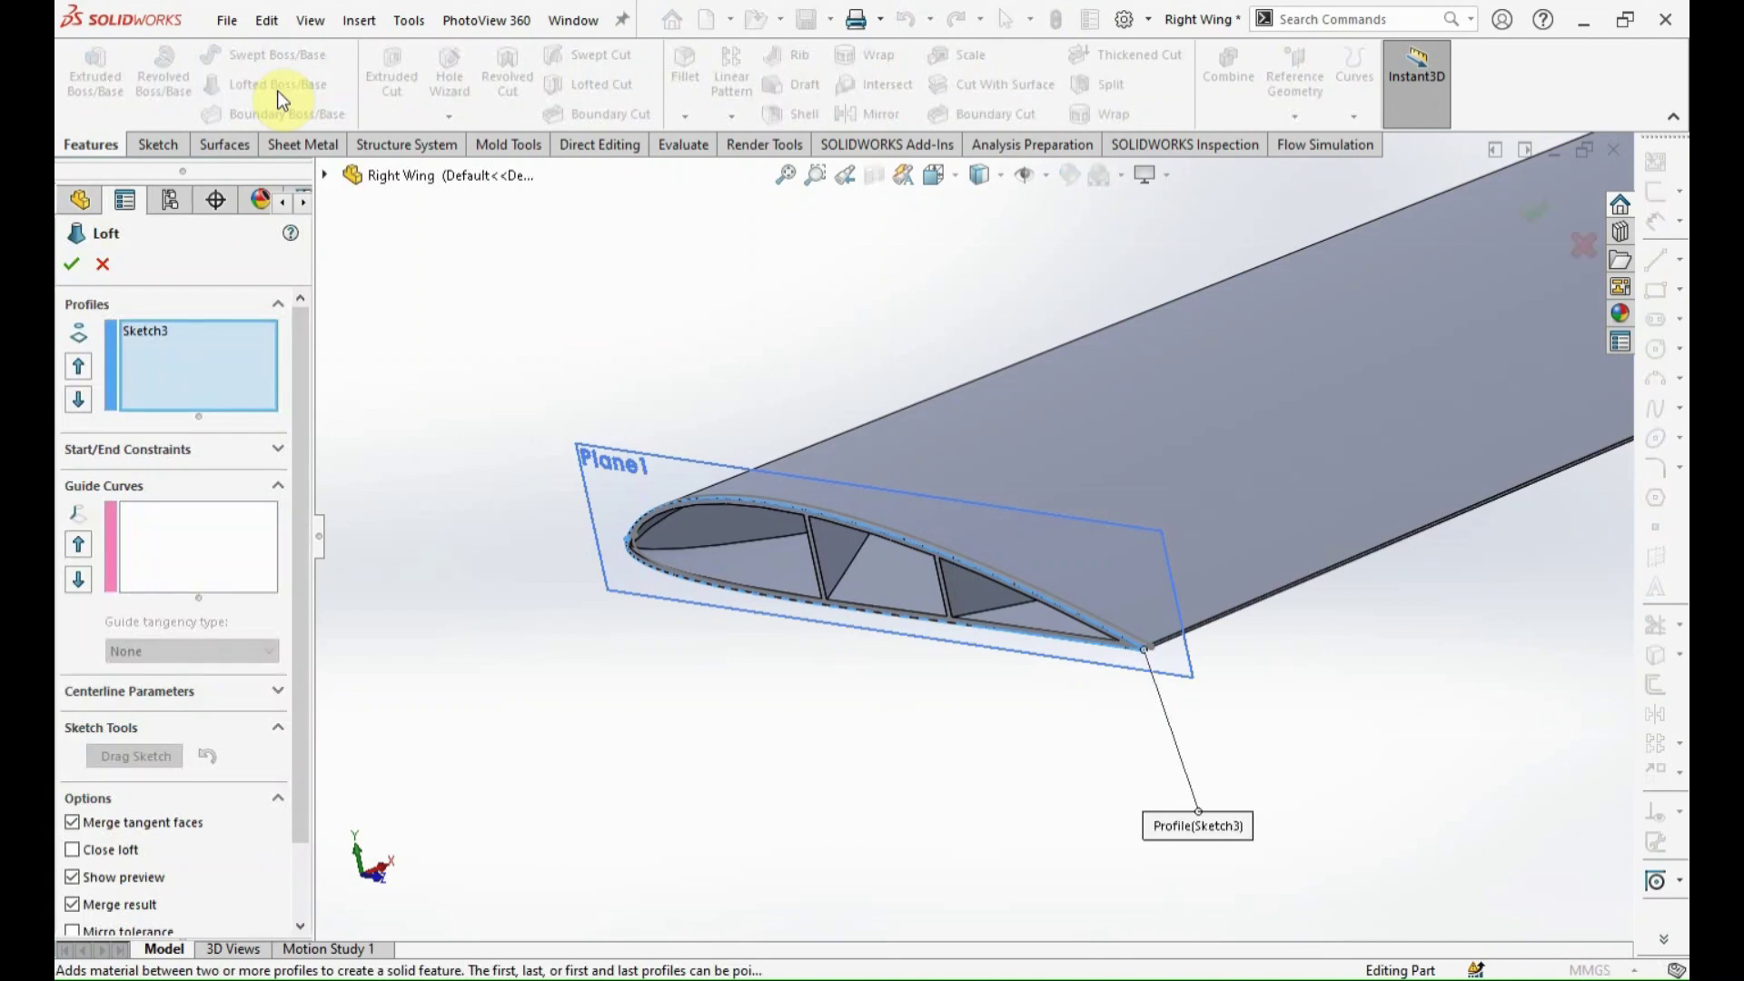
scroll(1143, 601, "down", 3)
scroll(1143, 601, "up", 3)
left_click(1053, 672)
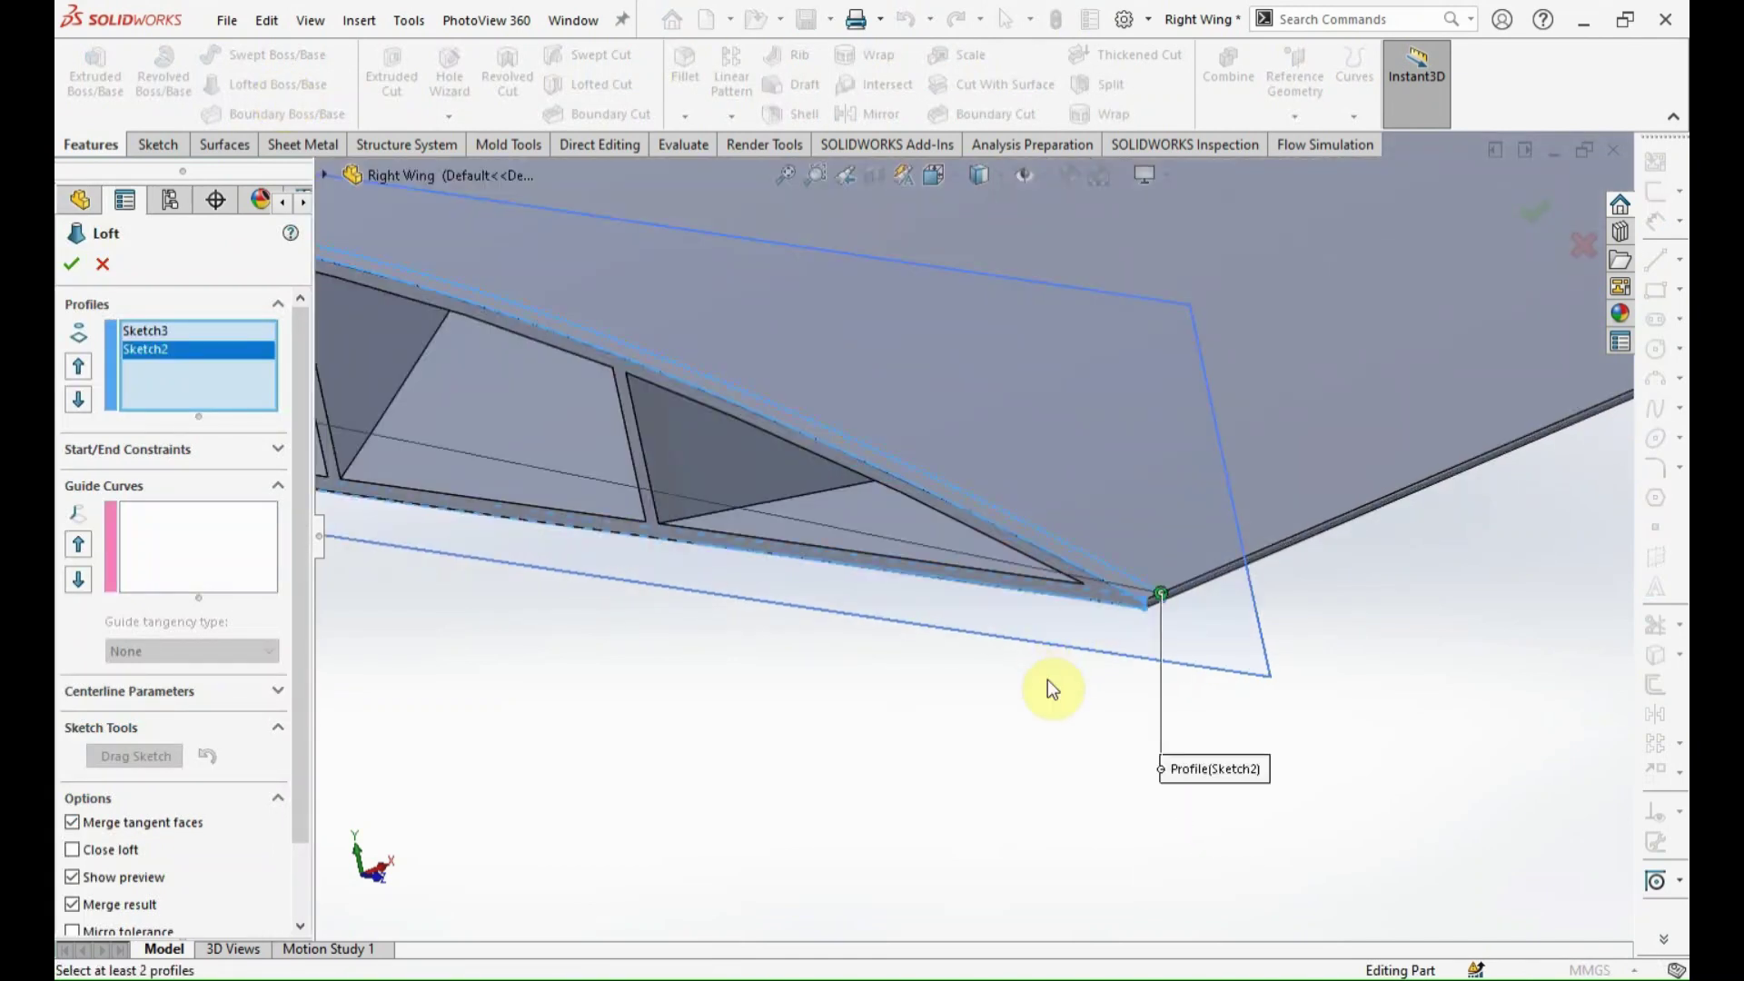
middle_click_drag(1023, 673, 562, 485)
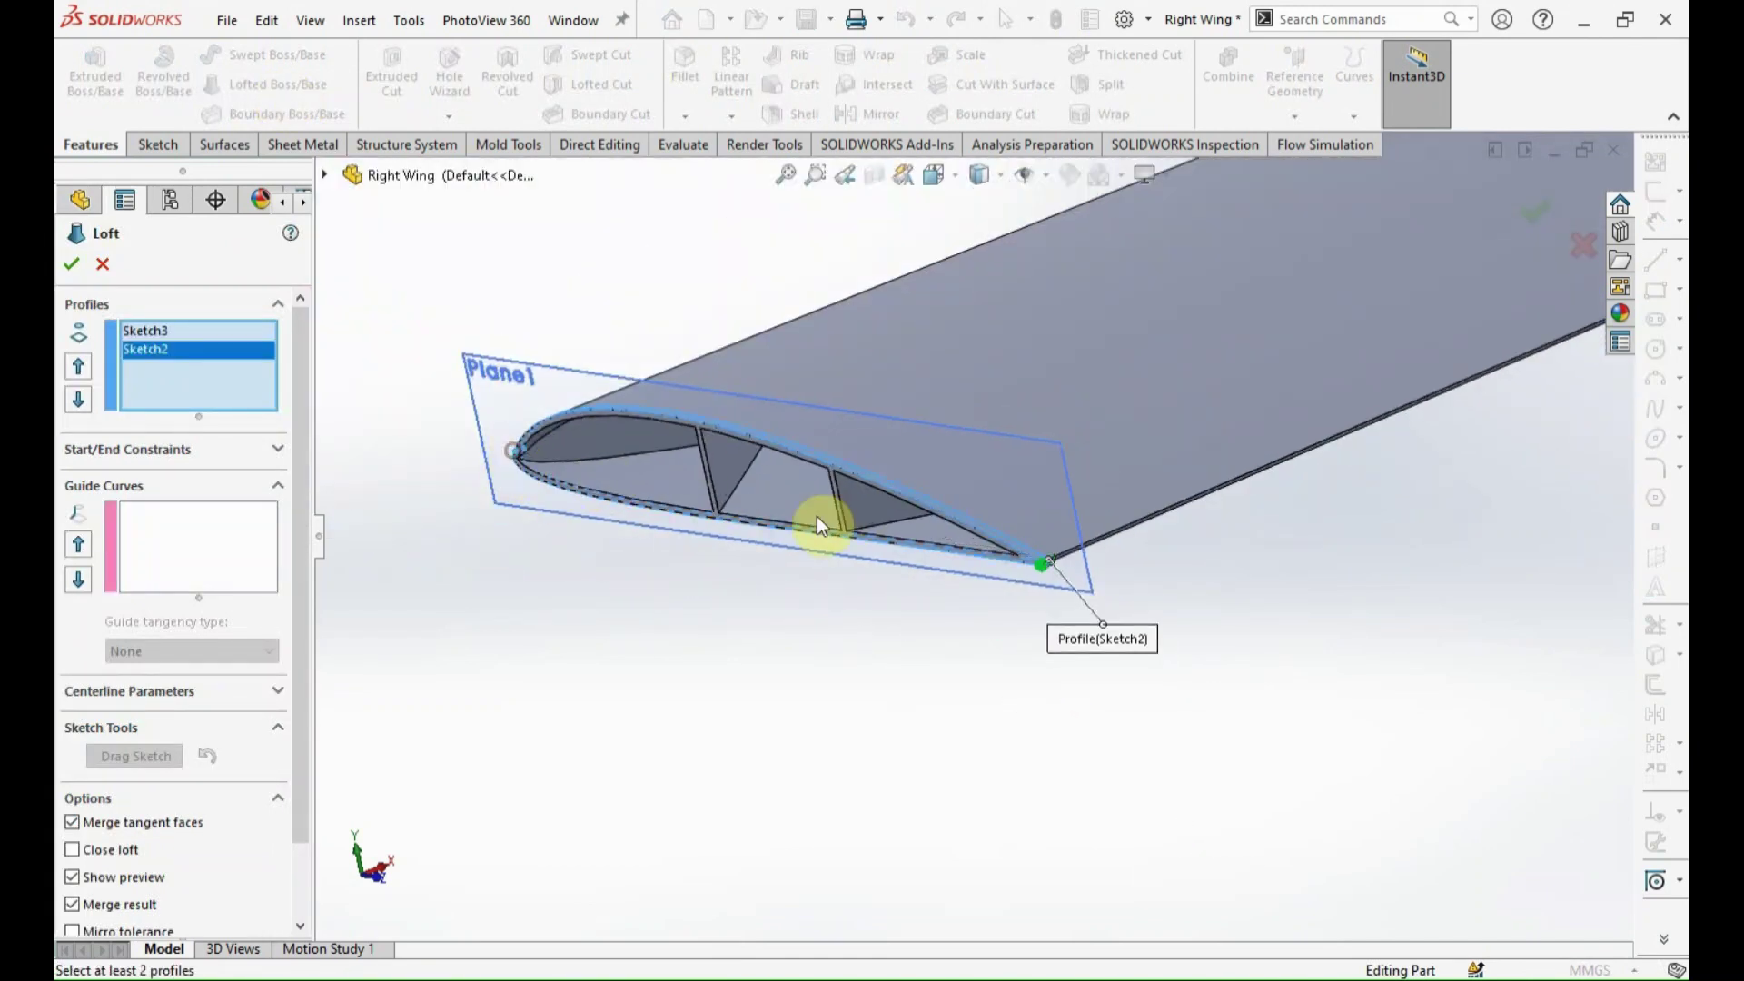
scroll(1039, 549, "down", 3)
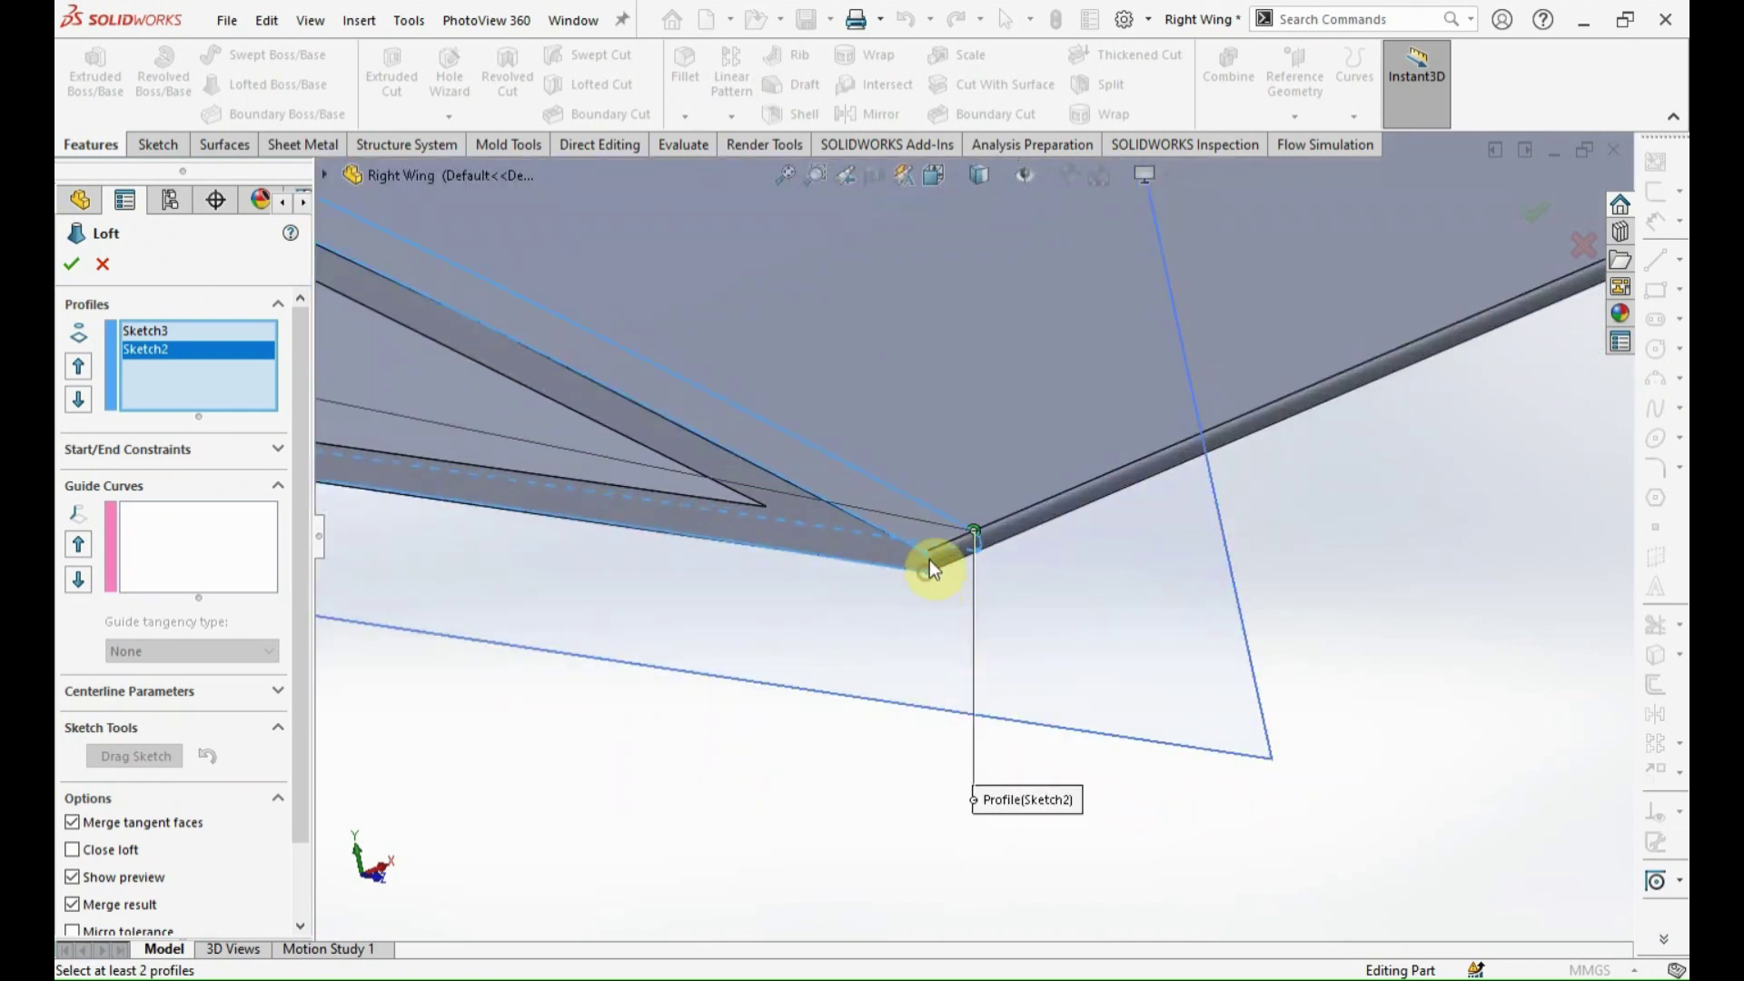
left_click_drag(925, 578, 976, 533)
scroll(975, 532, "up", 3)
scroll(902, 523, "up", 3)
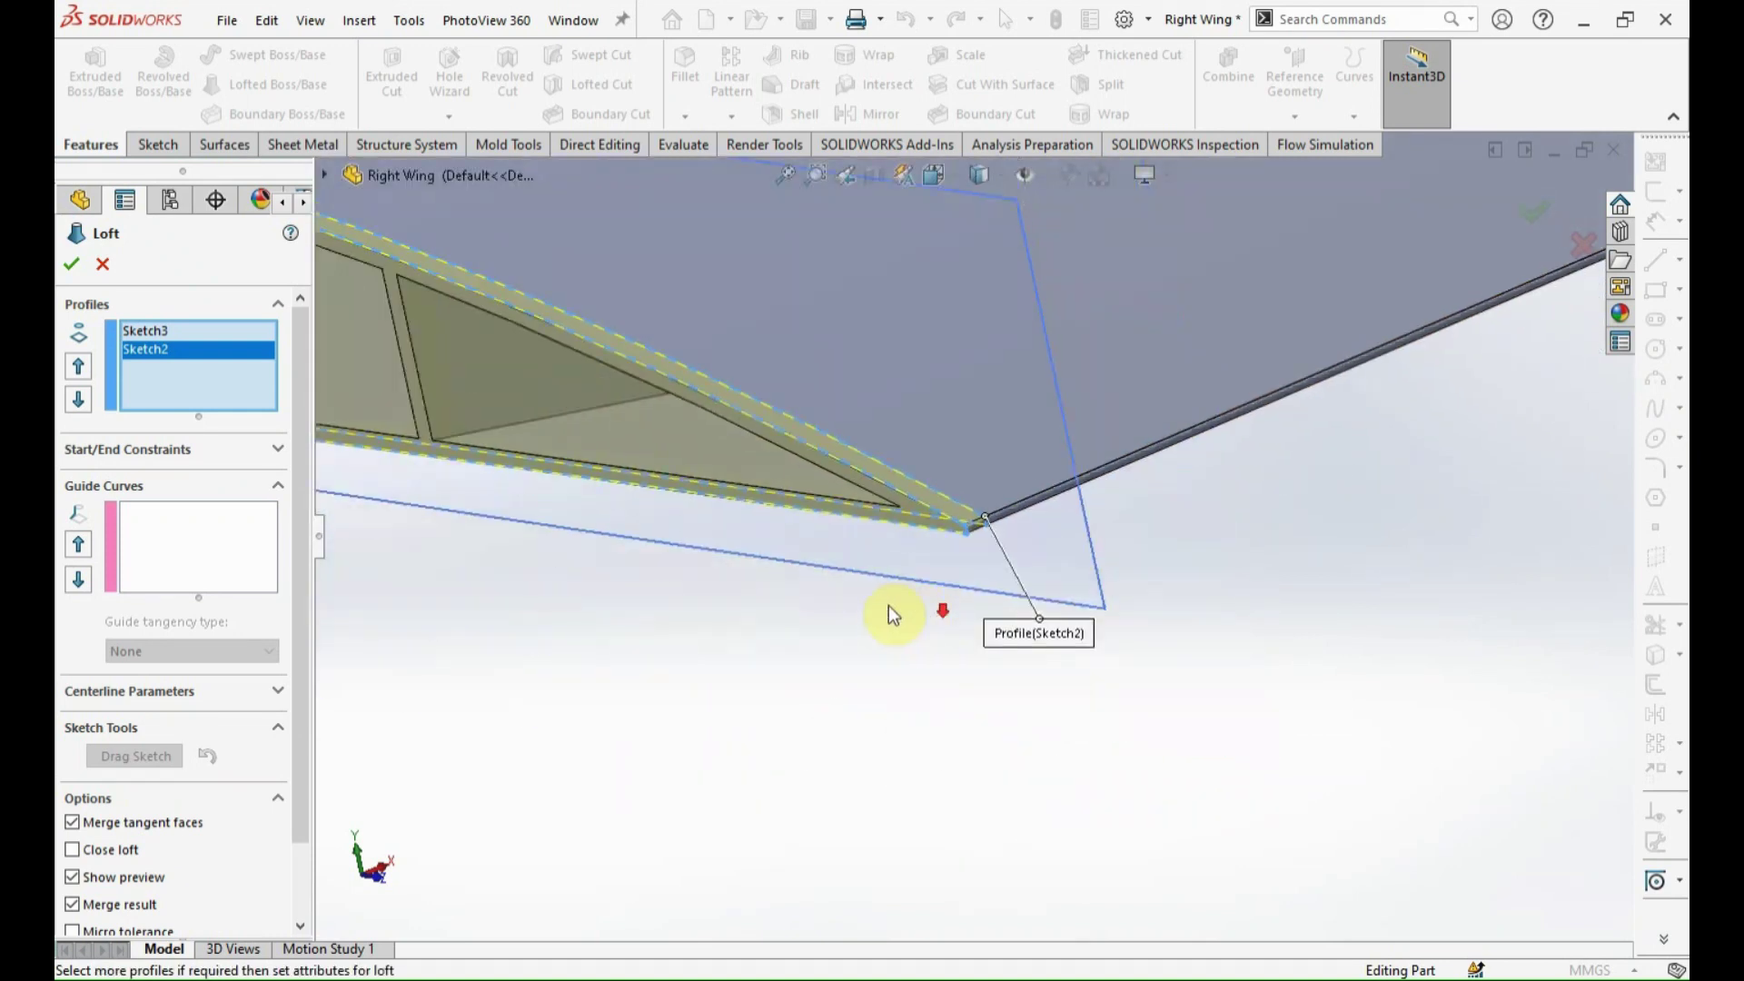
middle_click_drag(888, 604, 417, 413)
scroll(418, 412, "down", 5)
scroll(1077, 491, "up", 5)
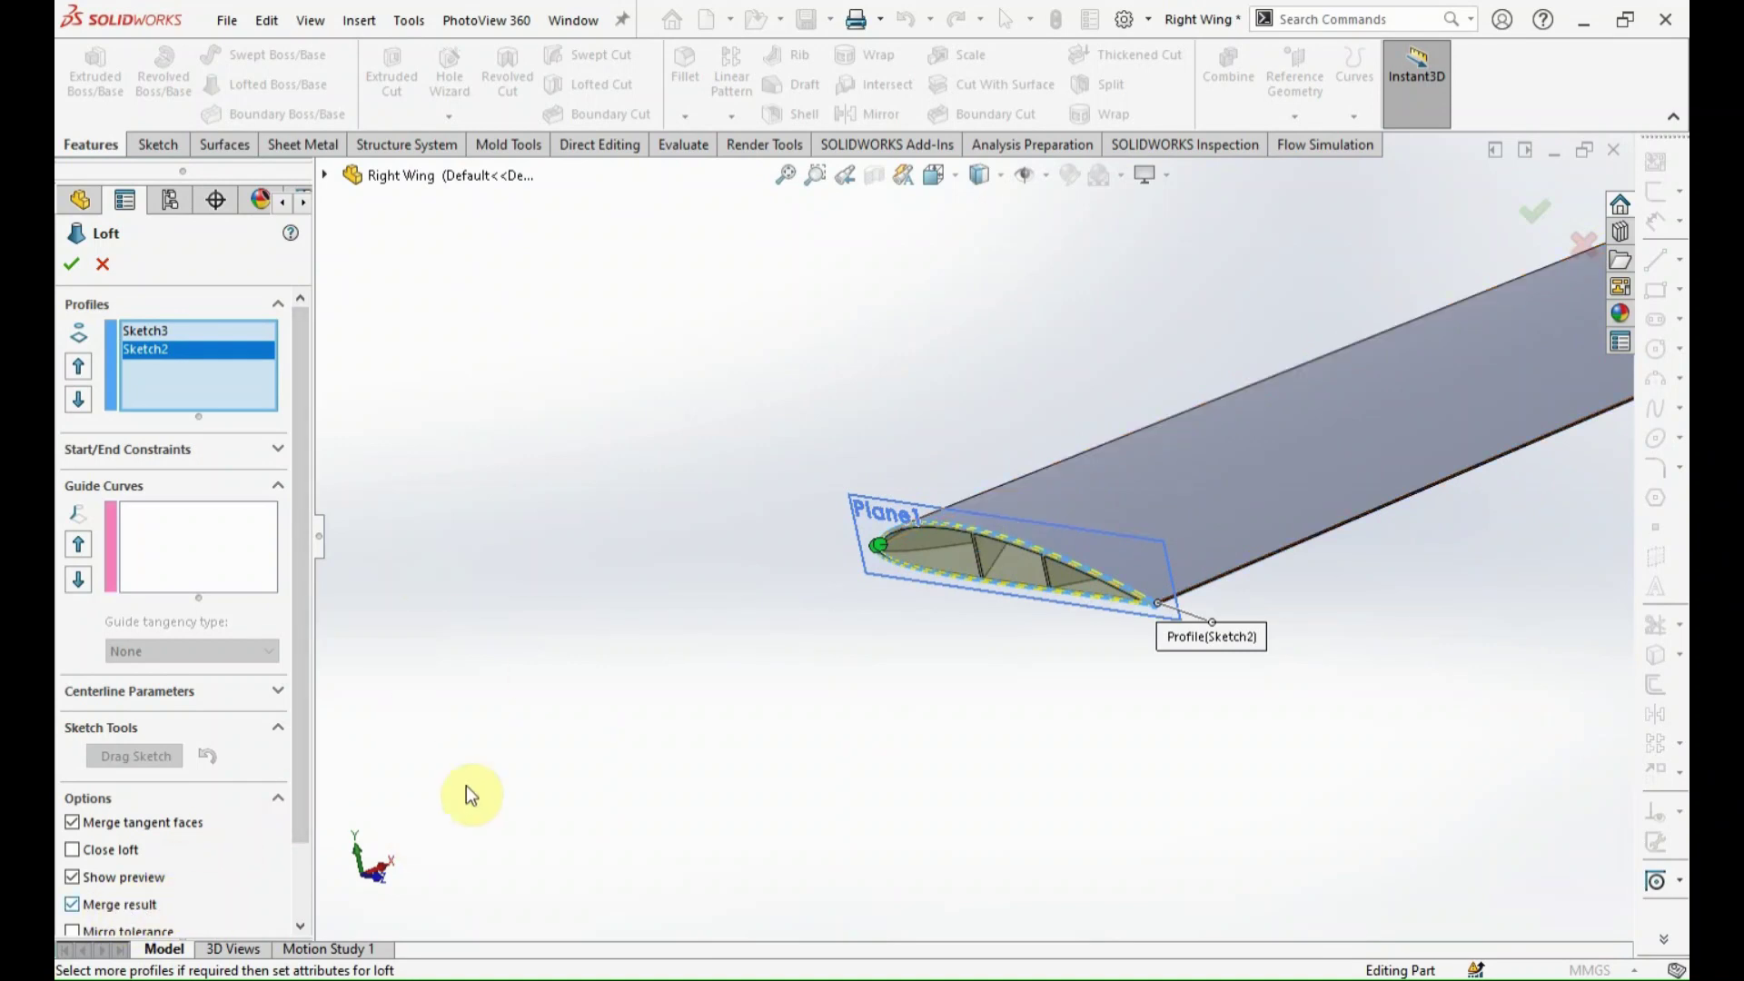
mouse_move(912, 645)
middle_mouse_down()
mouse_move(1031, 647)
mouse_move(685, 347)
middle_mouse_up()
Hide Plane1 and select the wing's end face for a new sketch.
scroll(542, 344, "down", 3)
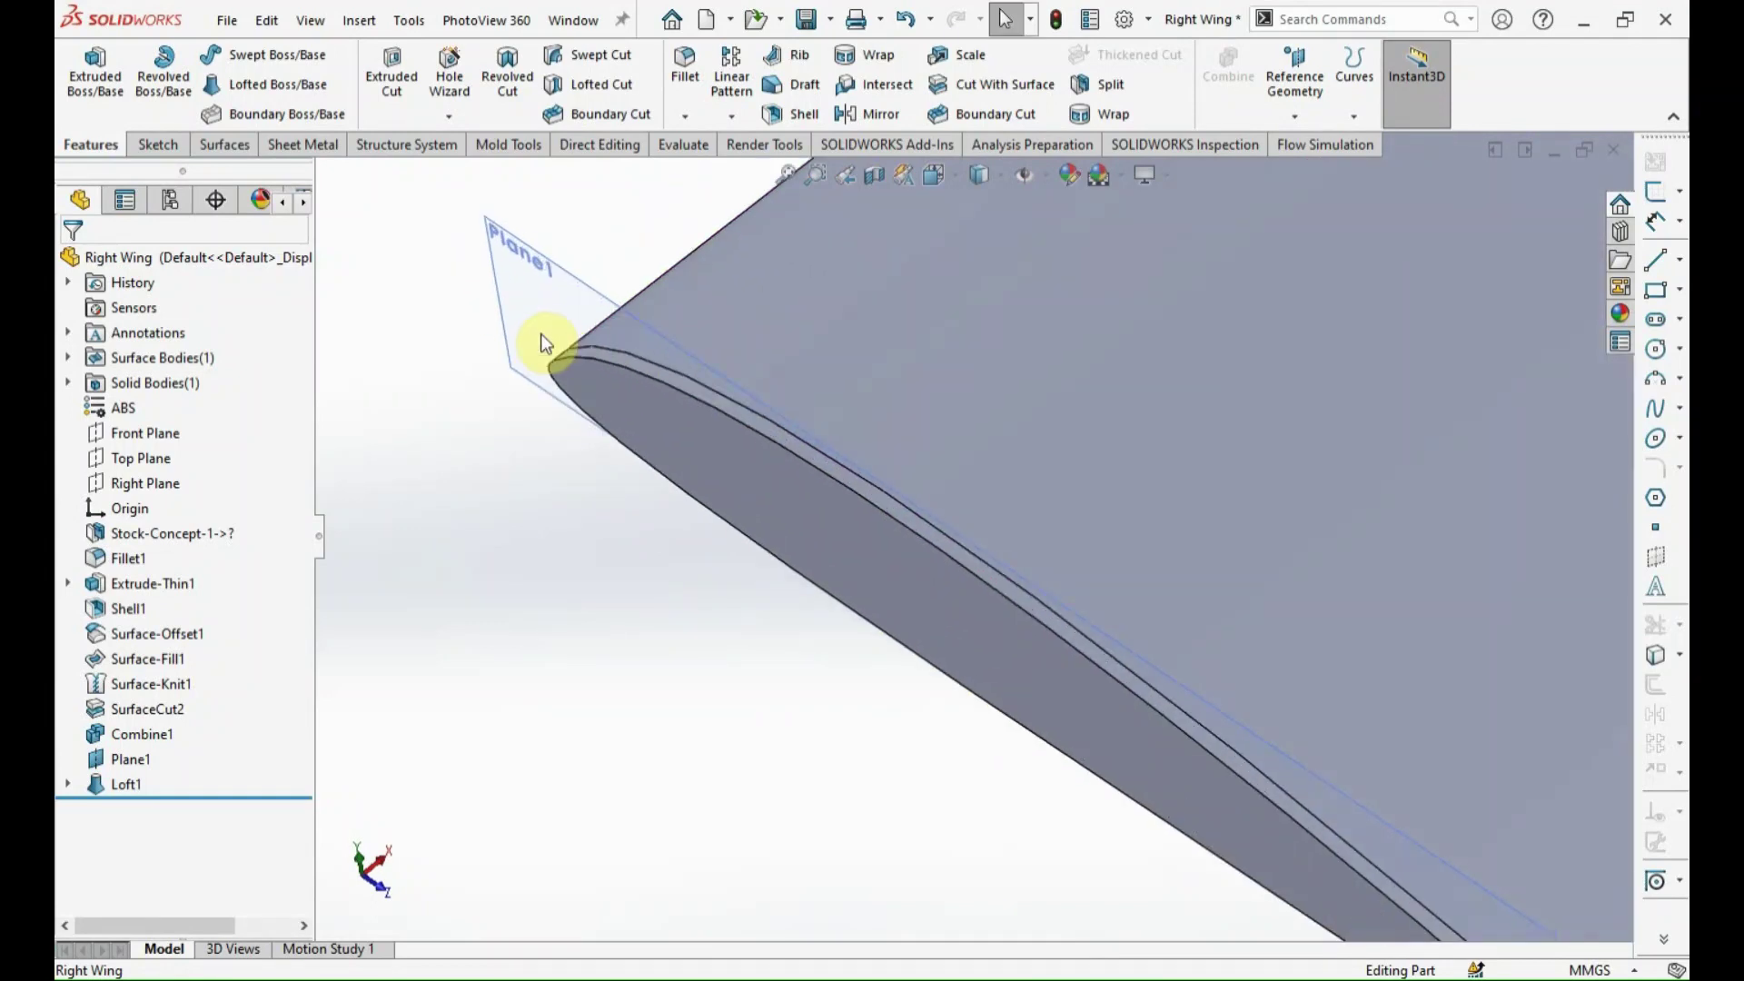
left_click(542, 343)
left_click(677, 270)
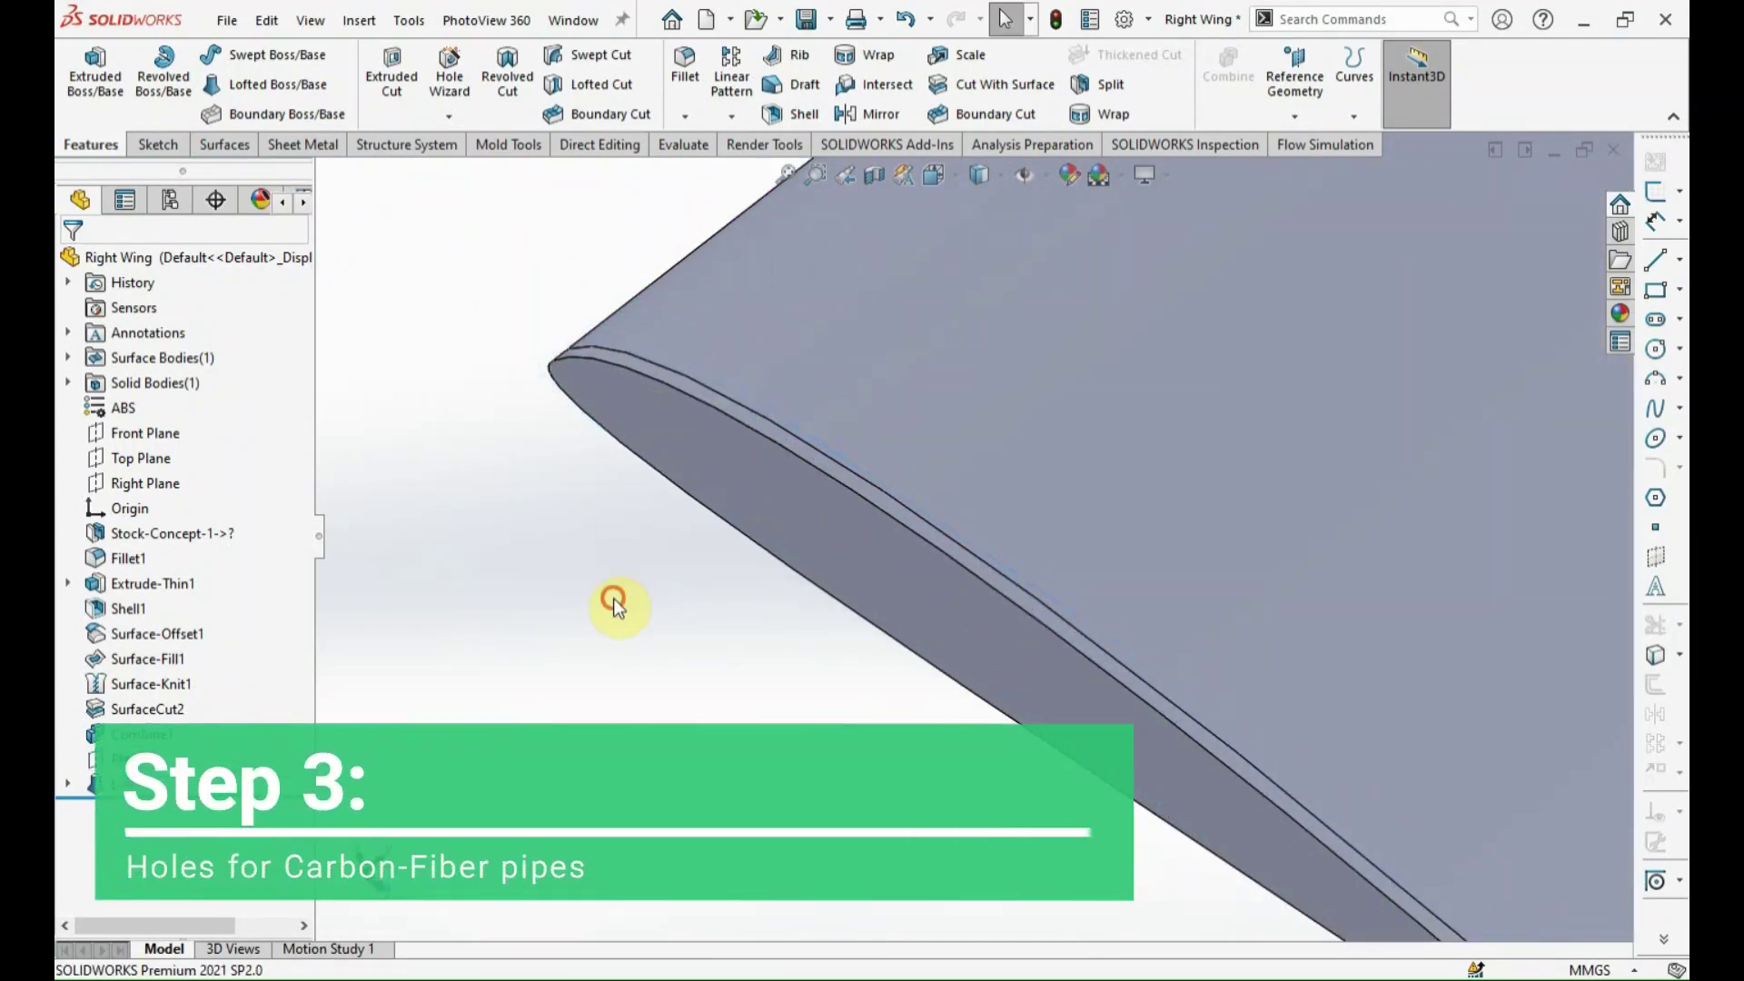
scroll(613, 598, "up", 3)
scroll(770, 670, "up", 3)
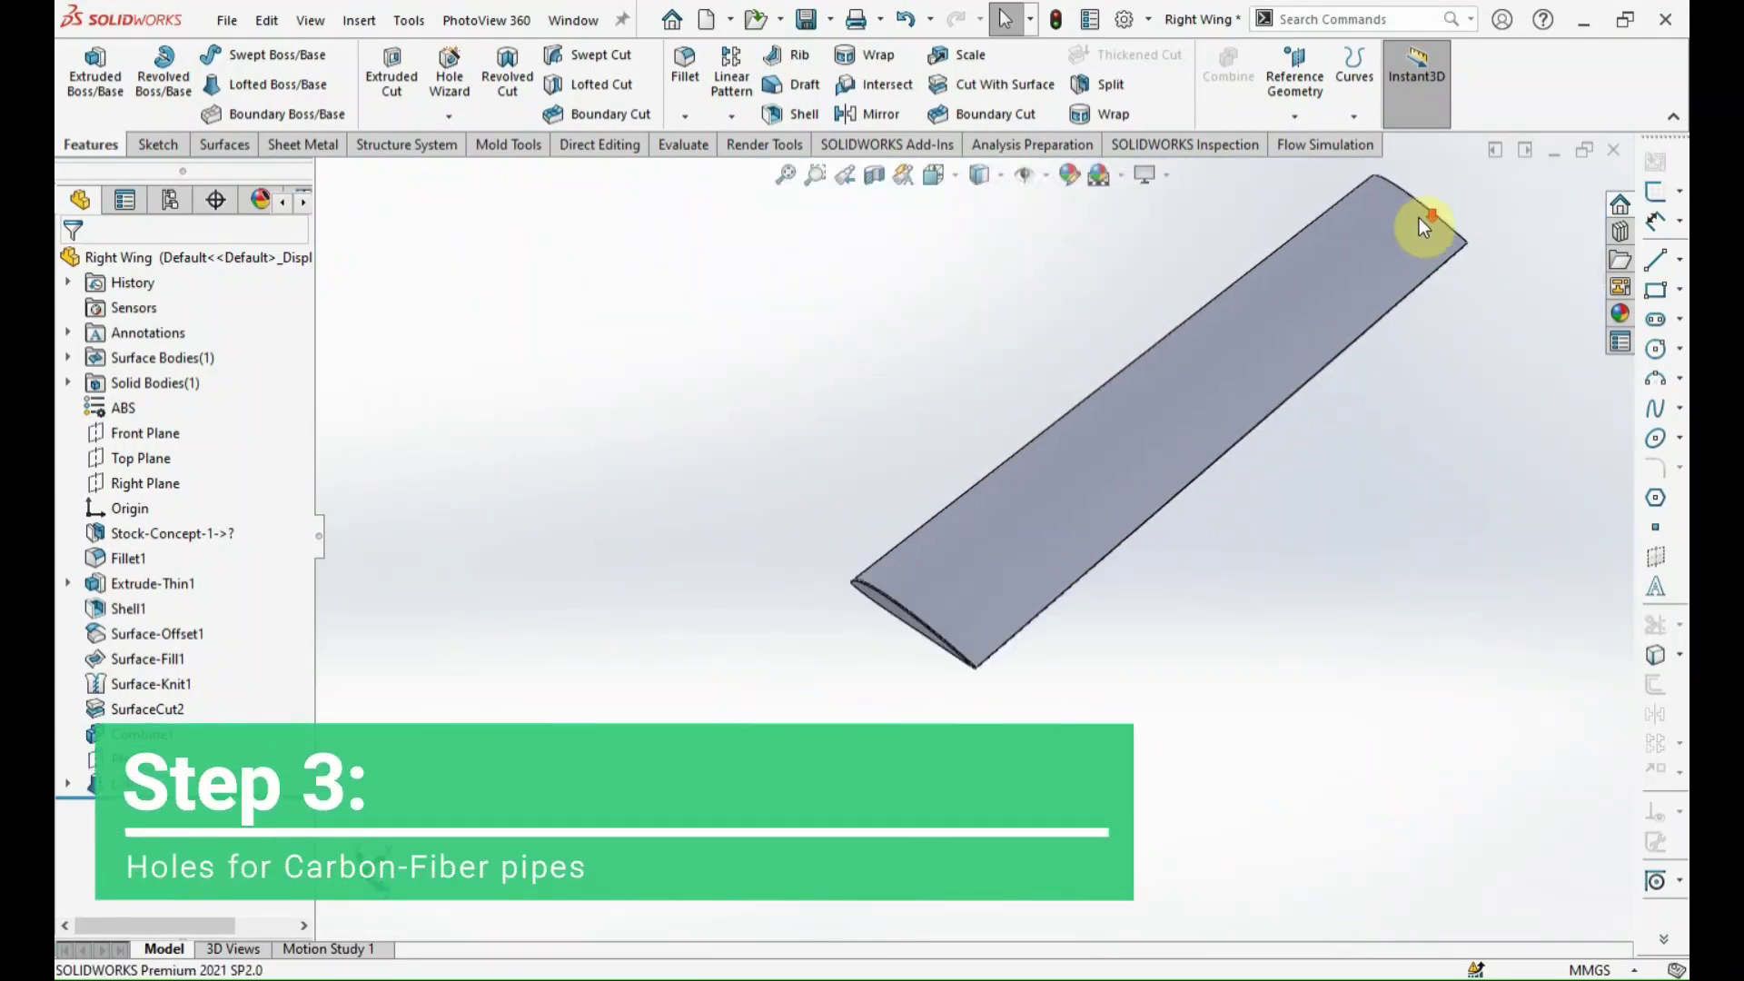
scroll(1418, 217, "down", 2)
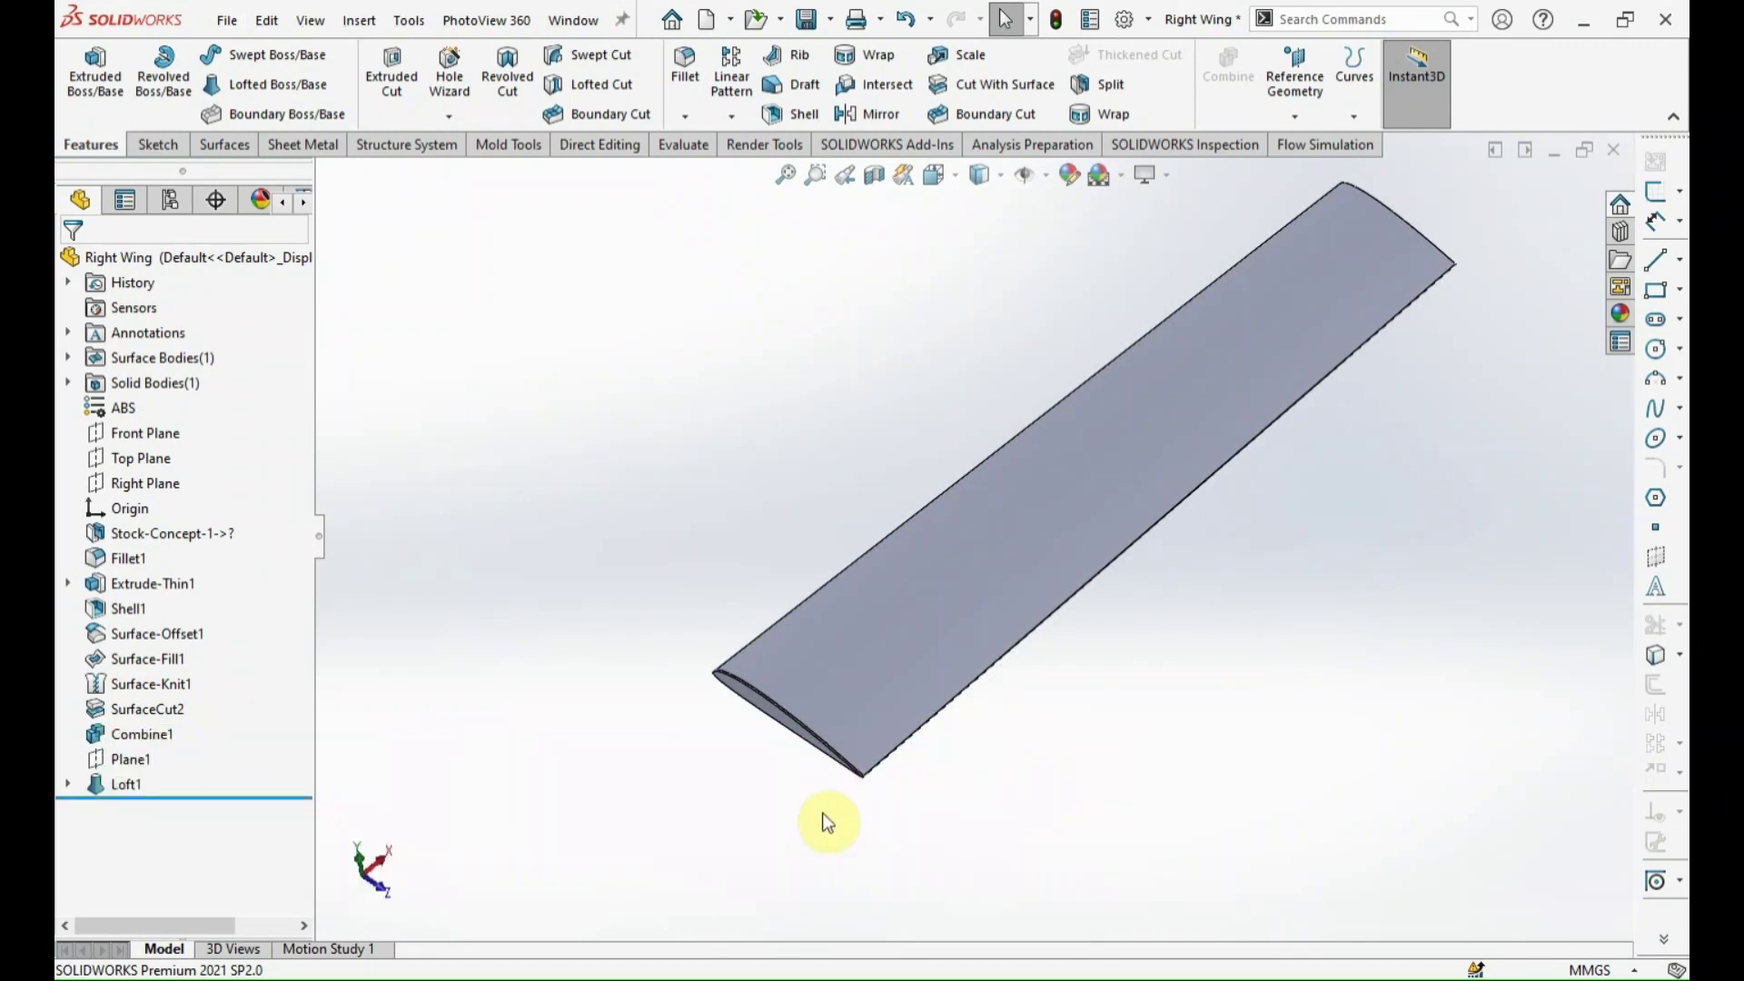
left_click(794, 723)
scroll(817, 672, "down", 5)
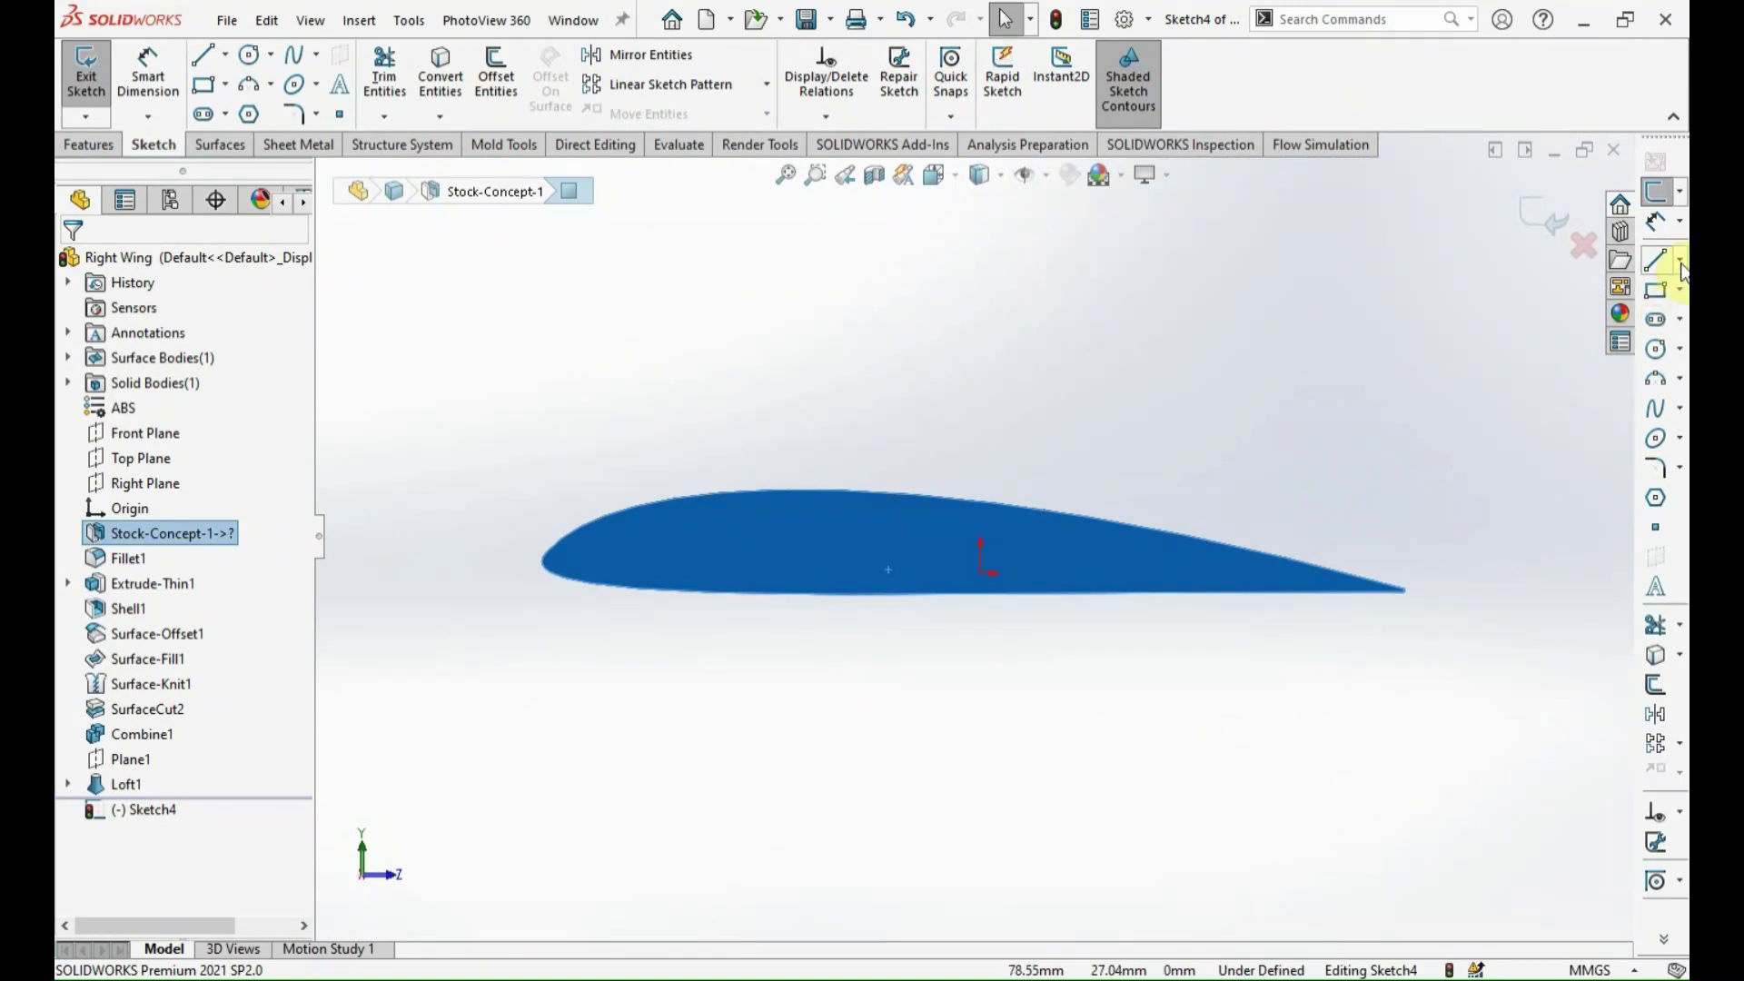
Draw two pipe-hole circles and make them equal with horizontally aligned centres.
left_click(1656, 348)
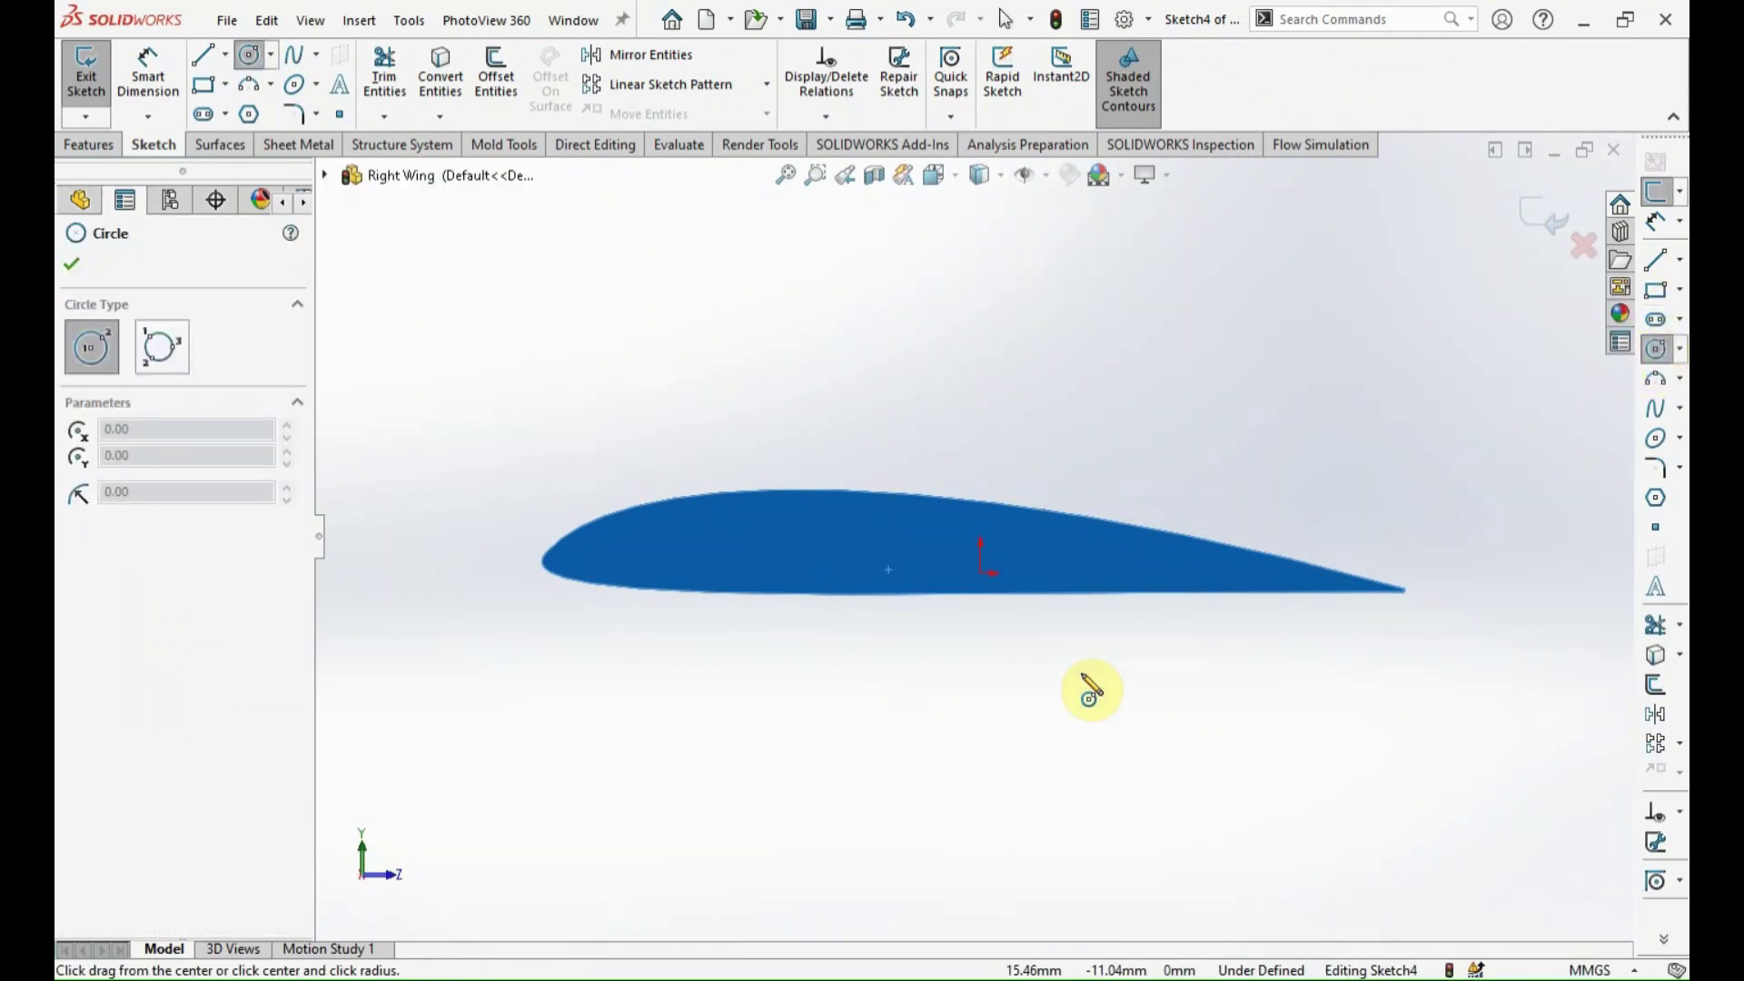
left_click(715, 561)
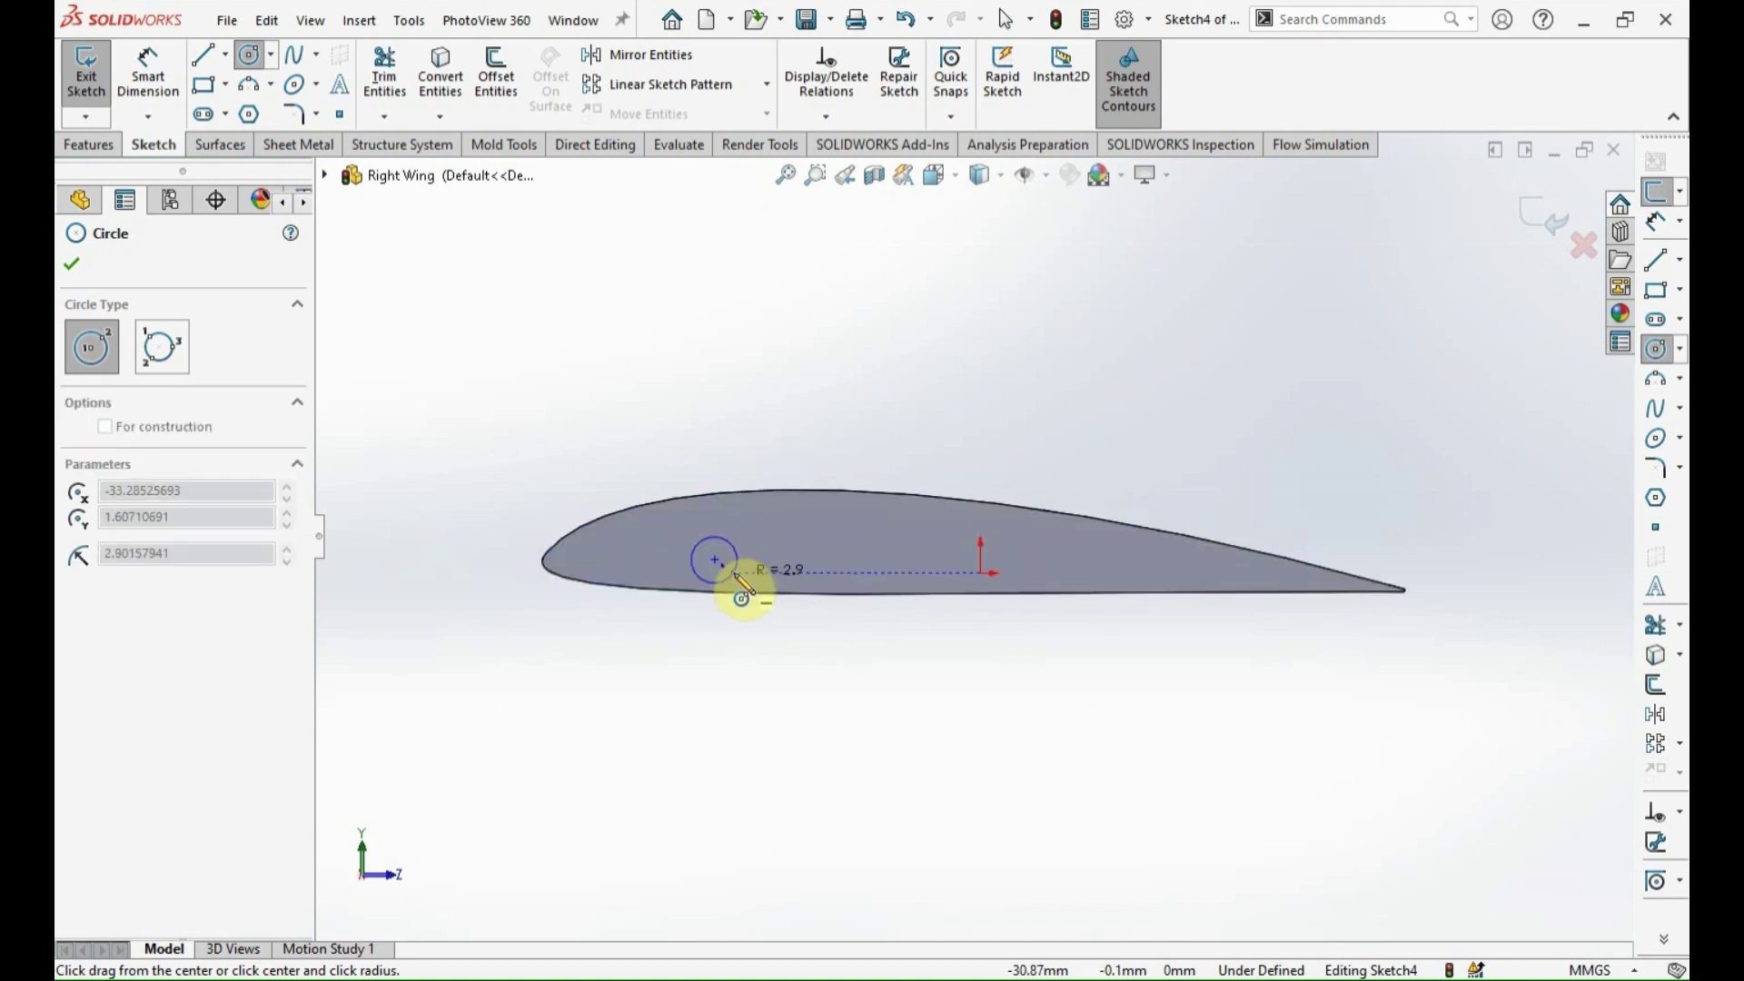
left_click(738, 563)
left_click(853, 561)
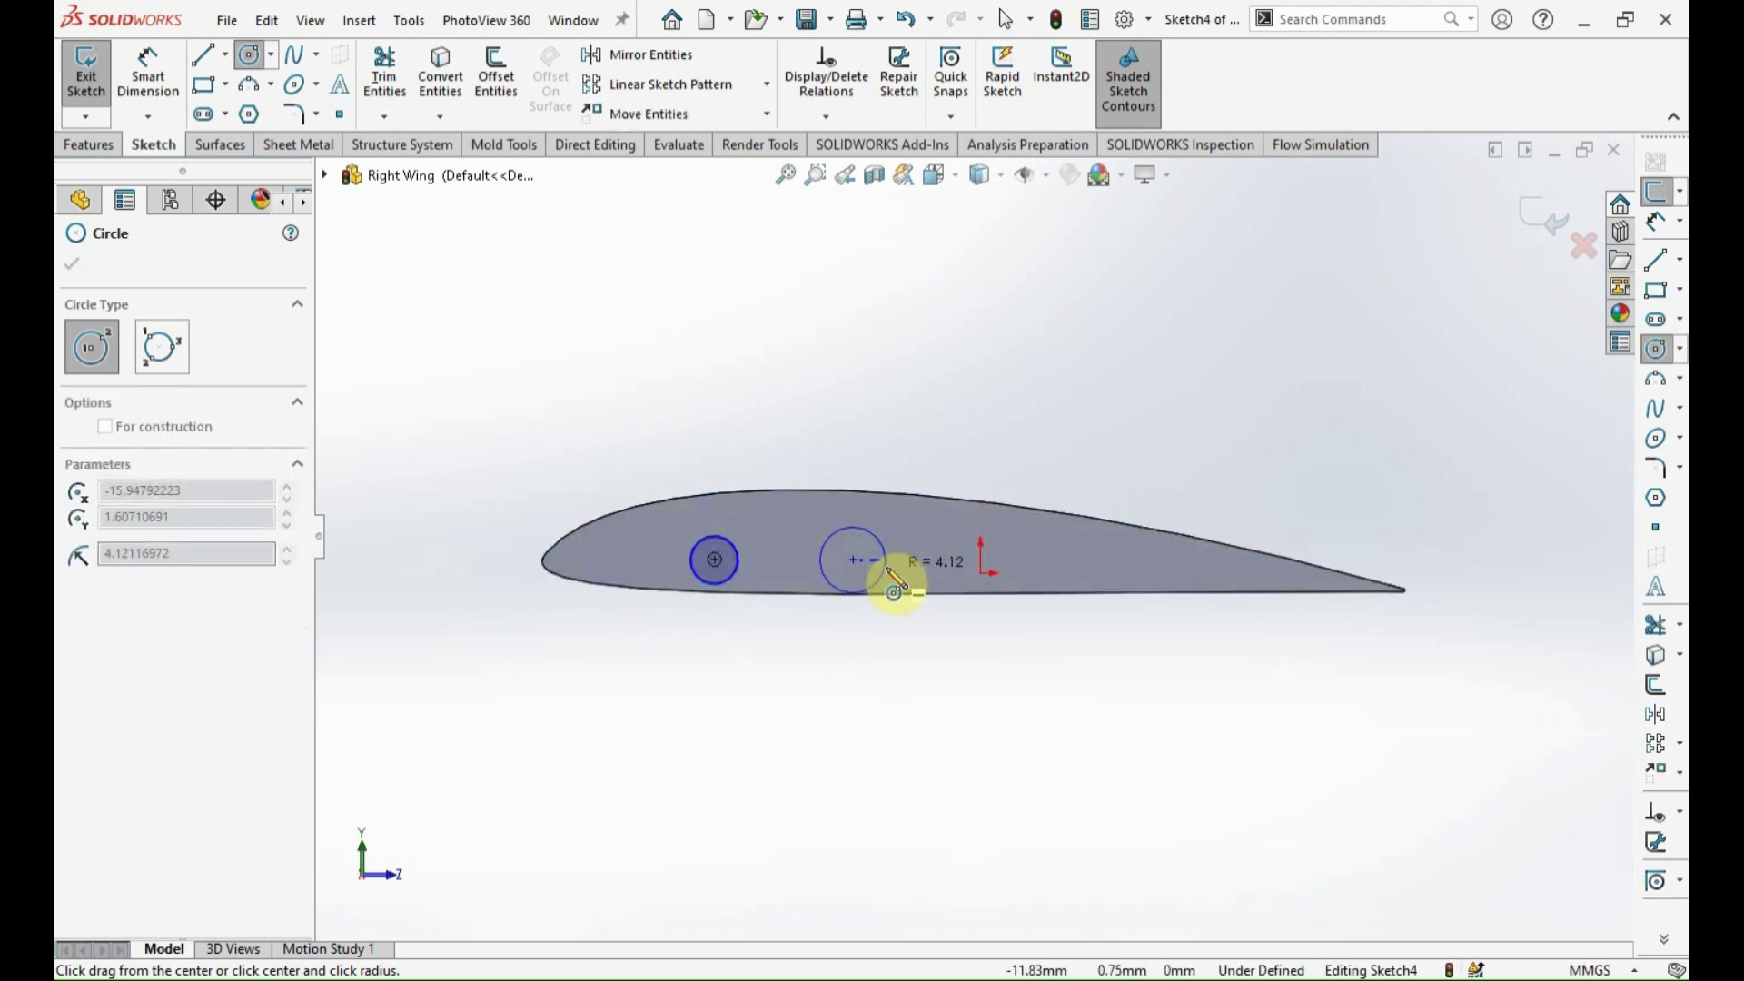
key("Escape")
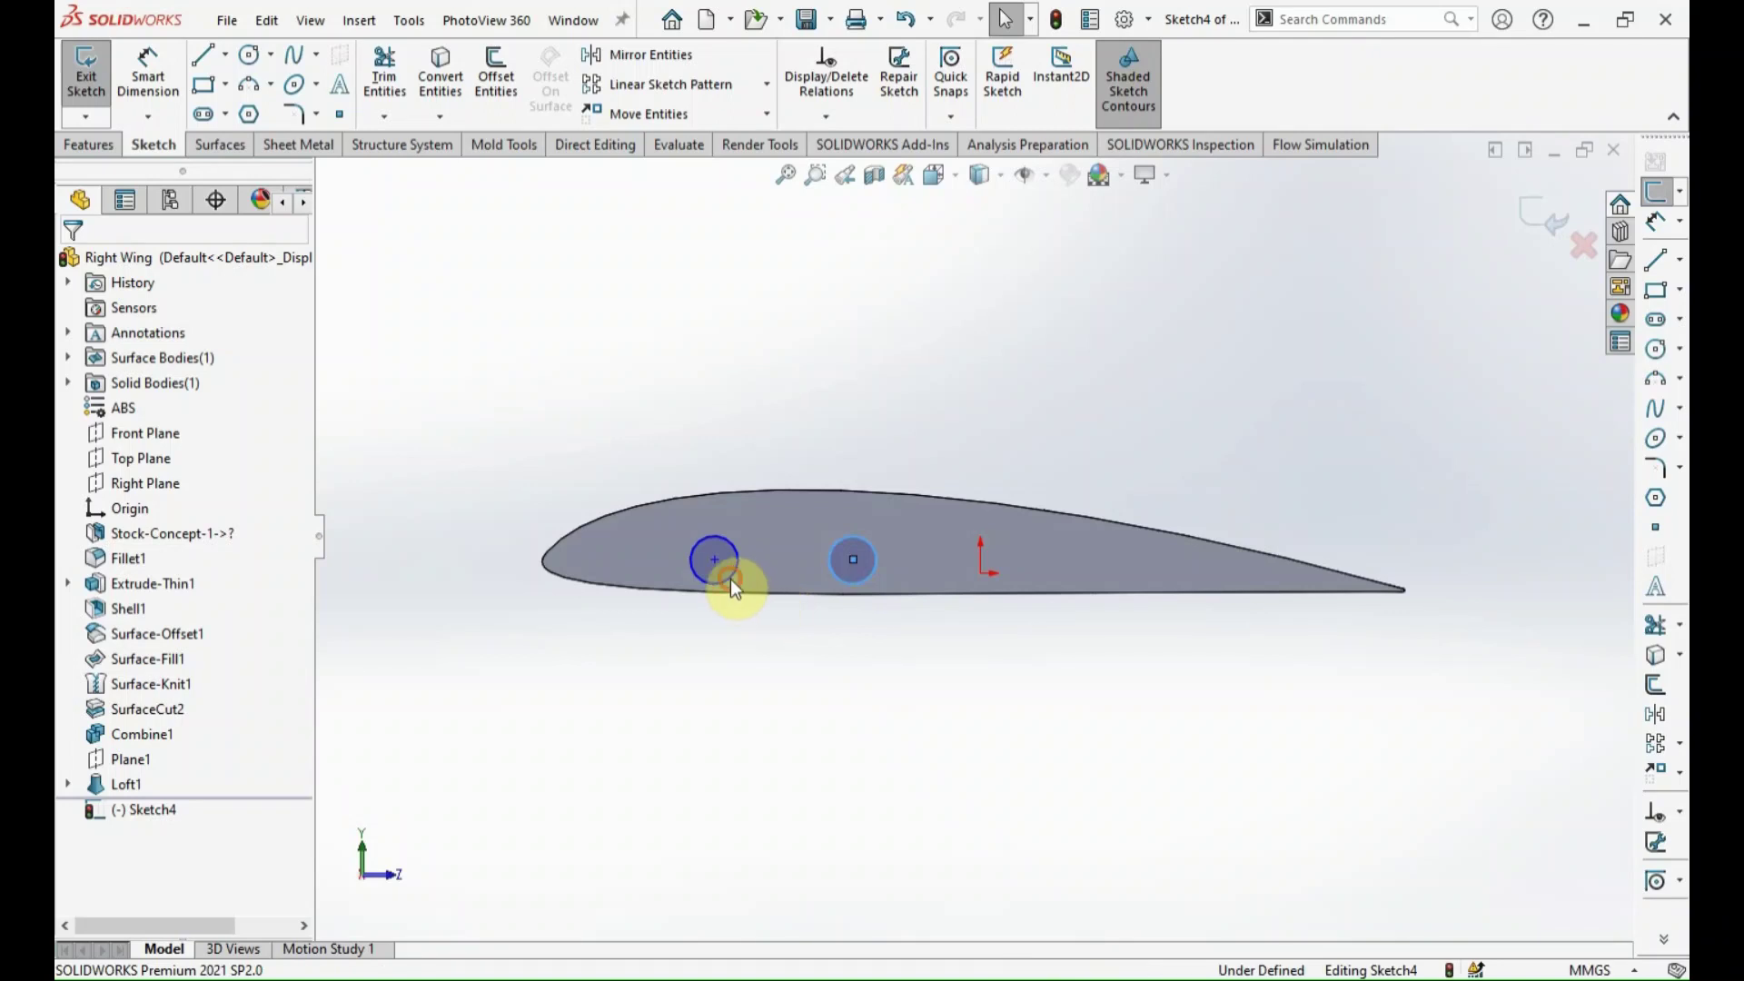
left_click(730, 579, "ctrl")
left_click(900, 478)
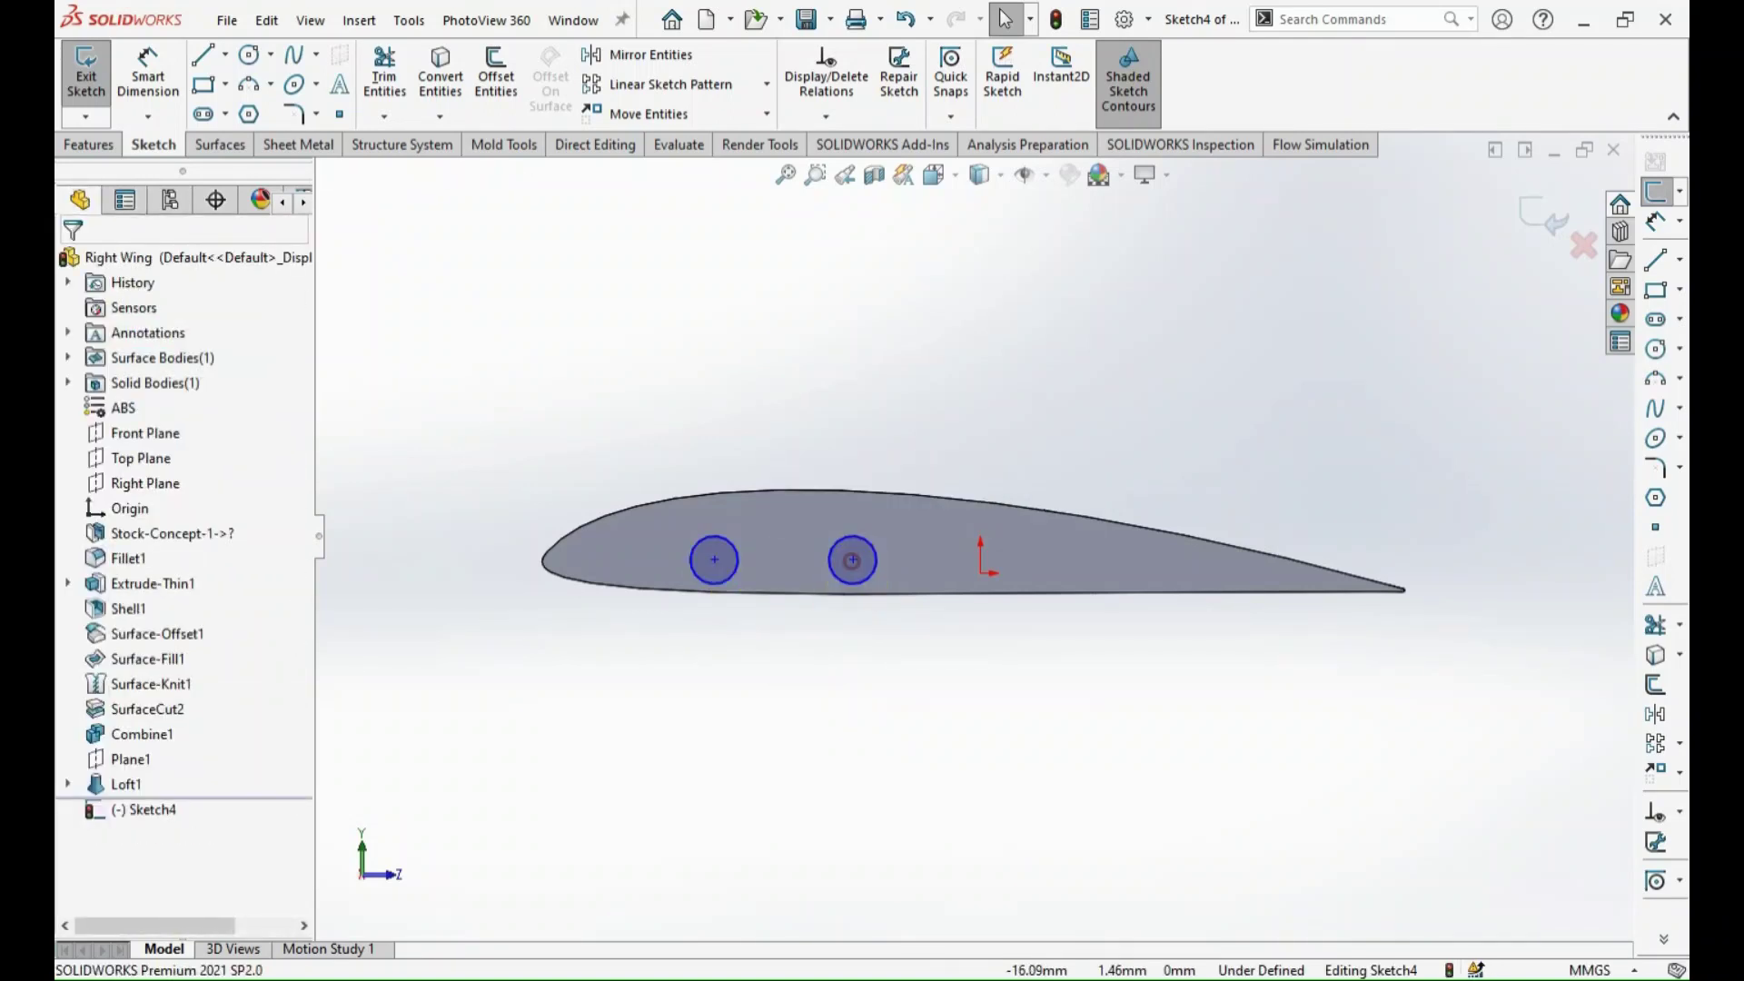
left_click(853, 560)
left_click(714, 560, "ctrl")
left_click(783, 457)
left_click(721, 696)
right_click_drag(721, 696, 739, 618)
Dimension the circle centres 25 mm apart and 26.40 mm from the edge vertex.
left_click(715, 560)
left_click(853, 561)
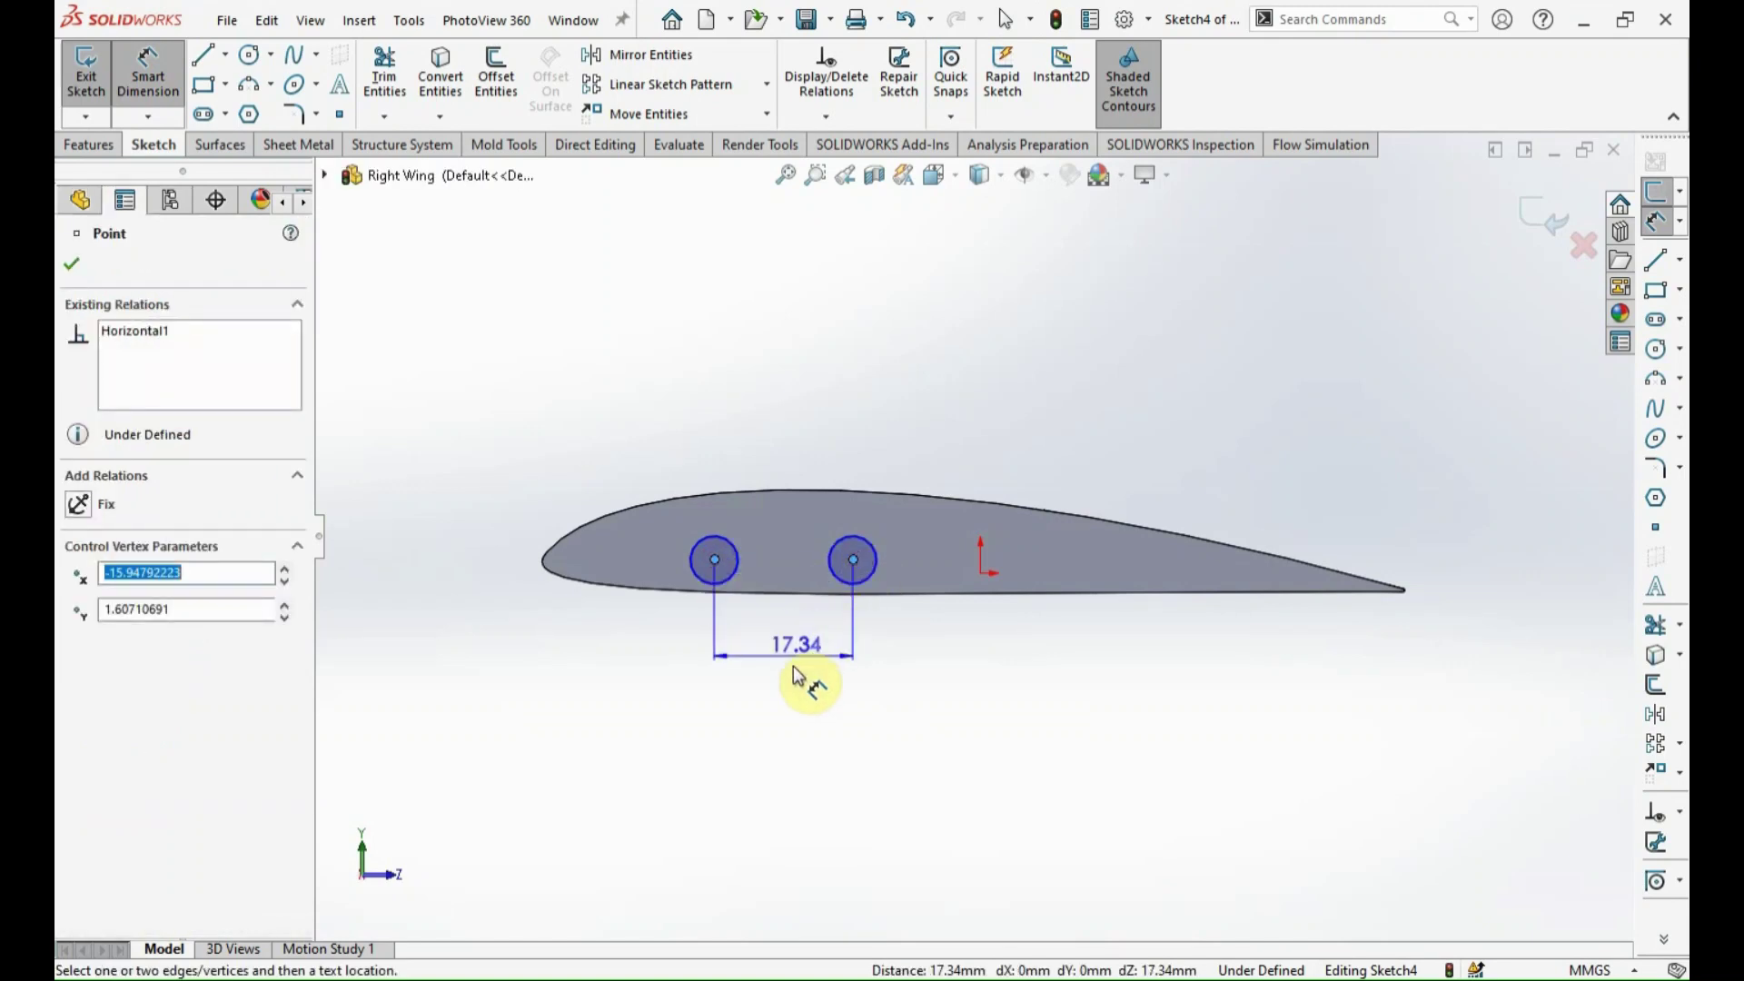
left_click(789, 680)
type("25")
key("Return")
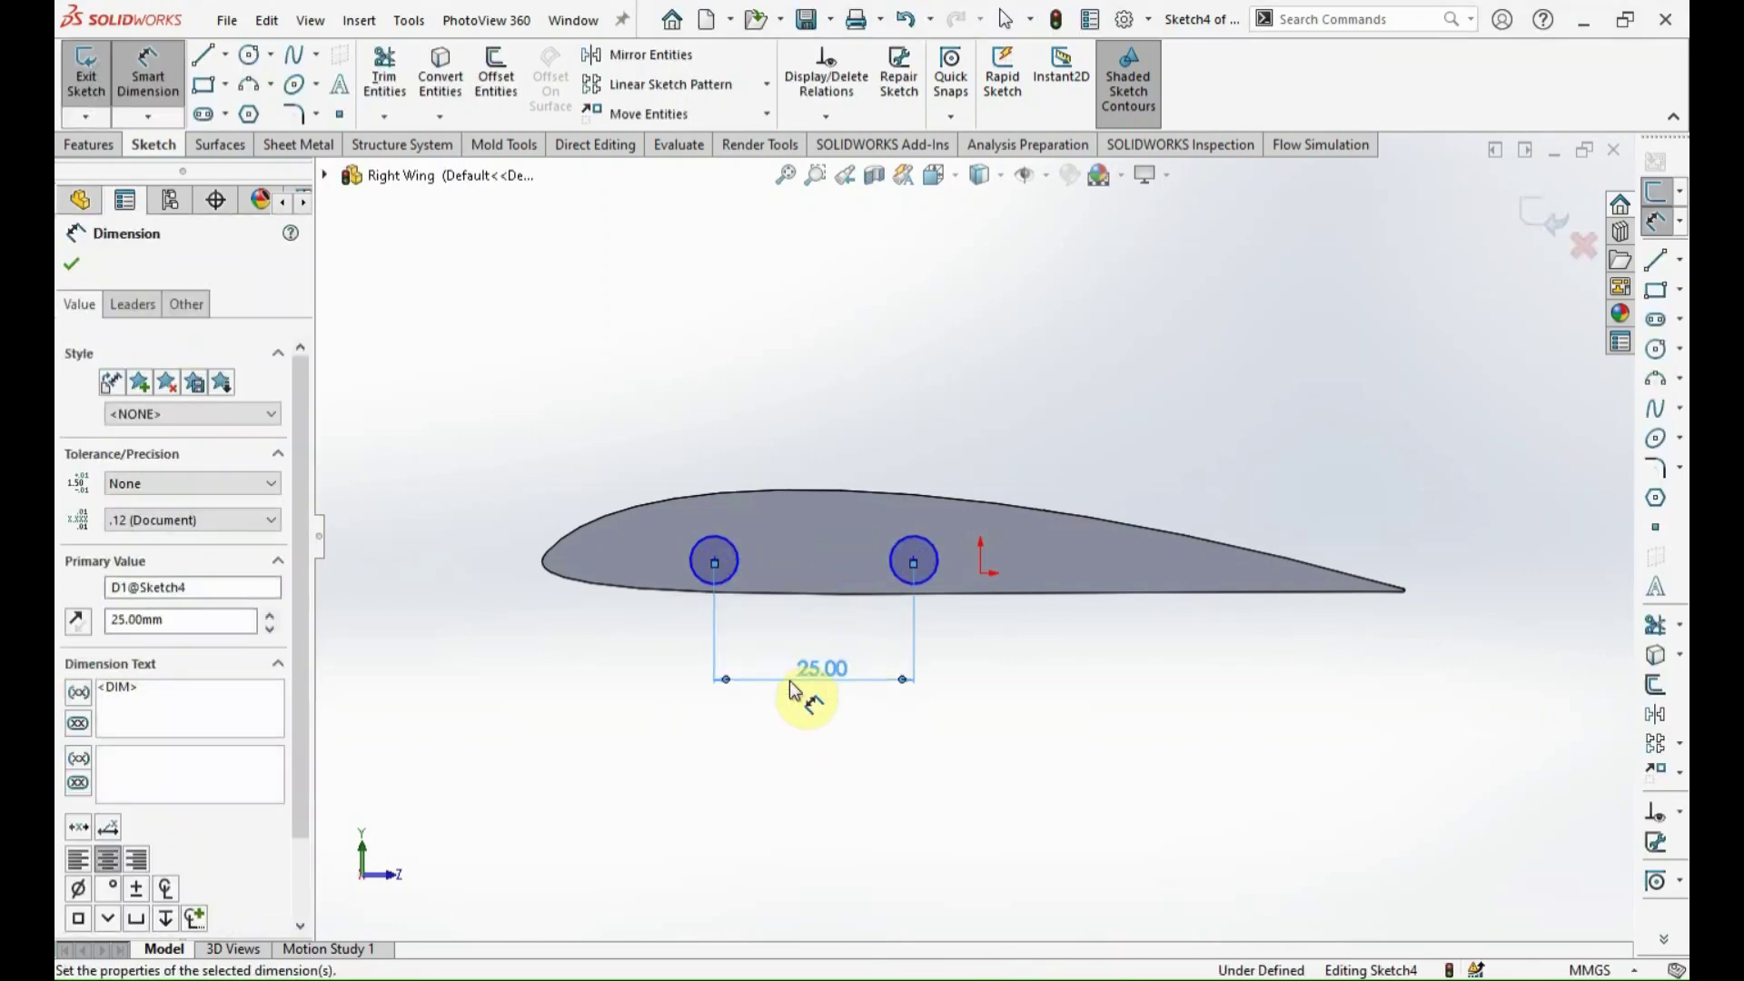
middle_click_drag(574, 542, 756, 564)
left_click(760, 555)
left_click(928, 562)
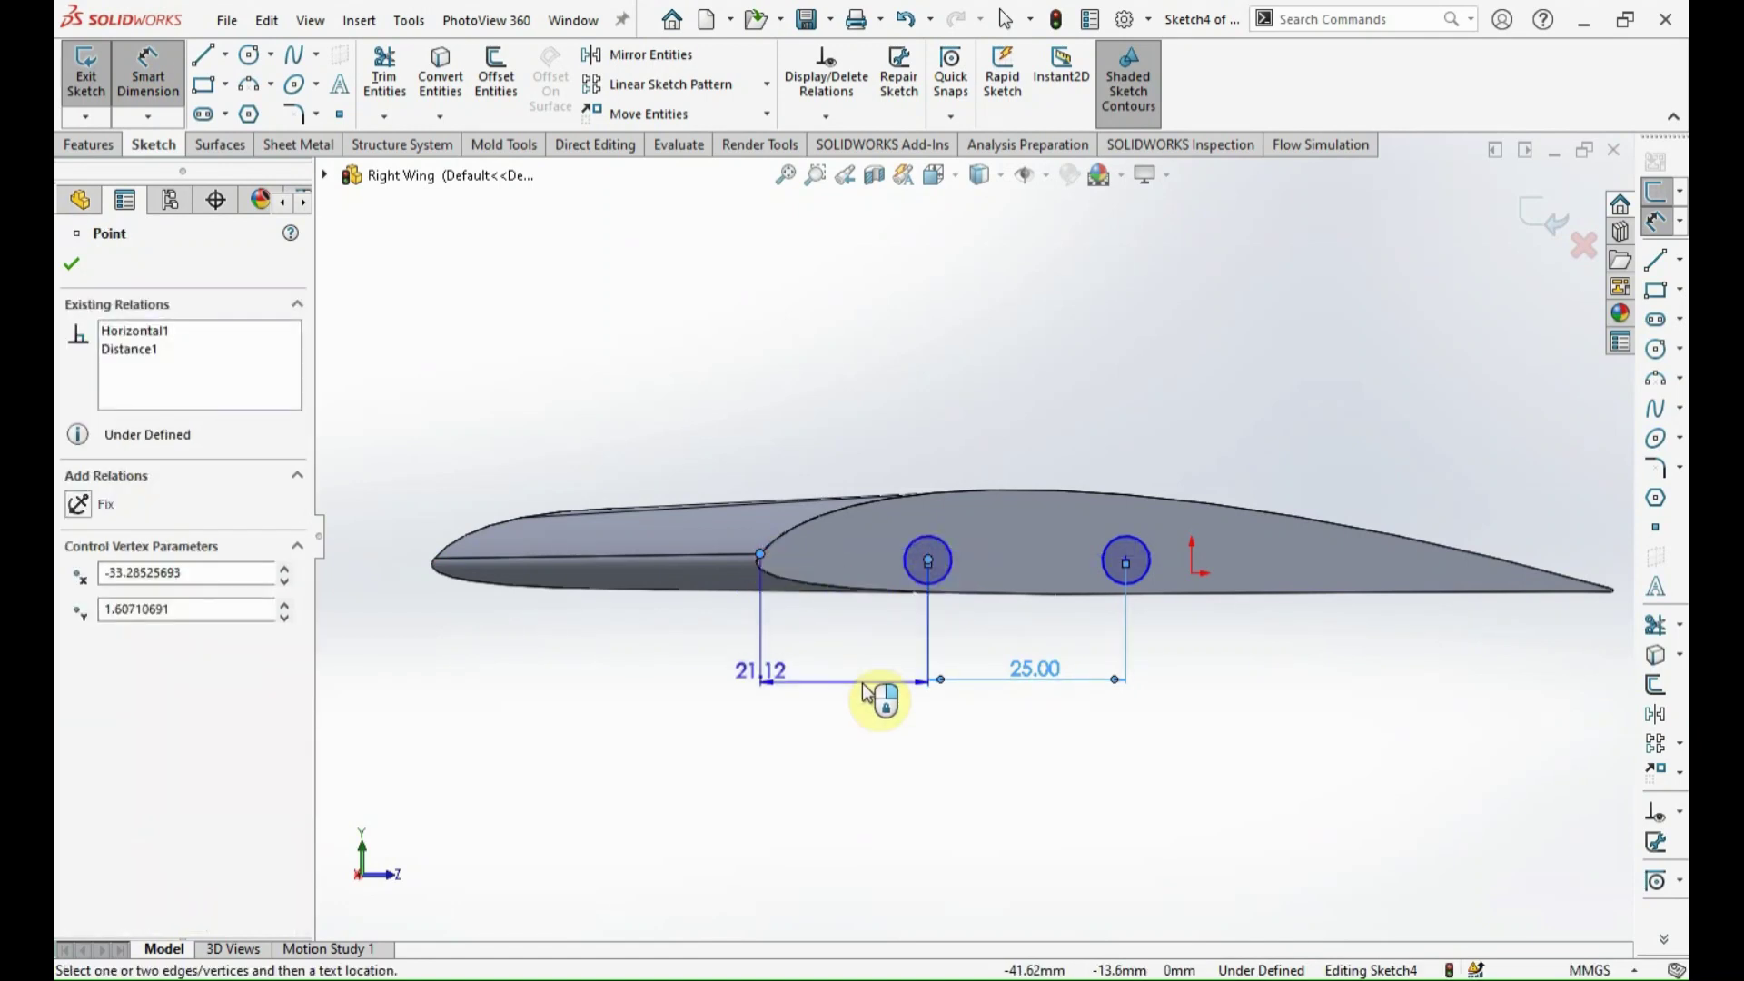
left_click(863, 690)
type("26.")
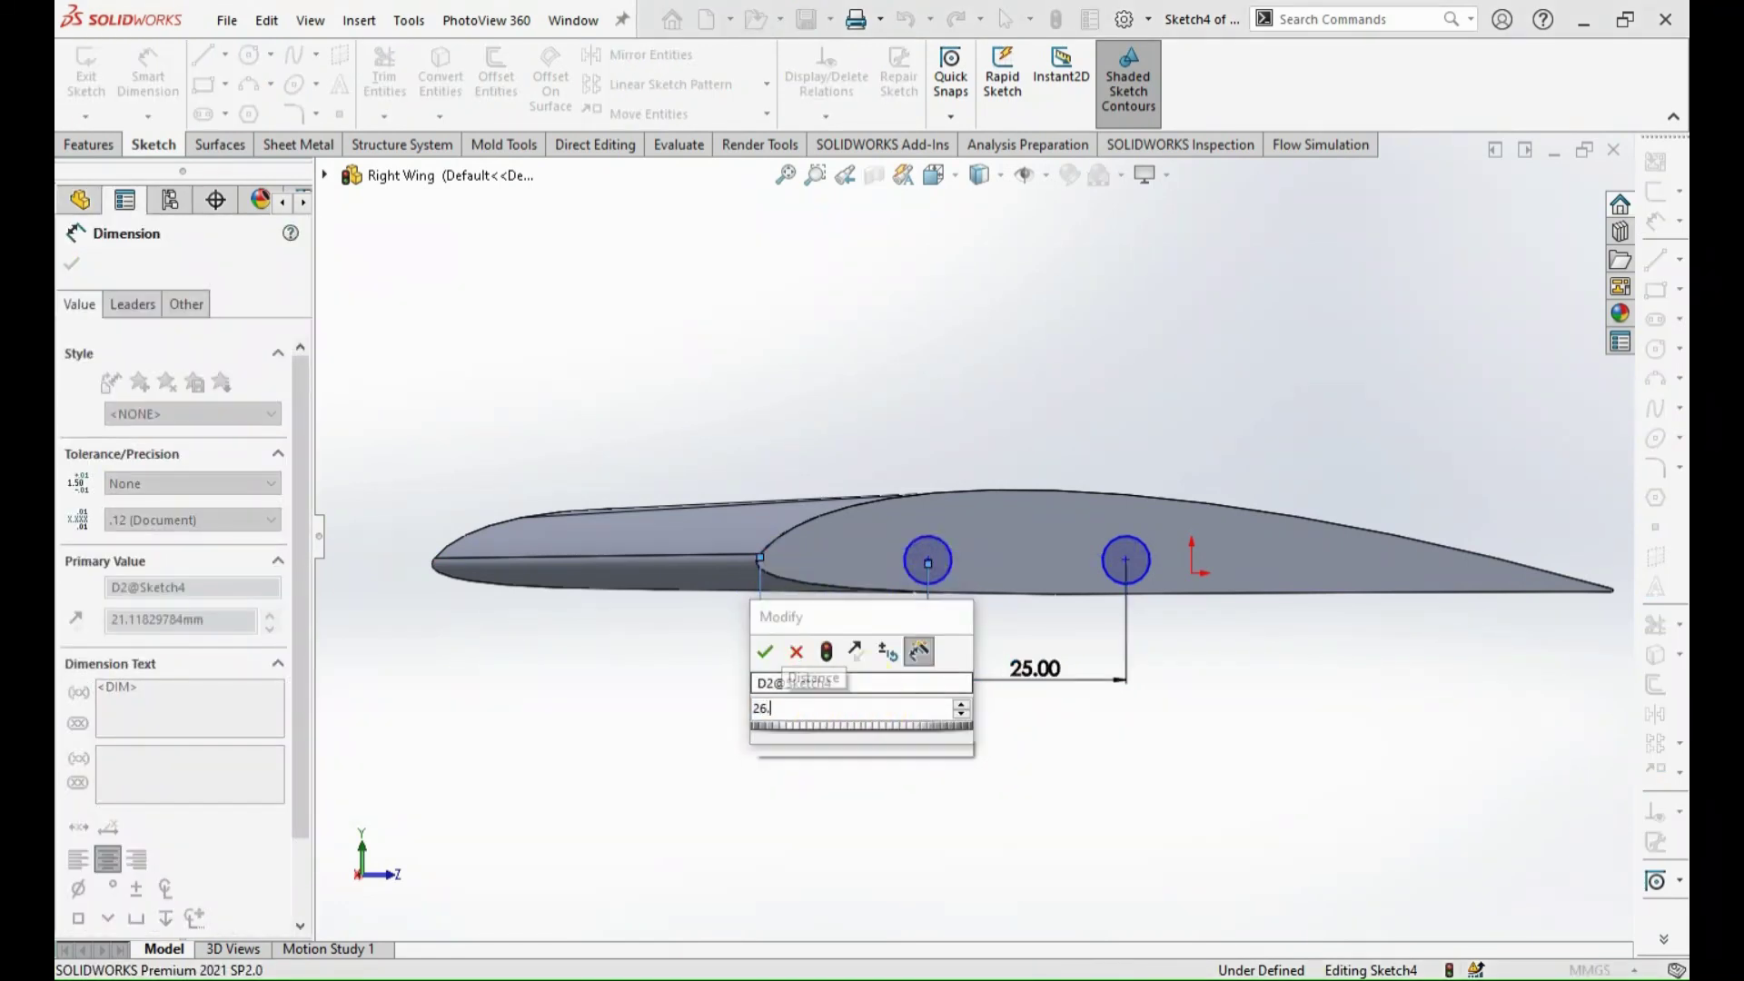
type("4")
key("Return")
Add the 0.13 mm vertical offset from the vertex and the Ø6.50 circle diameter.
left_click(760, 556)
left_click(970, 563)
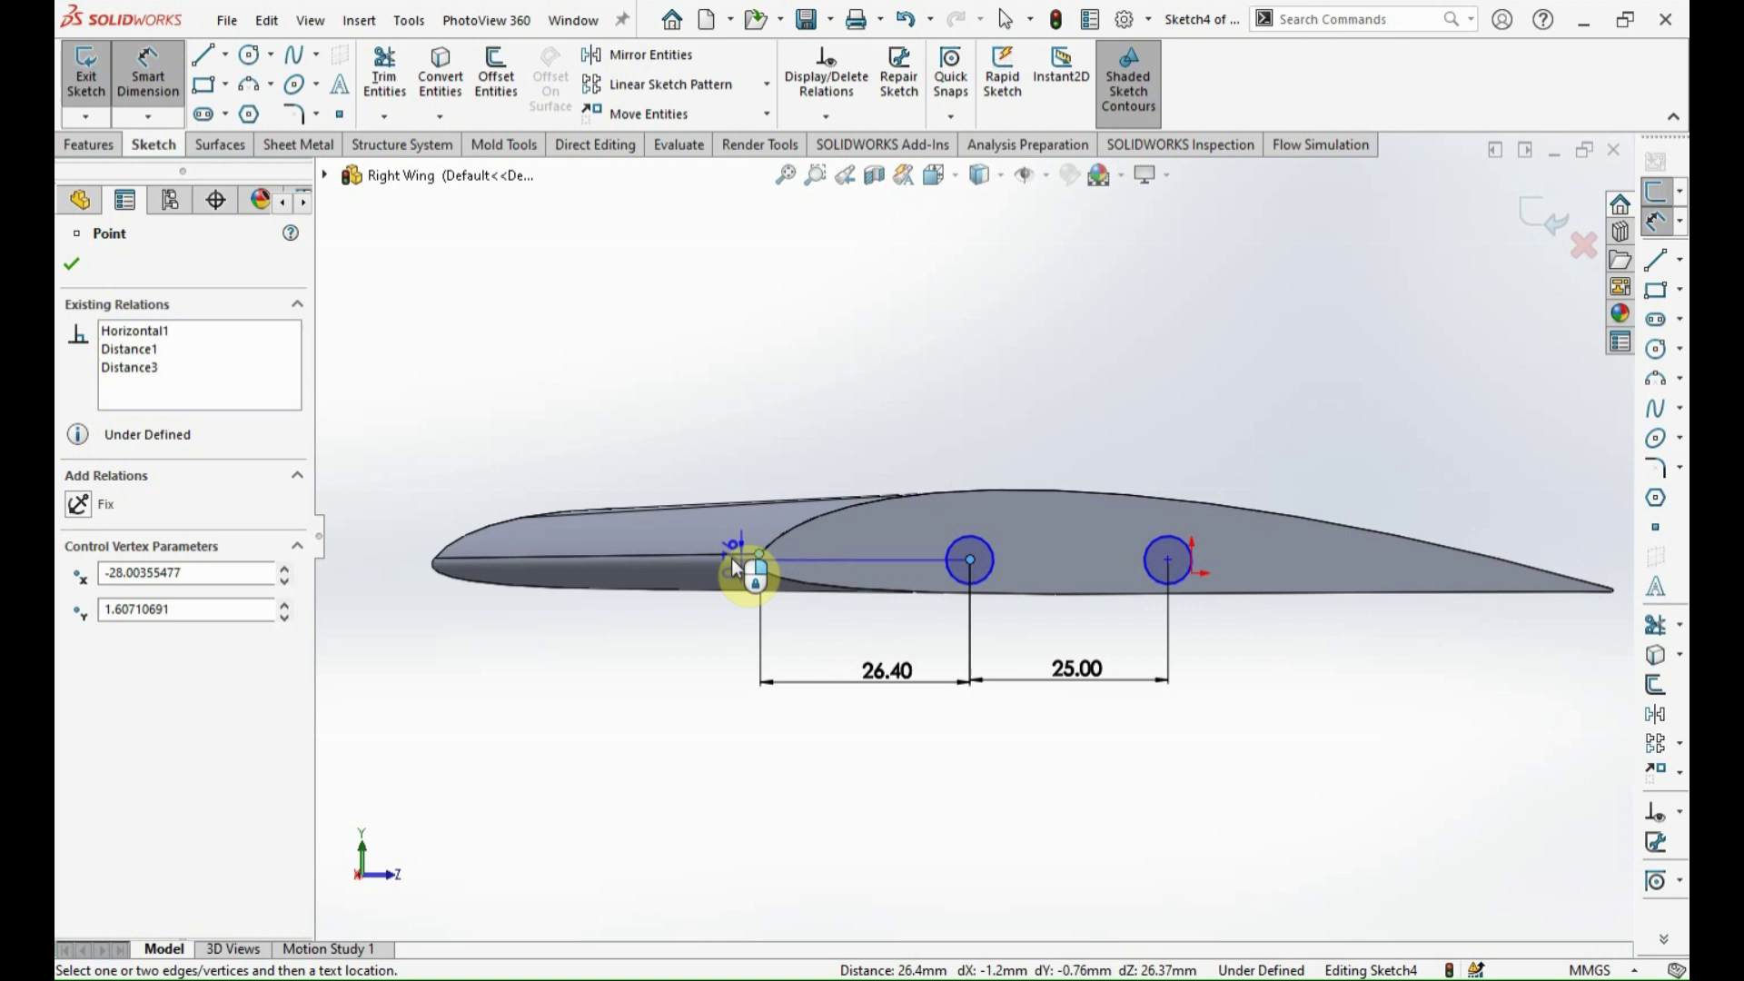
left_click(723, 558)
type("0.13")
key("Return")
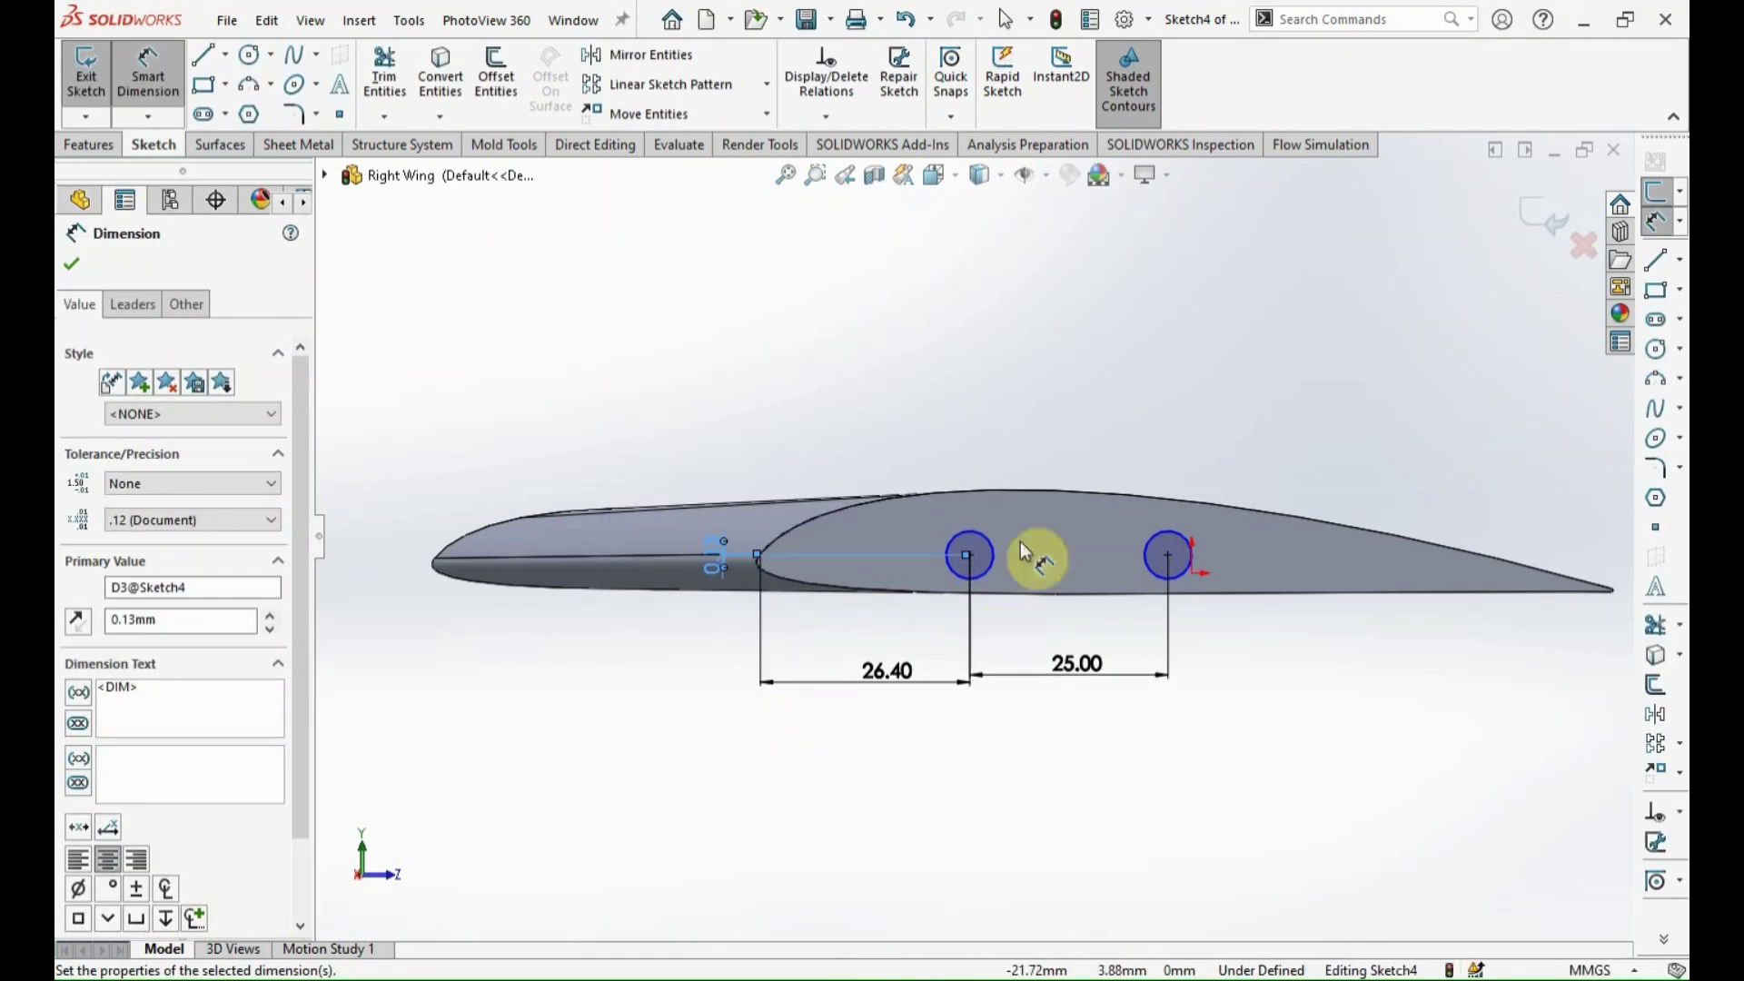
left_click(979, 539)
left_click(972, 456)
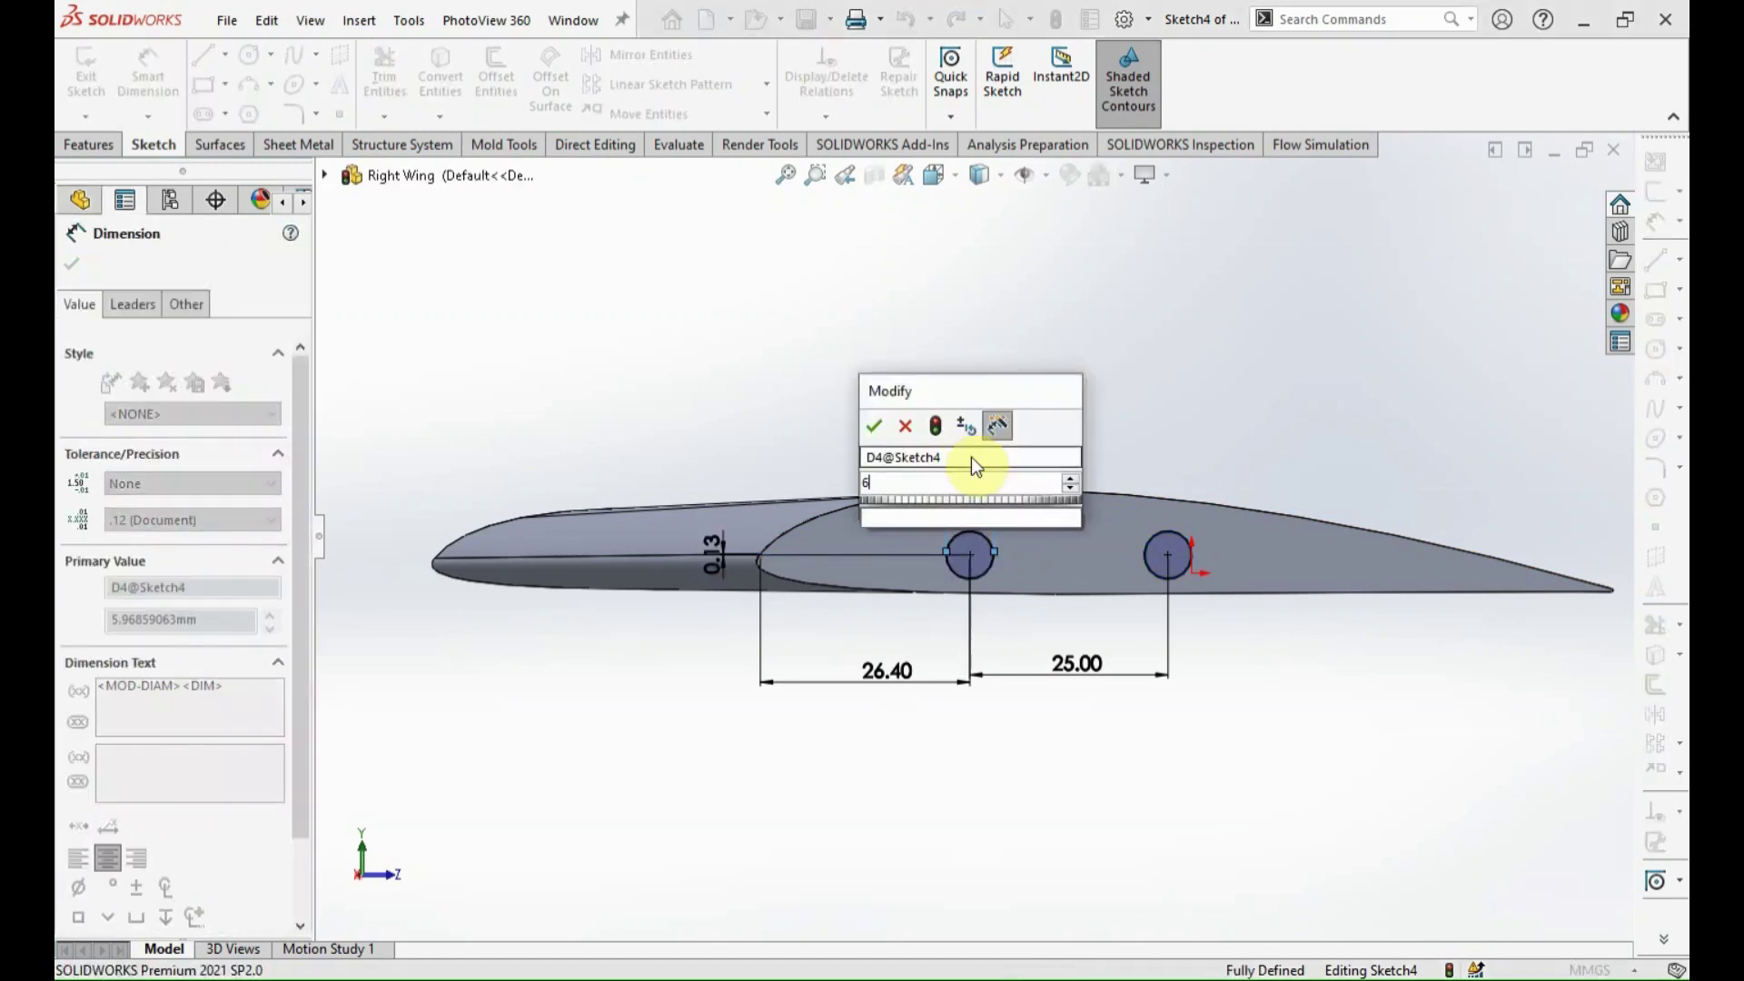
key("Return")
type("6.5")
key("Return")
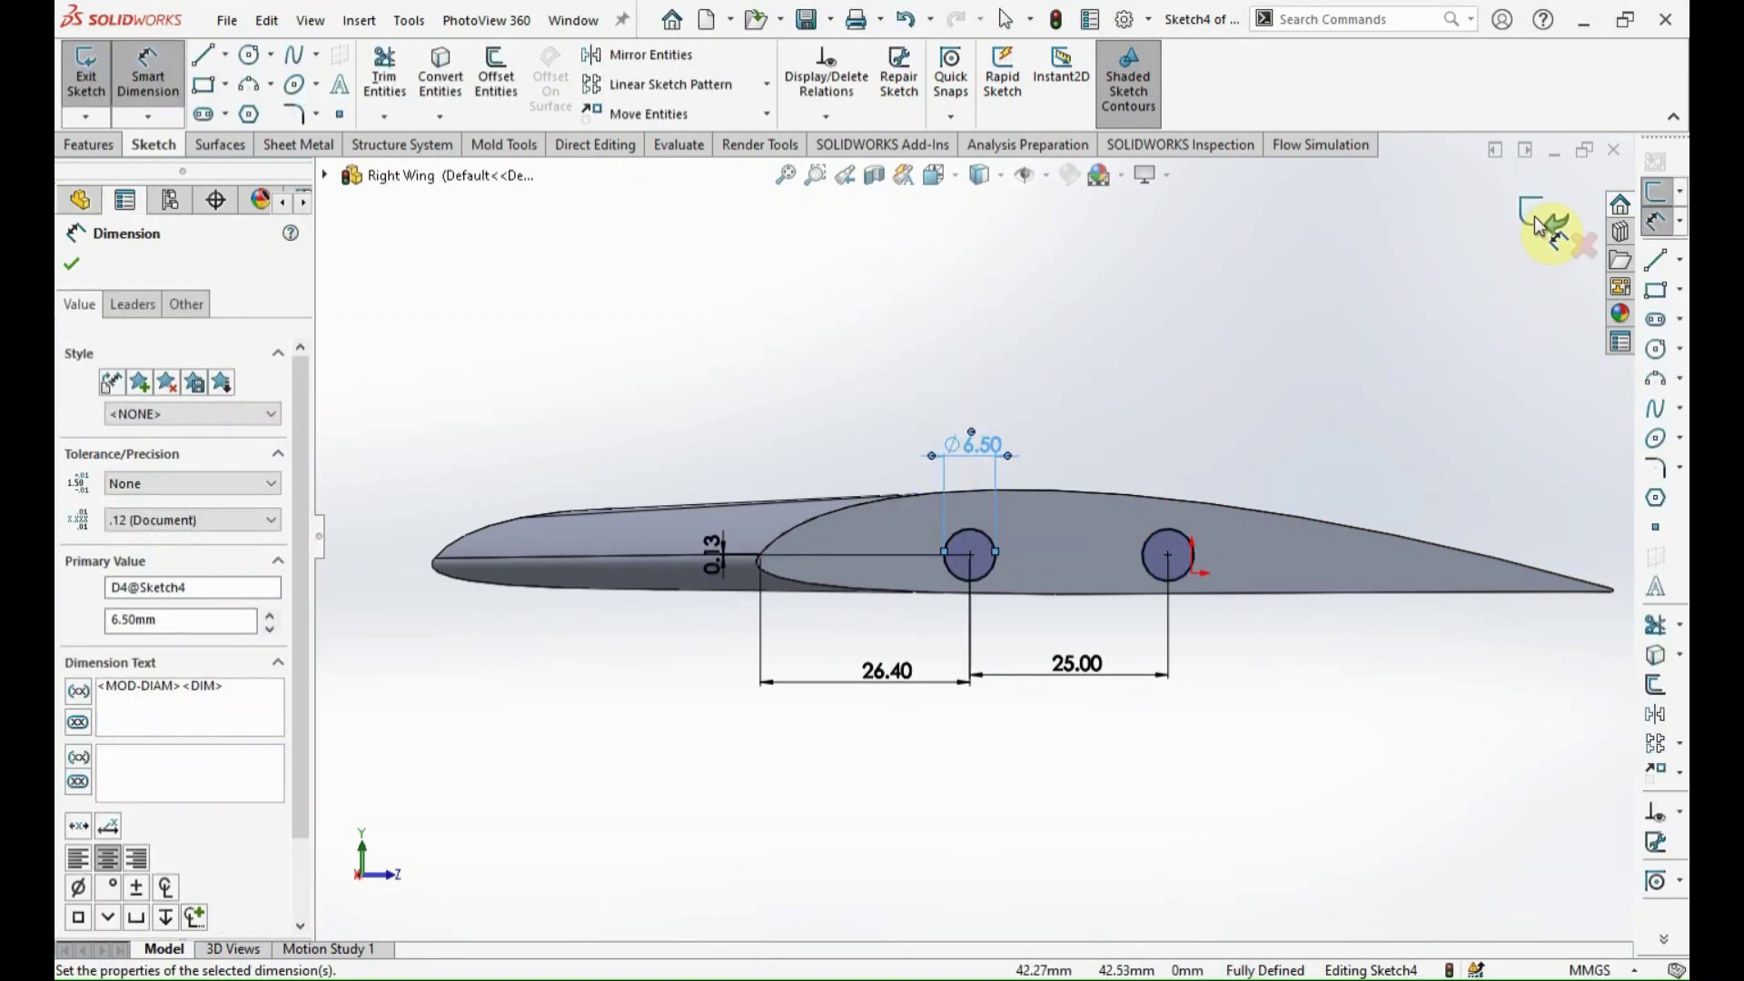
left_click(117, 141)
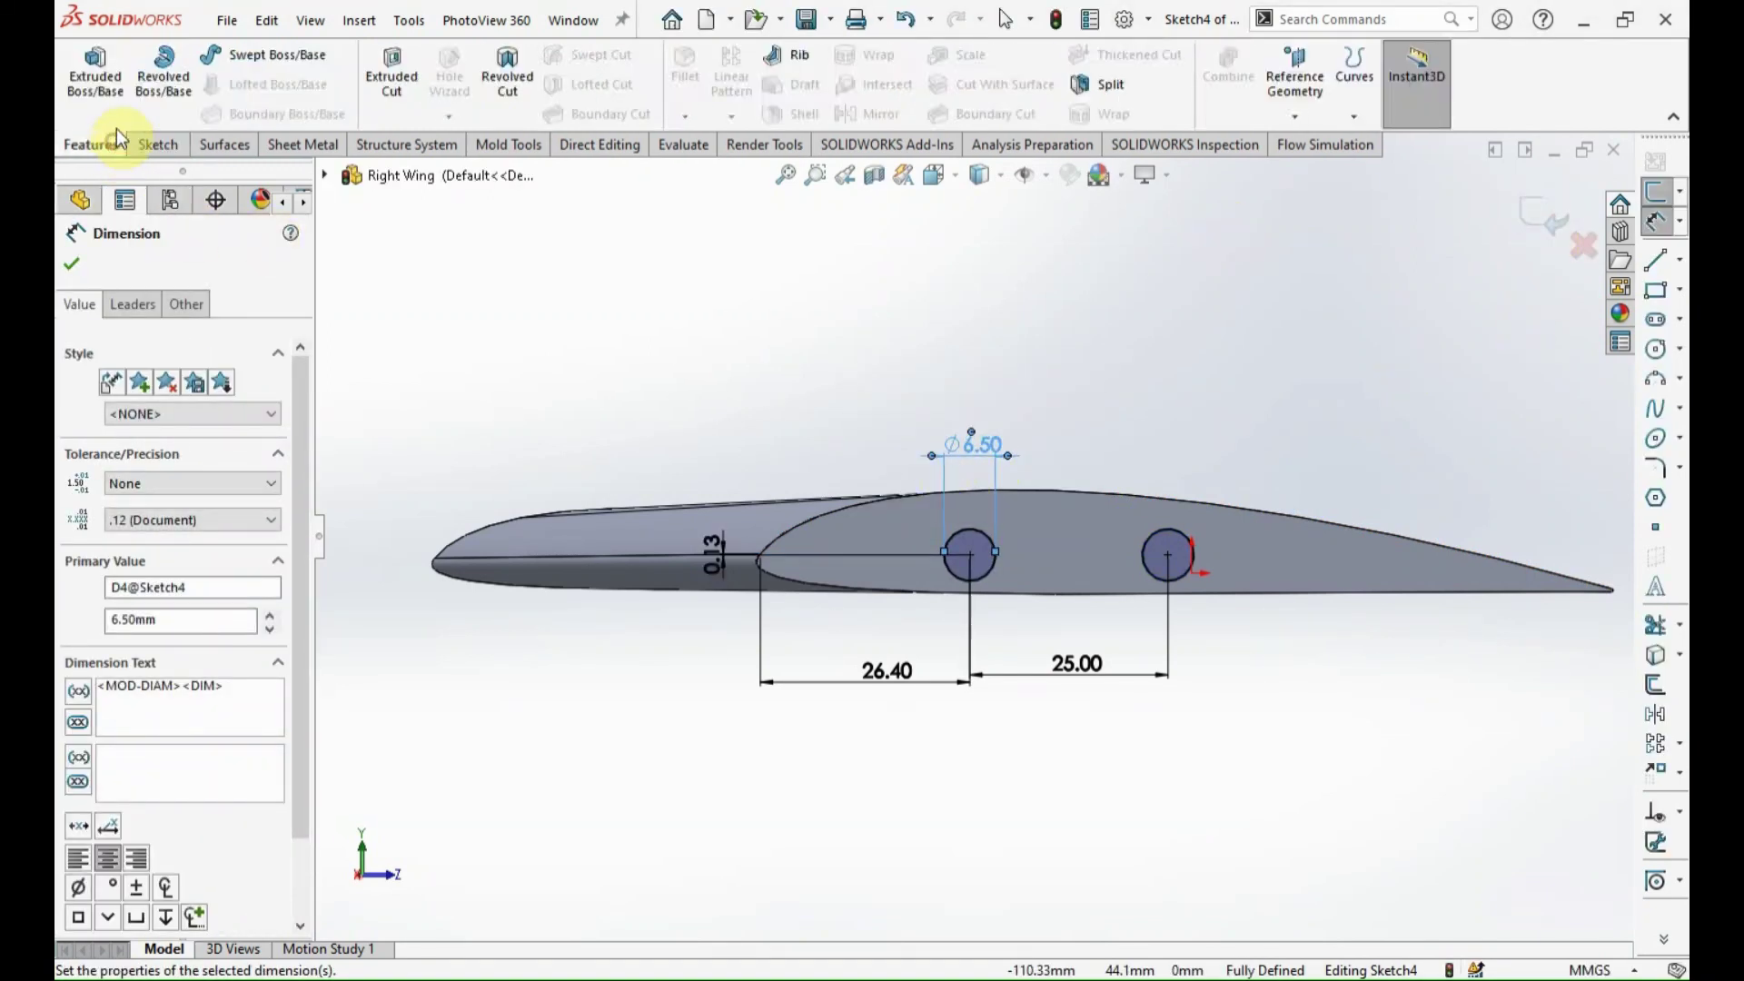
Extruded Cut the two Ø6.50 circles Through All, creating Cut-Extrude1.
left_click(378, 84)
left_click(221, 403)
left_click(196, 421)
left_click(75, 267)
scroll(646, 756, "up", 3)
mouse_move(1338, 297)
middle_mouse_down()
mouse_move(950, 549)
mouse_move(1042, 479)
middle_mouse_up()
scroll(1043, 479, "down", 2)
mouse_move(802, 699)
middle_mouse_down()
mouse_move(880, 589)
mouse_move(862, 607)
mouse_move(798, 706)
mouse_move(923, 577)
mouse_move(732, 612)
mouse_move(1363, 592)
mouse_move(1226, 591)
middle_mouse_up()
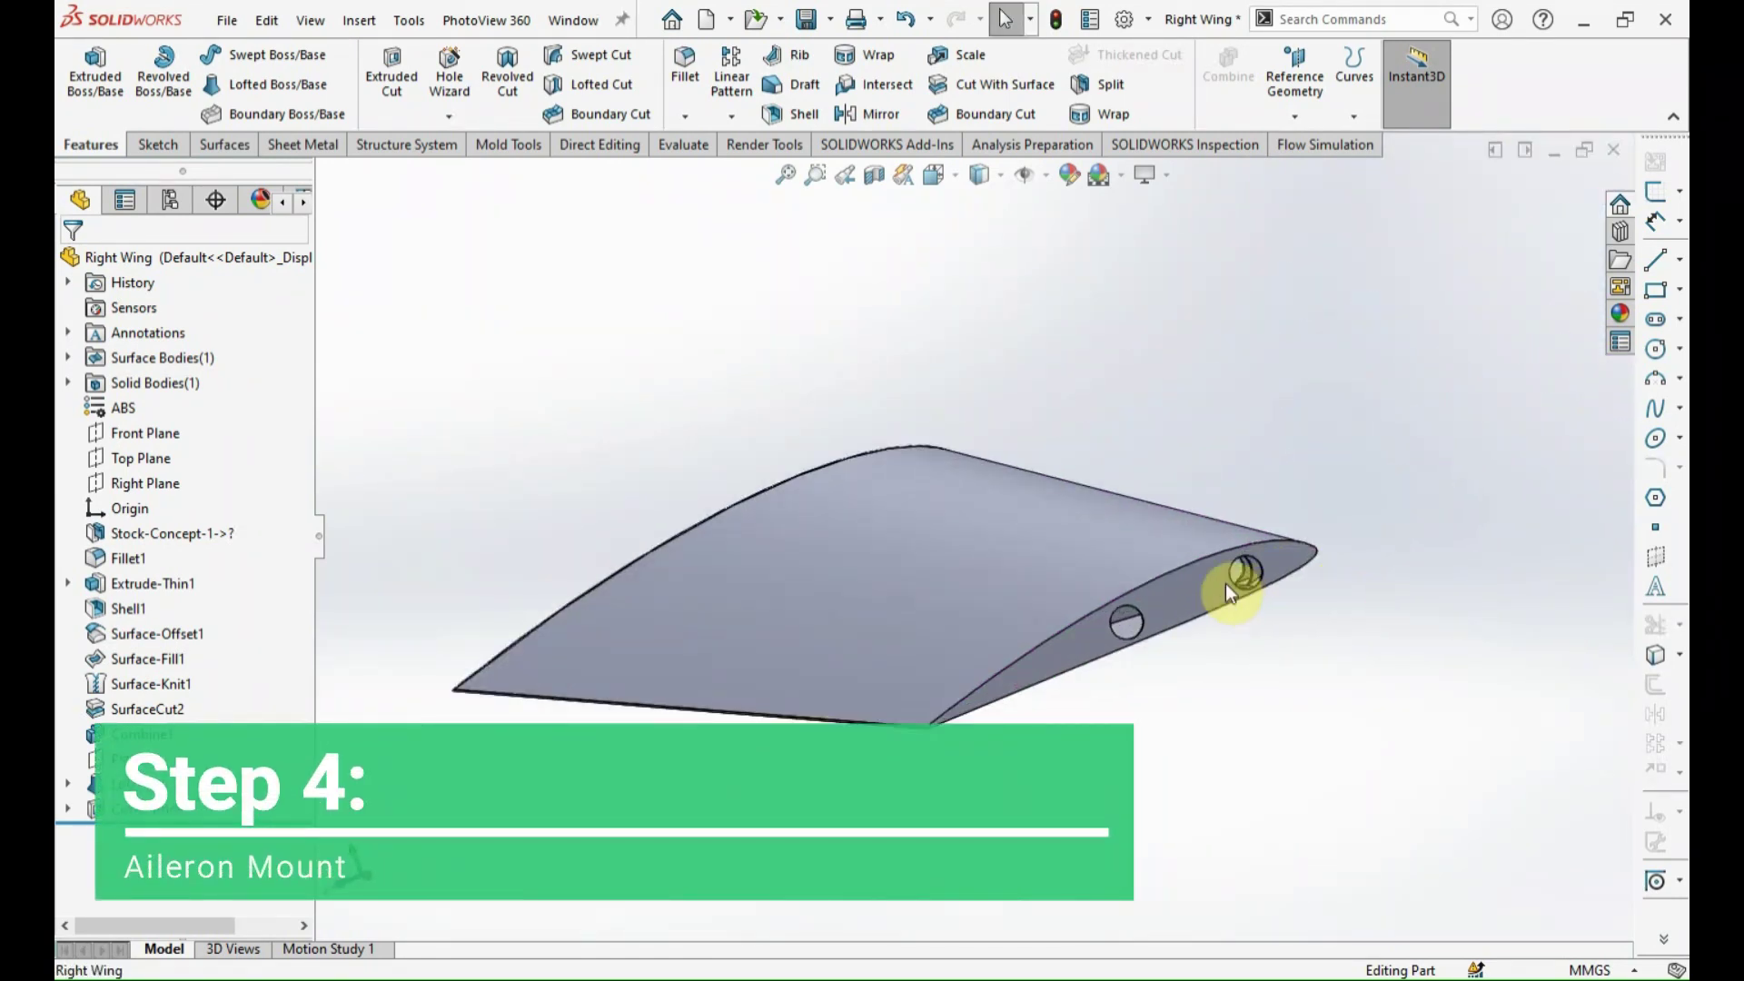
Create Plane2 offset 250 mm into the wing from the tip face and sketch on it.
left_click(1224, 583)
left_click(1291, 113)
left_click(1311, 167)
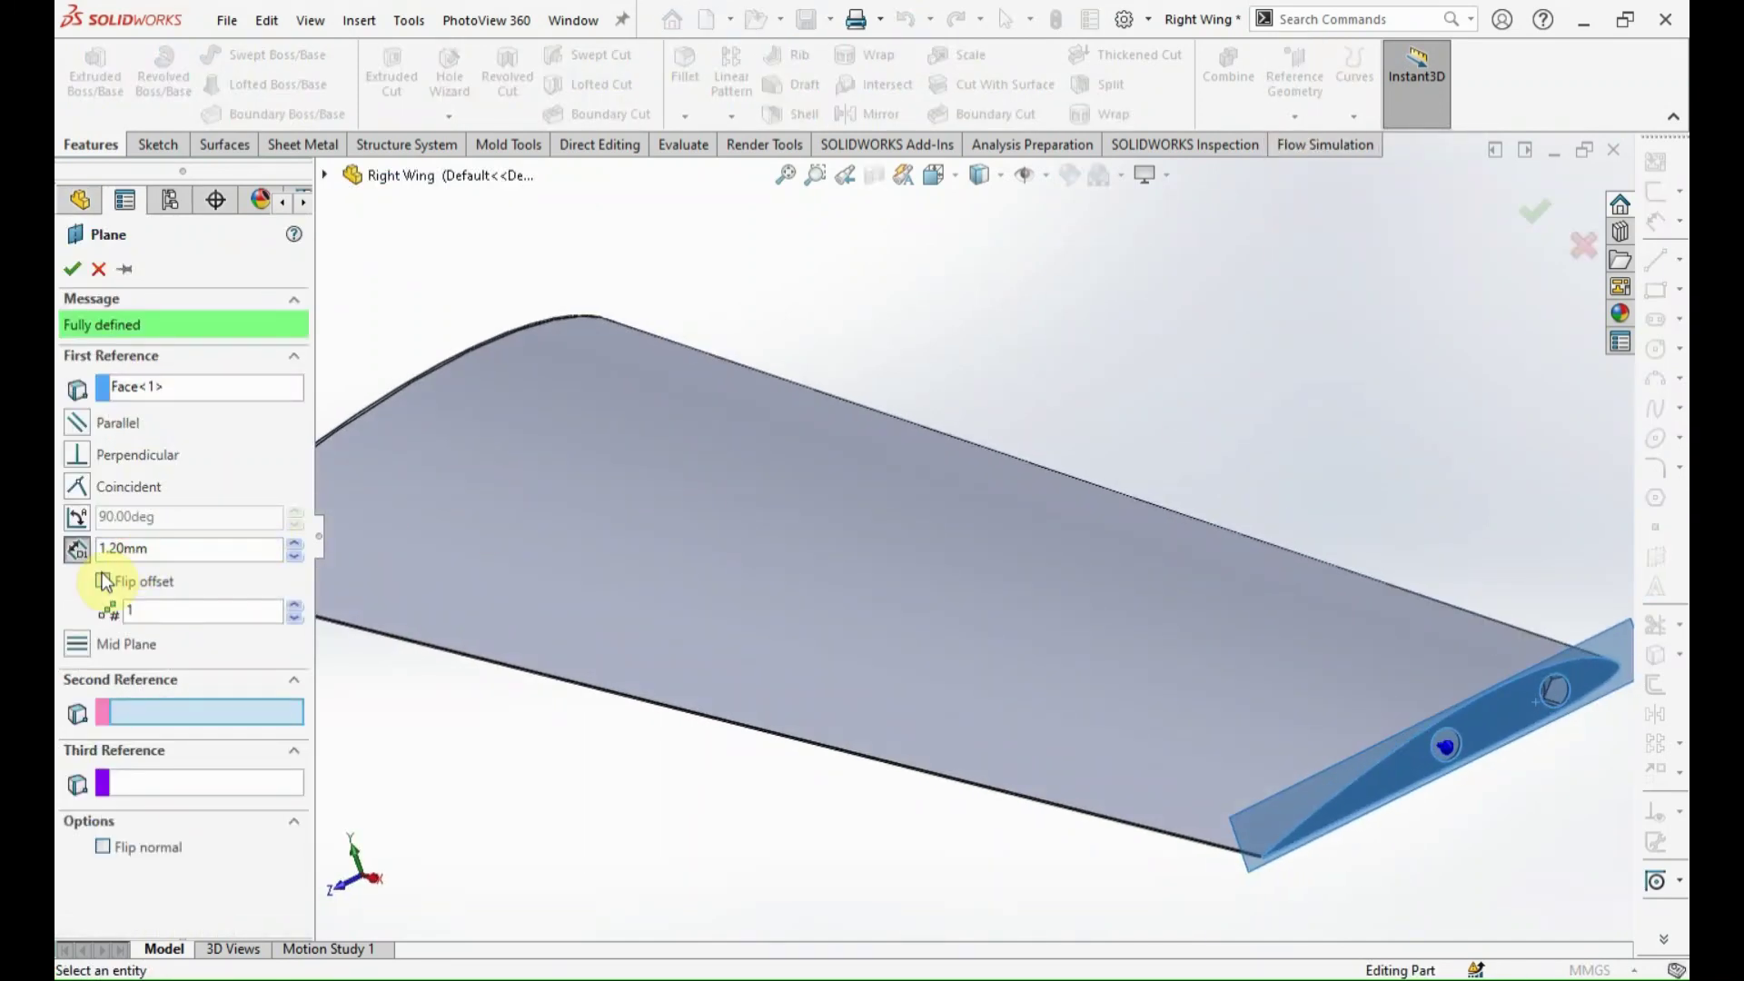
left_click(104, 582)
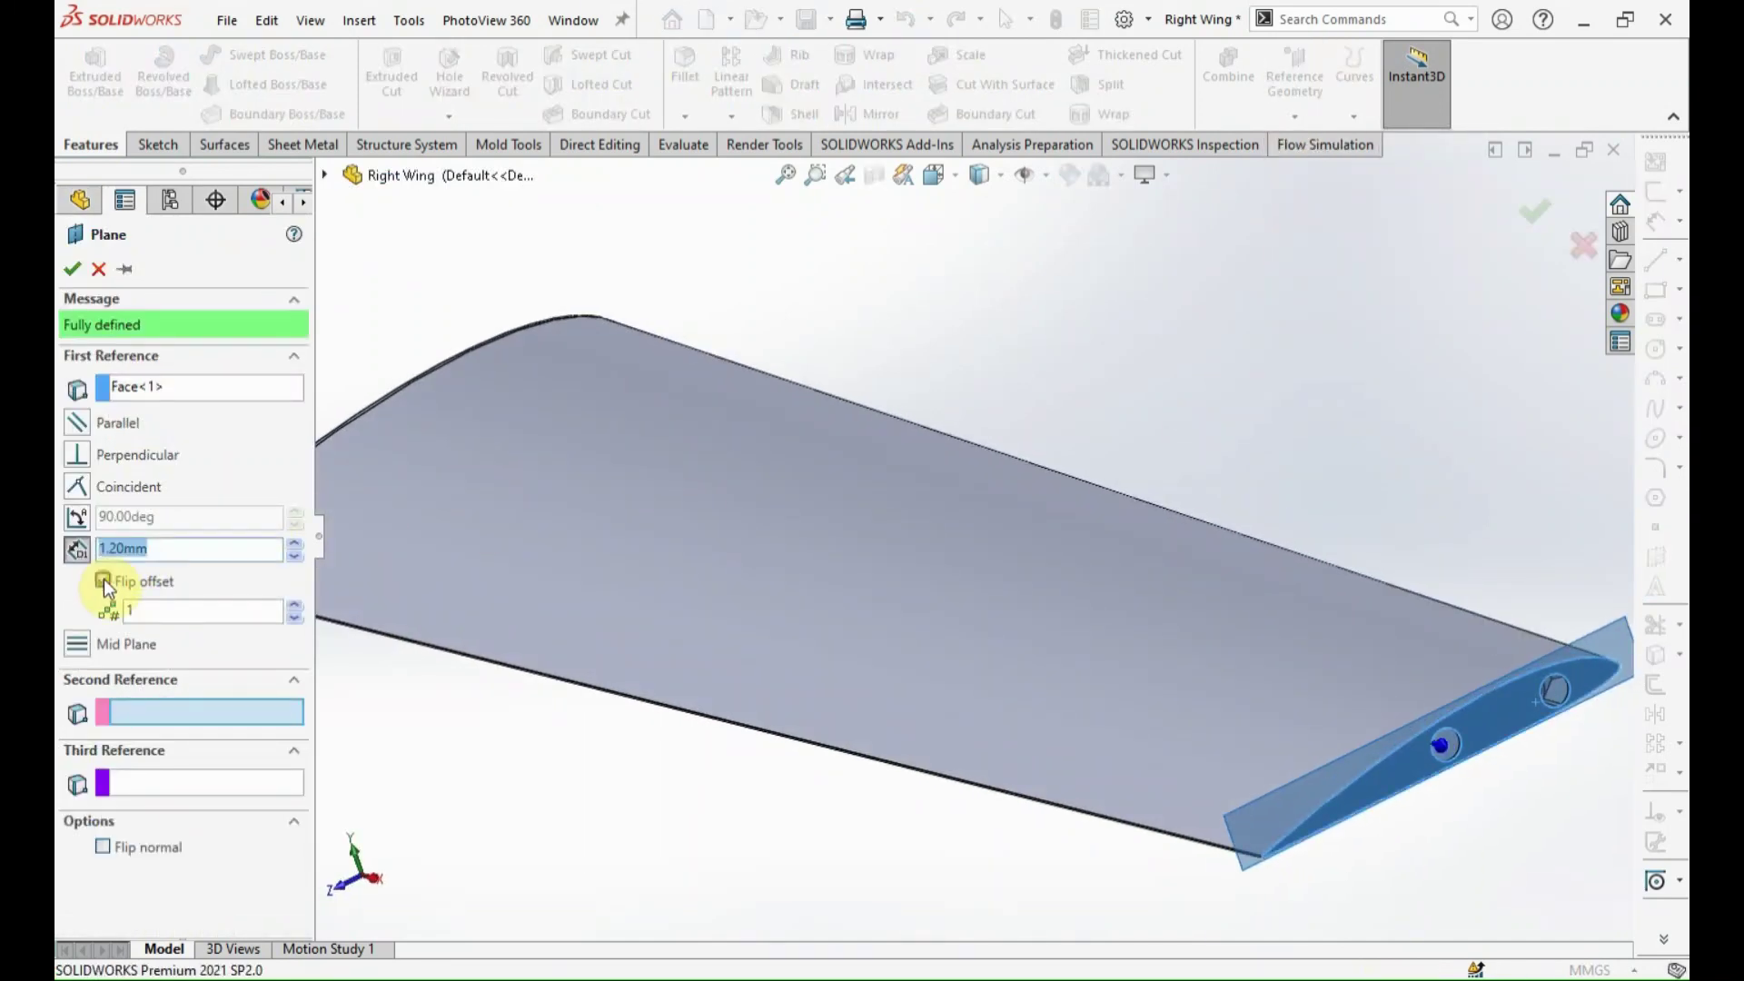
key("Return")
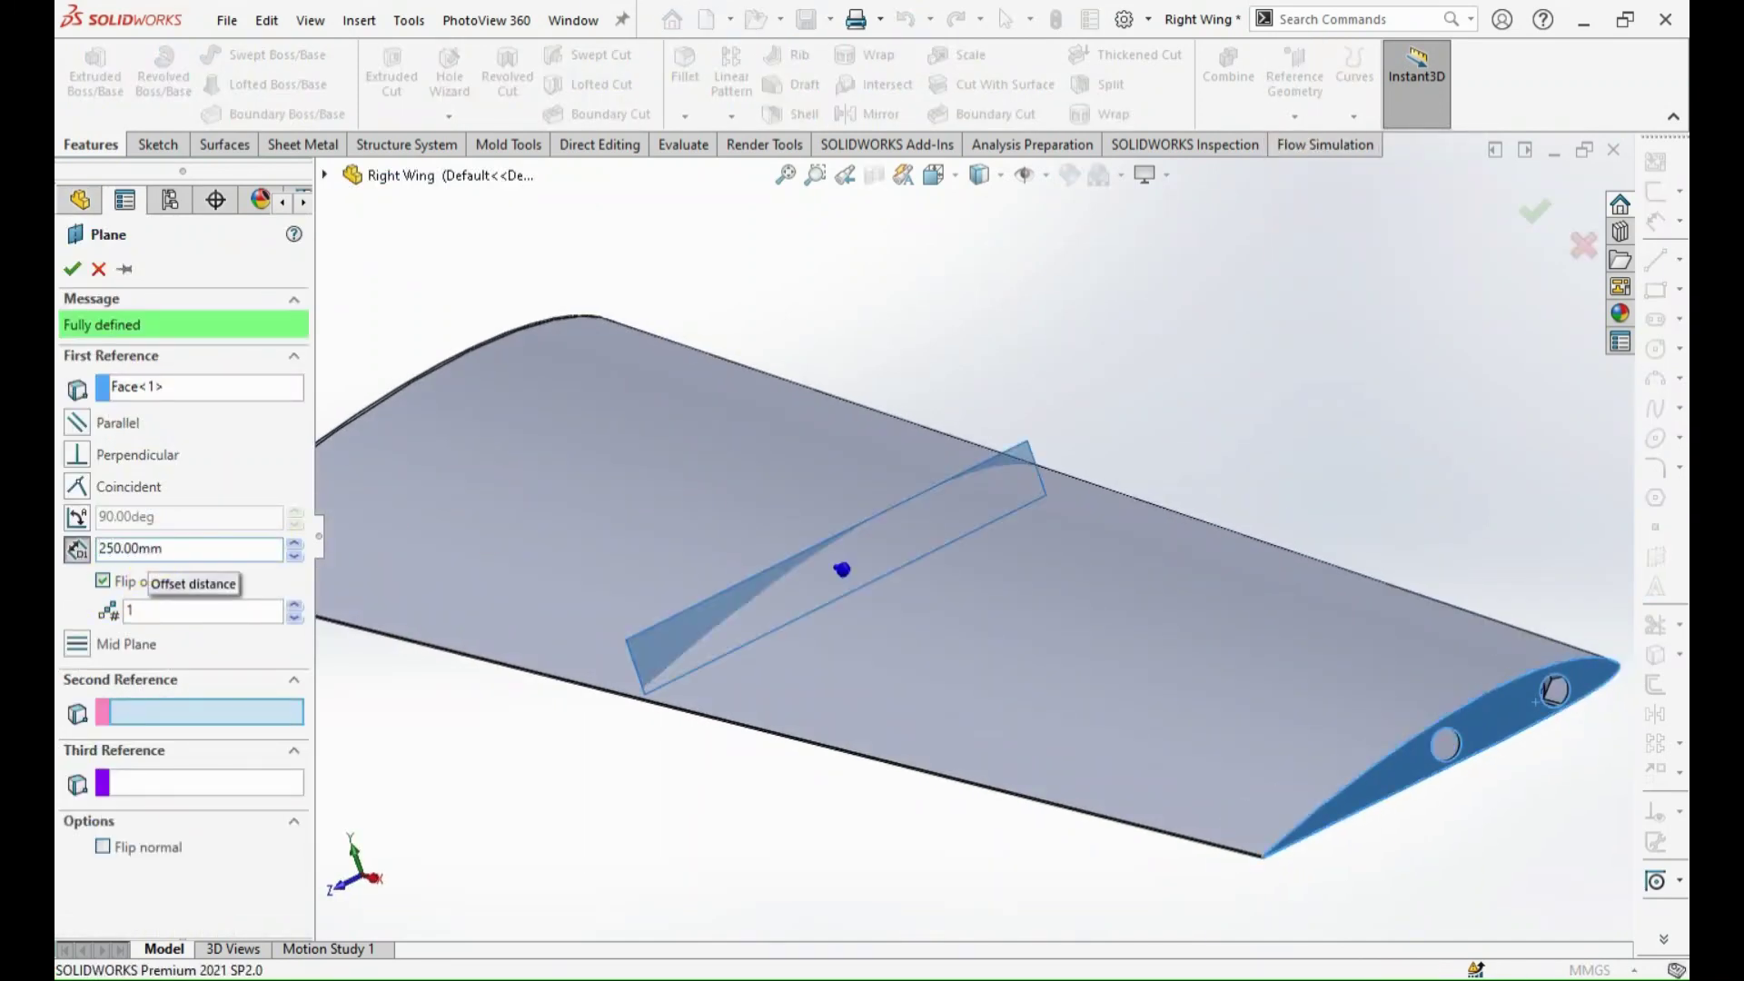
key("Return")
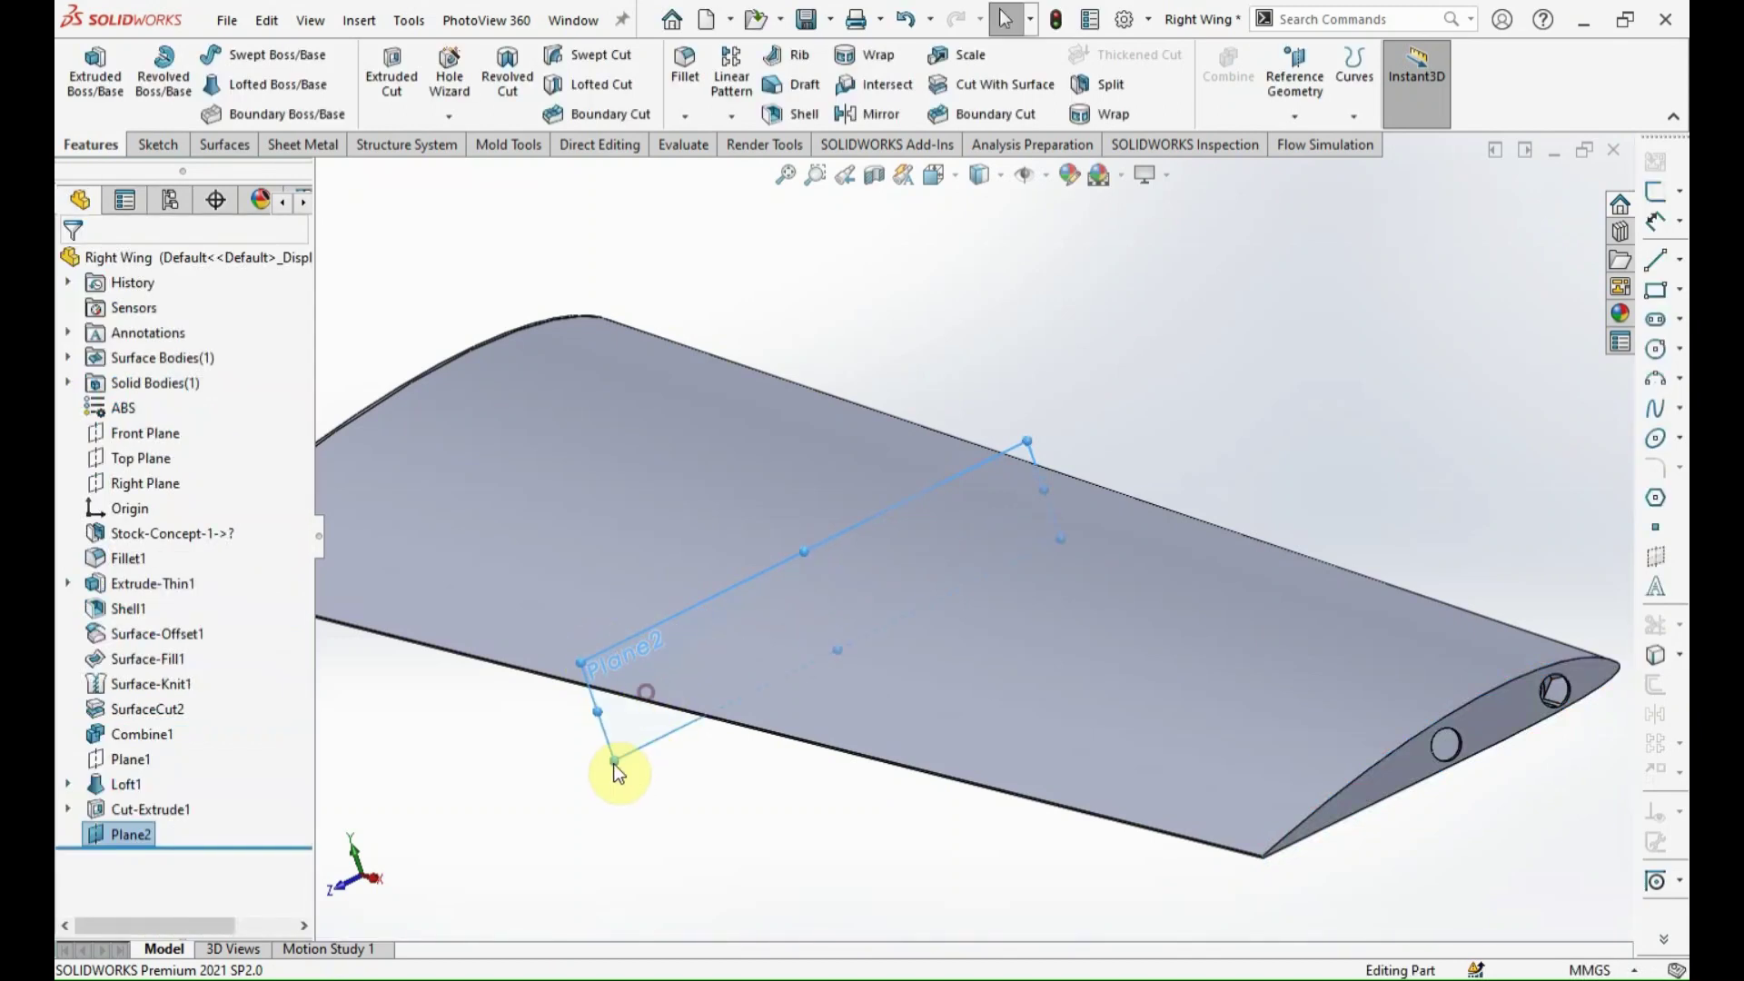
left_click(617, 772)
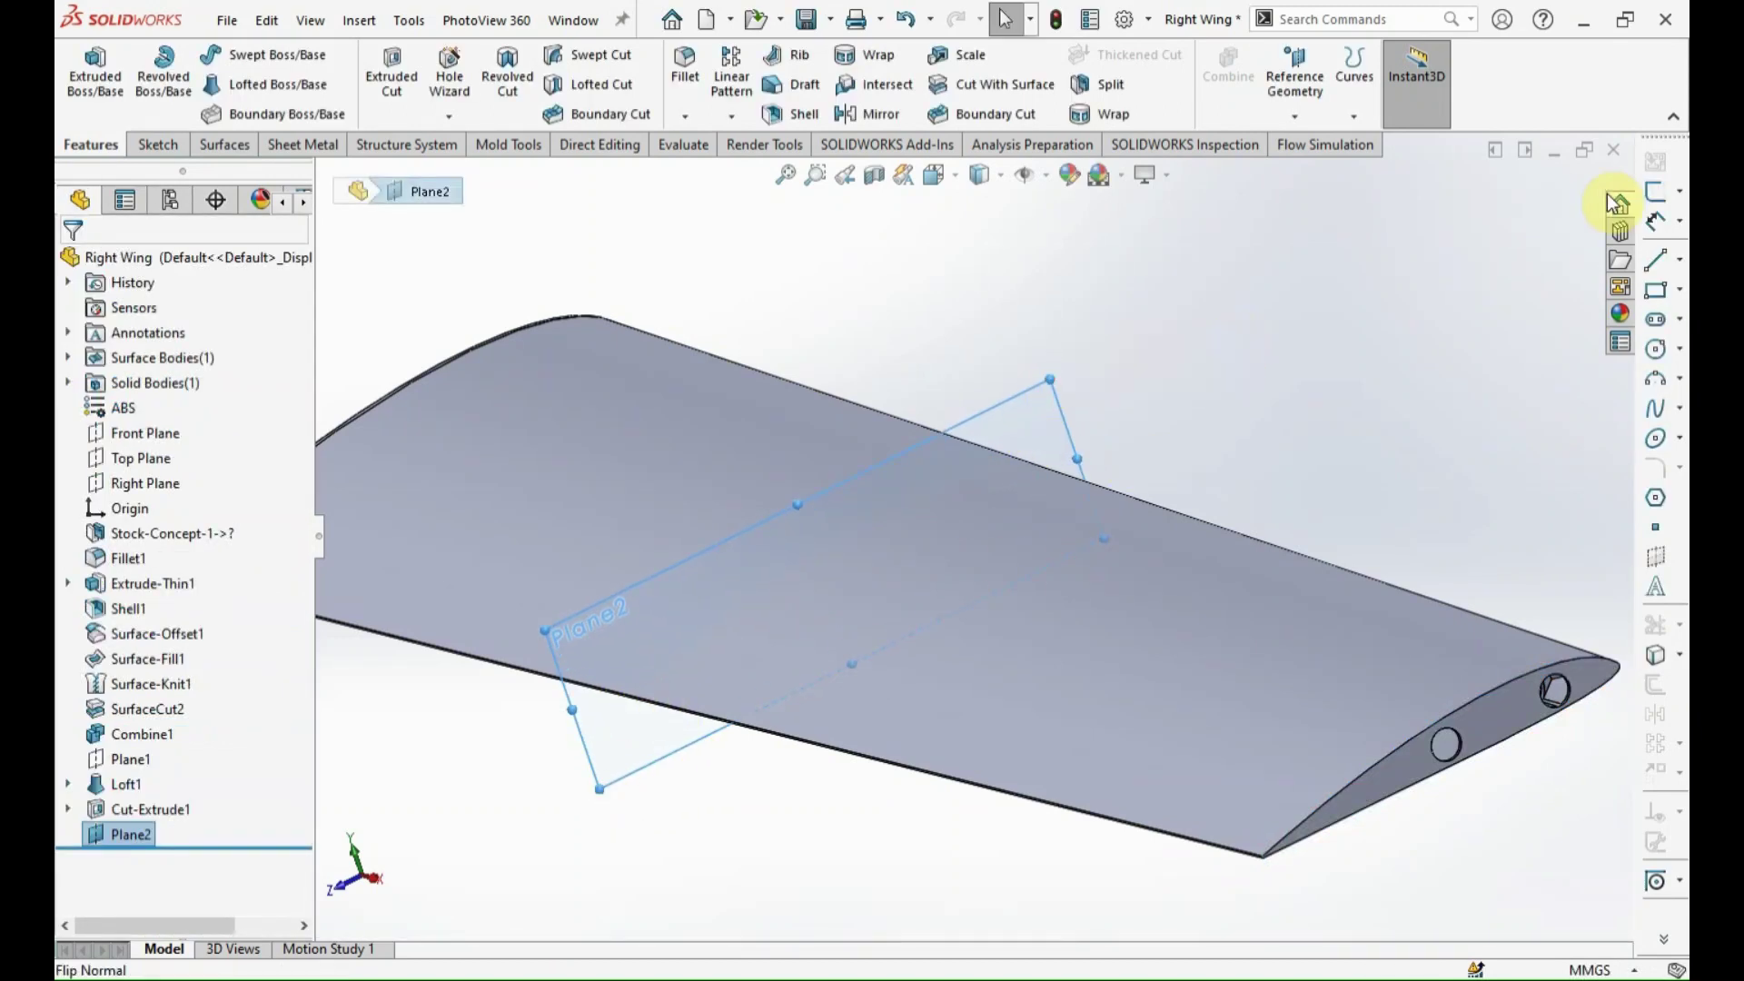
left_click(1655, 192)
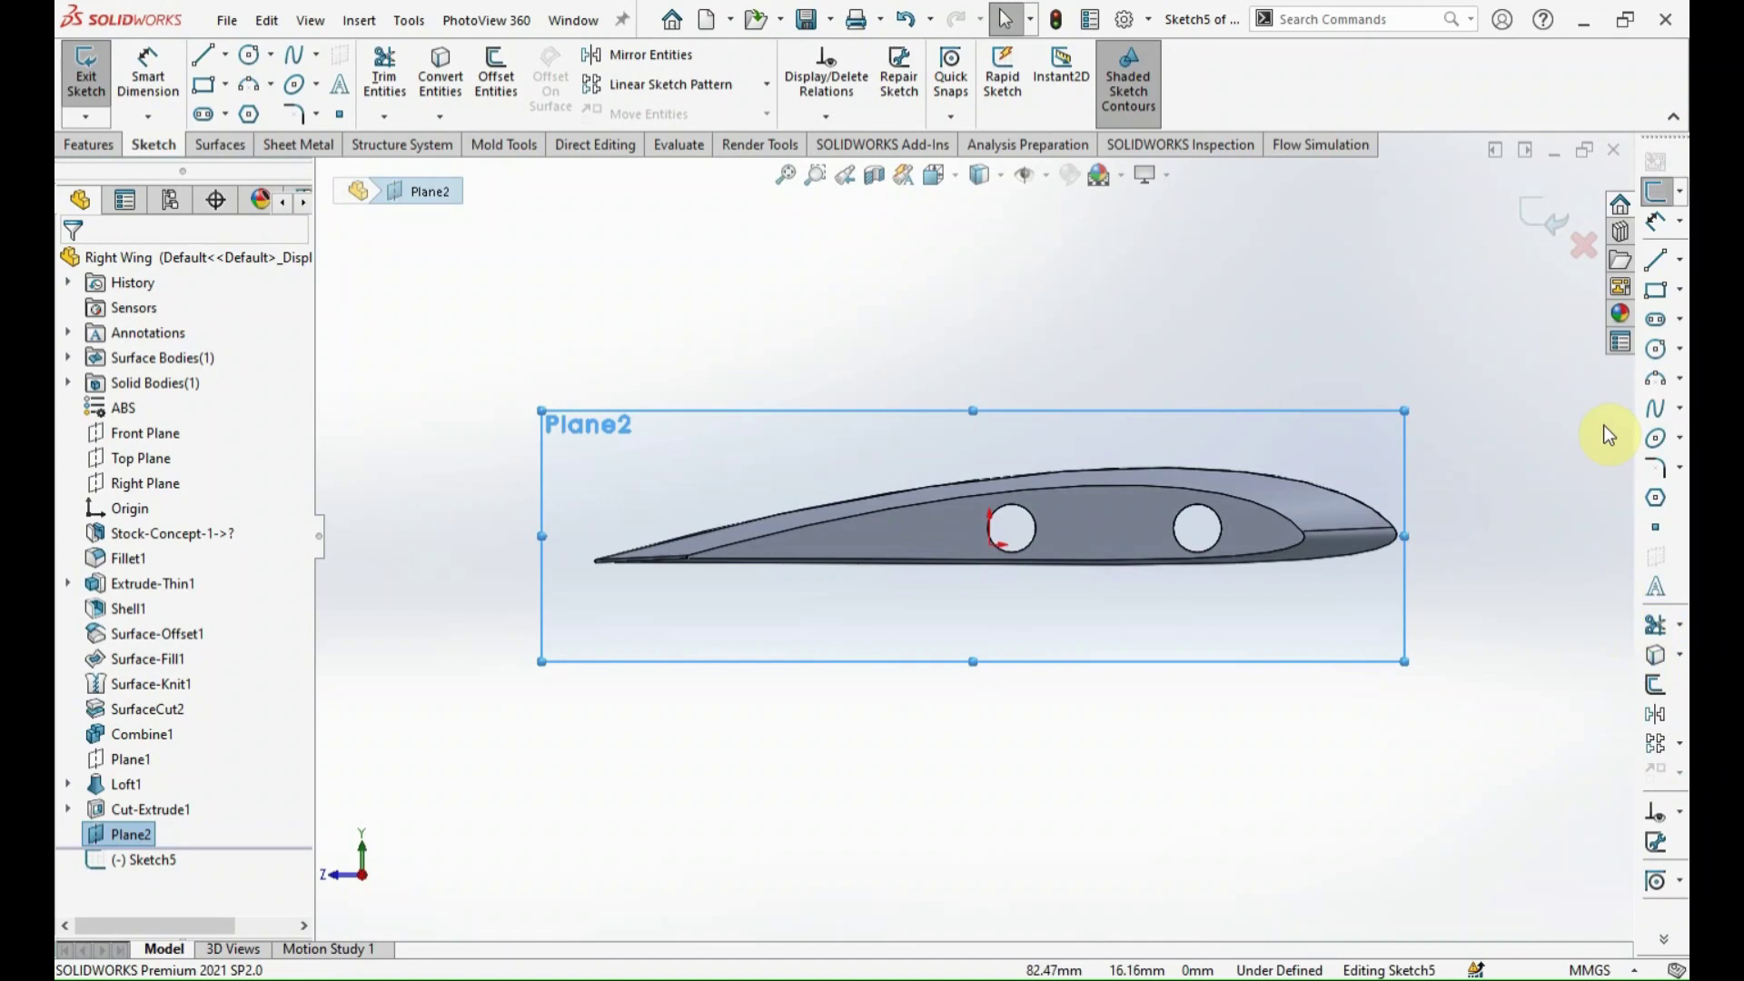
Intersect Plane2 with the wing faces to create the airfoil profile curves.
left_click(1678, 659)
left_click(1632, 710)
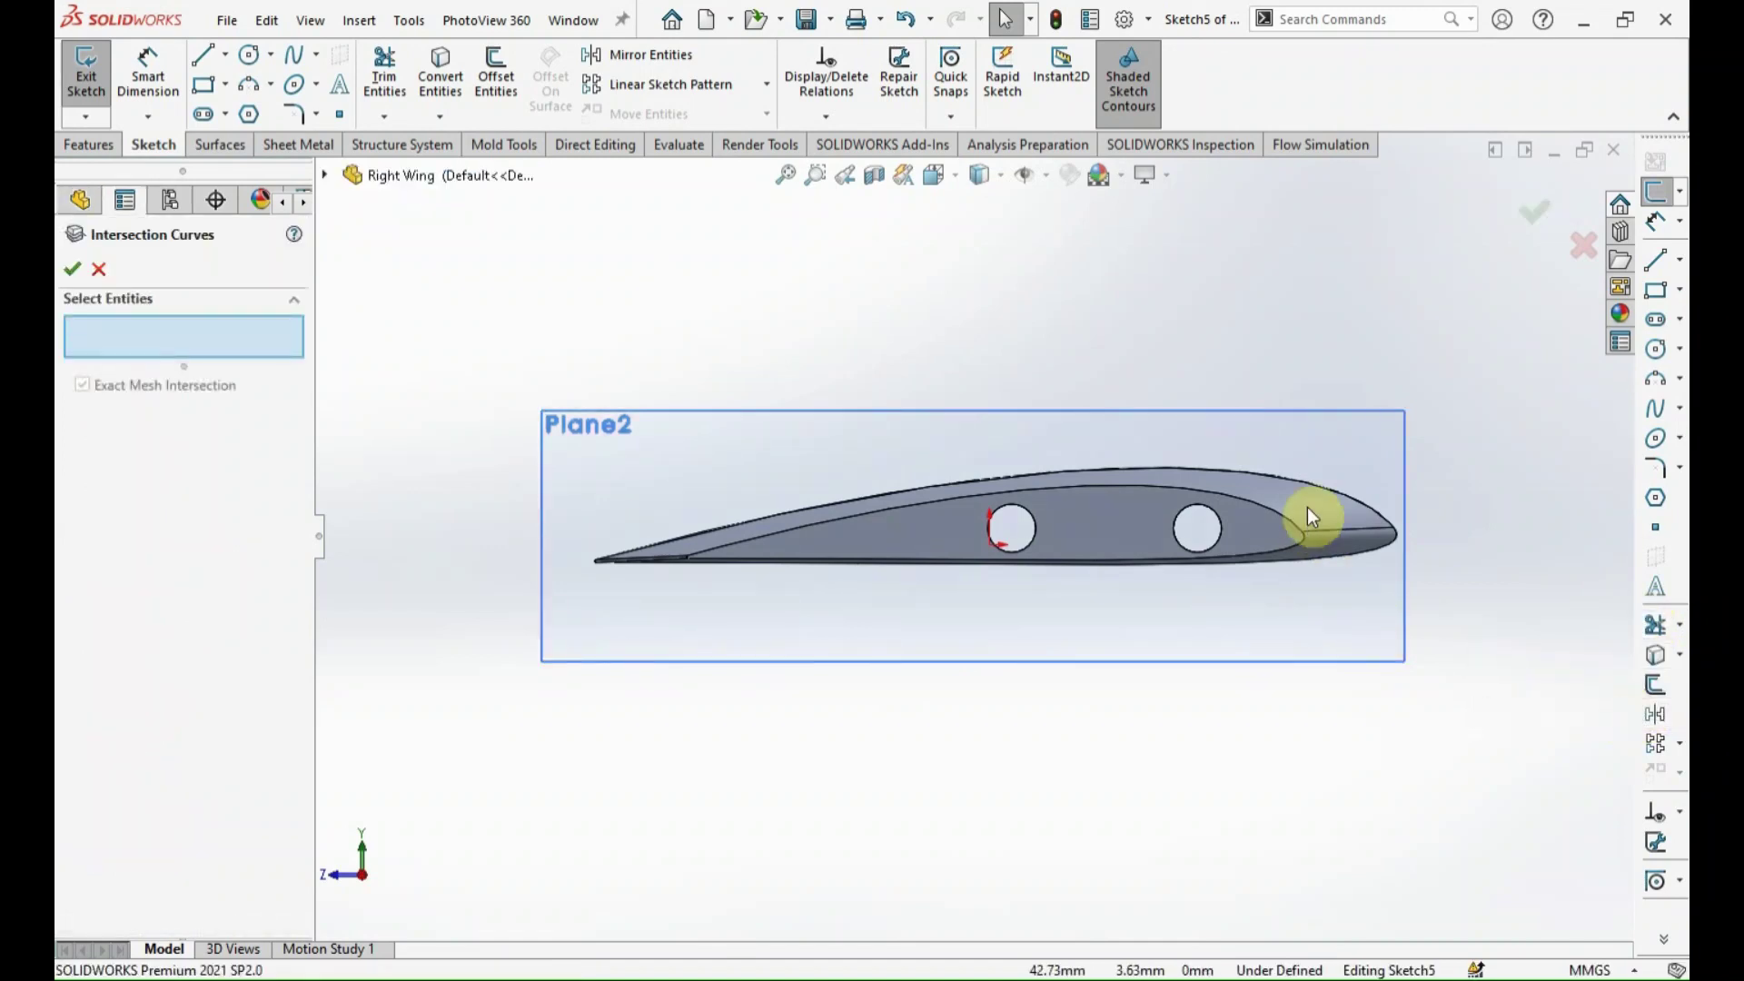
left_click(1327, 554)
left_click(679, 545)
scroll(763, 579, "down", 5)
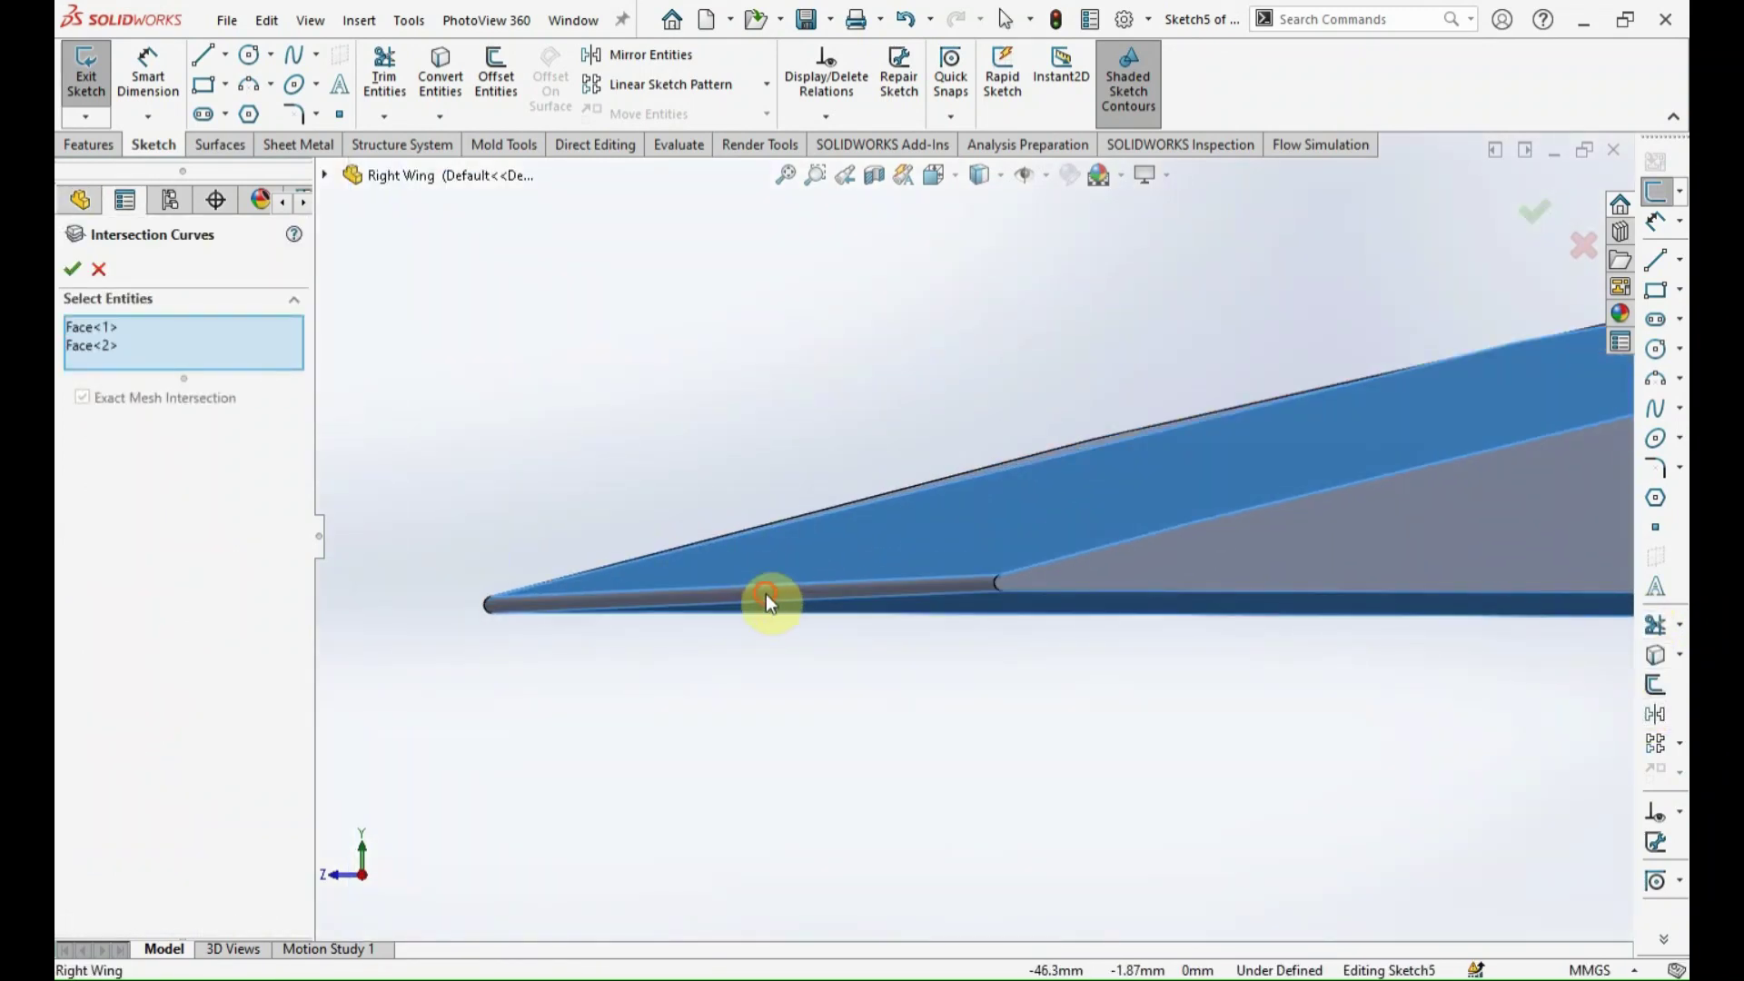
left_click(766, 594)
left_click(73, 269)
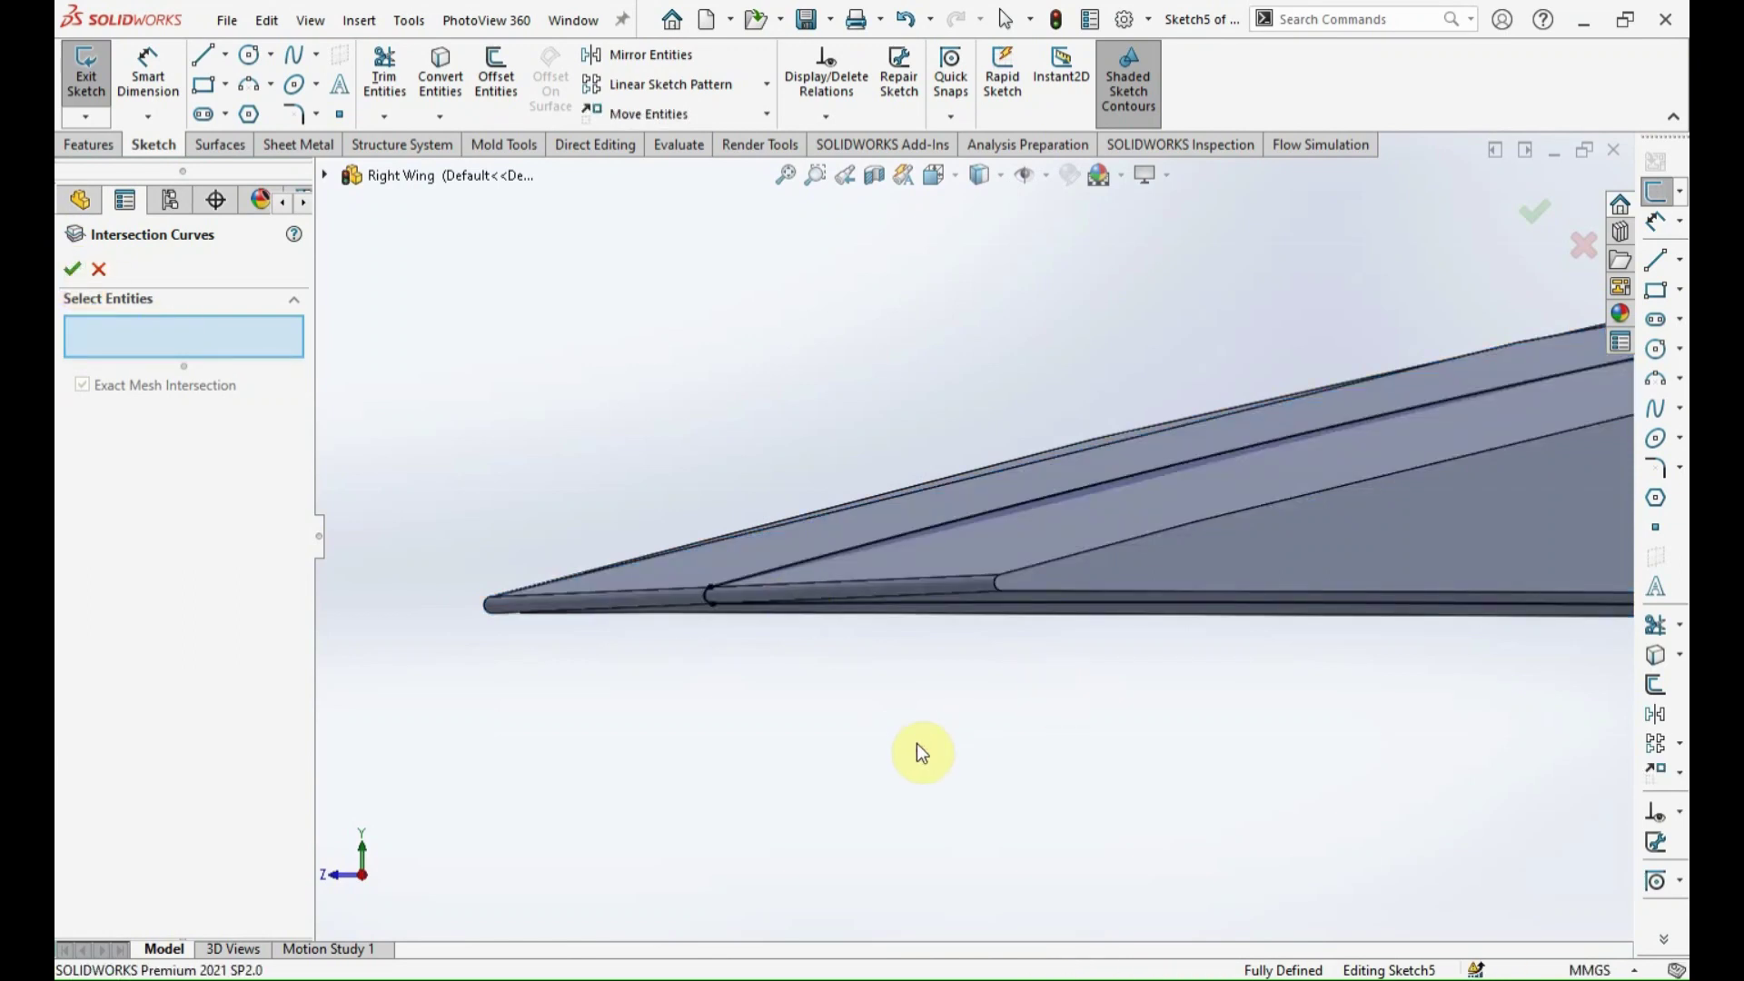
Place a sketch point near the trailing edge and view the sketch plane normal.
left_click(1657, 531)
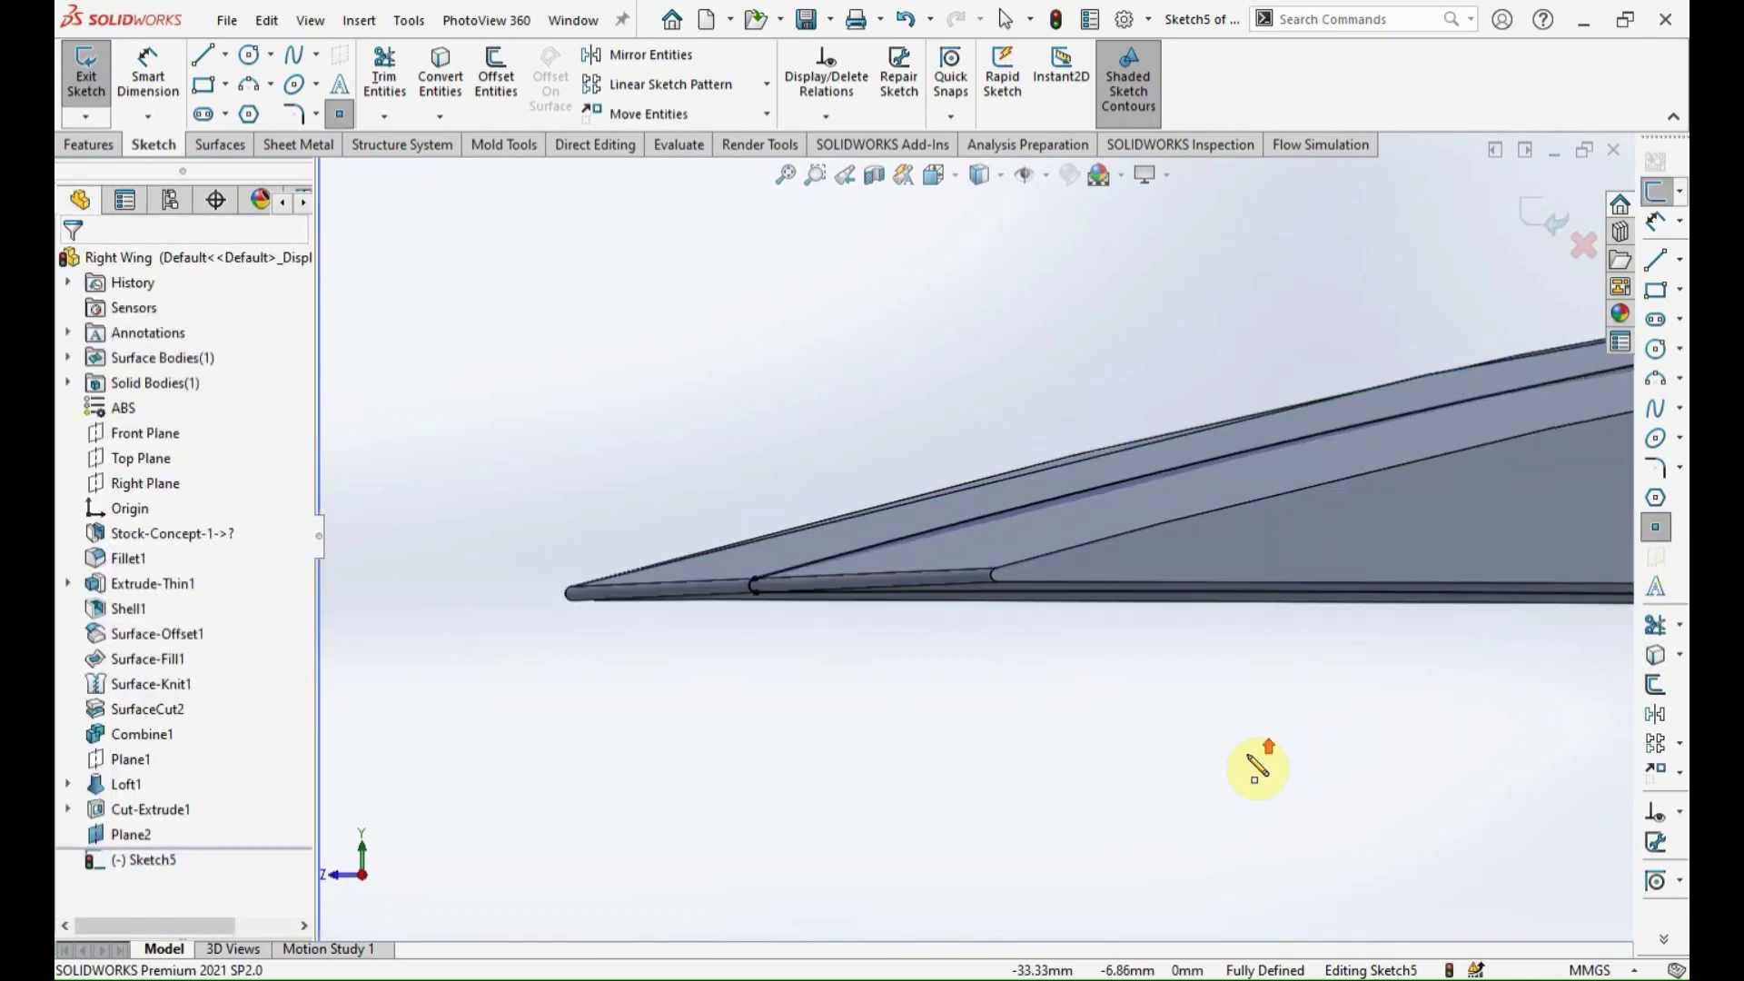
left_click(1552, 519)
key("d")
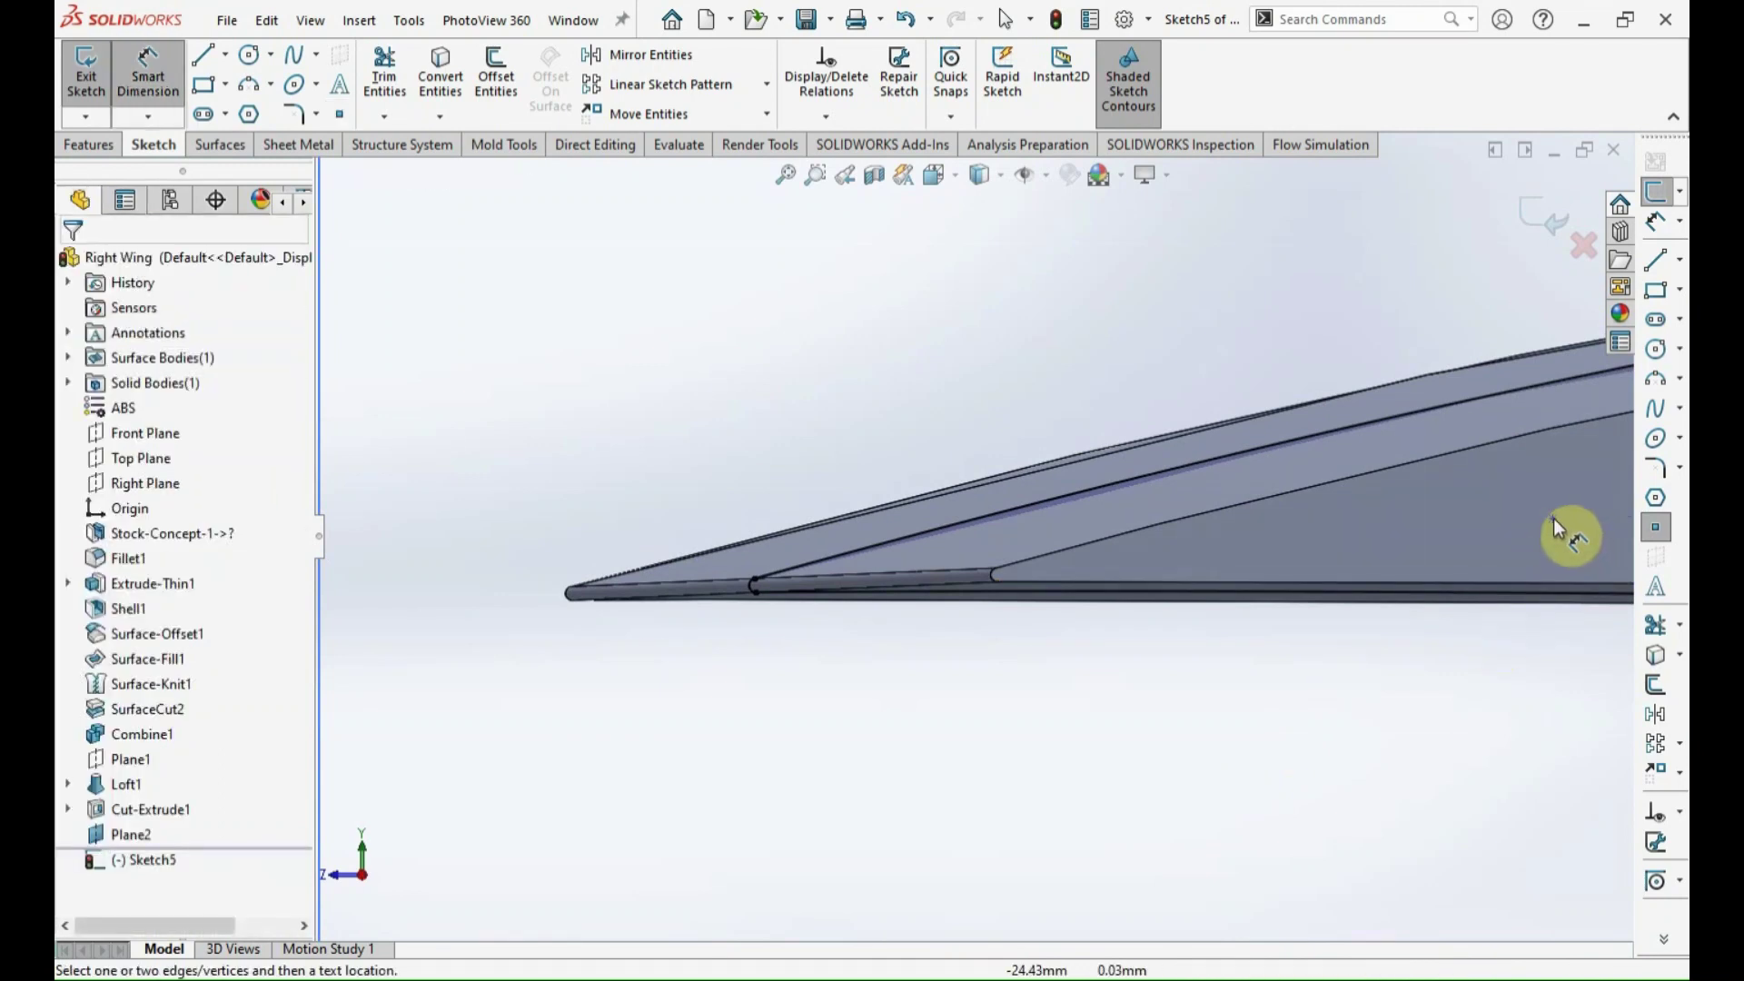
left_click(1552, 518)
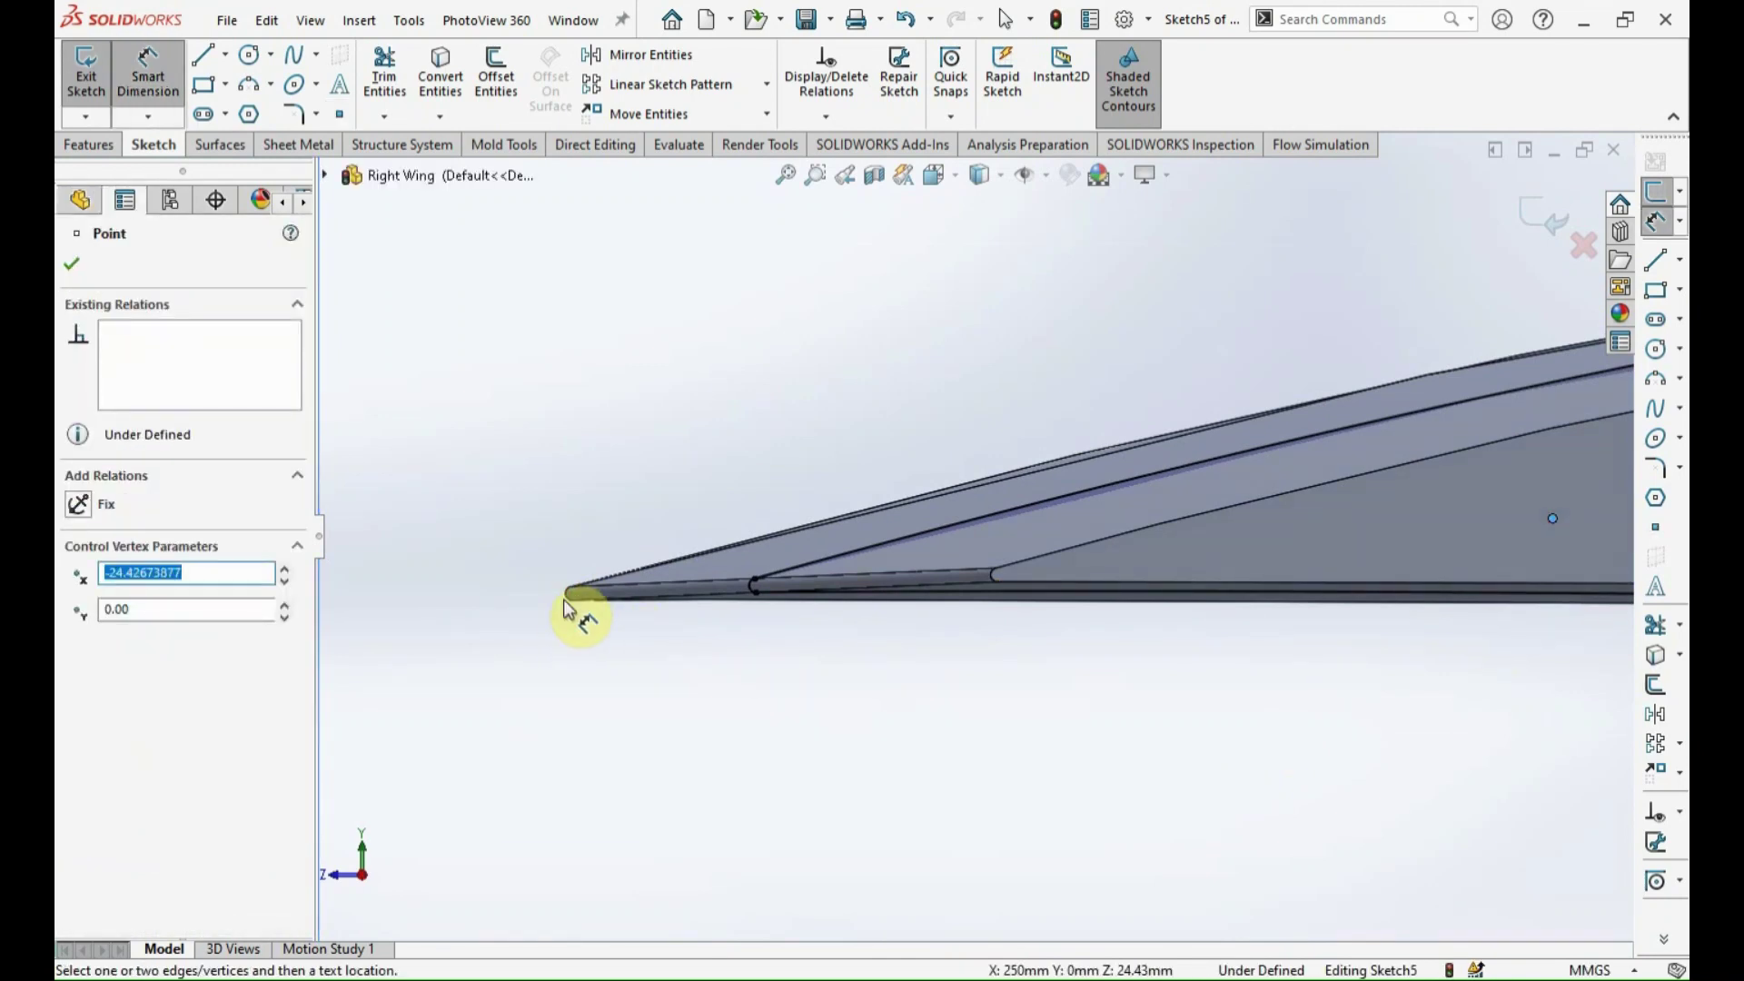
scroll(590, 597, "down", 3)
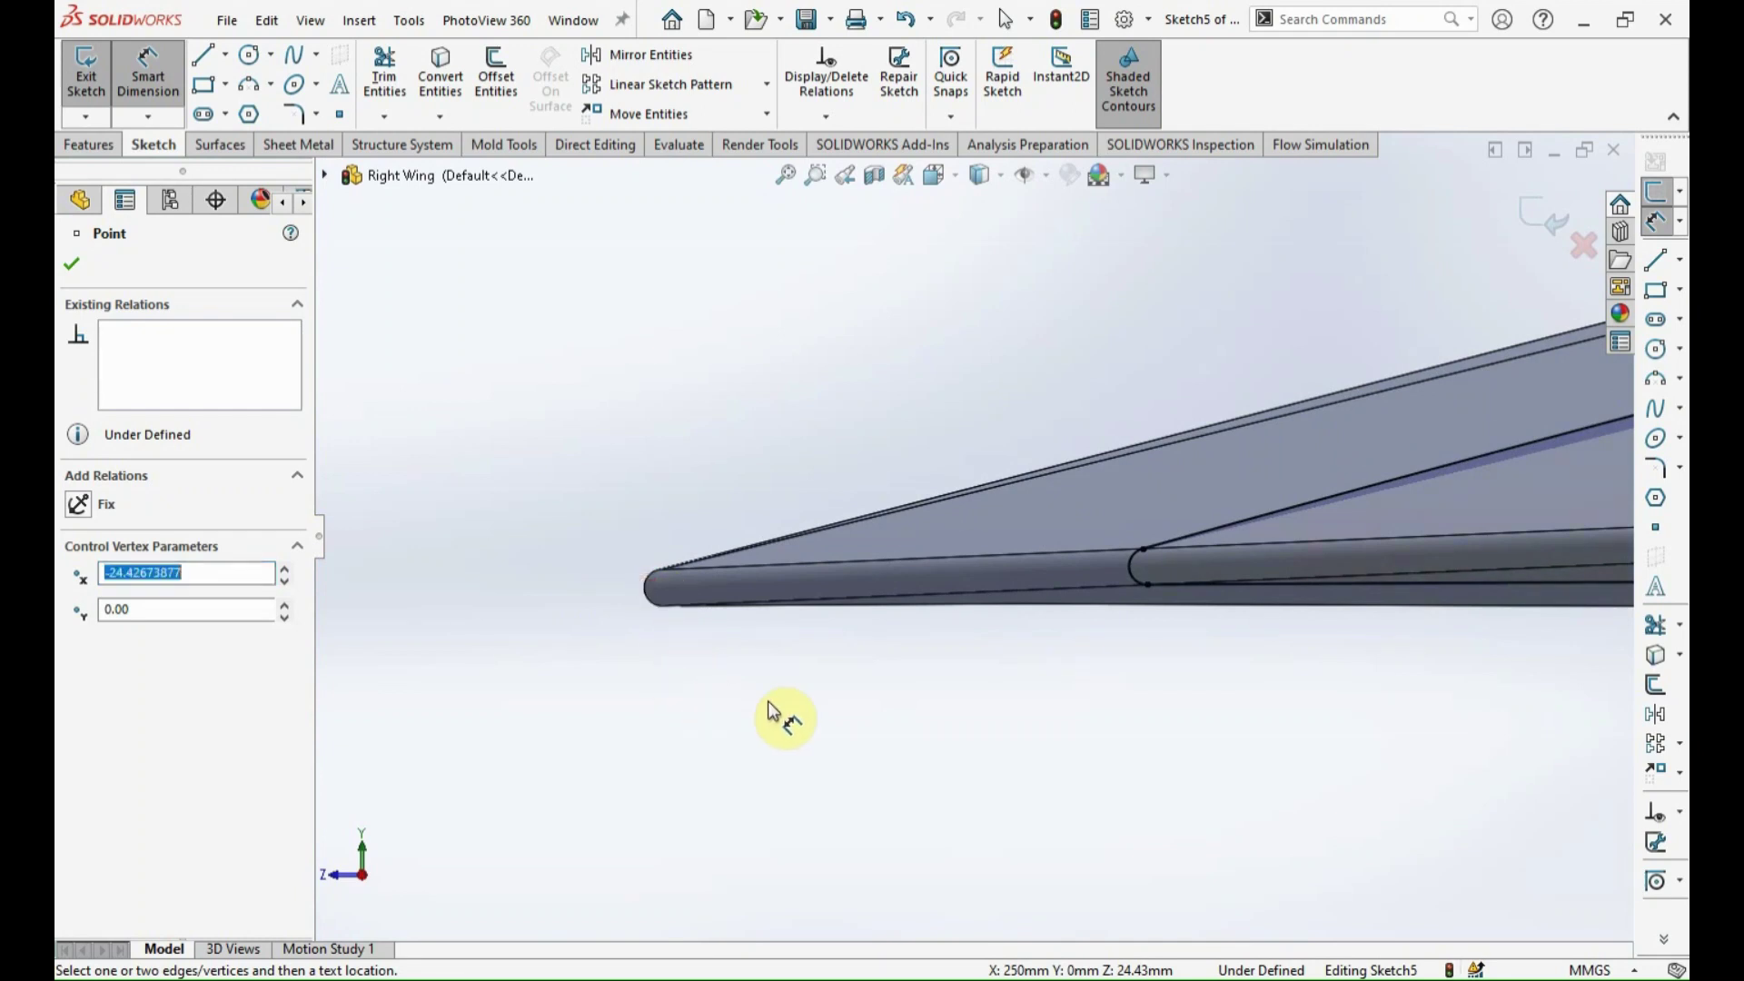
key("ctrl+8")
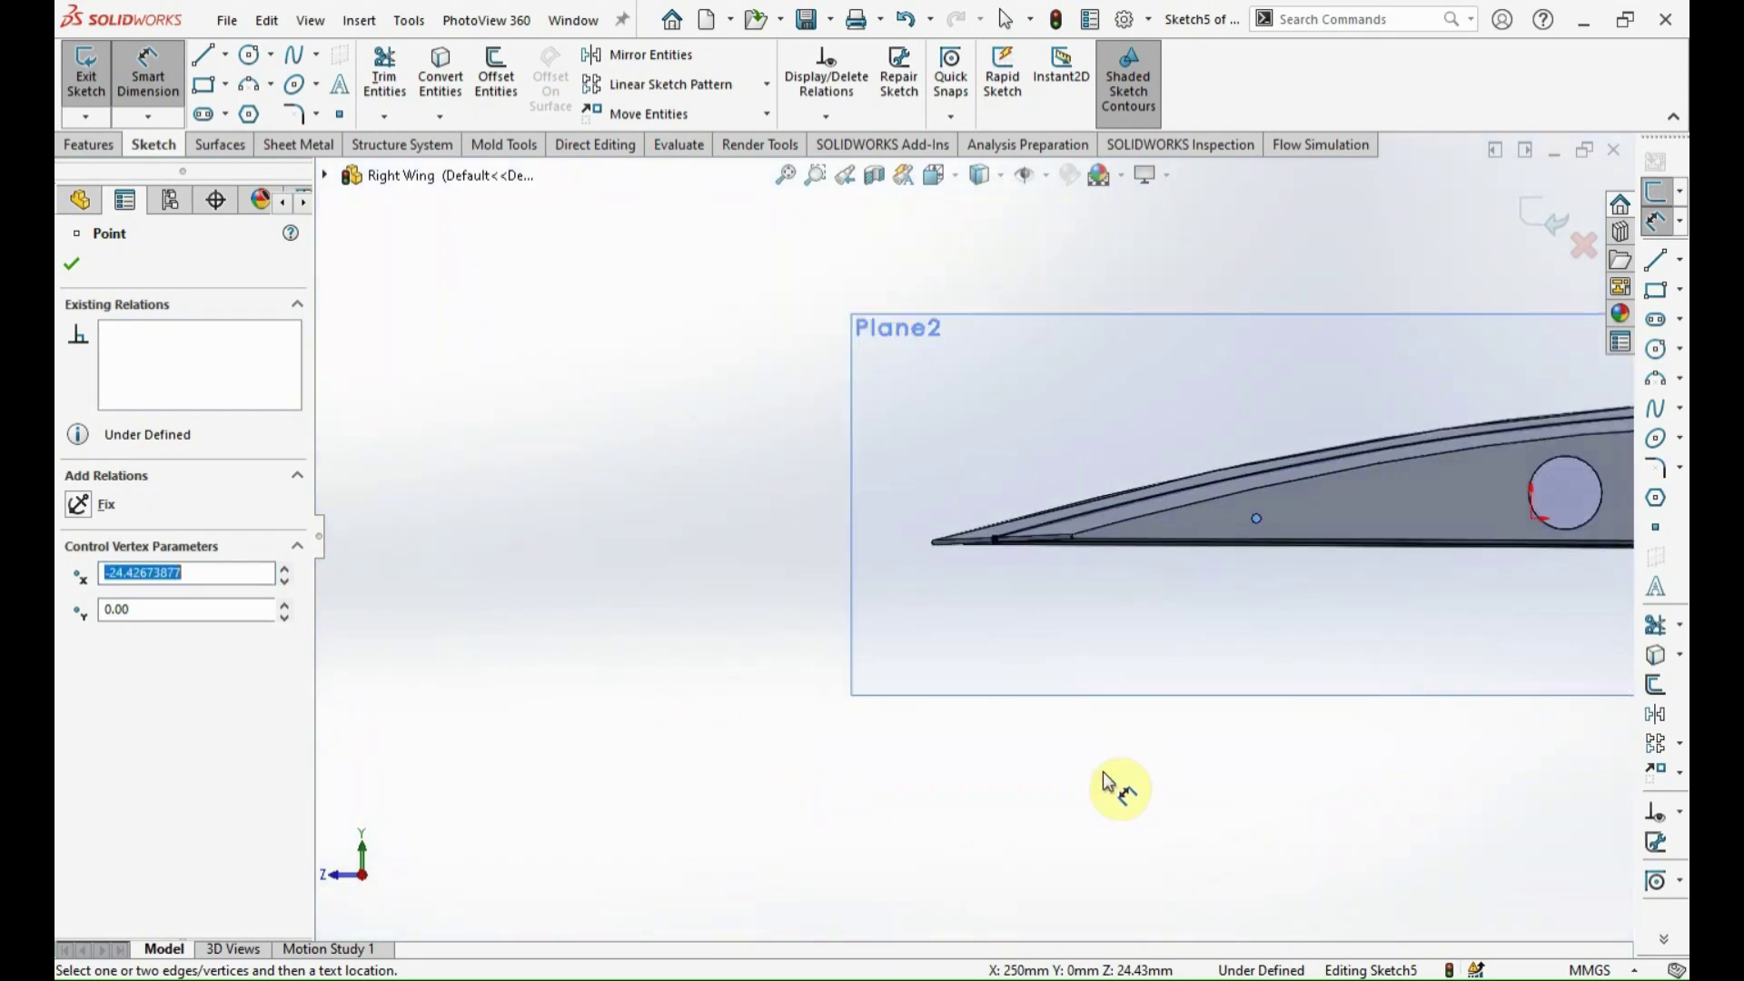
Dimension the sketch point 40 mm from the wing tip vertex.
scroll(966, 552, "down", 3)
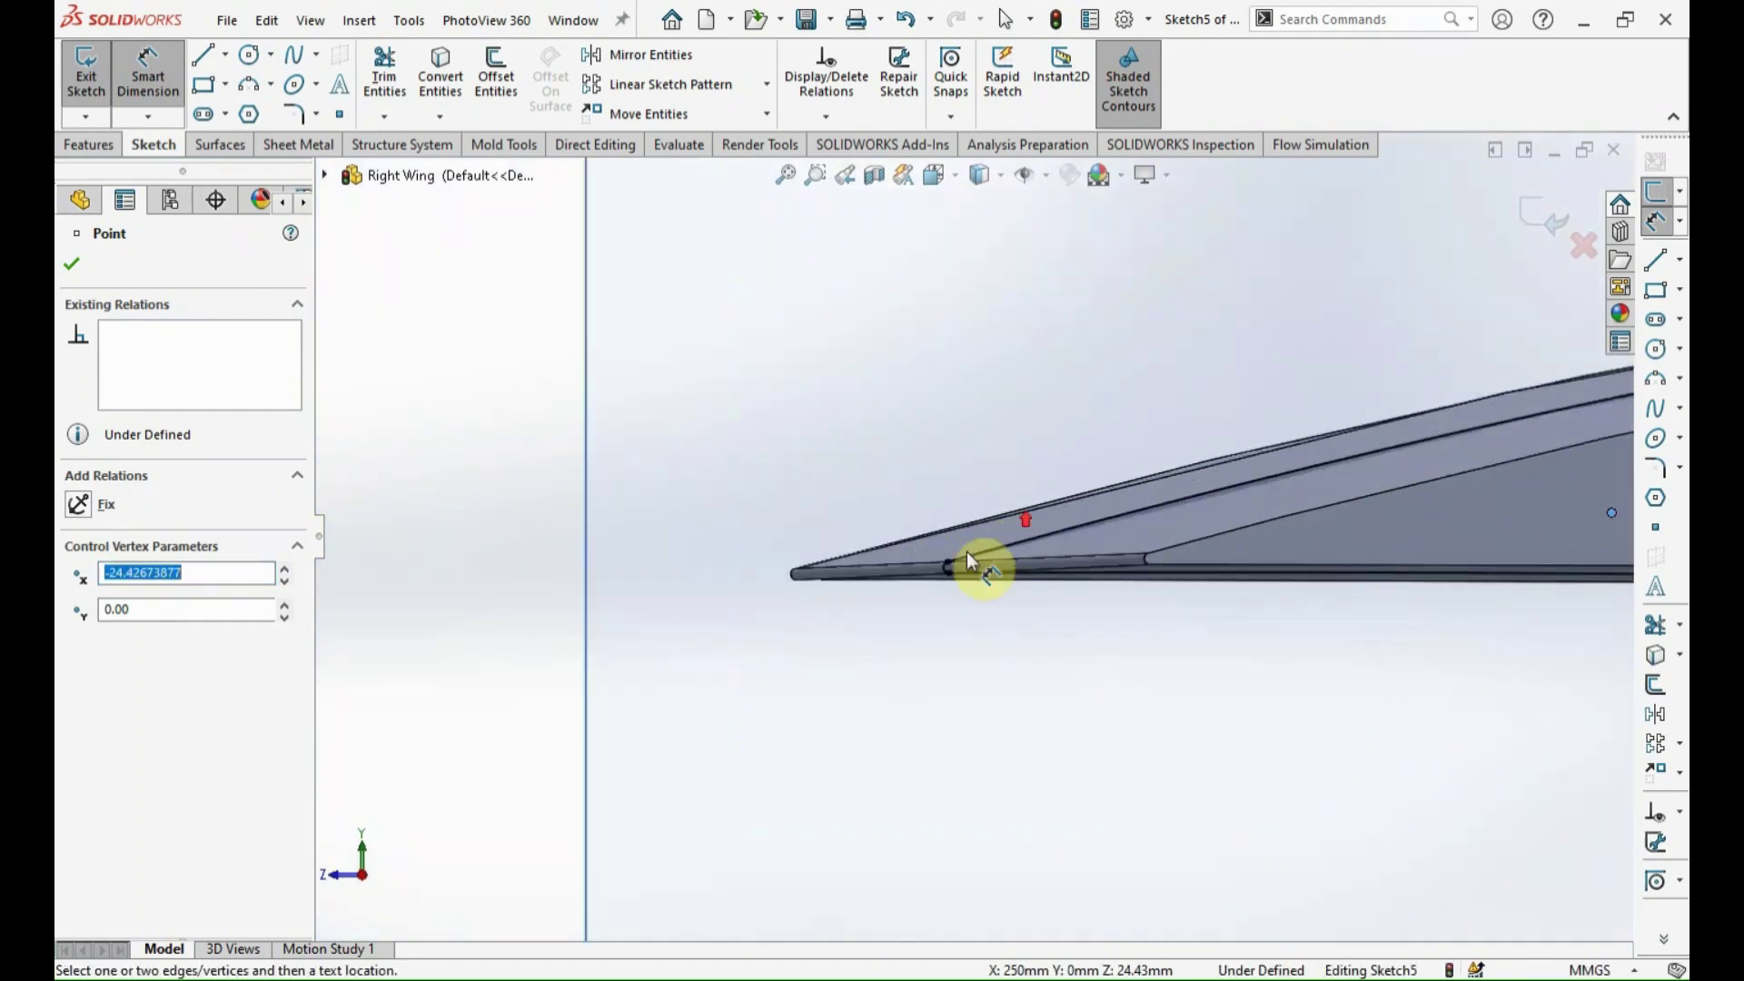
scroll(912, 559, "down", 3)
left_click(409, 598)
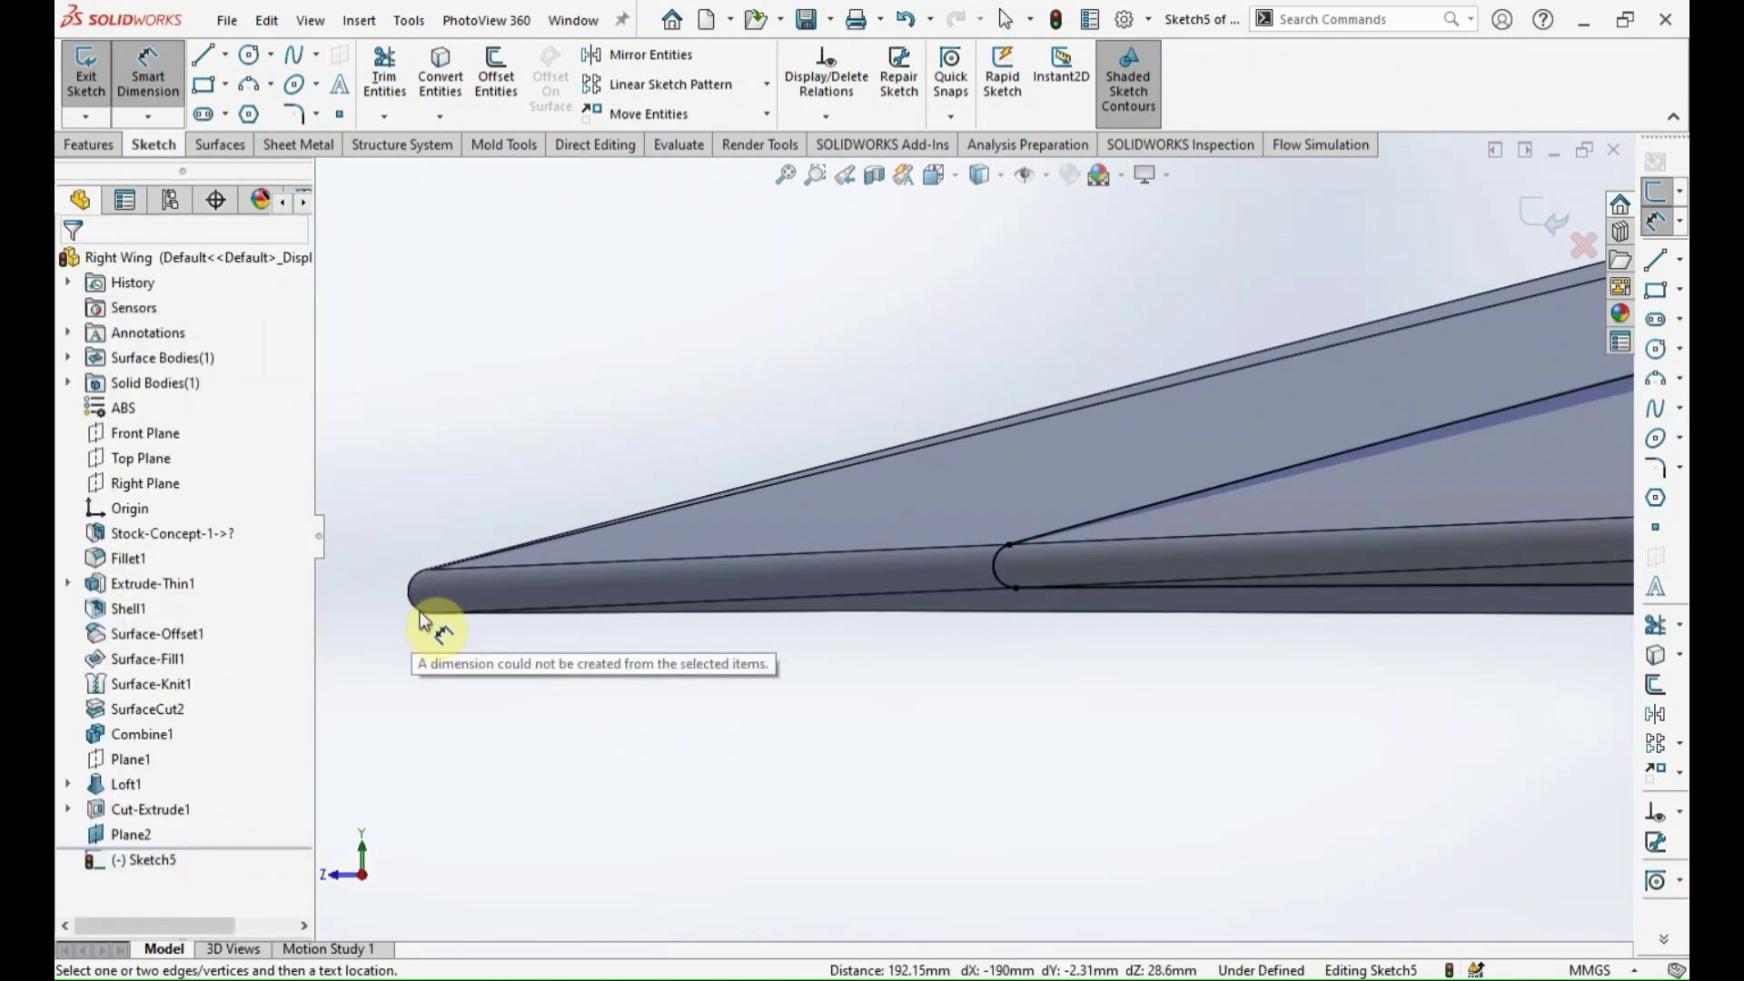
left_click(430, 614)
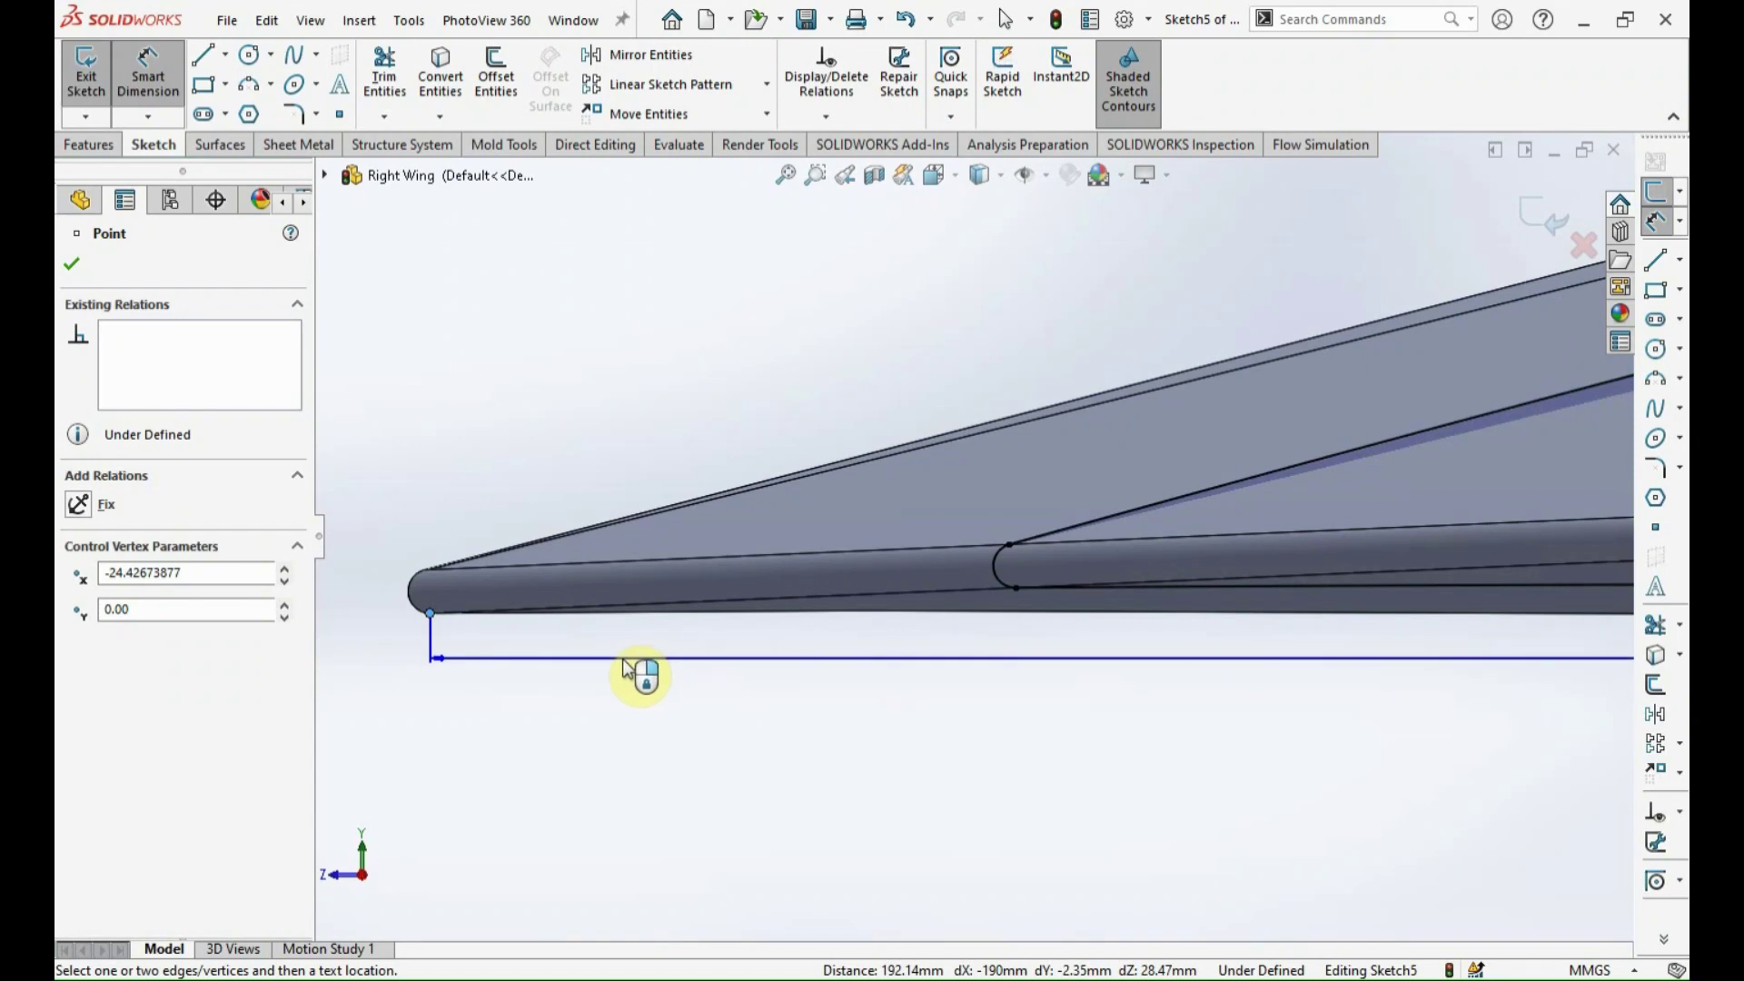
scroll(635, 669, "up", 2)
scroll(951, 702, "up", 2)
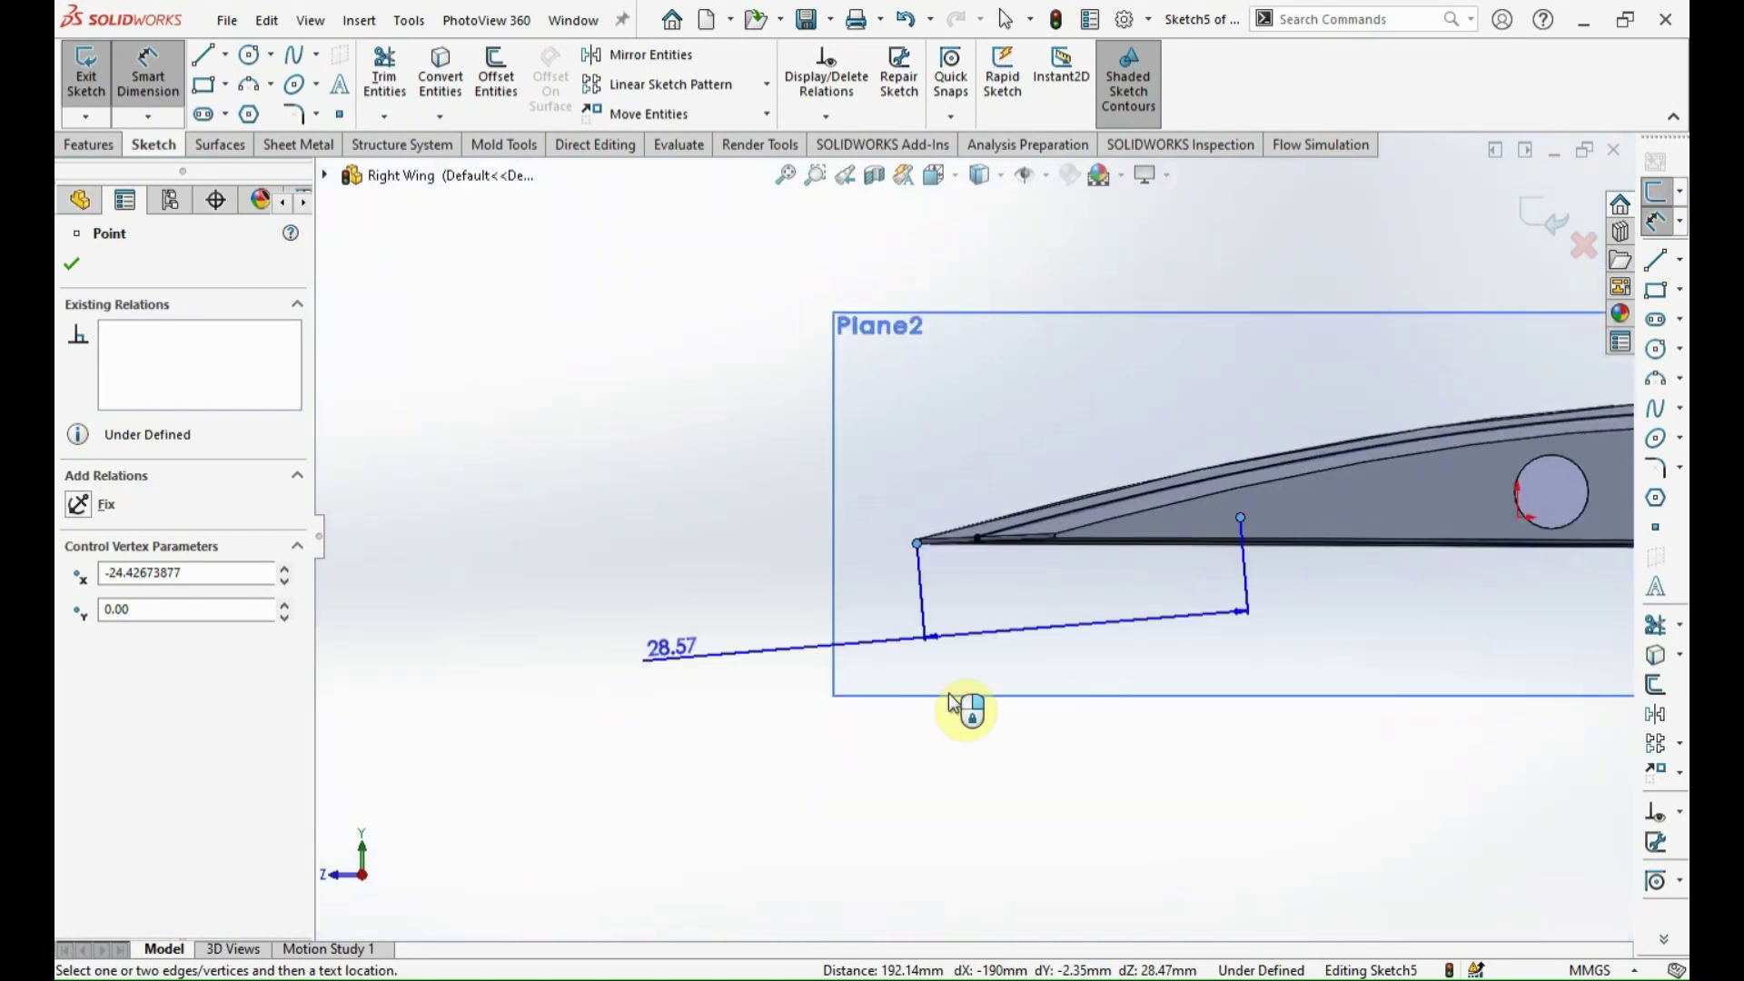
left_click(1061, 622)
type("40")
key("Return")
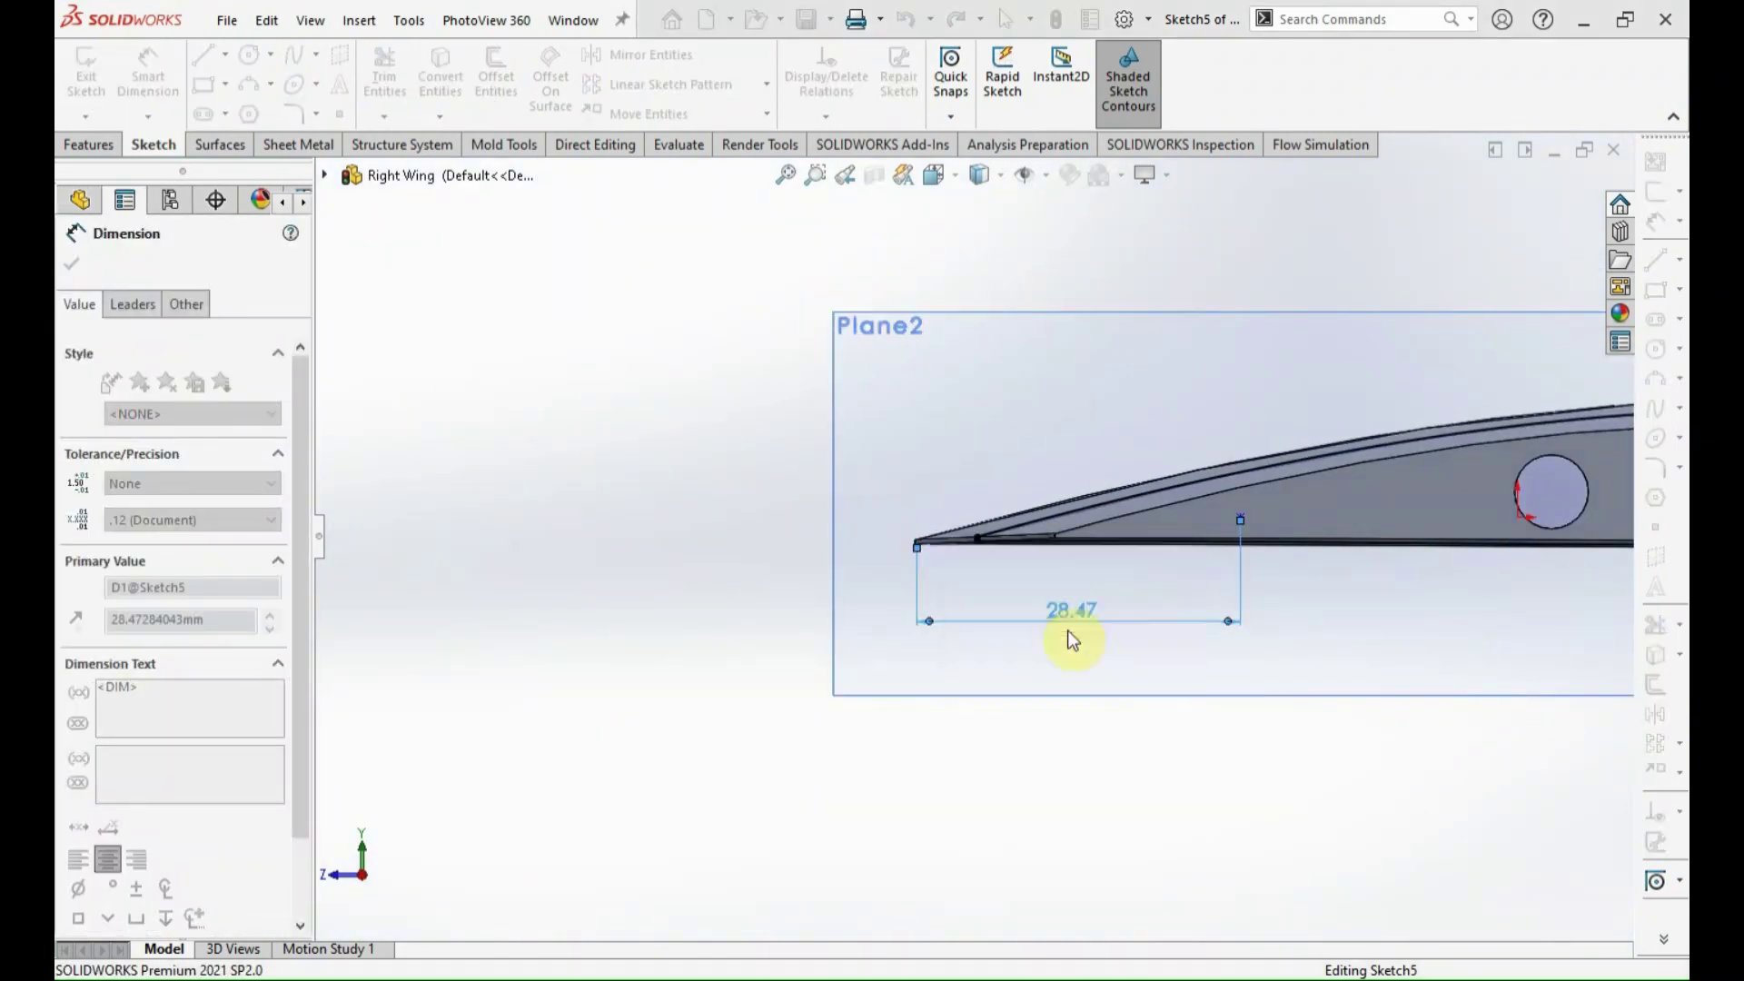
Move the point up inside the wing and dimension it 1 mm vertically from the reference.
scroll(1428, 538, "down", 2)
scroll(1428, 537, "down", 1)
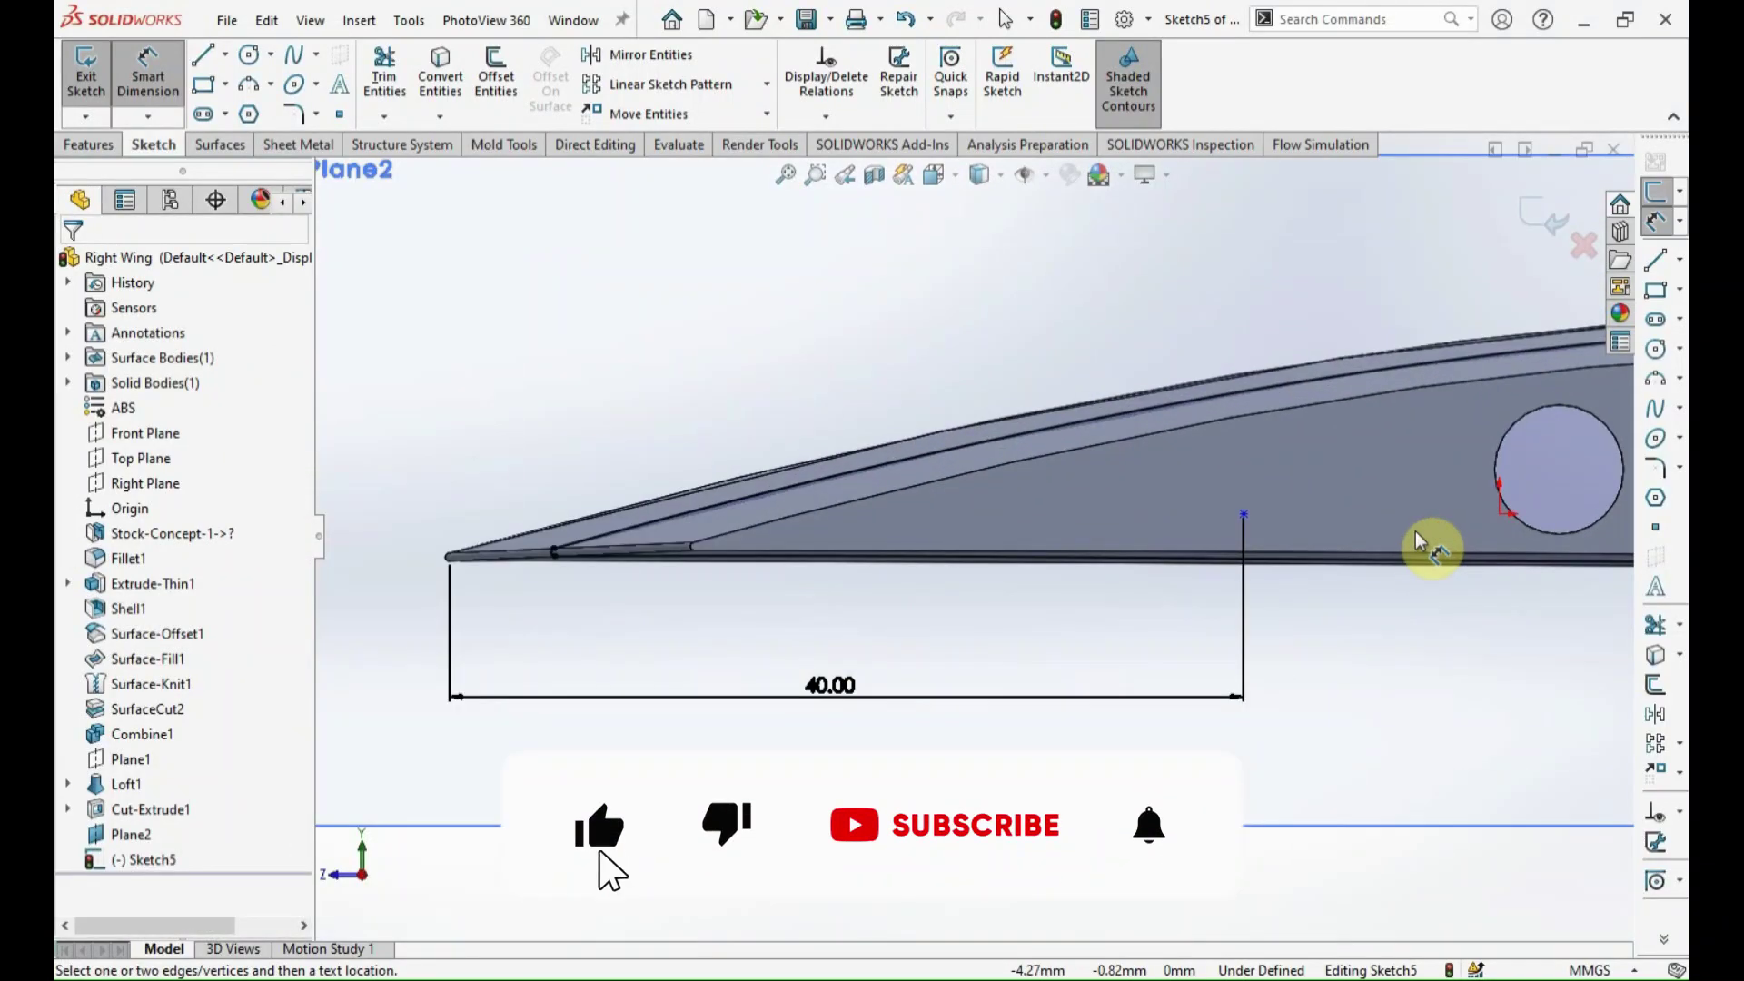
left_click(1244, 515)
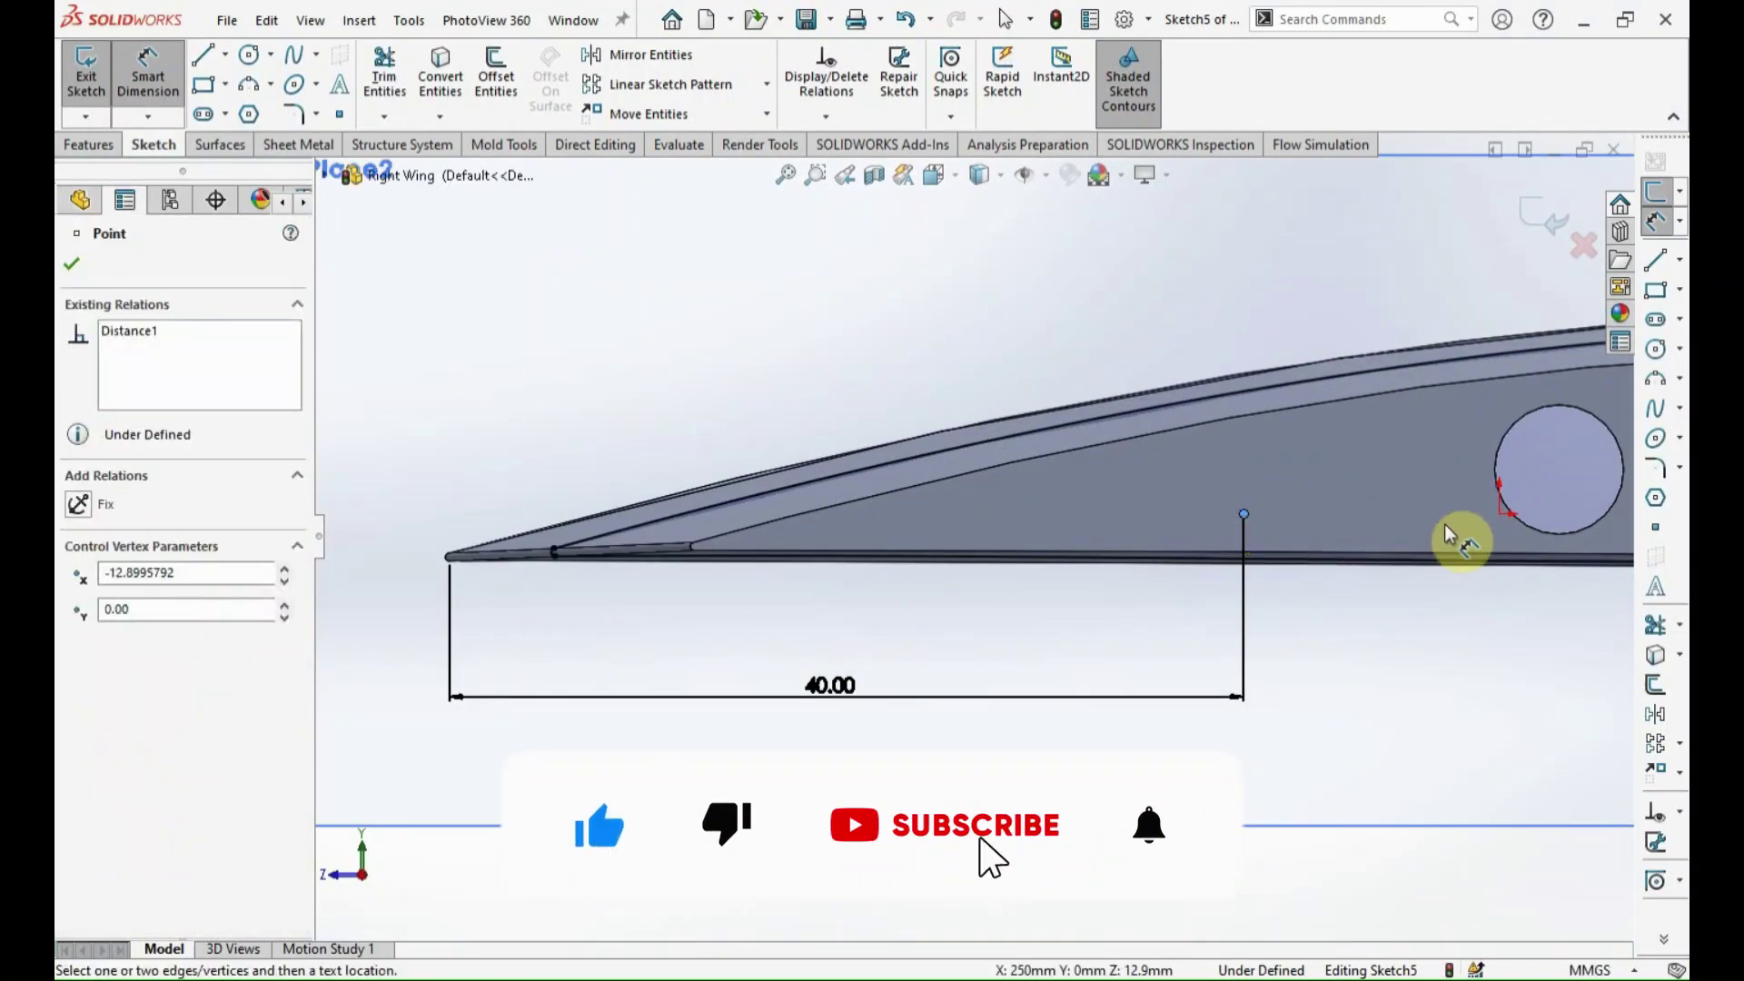
left_click(1500, 514)
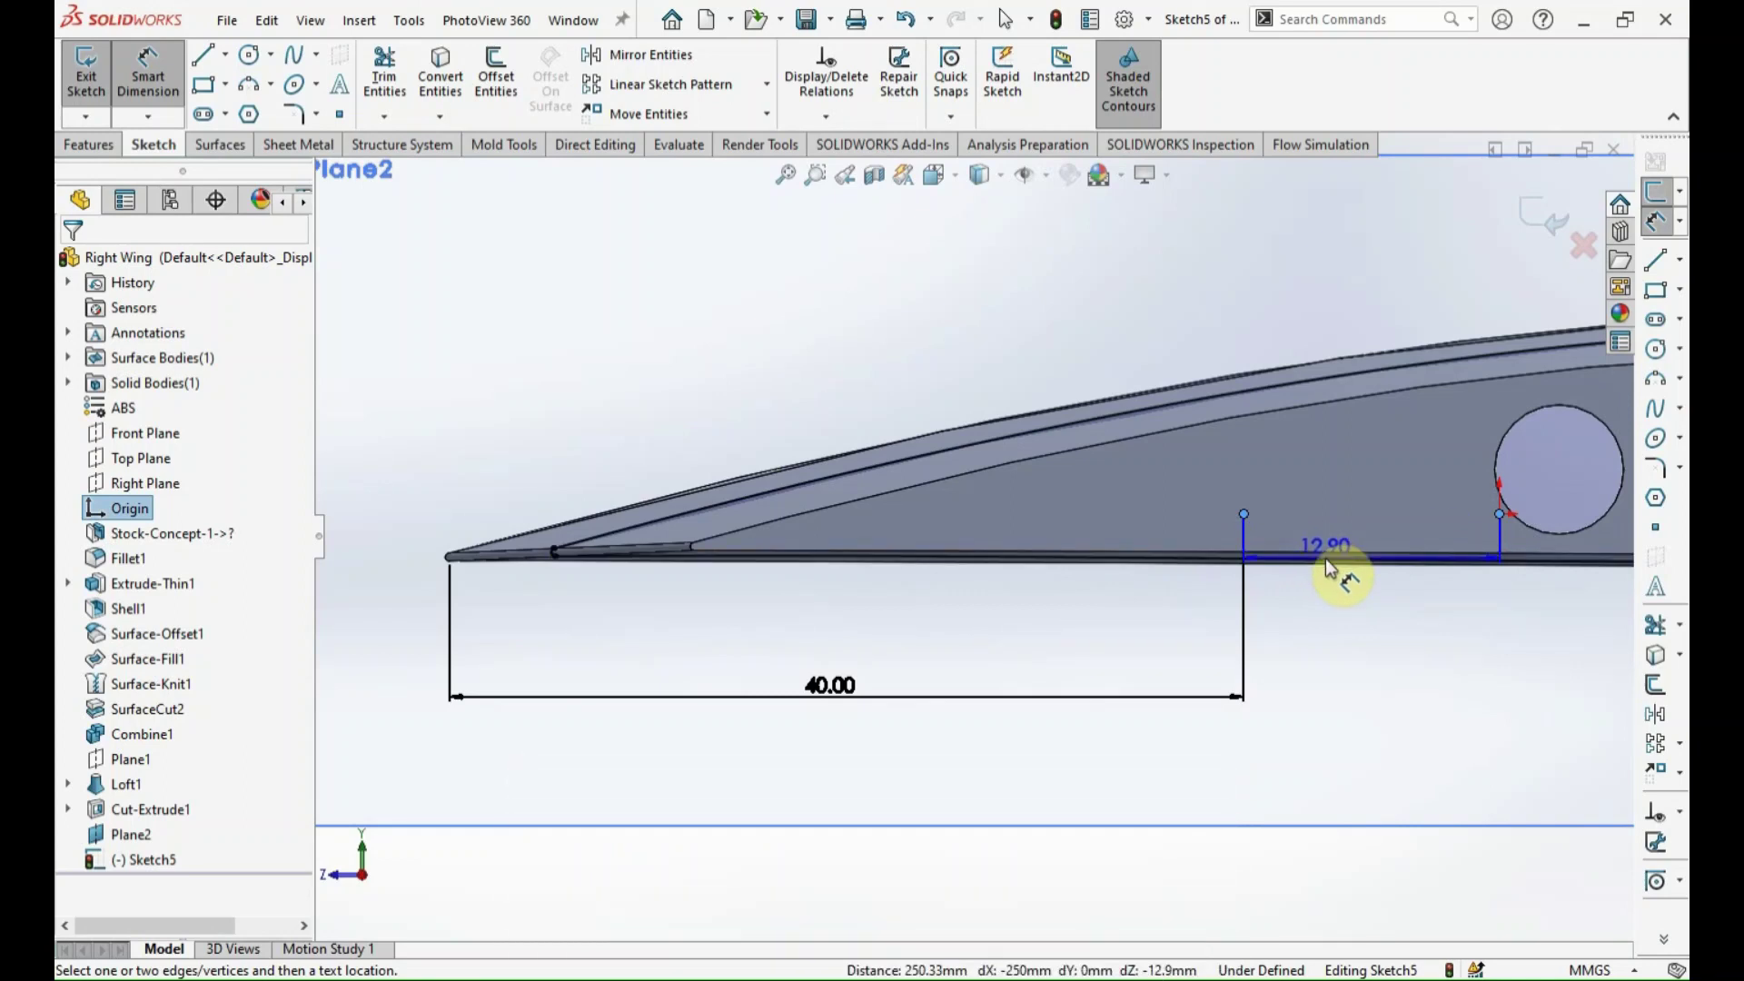
key("Escape")
left_click_drag(1243, 515, 1243, 479)
left_click(1333, 674)
right_click_drag(1334, 679, 1324, 603)
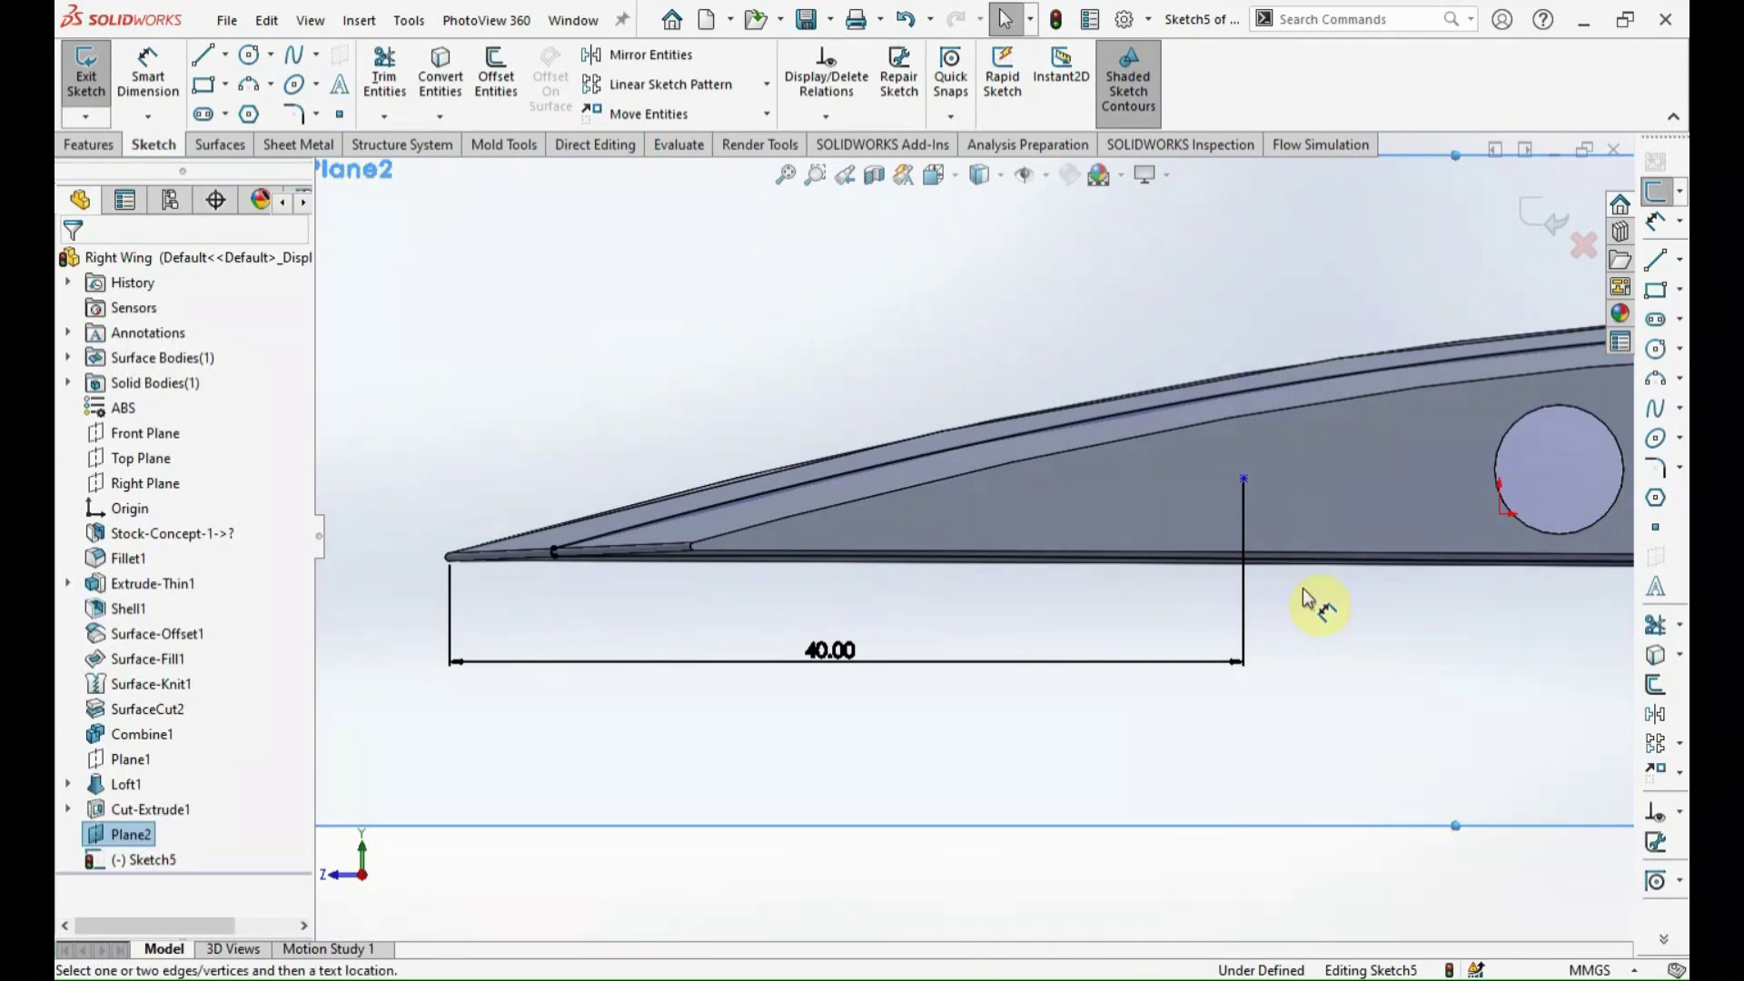
left_click(1243, 479)
left_click(1498, 514)
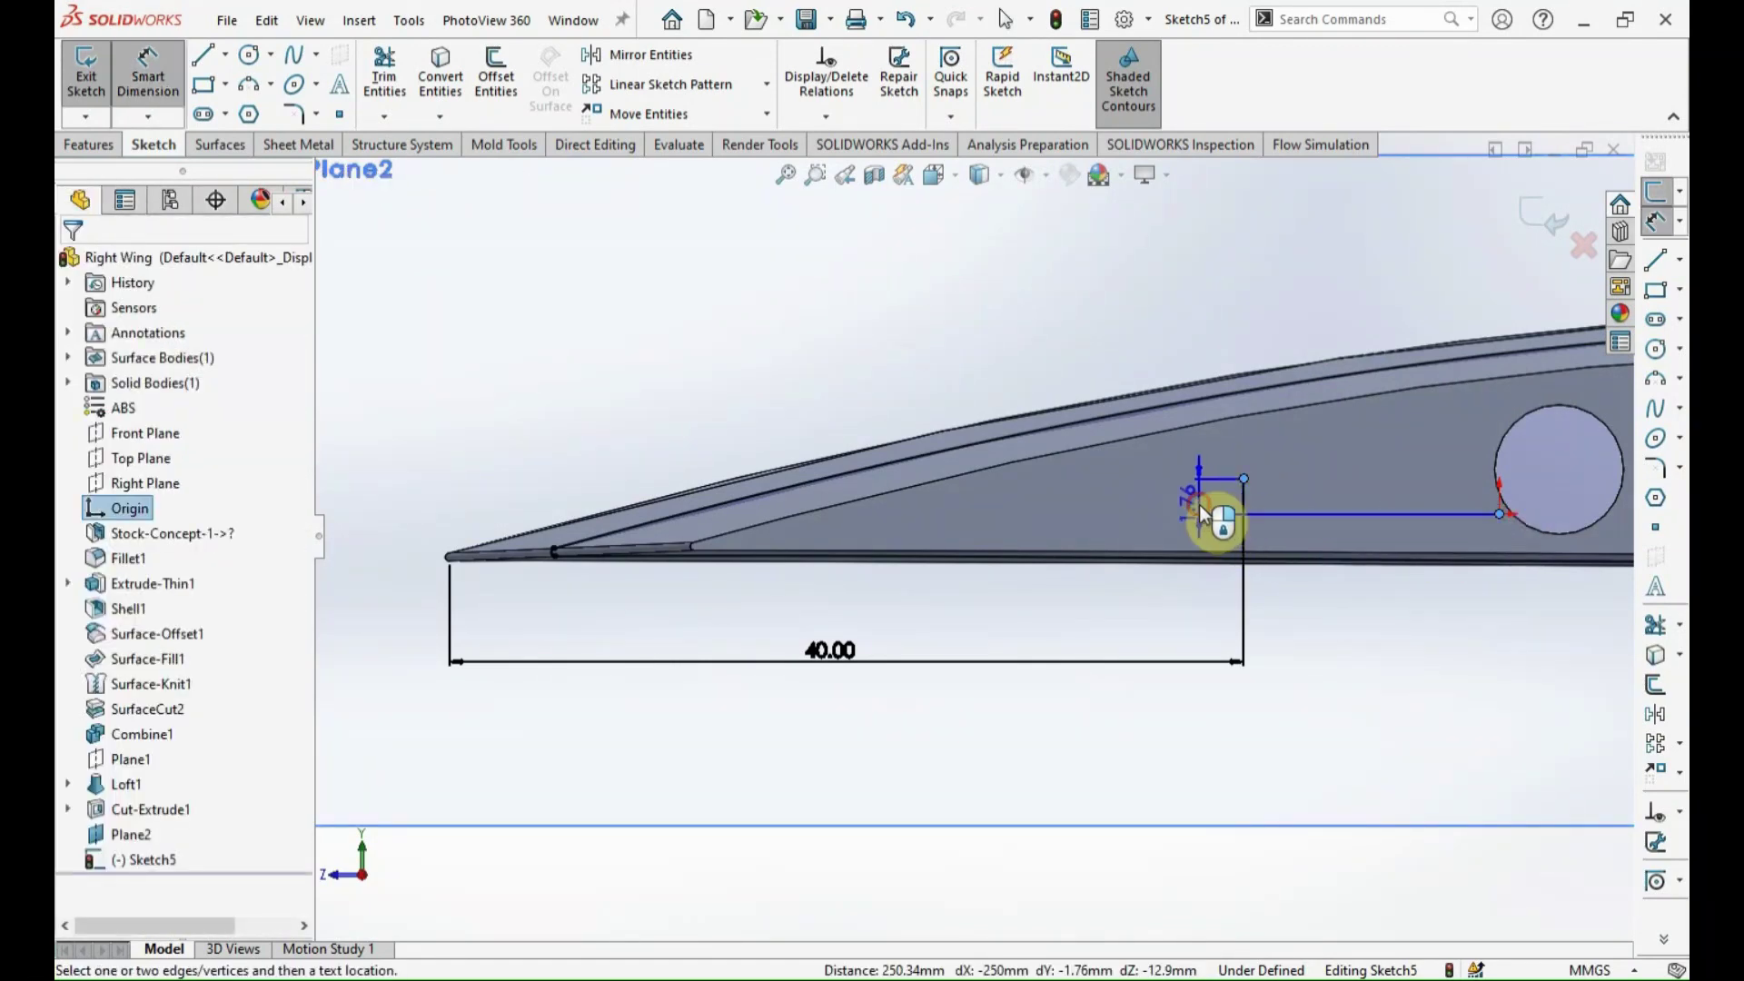
left_click(1218, 511)
type("1")
key("Return")
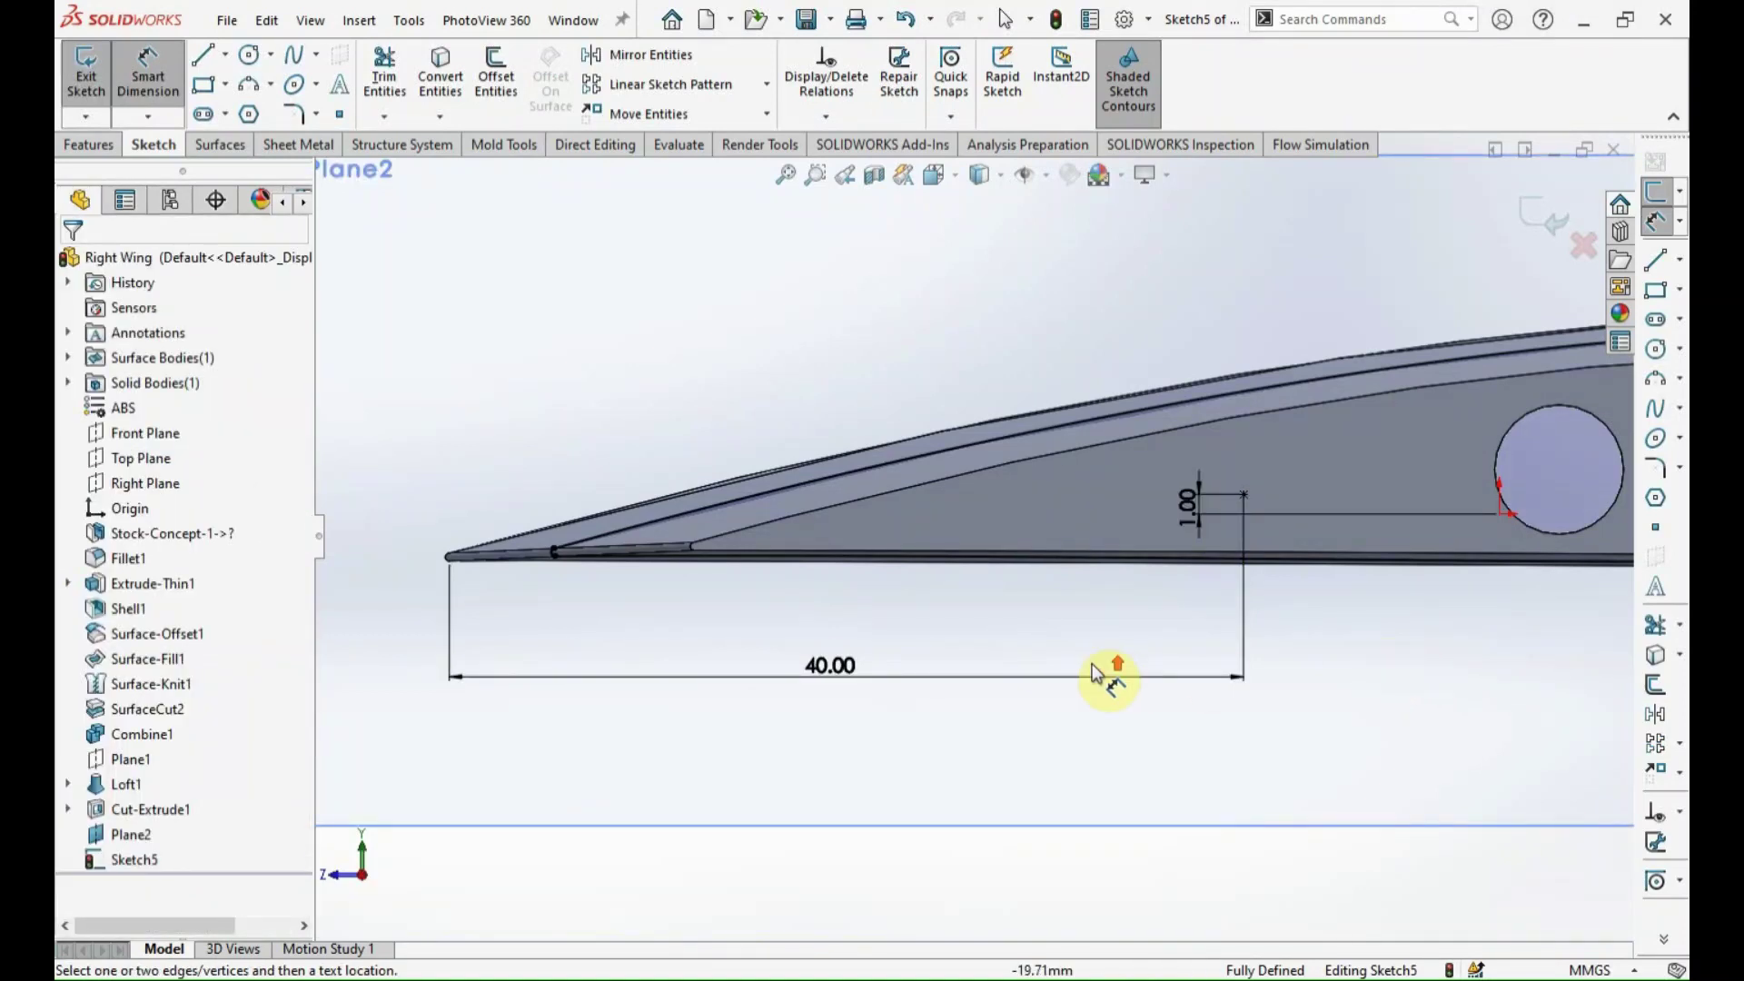
Draw a three-point arc spanning from the upper to the lower airfoil edge.
key("f")
left_click(1657, 380)
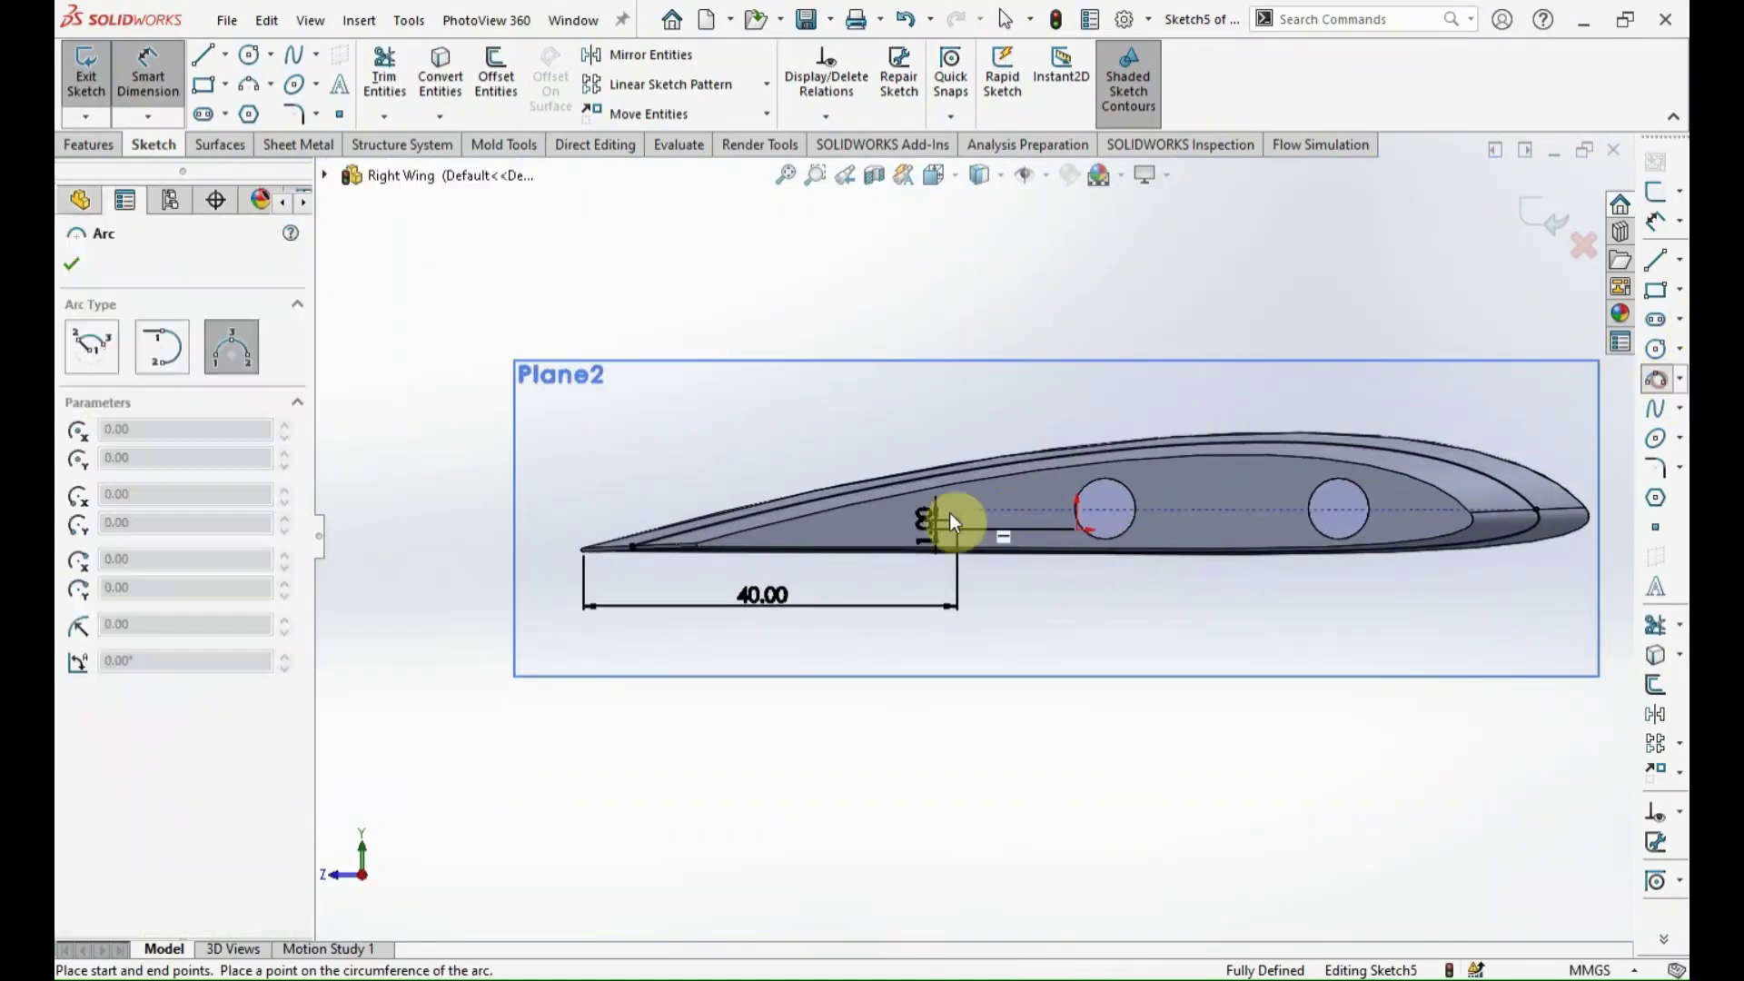
scroll(953, 518, "down", 3)
scroll(1117, 514, "down", 2)
left_click(911, 420)
left_click(945, 626)
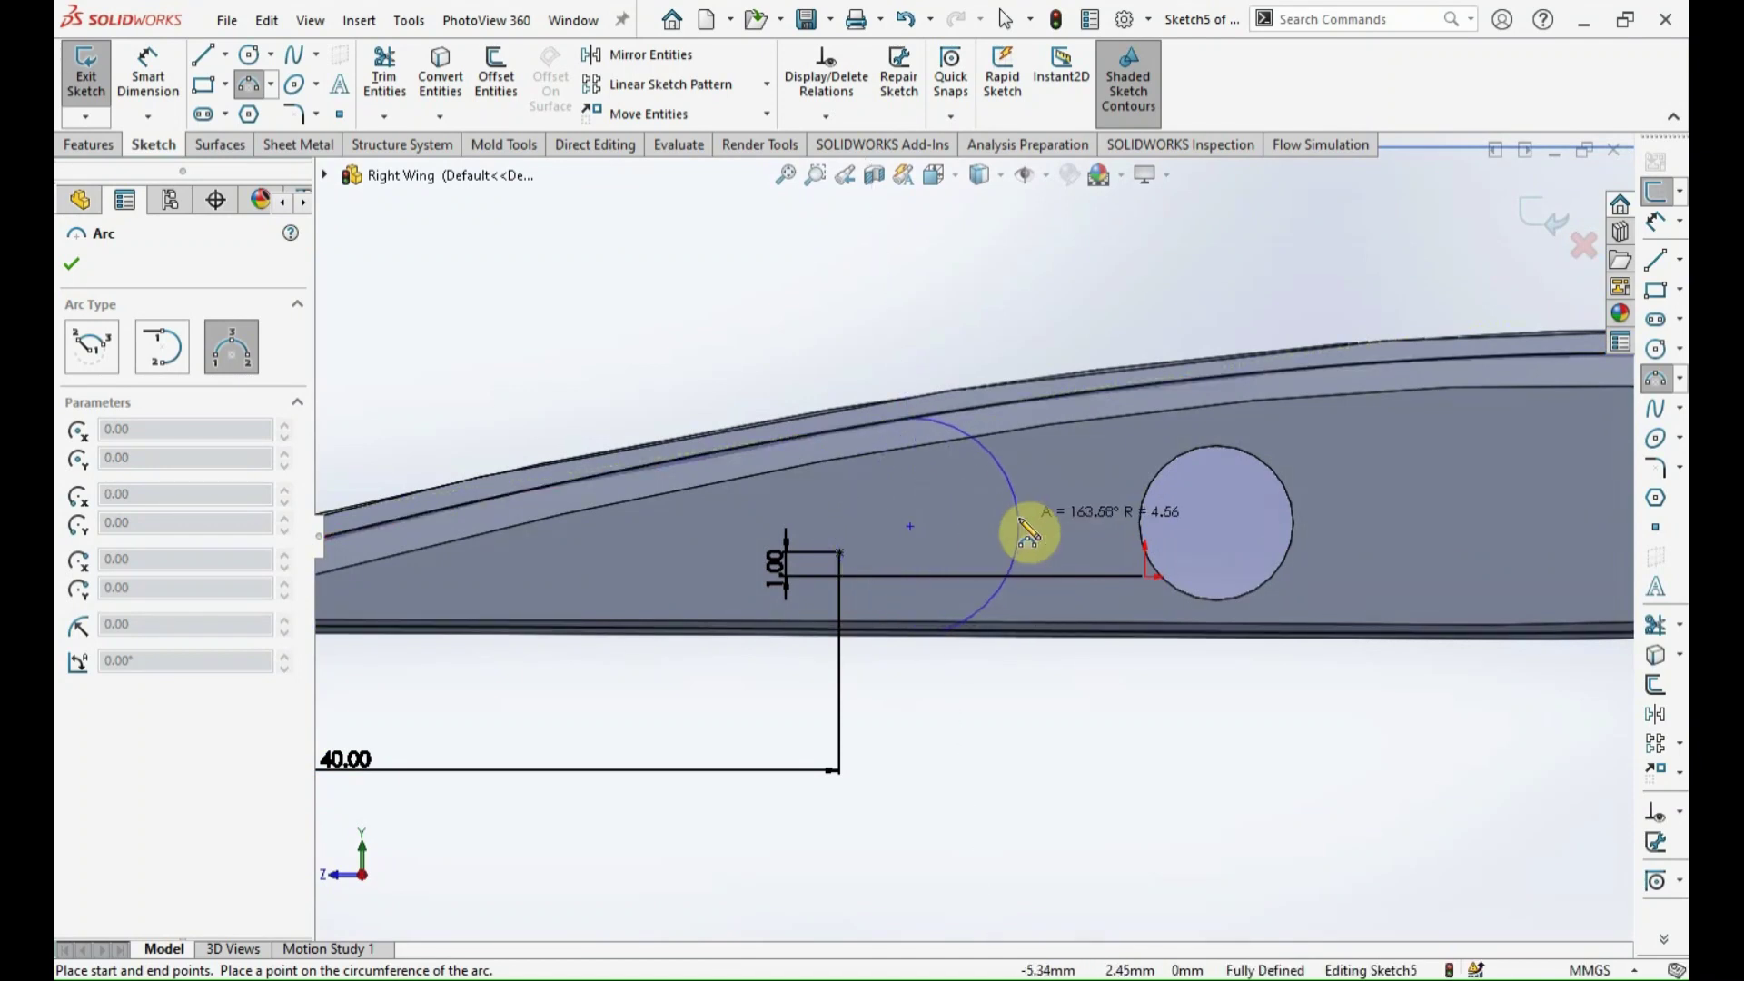
left_click(1019, 525)
key("Escape")
Make the arc centre coincident with the aileron point and give it radius 6 mm.
left_click(841, 550)
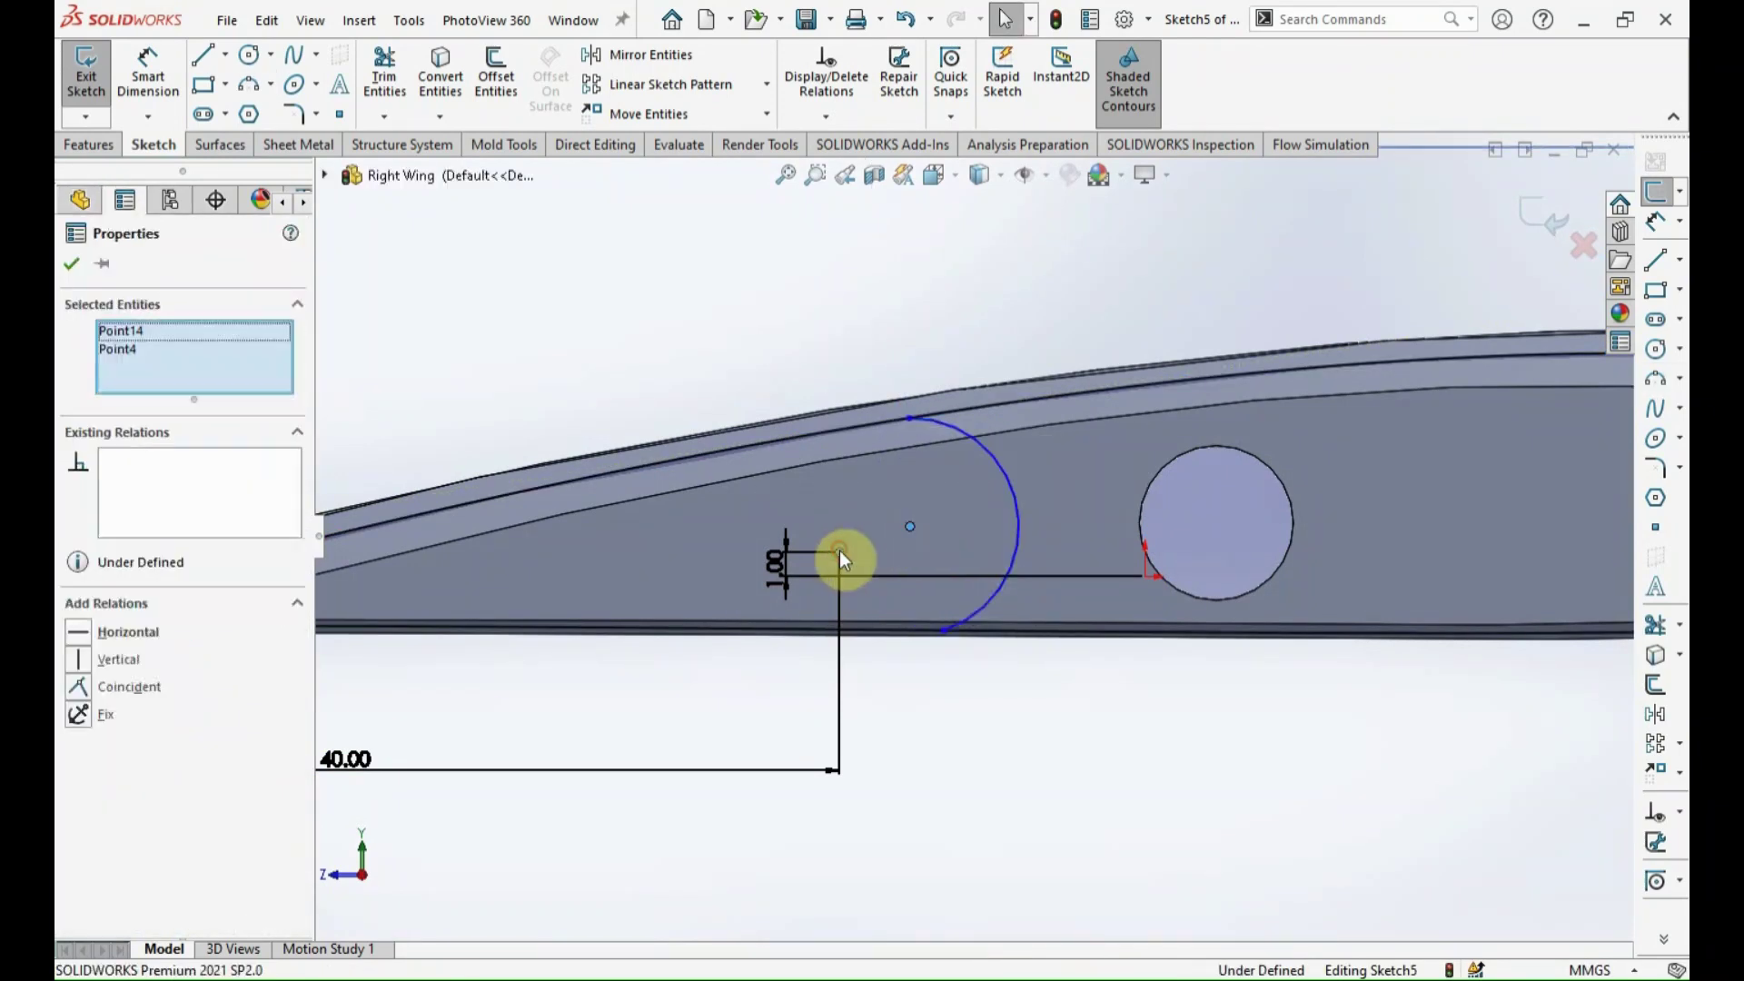
left_click(961, 450)
left_click(970, 723)
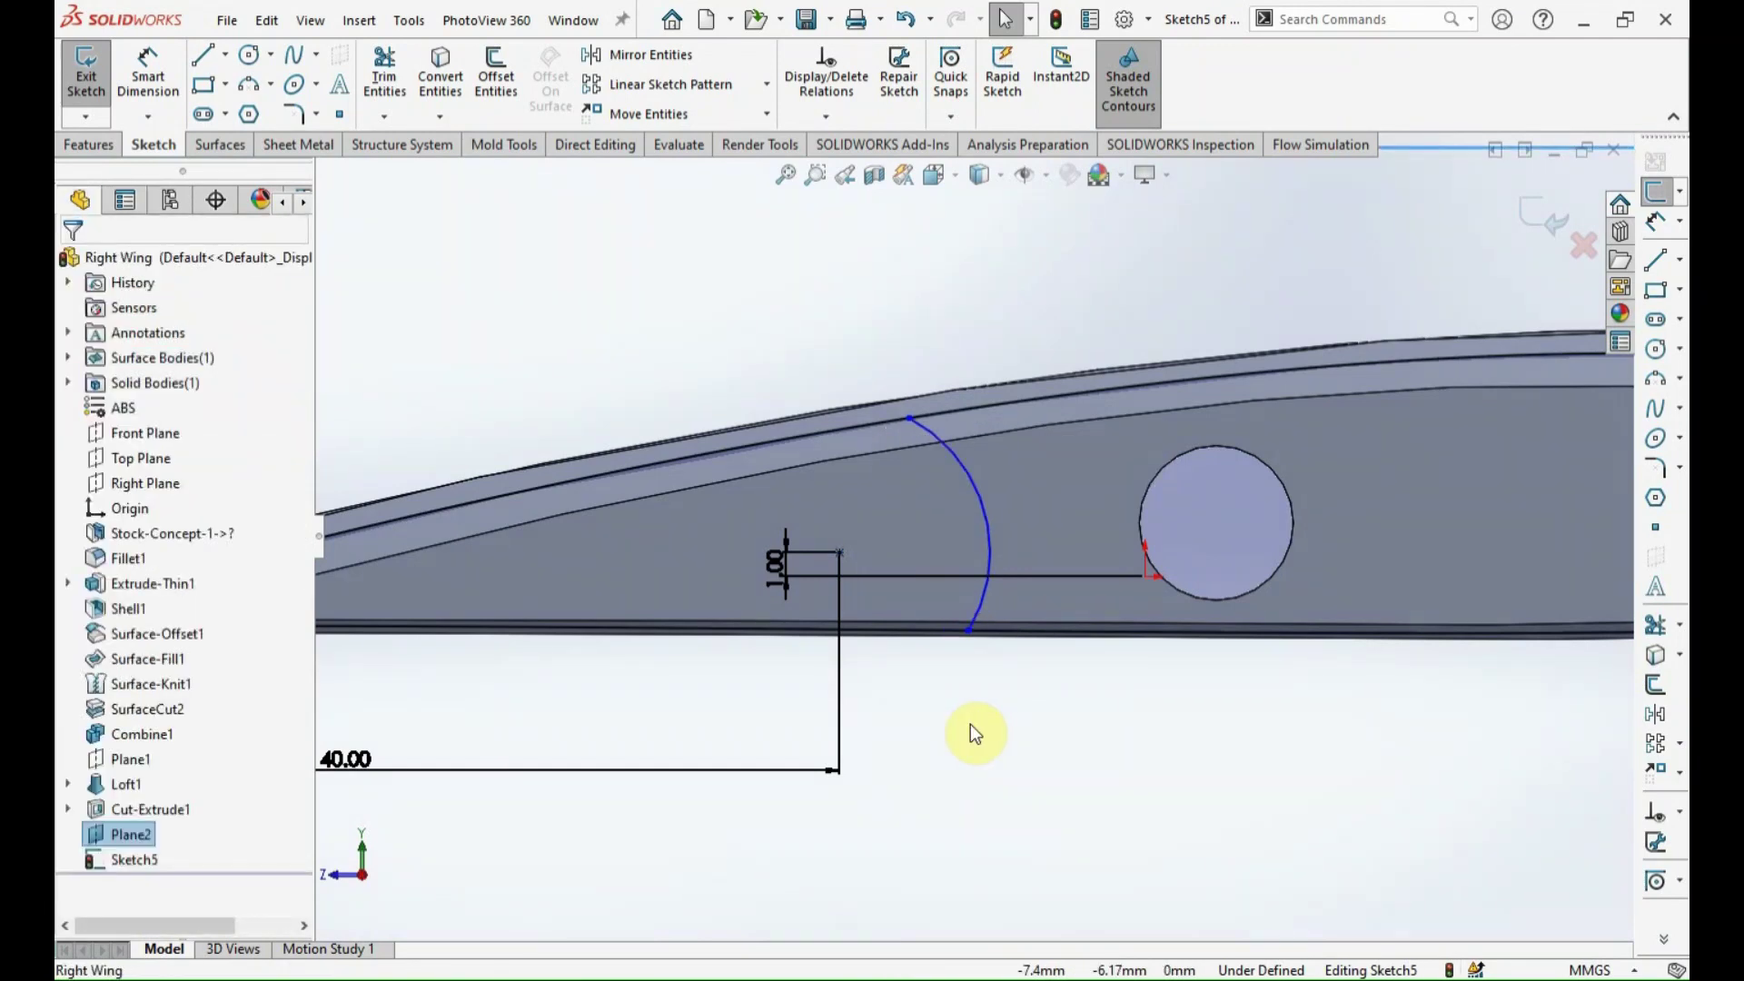
key("d")
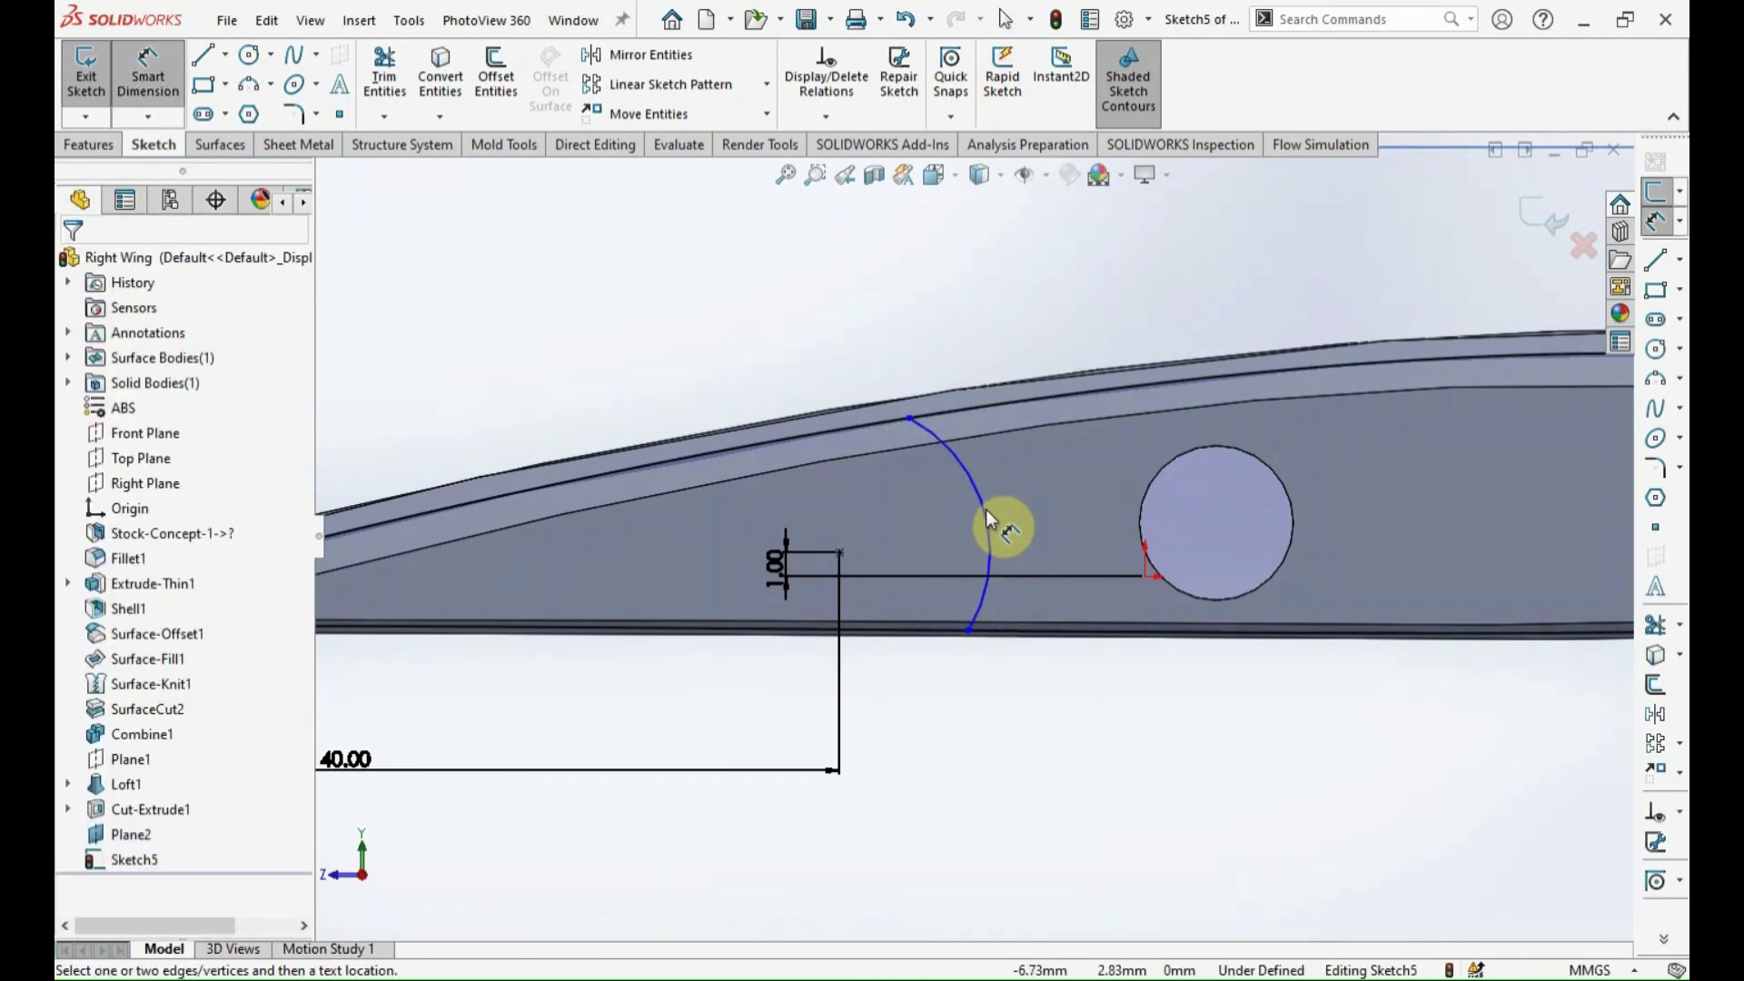
left_click(970, 474)
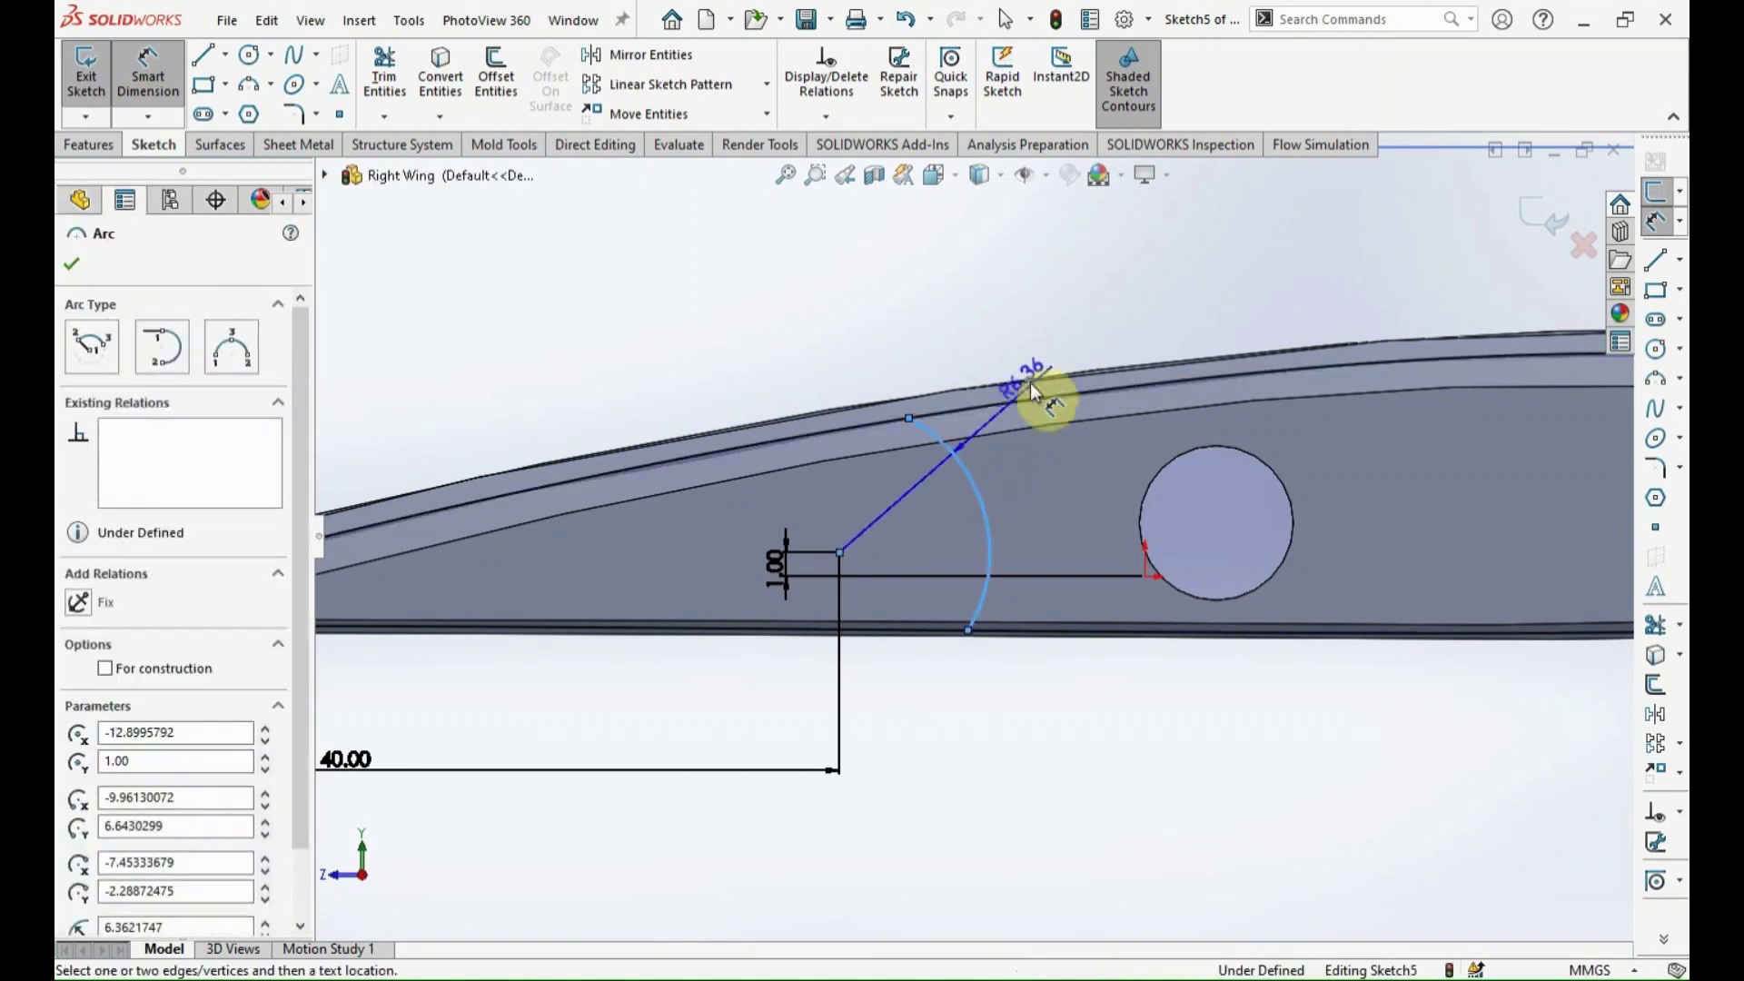
left_click(1040, 360)
type("6")
key("Return")
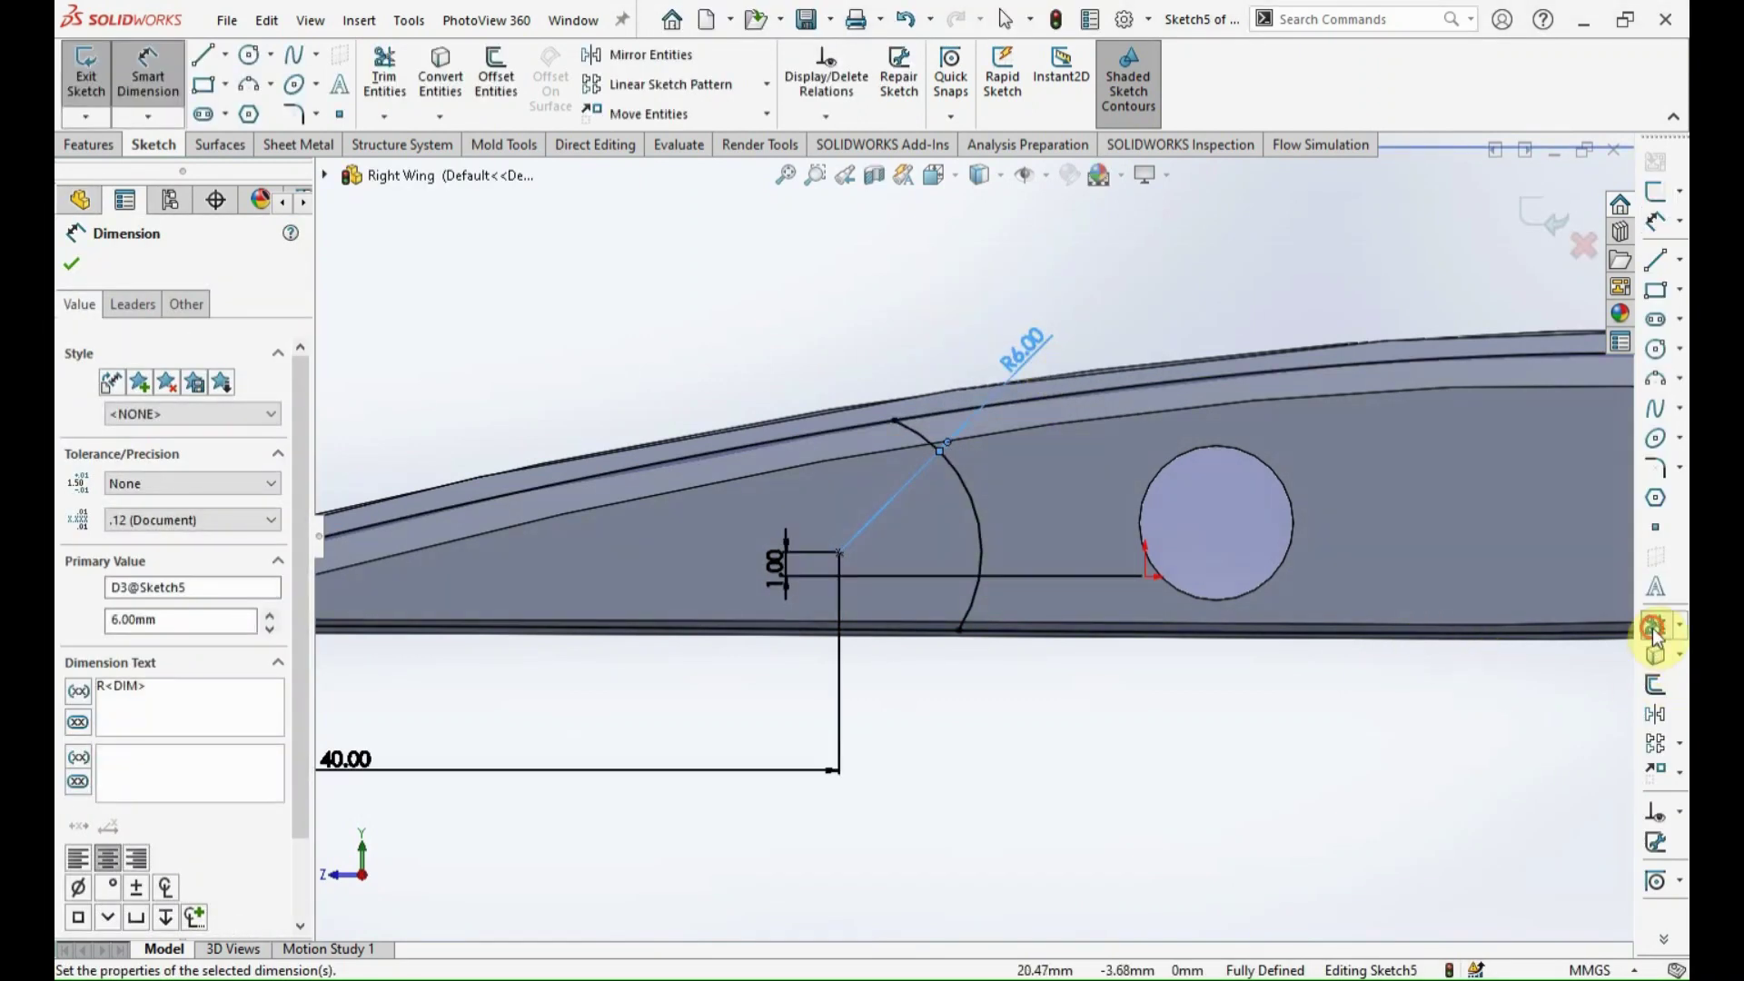
Trim away the excess airfoil lines beyond the arc.
left_click(1655, 627)
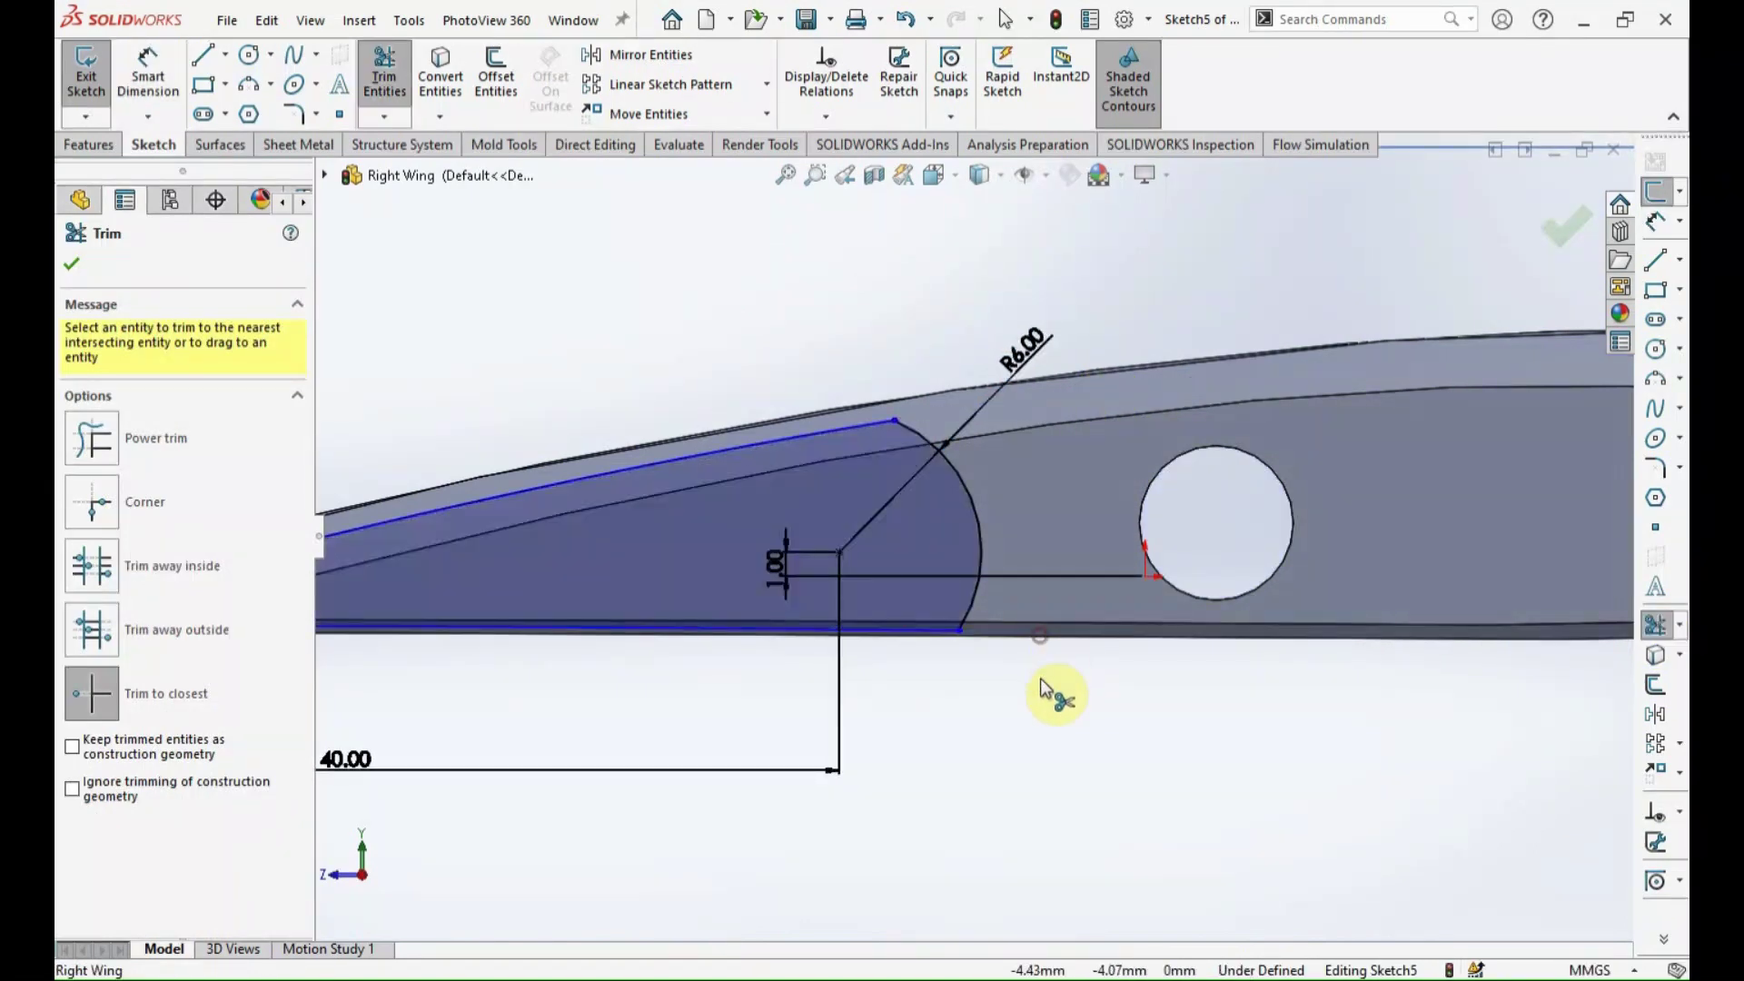
scroll(1044, 692, "up", 3)
scroll(688, 618, "down", 2)
key("Escape")
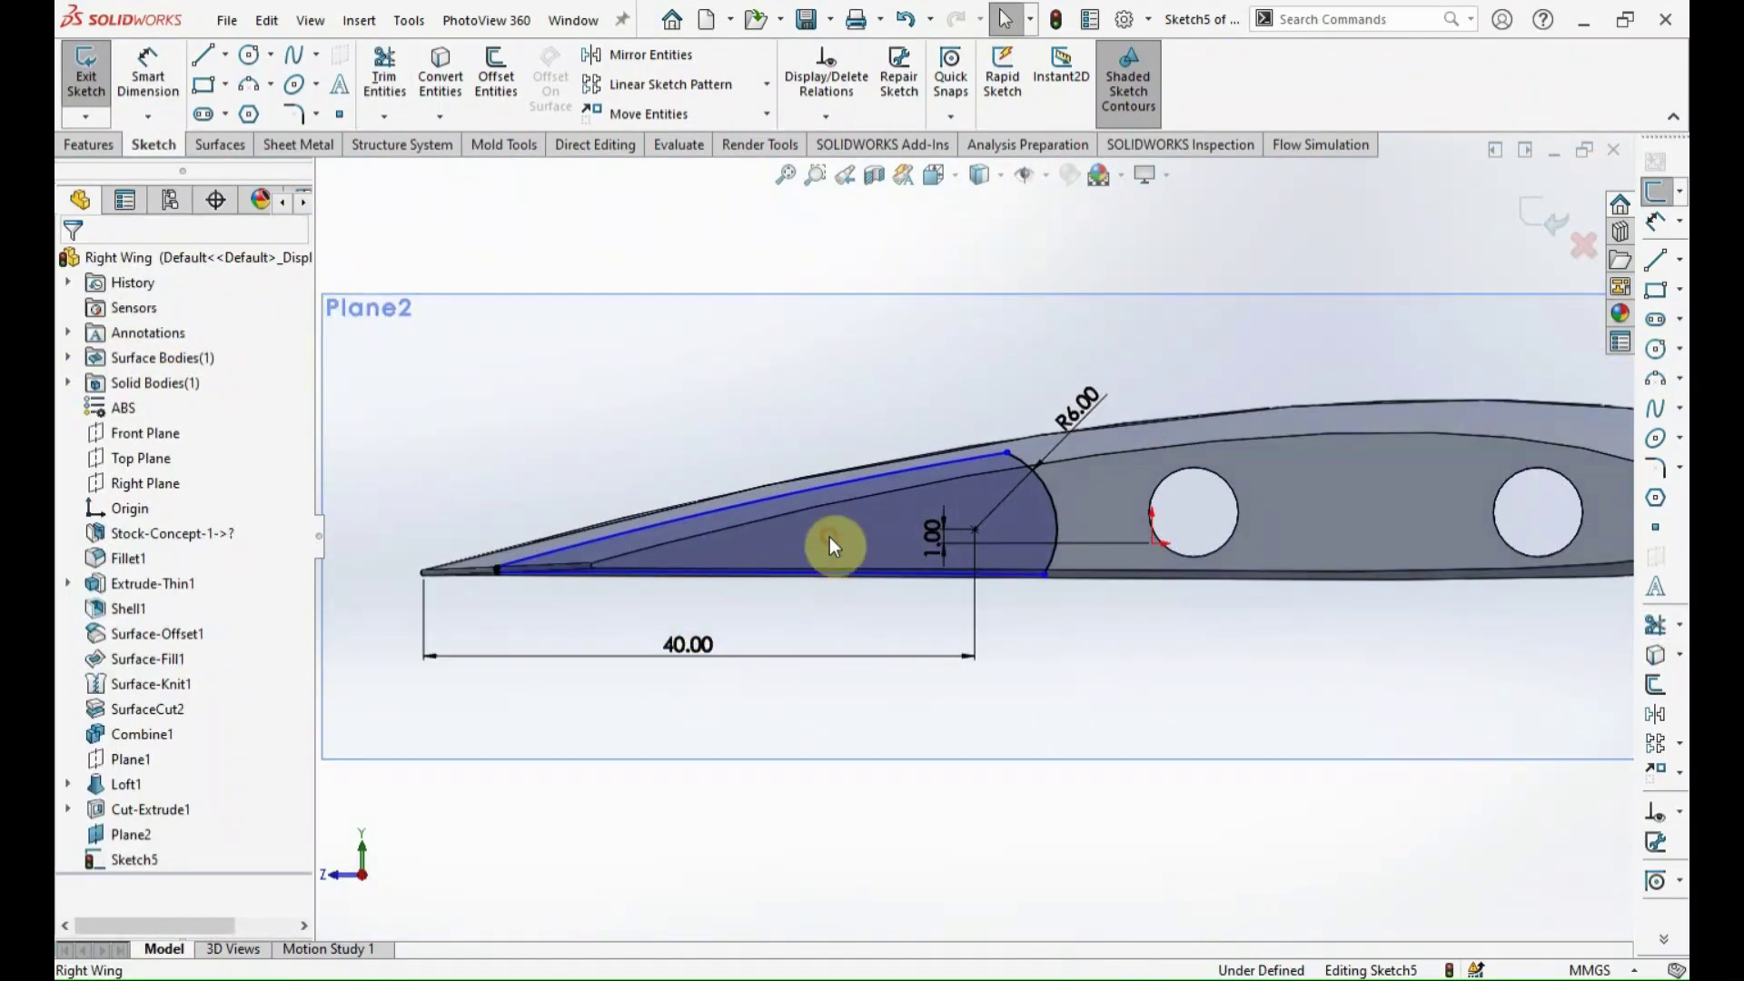
Offset the aileron profile outline by 0.10 mm.
left_click_drag(478, 610, 1117, 449)
left_click(1655, 684)
type("0.")
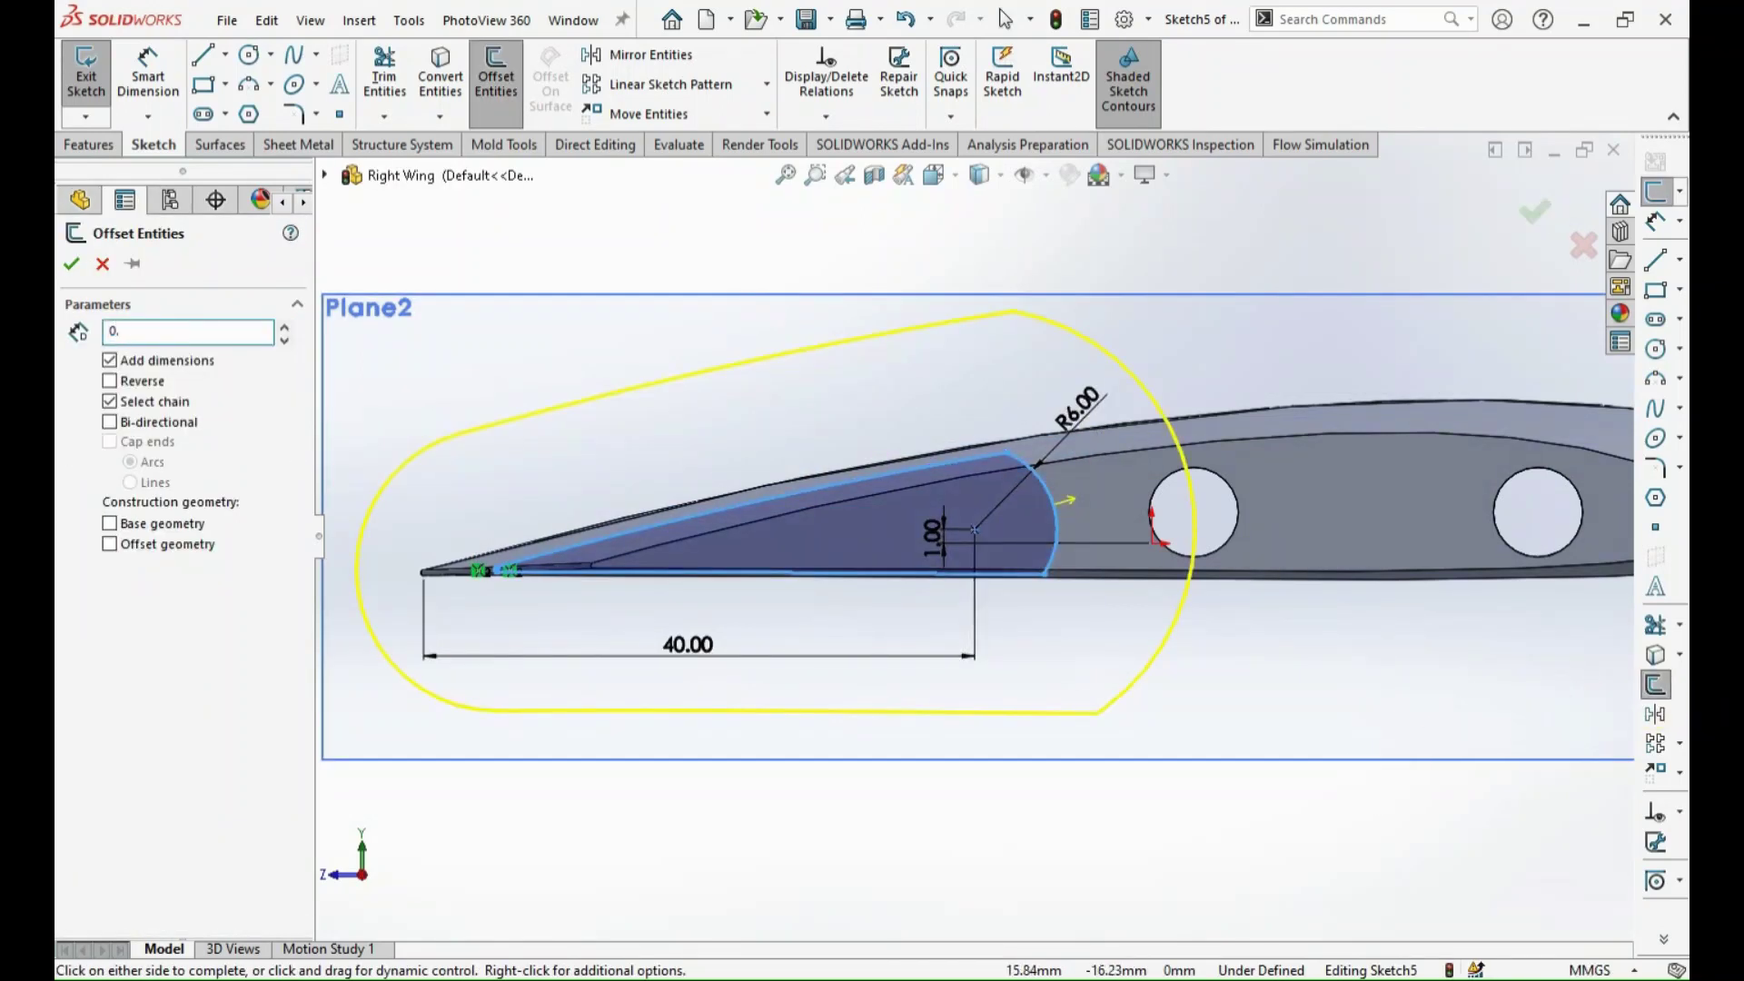
type("1")
key("Return")
left_click(1373, 779)
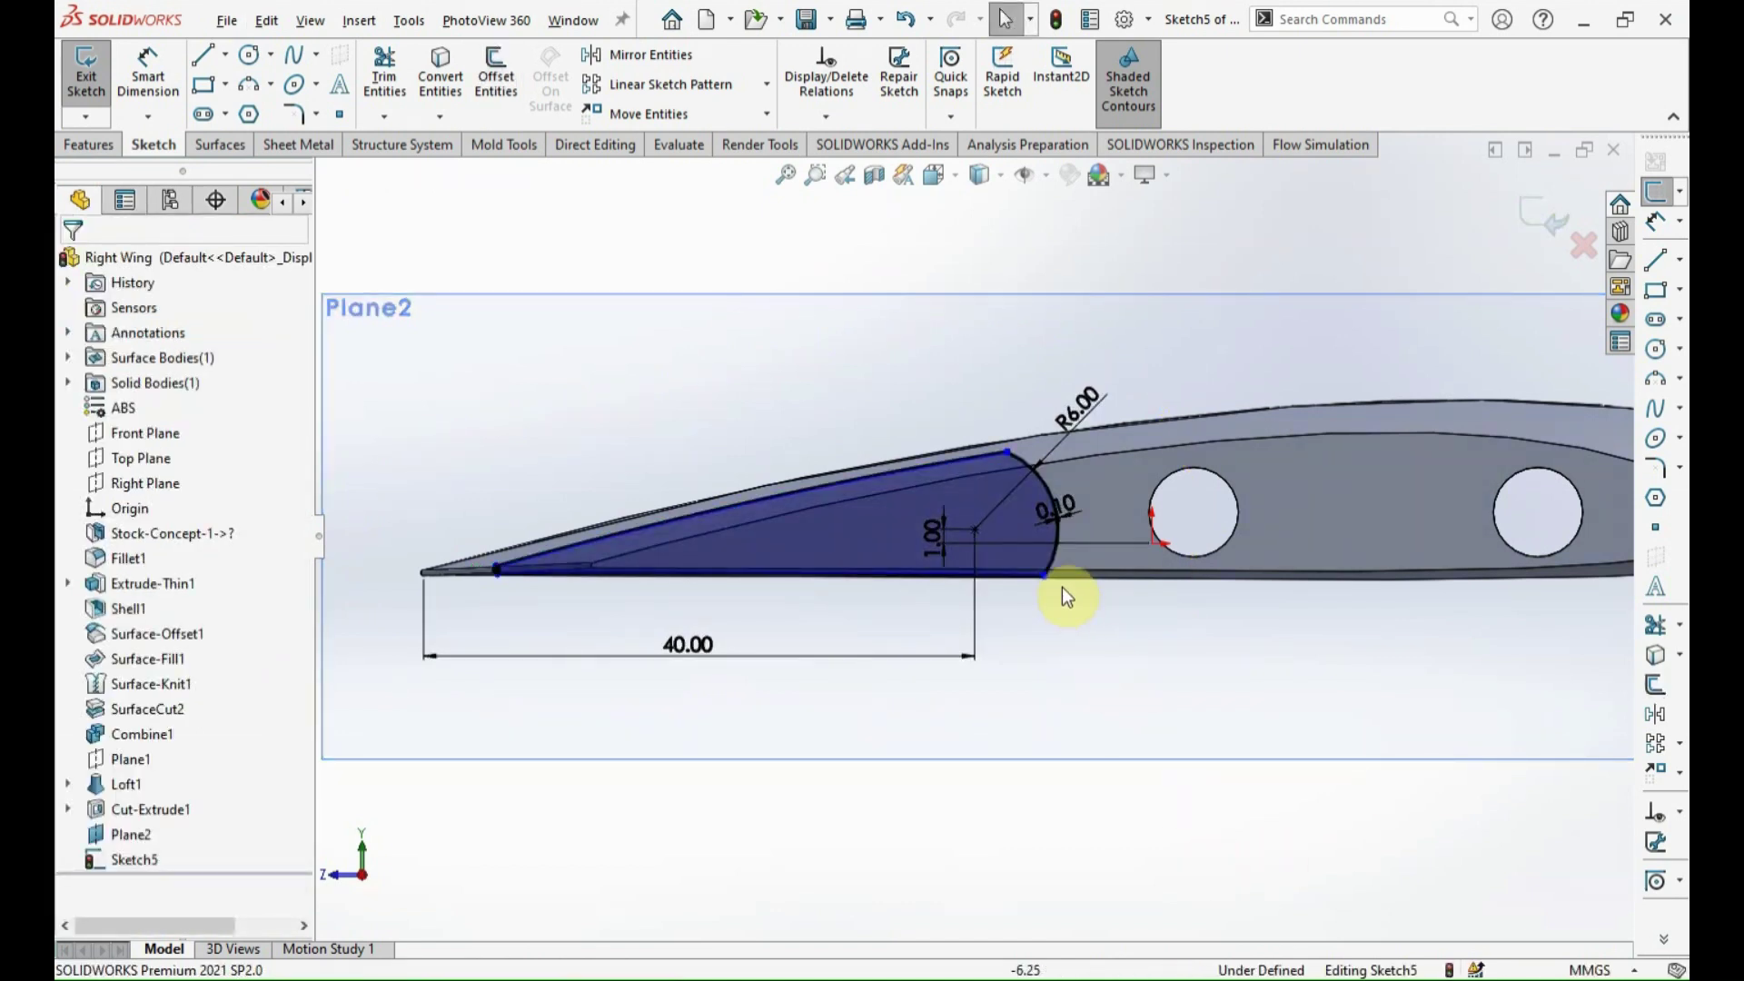
Delete the Fix relation on the trailing-edge point and exit the sketch.
scroll(1054, 600, "down", 3)
scroll(983, 461, "down", 2)
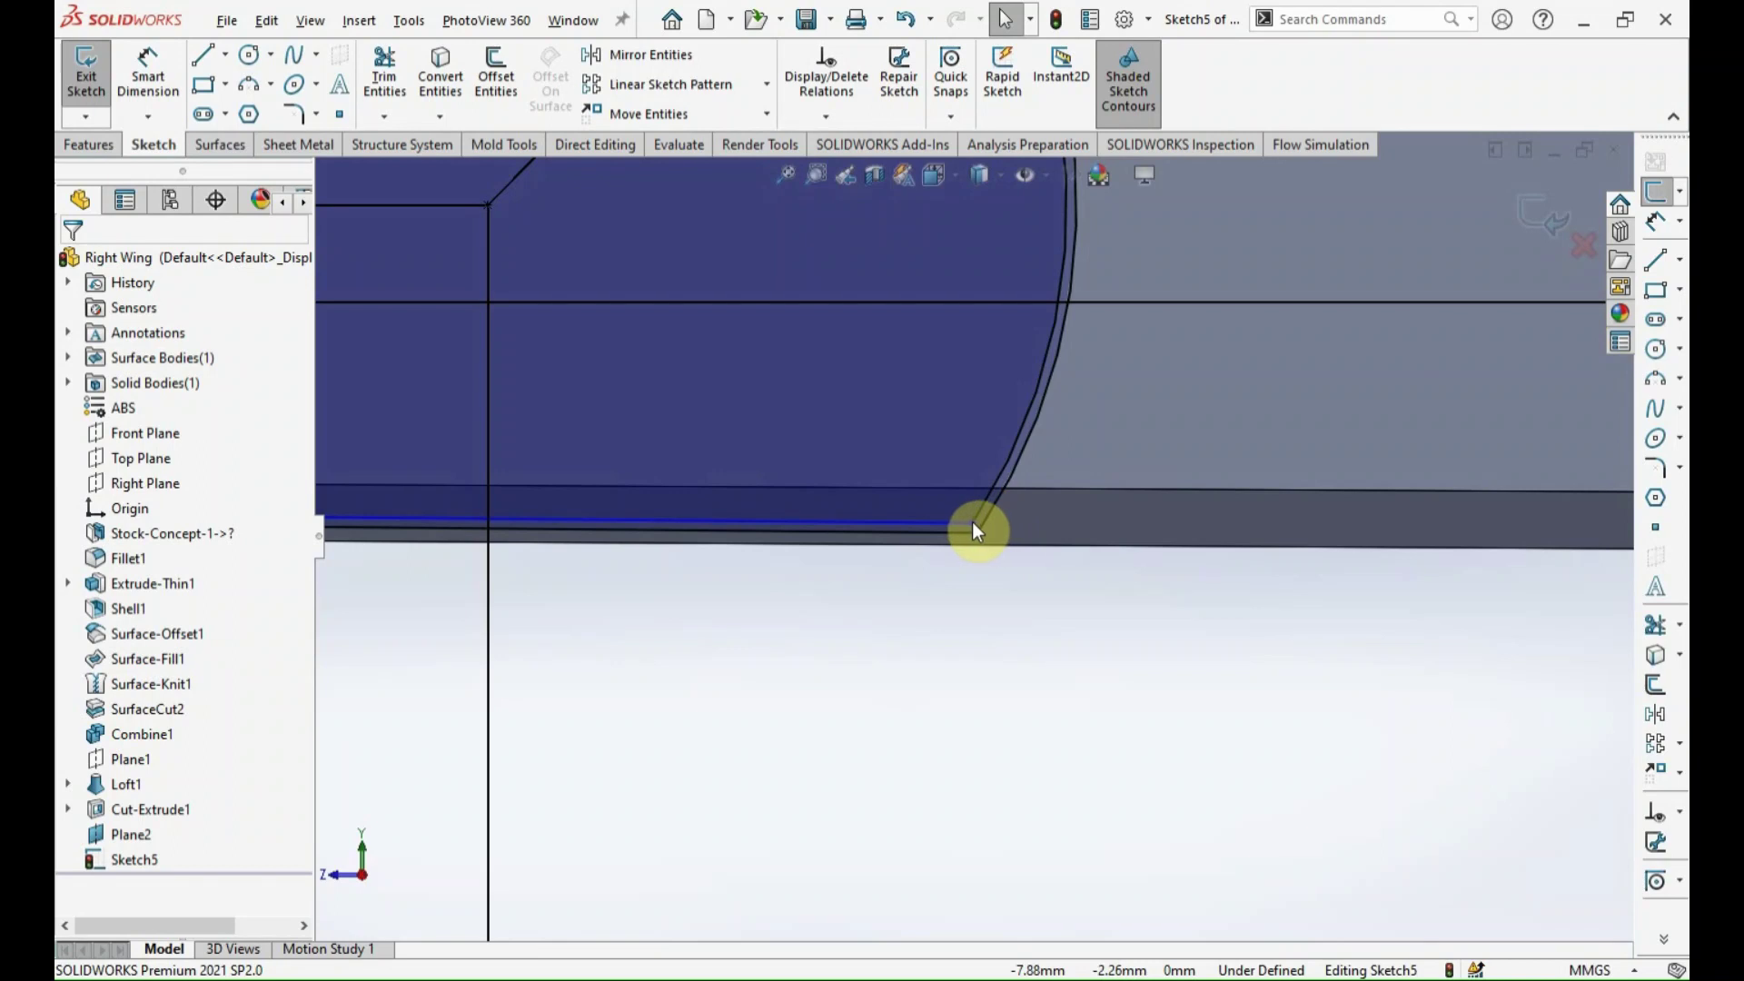
left_click(972, 523)
left_click(1037, 420)
left_click(215, 330)
key("Delete")
left_click(67, 266)
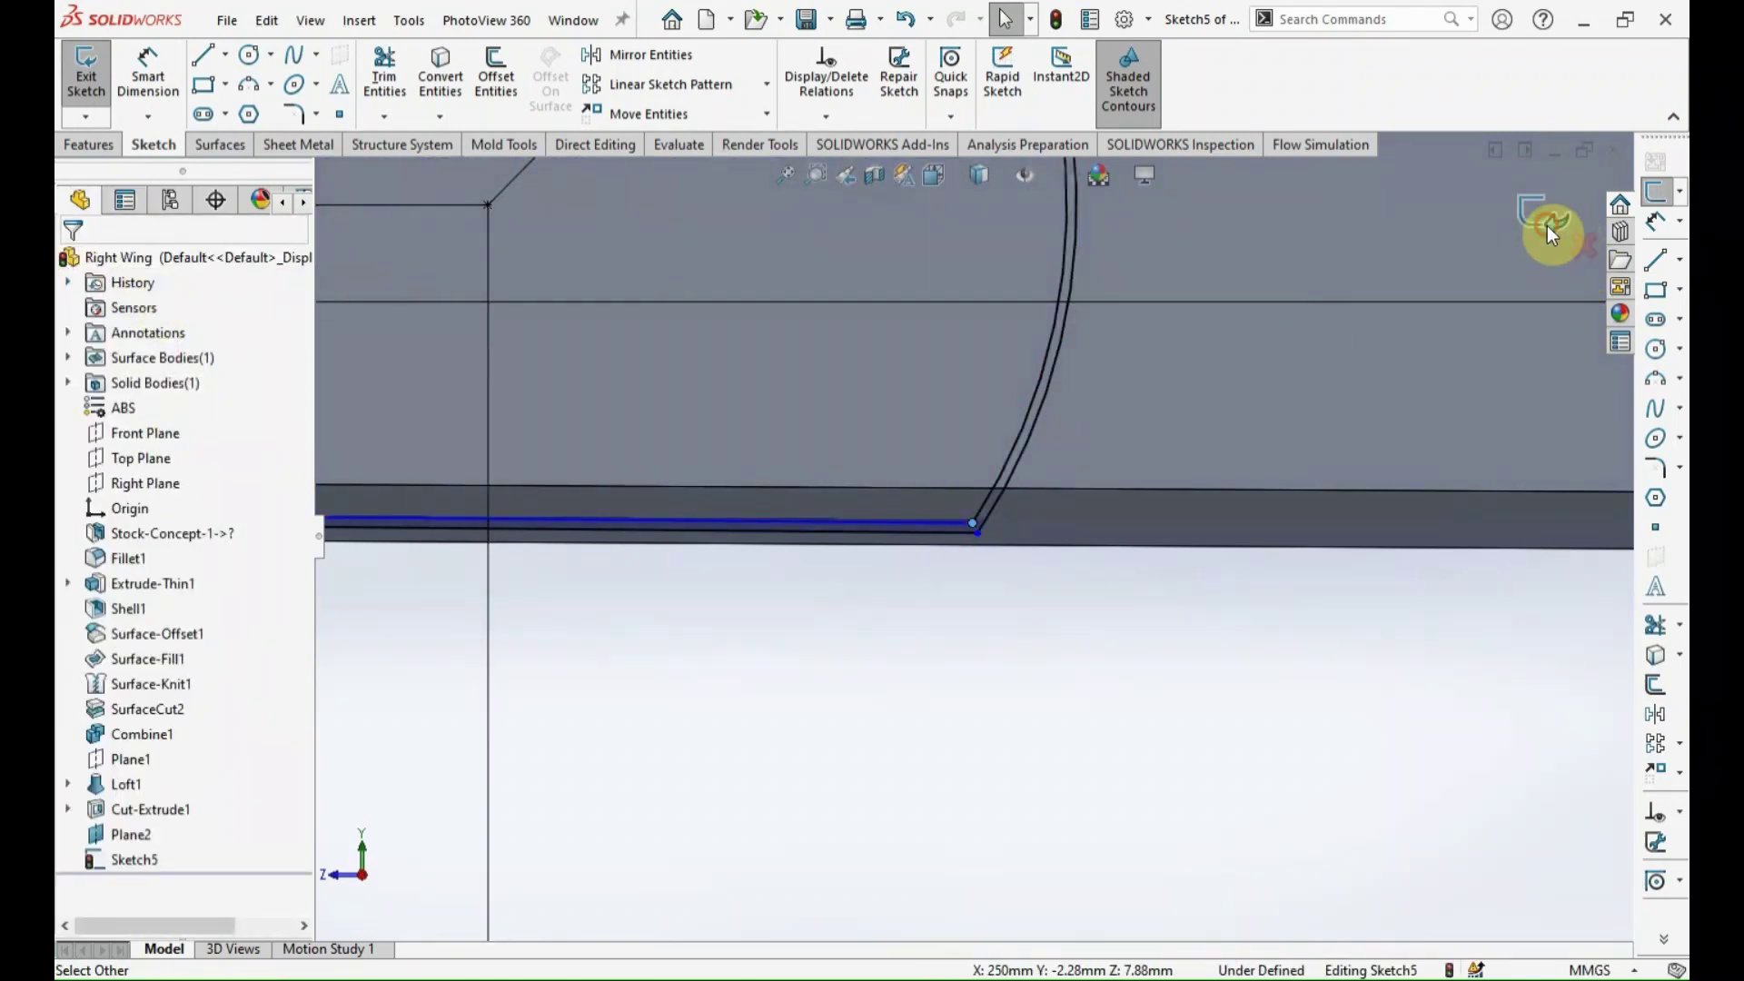
Start a sketch on the wing's end face and convert Sketch5's aileron chain into it.
key("f")
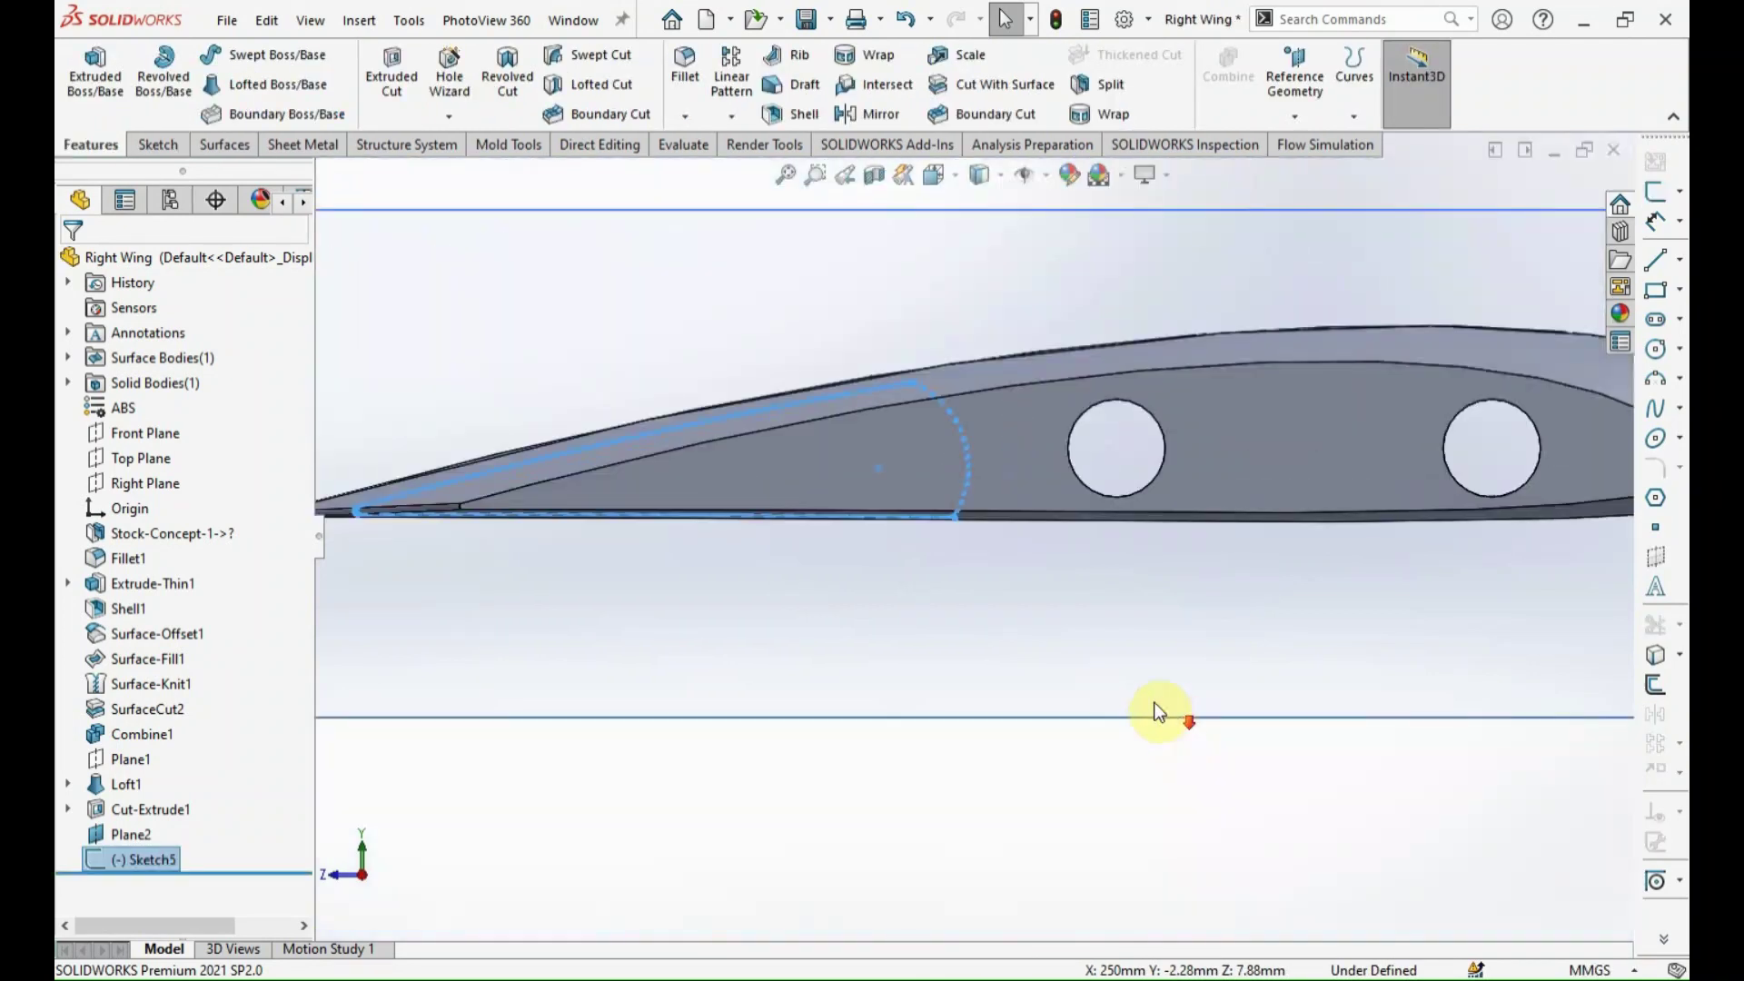
left_click(1119, 505)
left_click(1655, 191)
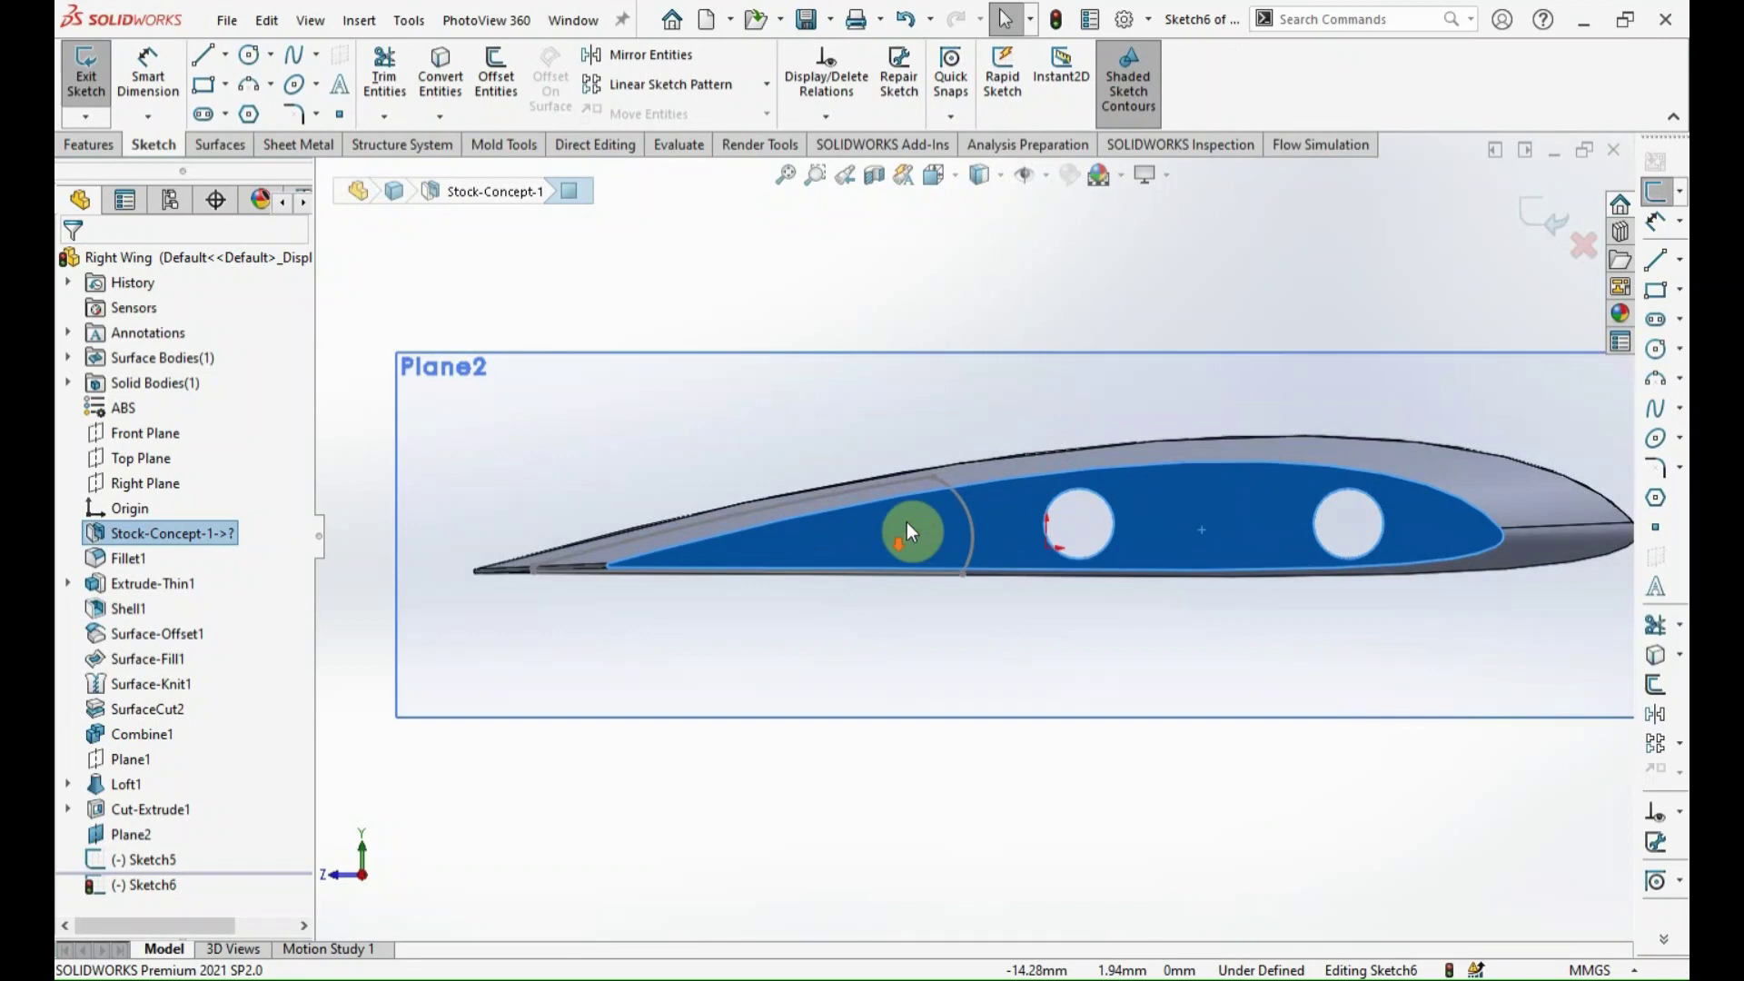
scroll(909, 527, "down", 5)
left_click(1072, 486)
scroll(1063, 481, "down", 5)
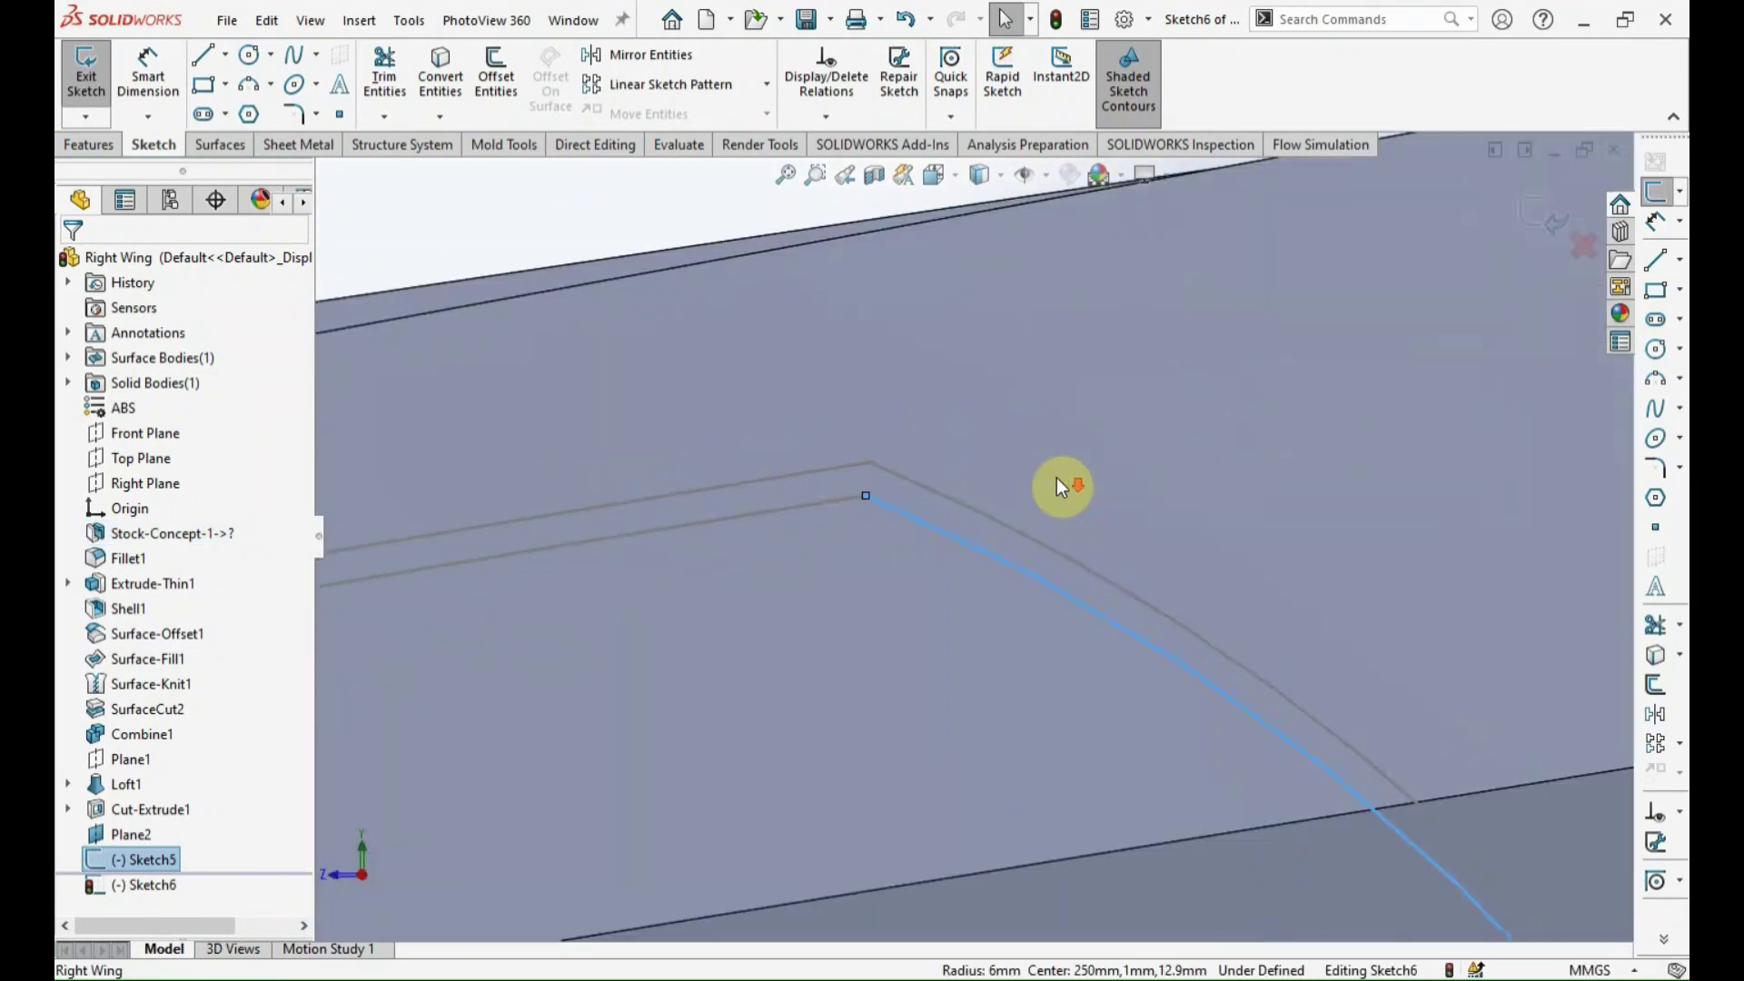
right_click(967, 513)
left_click(999, 504)
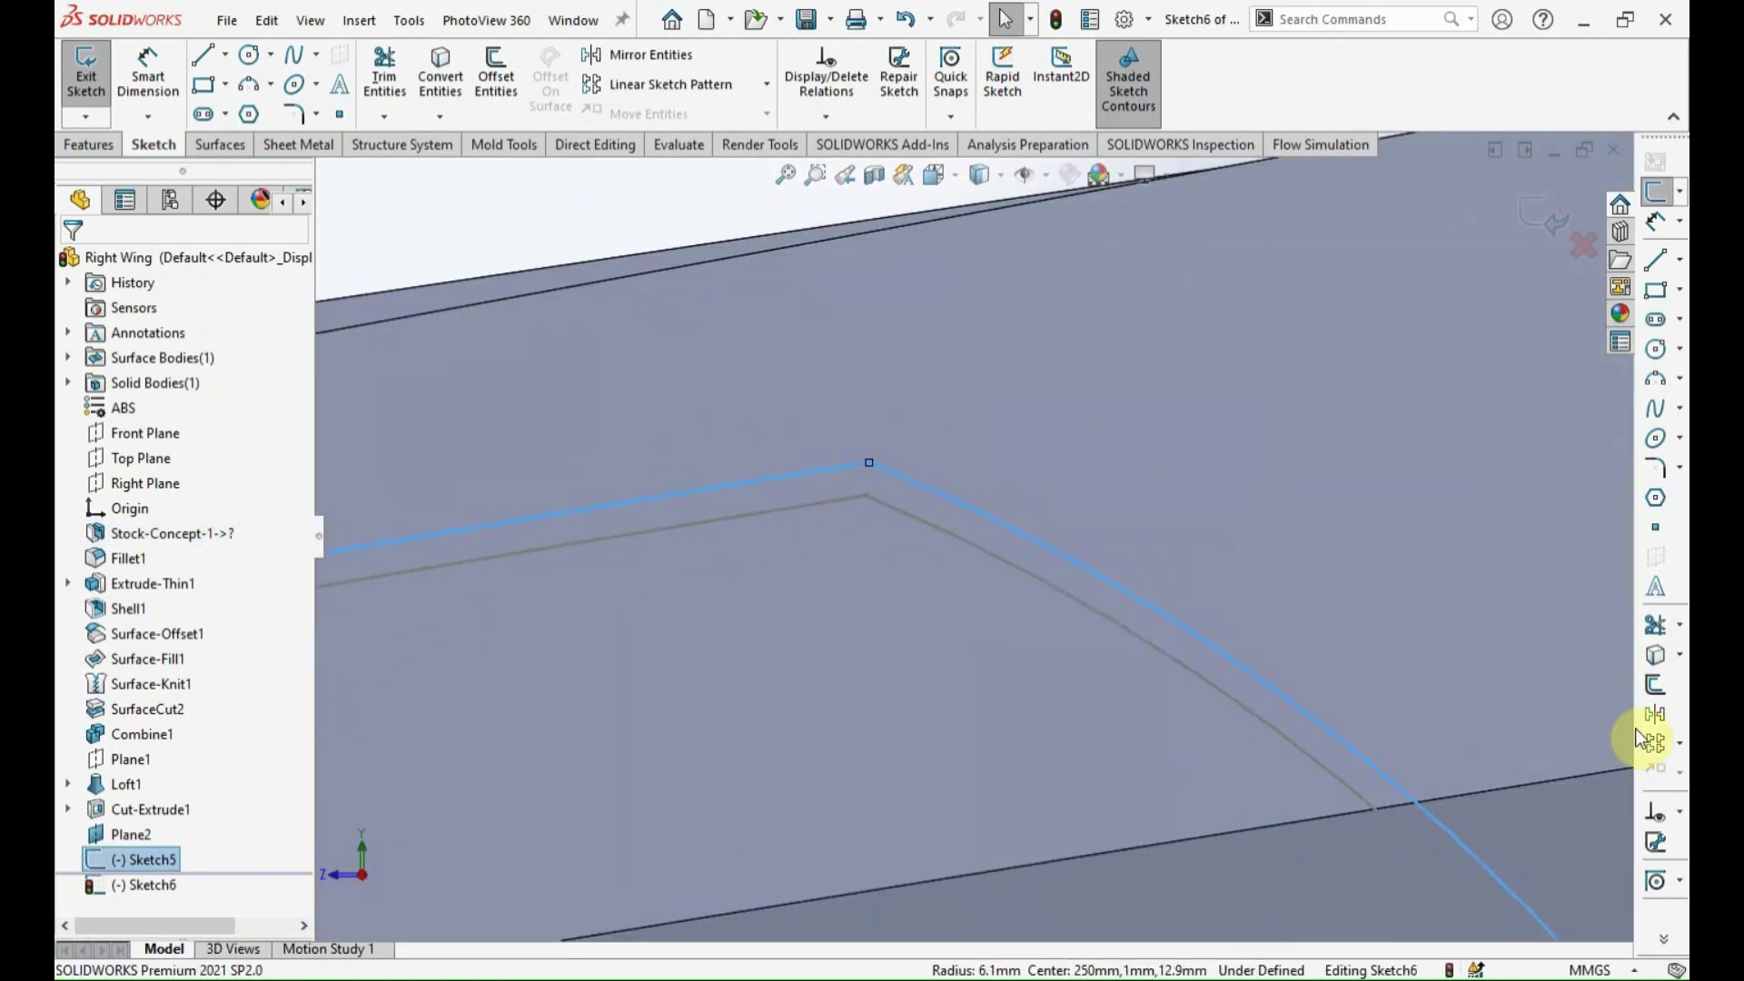
left_click(1655, 696)
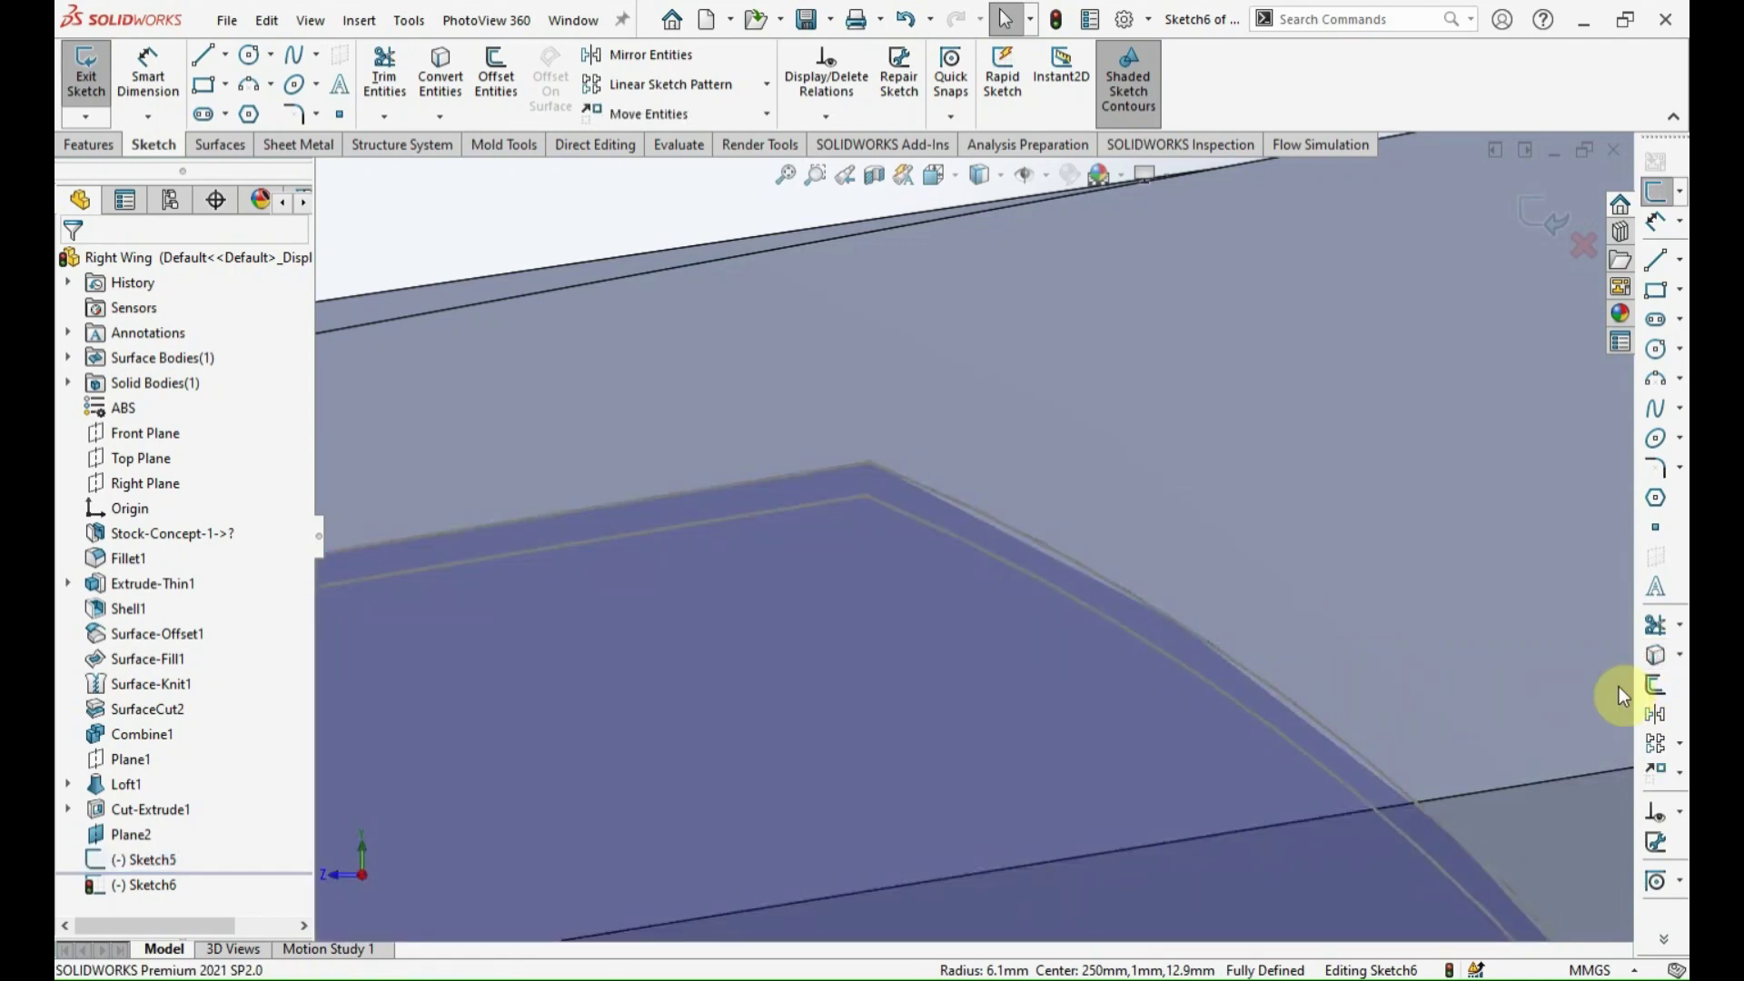
Offset the copied contour 0.10 mm, orbit to check it, and exit Sketch6.
left_click(1128, 592)
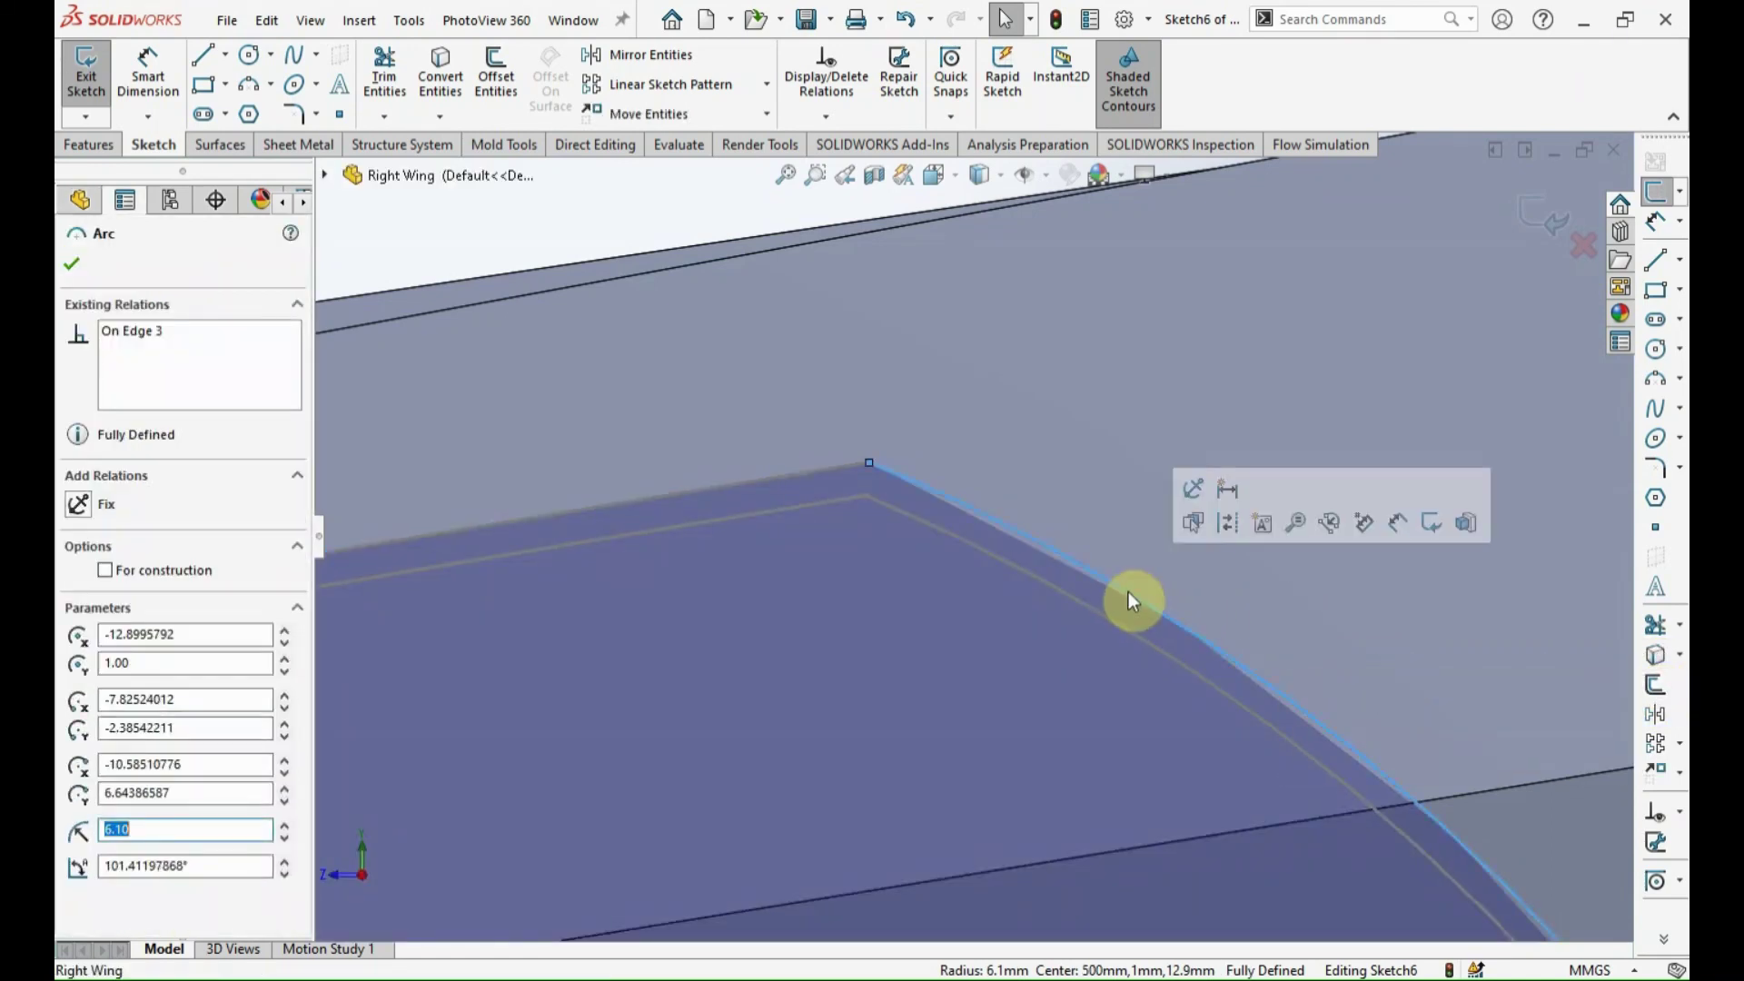
right_click(1131, 592)
left_click(1165, 583)
left_click(1654, 688)
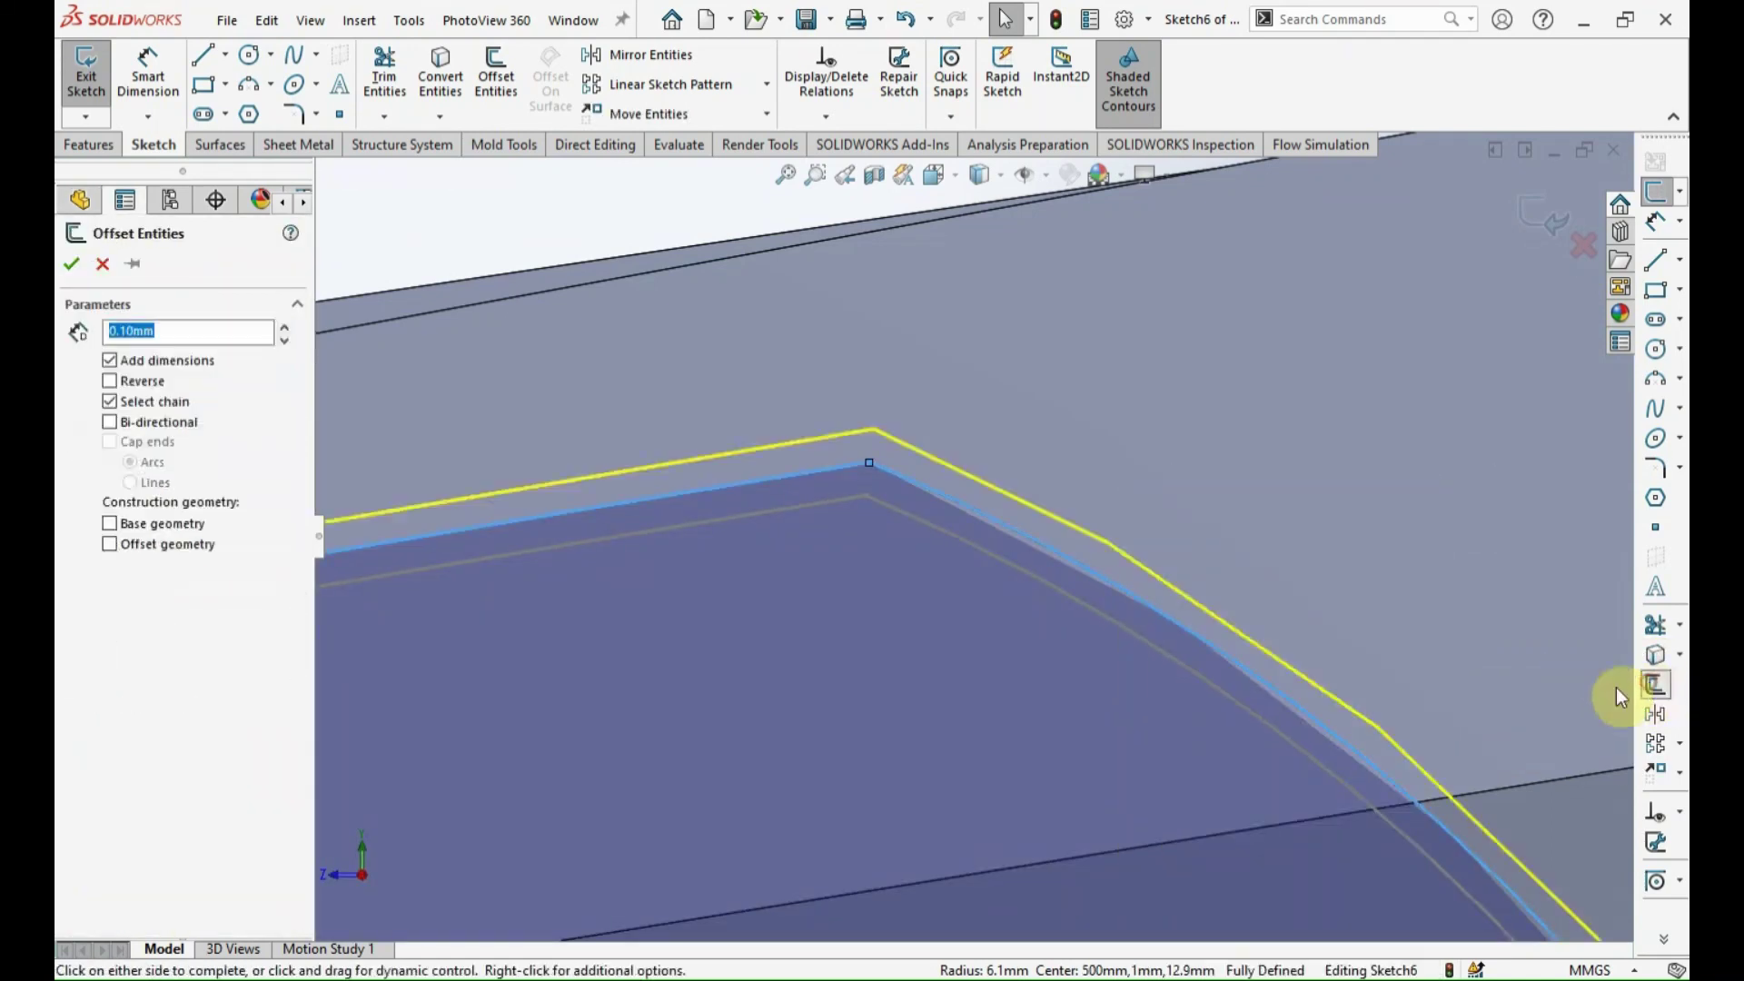
type("1")
key("Return")
scroll(921, 534, "up", 3)
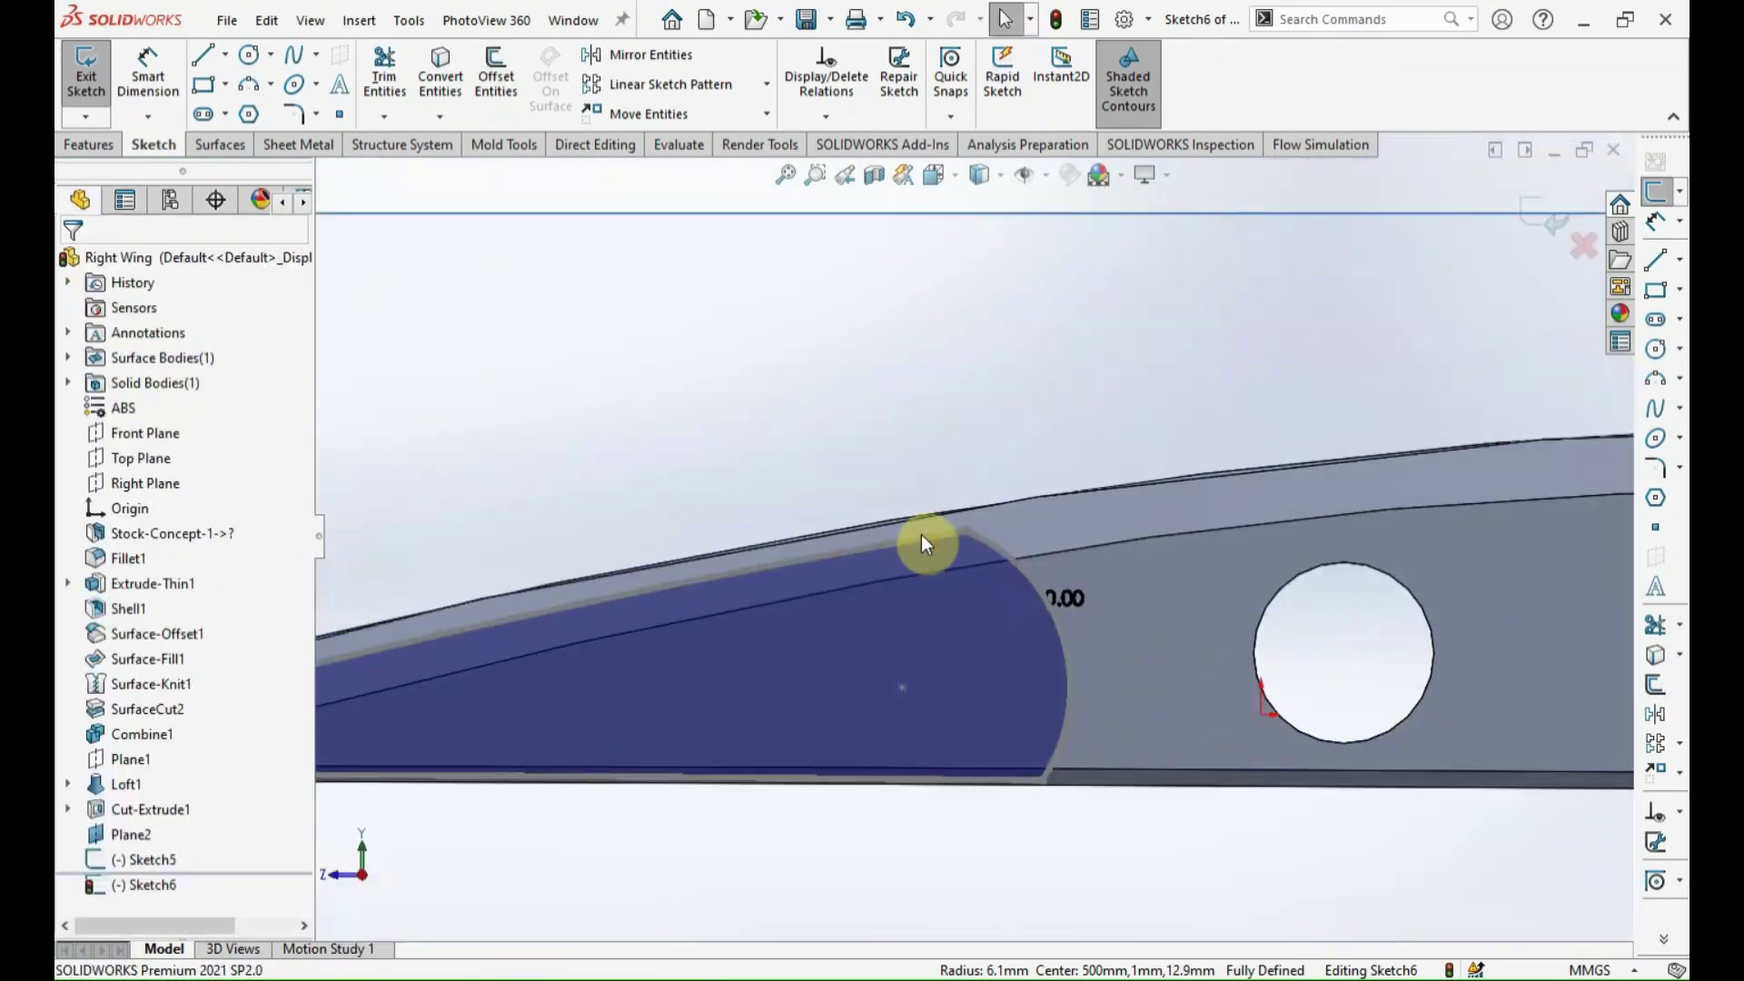
left_click(945, 587)
middle_click_drag(1010, 608, 1239, 802)
left_click(1172, 795)
middle_click_drag(1117, 790, 912, 768)
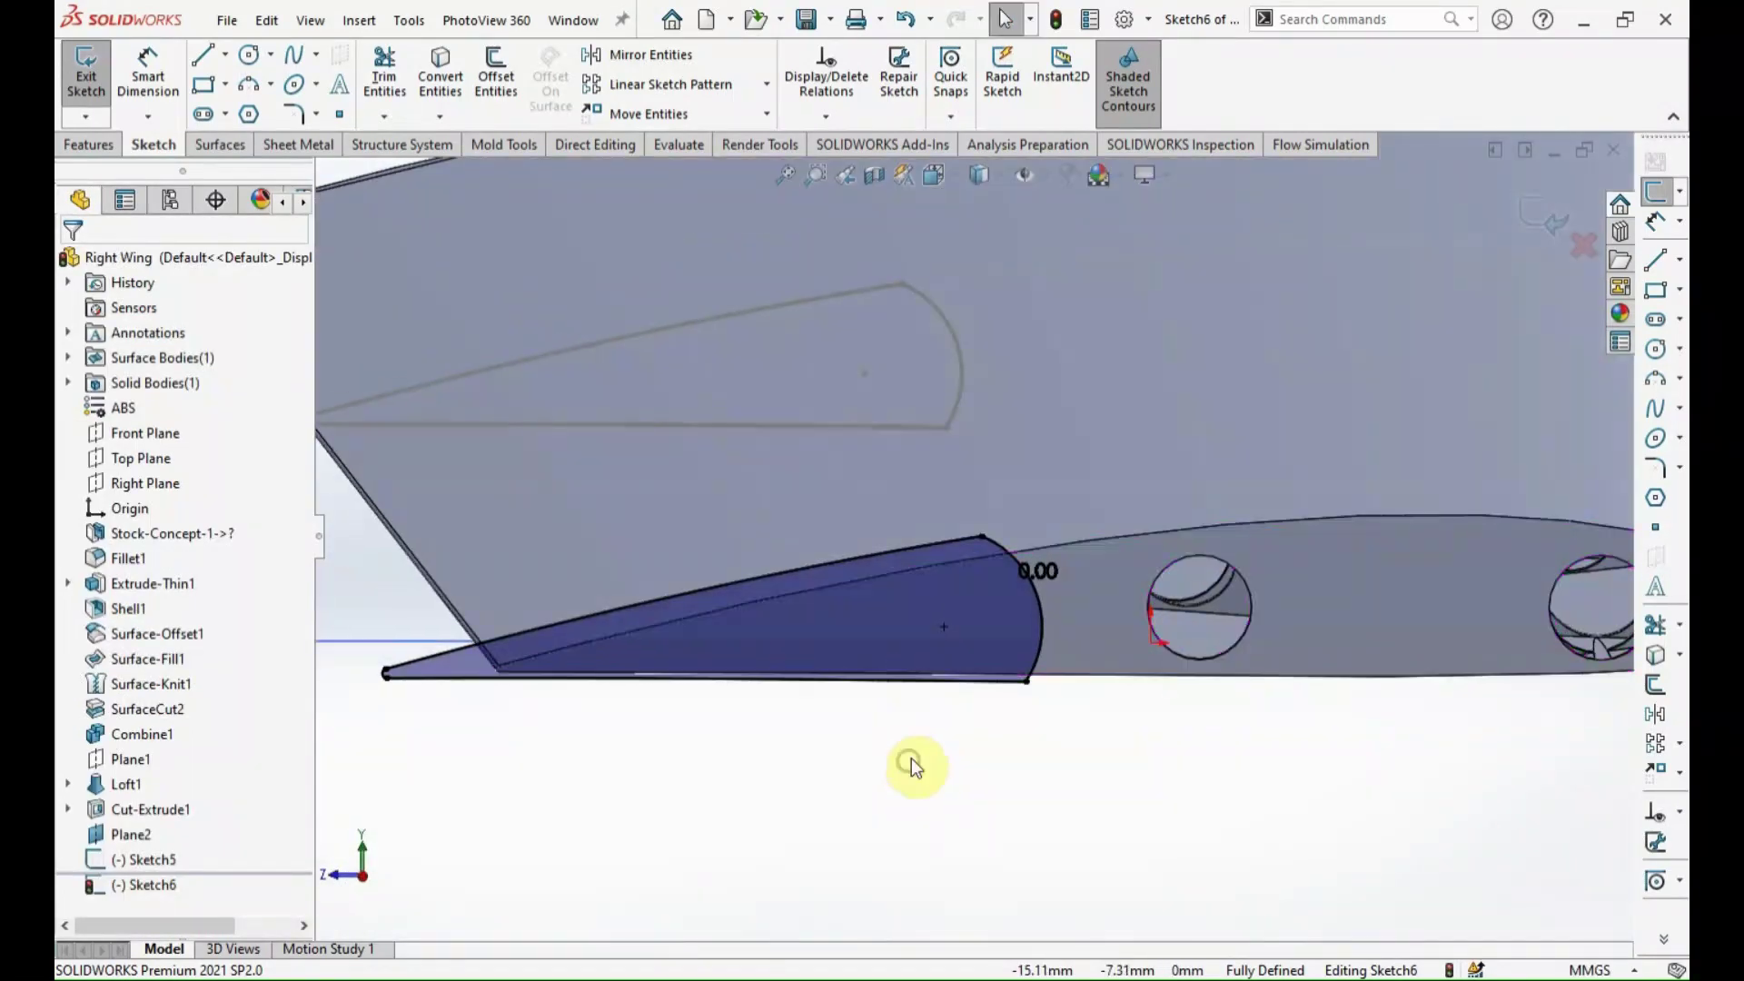
left_click(1533, 223)
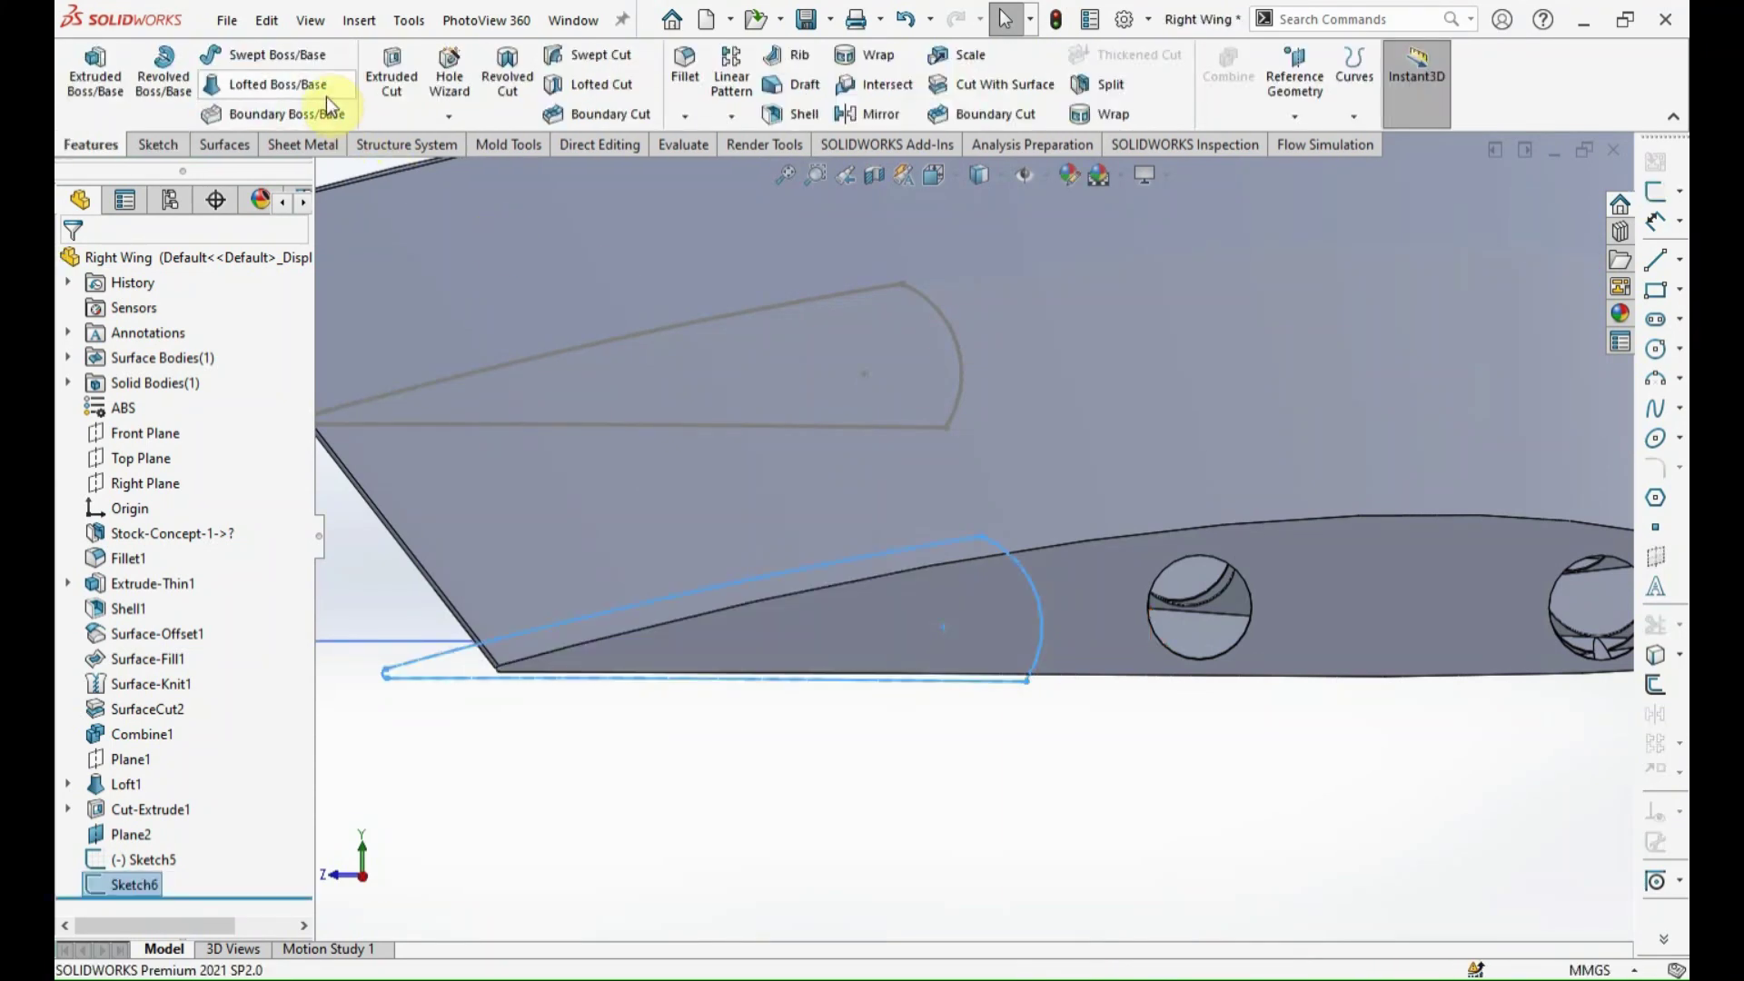
Start a Cut-Loft and select both aileron profile sketches as closed loops.
left_click(914, 818)
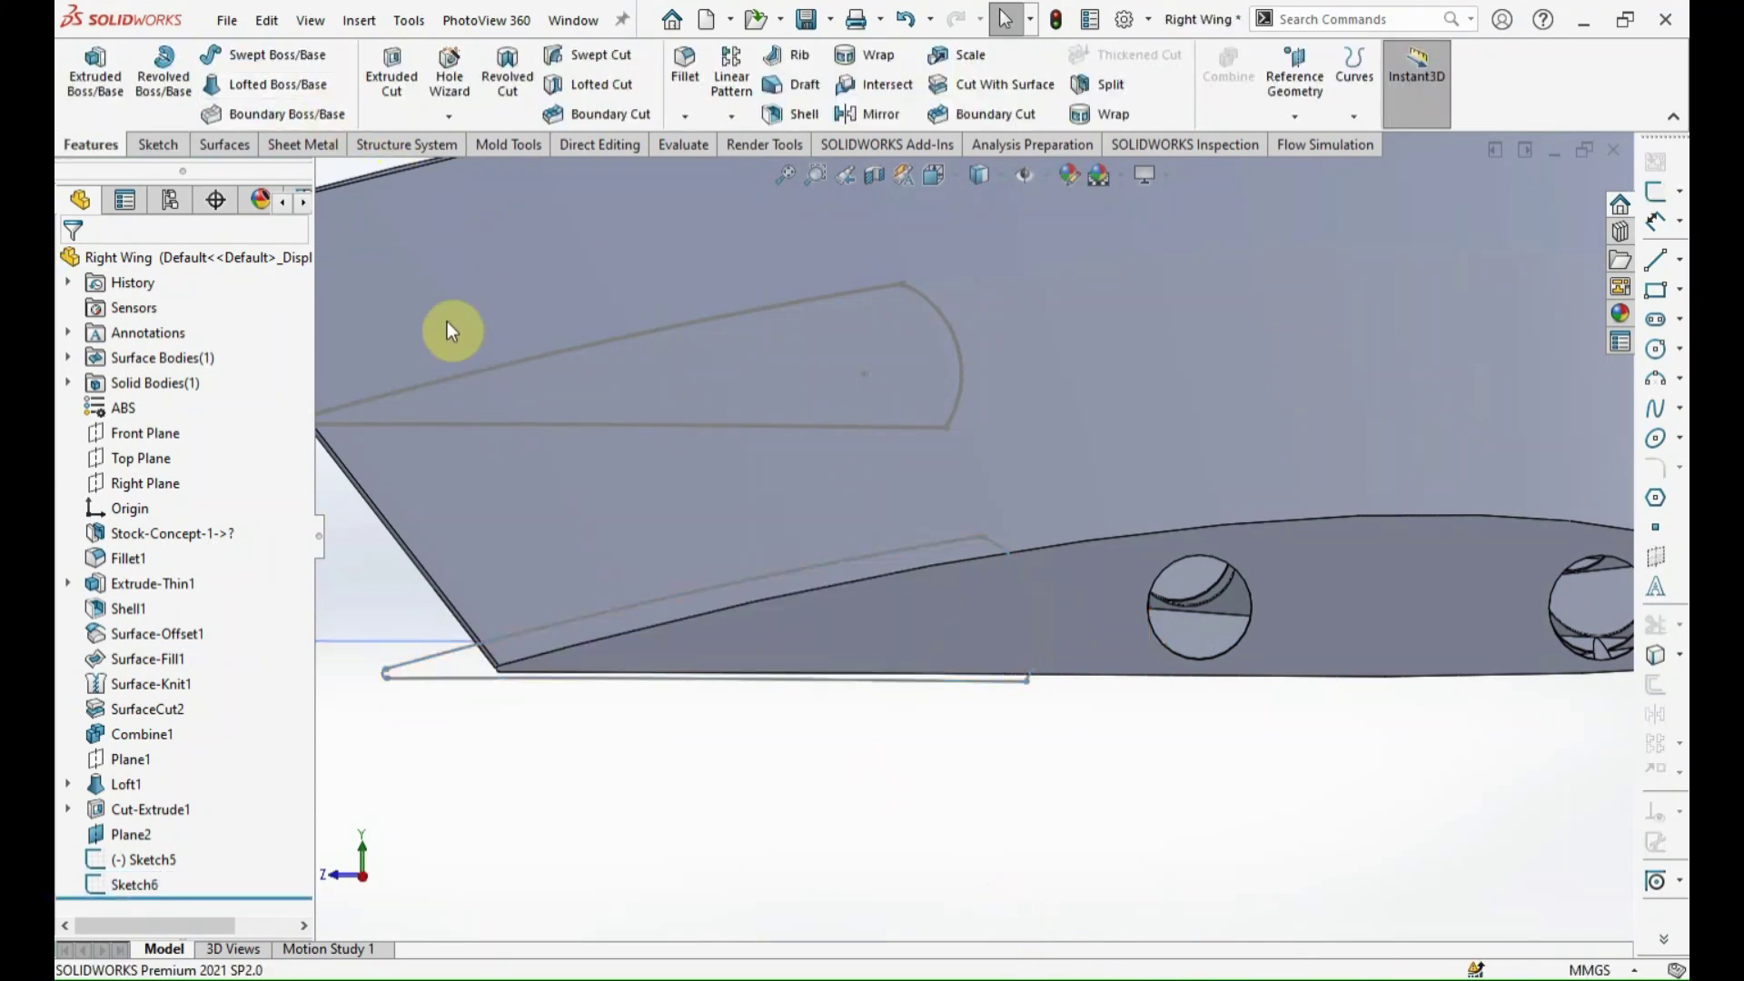
left_click(565, 84)
left_click(1013, 691)
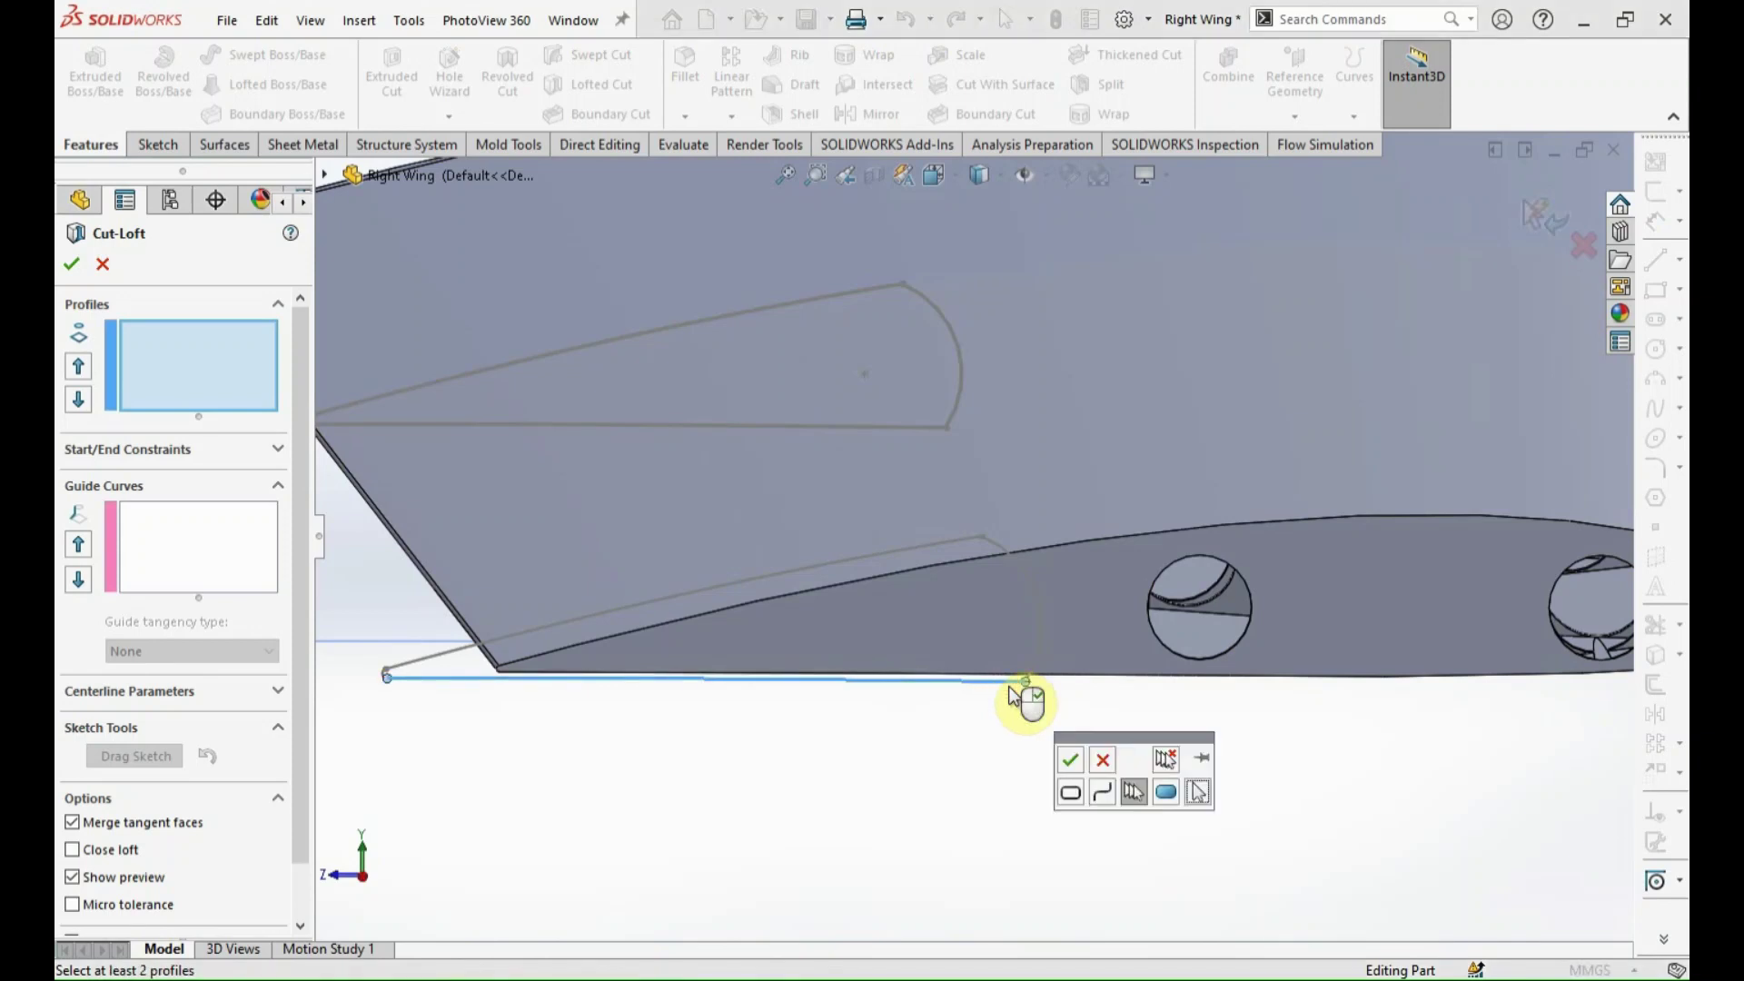
left_click(1072, 793)
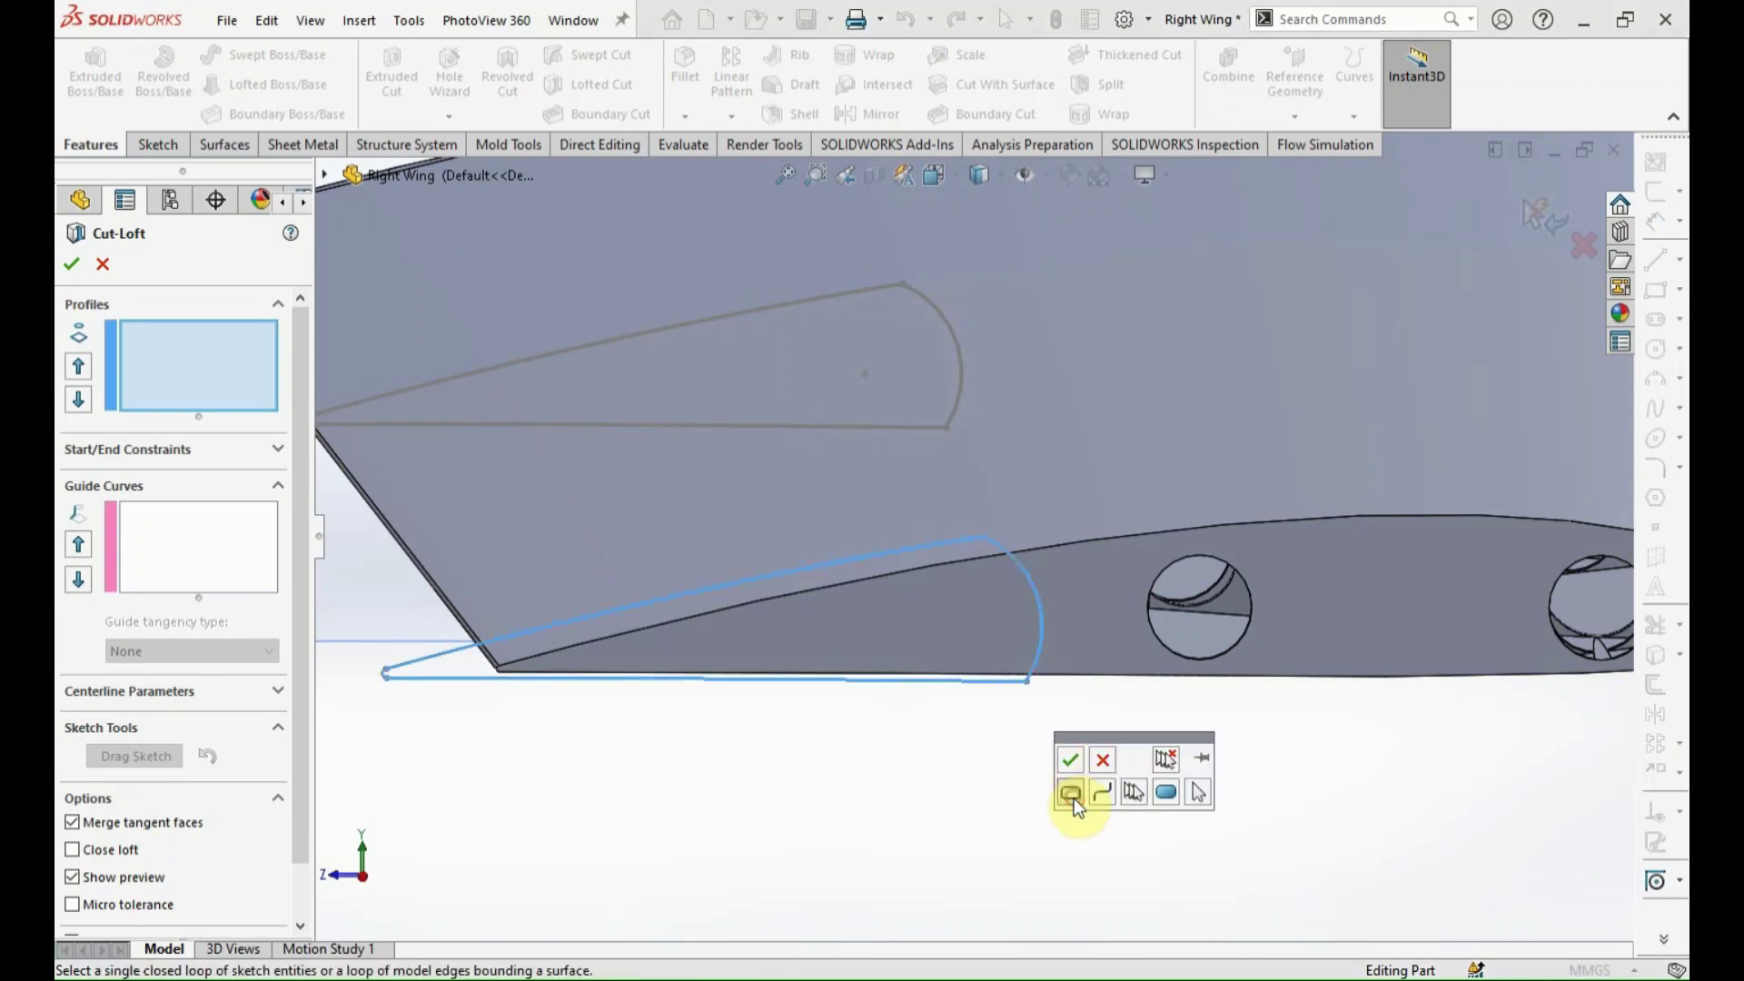
left_click(1069, 760)
scroll(363, 483, "down", 2)
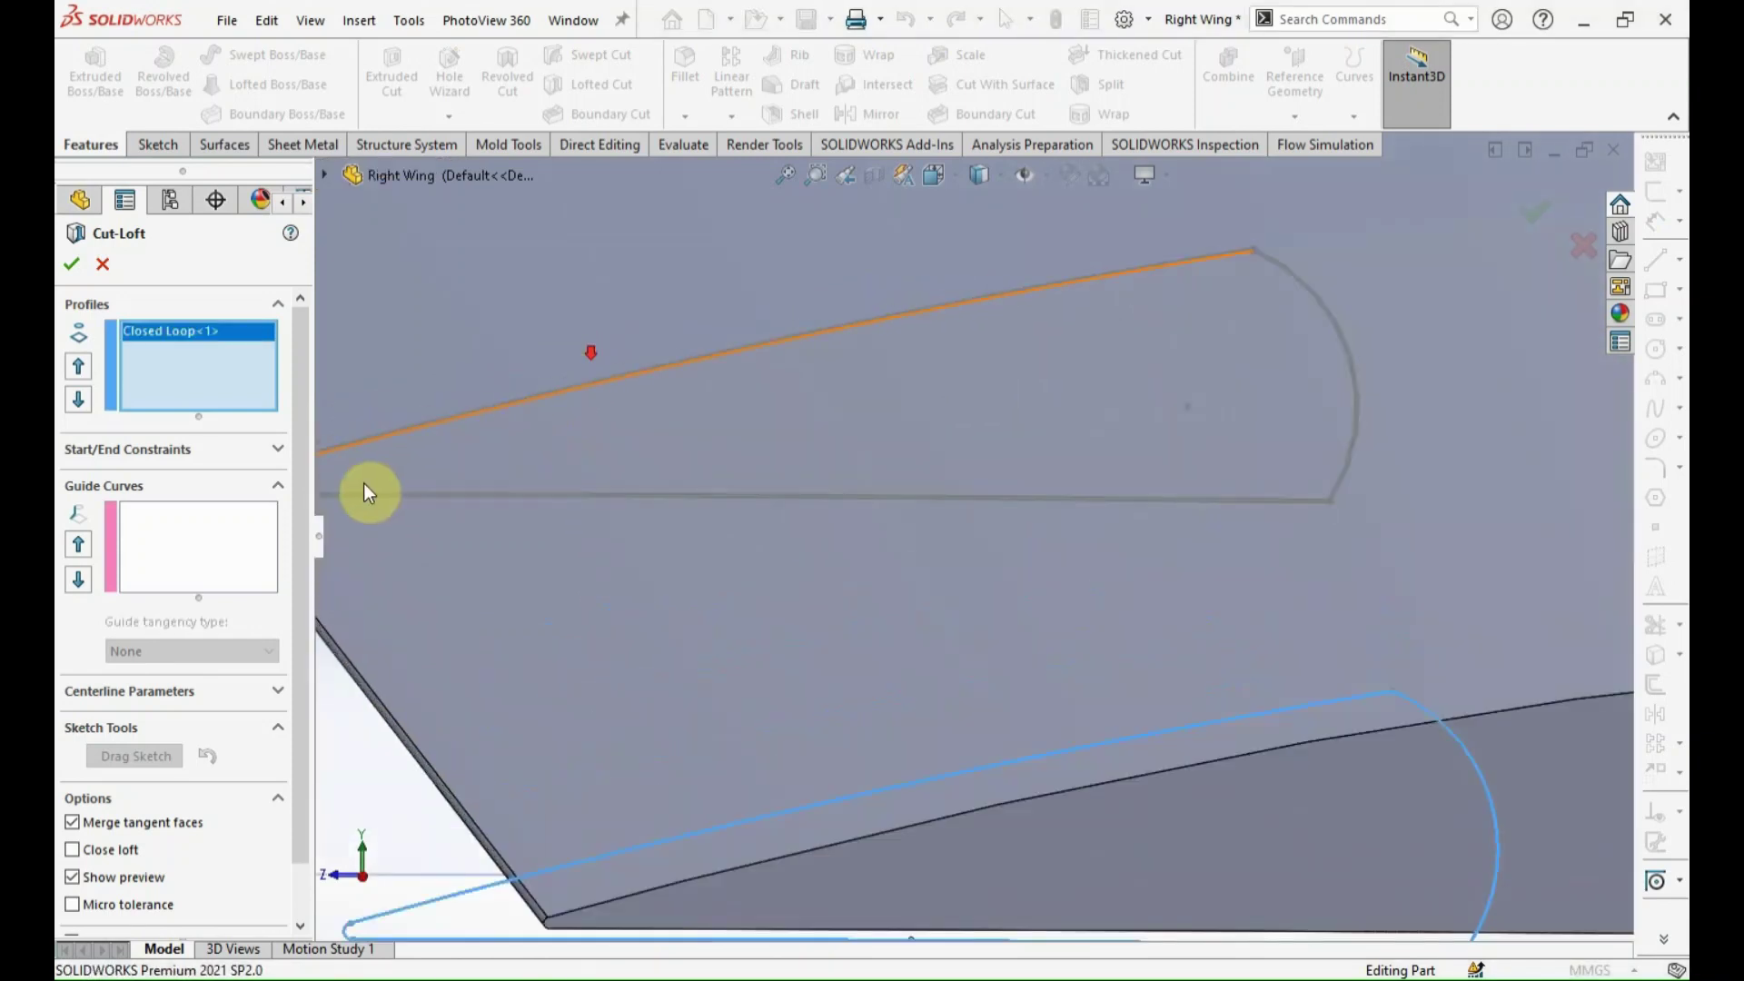
scroll(729, 494, "down", 3)
scroll(789, 605, "down", 2)
left_click(774, 571)
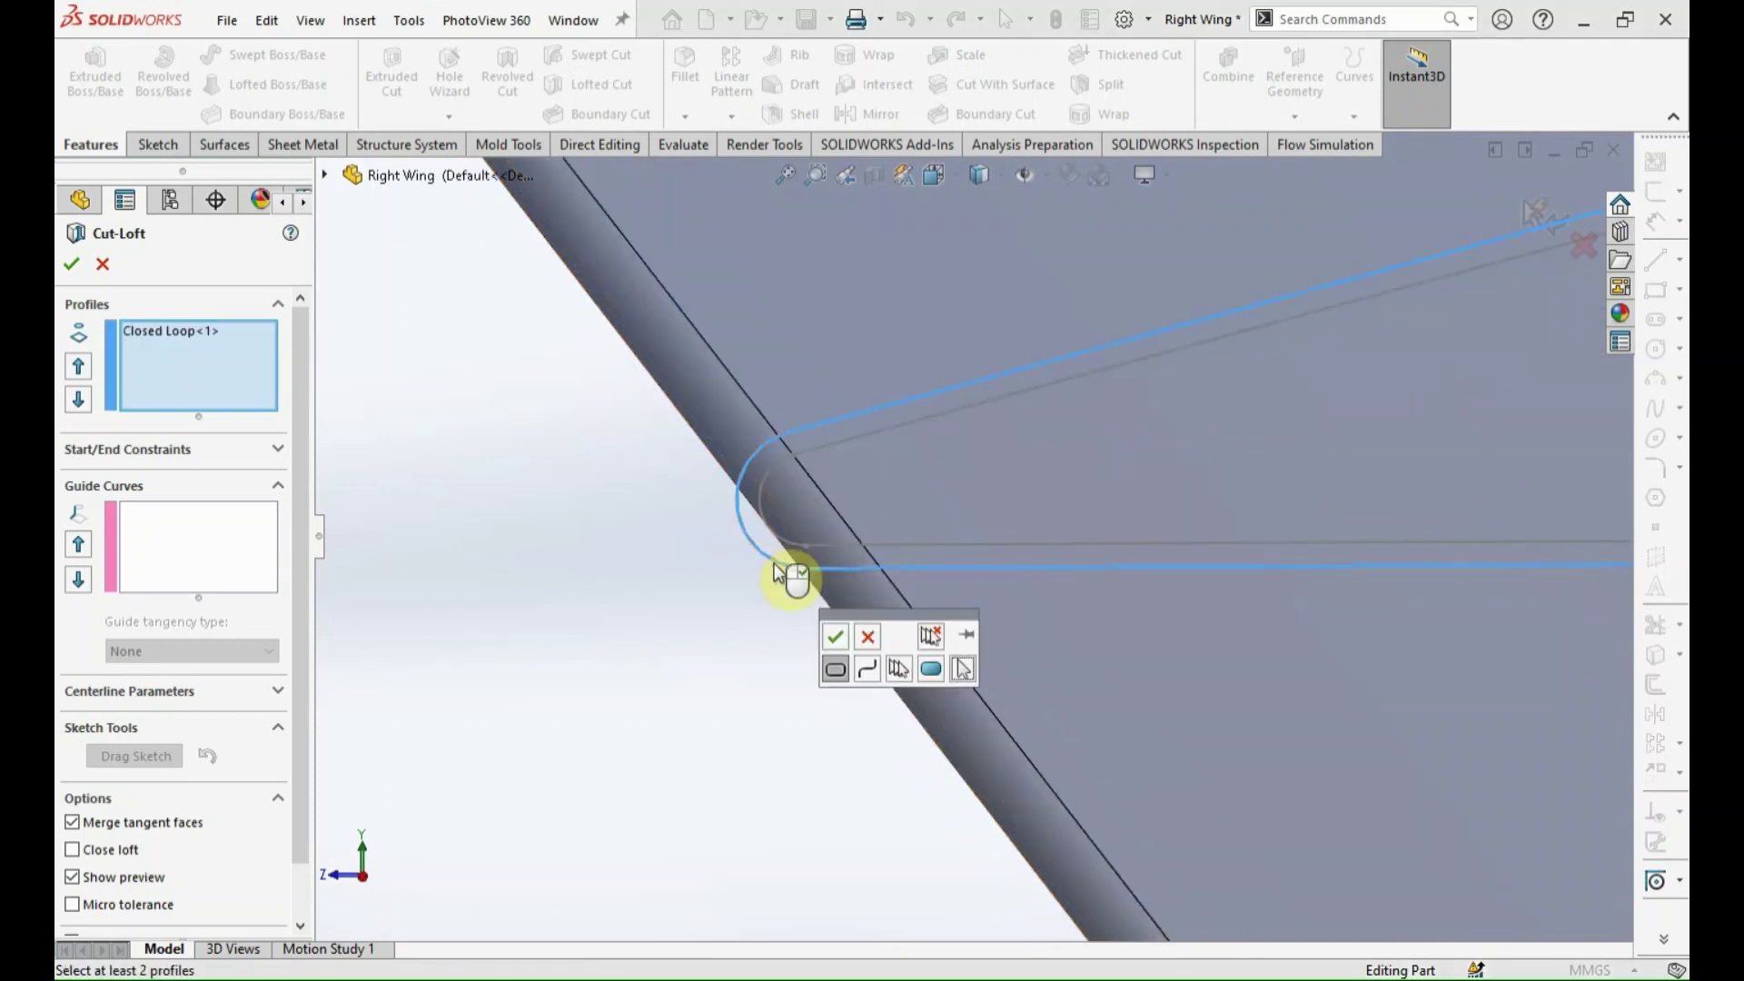
left_click(841, 638)
Check the cut-loft preview, accept it, and orbit to inspect the wing underside.
scroll(697, 665, "up", 3)
scroll(790, 690, "up", 3)
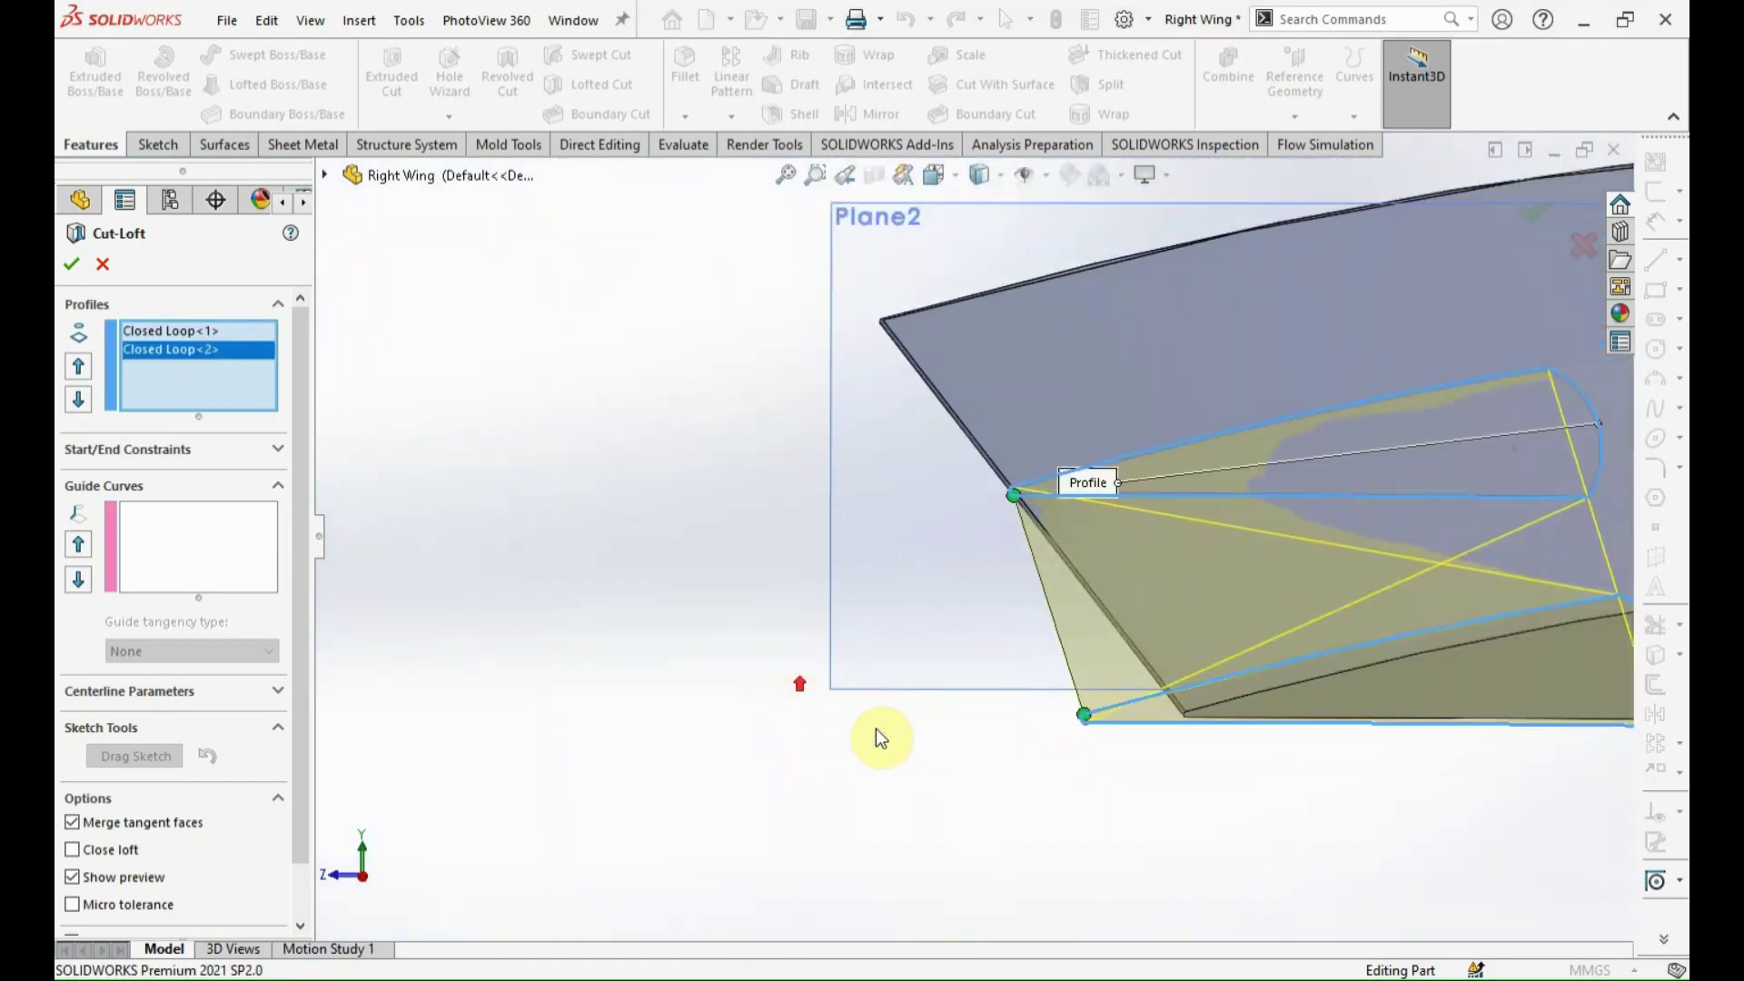
scroll(944, 601, "down", 3)
scroll(897, 605, "down", 1)
scroll(877, 672, "up", 2)
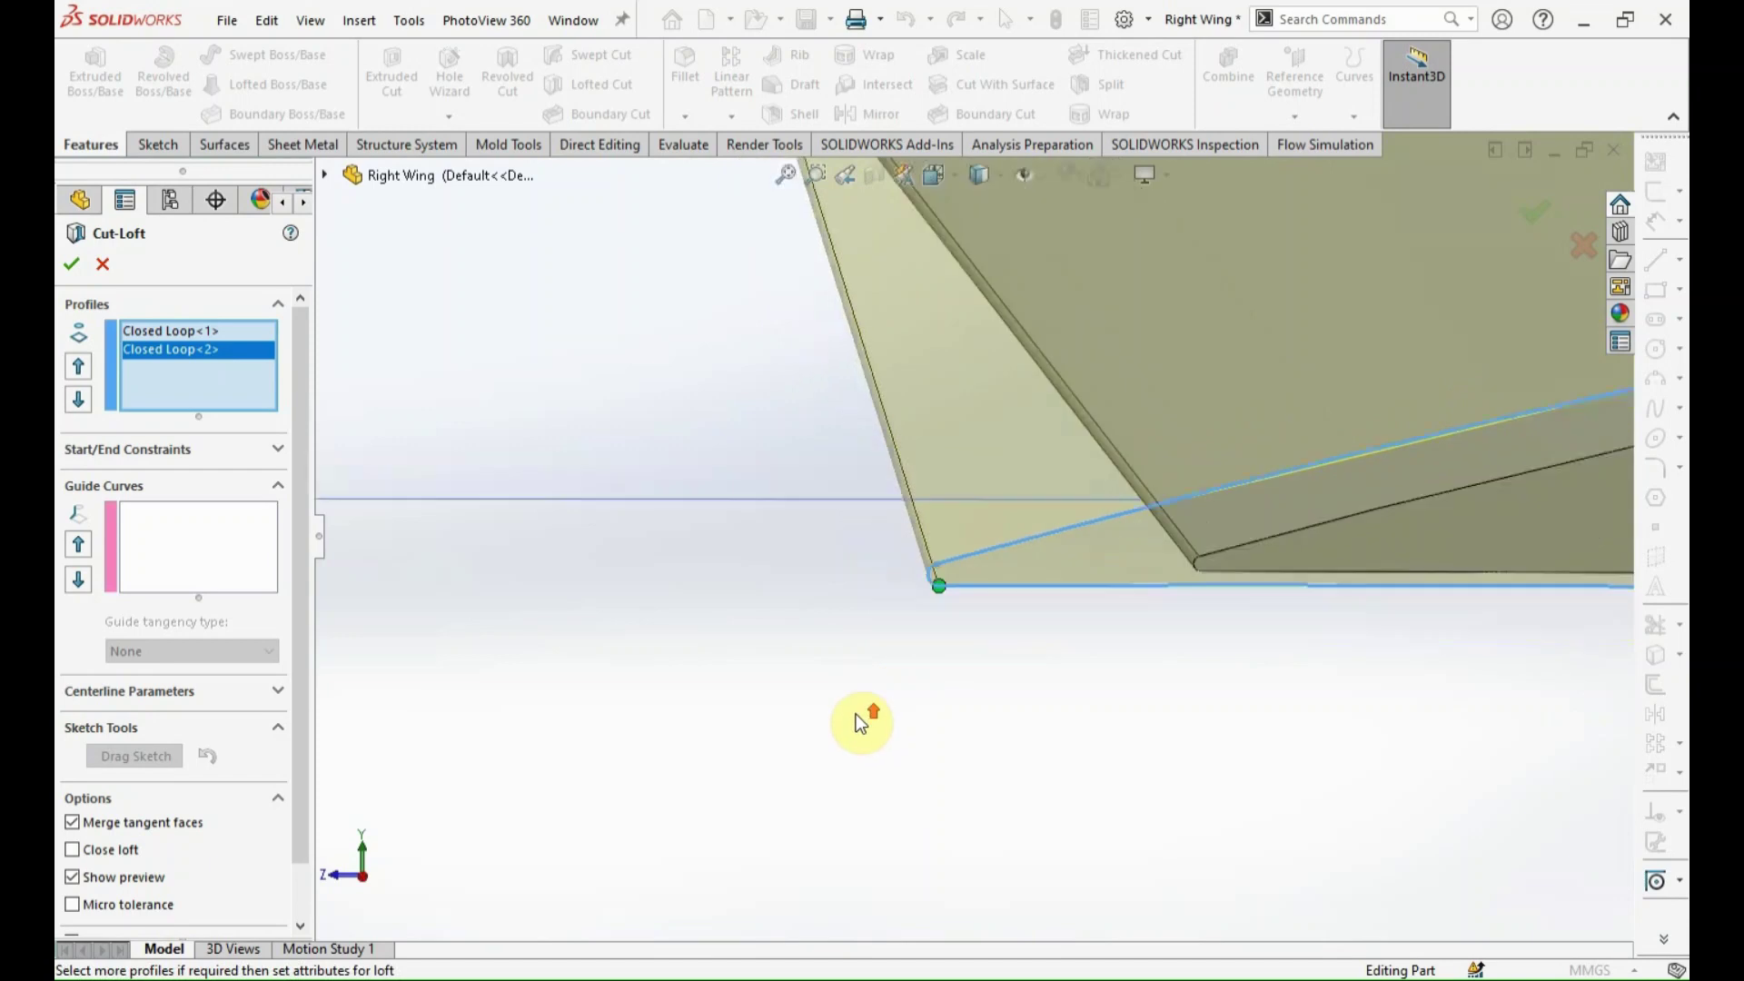
scroll(855, 714, "up", 2)
scroll(817, 672, "up", 3)
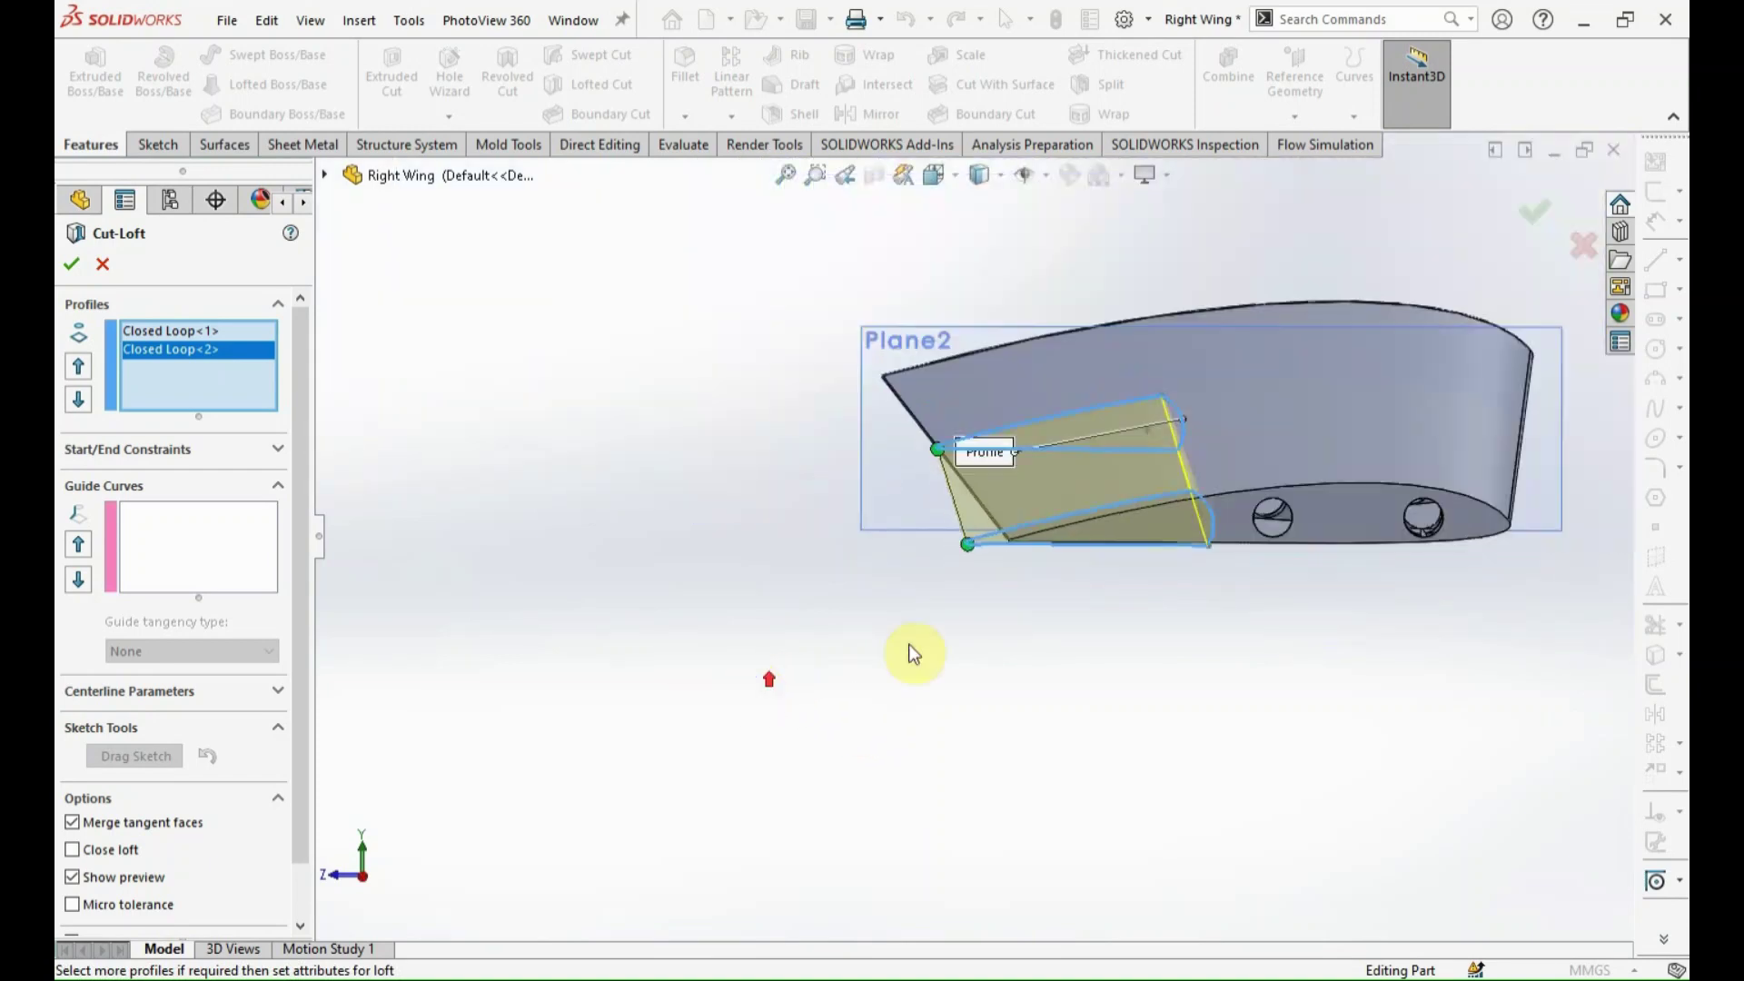
middle_click_drag(1246, 467, 1246, 444)
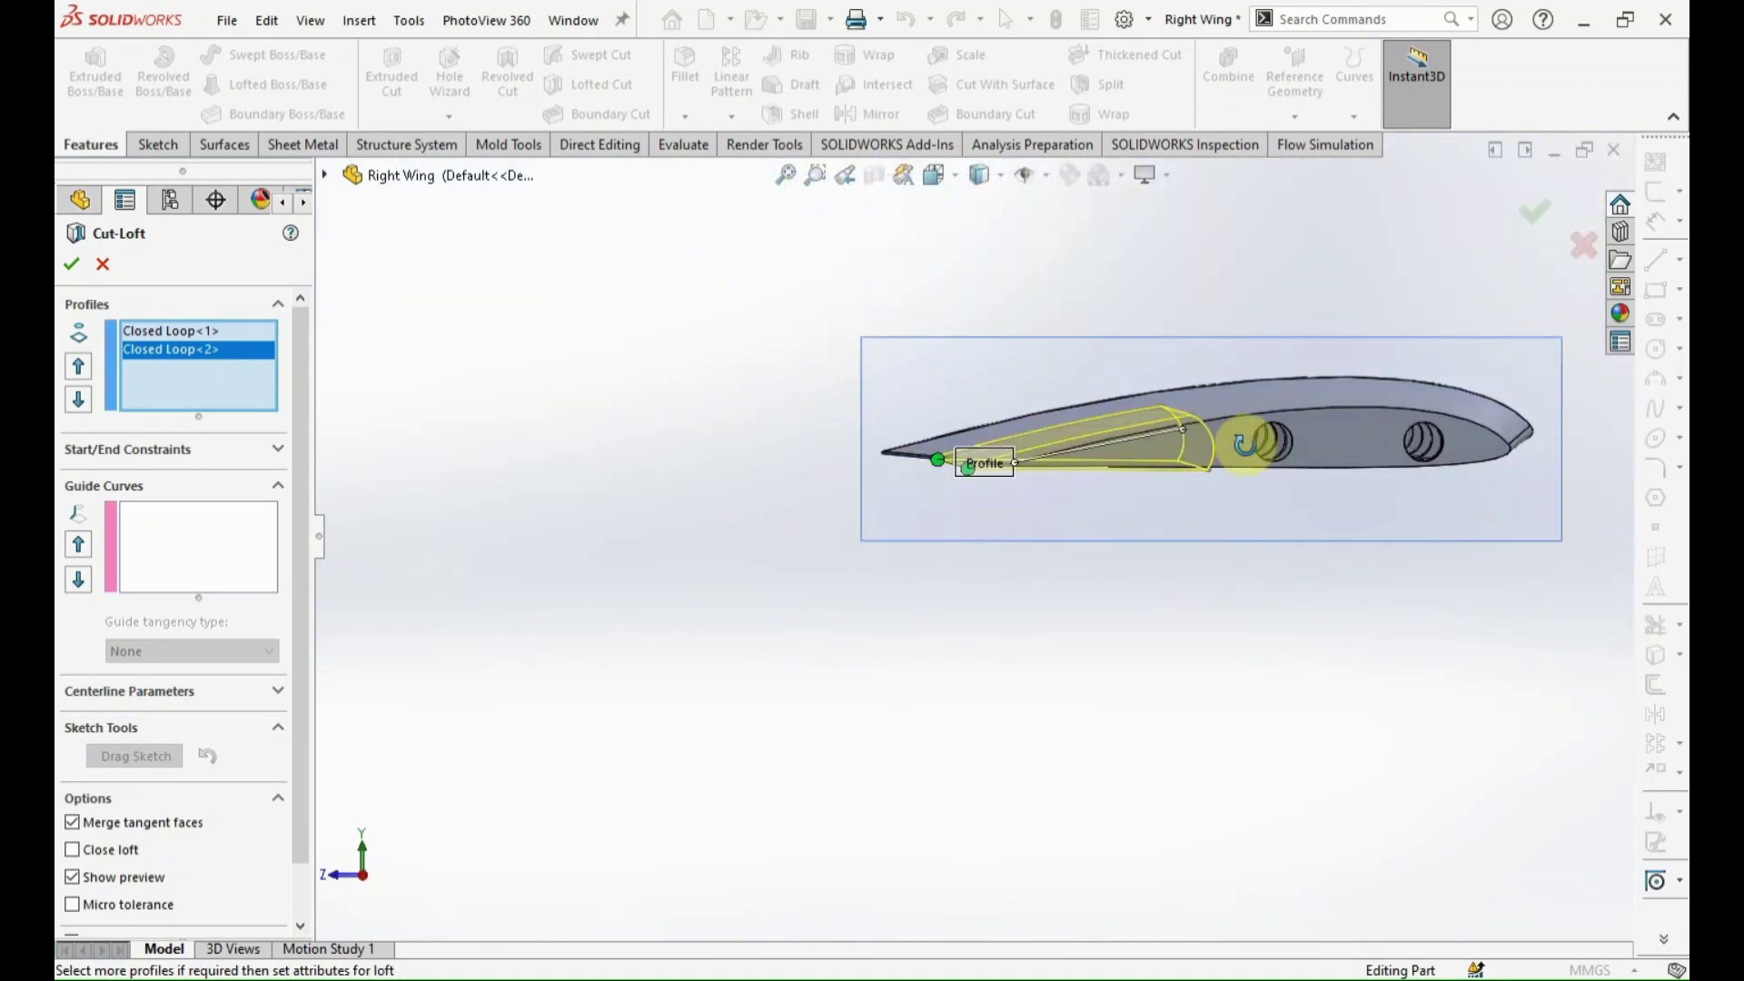
key("Return")
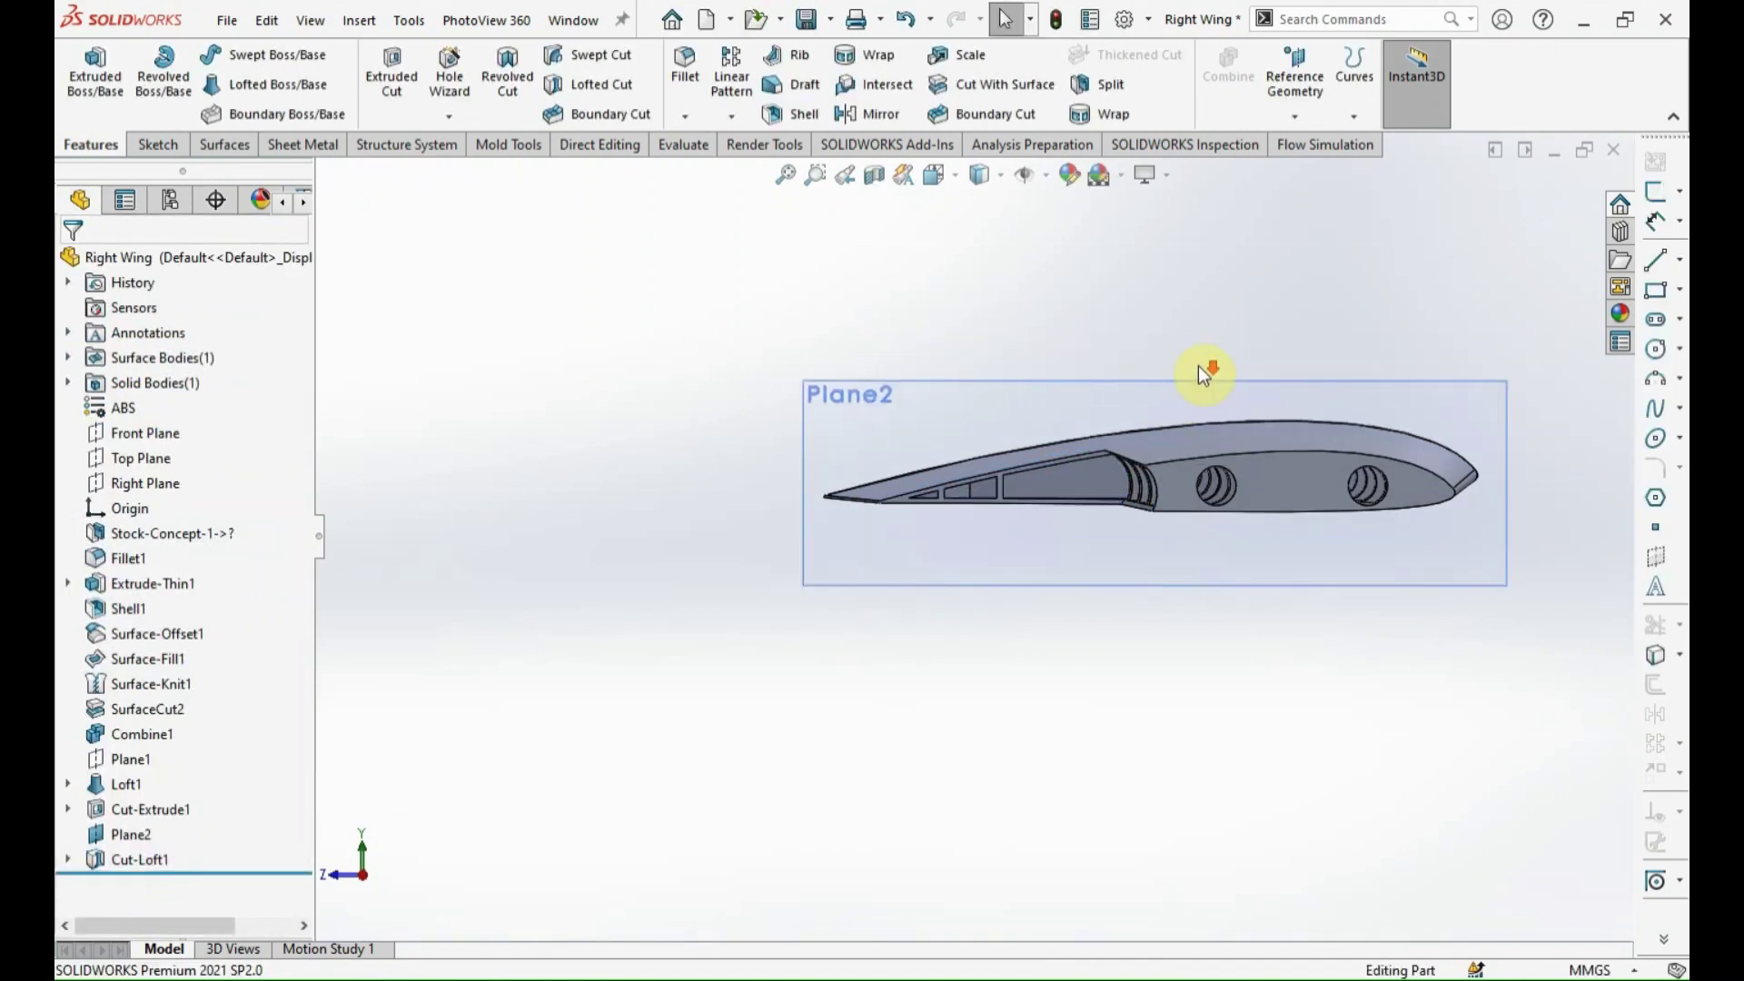
scroll(1181, 408, "down", 1)
scroll(1149, 491, "down", 2)
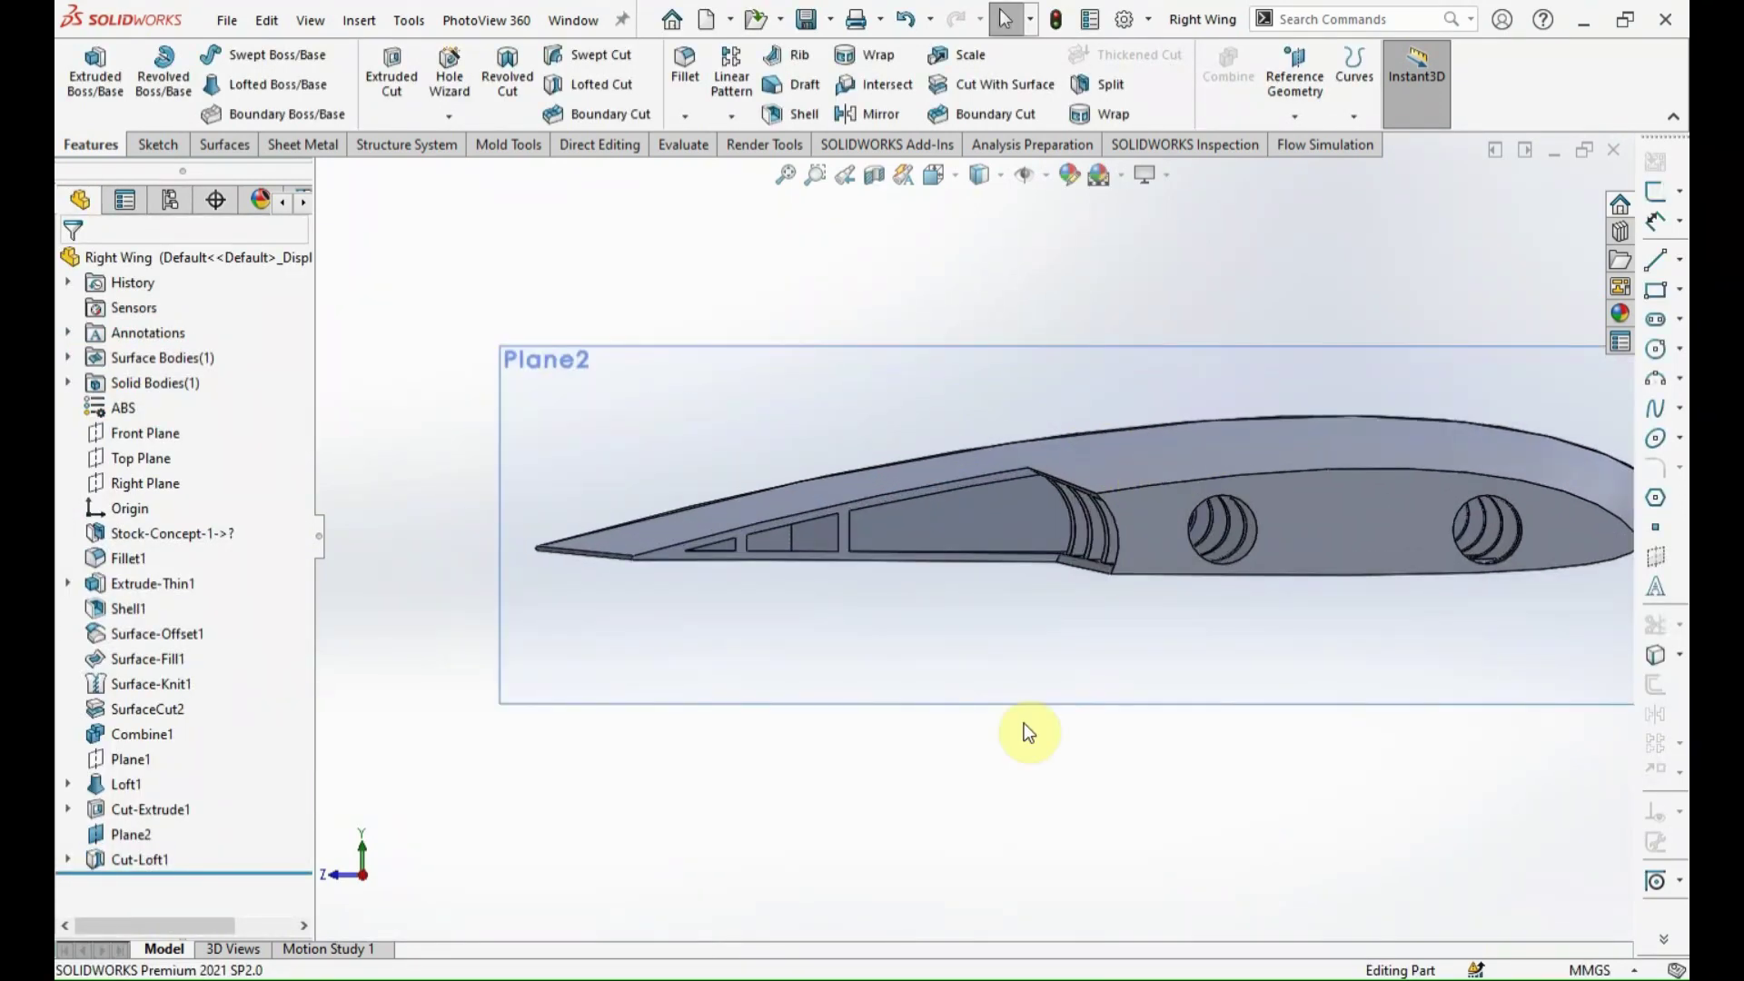
mouse_move(929, 515)
middle_mouse_down()
mouse_move(962, 557)
mouse_move(989, 506)
mouse_move(946, 526)
mouse_move(973, 548)
middle_mouse_up()
Create Plane3 offset 1 mm from the cut face, with the offset flipped.
scroll(935, 436, "down", 3)
left_click(957, 405)
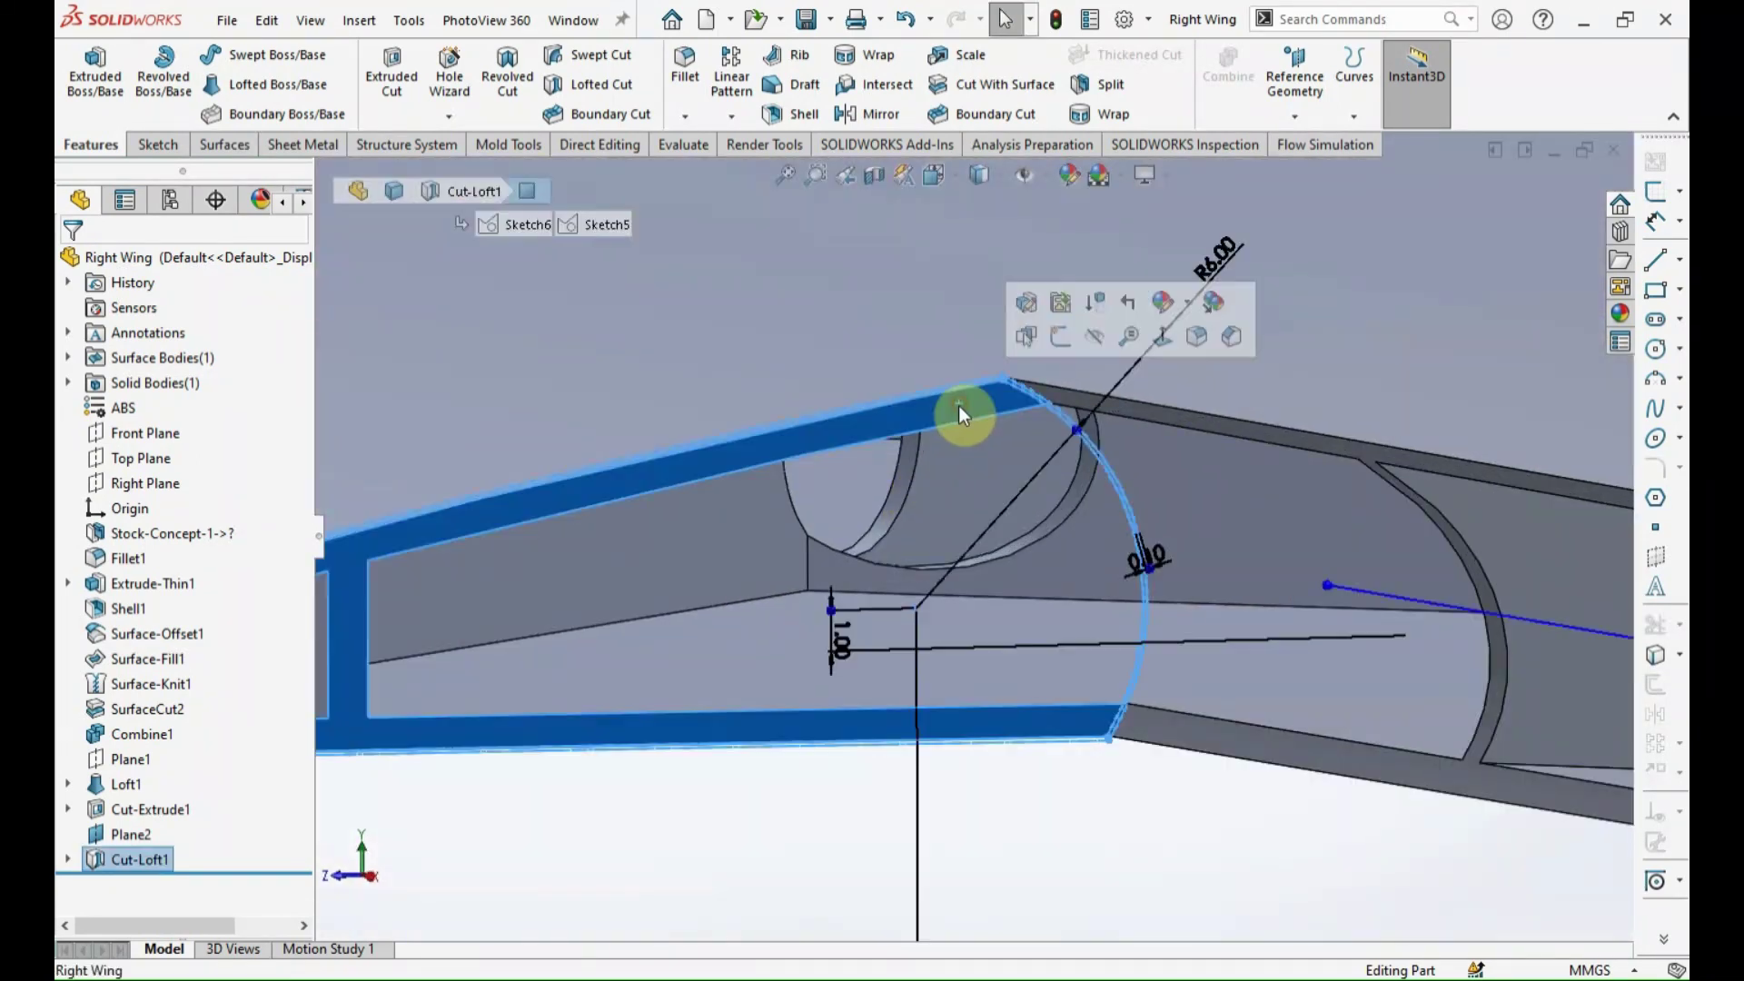
left_click(1297, 109)
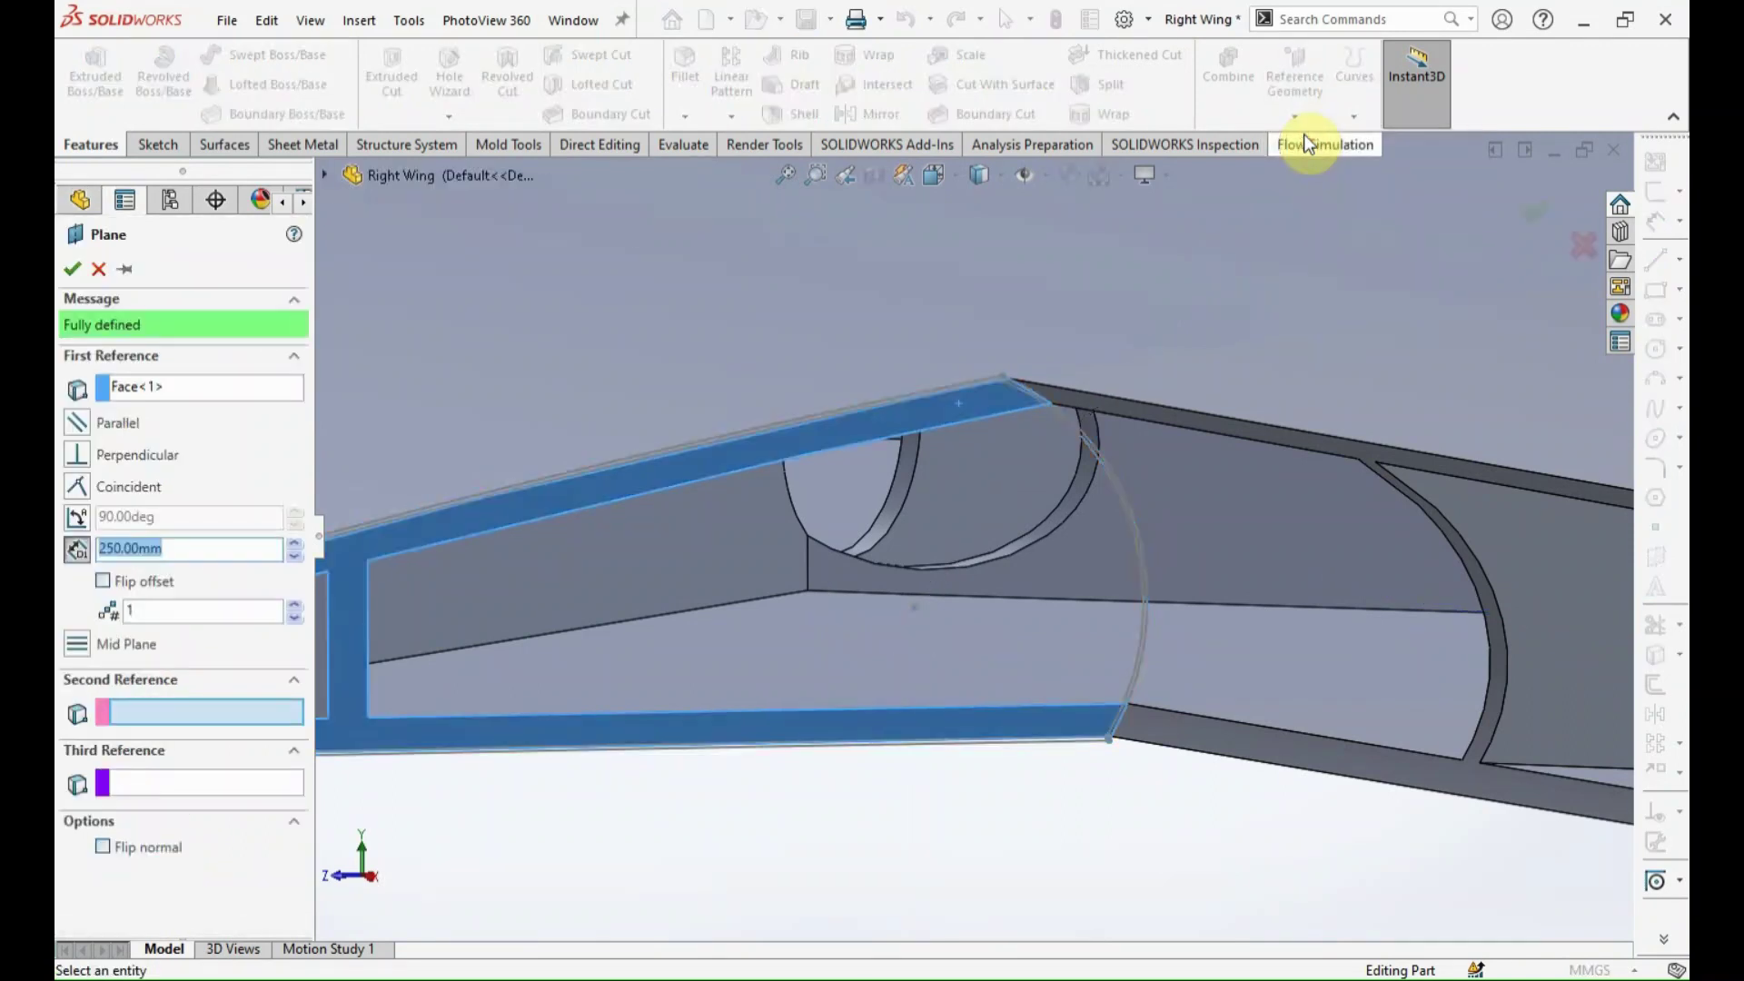
type("1")
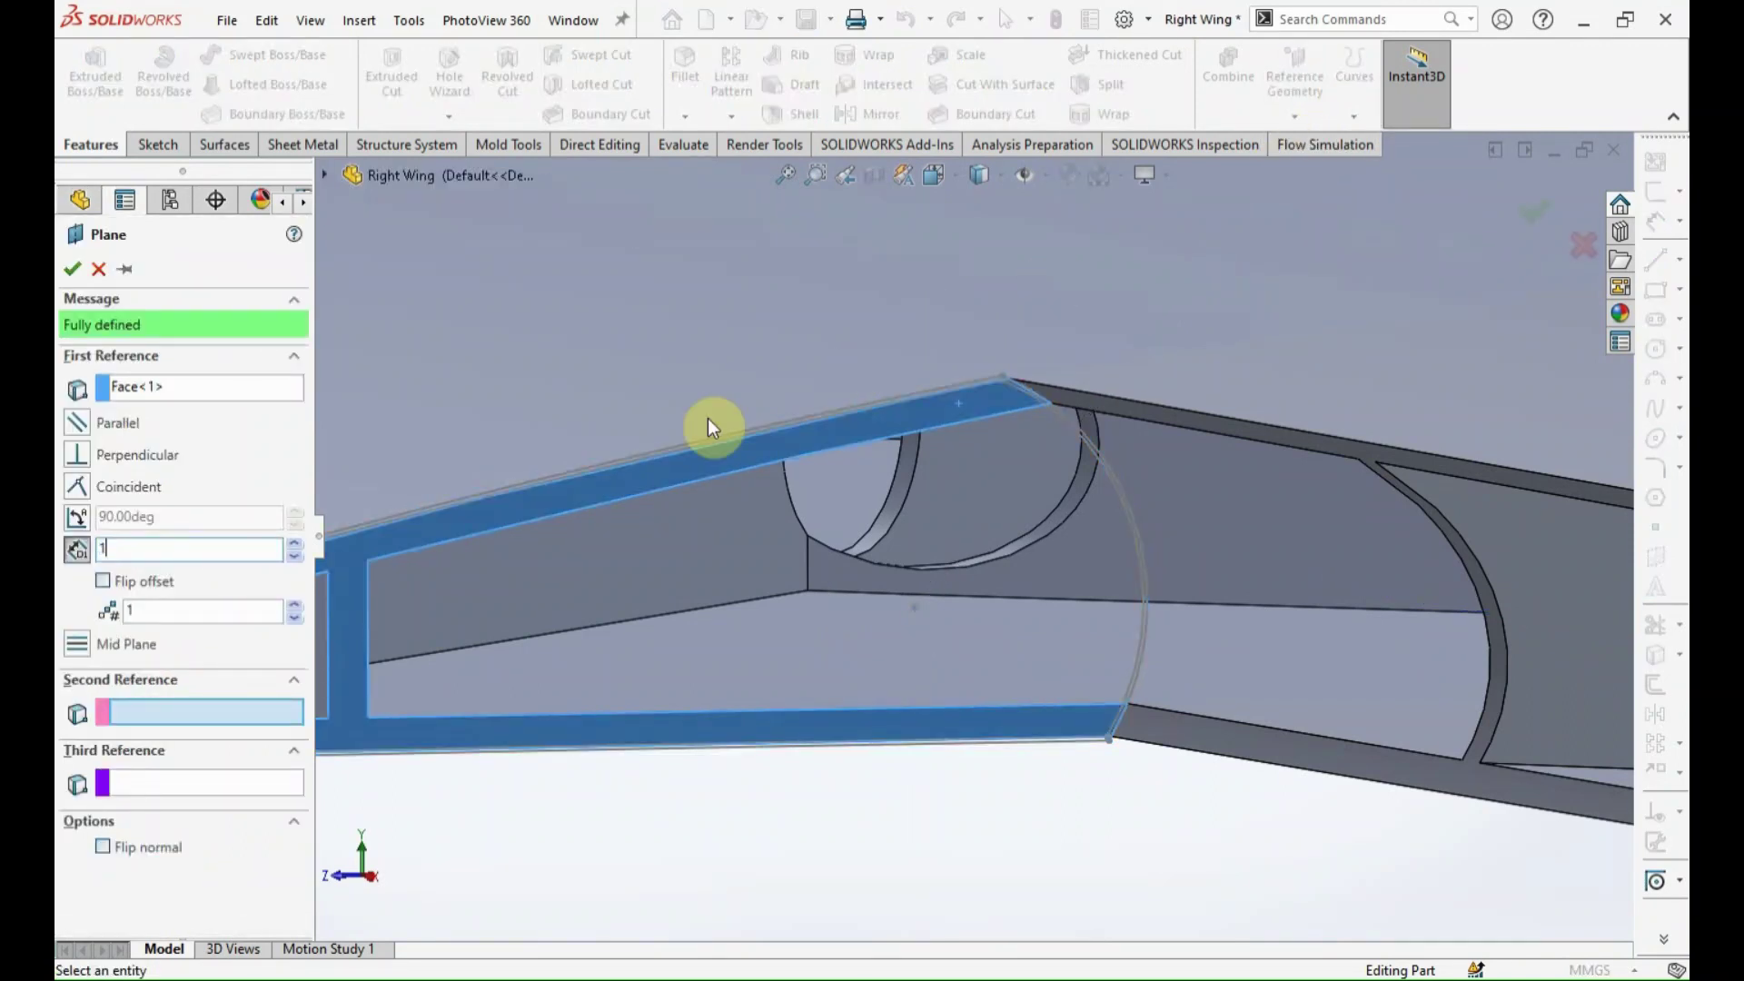
mouse_move(740, 586)
middle_mouse_down()
mouse_move(934, 747)
mouse_move(786, 779)
mouse_move(837, 785)
middle_mouse_up()
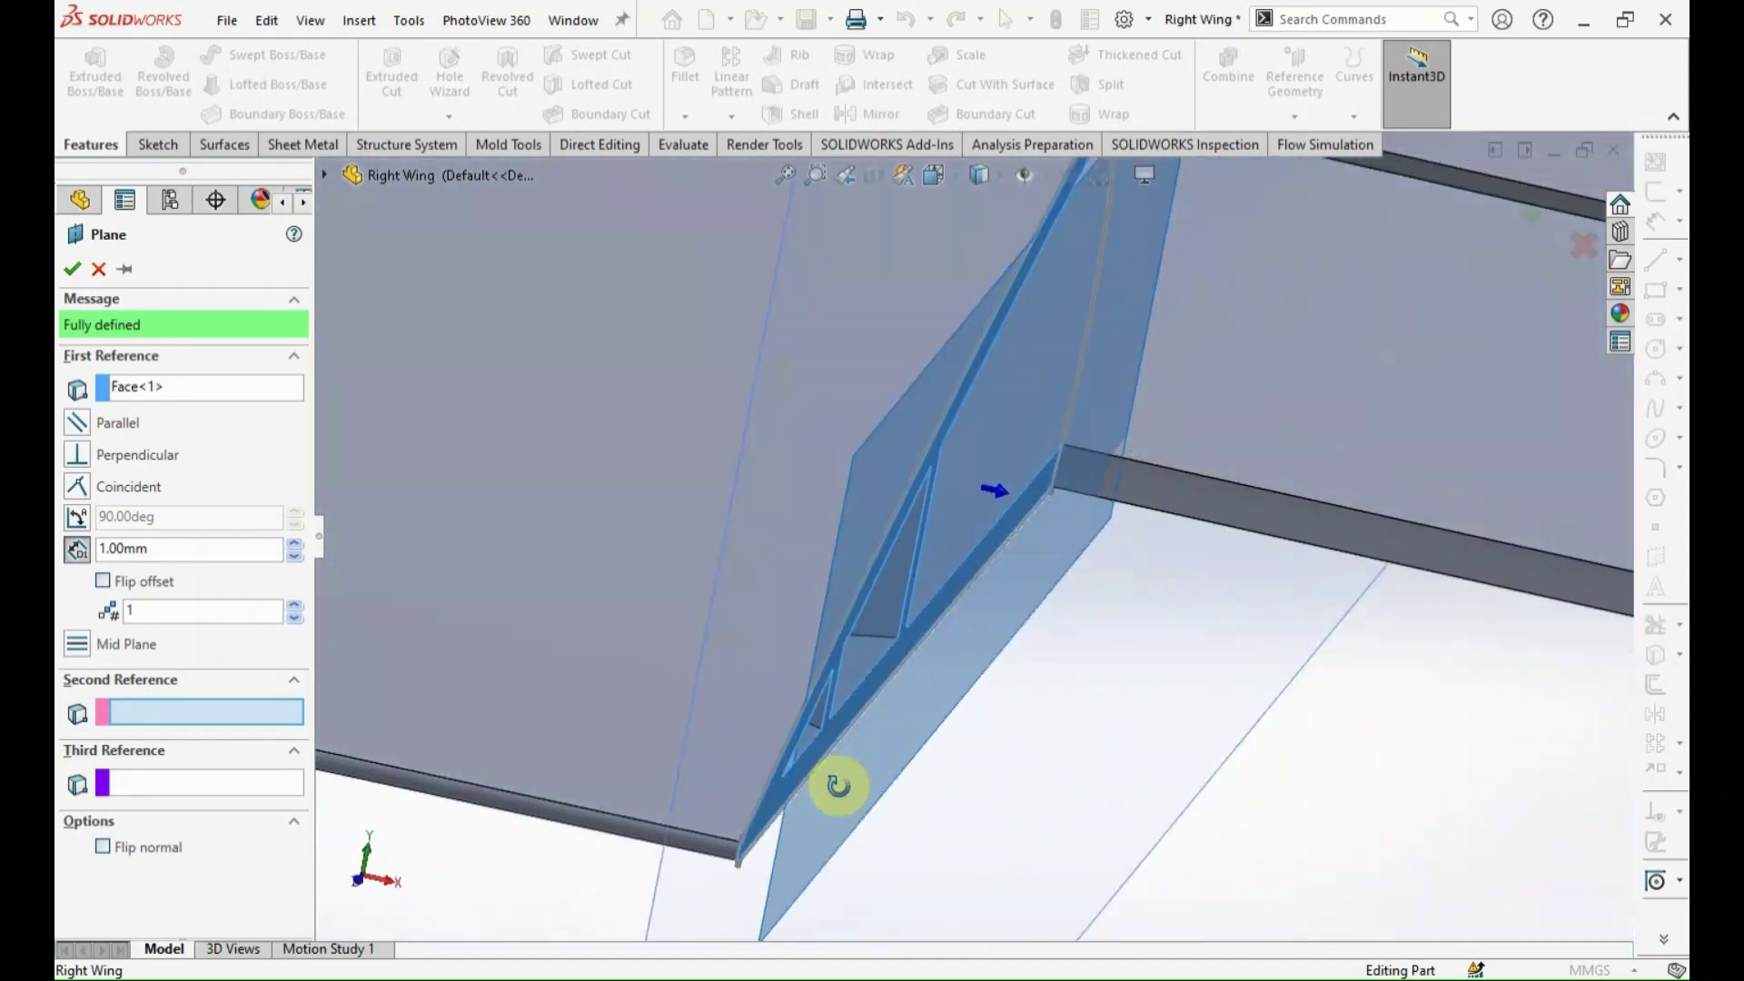
left_click(102, 581)
left_click(71, 267)
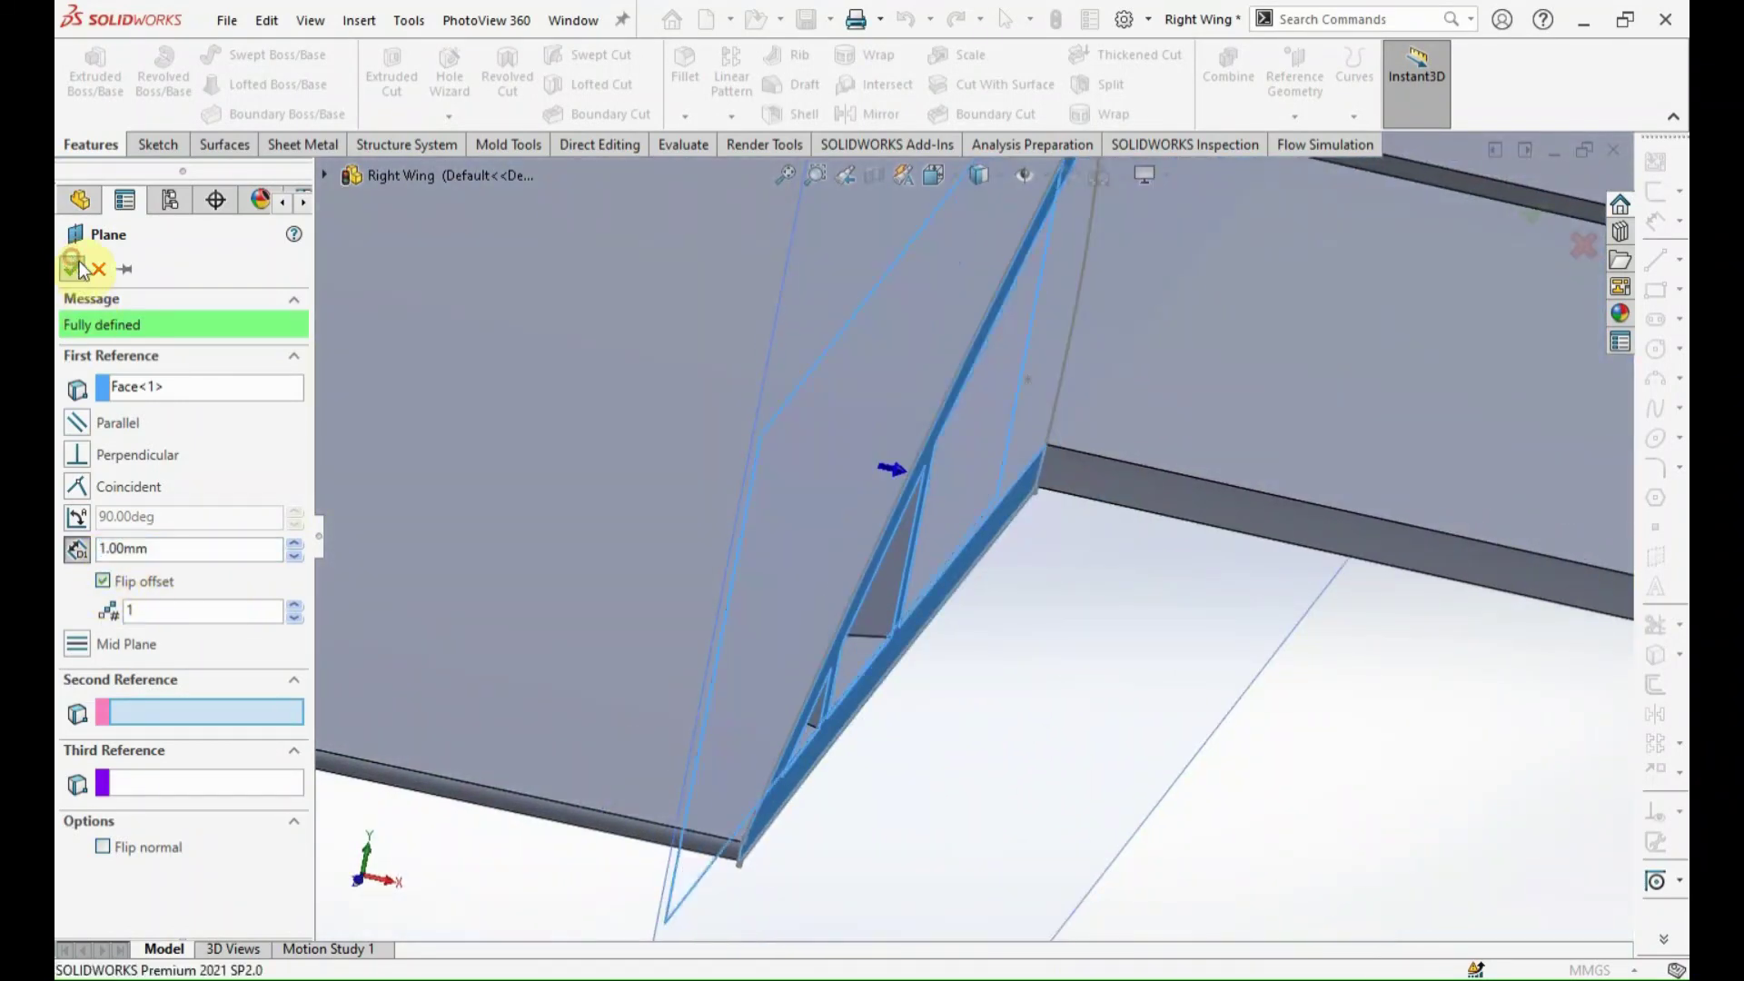
Hide Plane2, enlarge Plane3 over the wing section, and start a sketch on it.
mouse_move(1326, 805)
middle_mouse_down()
mouse_move(1199, 771)
mouse_move(1005, 670)
mouse_move(984, 611)
mouse_move(932, 670)
middle_mouse_up()
left_click(607, 610)
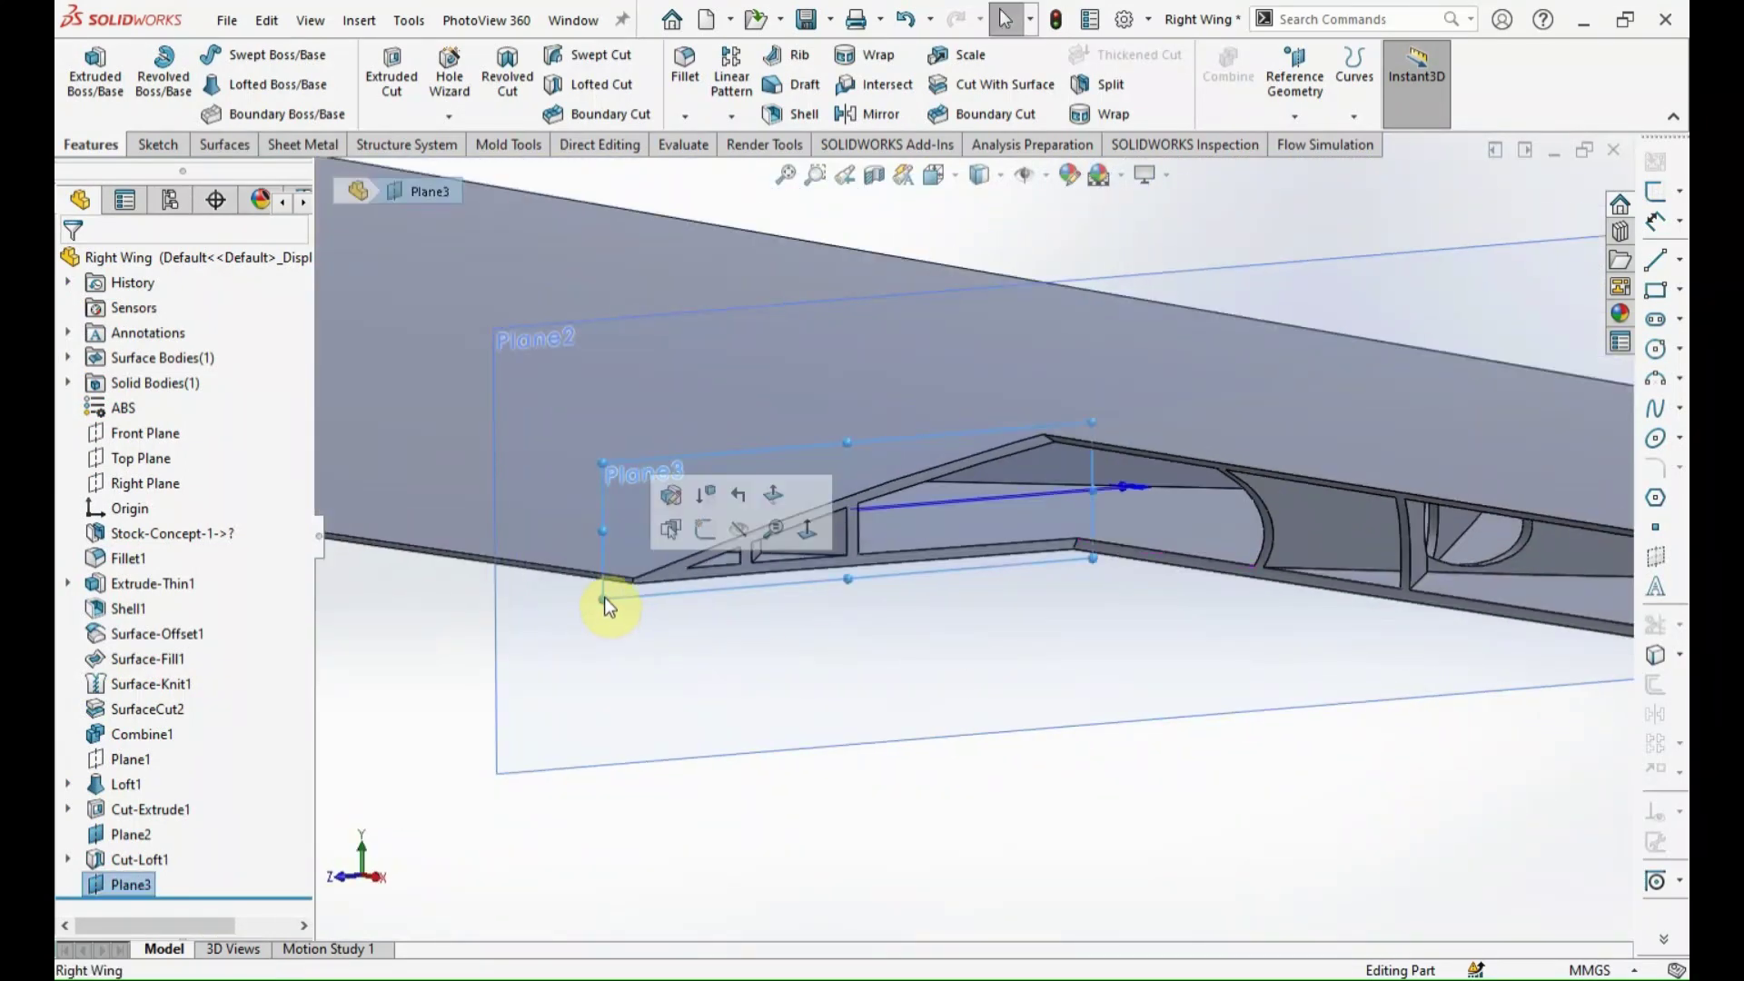
mouse_move(734, 817)
middle_mouse_down()
mouse_move(840, 874)
mouse_move(743, 828)
middle_mouse_up()
left_click(778, 800)
left_click(874, 749)
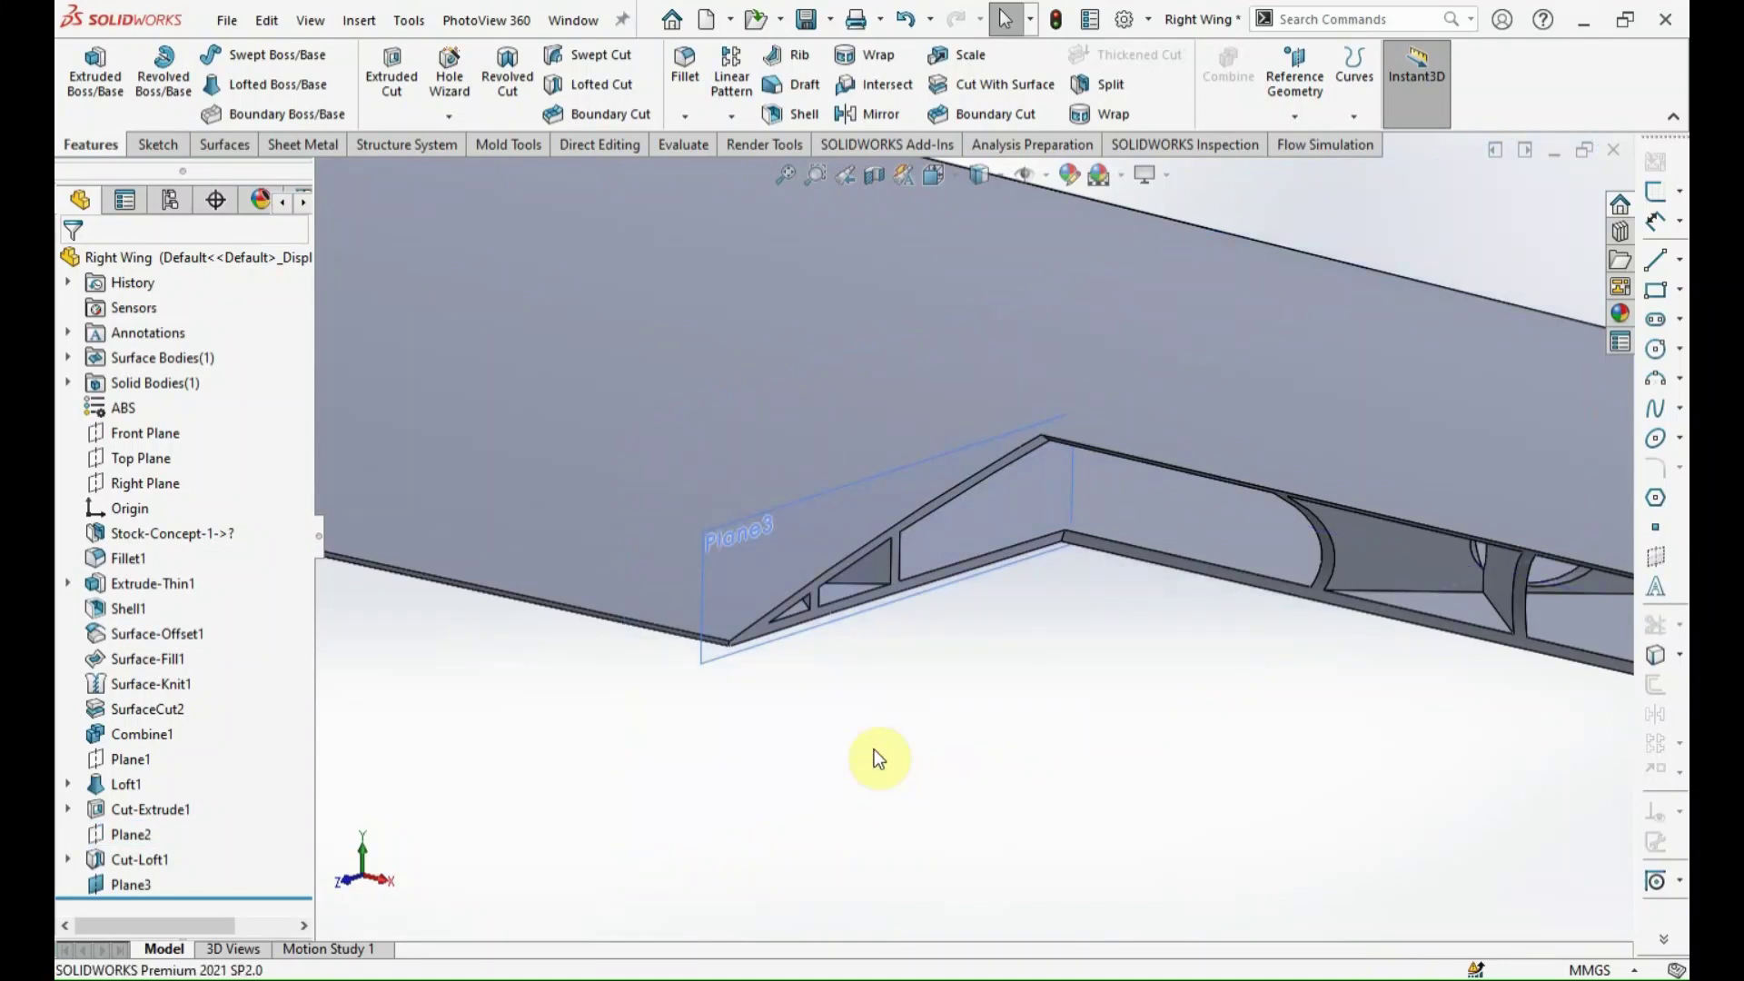
left_click(692, 662)
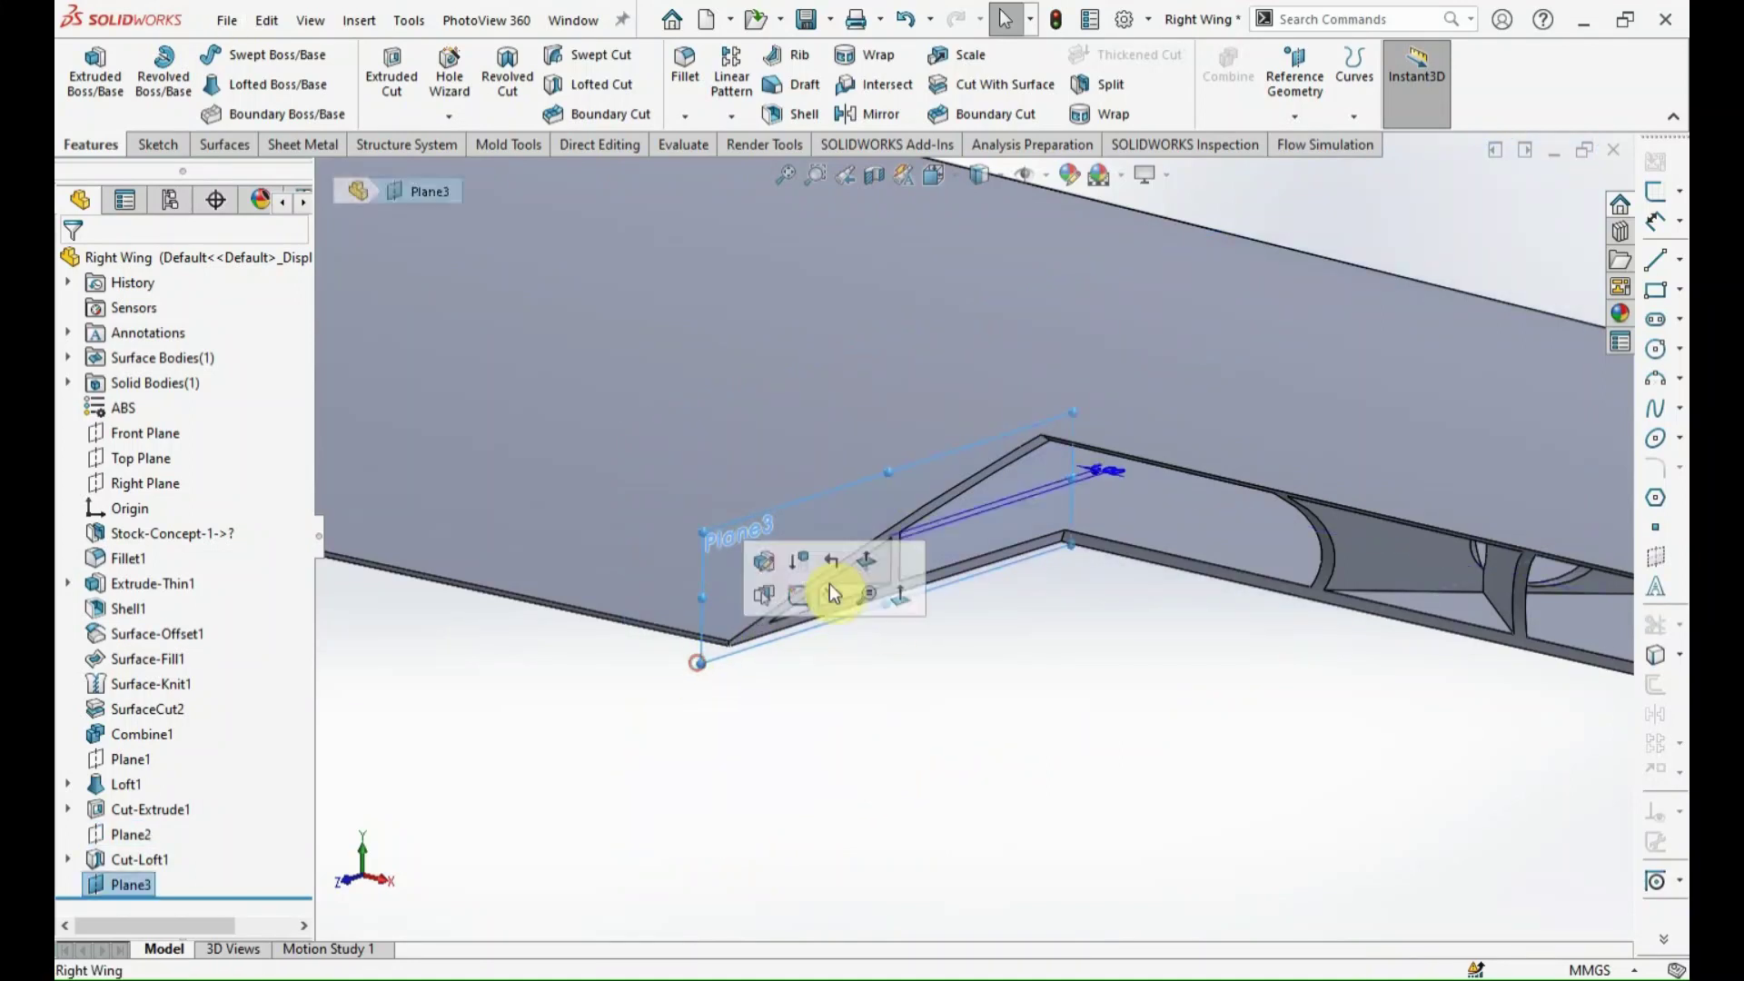
left_click_drag(1076, 412, 1427, 210)
left_click(1120, 665)
left_click(719, 662)
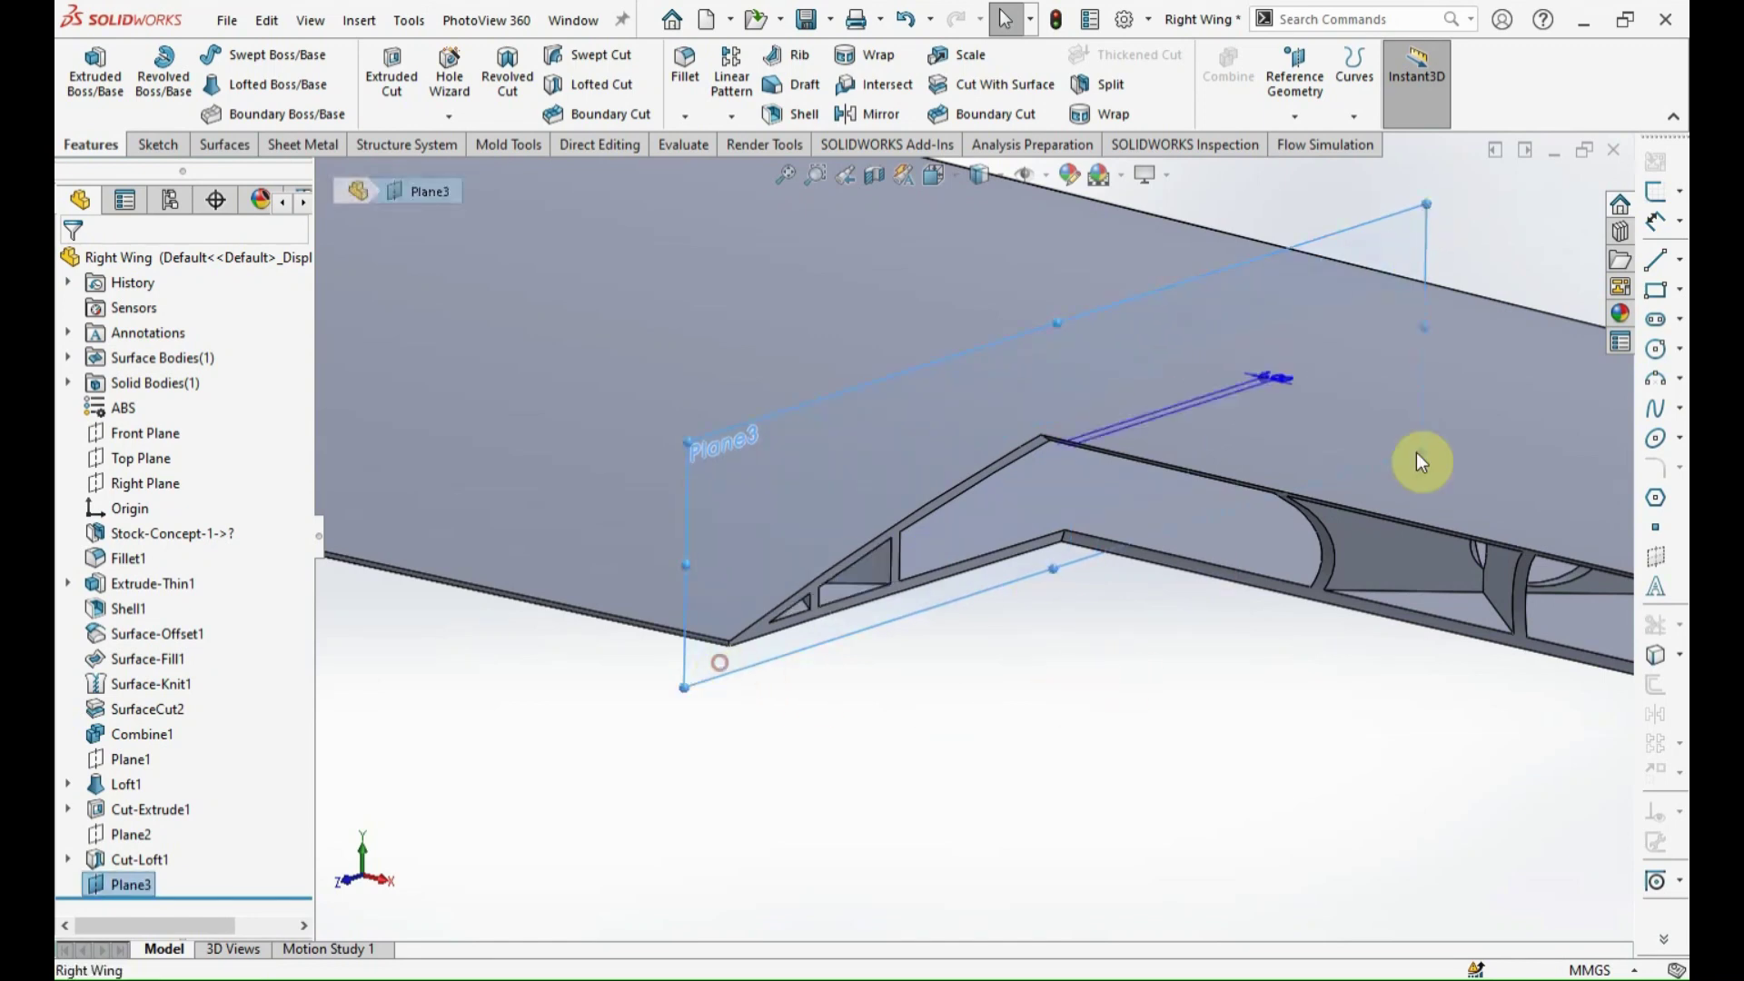
left_click(1660, 193)
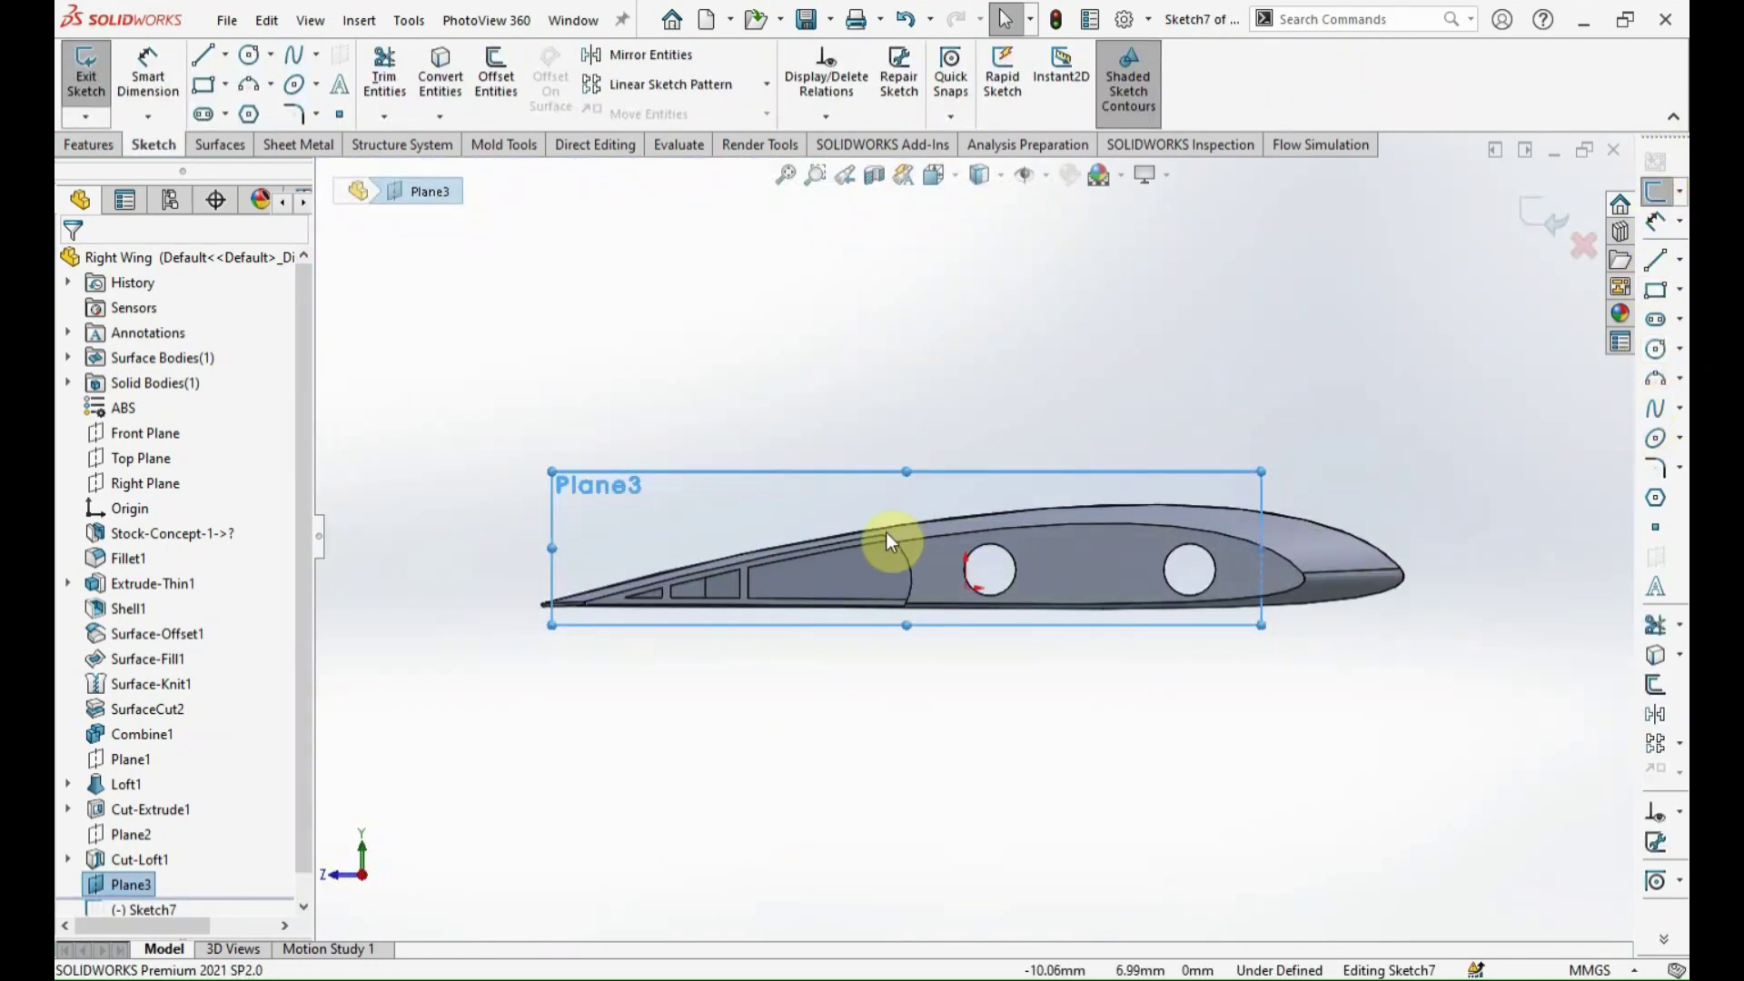
Project the wing section onto Plane3 as Intersection Curves in Sketch7.
scroll(886, 536, "down", 3)
scroll(568, 559, "down", 3)
scroll(793, 620, "down", 2)
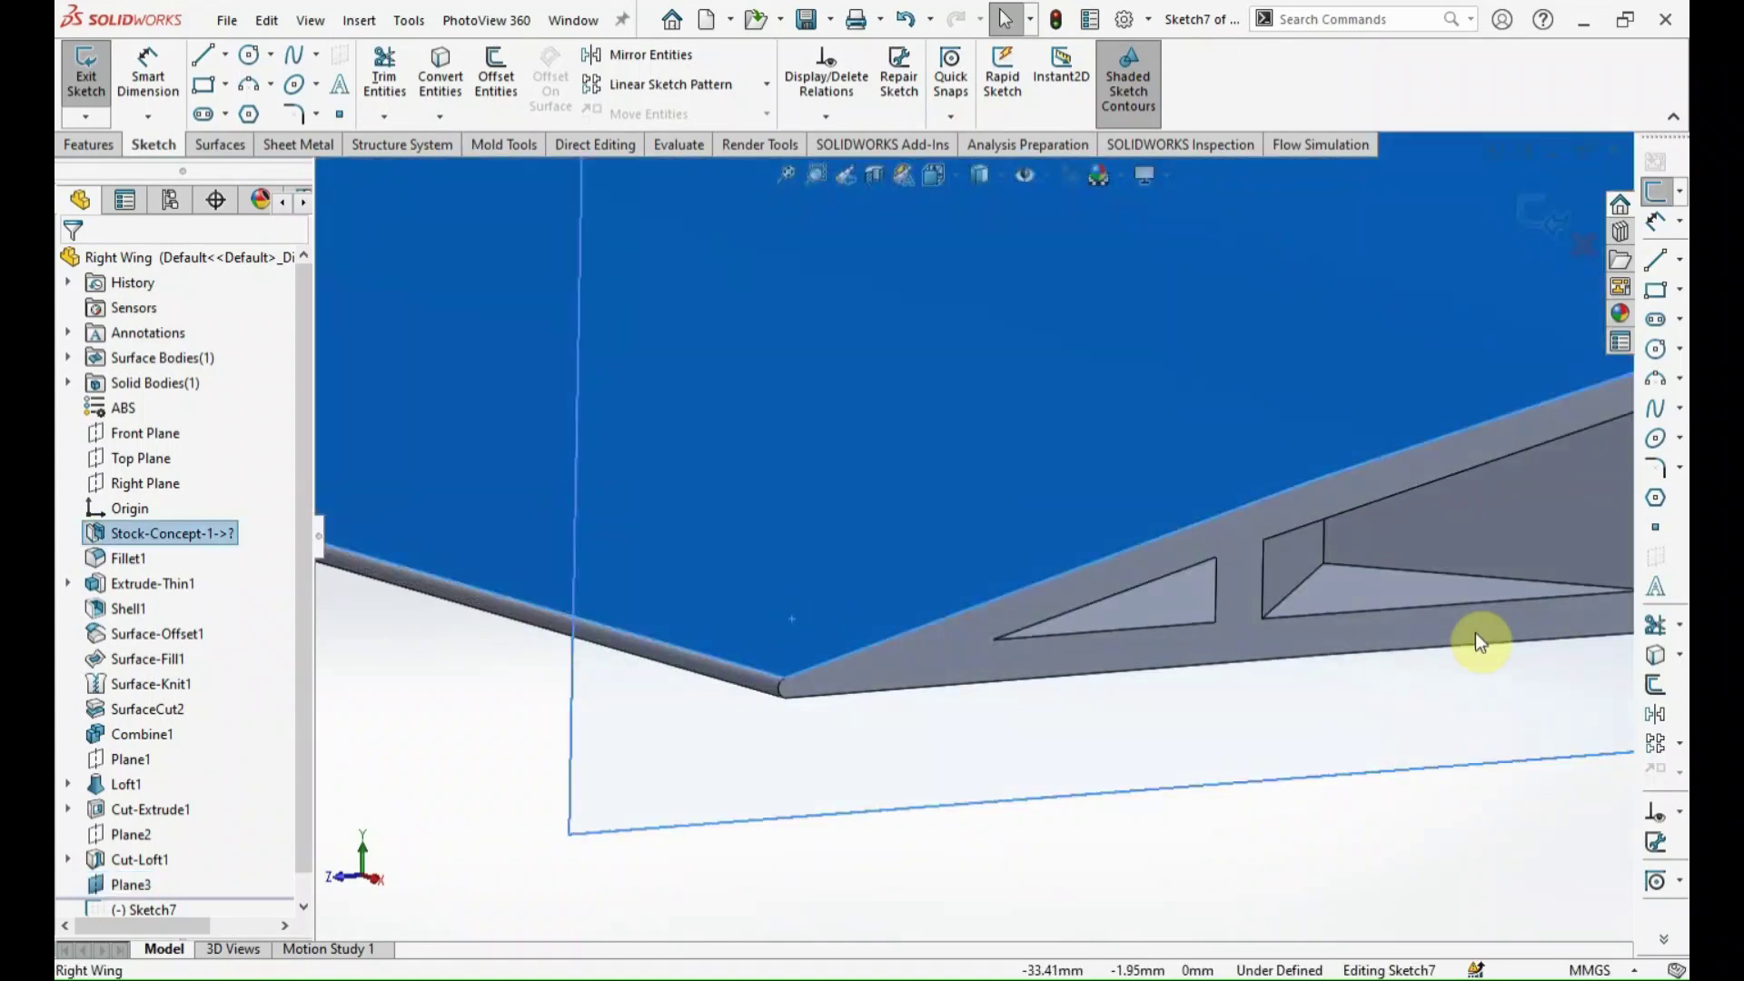
left_click(1675, 659)
left_click(1631, 711)
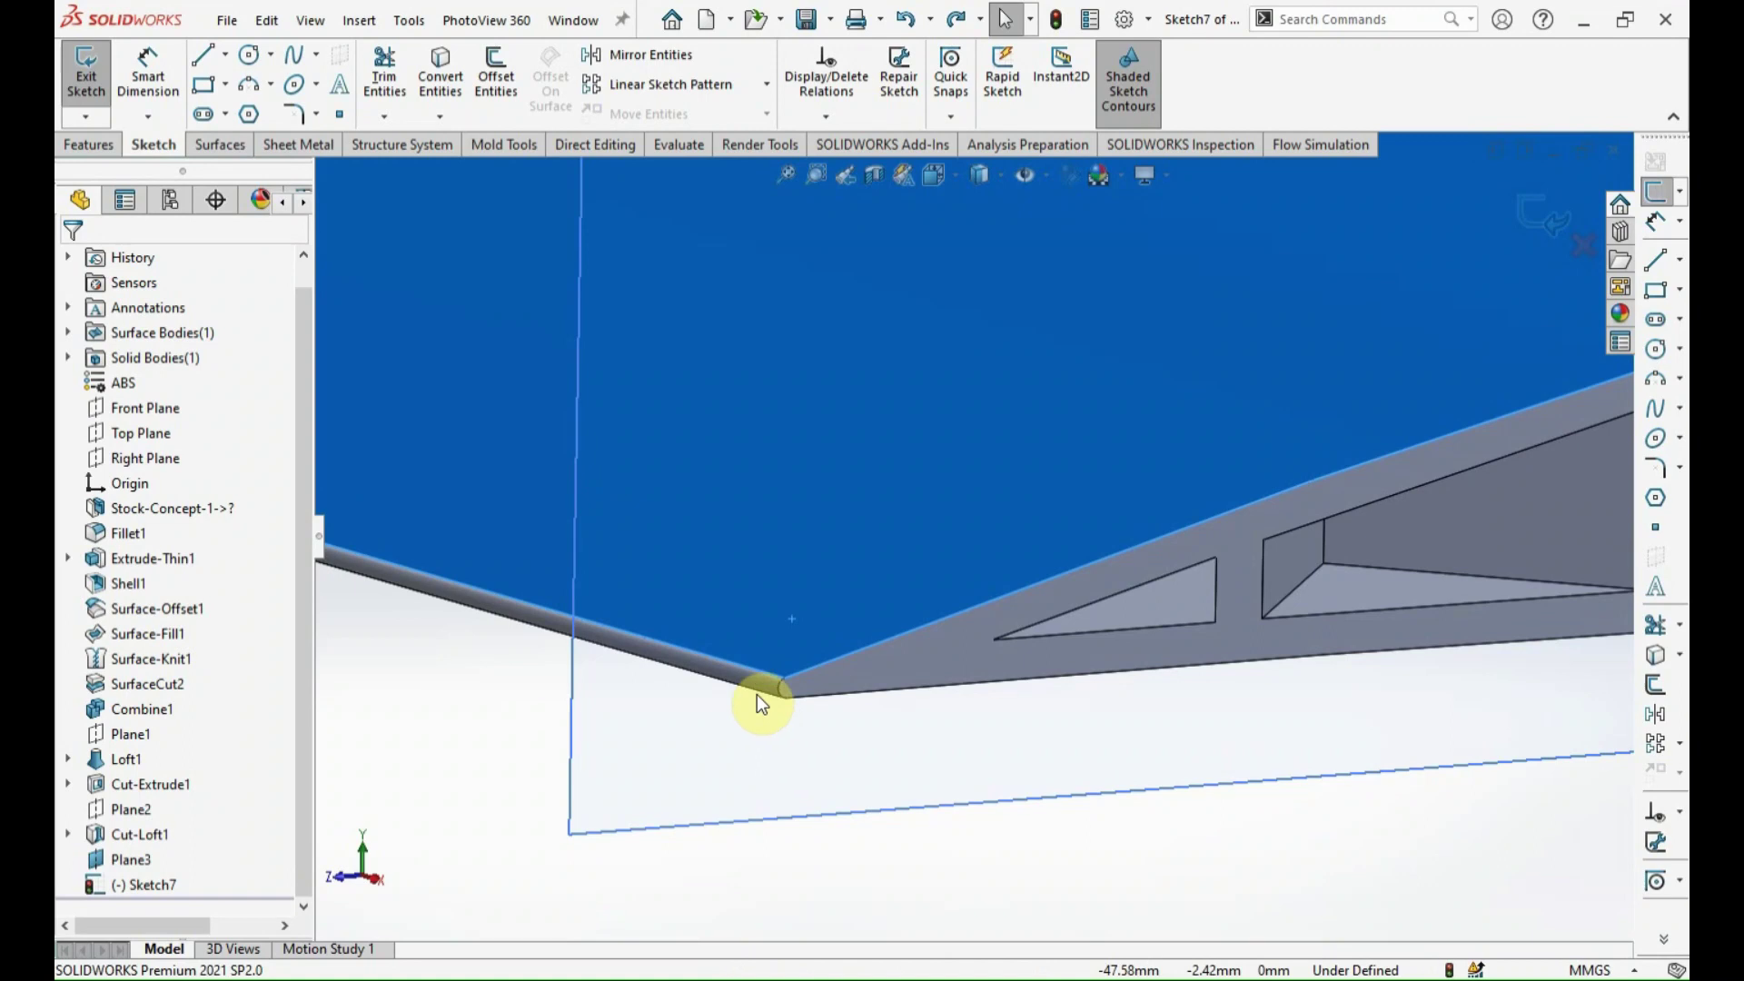
mouse_move(755, 679)
middle_mouse_down()
mouse_move(750, 654)
mouse_move(816, 754)
mouse_move(1379, 732)
middle_mouse_up()
left_click(1679, 658)
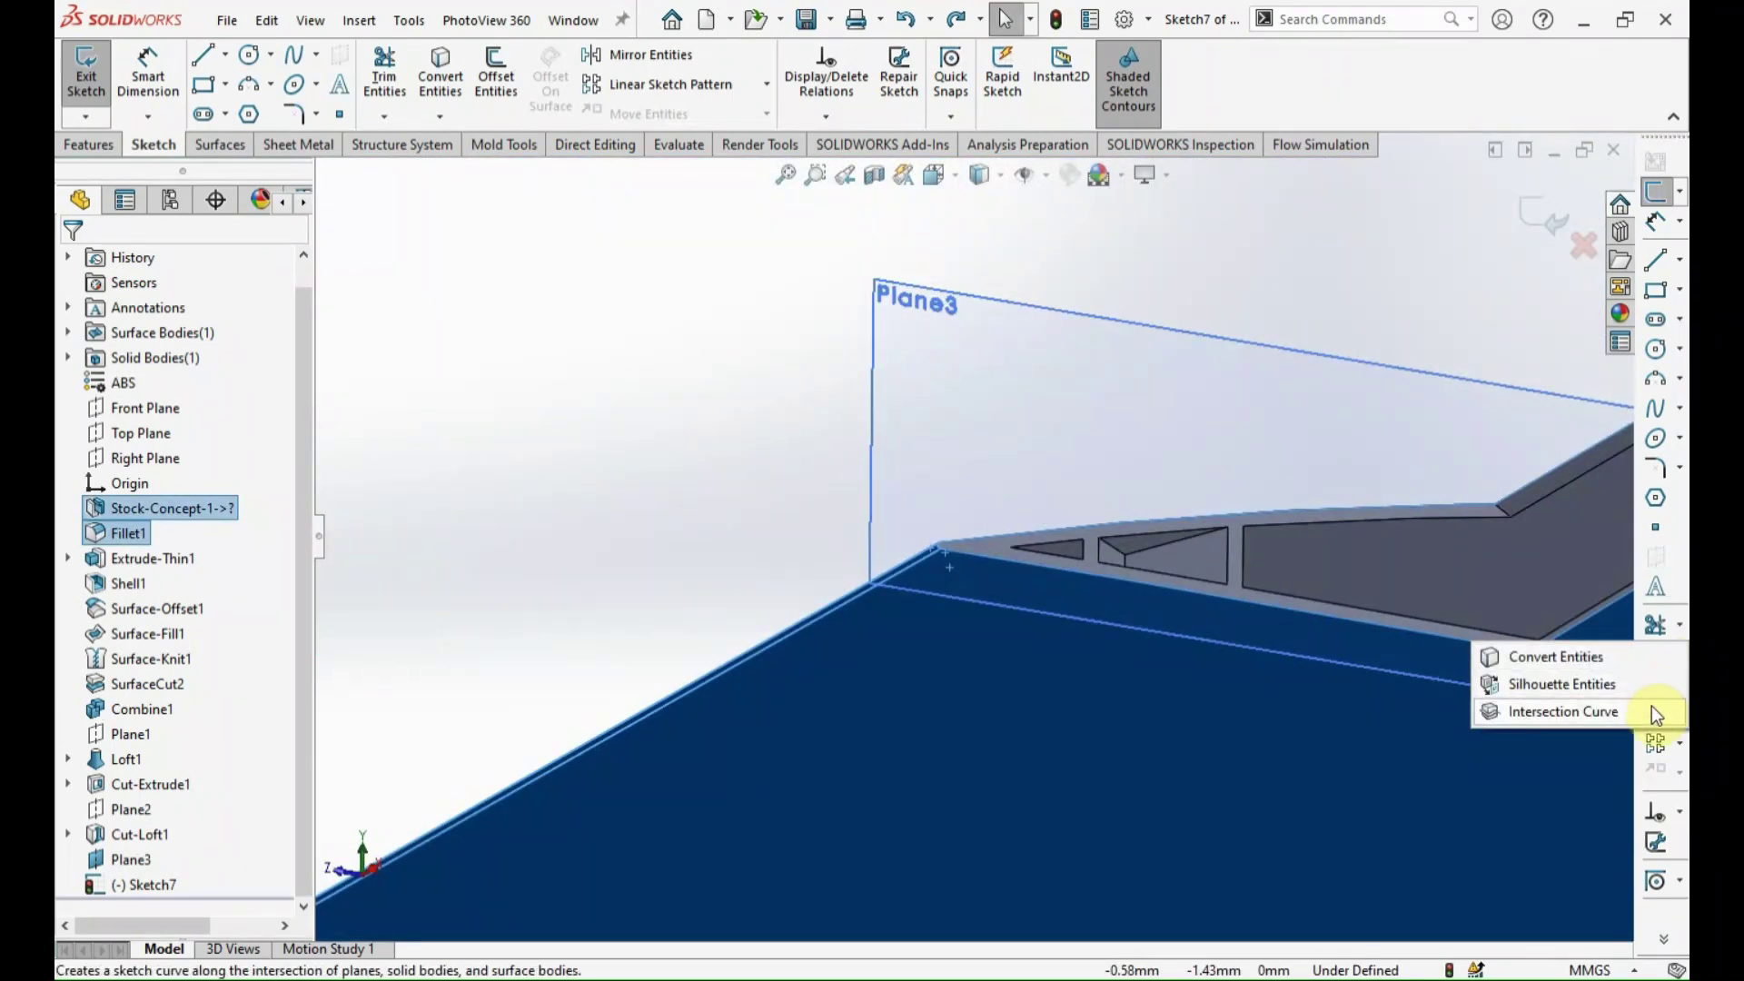
left_click(1635, 706)
mouse_move(1102, 596)
middle_mouse_down()
mouse_move(677, 559)
mouse_move(1120, 519)
mouse_move(963, 548)
mouse_move(977, 571)
middle_mouse_up()
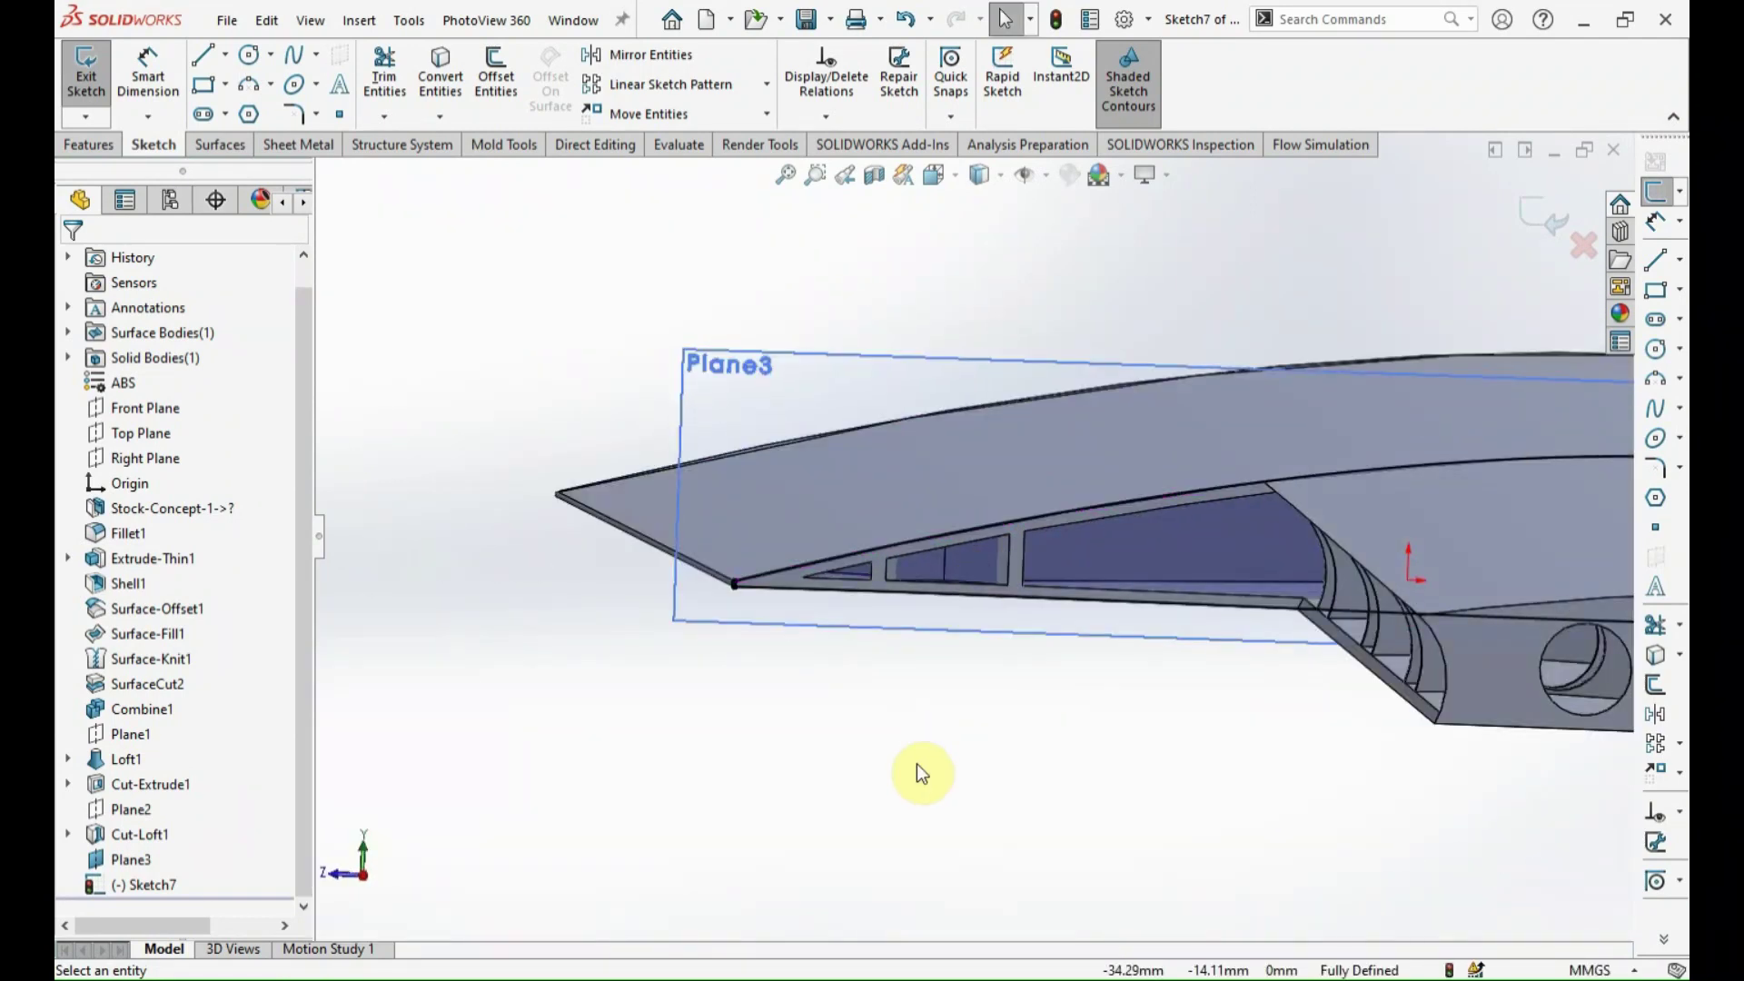
scroll(1245, 584, "down", 3)
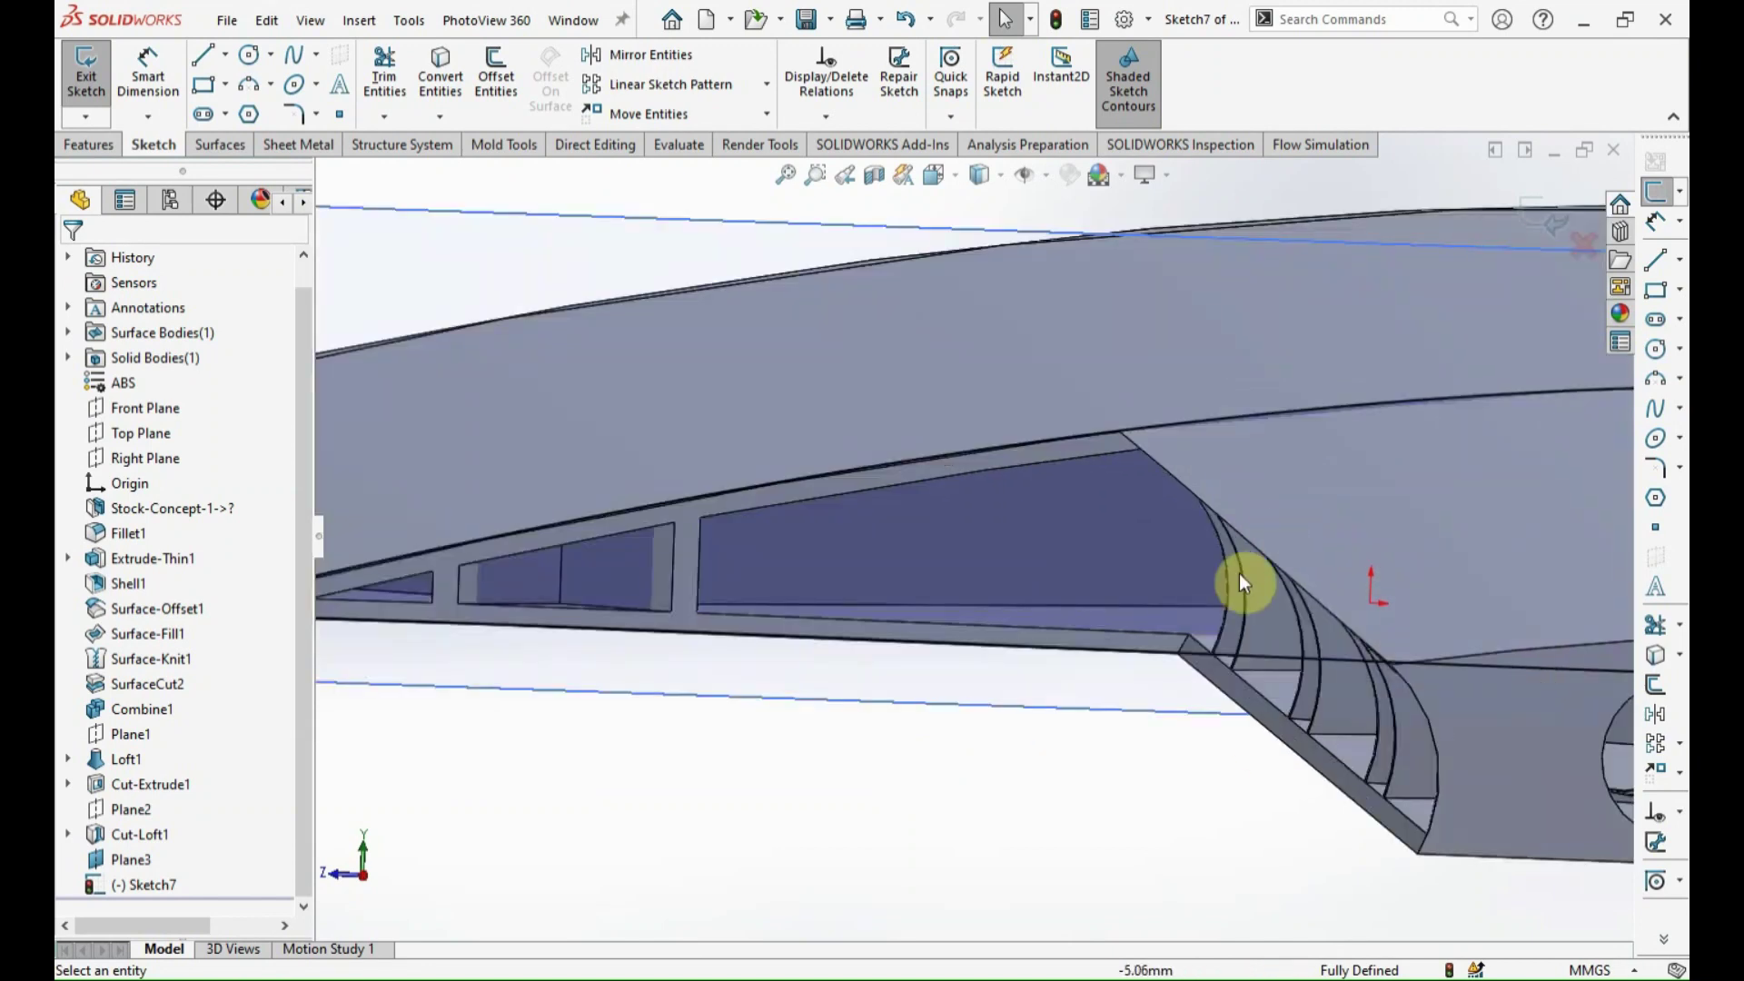
scroll(1260, 550, "down", 3)
middle_click_drag(1259, 551, 1551, 487)
Draw a three-point arc across the wing section from the upper edge to the lower edge.
left_click(1656, 380)
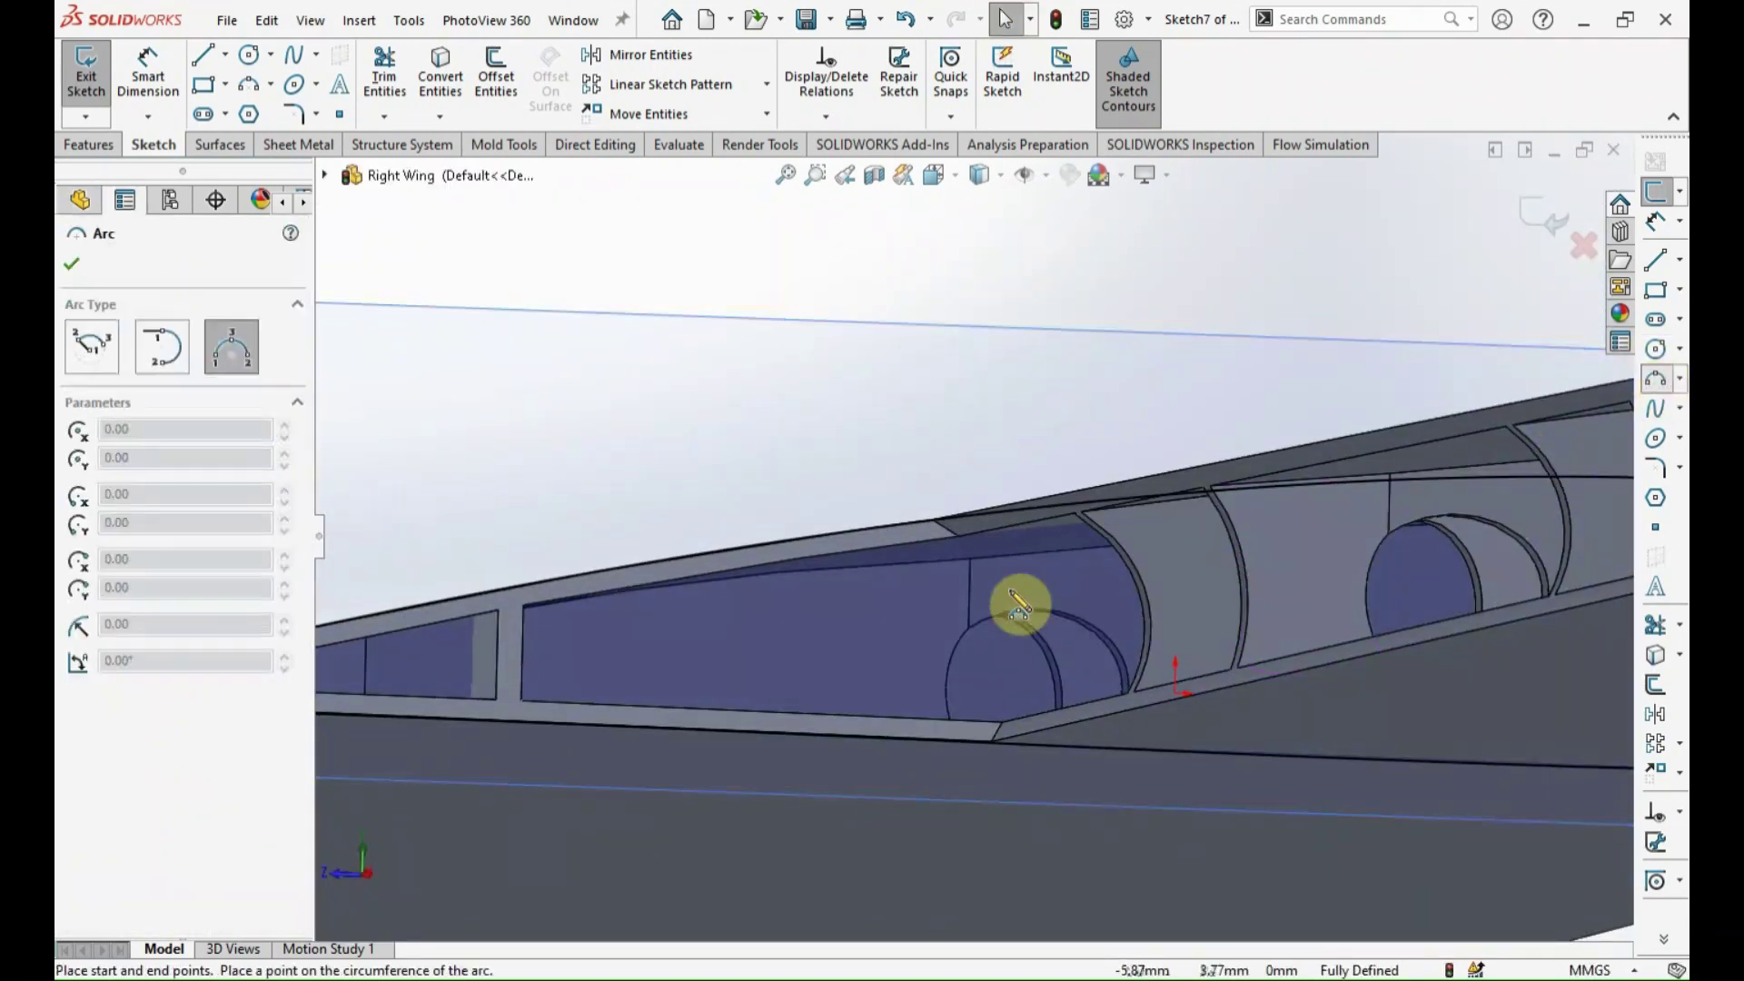
scroll(999, 581, "down", 3)
left_click(872, 470)
scroll(932, 622, "up", 3)
left_click(980, 899)
left_click(1021, 769)
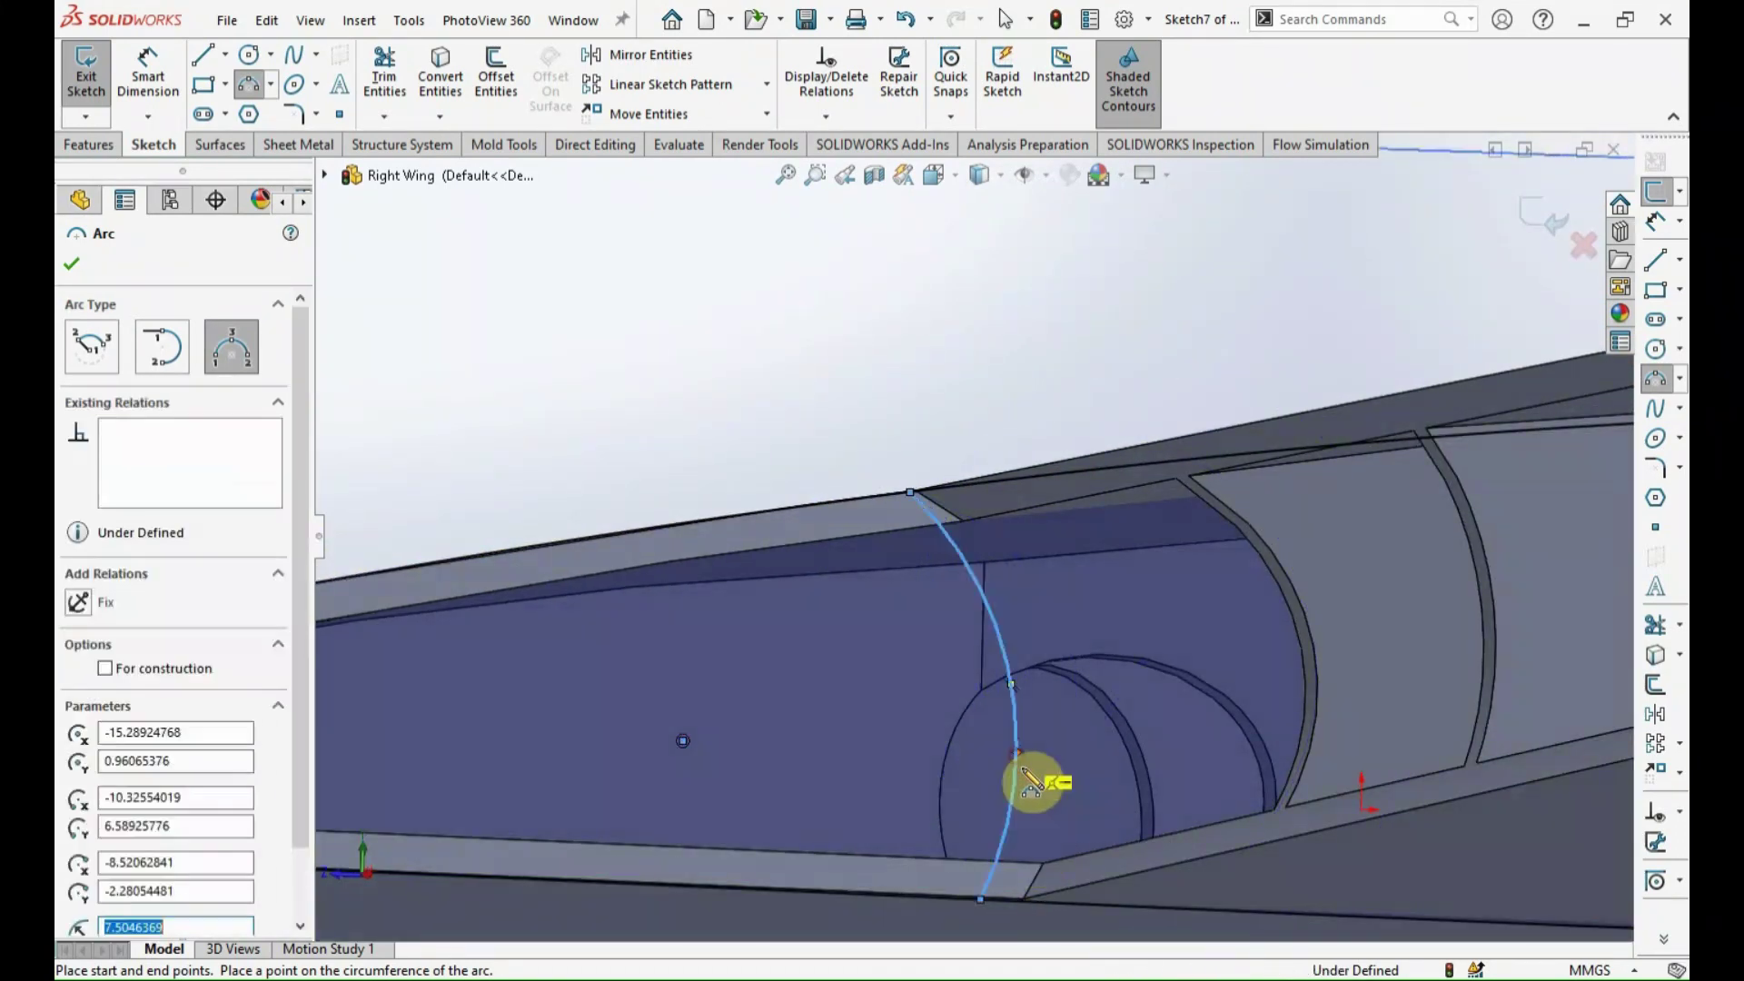
key("Escape")
Make the arc concentric and equal in radius to the rounded slot edge.
scroll(950, 554, "down", 3)
left_click(932, 396, "ctrl")
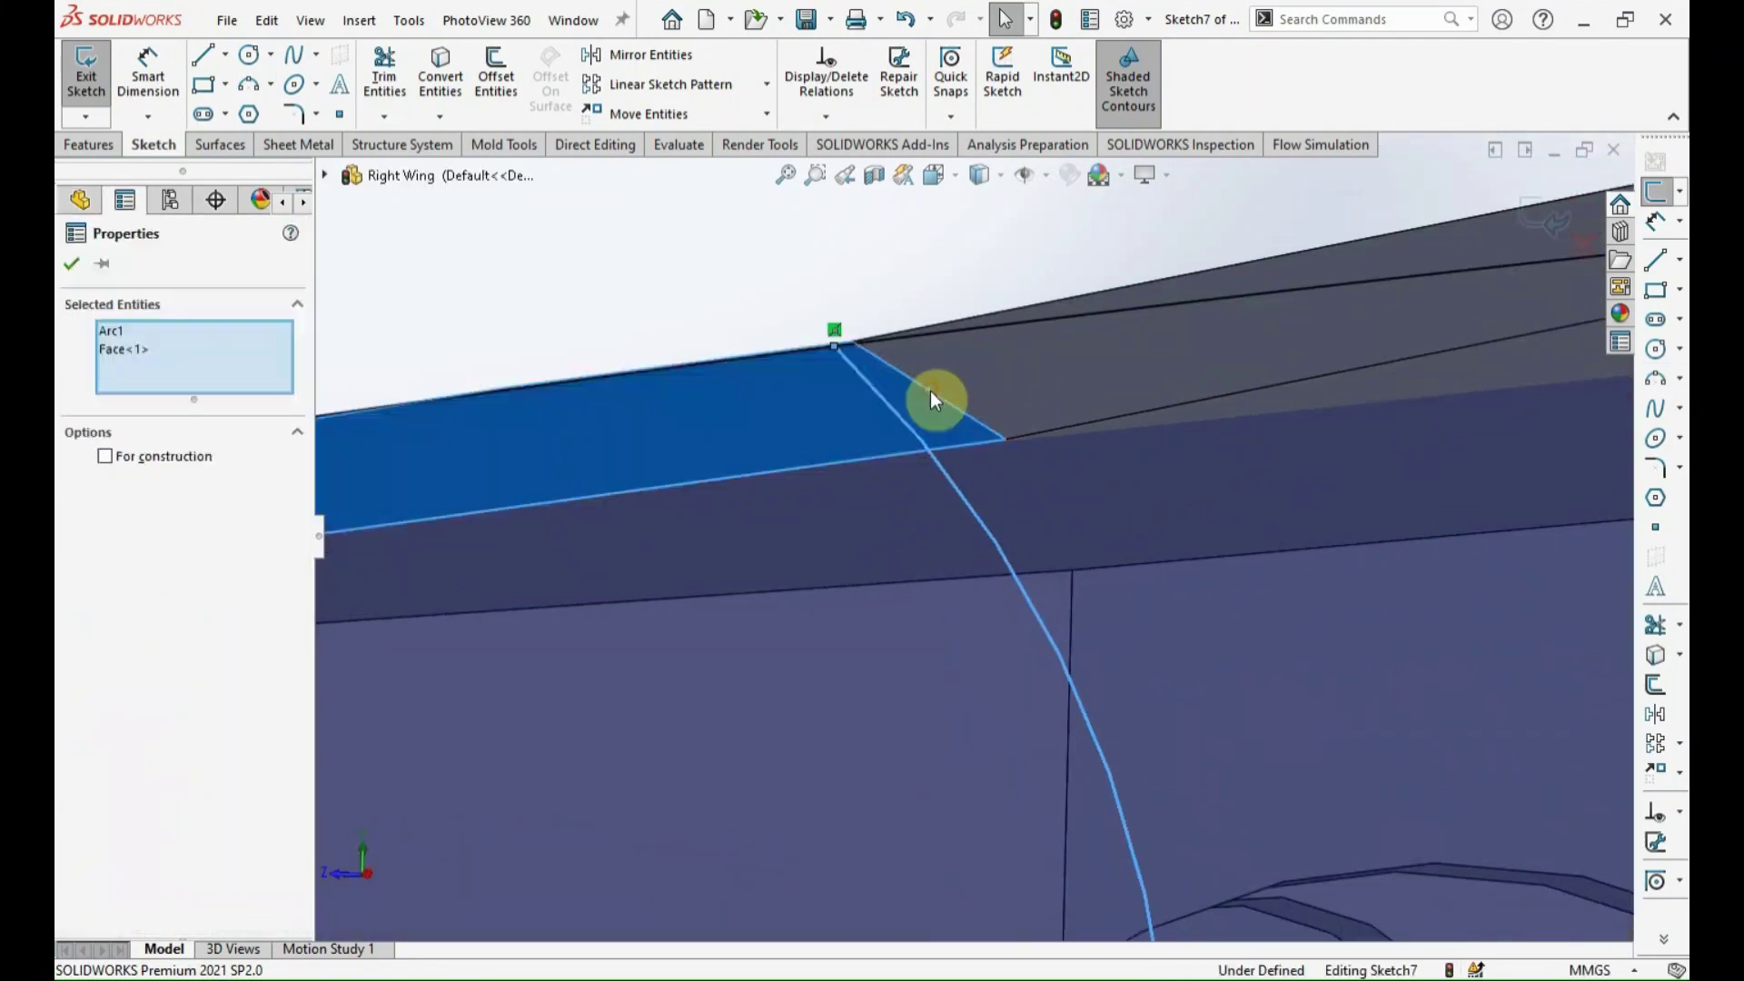
left_click(883, 325)
middle_click_drag(883, 324, 880, 398)
left_click(875, 392)
left_click(863, 416, "ctrl")
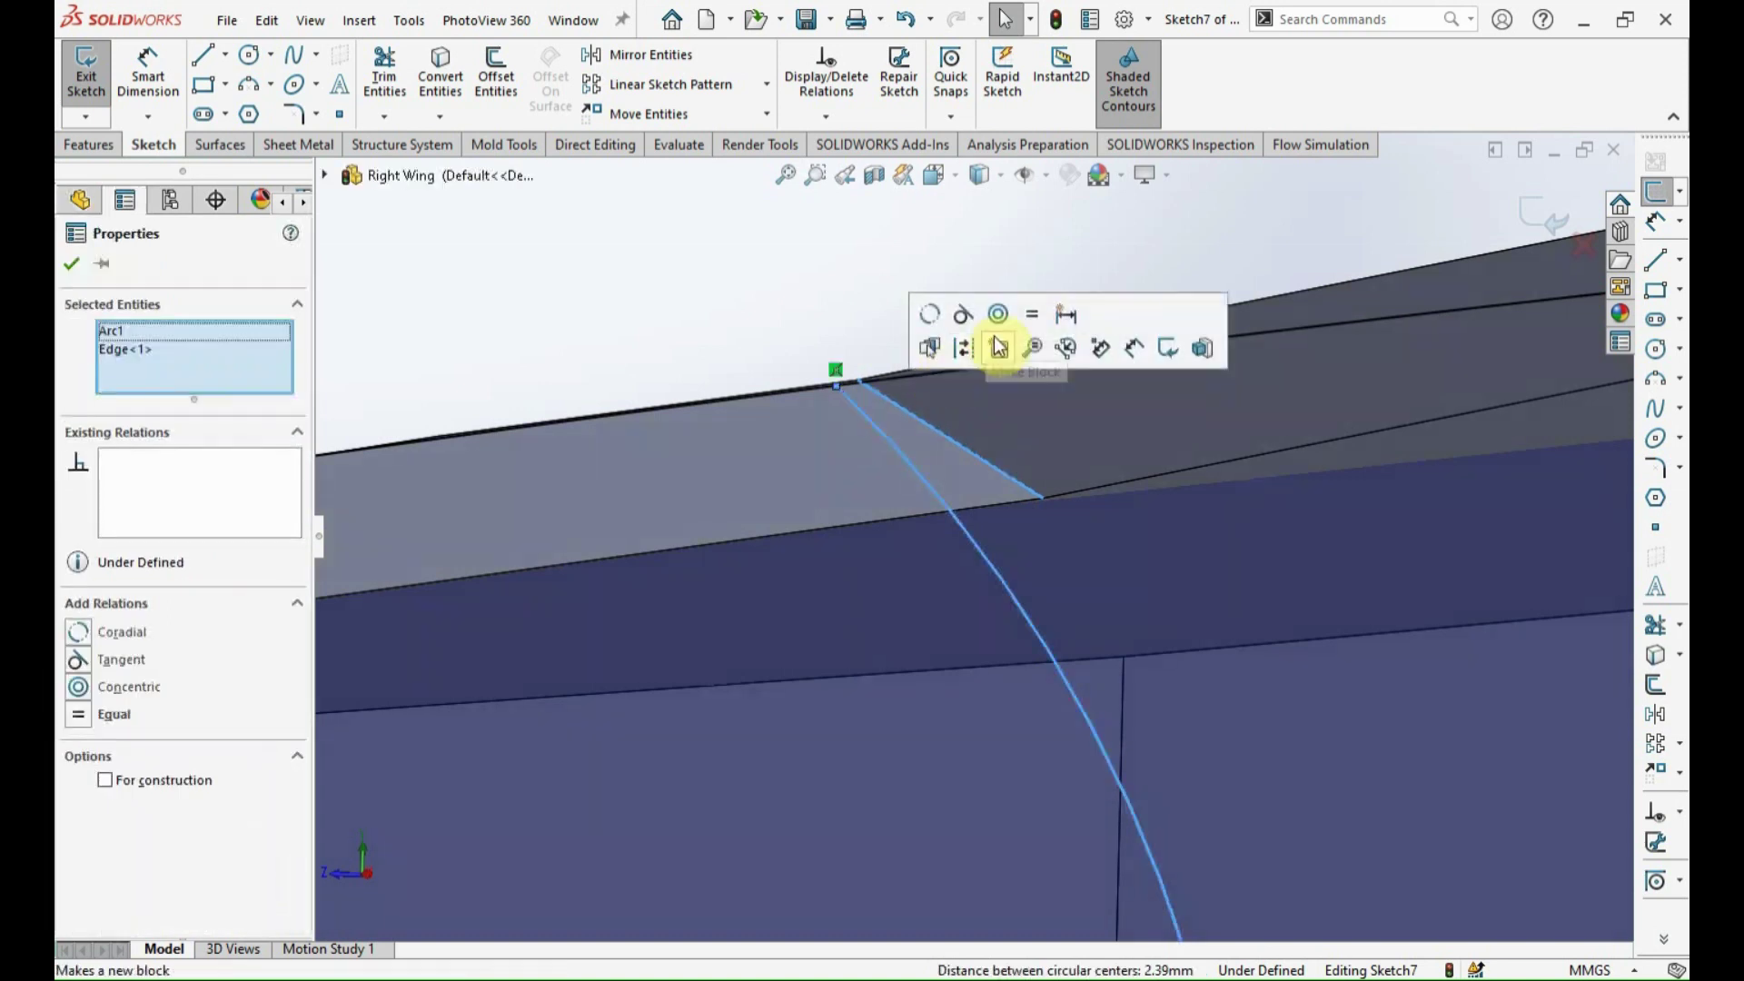
left_click(1029, 320)
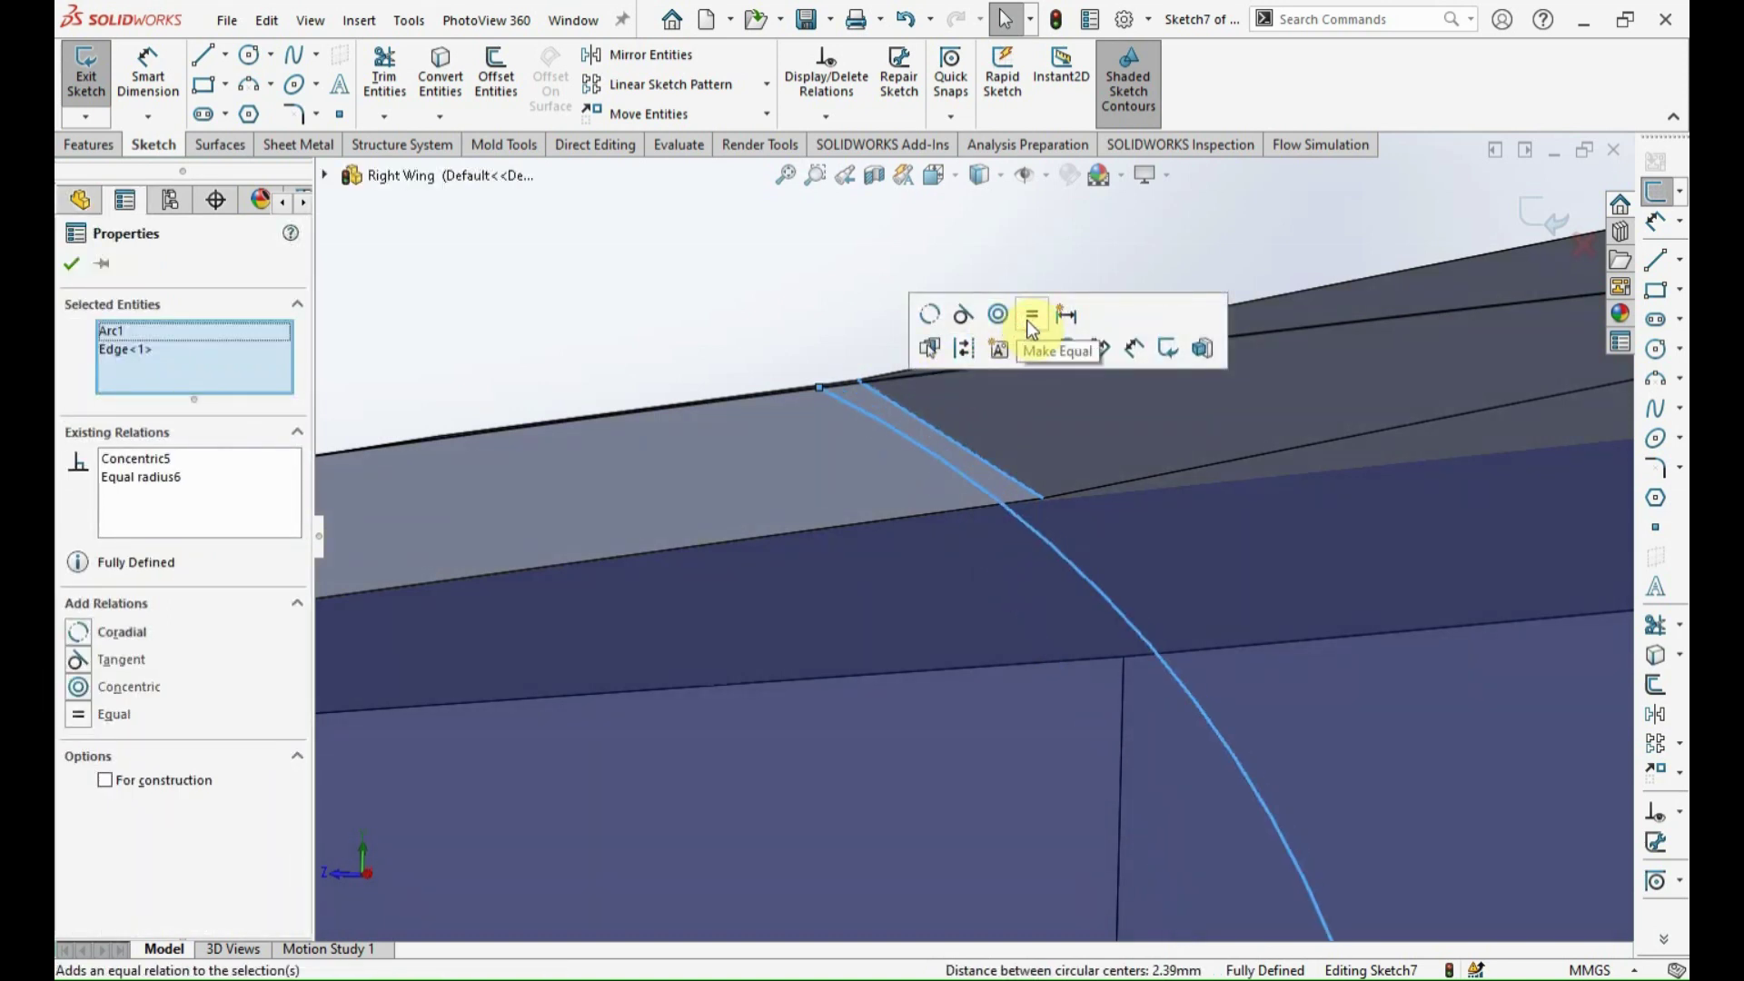
left_click(784, 293)
scroll(845, 363, "up", 4)
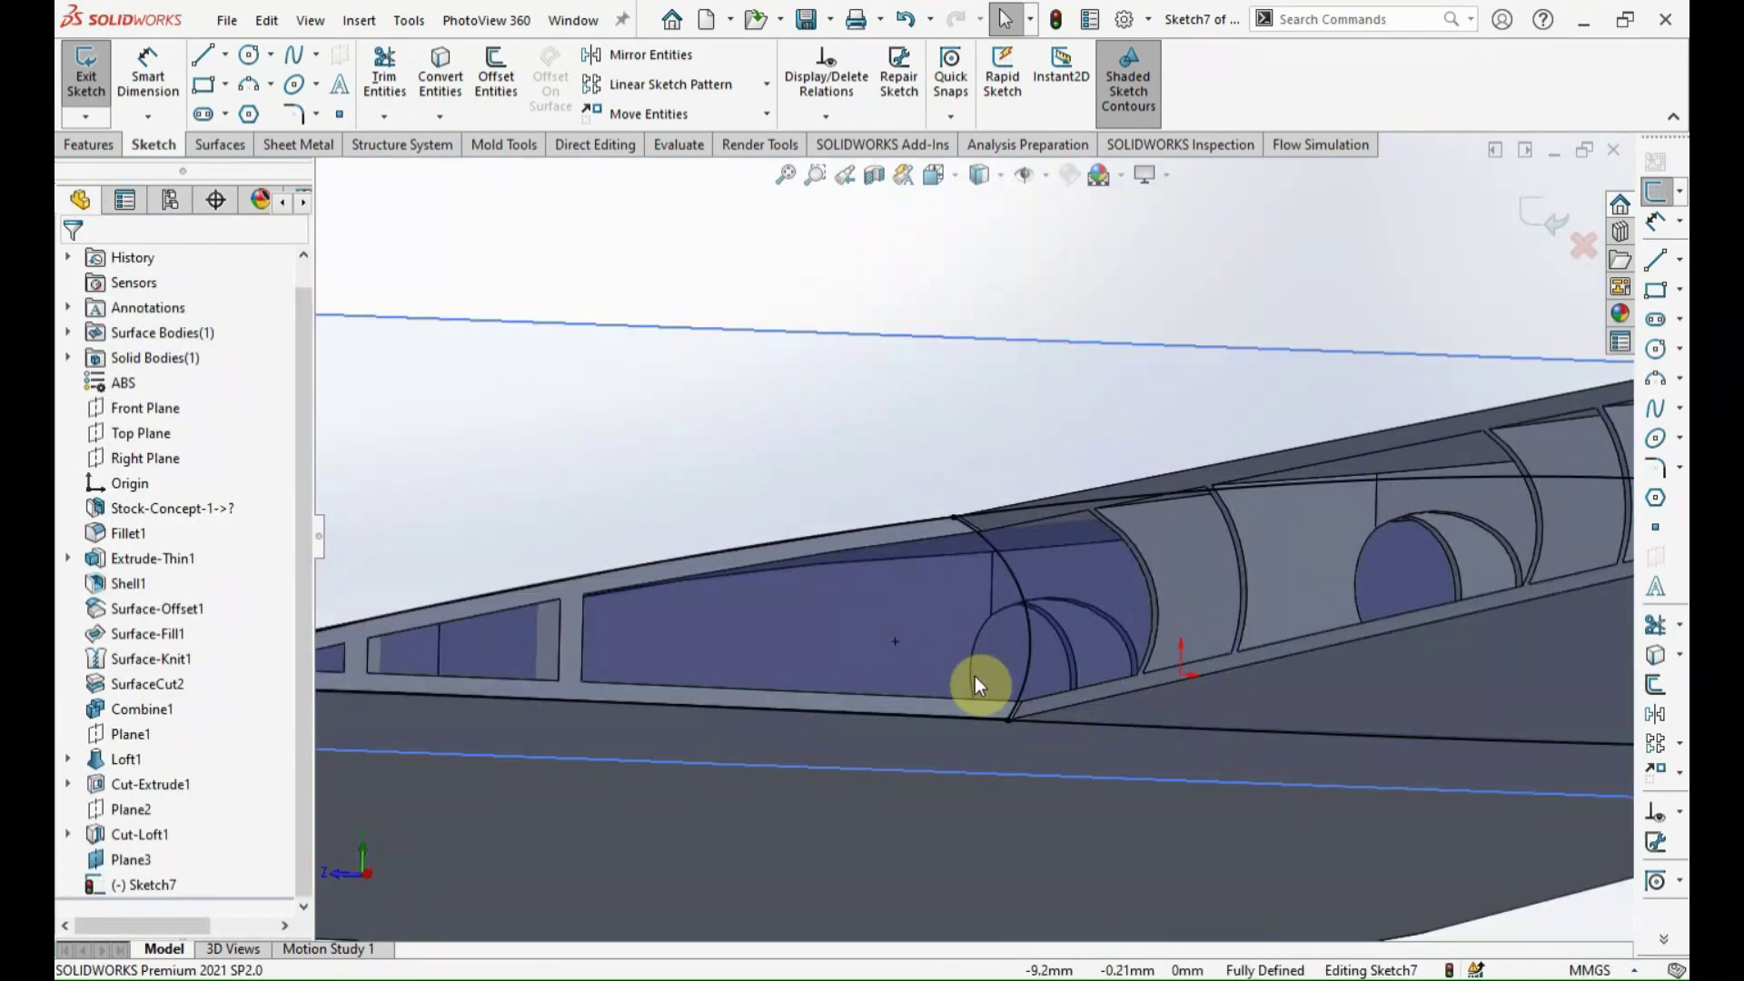
middle_click_drag(974, 675, 970, 703)
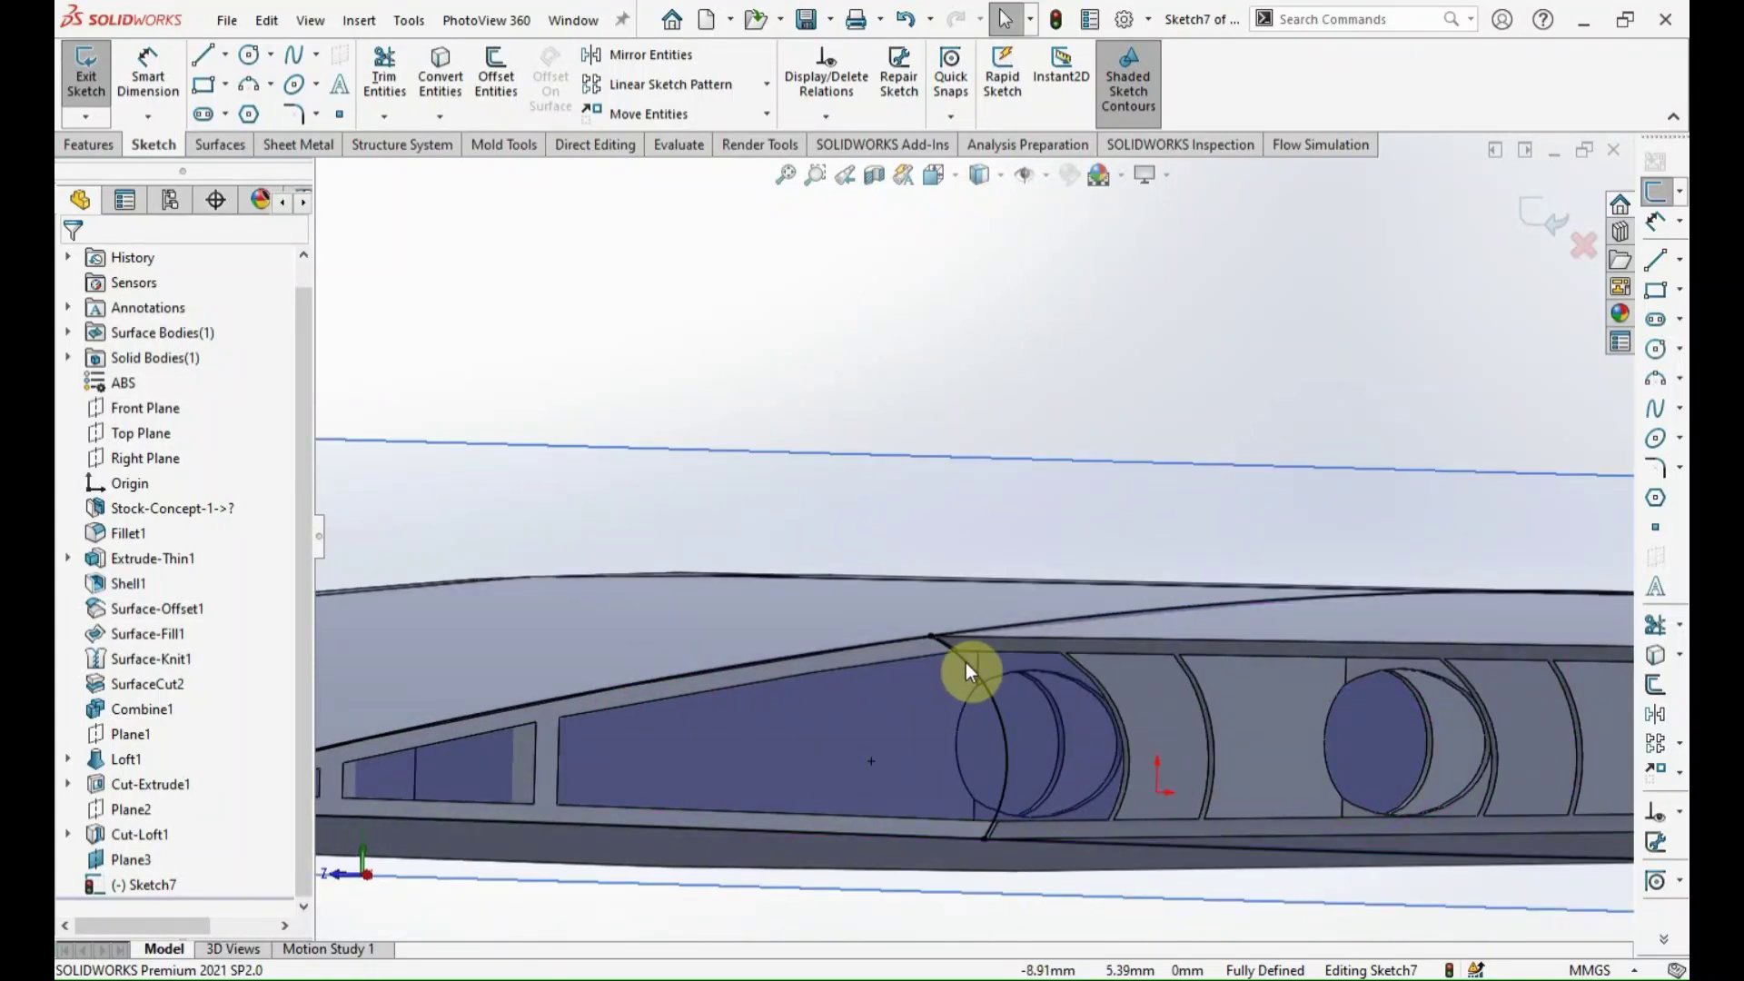
left_click(966, 662)
Offset the curved front arc by 0.80 mm.
left_click(1657, 684)
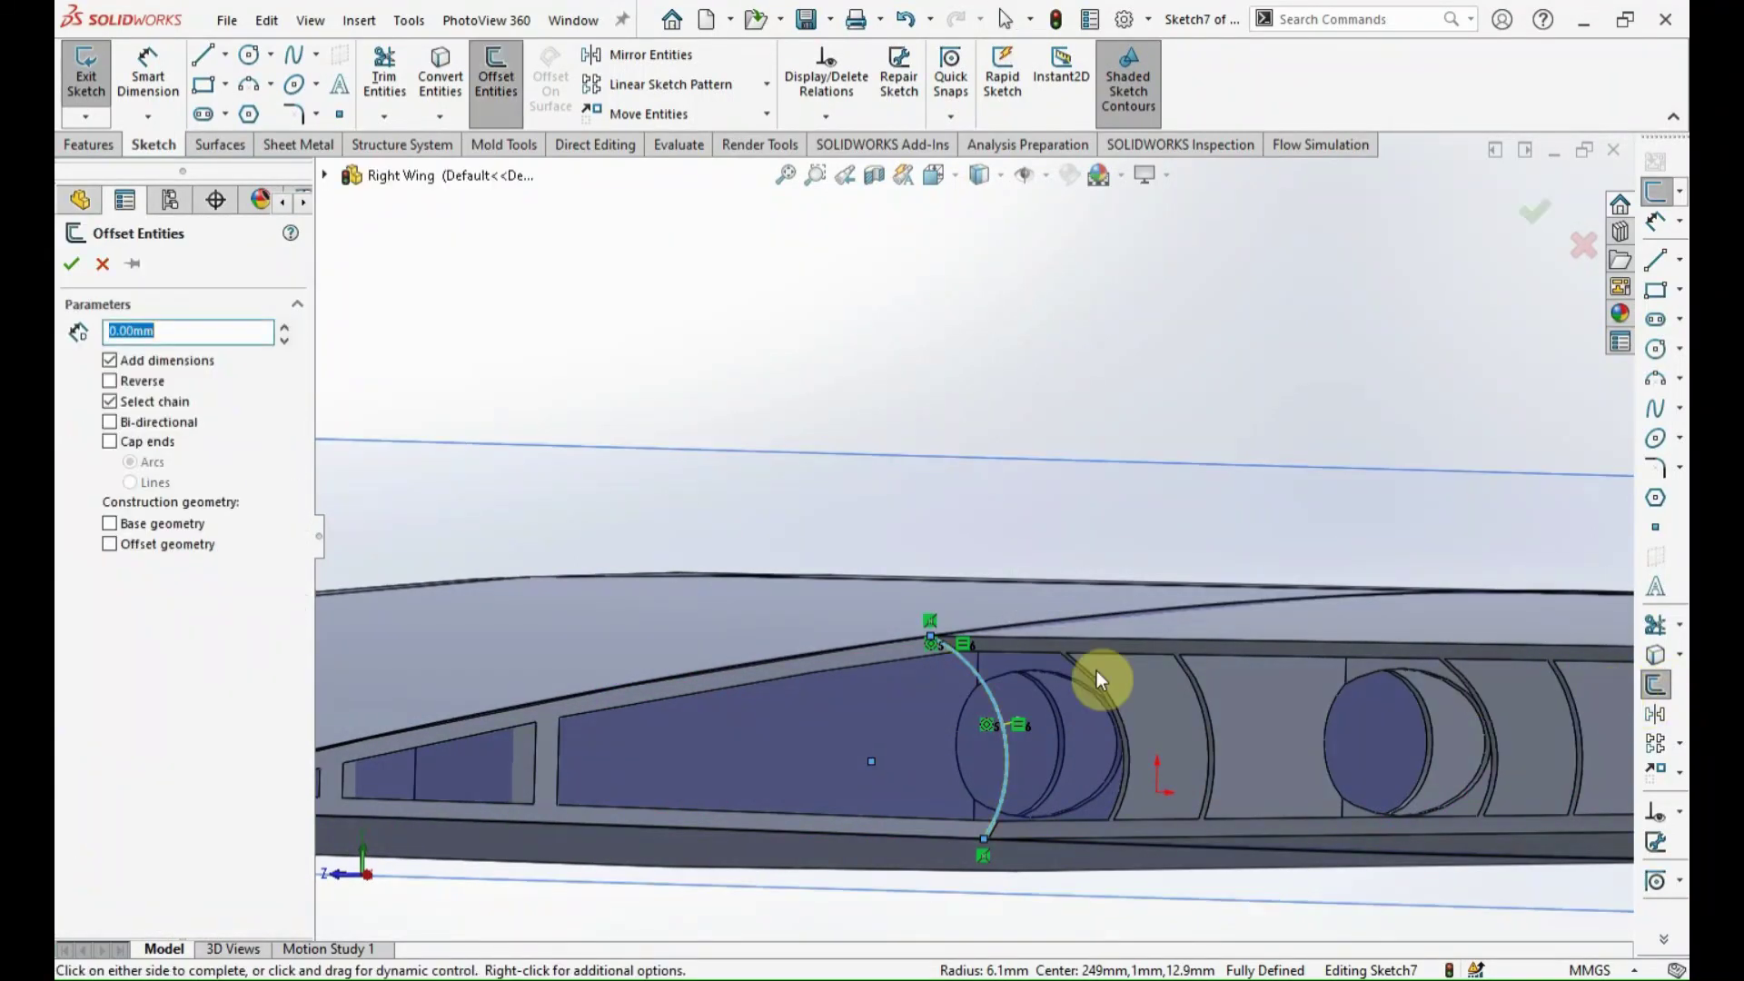
type("0.8")
key("Return")
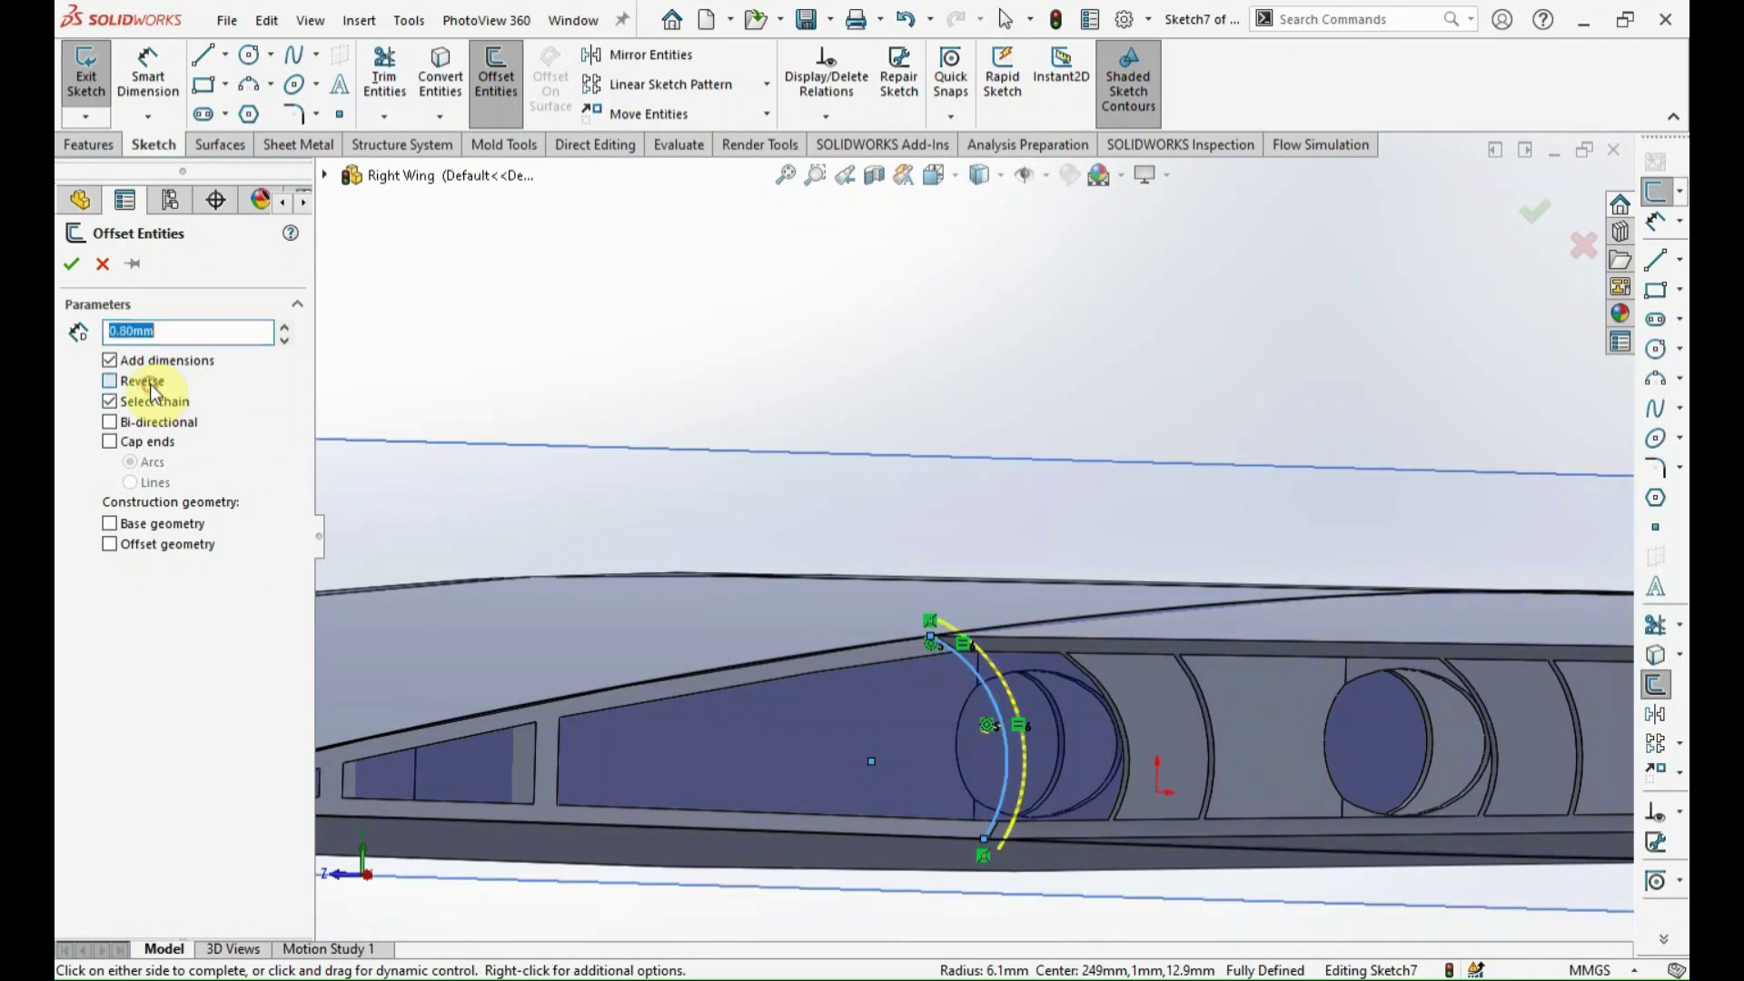
left_click(72, 264)
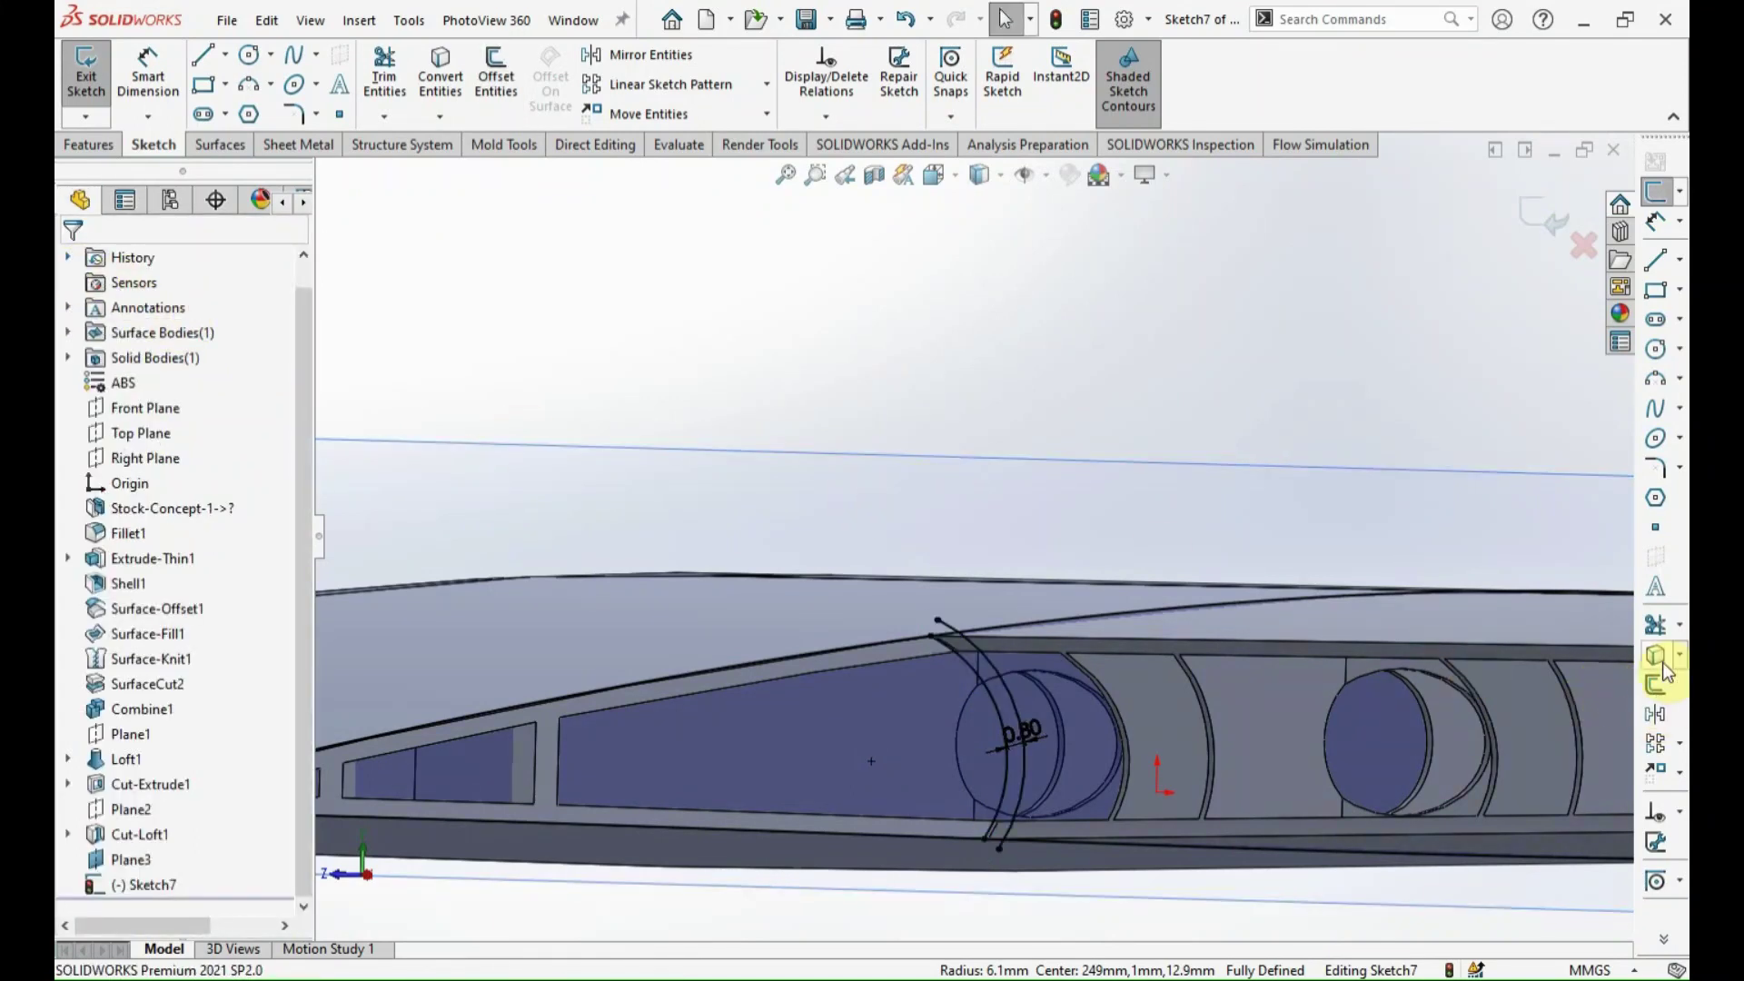
Trim away the arc stub above the wing edge and the extra edge segment.
left_click(1655, 625)
scroll(972, 646, "down", 2)
scroll(874, 575, "down", 2)
left_click(869, 574)
left_click(1026, 619)
scroll(1024, 621, "up", 2)
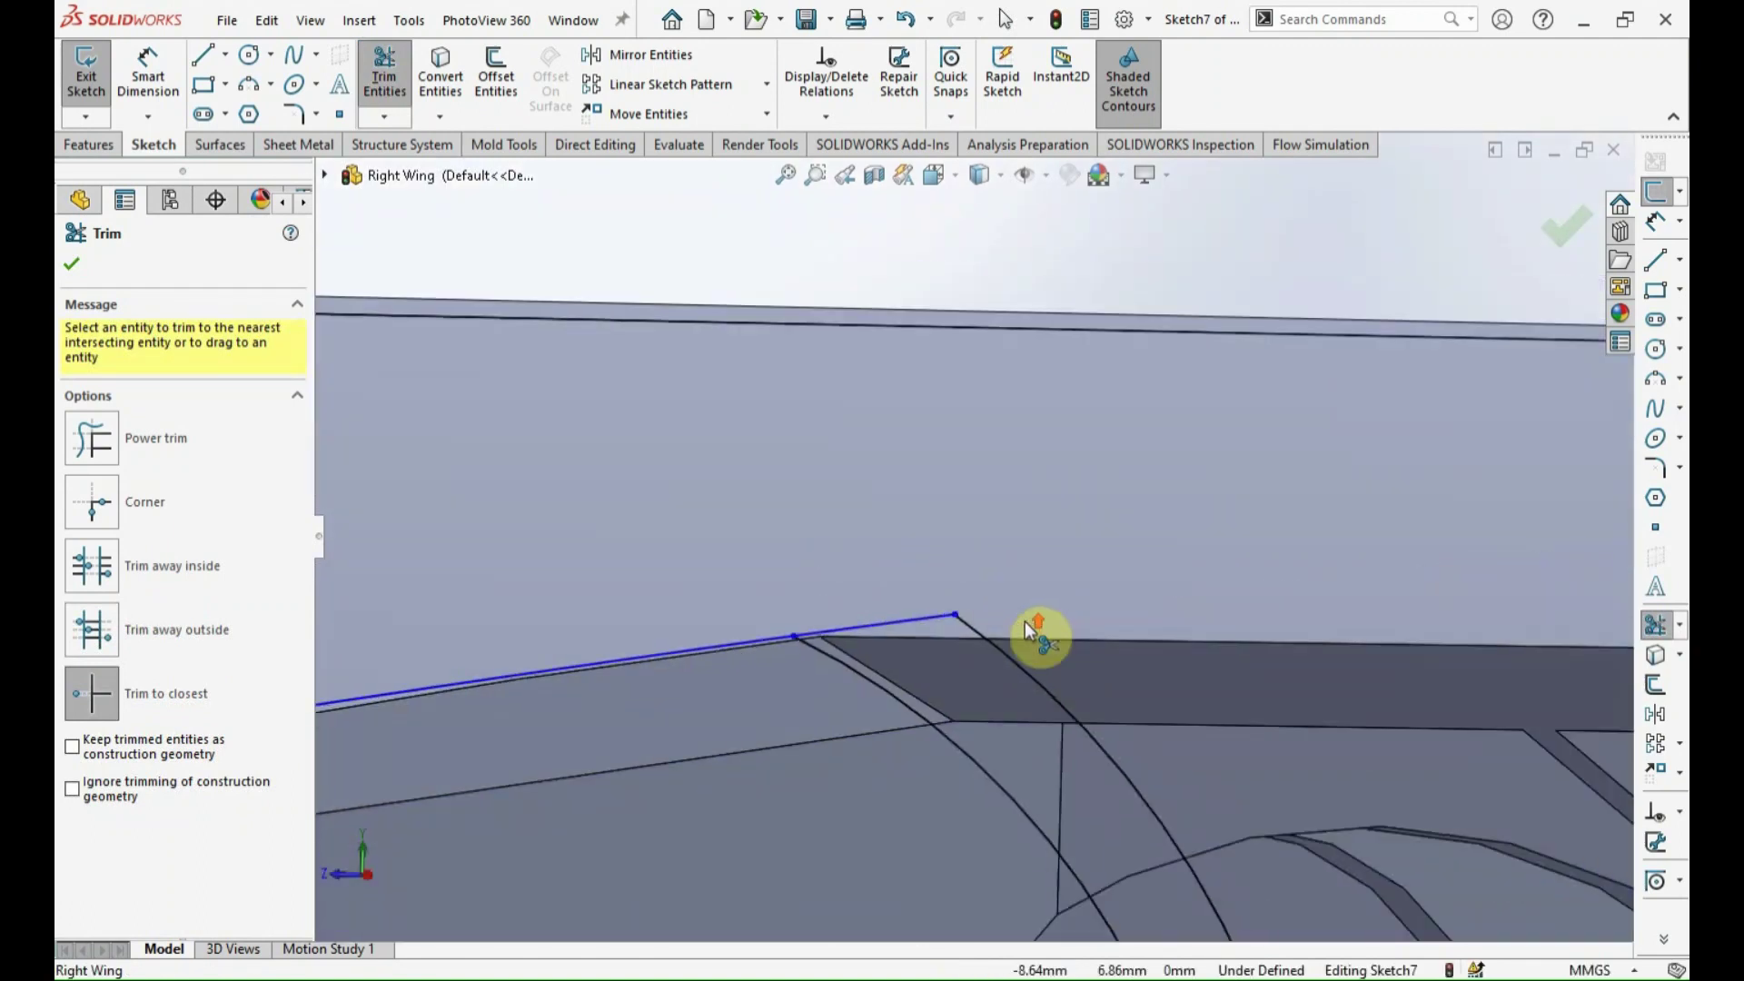
scroll(1037, 711, "up", 3)
scroll(989, 657, "down", 3)
scroll(928, 613, "down", 2)
Trim the remaining segments and arc leftovers into a closed trailing-edge profile.
left_click(928, 613)
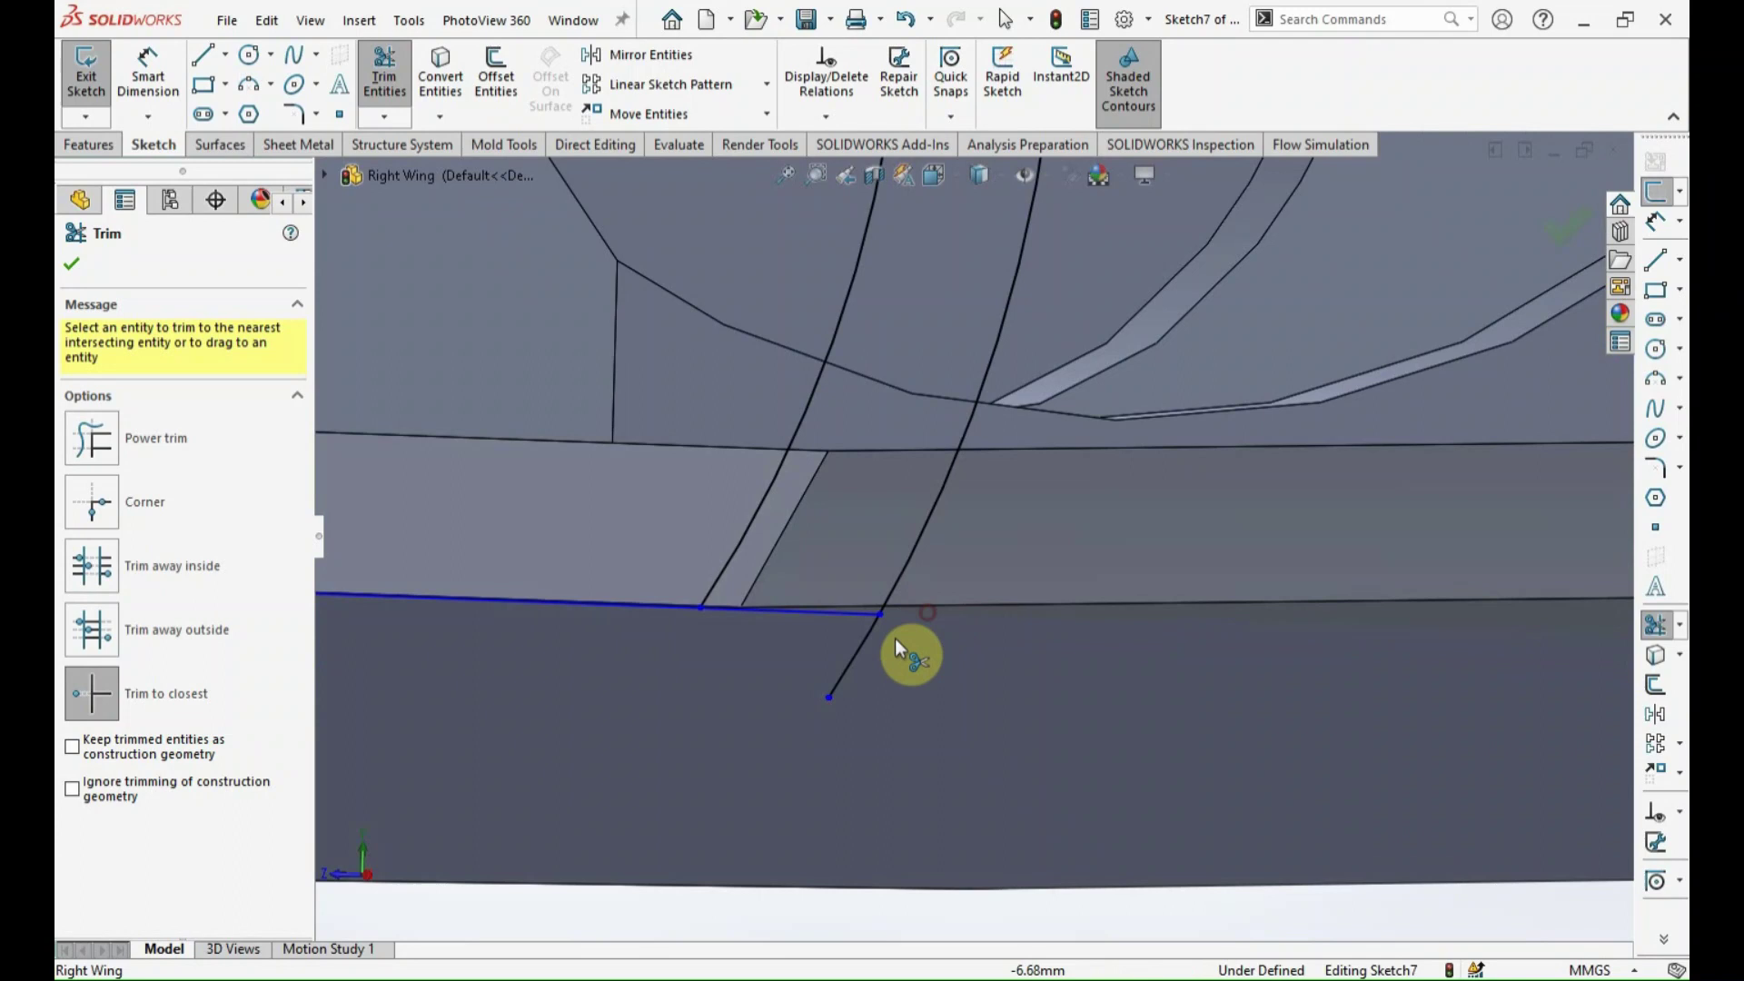
left_click(863, 654)
scroll(885, 688, "up", 2)
scroll(902, 536, "up", 1)
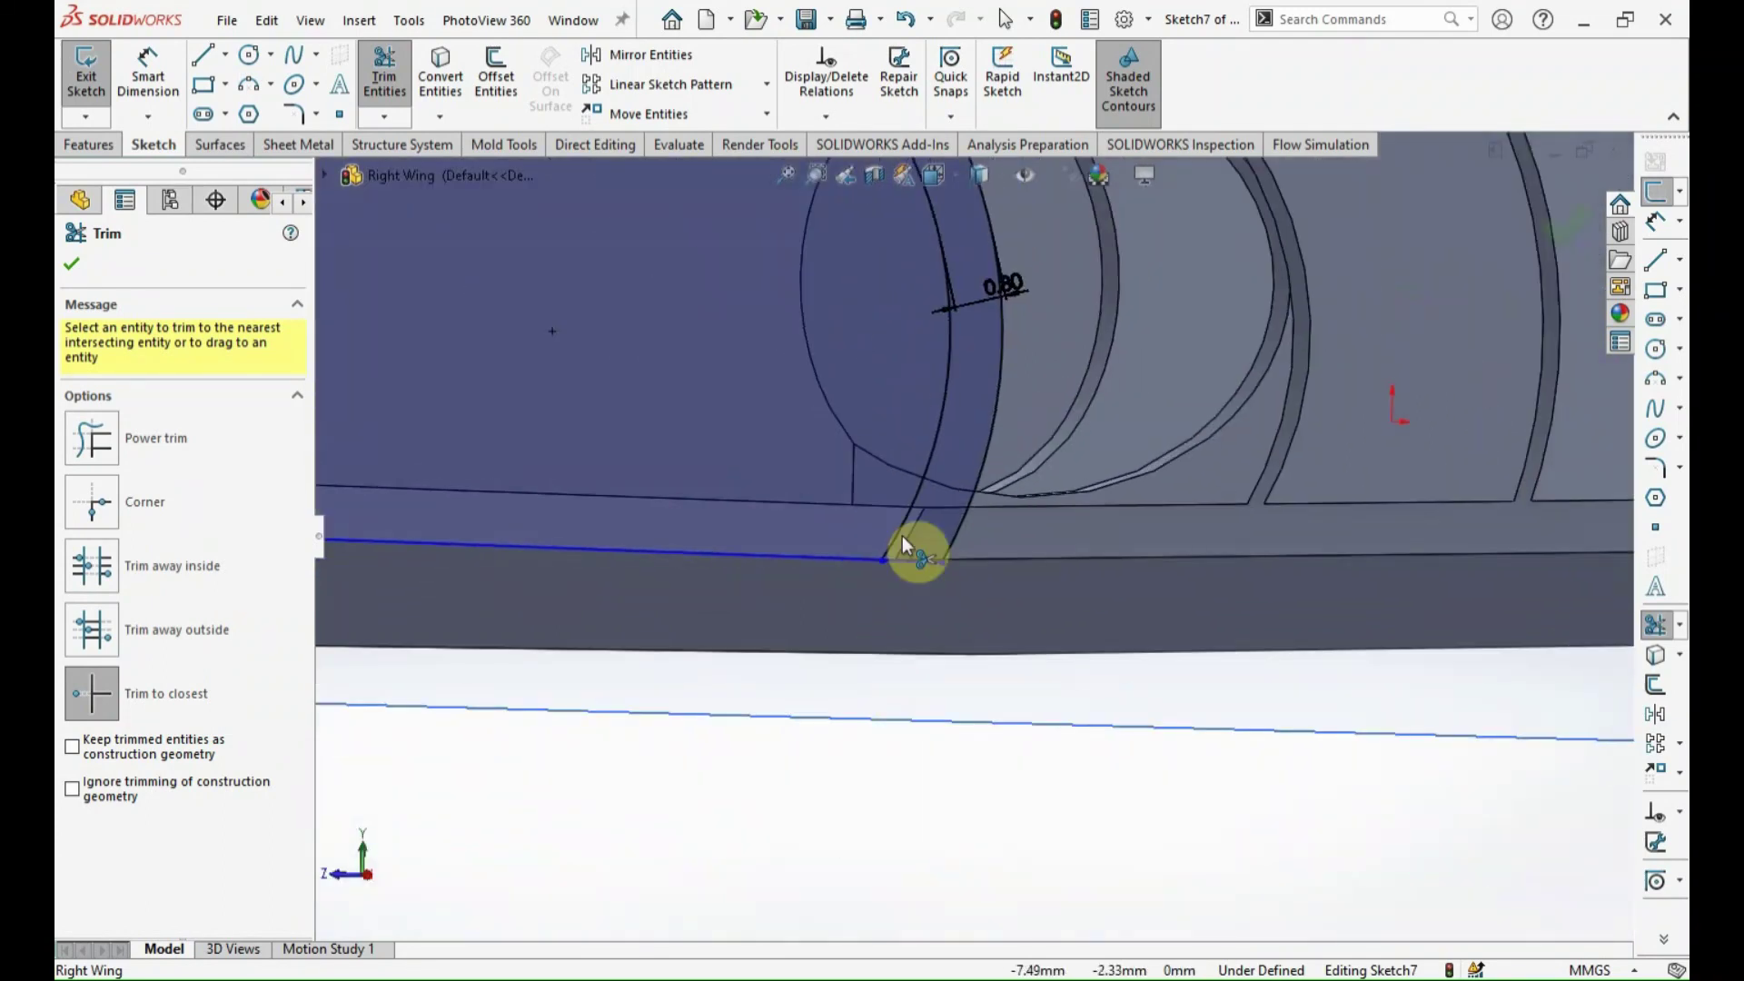
left_click(941, 414)
scroll(949, 508, "up", 4)
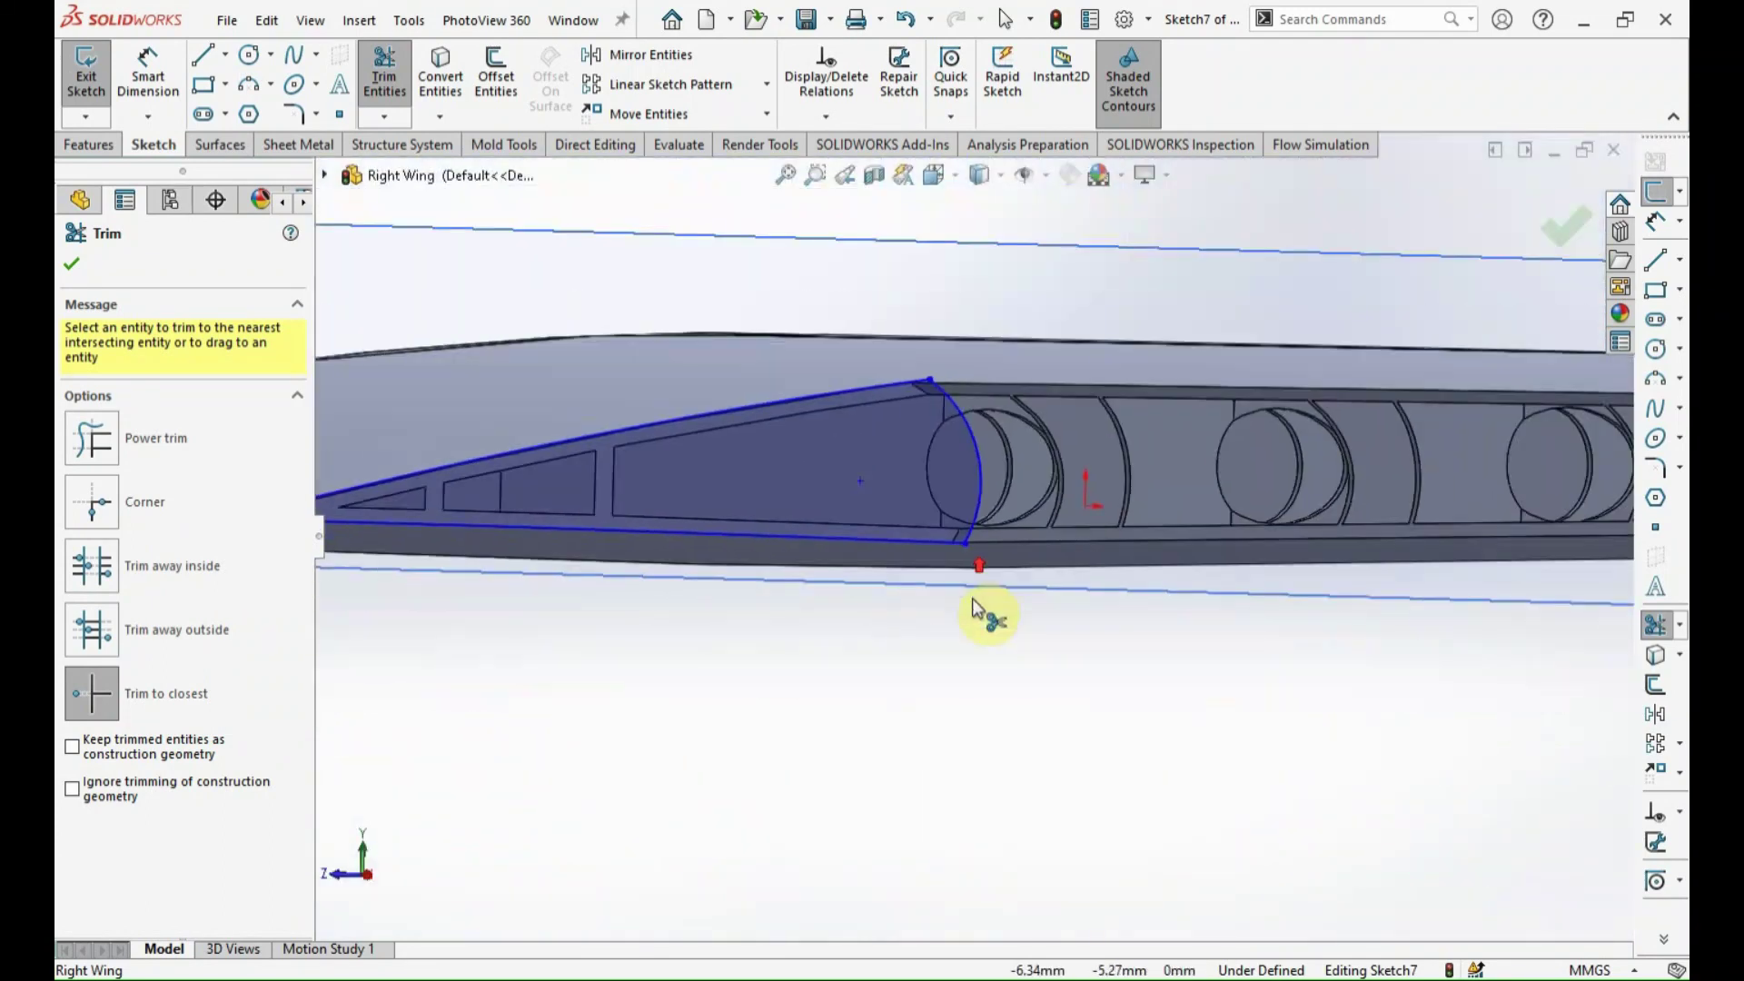
left_click(72, 263)
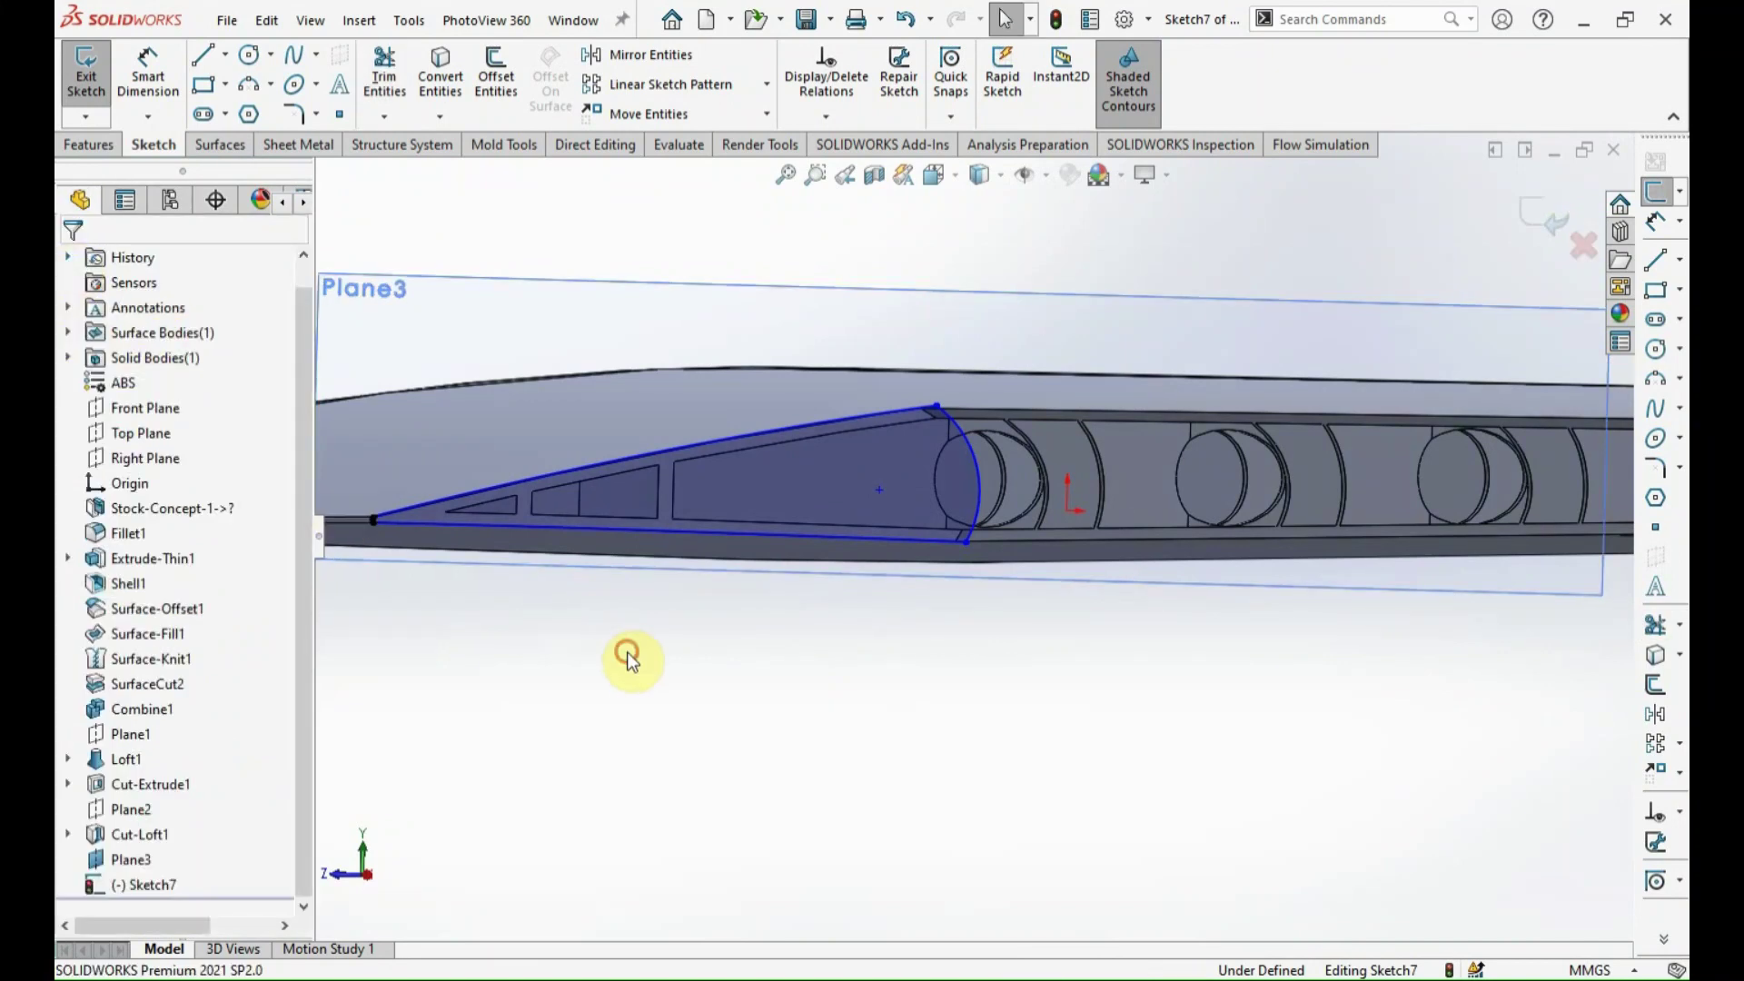
middle_click_drag(654, 677, 1408, 401)
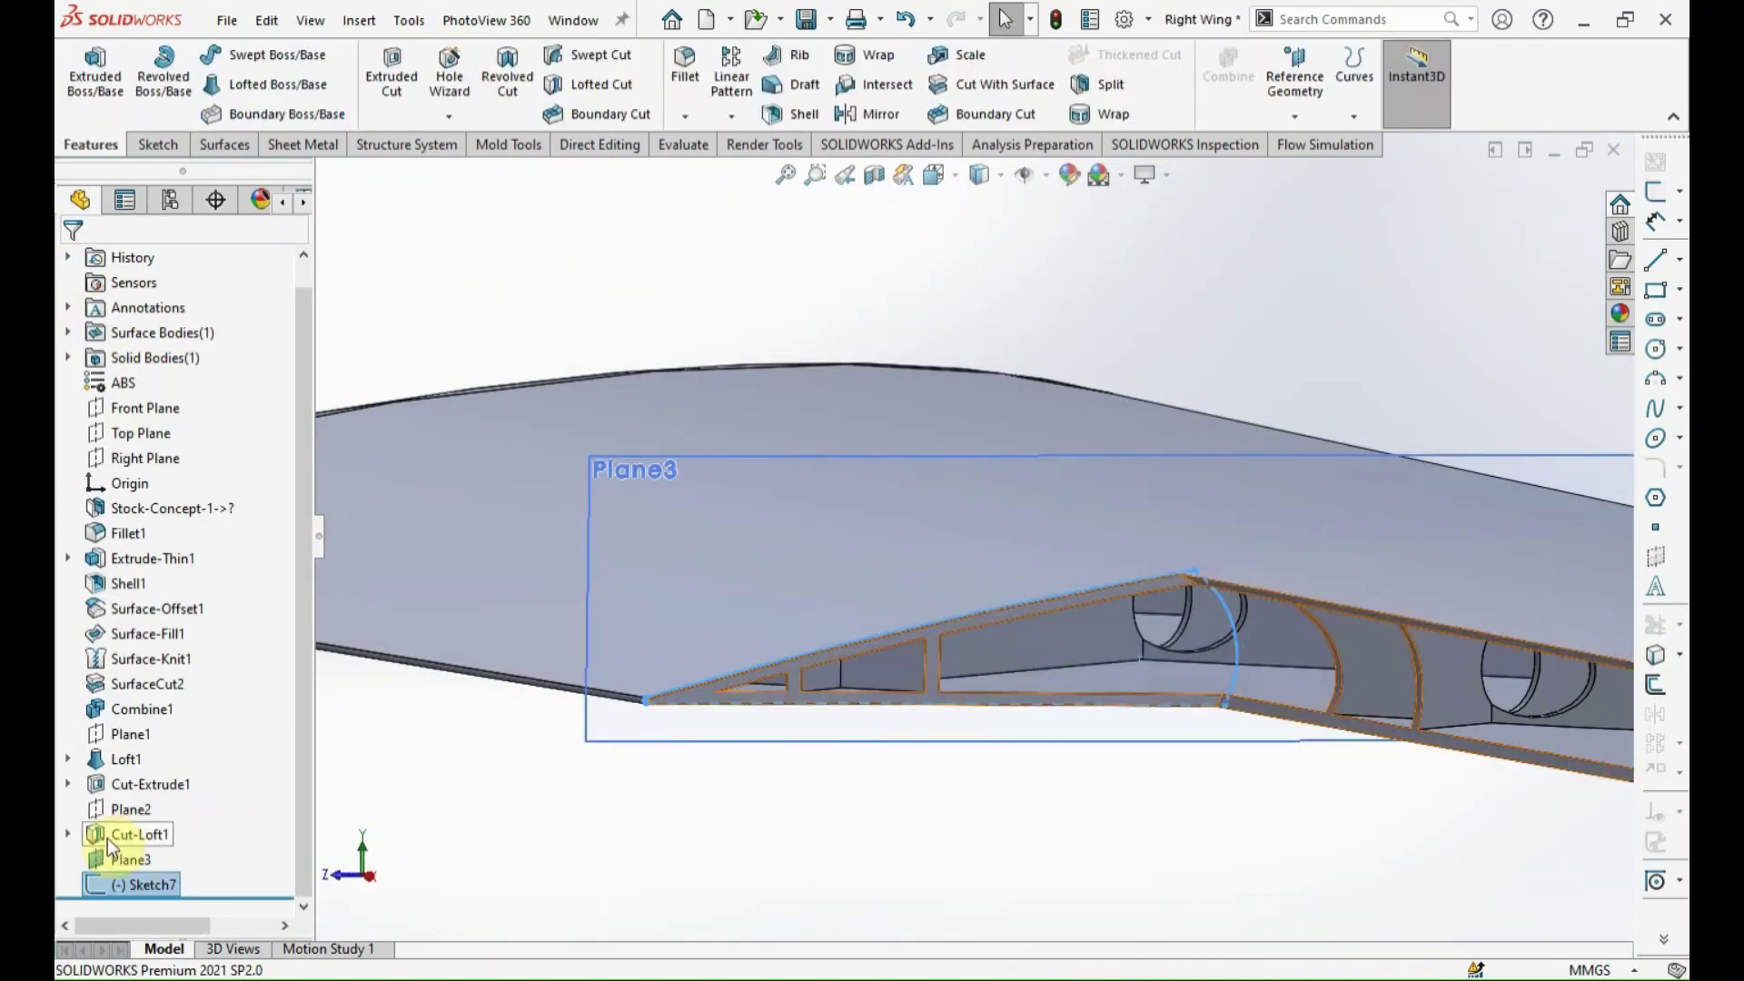
Exit Sketch7 and show Sketch5 under Cut-Loft1.
left_click(68, 834)
left_click(128, 863)
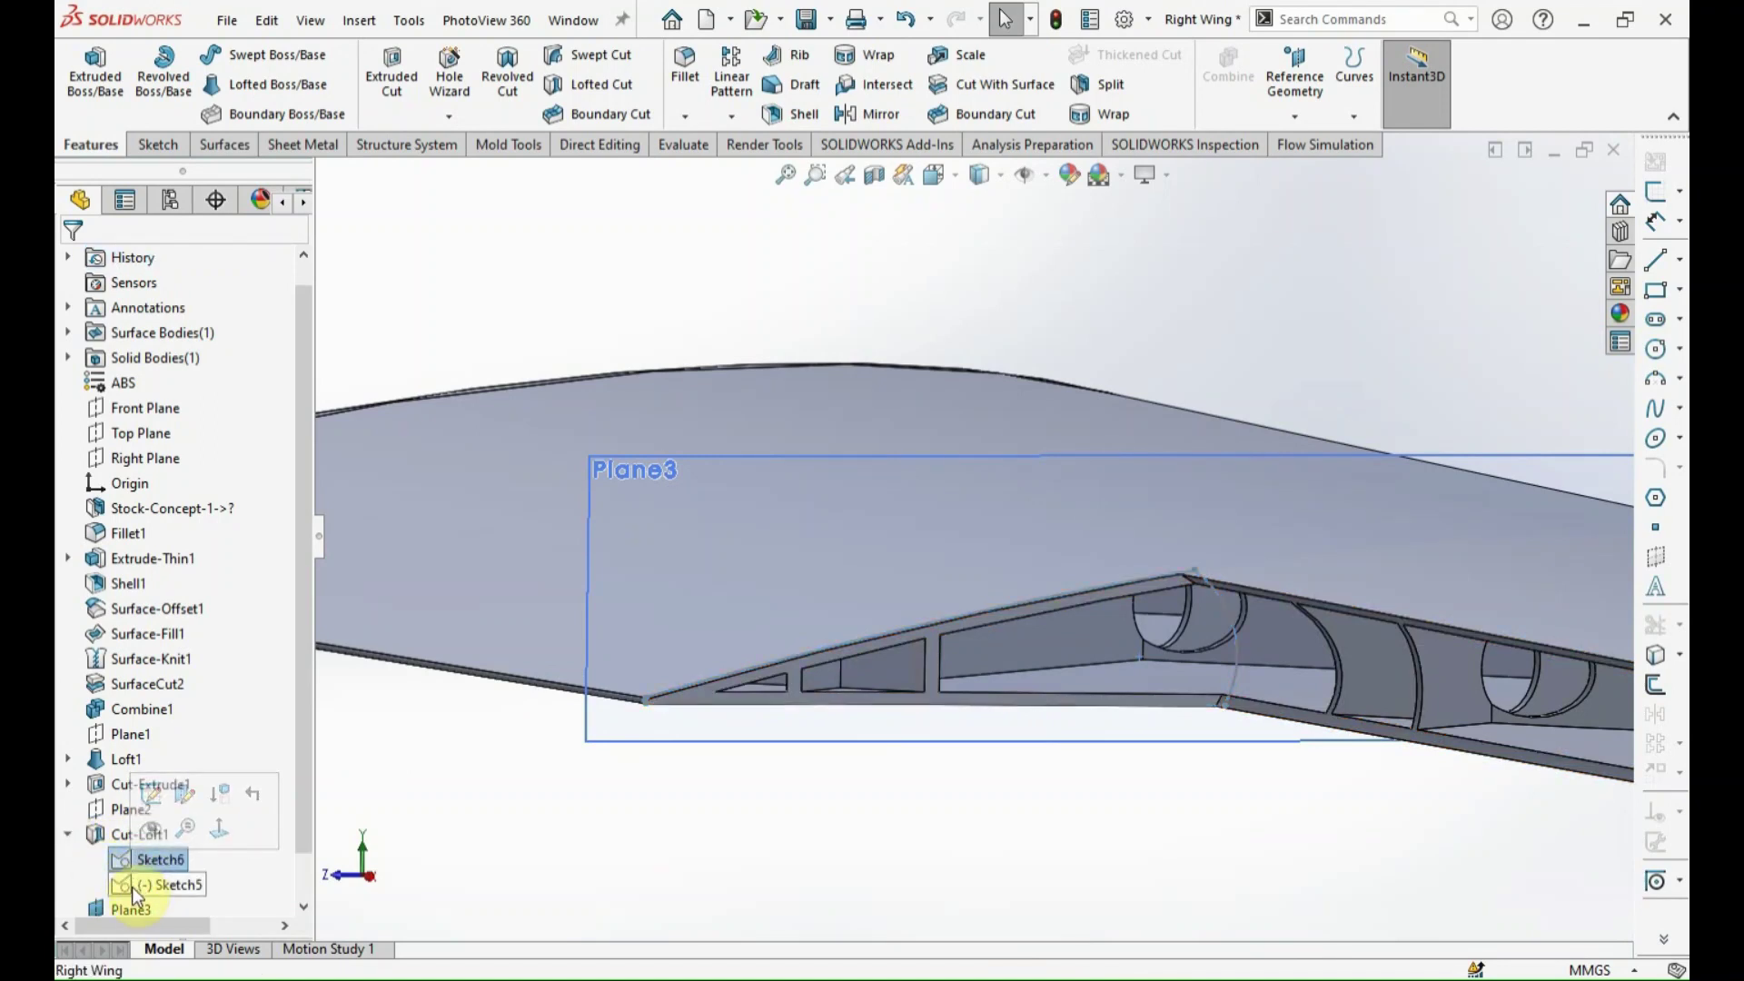
left_click(152, 854)
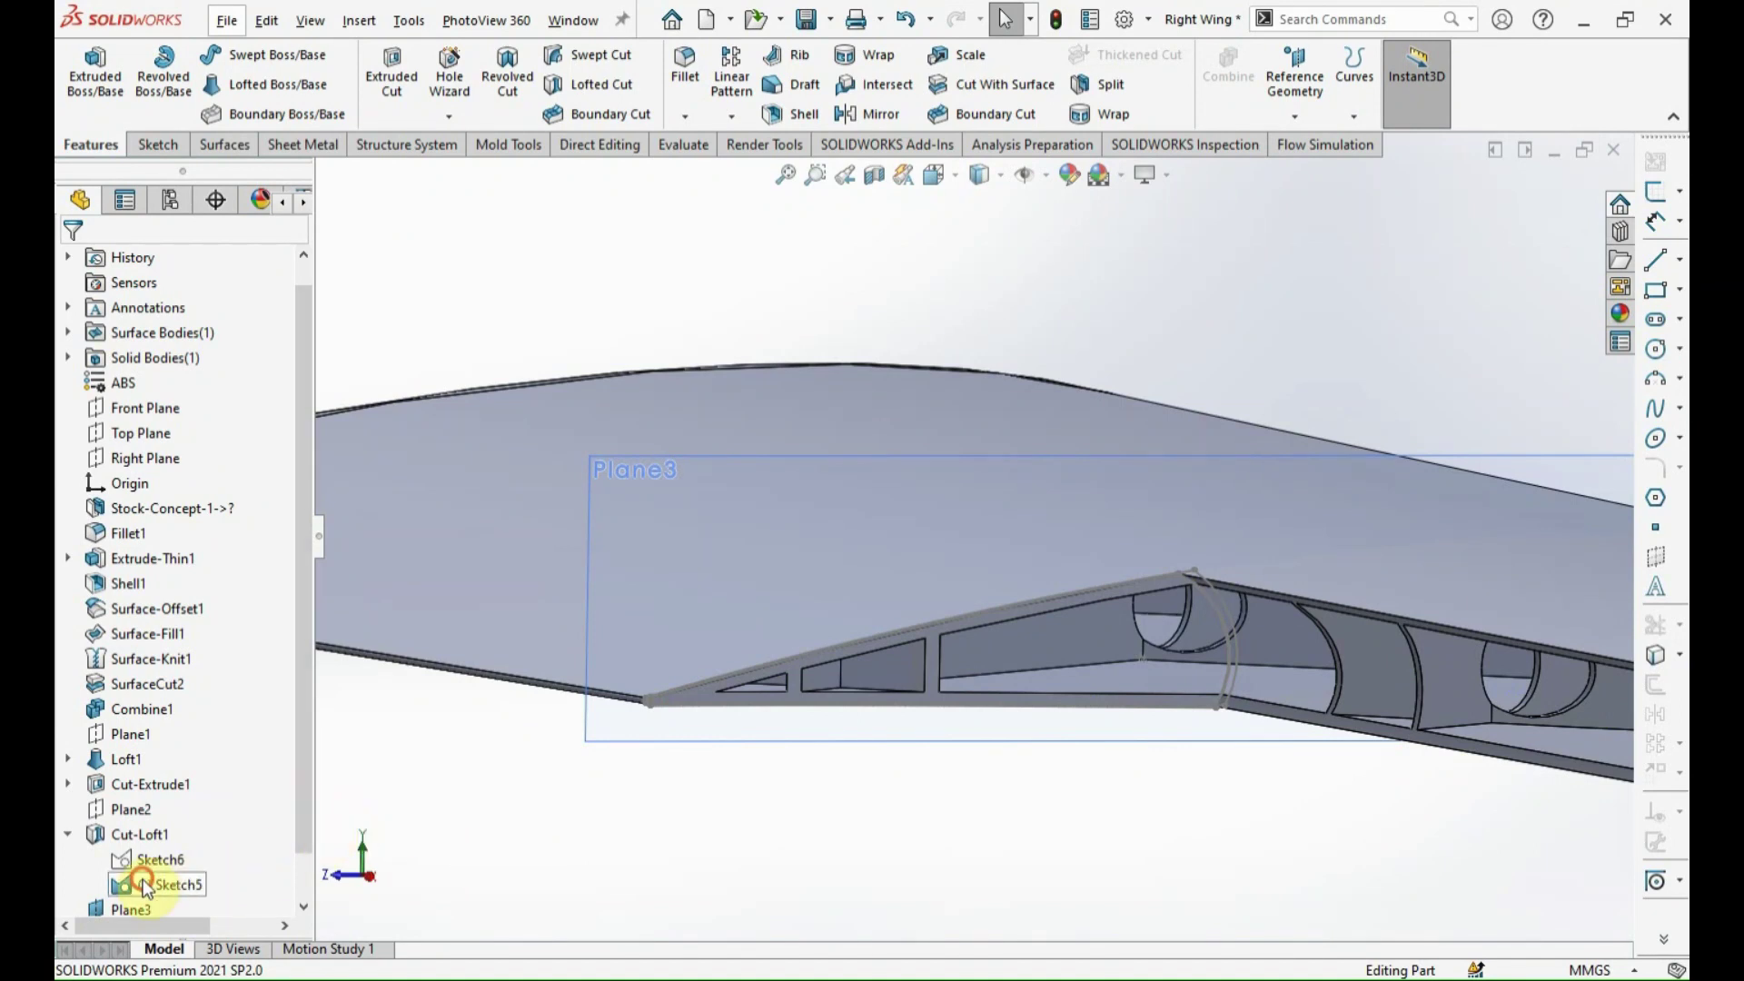
Start a new sketch, Sketch8, on the wing's cut face.
scroll(711, 701, "down", 2)
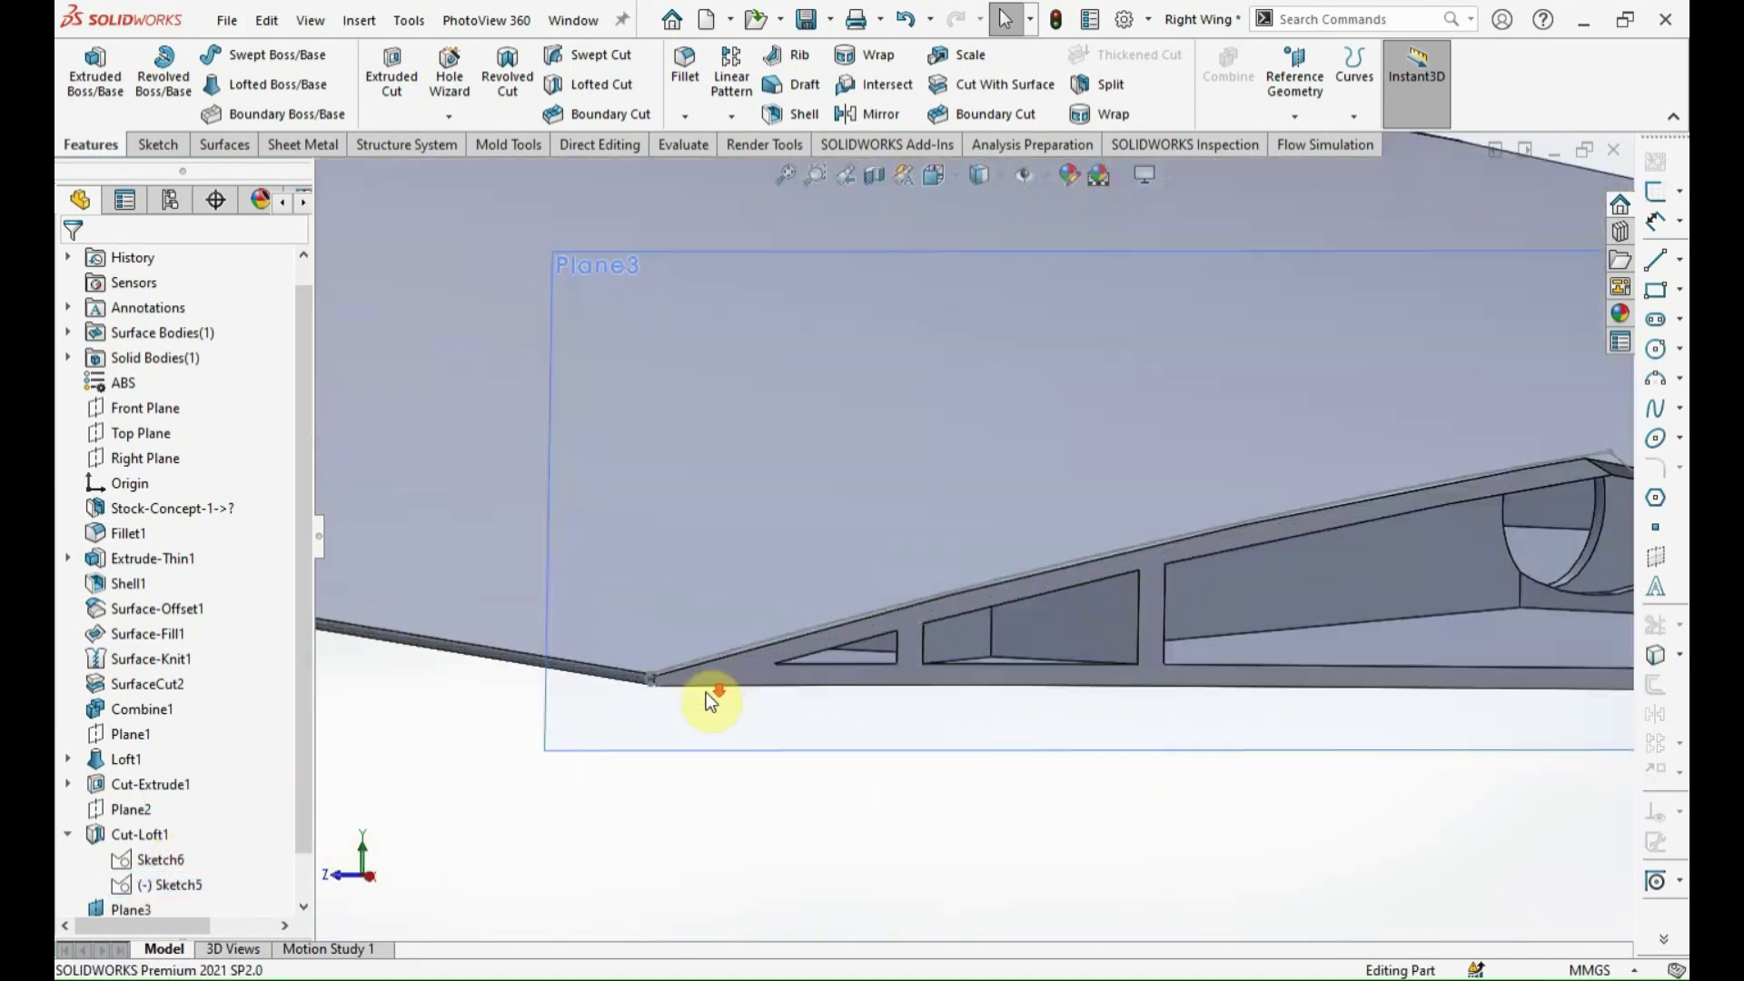
left_click(756, 661)
left_click(1656, 191)
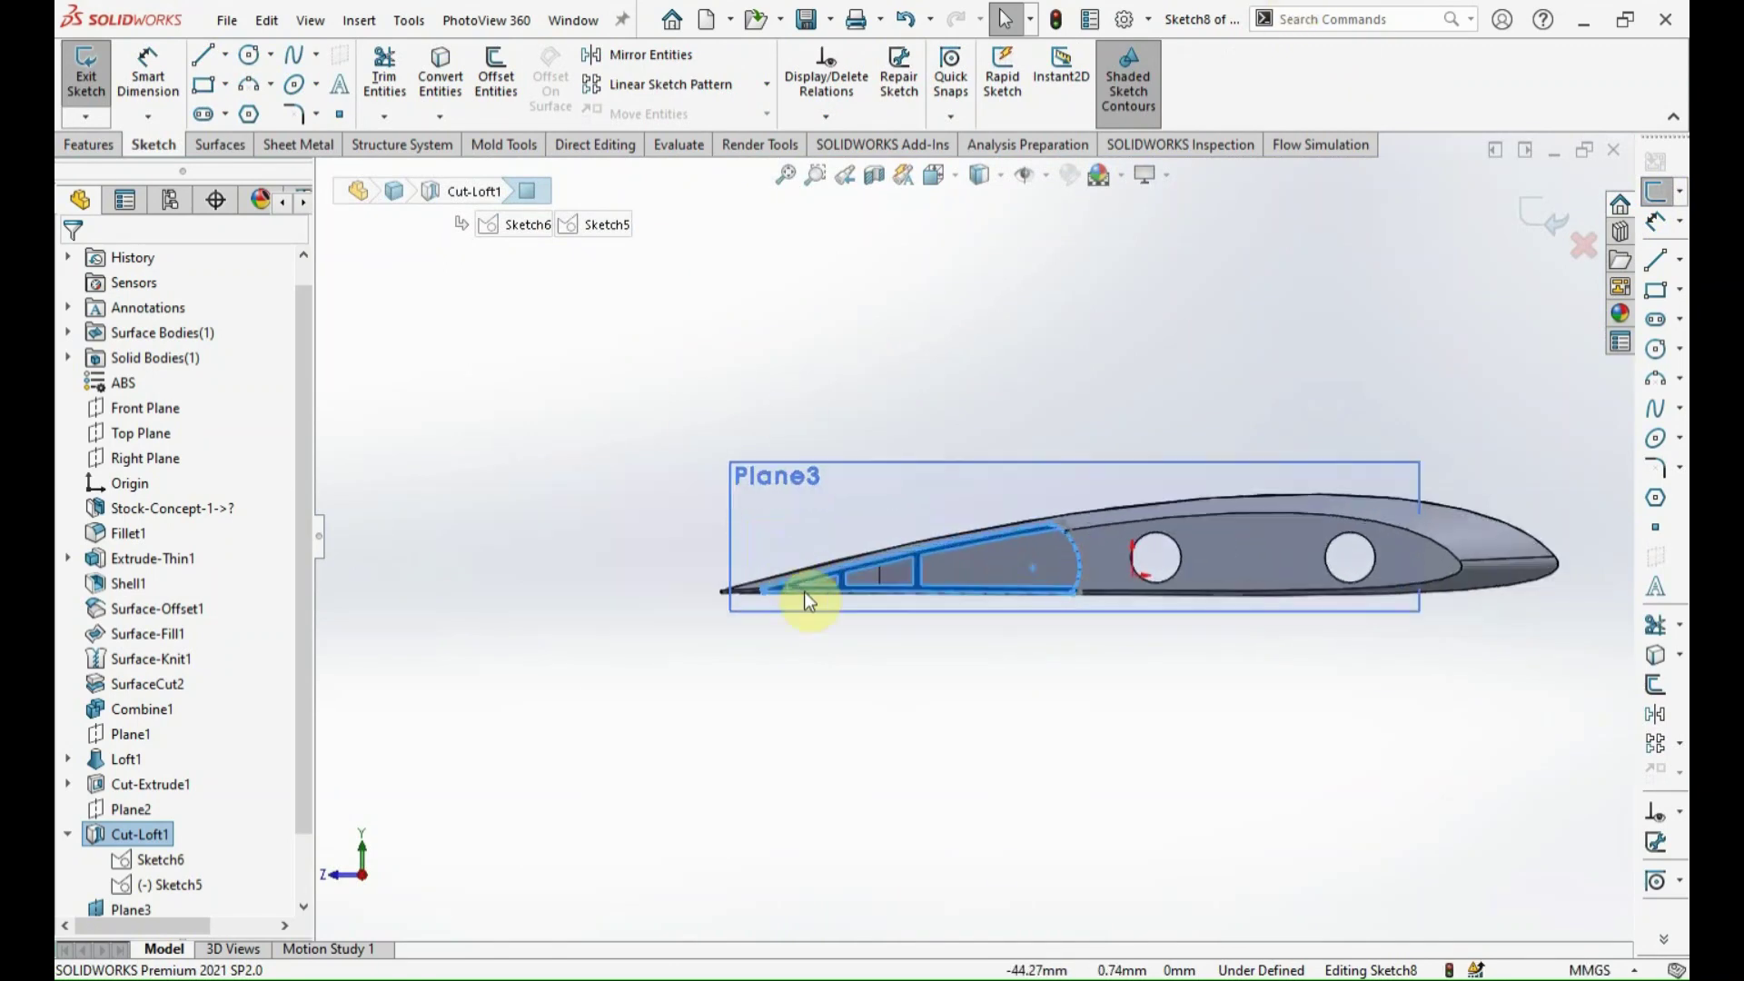
Convert the wing's top, rounded trailing-edge and bottom faces into intersection curves.
scroll(805, 591, "down", 2)
scroll(887, 575, "down", 2)
scroll(857, 460, "down", 2)
mouse_move(1611, 630)
middle_mouse_down()
mouse_move(1244, 552)
mouse_move(1004, 460)
mouse_move(1002, 503)
mouse_move(897, 712)
middle_mouse_up()
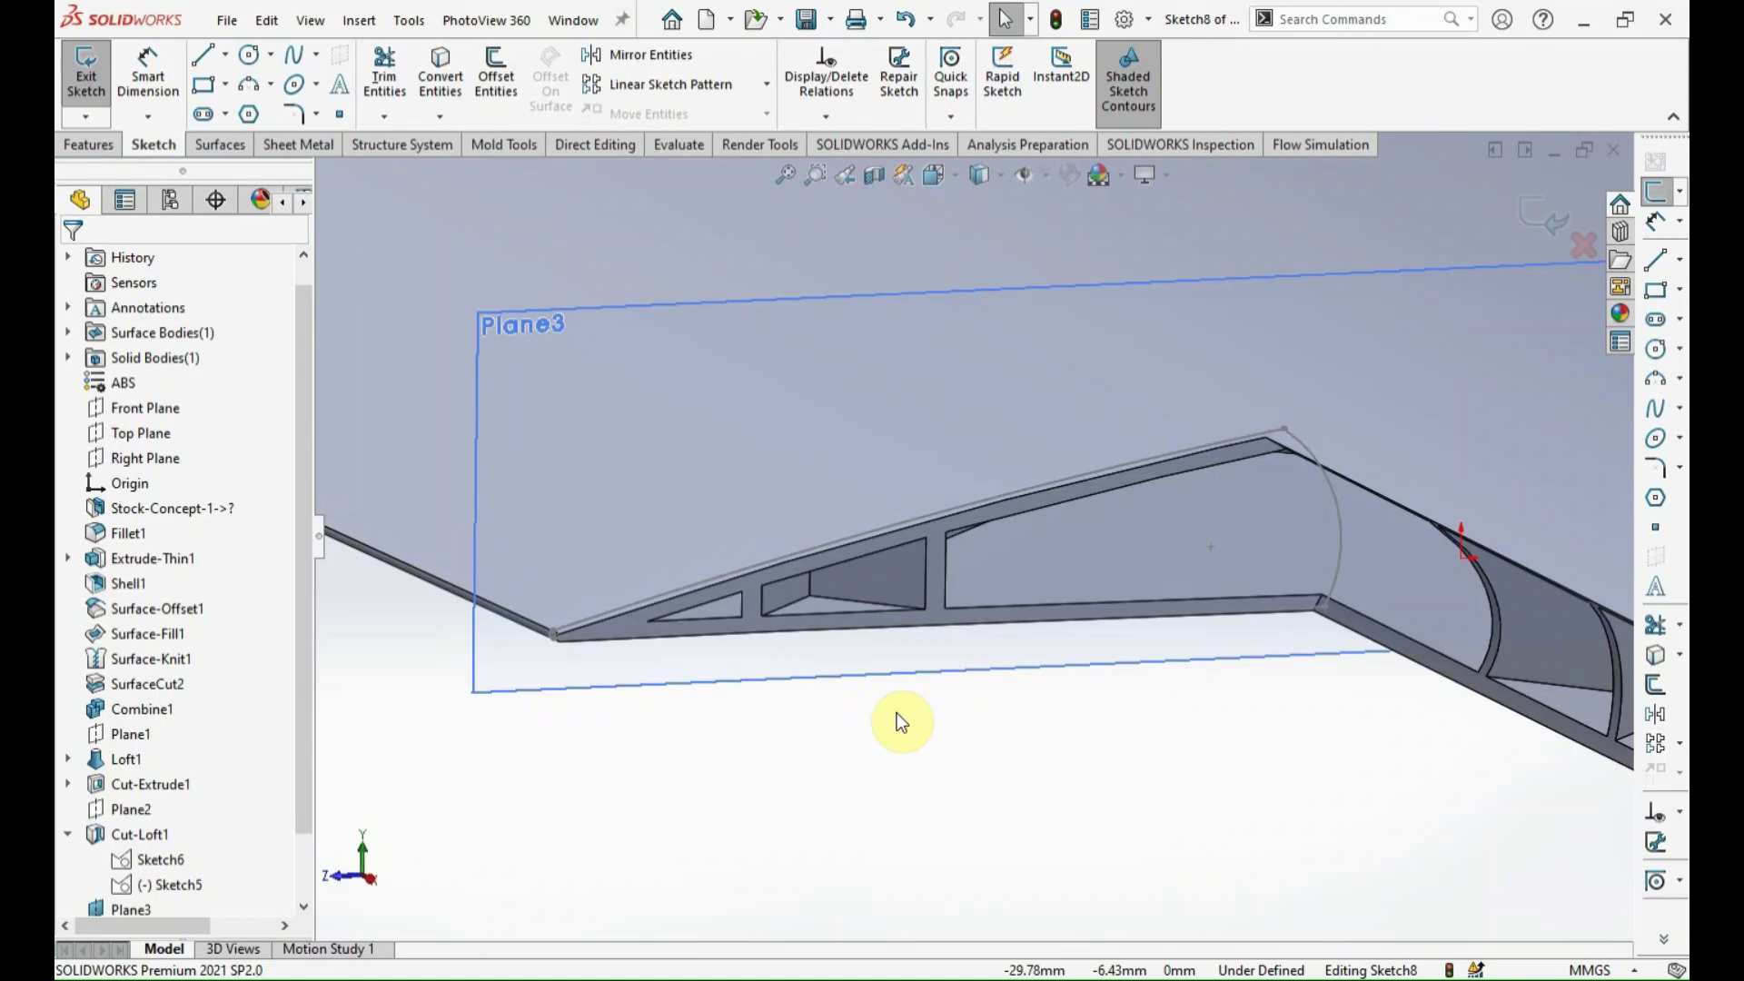
left_click(1675, 654)
left_click(1558, 705)
scroll(572, 667, "down", 2)
scroll(701, 559, "down", 3)
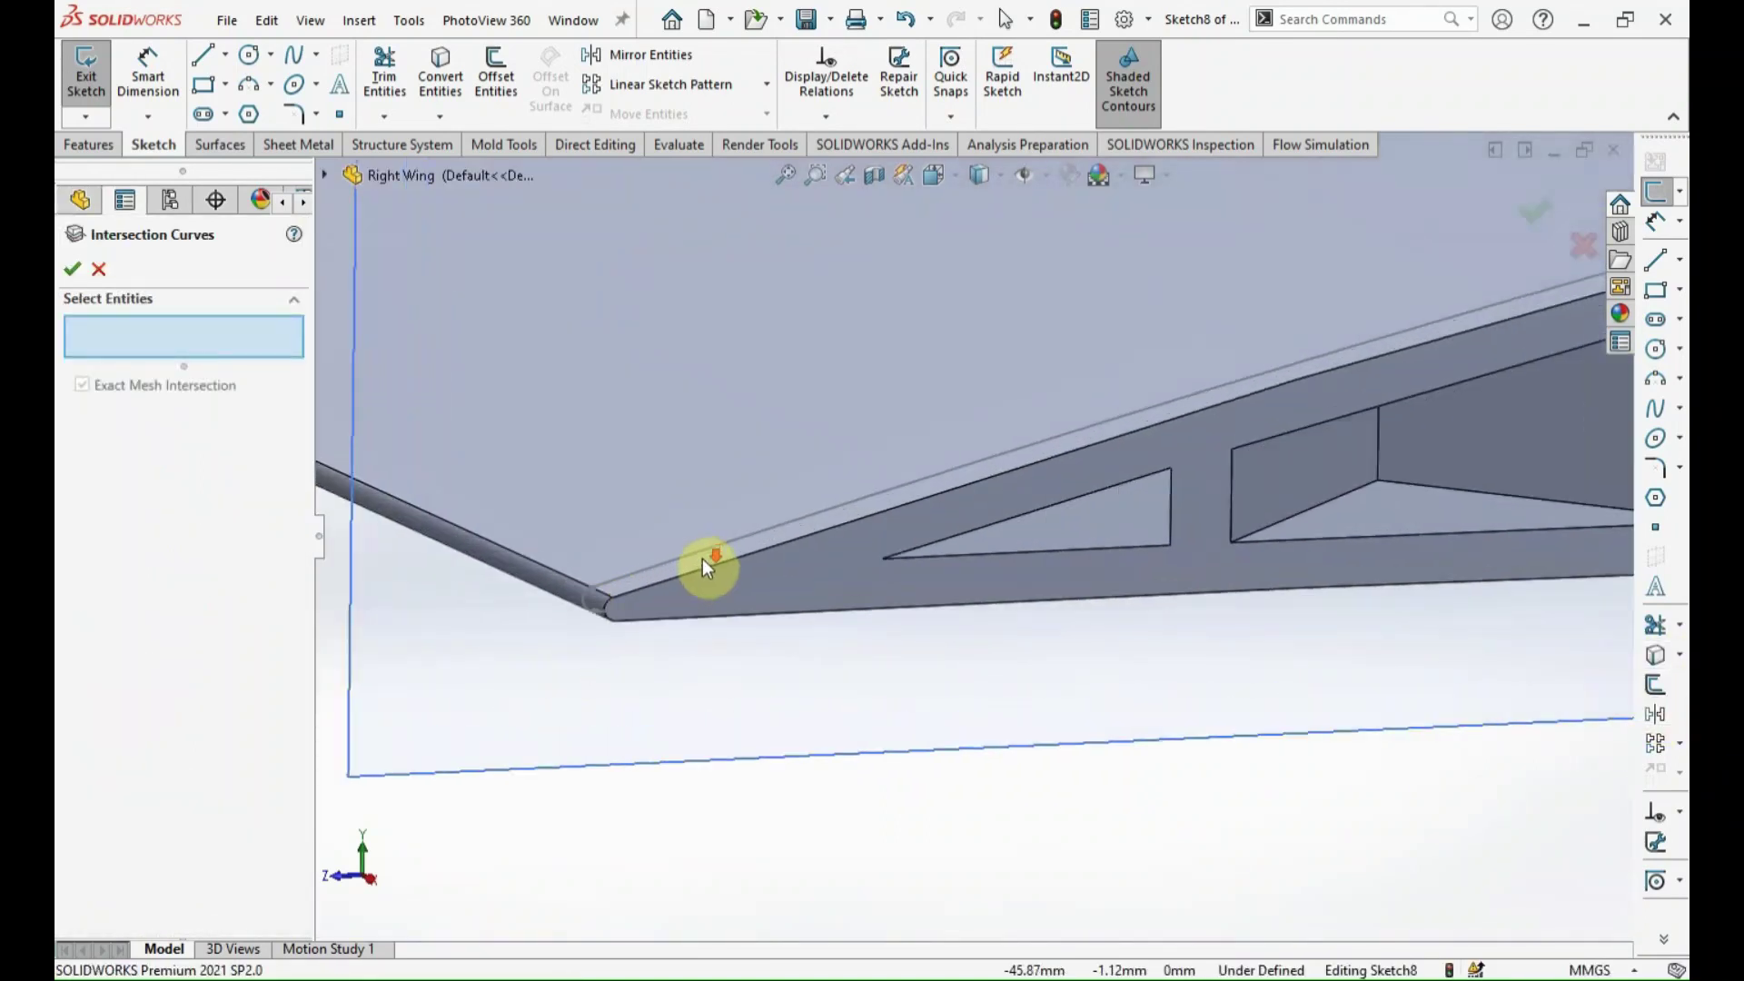
scroll(701, 559, "down", 2)
left_click(609, 648)
left_click(513, 708)
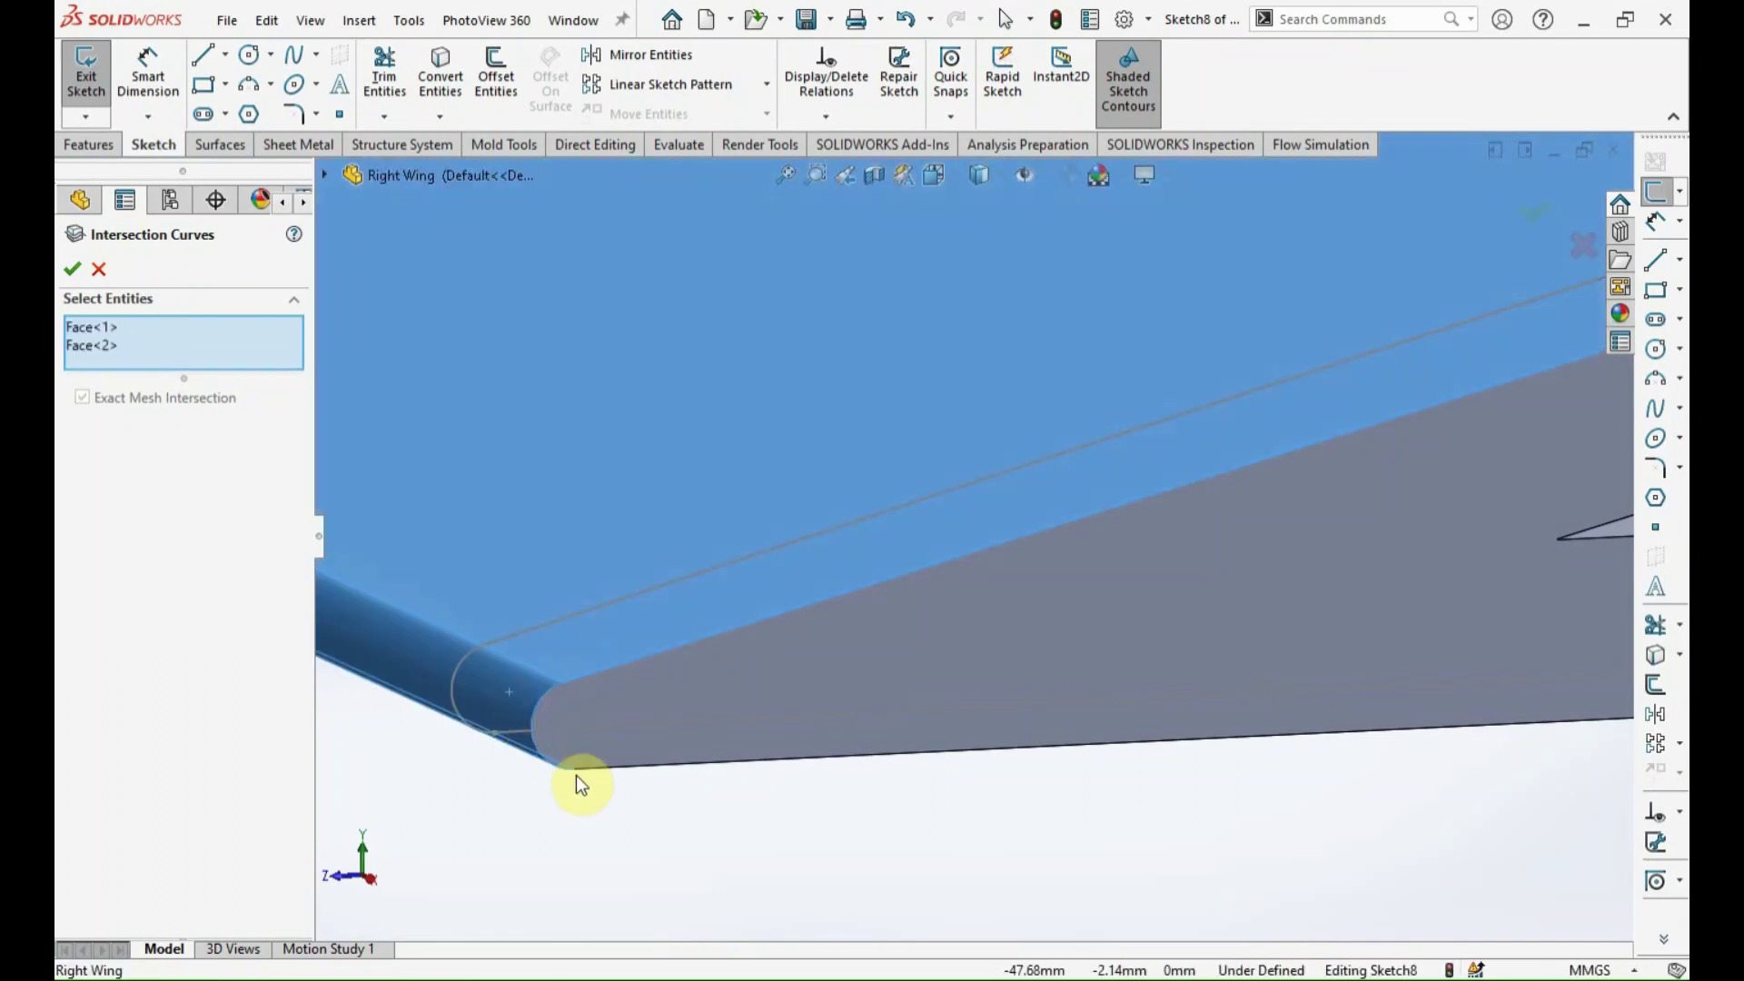
middle_click_drag(576, 775, 603, 669)
left_click(604, 766)
left_click(72, 272)
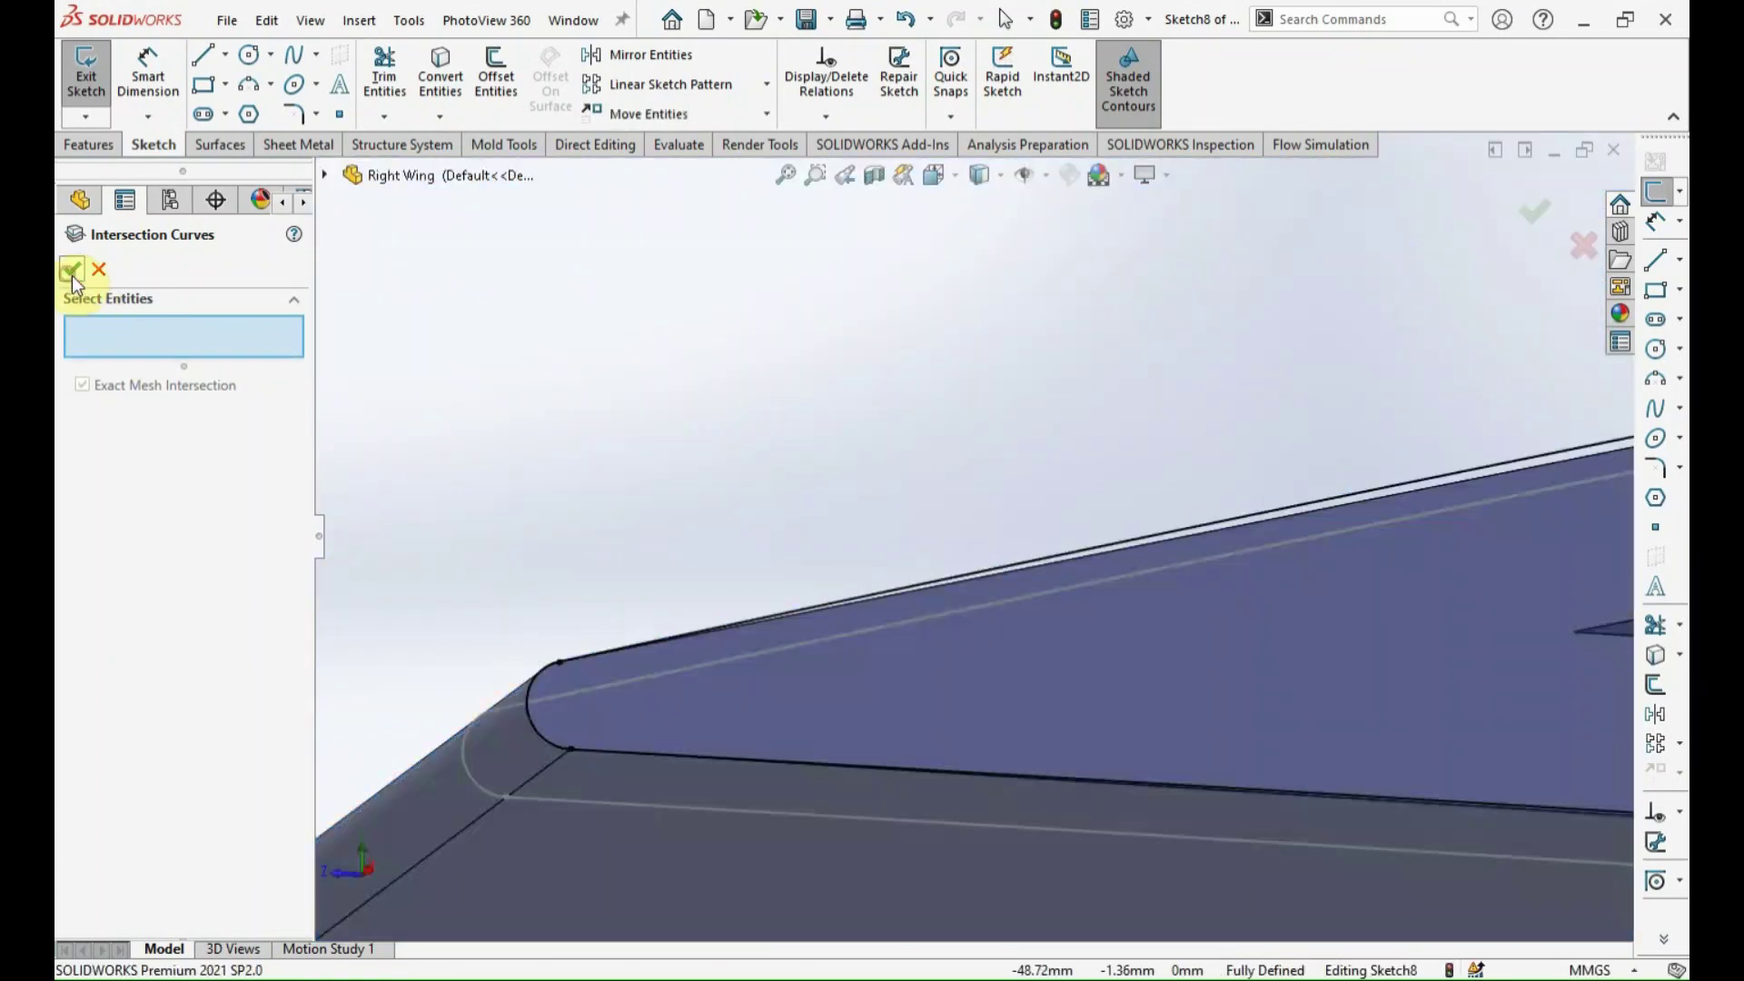
Draw a three-point arc from the upper edge to the lower edge of the section.
scroll(700, 486, "up", 3)
middle_click_drag(700, 487, 767, 534)
scroll(1275, 518, "down", 1)
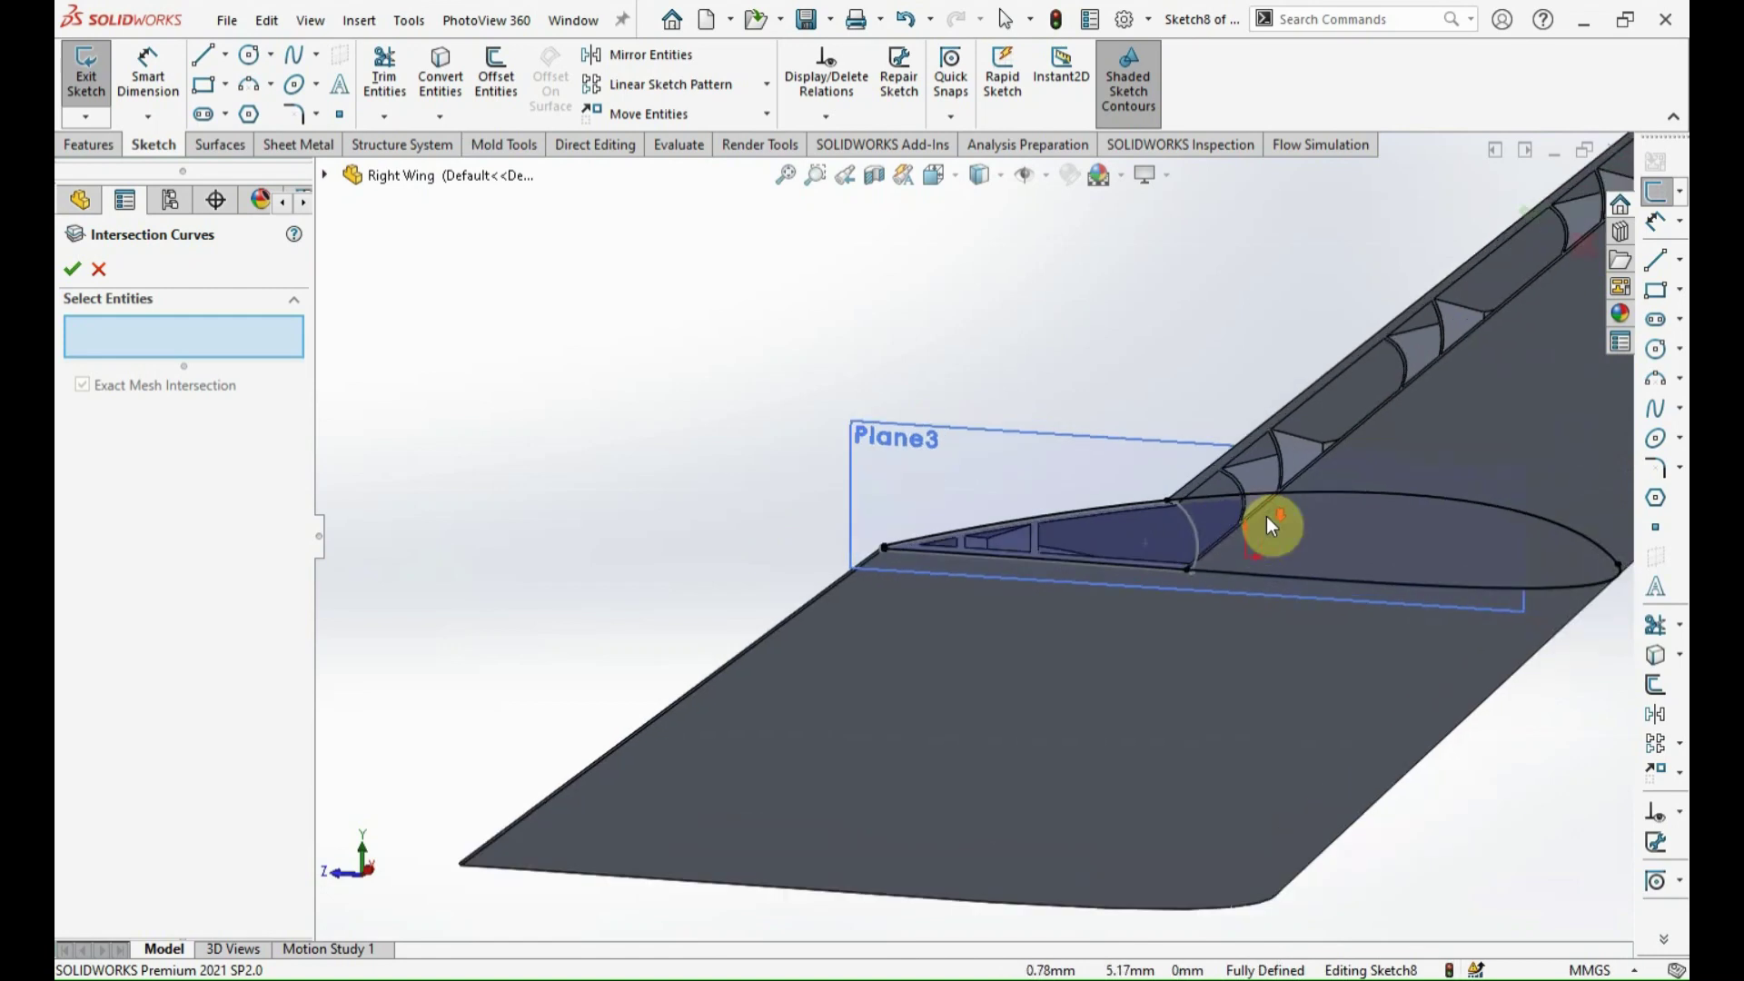
scroll(1120, 549, "down", 4)
scroll(1119, 548, "down", 1)
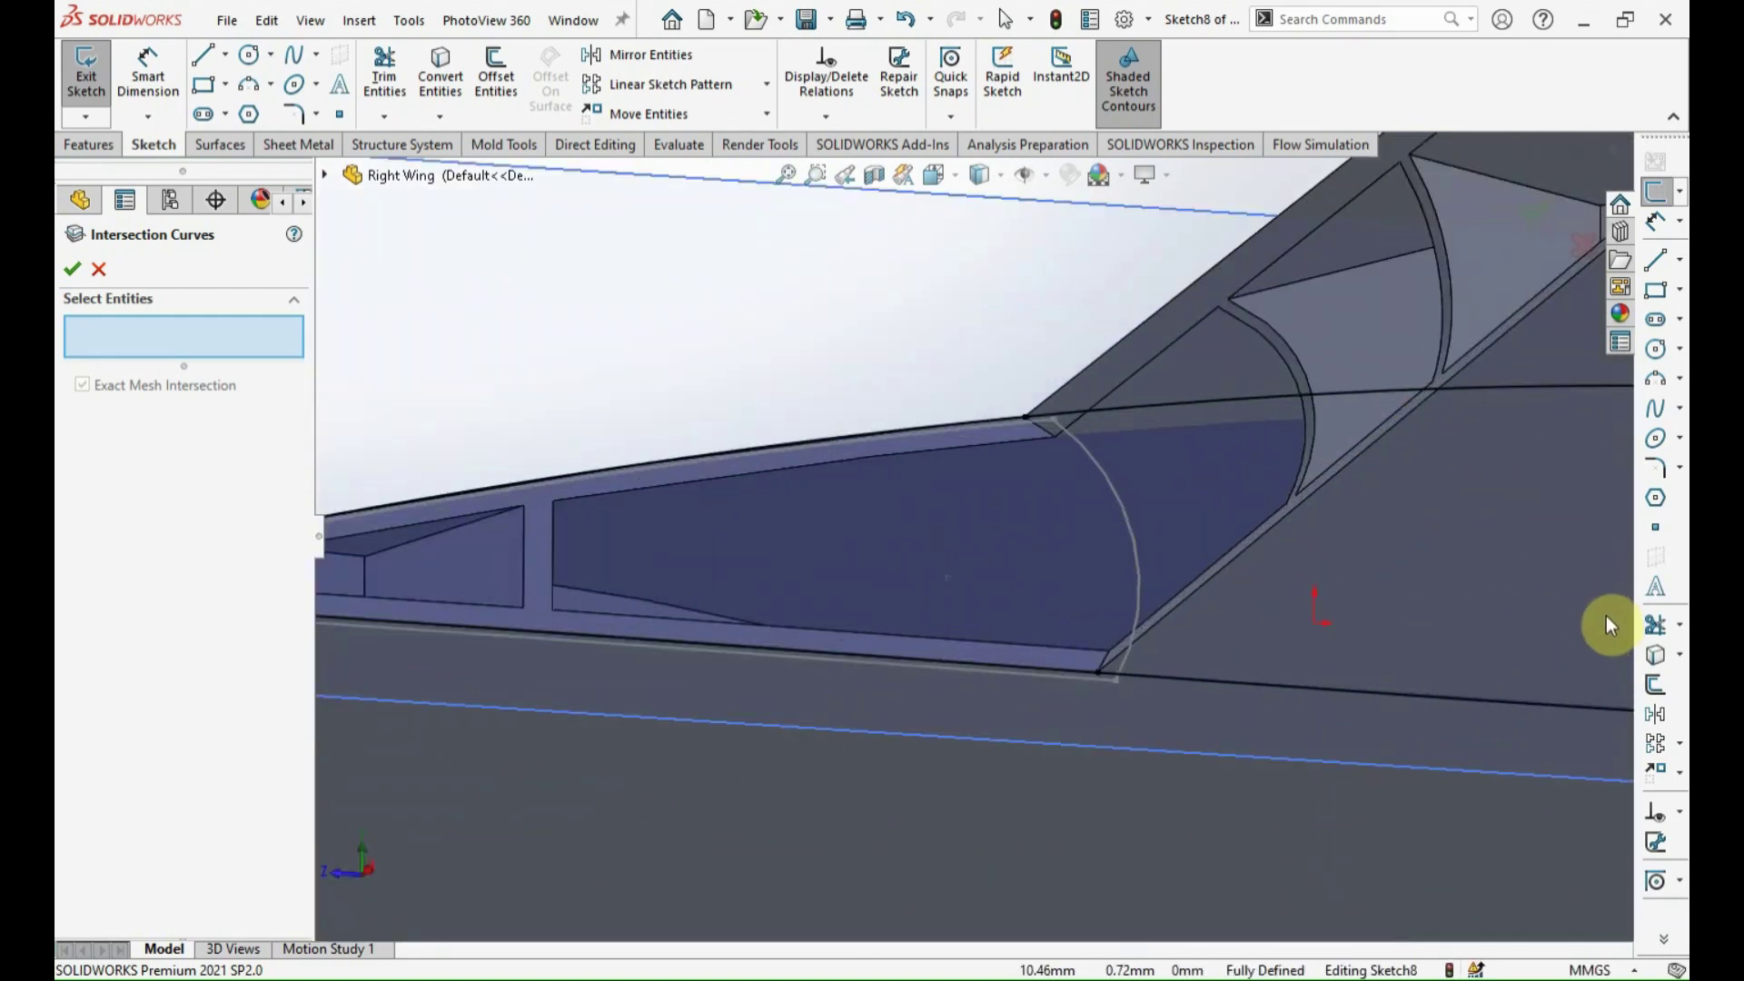
left_click(1649, 383)
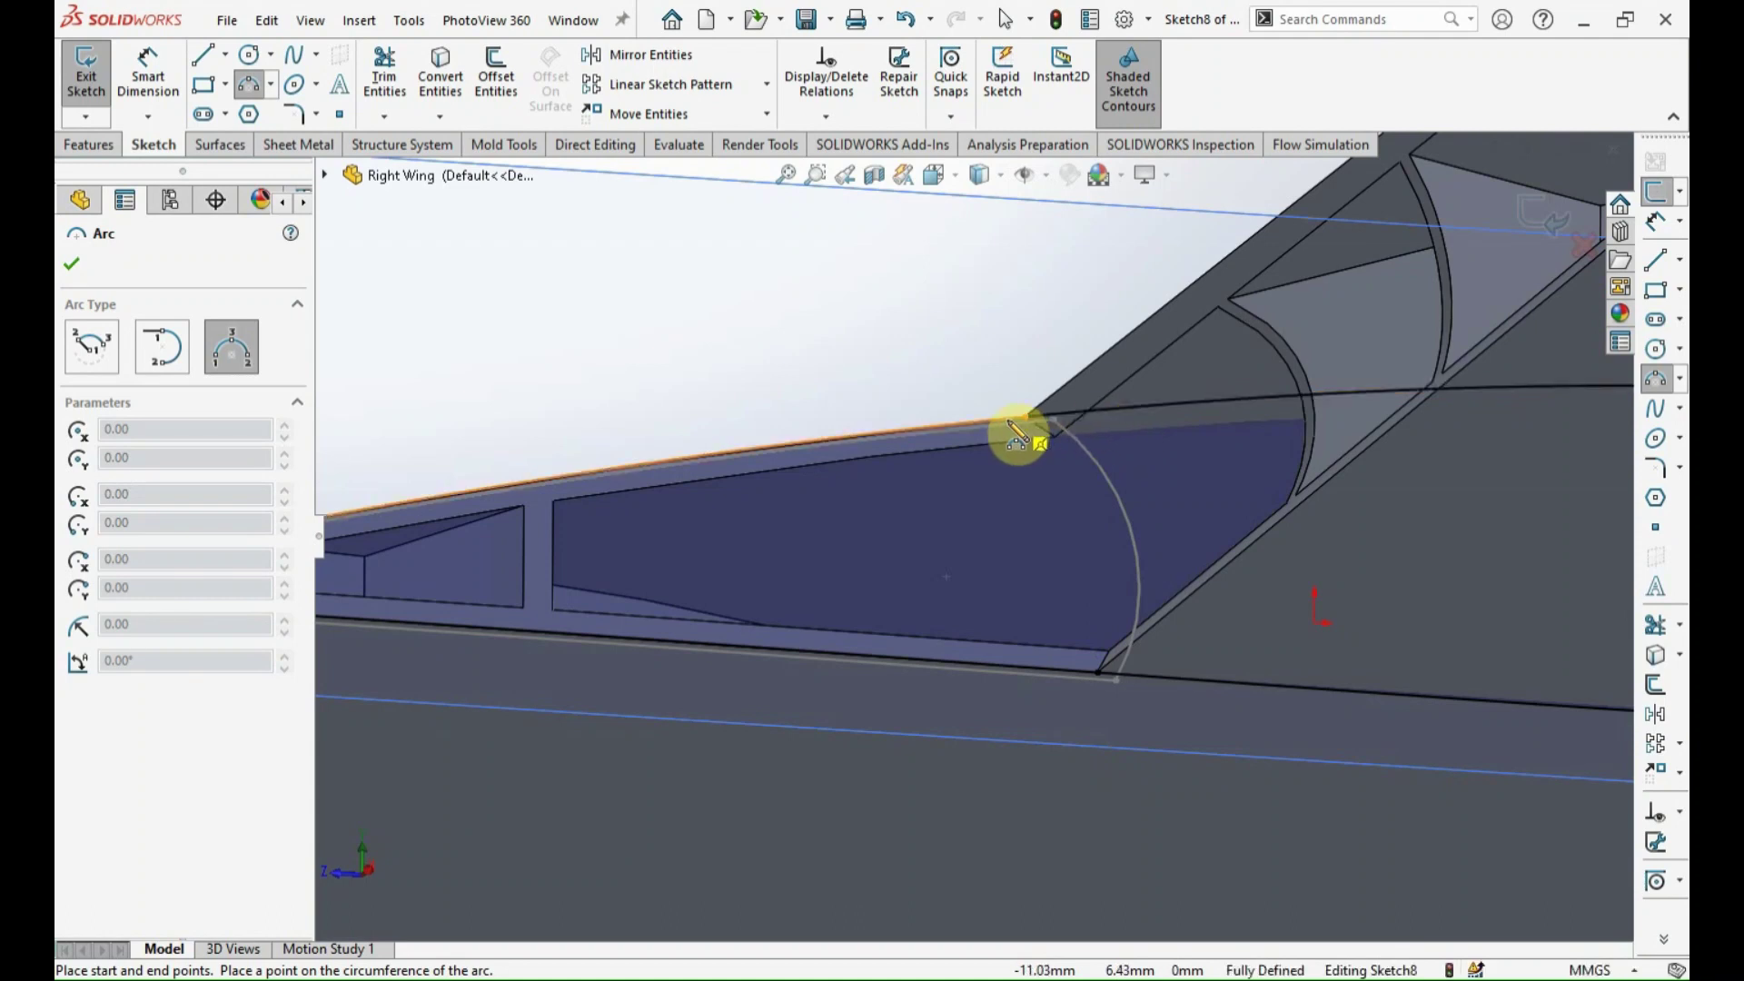
left_click(1110, 413)
left_click(1204, 680)
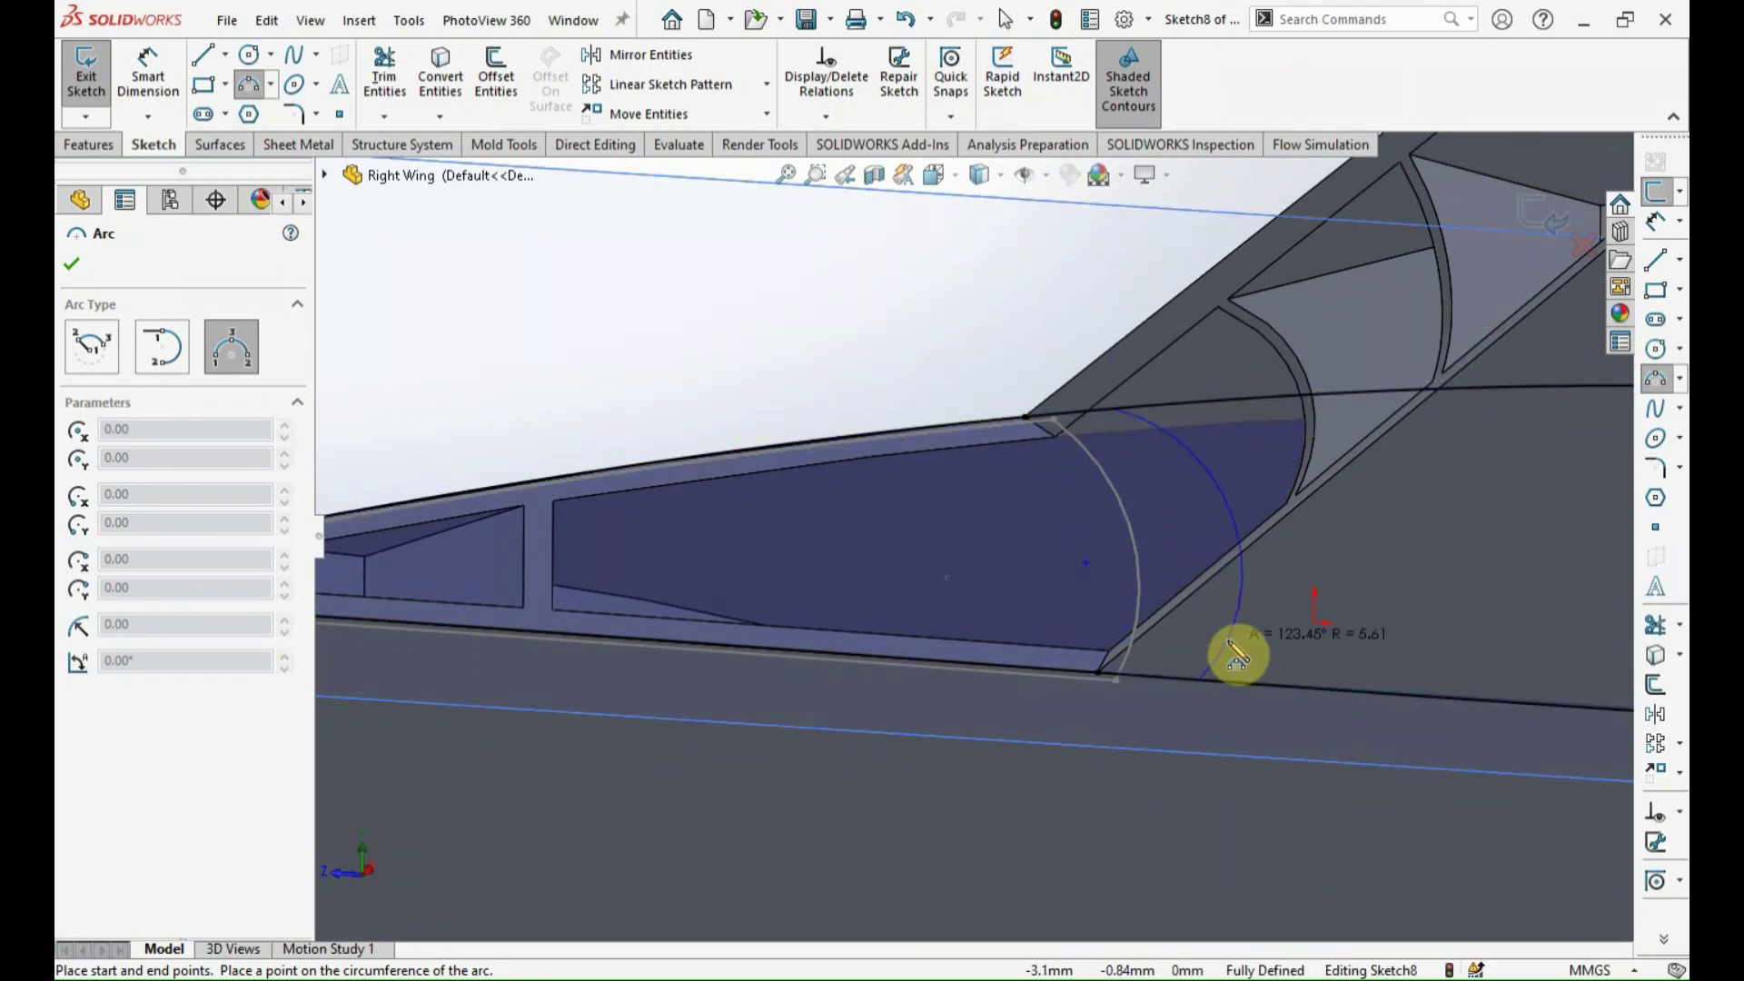
left_click(1233, 647)
key("Escape")
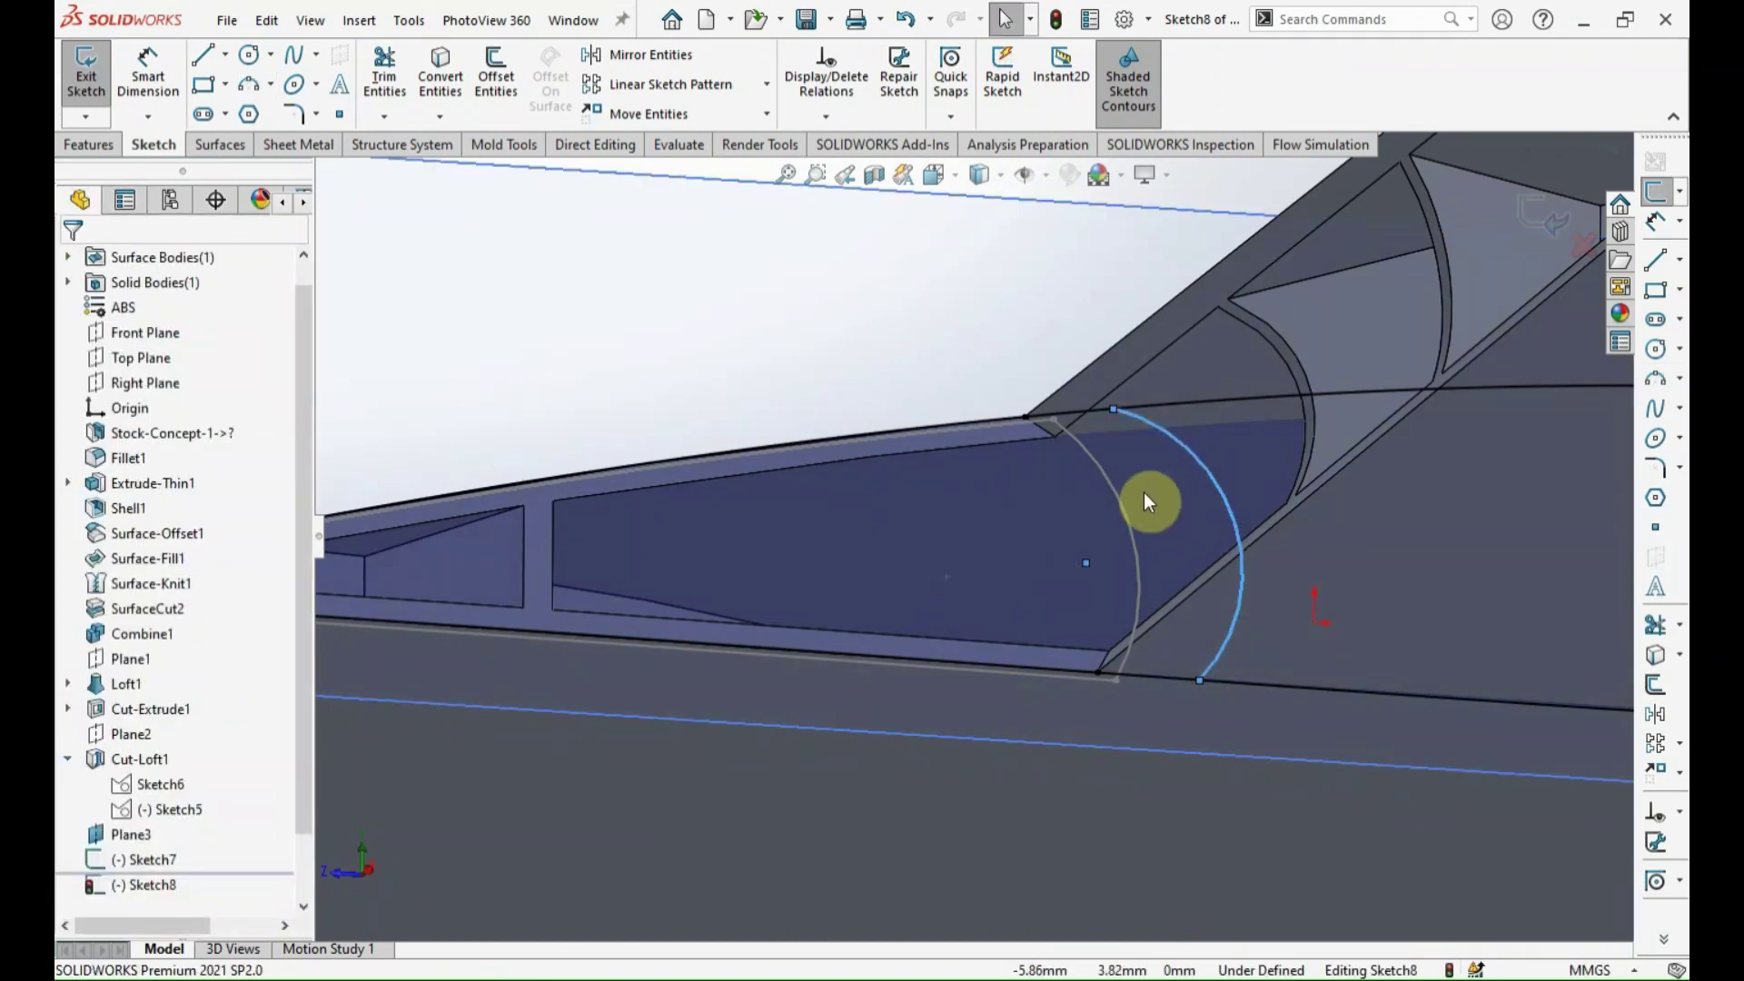
Make the arc concentric and equal in radius to the curved model edge.
scroll(1086, 441, "down", 3)
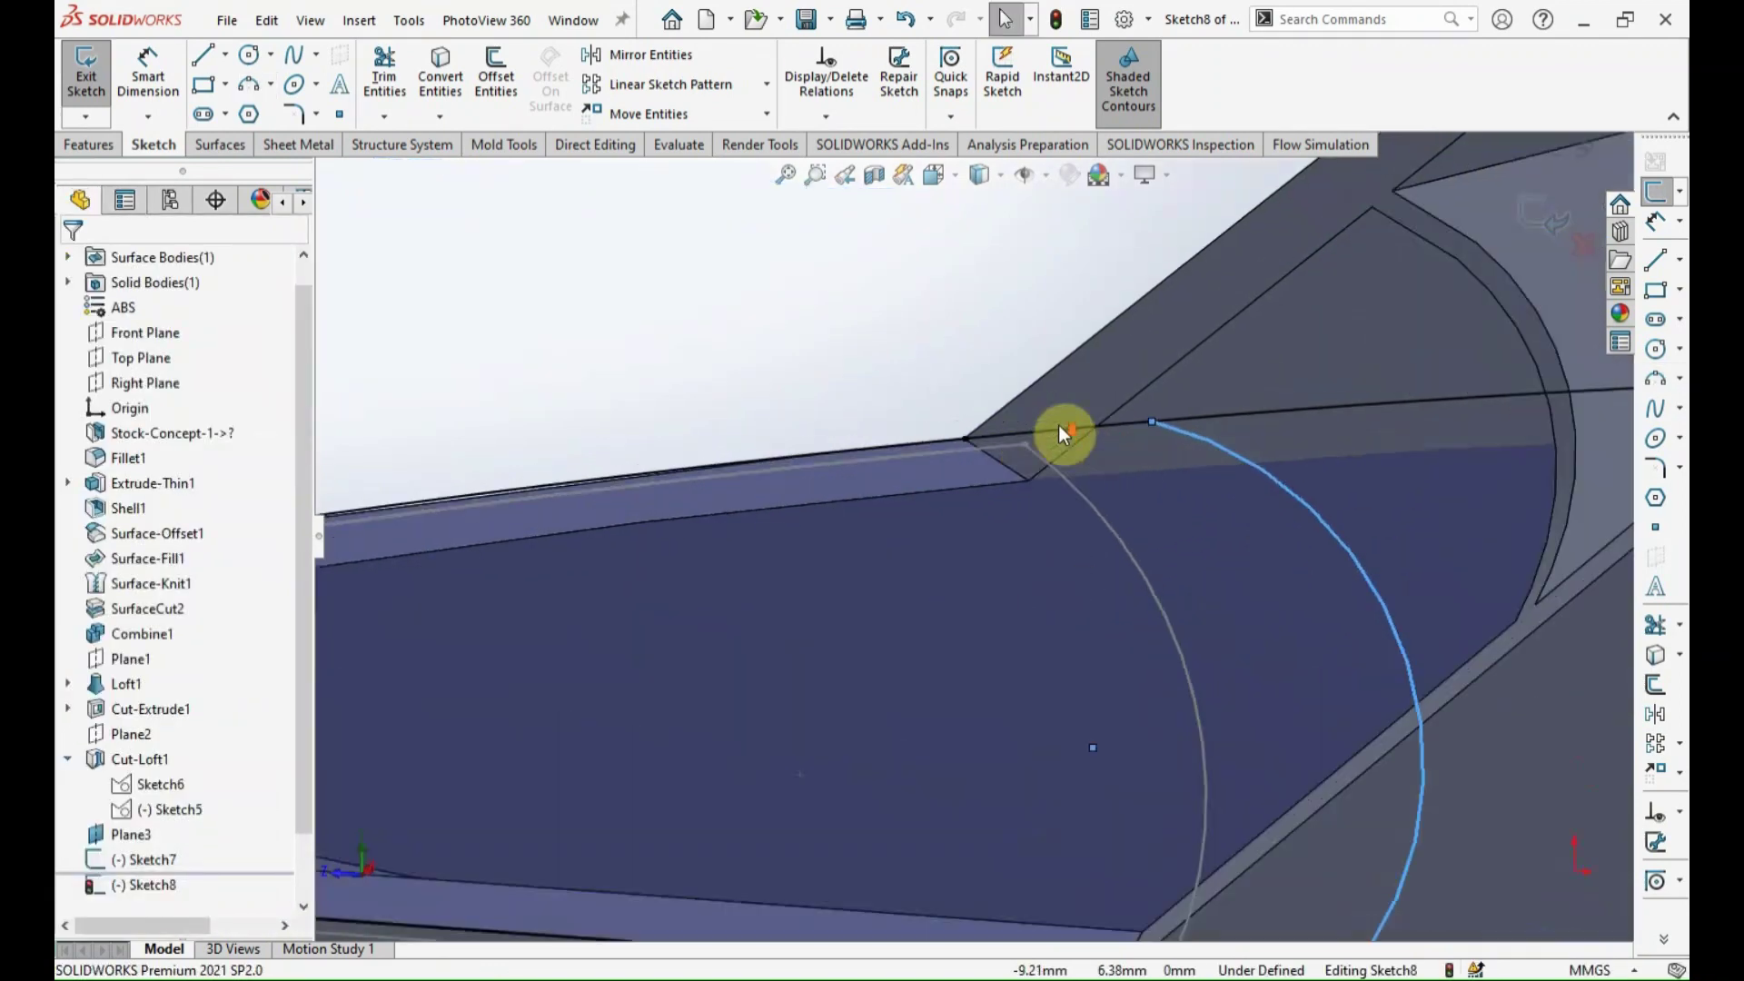
left_click(1012, 470, "ctrl")
left_click(1146, 368)
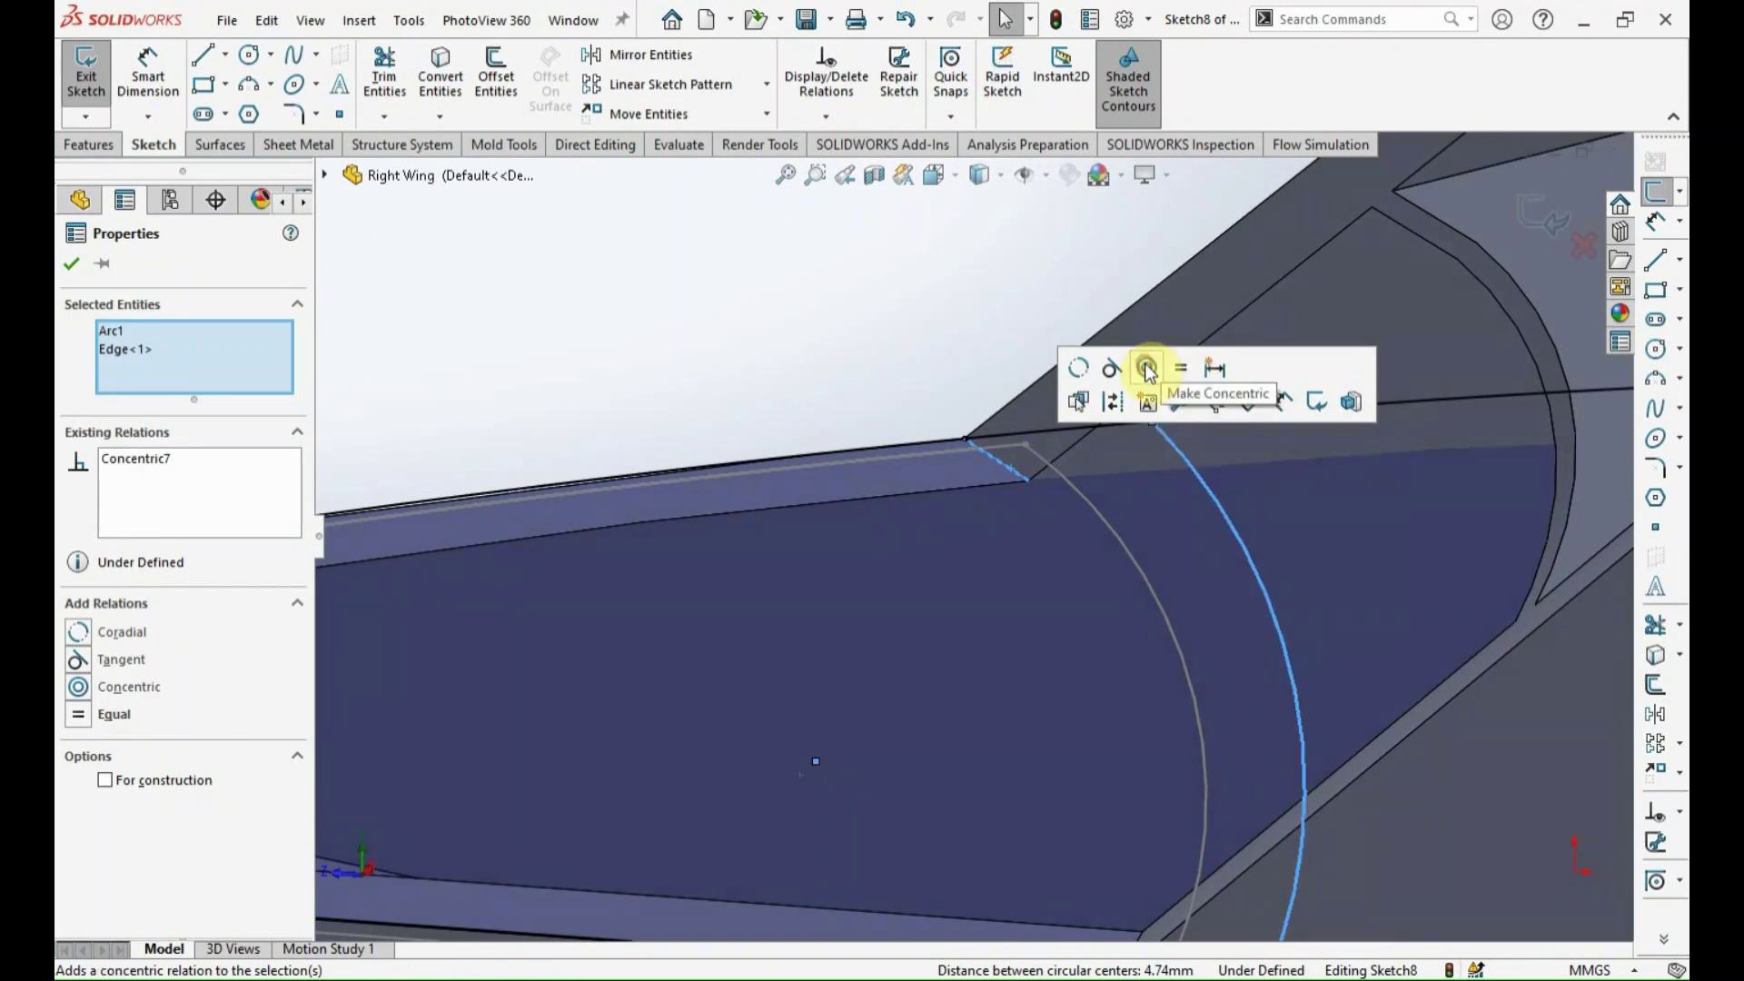
left_click(1181, 368)
left_click(965, 378)
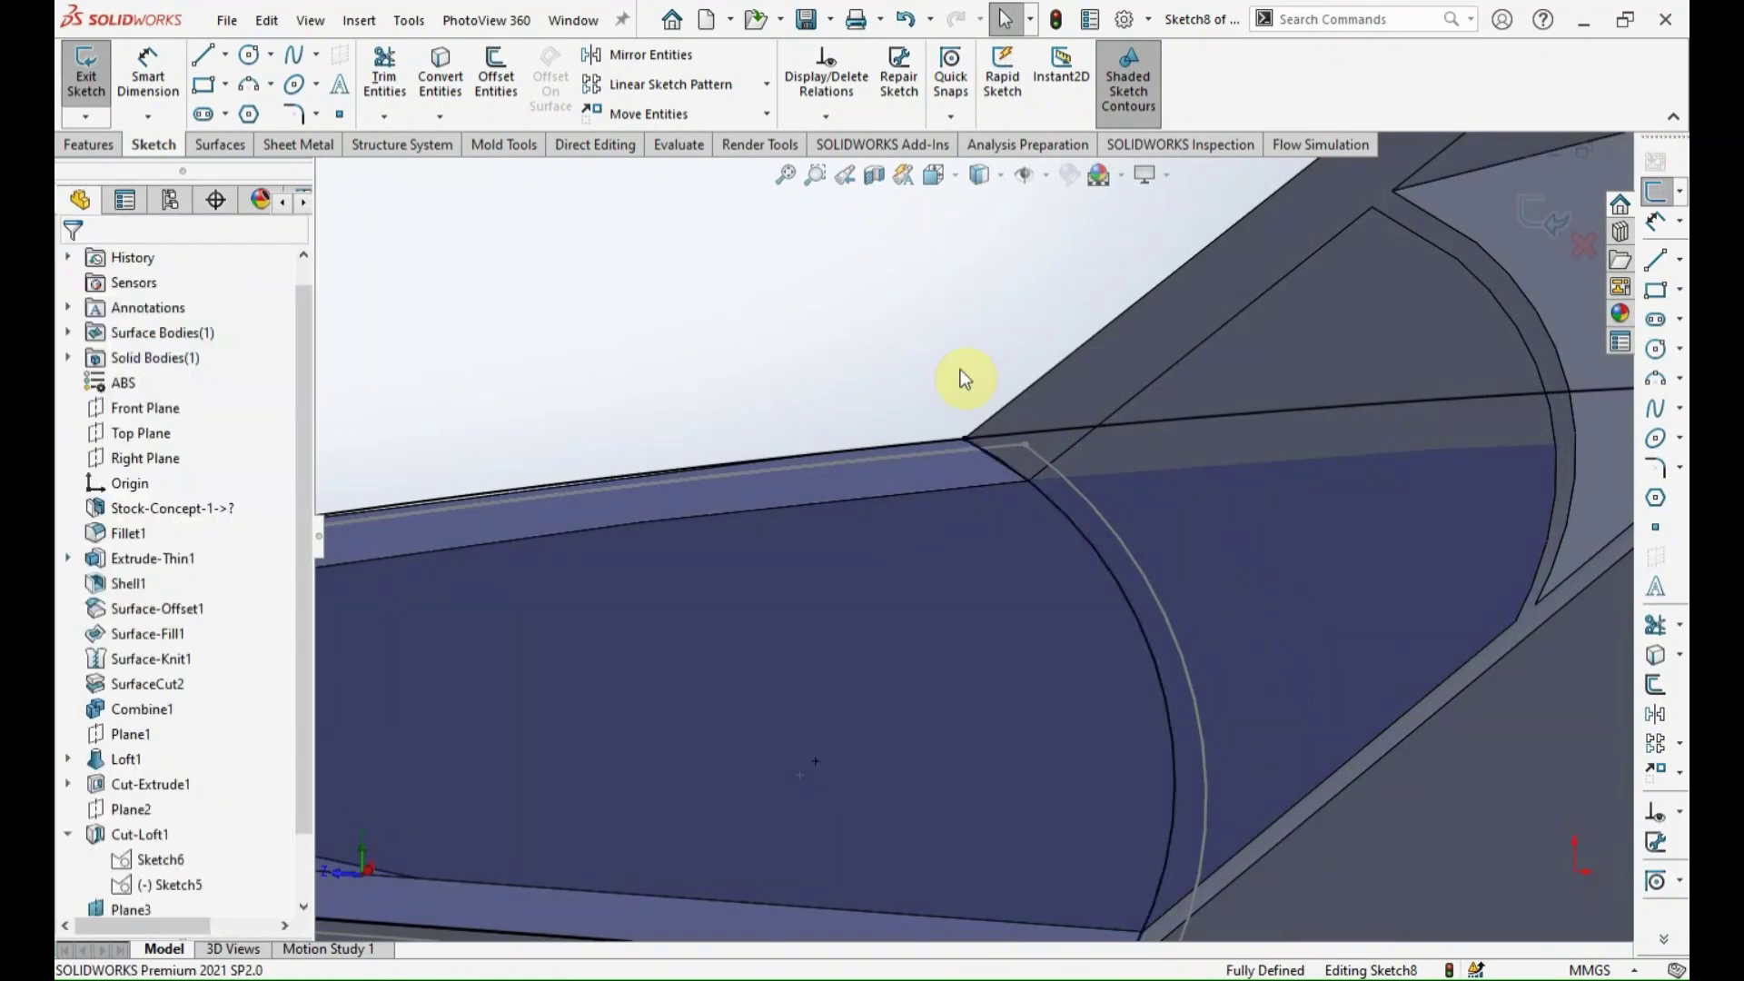
Offset the arc 0.80 mm to its reversed side.
left_click(1090, 551)
left_click(1655, 684)
left_click(111, 381)
left_click(77, 263)
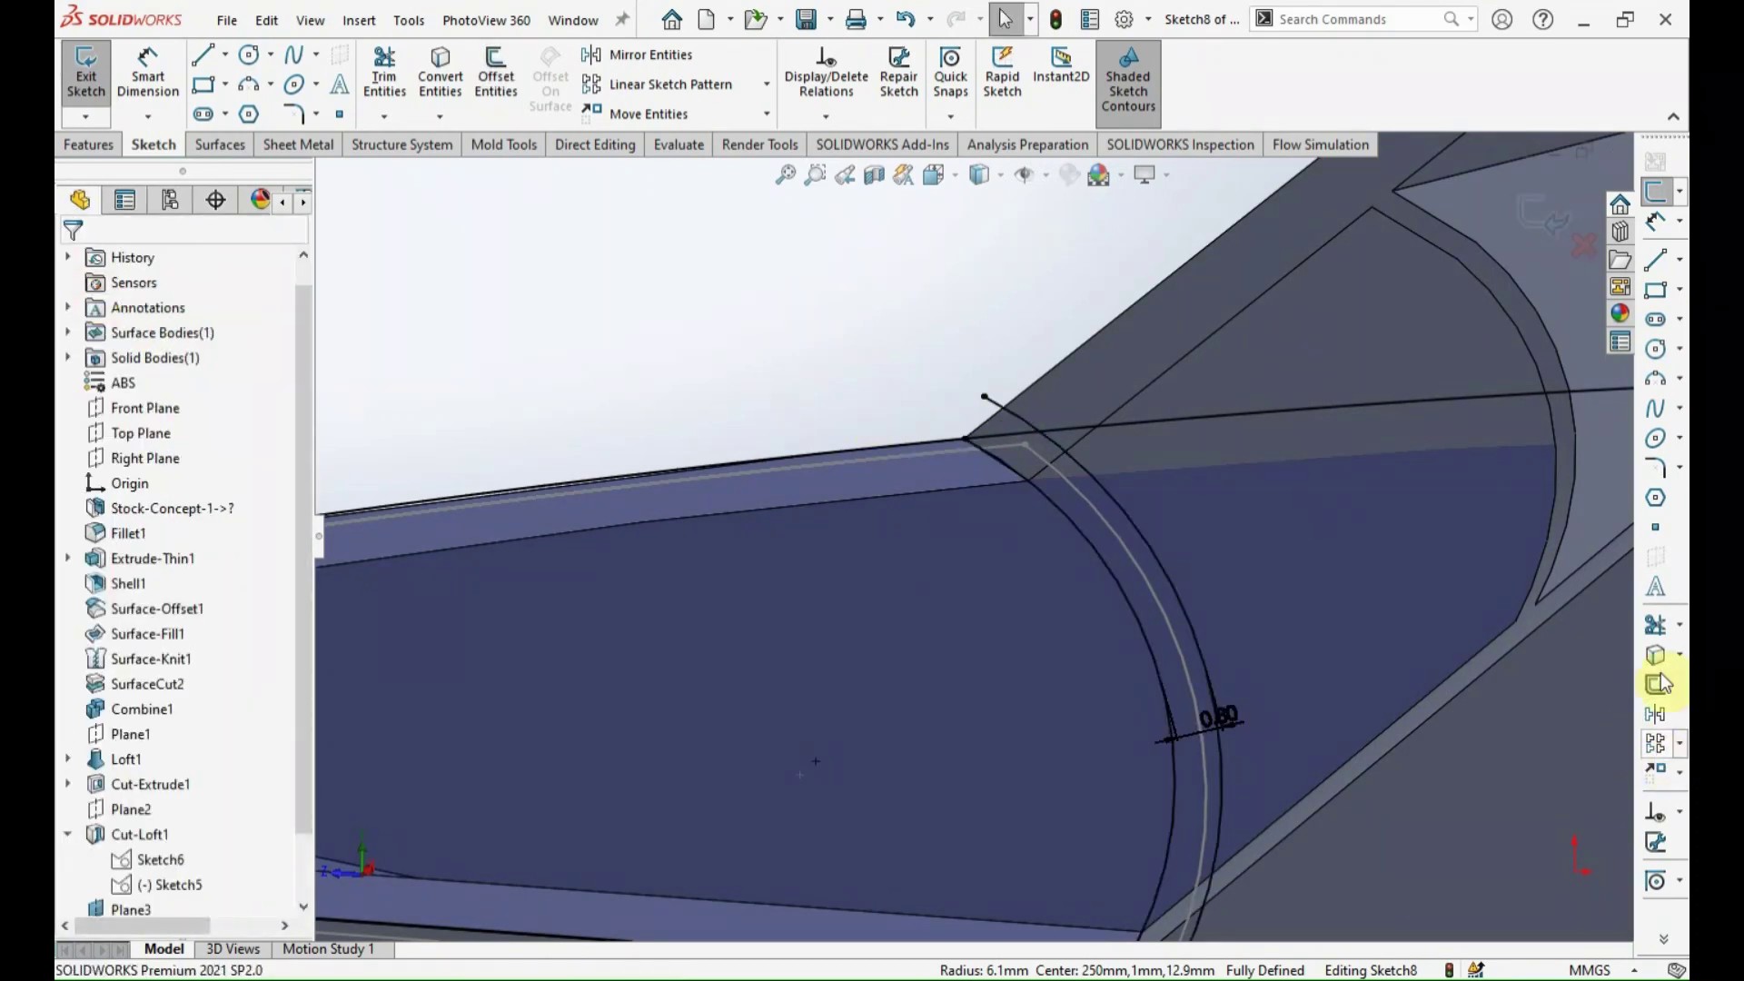
Trim the arc stub and excess line segment, then exit Sketch8.
left_click(1655, 625)
left_click(1056, 509)
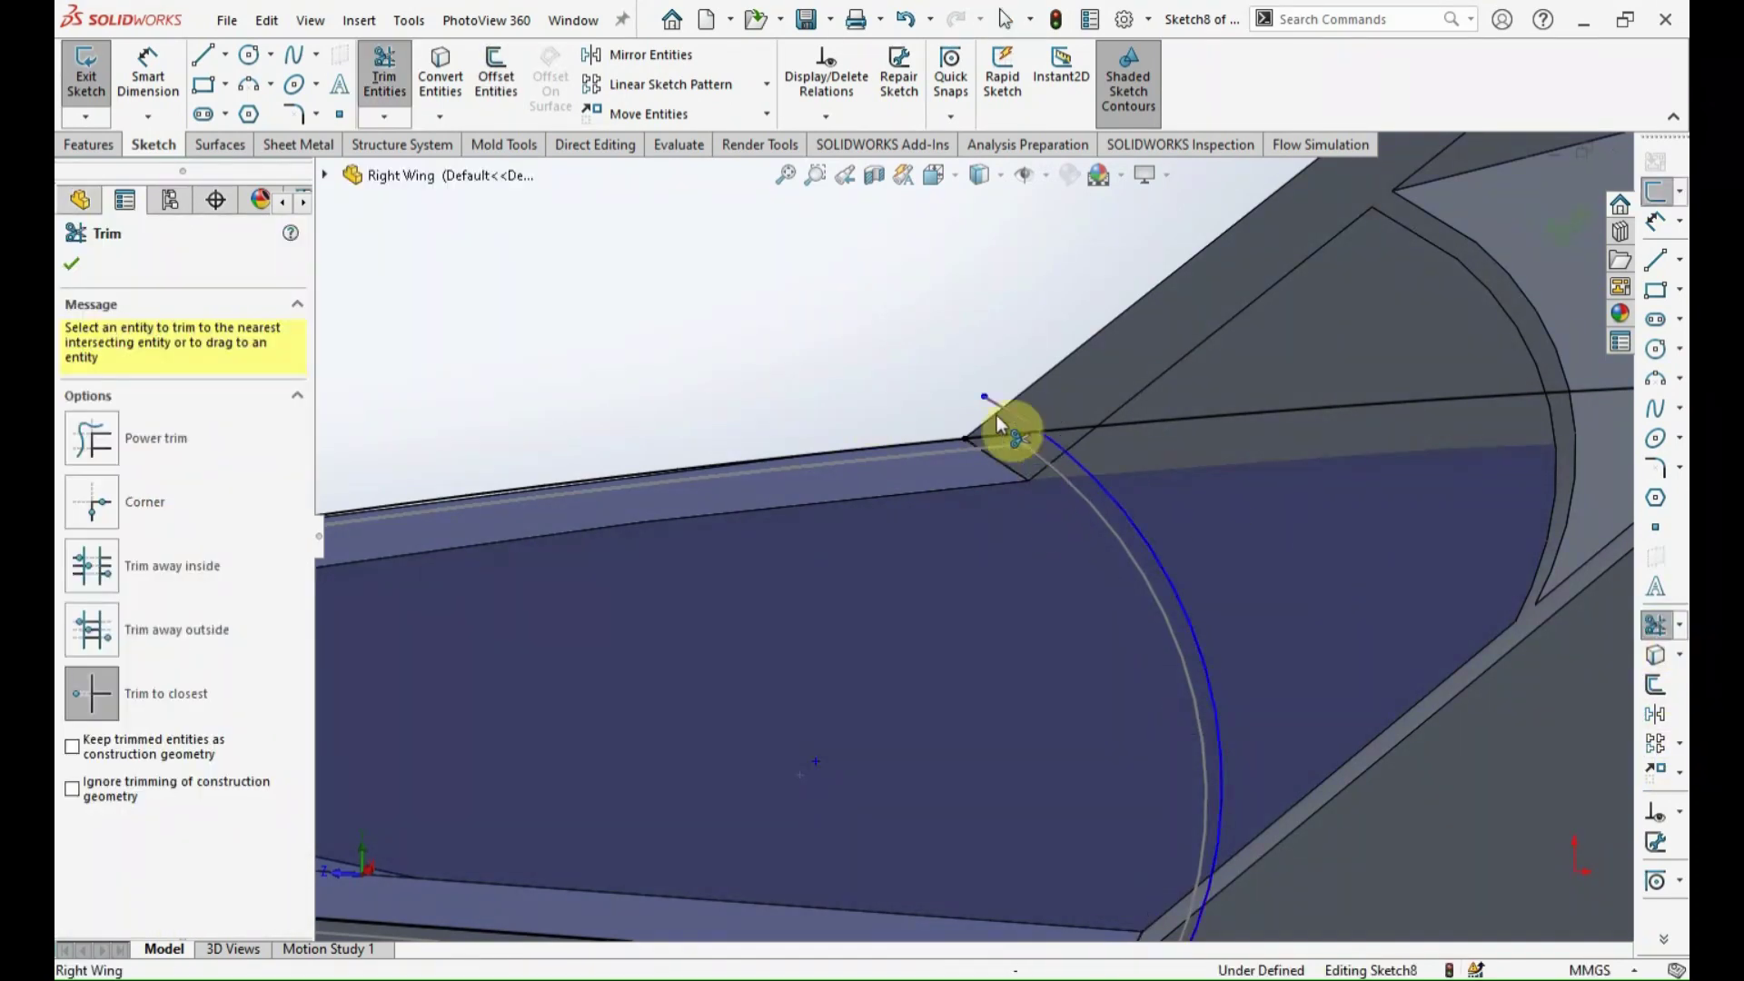
scroll(1008, 471, "up", 3)
scroll(1040, 708, "down", 3)
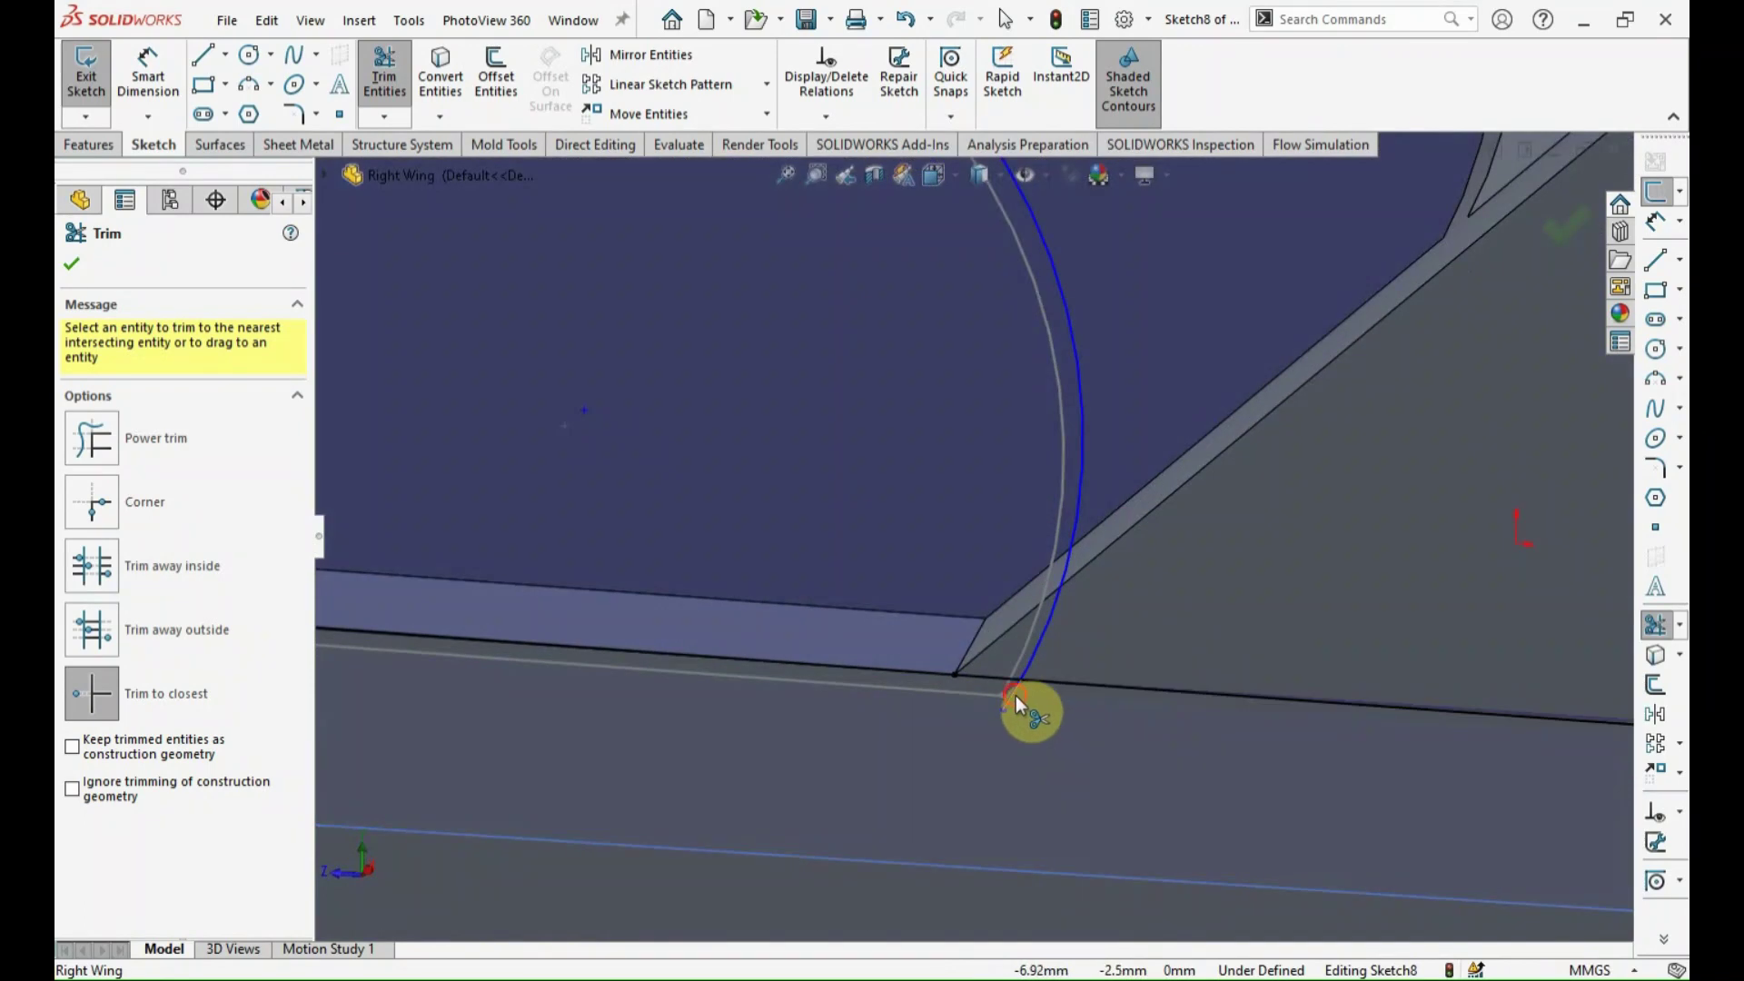
left_click(1075, 683)
scroll(1081, 703, "up", 3)
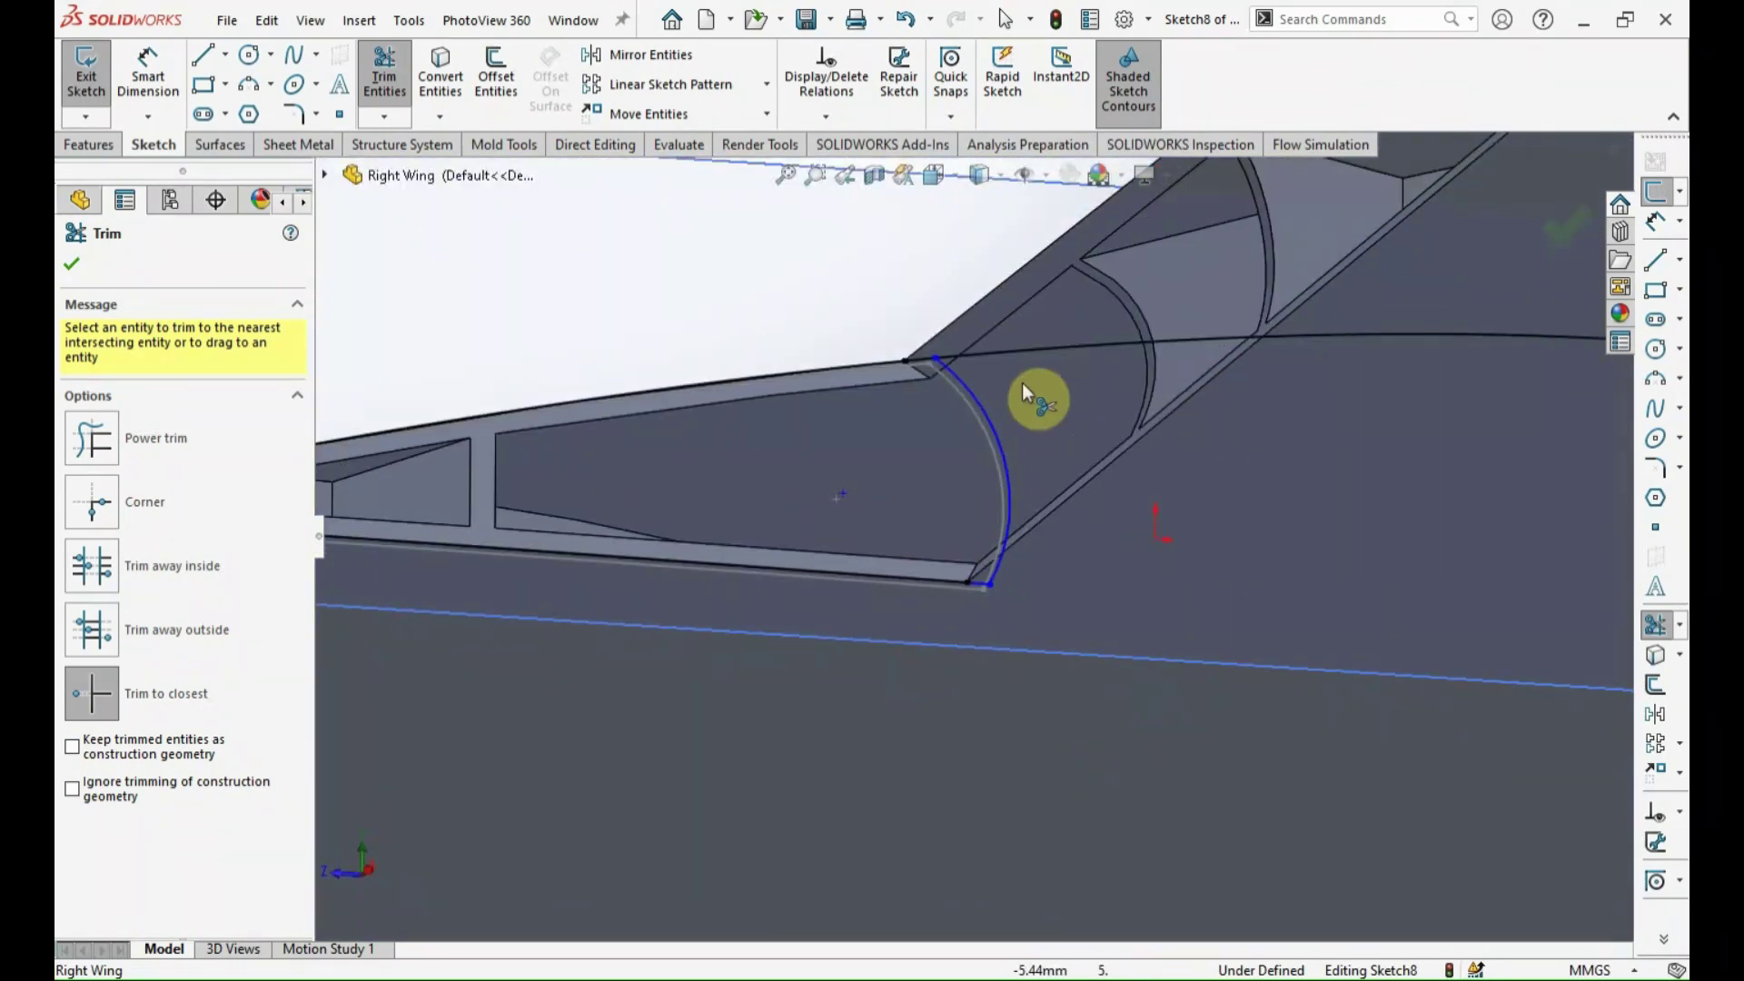
left_click(71, 263)
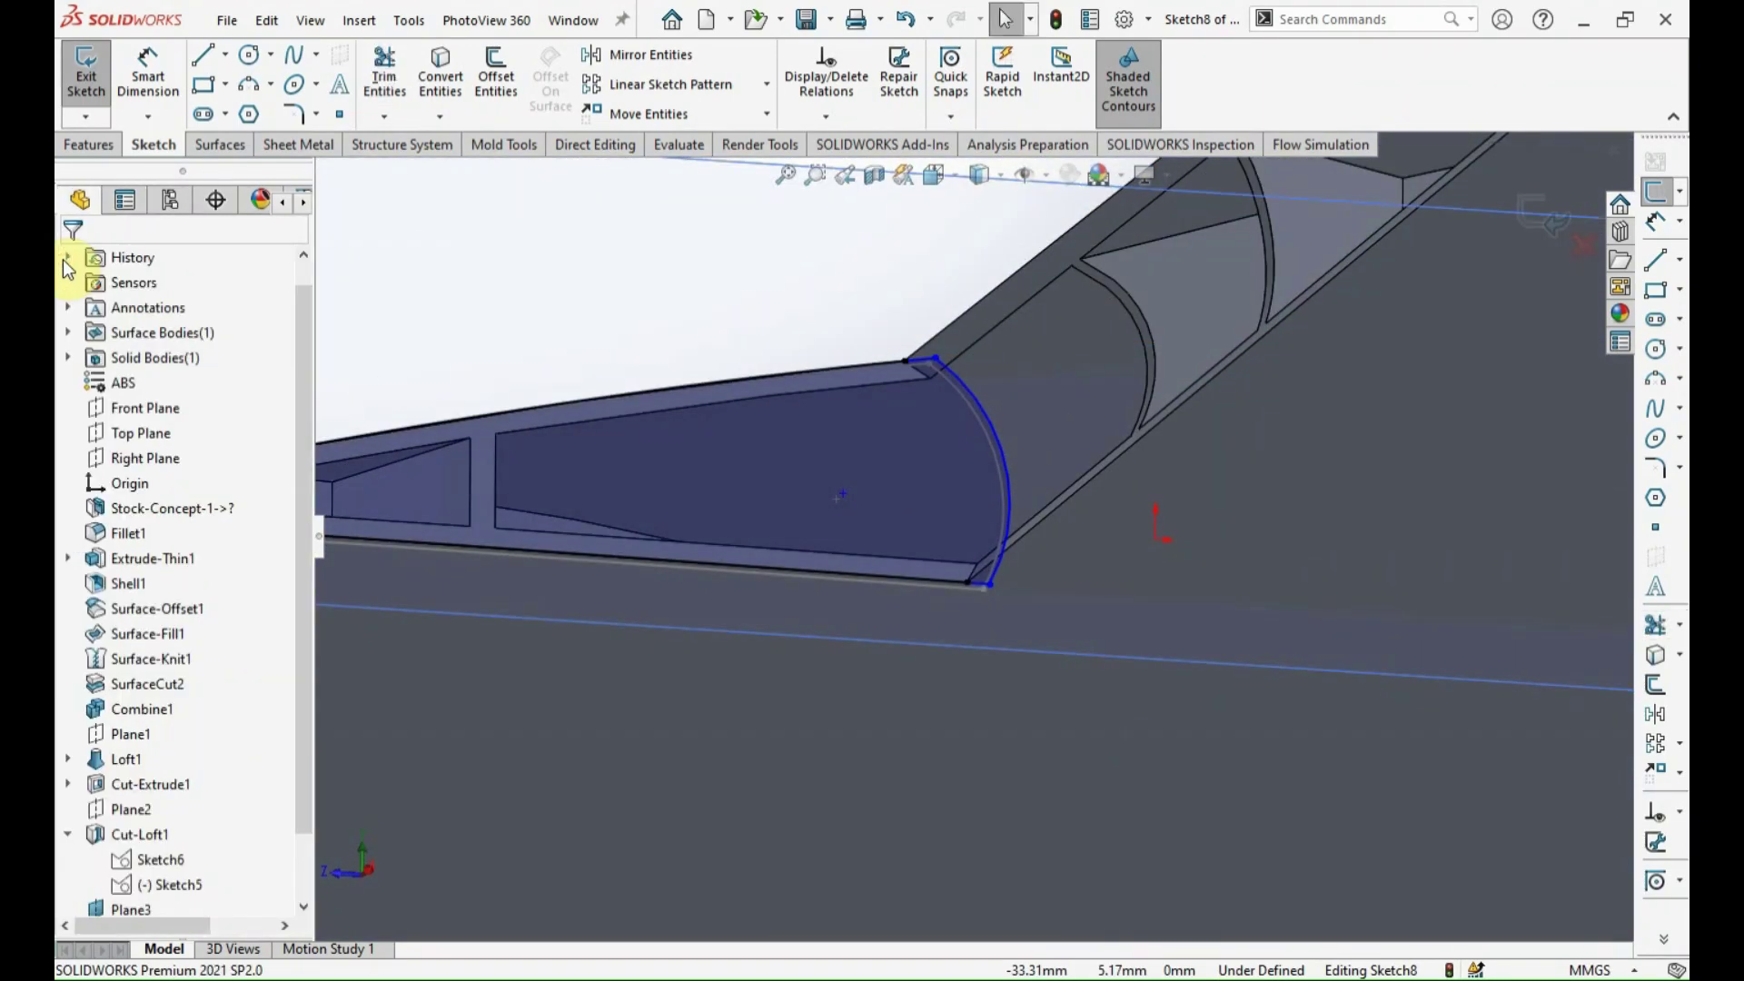
middle_click_drag(786, 504, 1410, 345)
left_click(1509, 213)
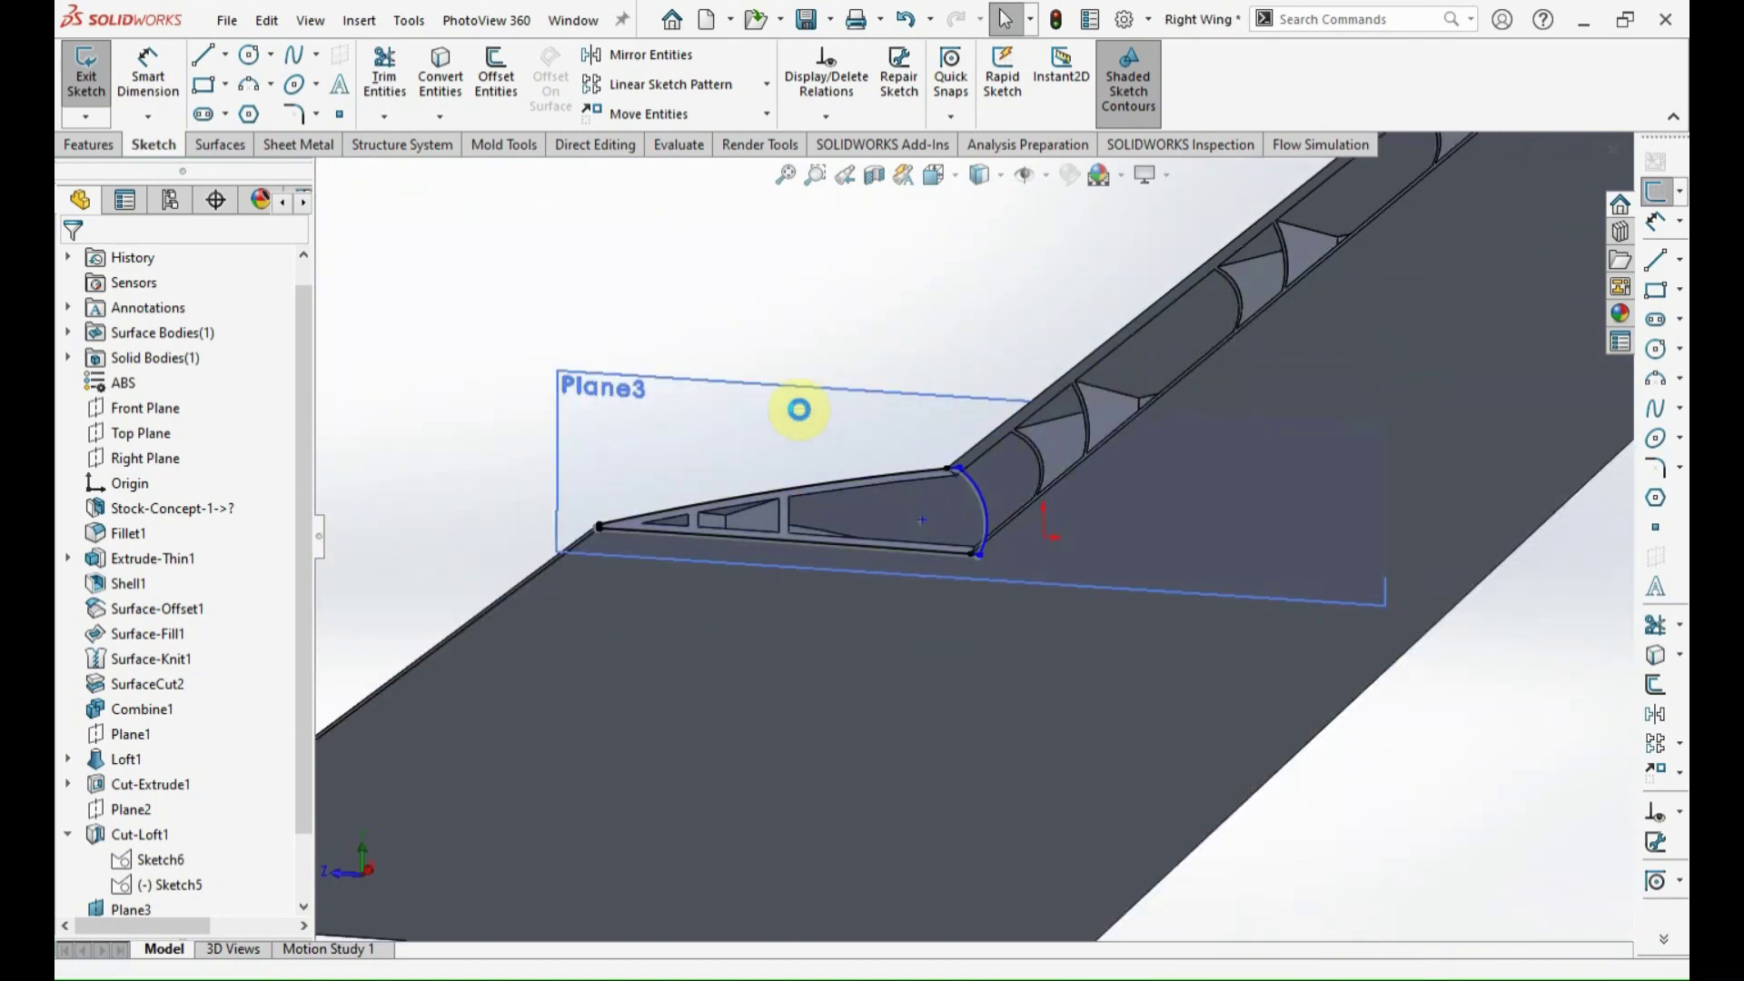
mouse_move(831, 417)
middle_mouse_down()
mouse_move(726, 378)
mouse_move(780, 662)
middle_mouse_up()
Loft the aileron body between Sketch8 and Sketch7.
left_click(303, 84)
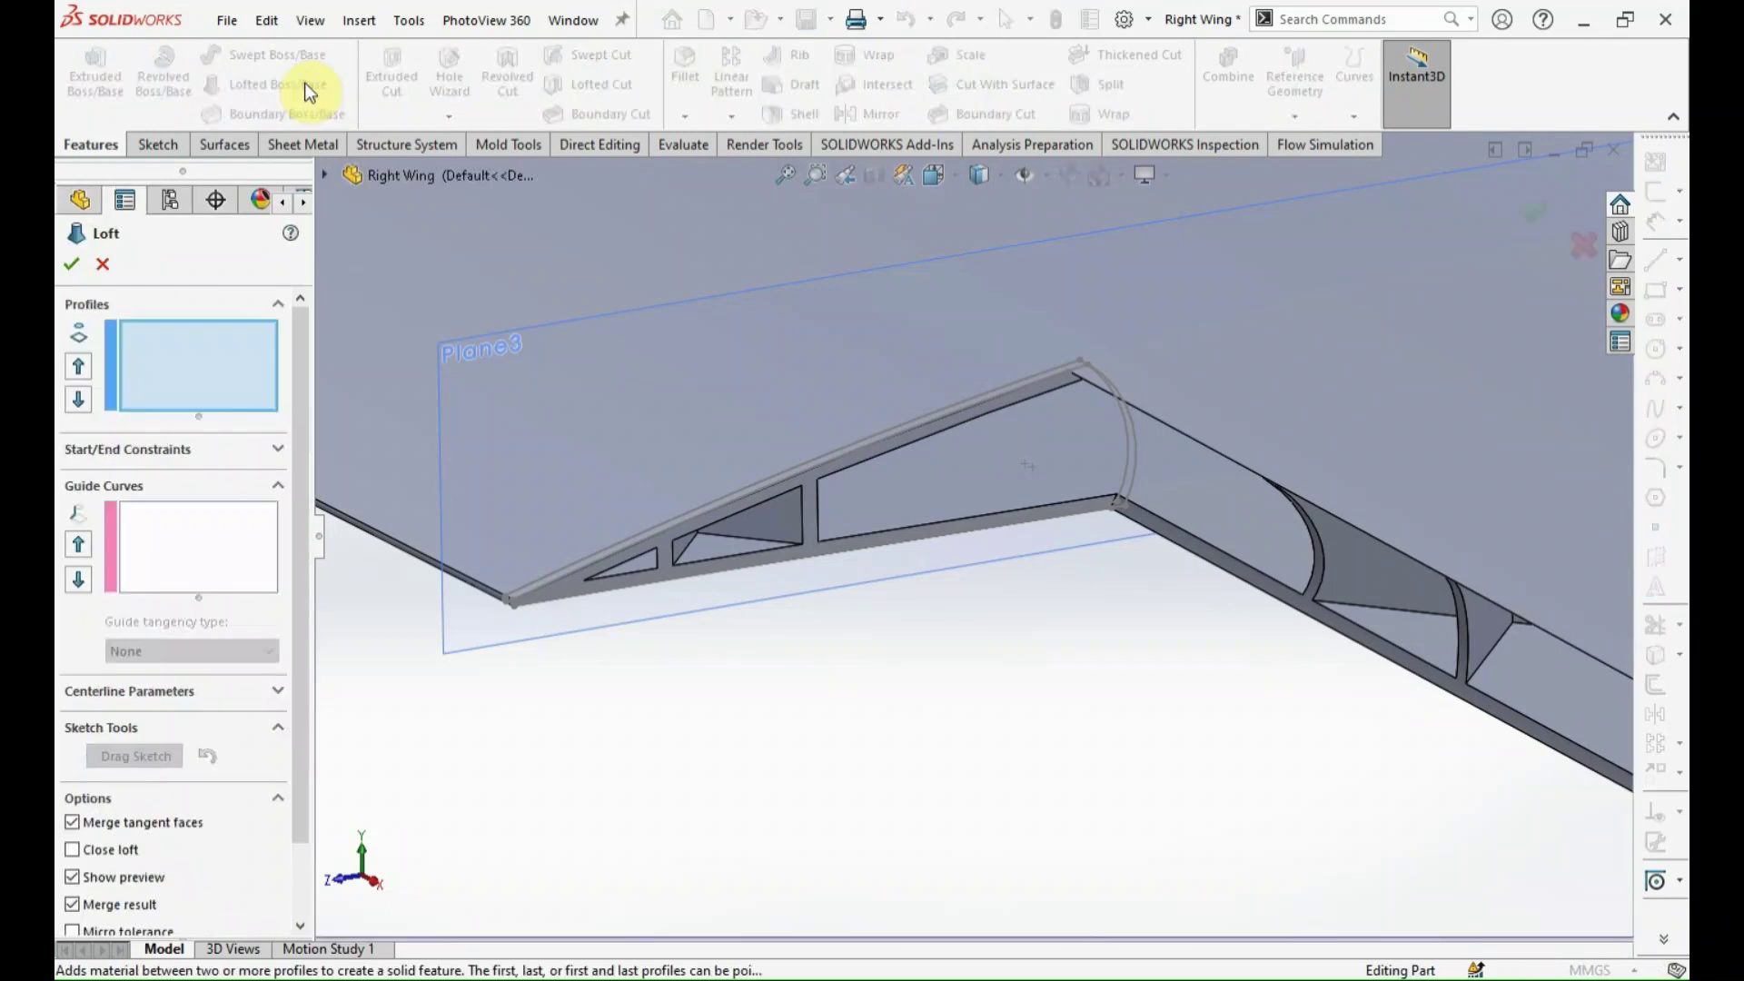
scroll(733, 533, "down", 4)
left_click(731, 515)
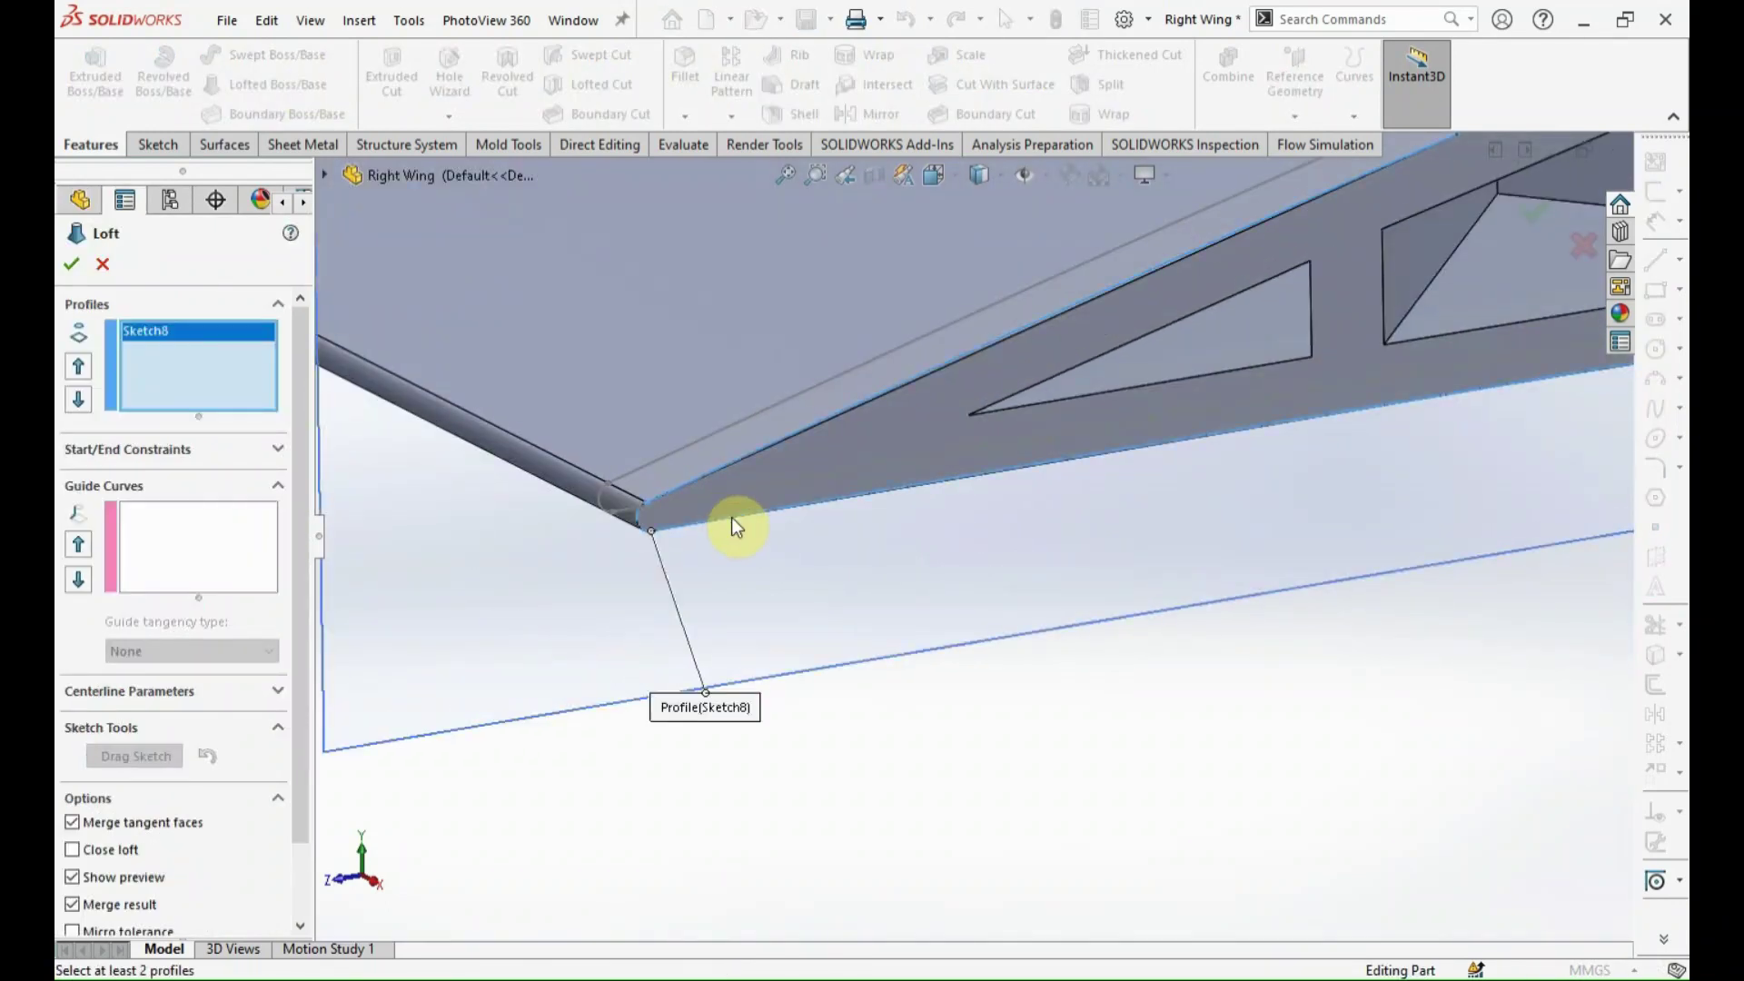
left_click(626, 513)
scroll(627, 554, "up", 3)
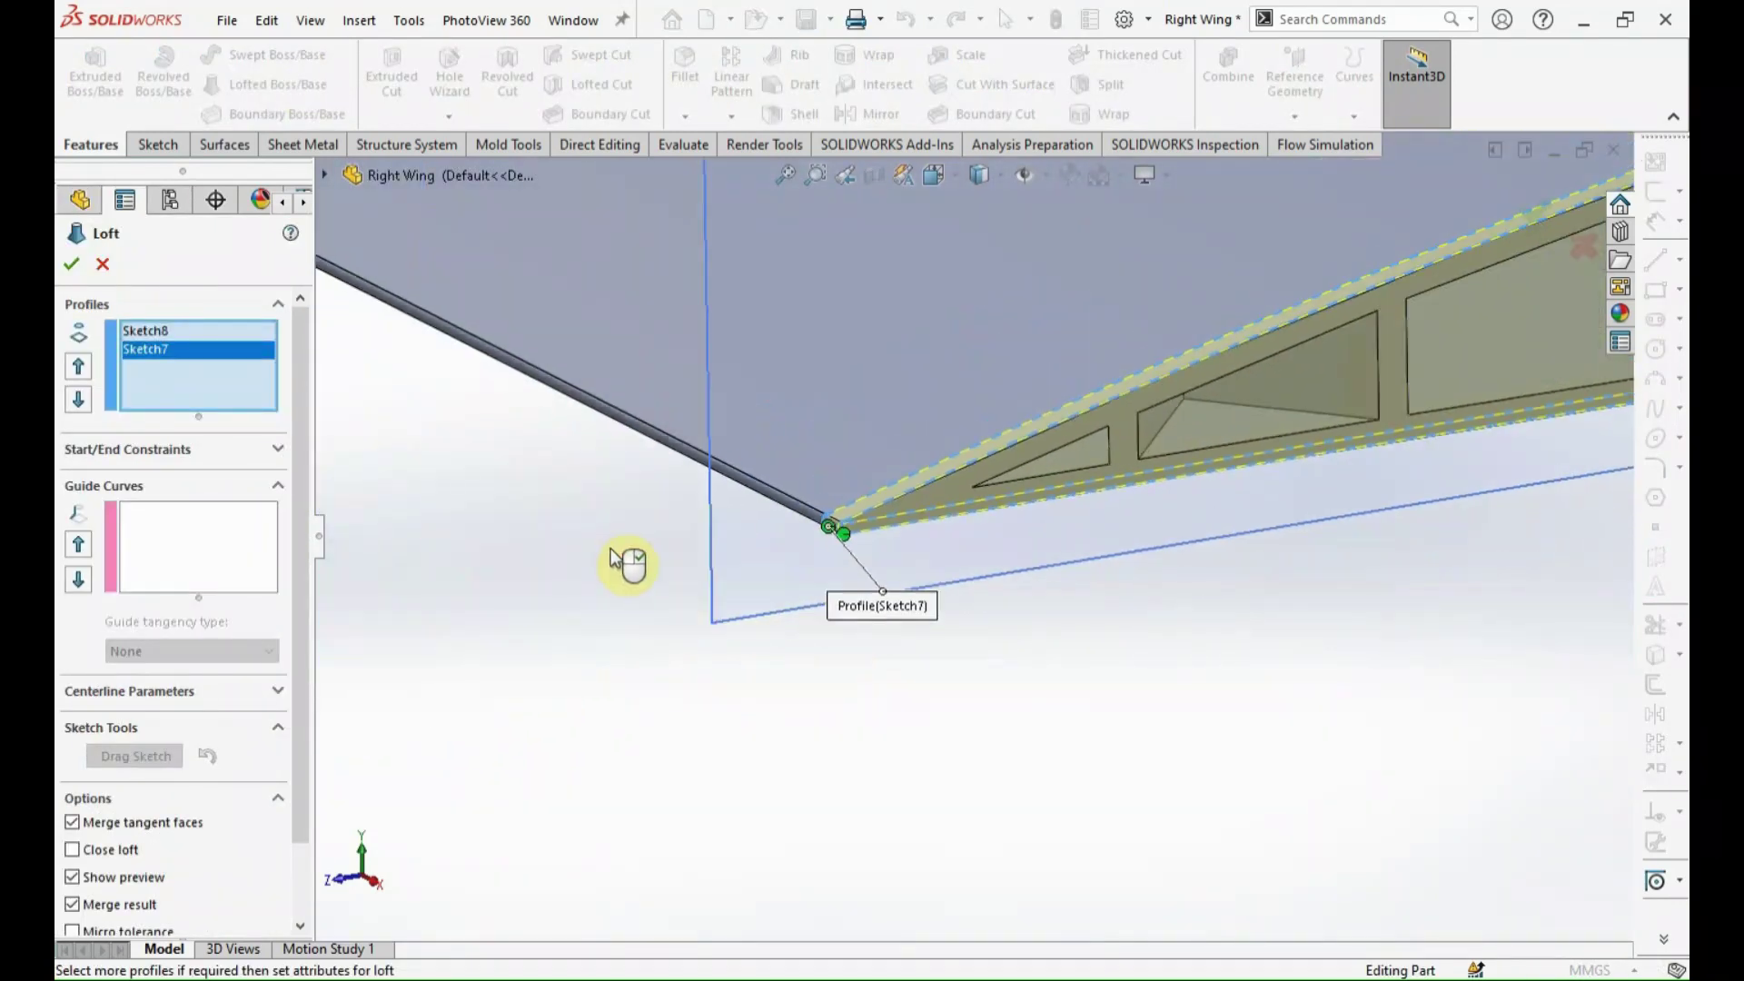
scroll(1422, 401, "down", 2)
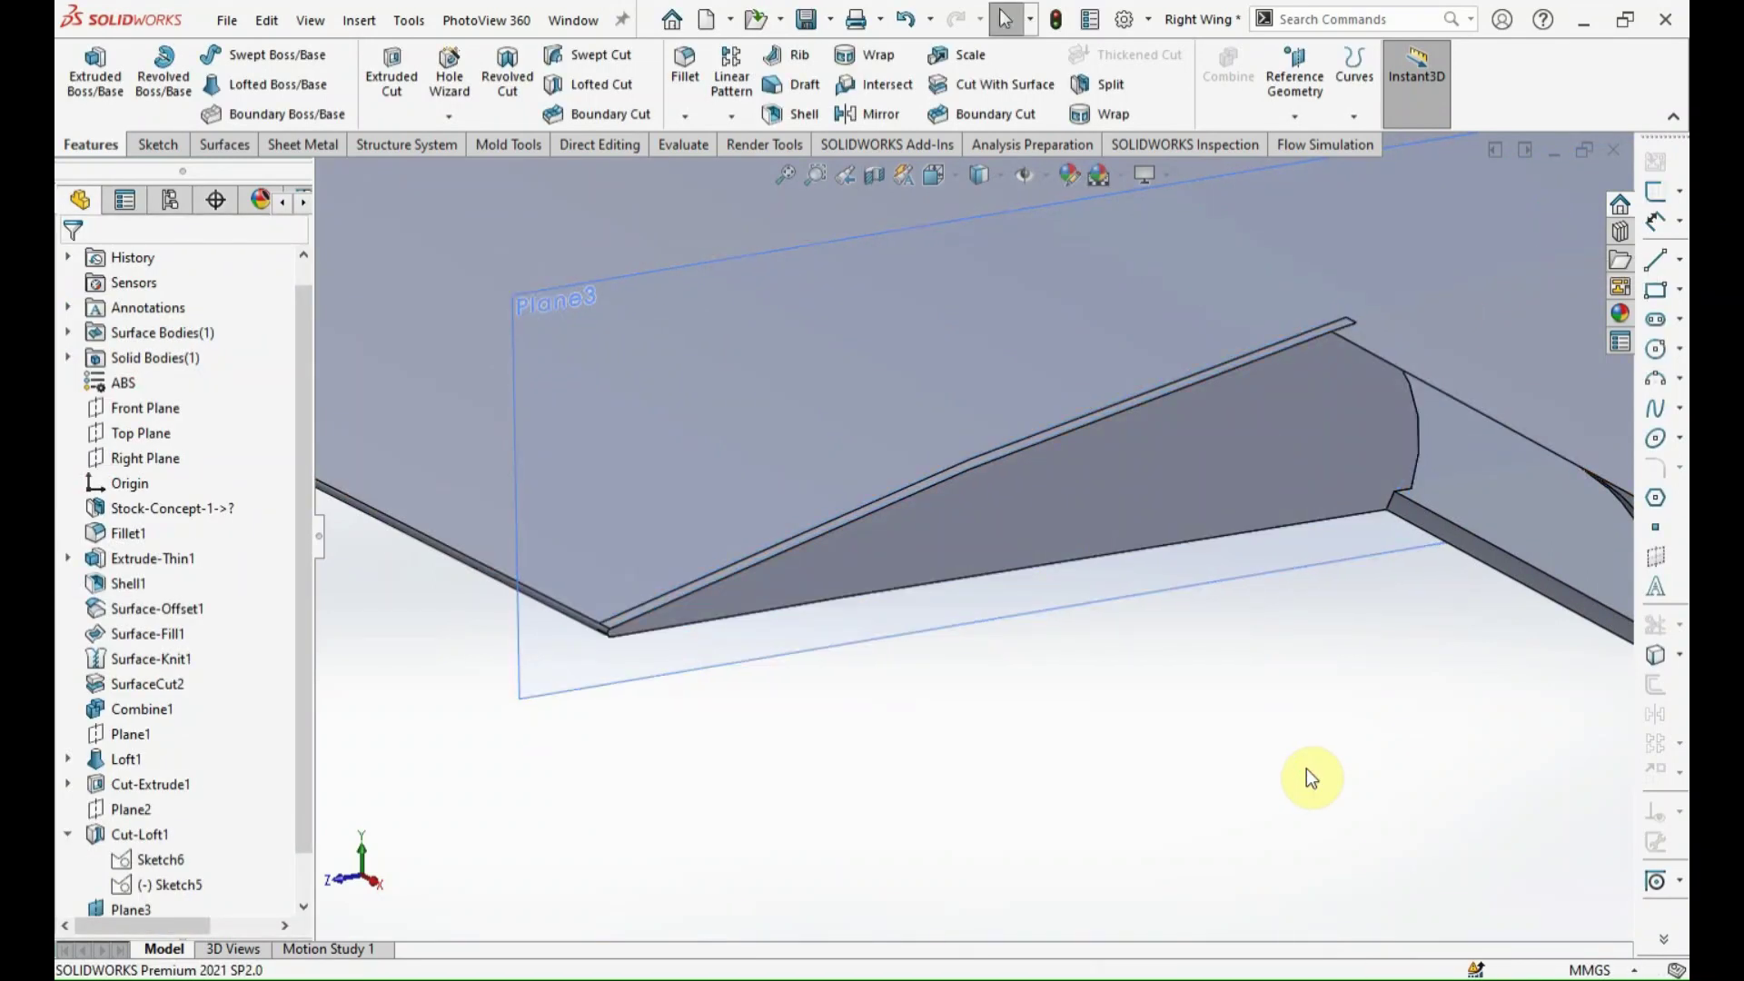
Hide Plane3 and start a new sketch on the flat end face.
left_click(639, 690)
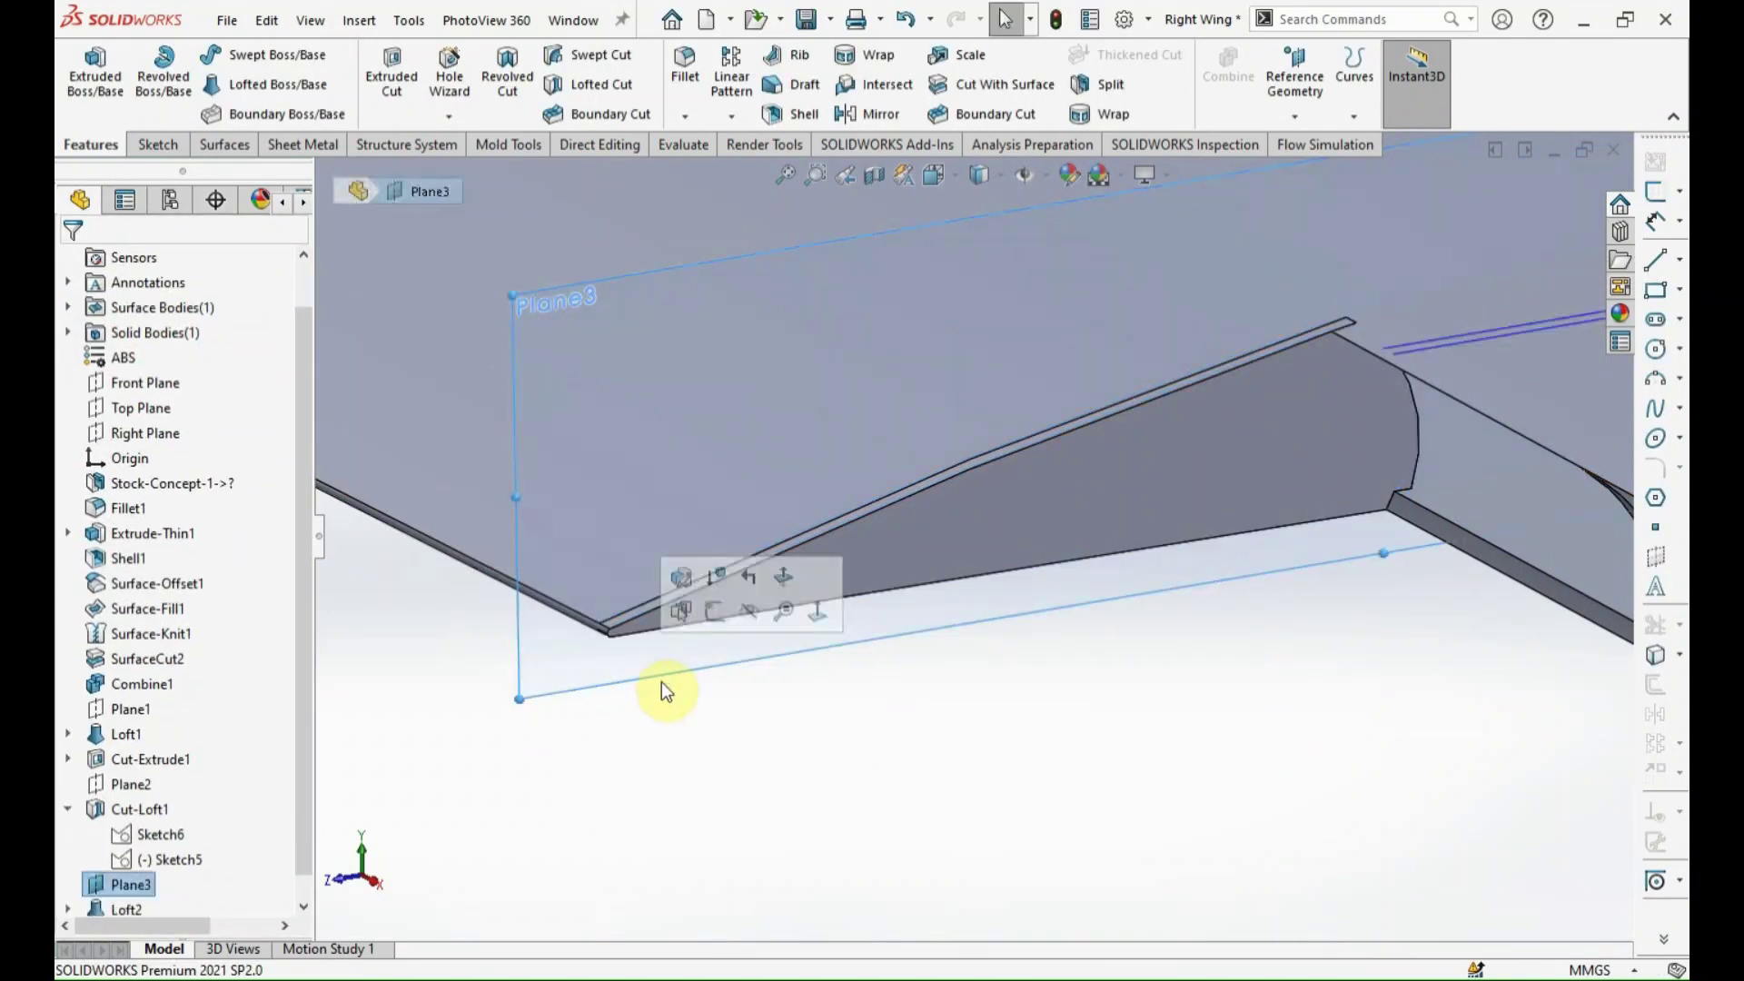
left_click(744, 614)
left_click(1333, 499)
left_click(1655, 191)
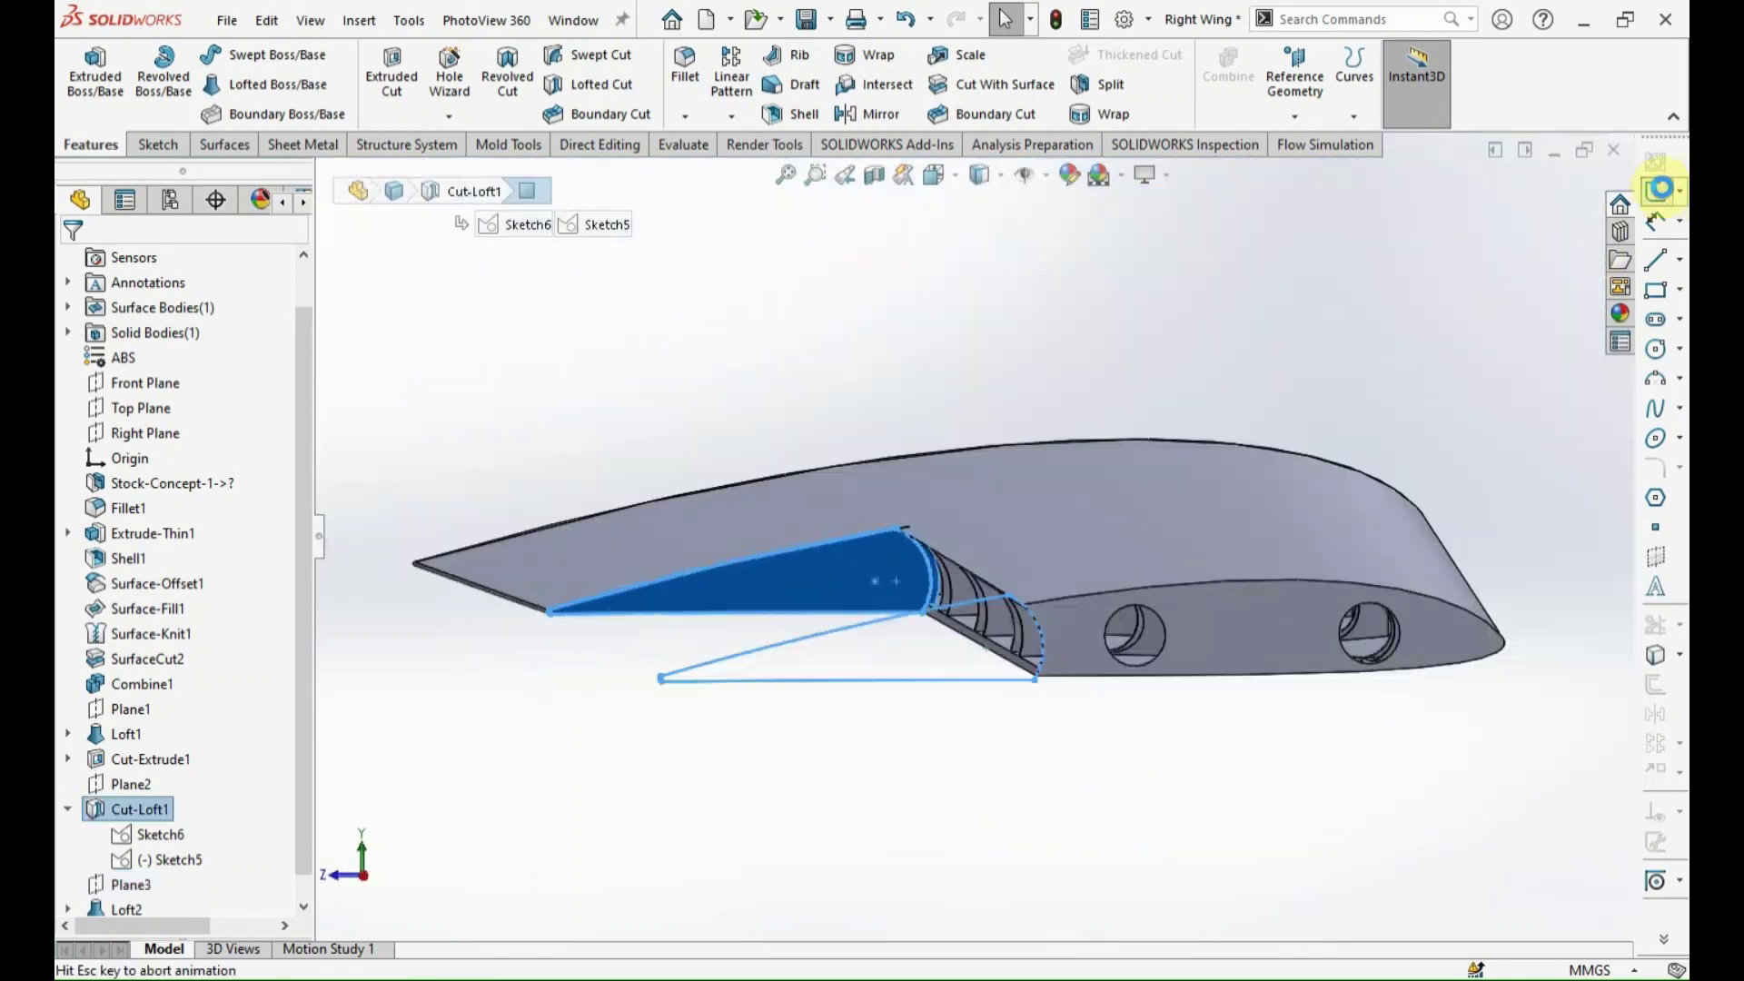
scroll(903, 578, "down", 5)
Draw a three-point arc from the face's top corner to its bottom edge.
scroll(966, 501, "up", 3)
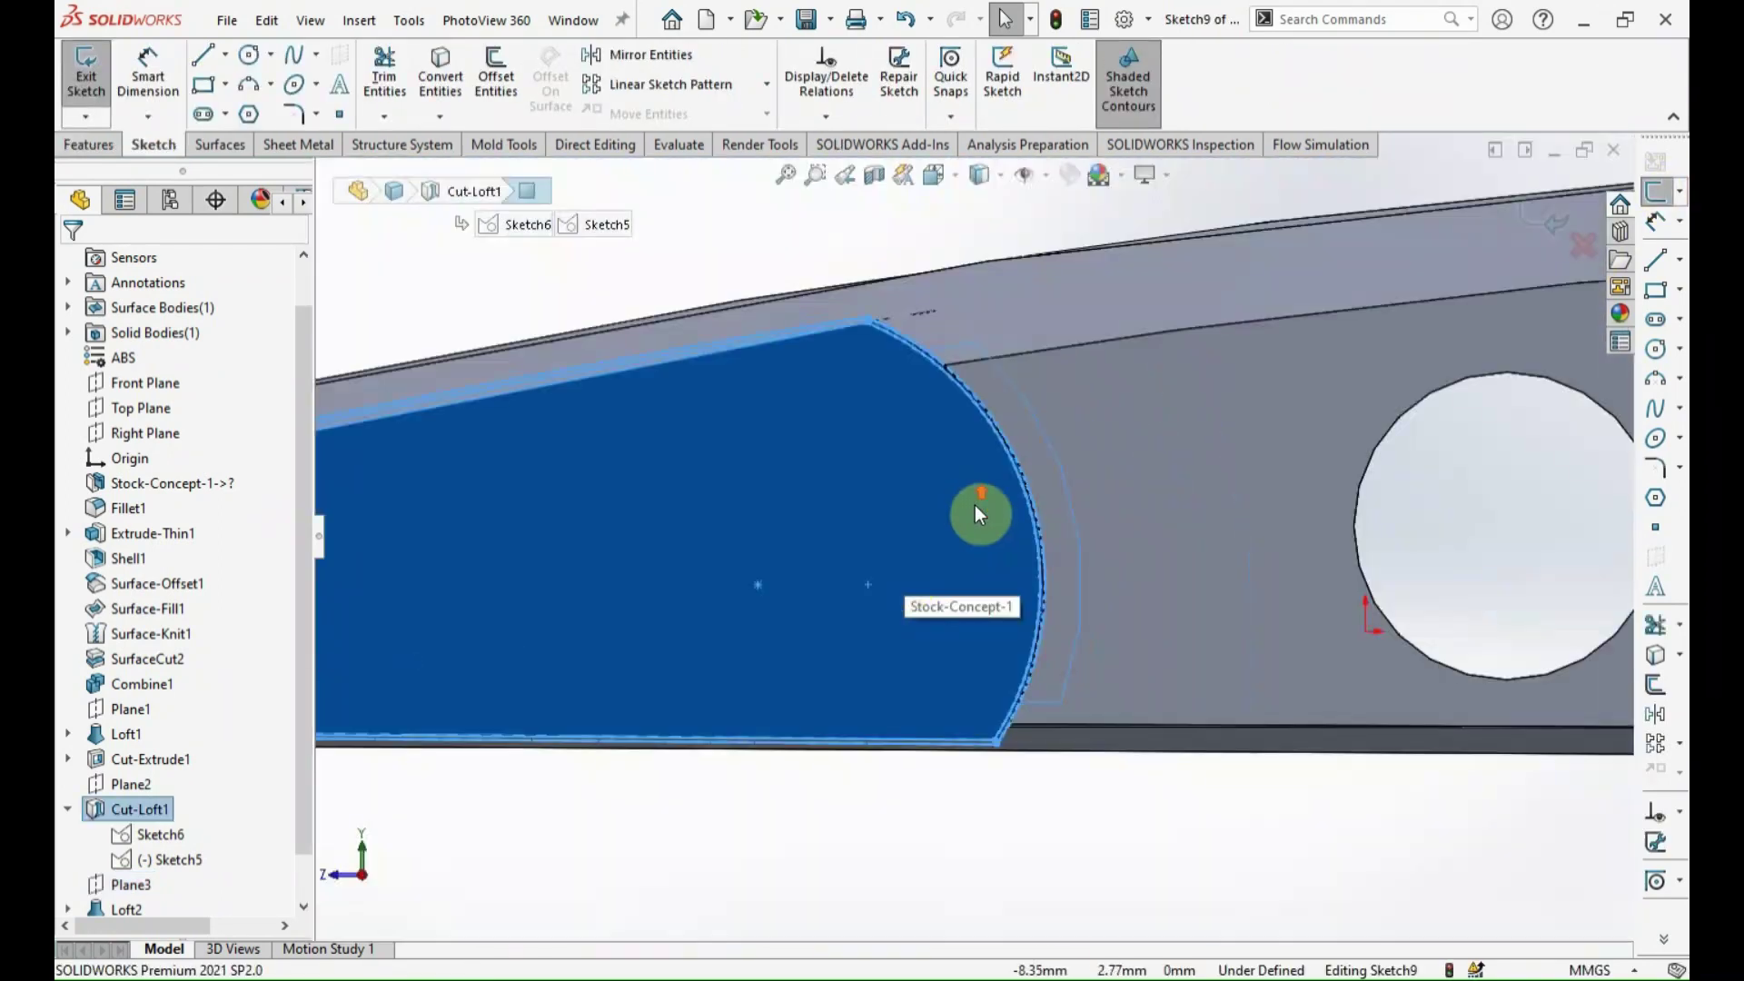
scroll(974, 505, "up", 1)
left_click(933, 664)
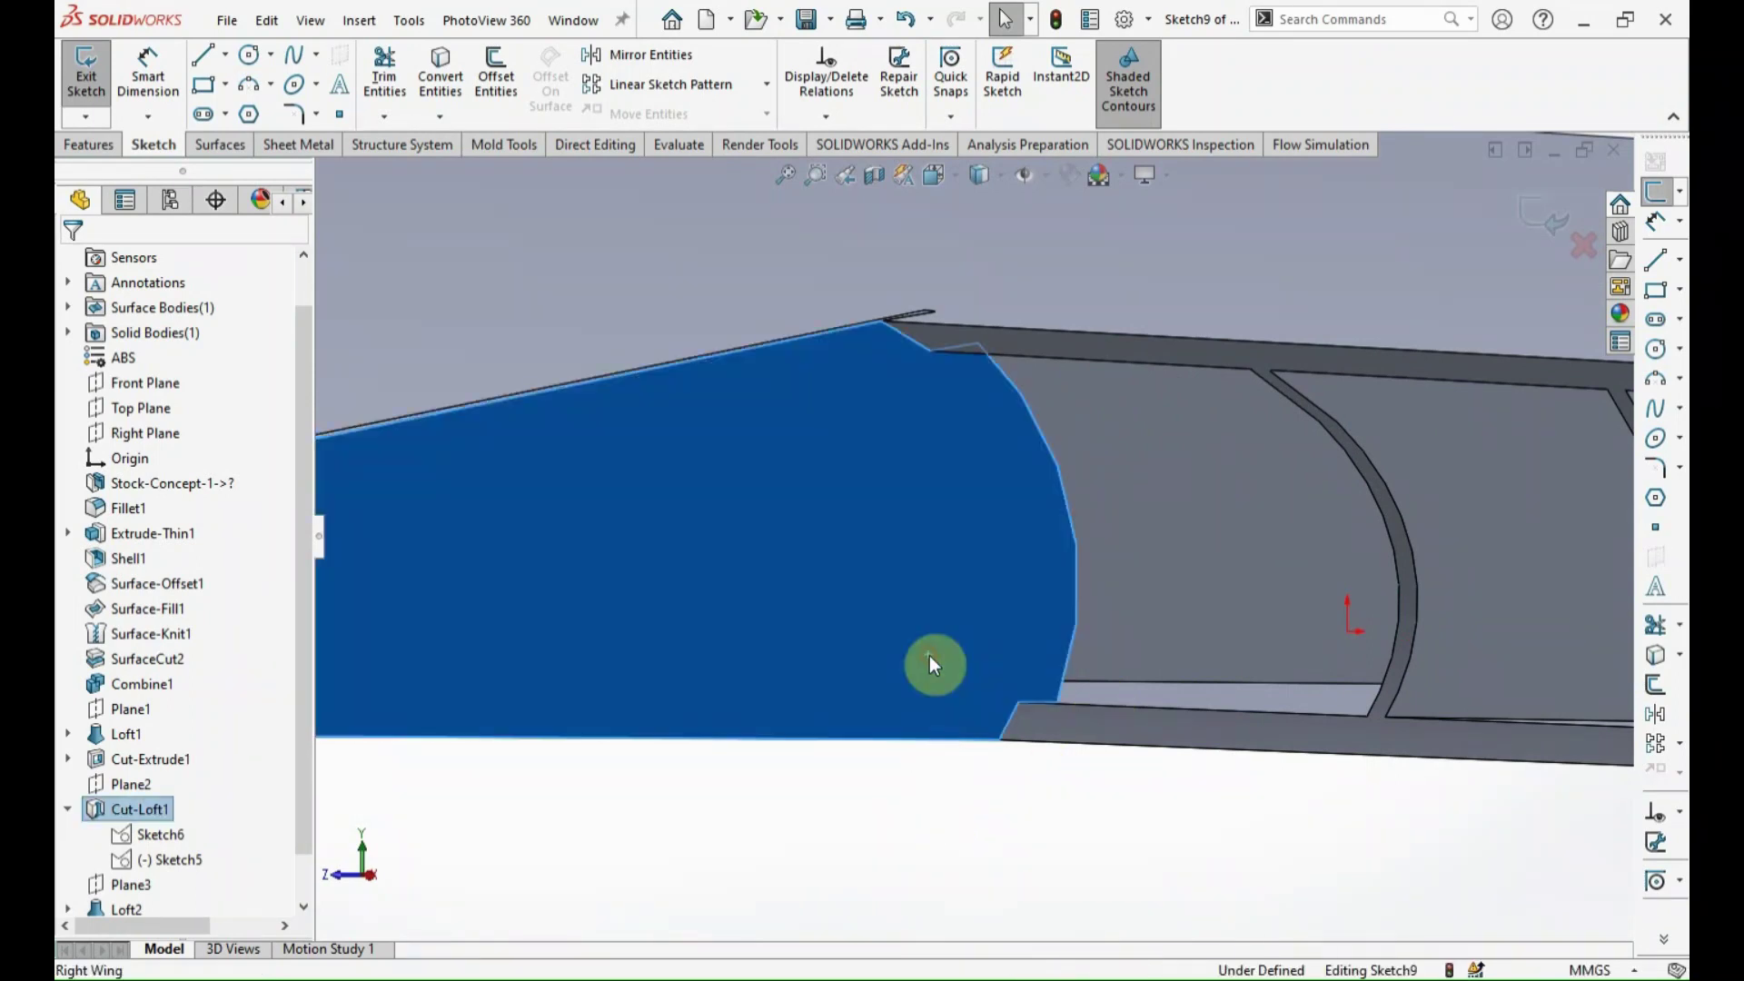
left_click(1655, 378)
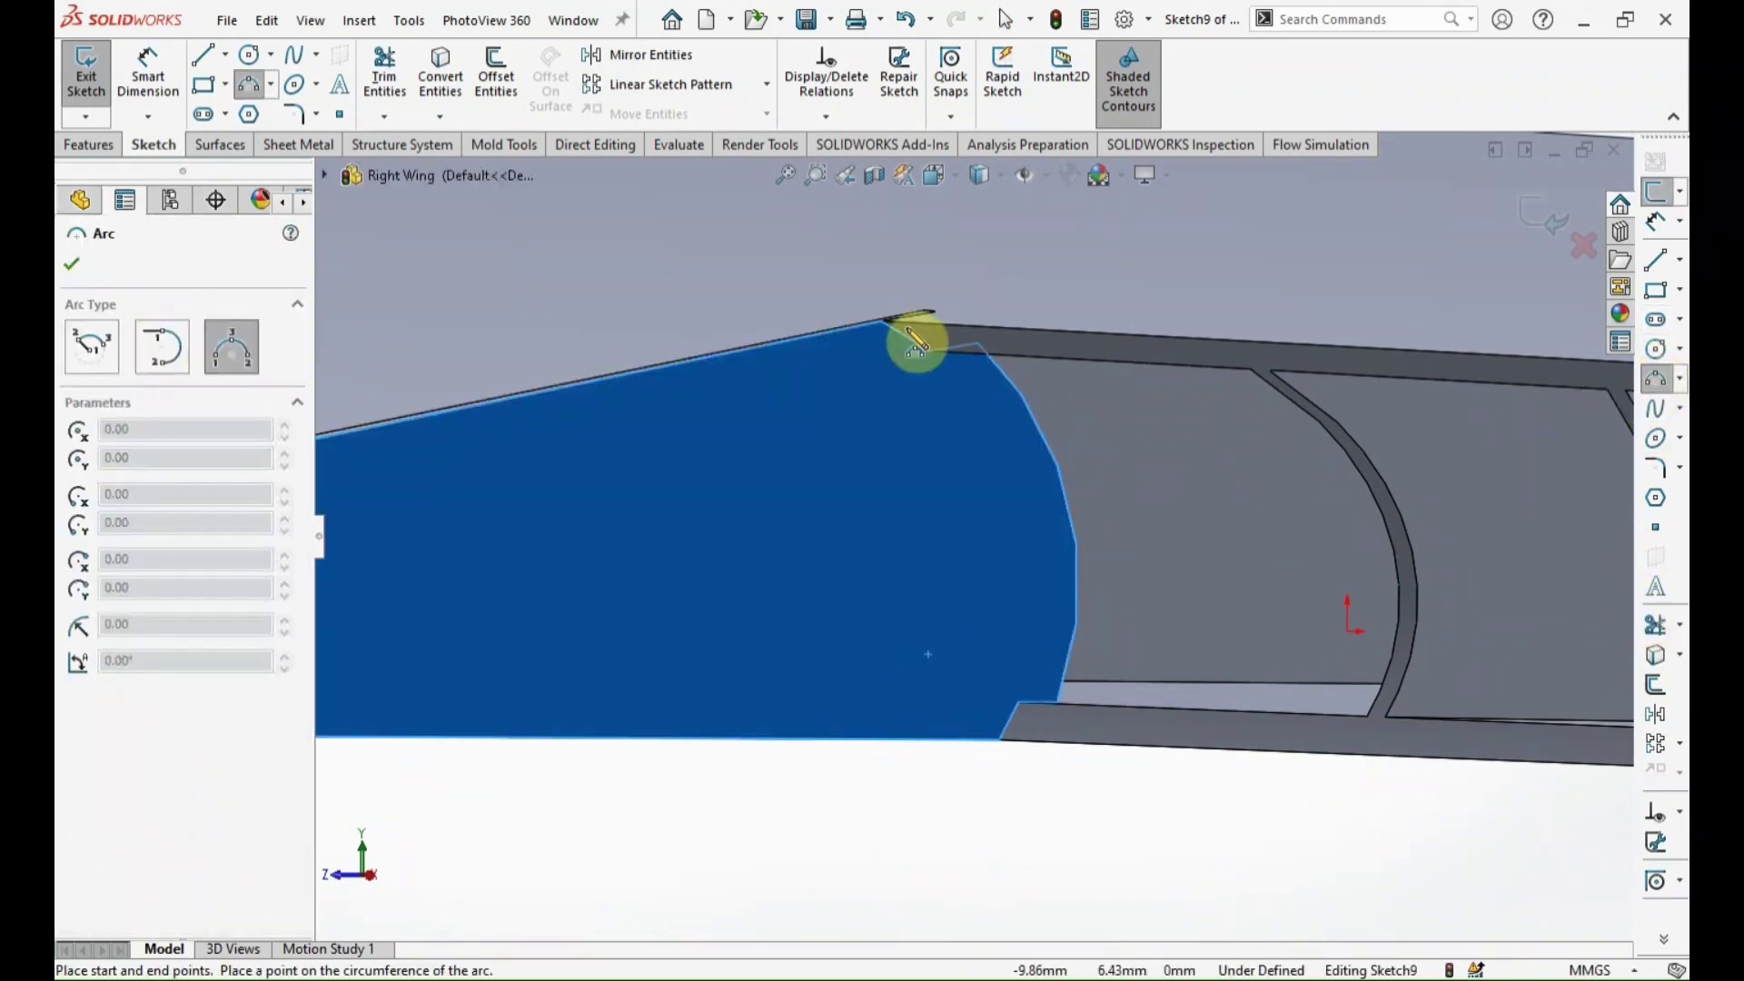
left_click(880, 324)
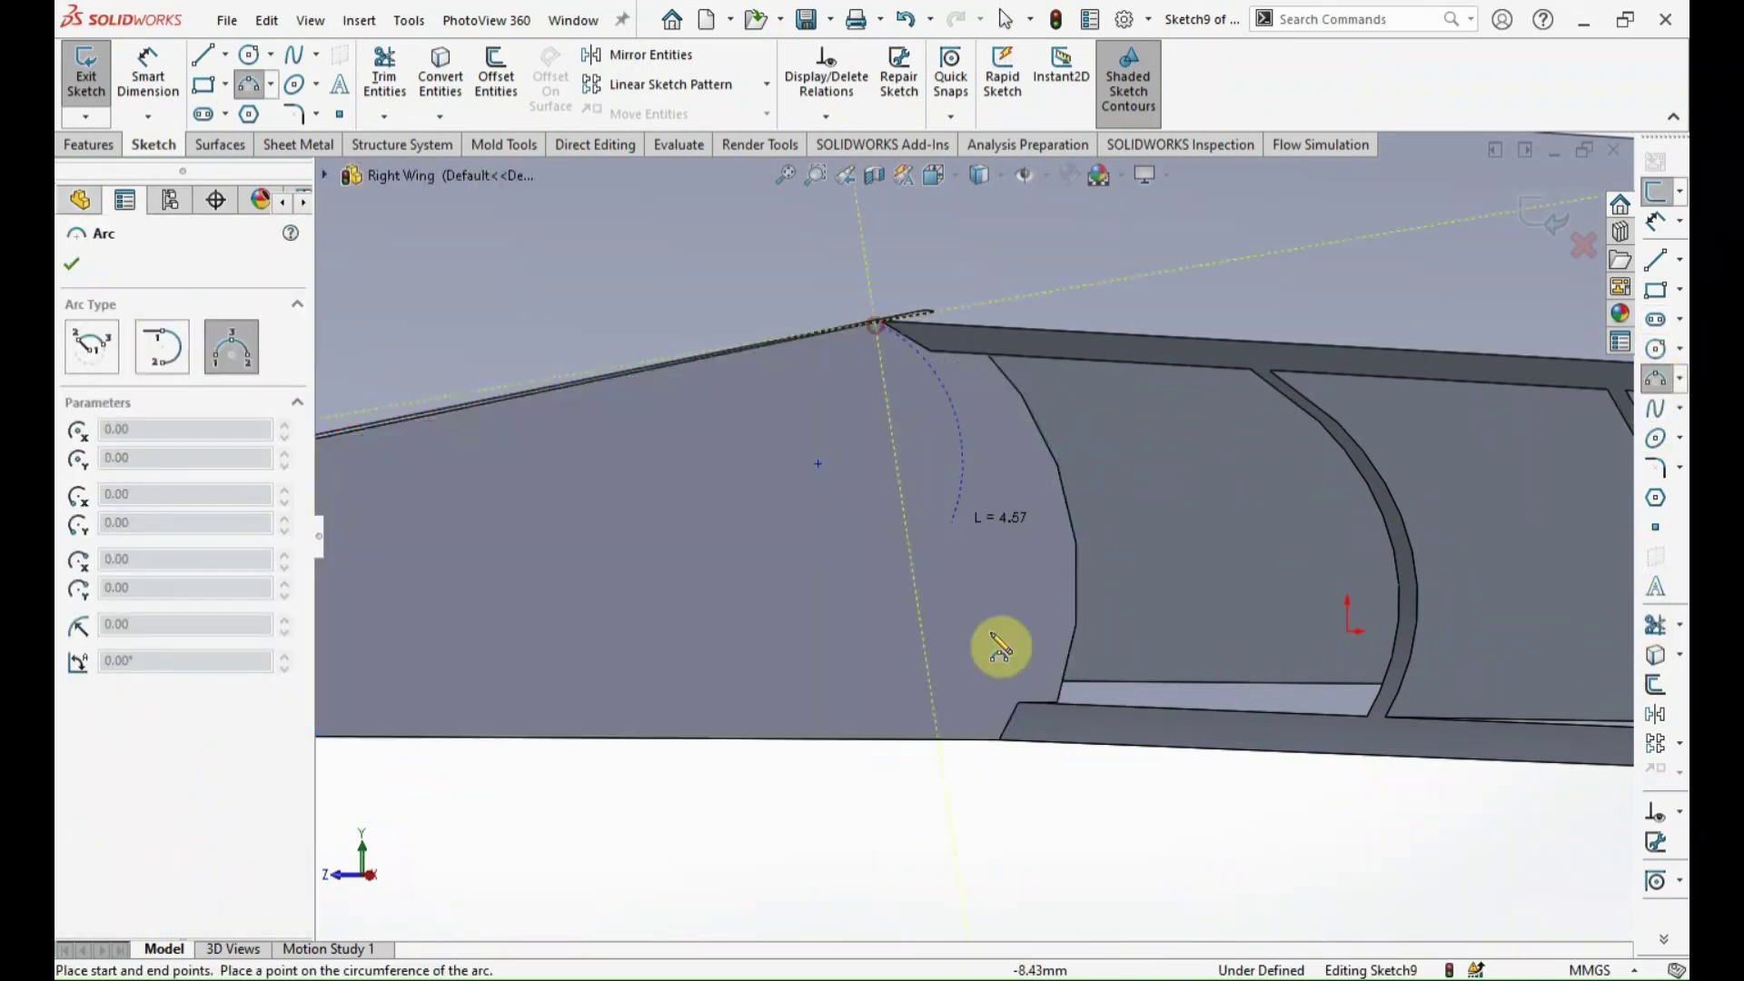
left_click(976, 738)
left_click(1035, 626)
key("Escape")
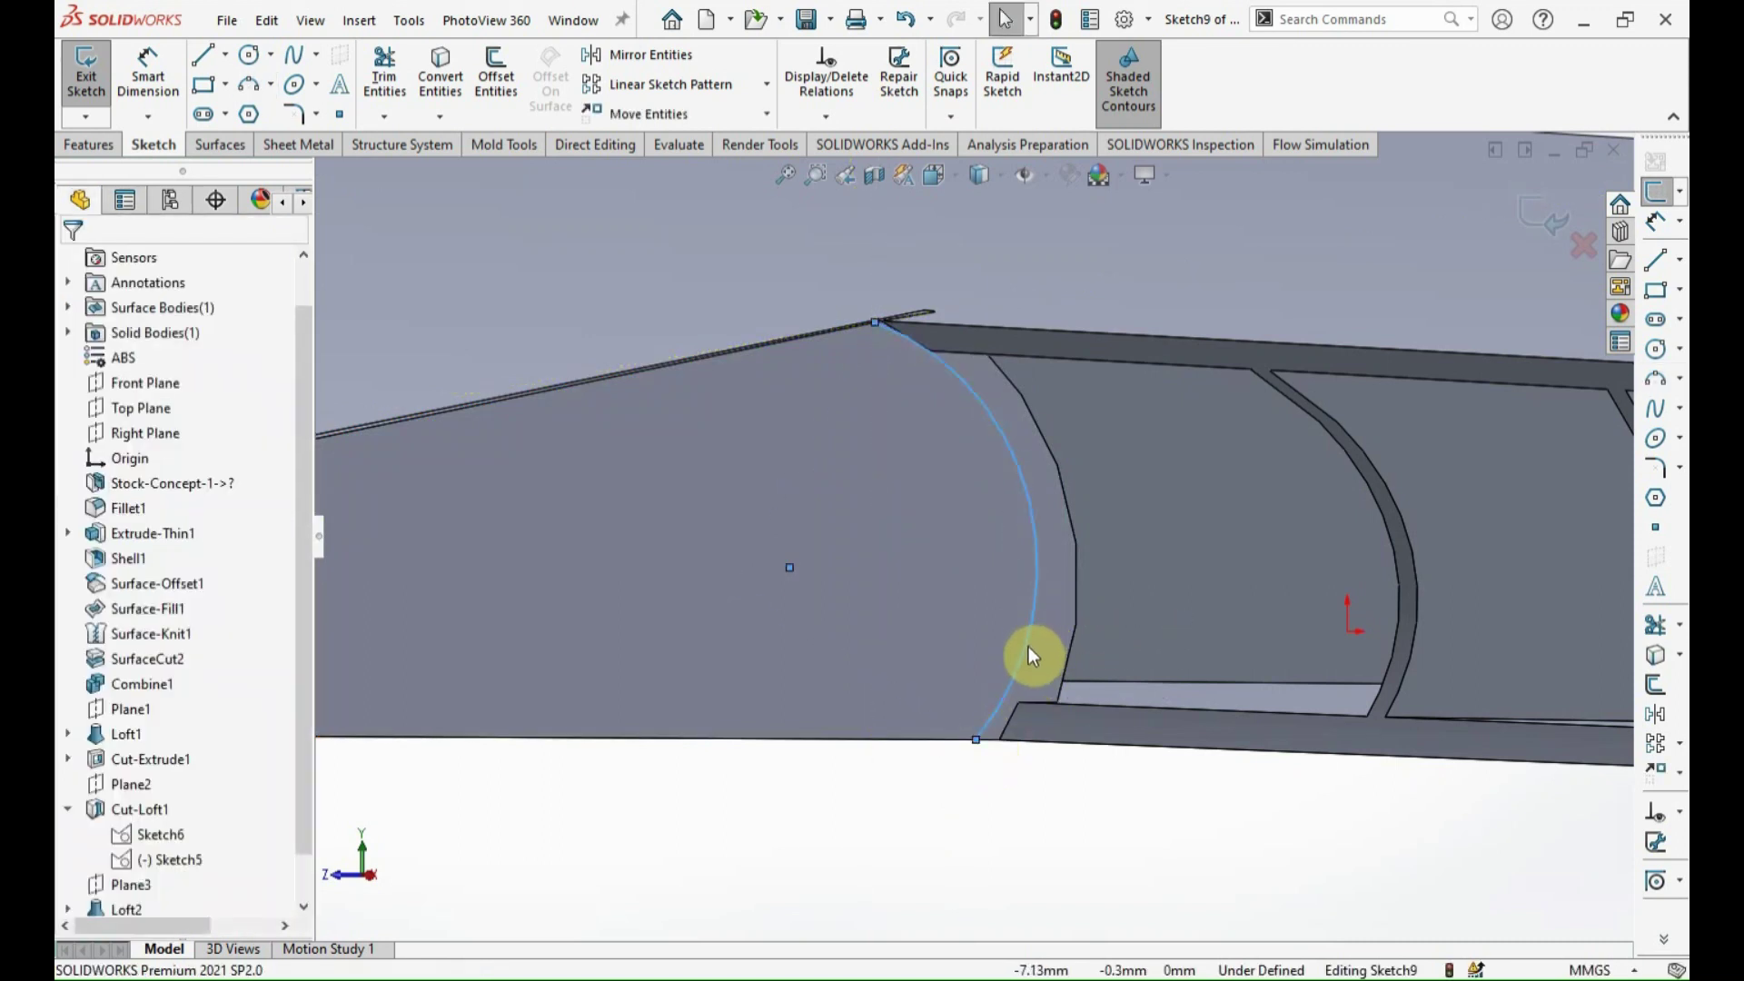
Make the arc equal in radius to the curved wing edge.
scroll(763, 412, "down", 3)
left_click(754, 412)
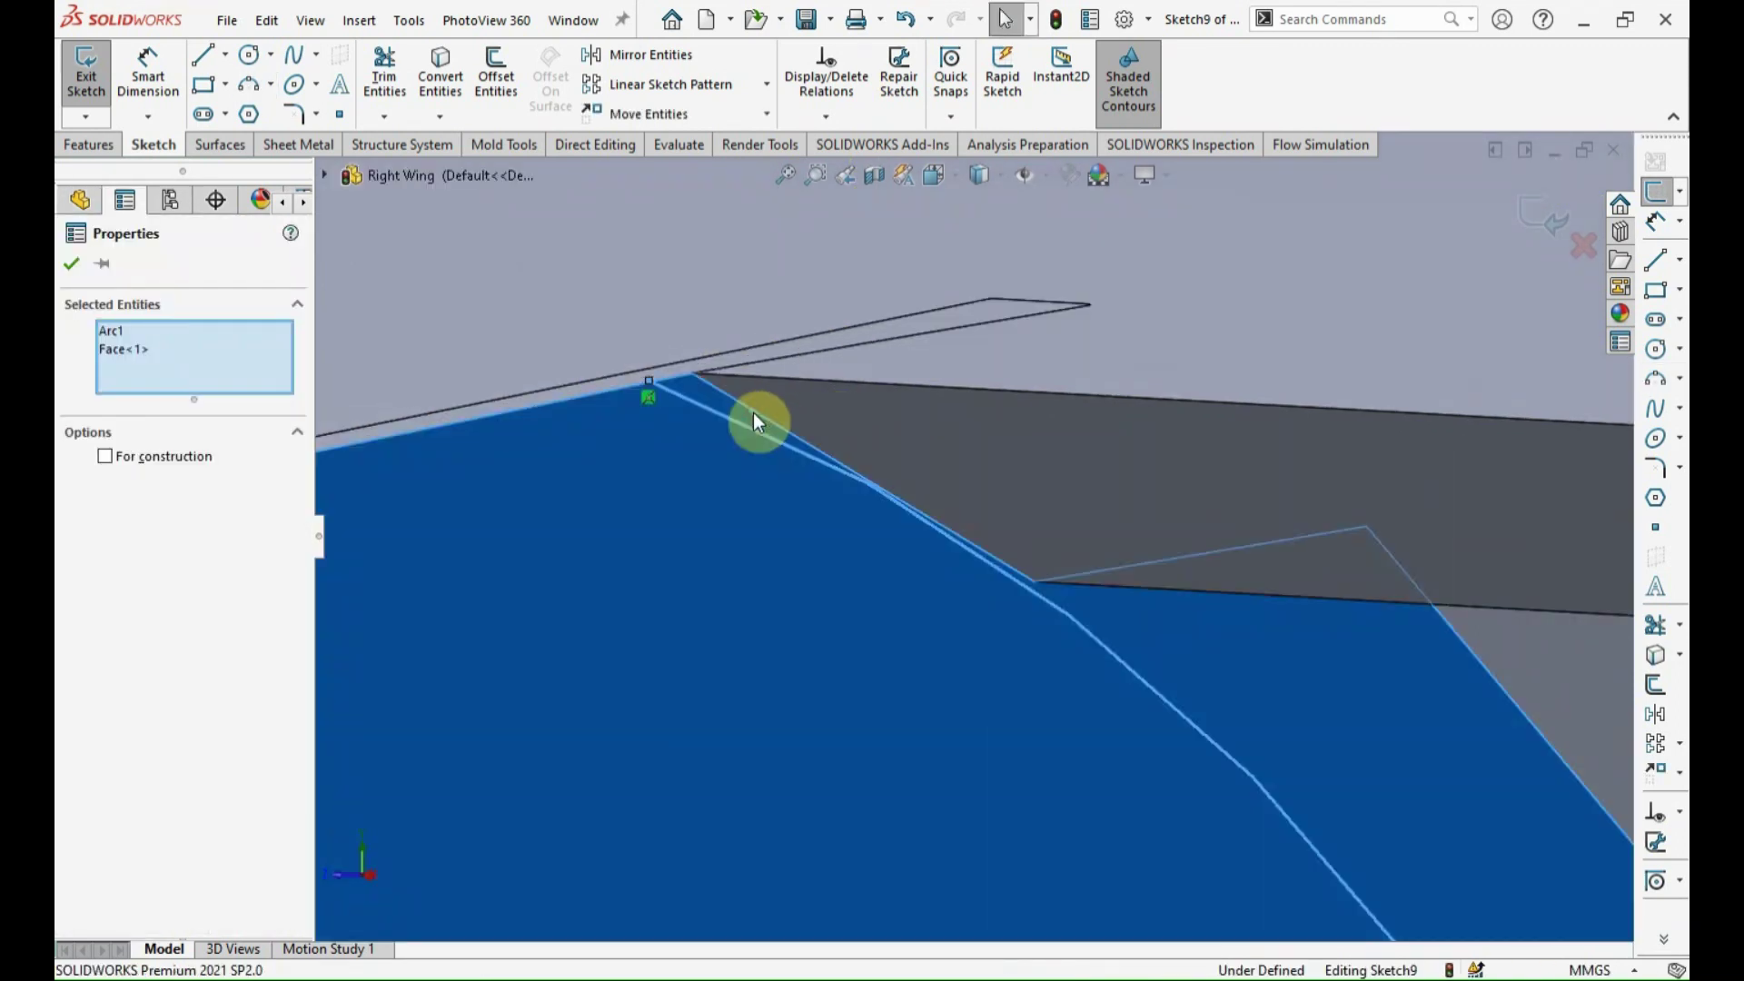
left_click(754, 418)
left_click(766, 413)
middle_click_drag(765, 413, 694, 433)
left_click(679, 421, "ctrl")
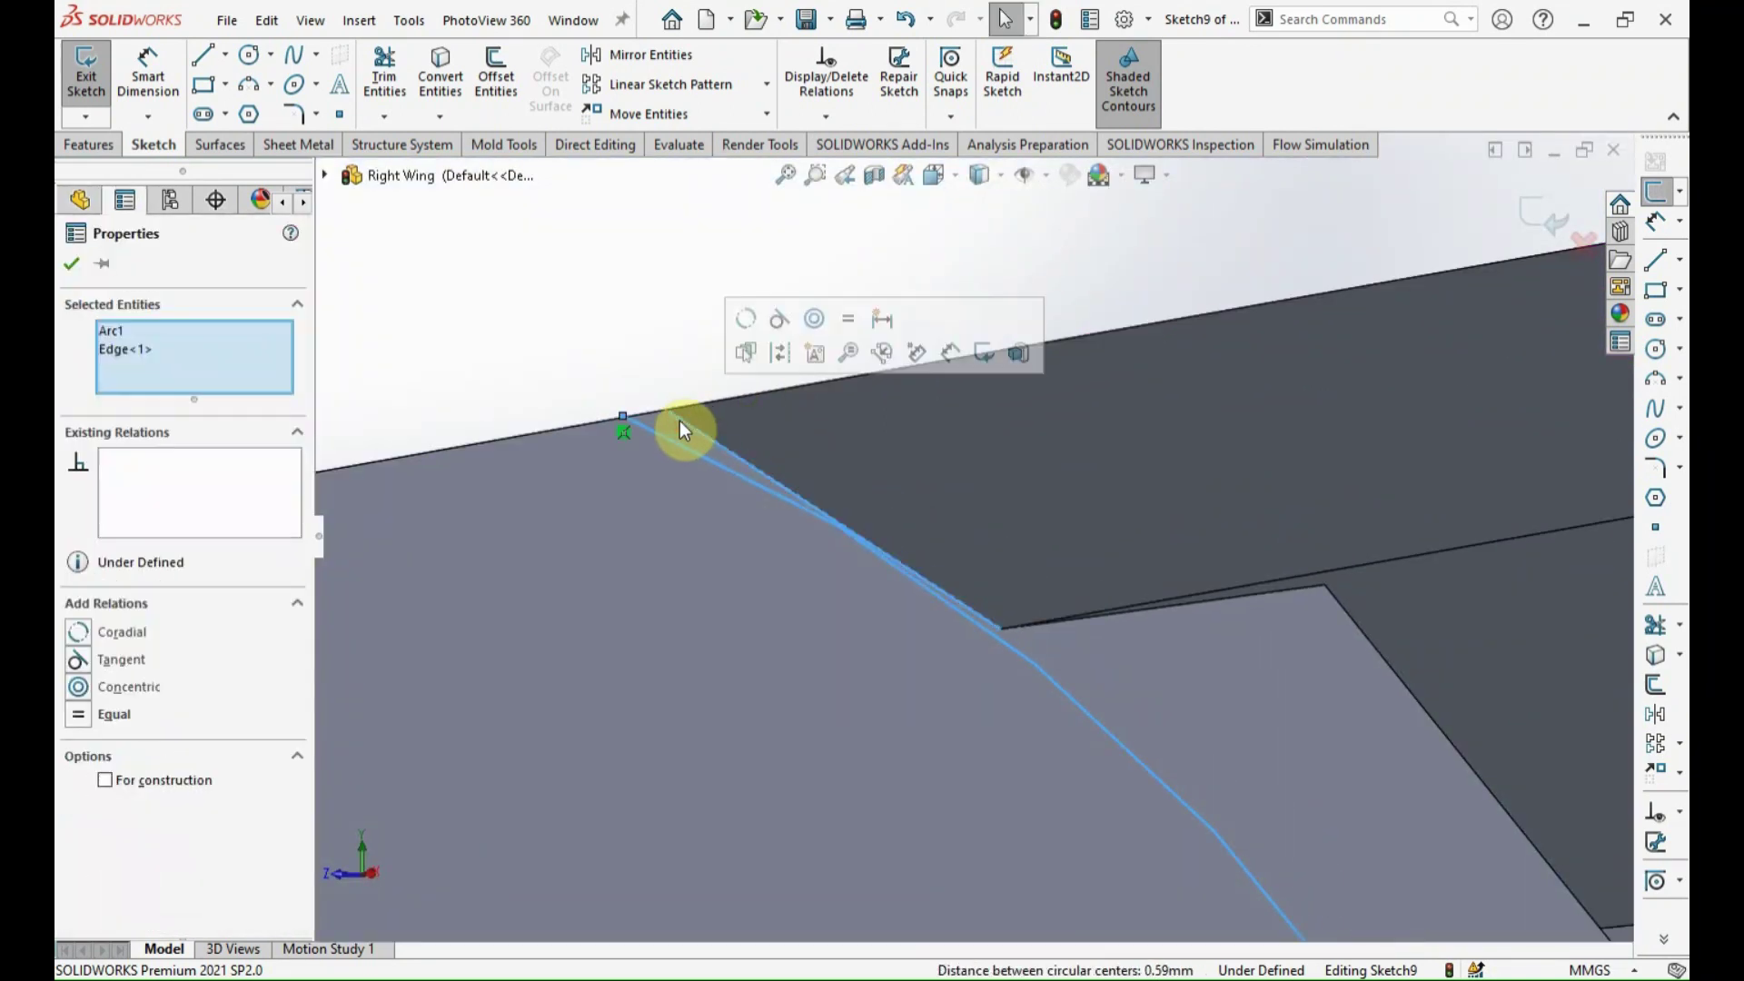
left_click(848, 324)
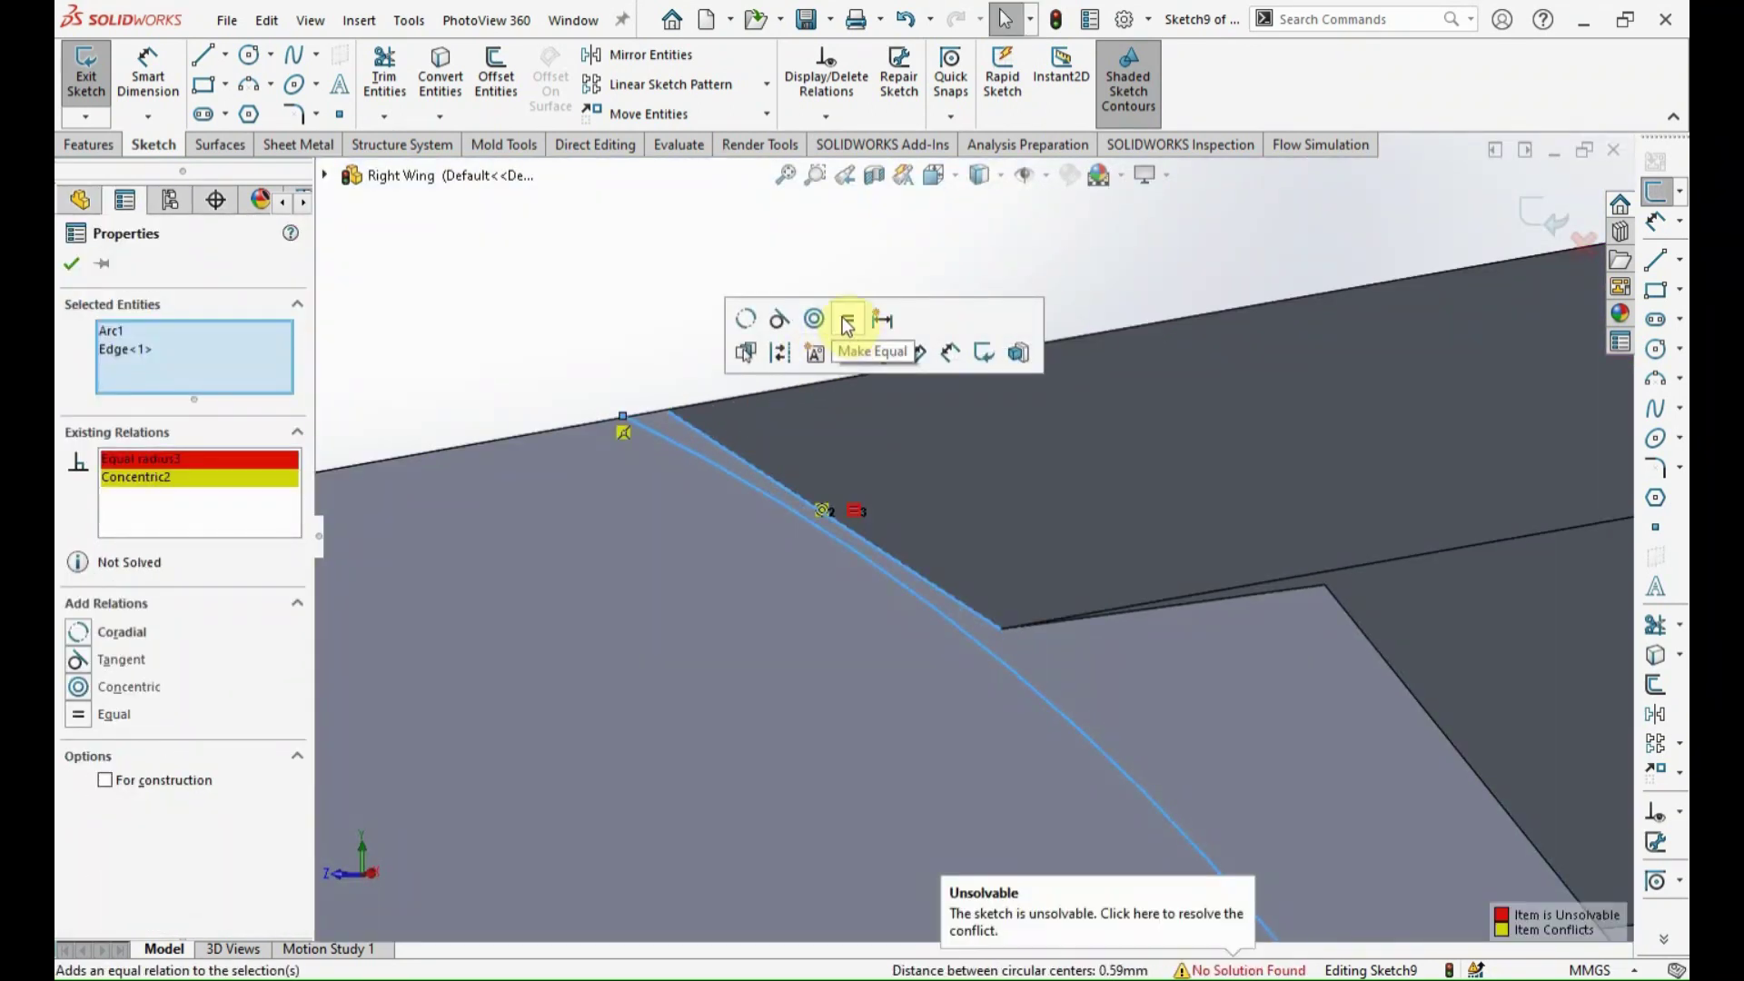
Delete all of the arc's conflicting relations.
right_click(235, 505)
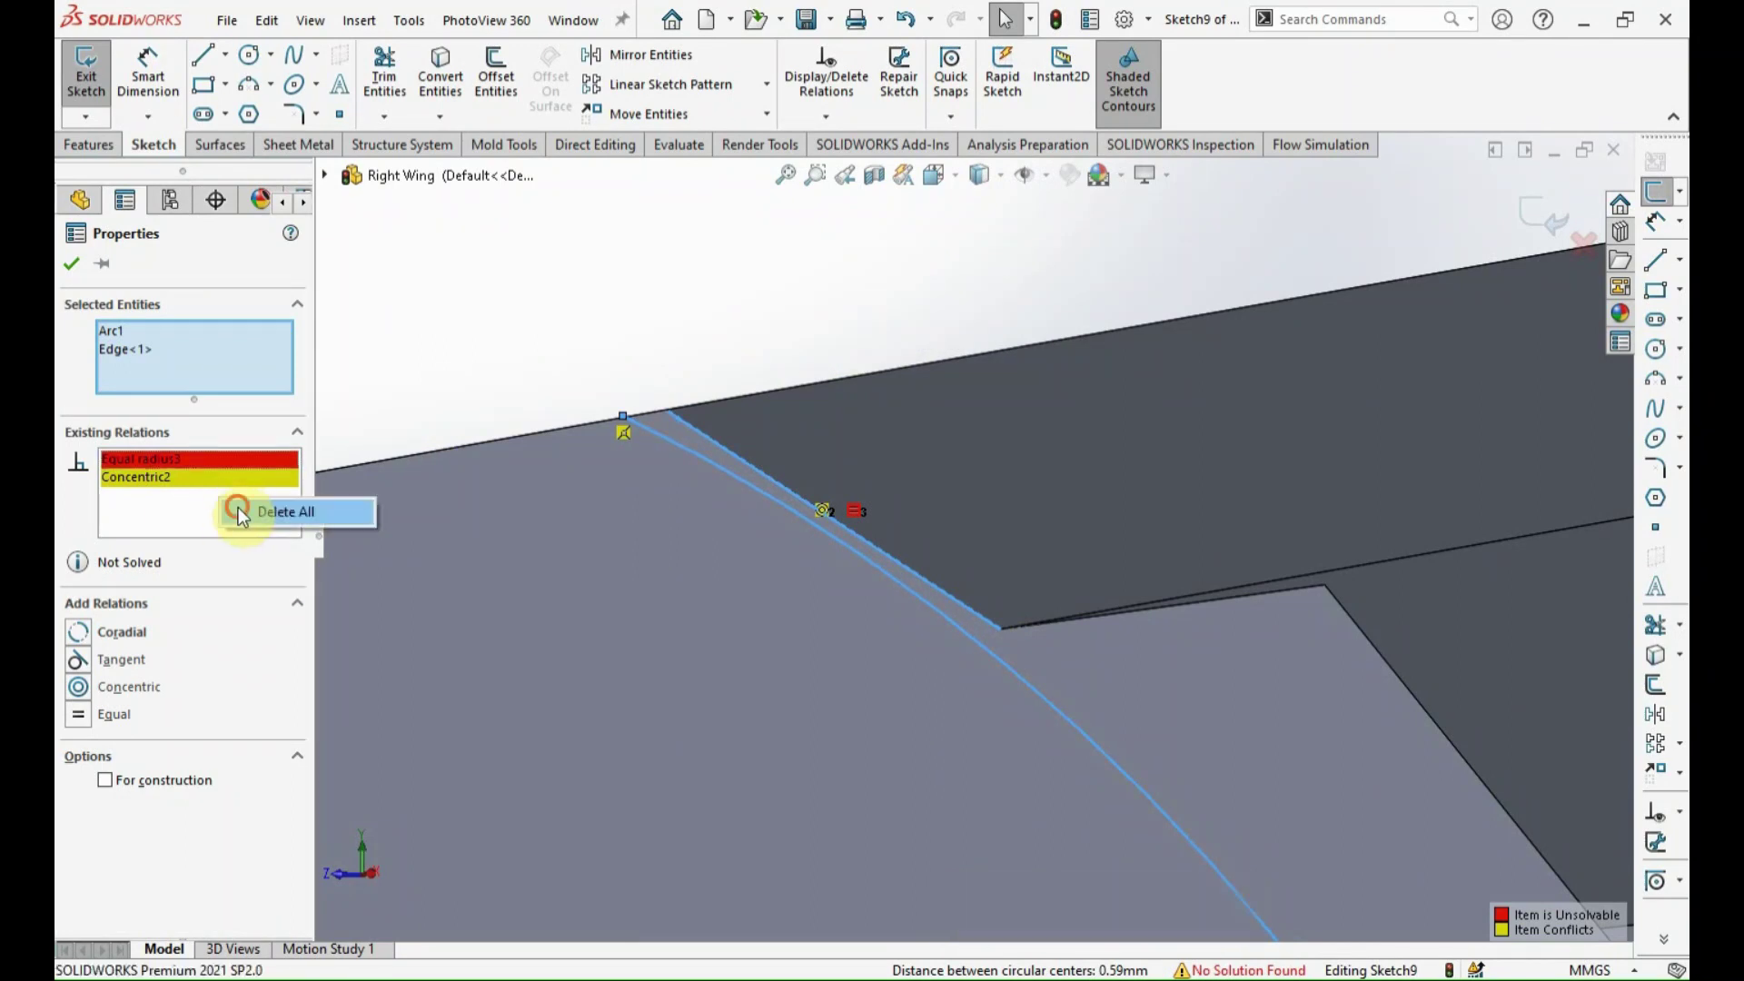
left_click(242, 513)
left_click(672, 378)
Snap the arc's upper endpoint onto the top edge and lower endpoint onto the bottom corner.
left_click(624, 416)
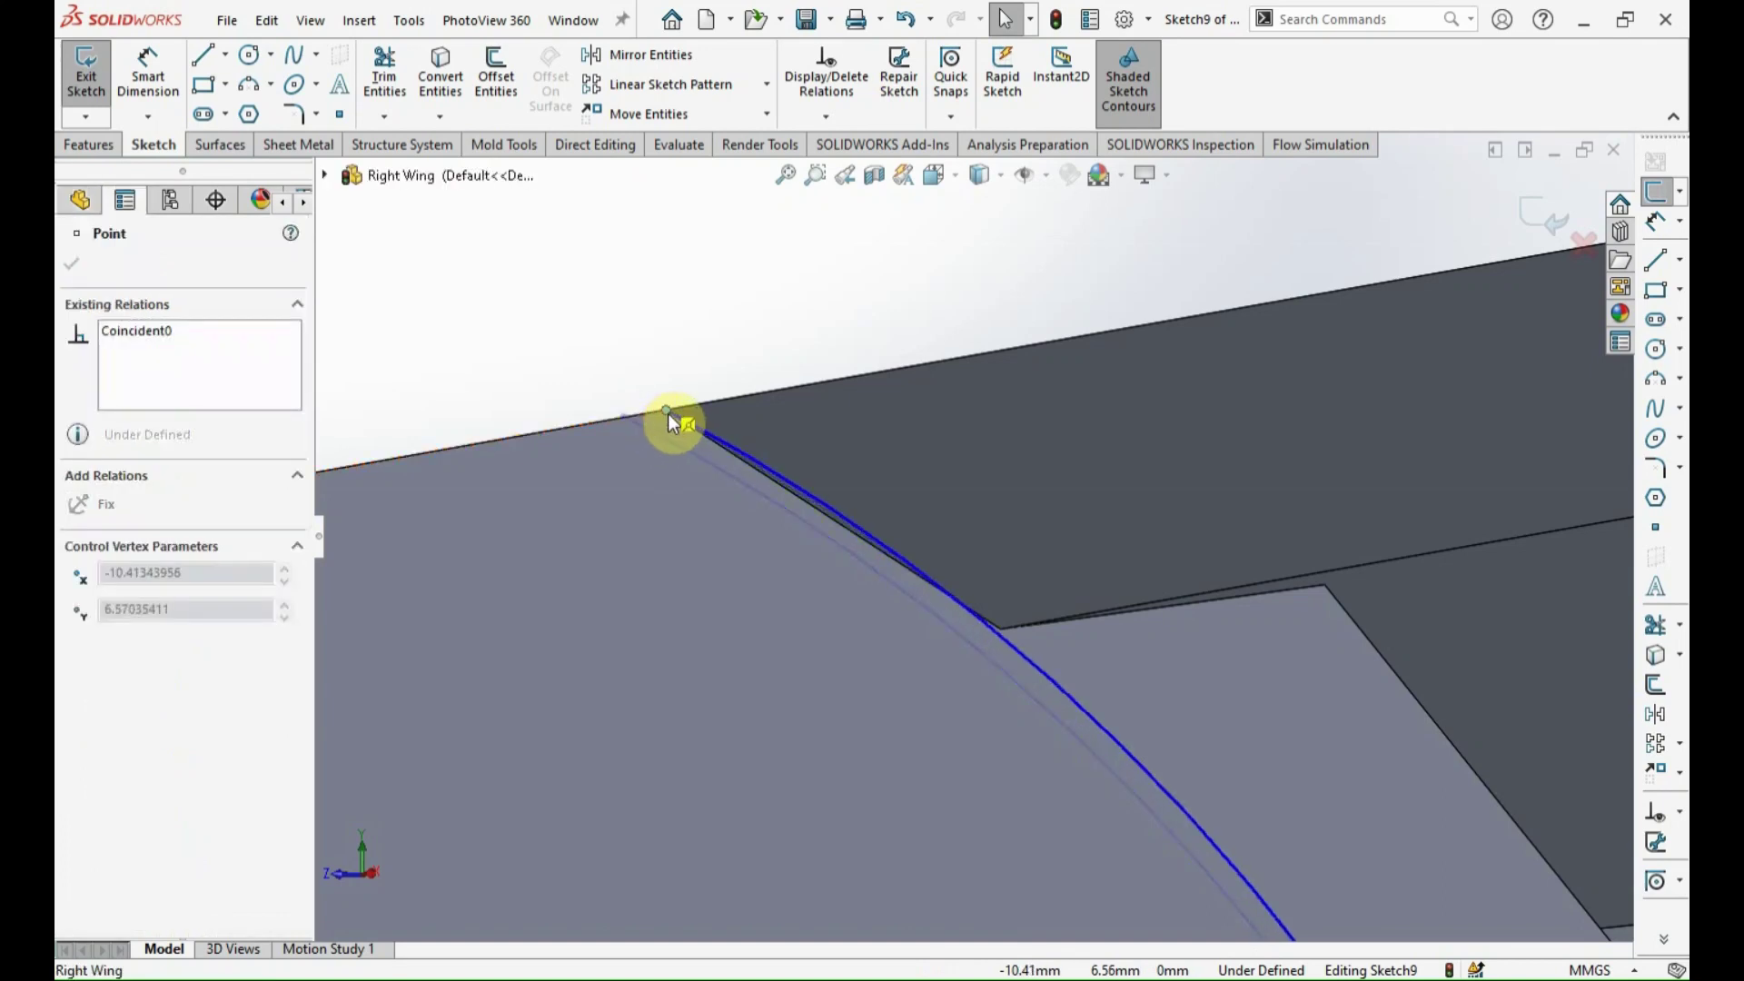
left_click_drag(674, 414, 669, 400)
left_click(635, 350)
scroll(906, 592, "up", 3)
scroll(1057, 727, "down", 3)
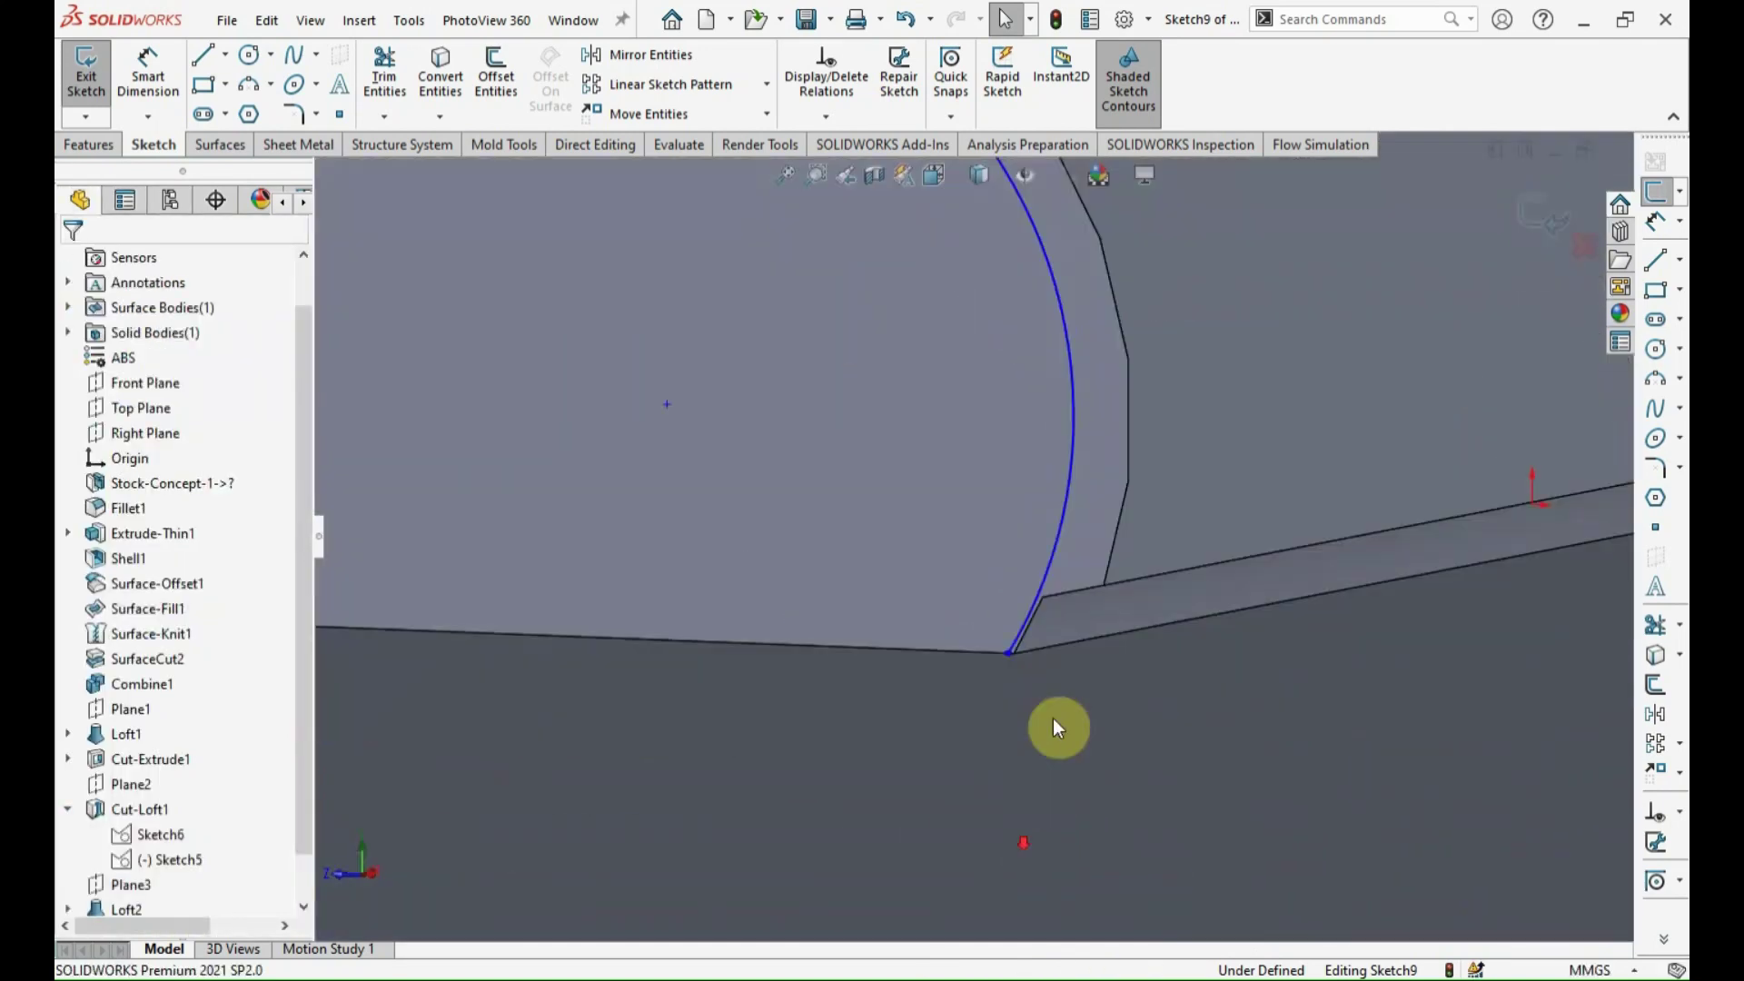
scroll(1008, 649, "down", 2)
left_click(1019, 618)
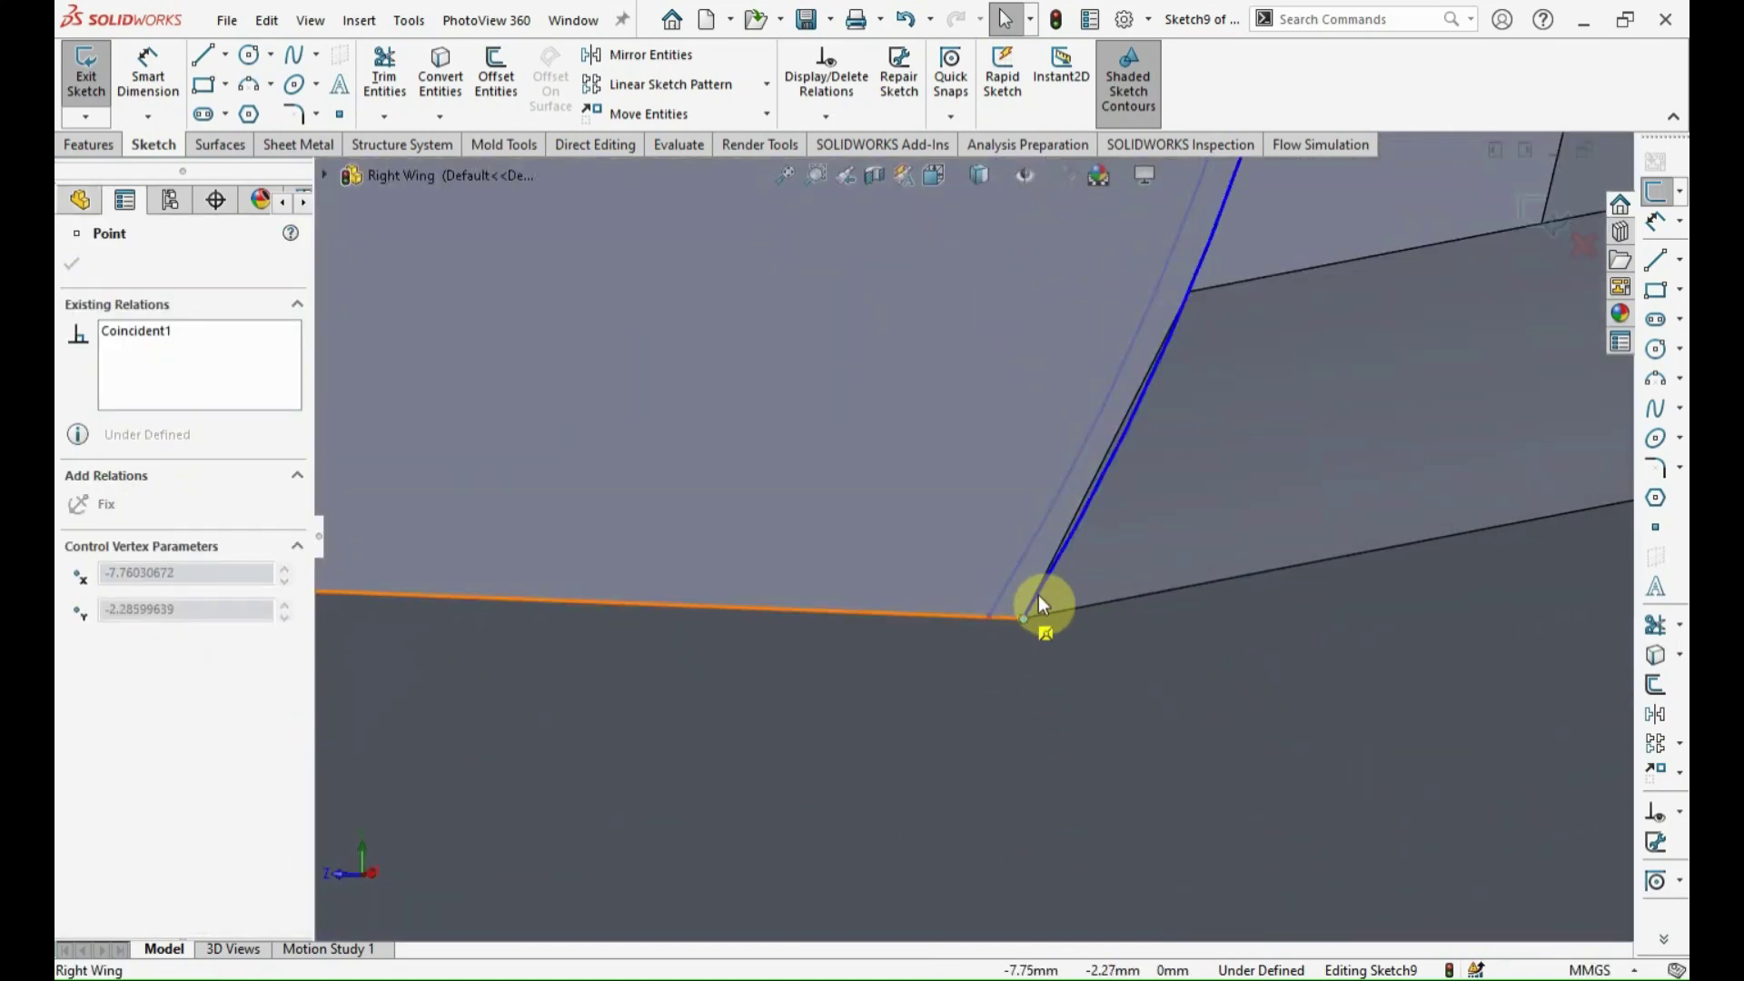
left_click_drag(1022, 623, 1037, 629)
scroll(1009, 740, "up", 3)
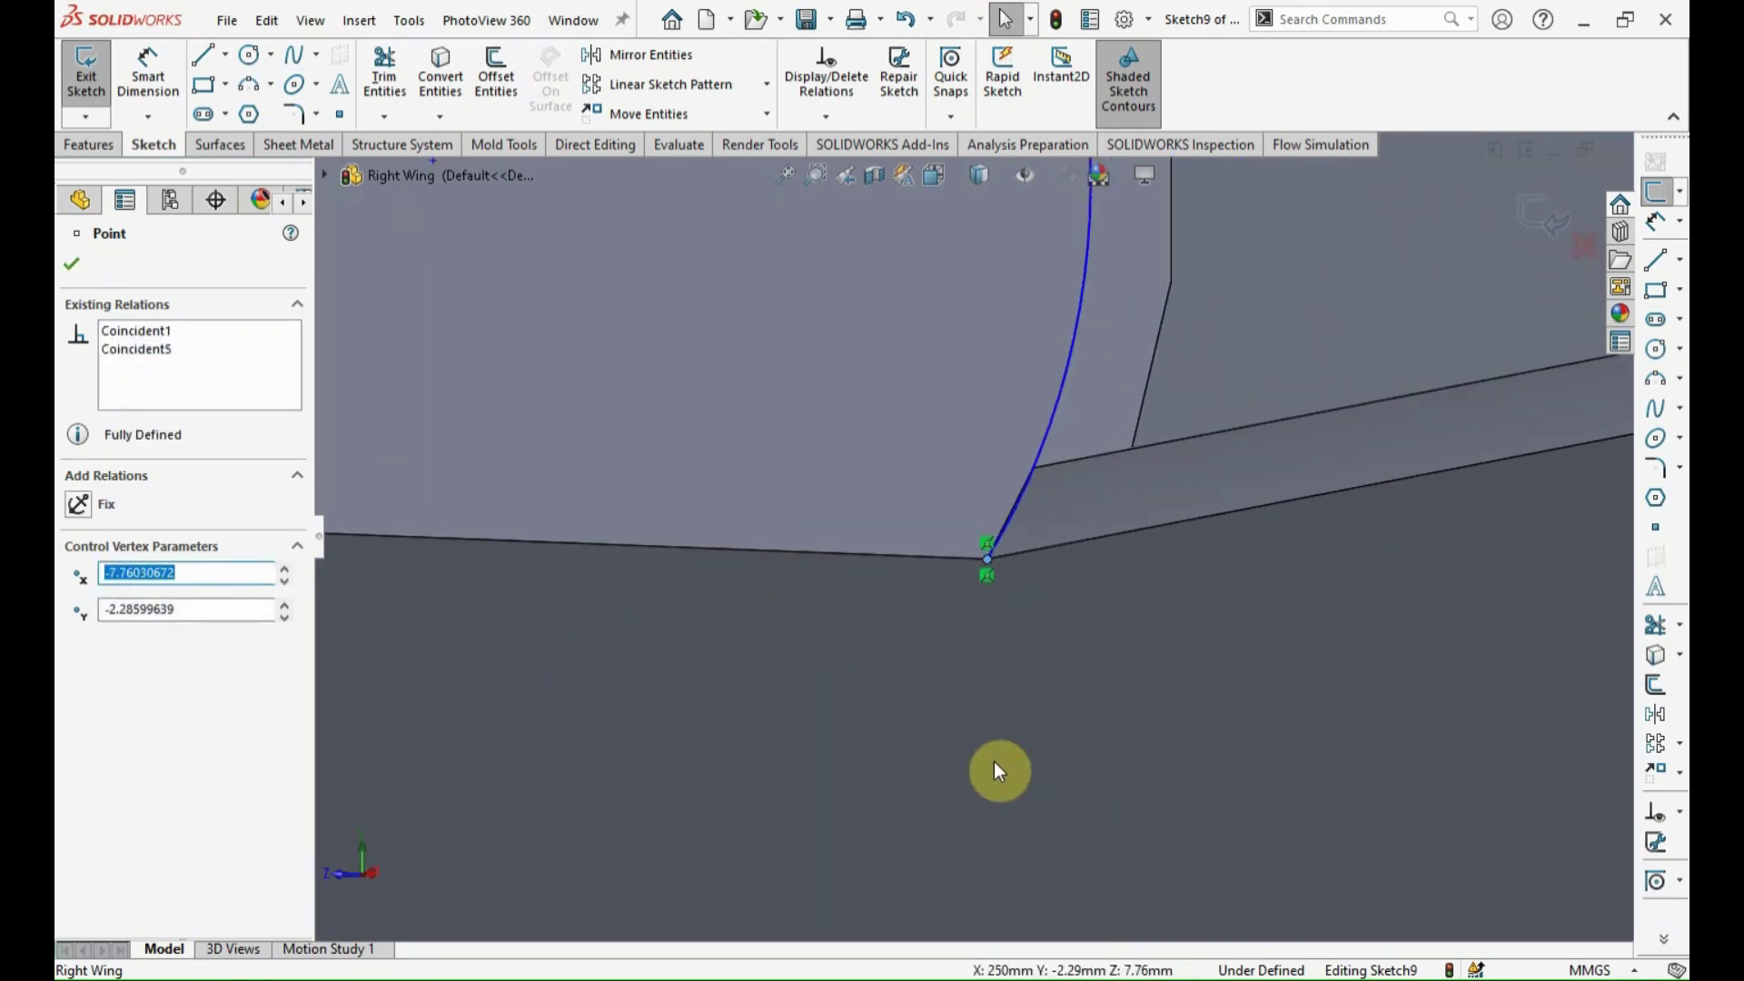
scroll(972, 618, "up", 2)
key("Escape")
scroll(1006, 499, "down", 1)
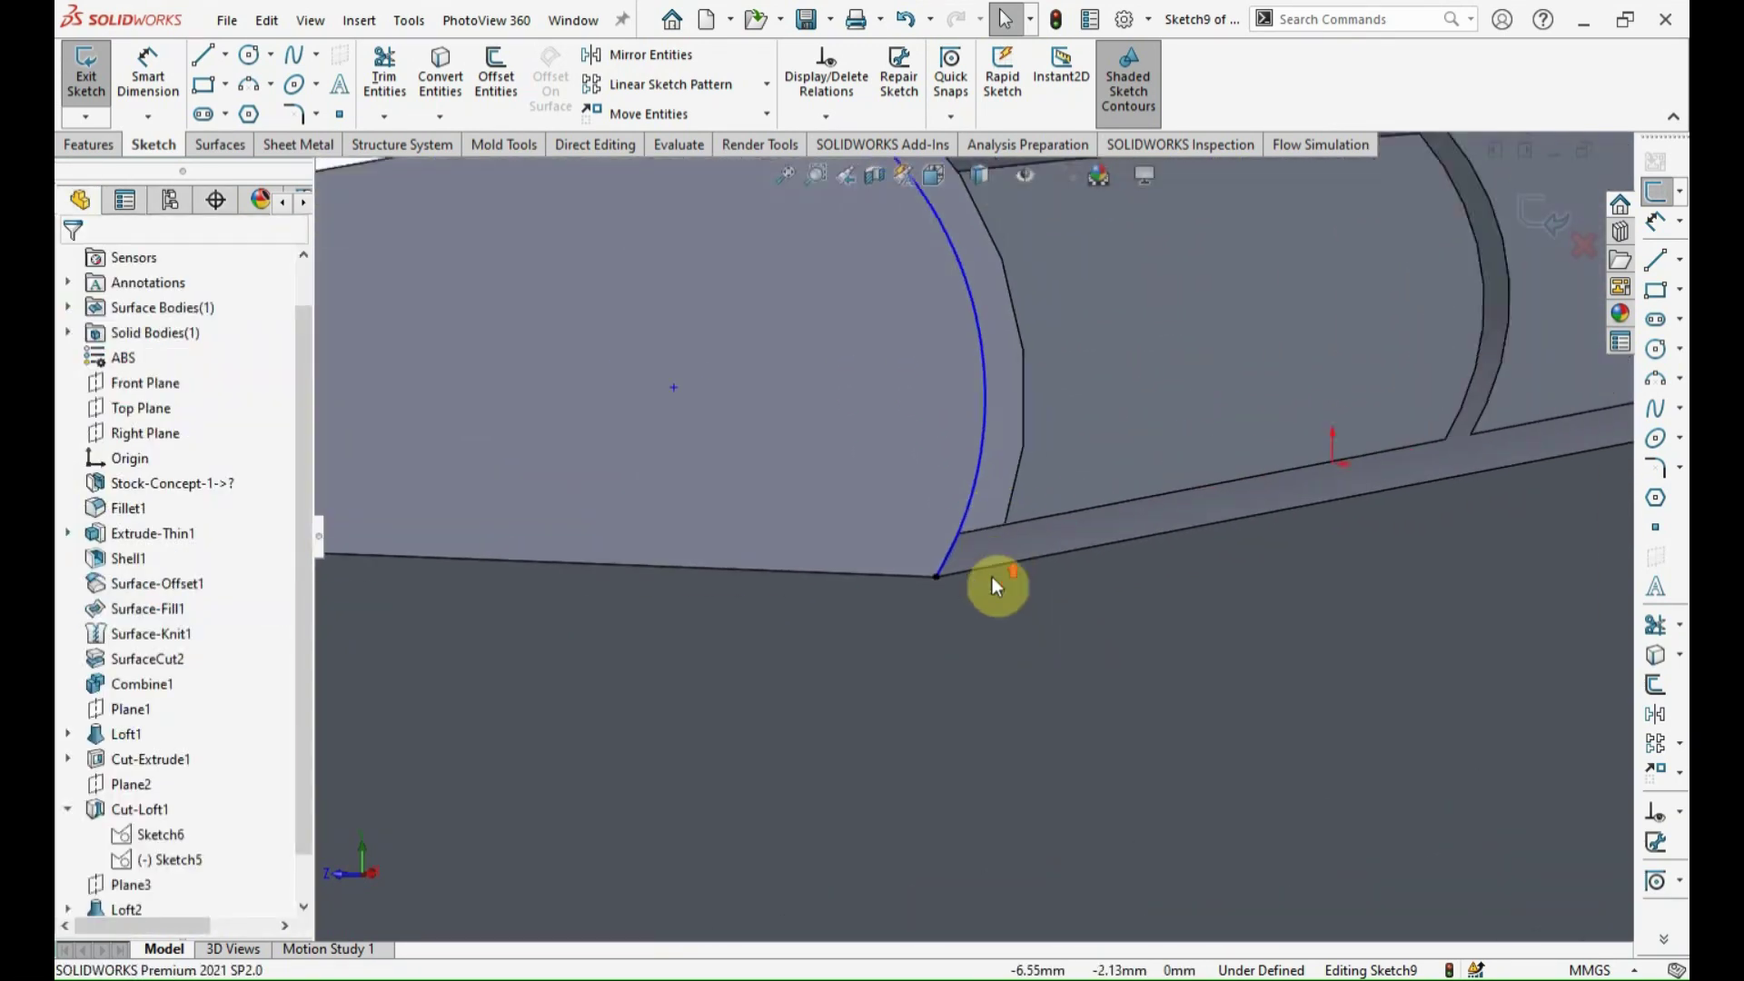
scroll(992, 575, "down", 2)
scroll(918, 410, "down", 1)
Make the arc equal in radius to the curved wing edge, dropping the concentric relation.
left_click(919, 414)
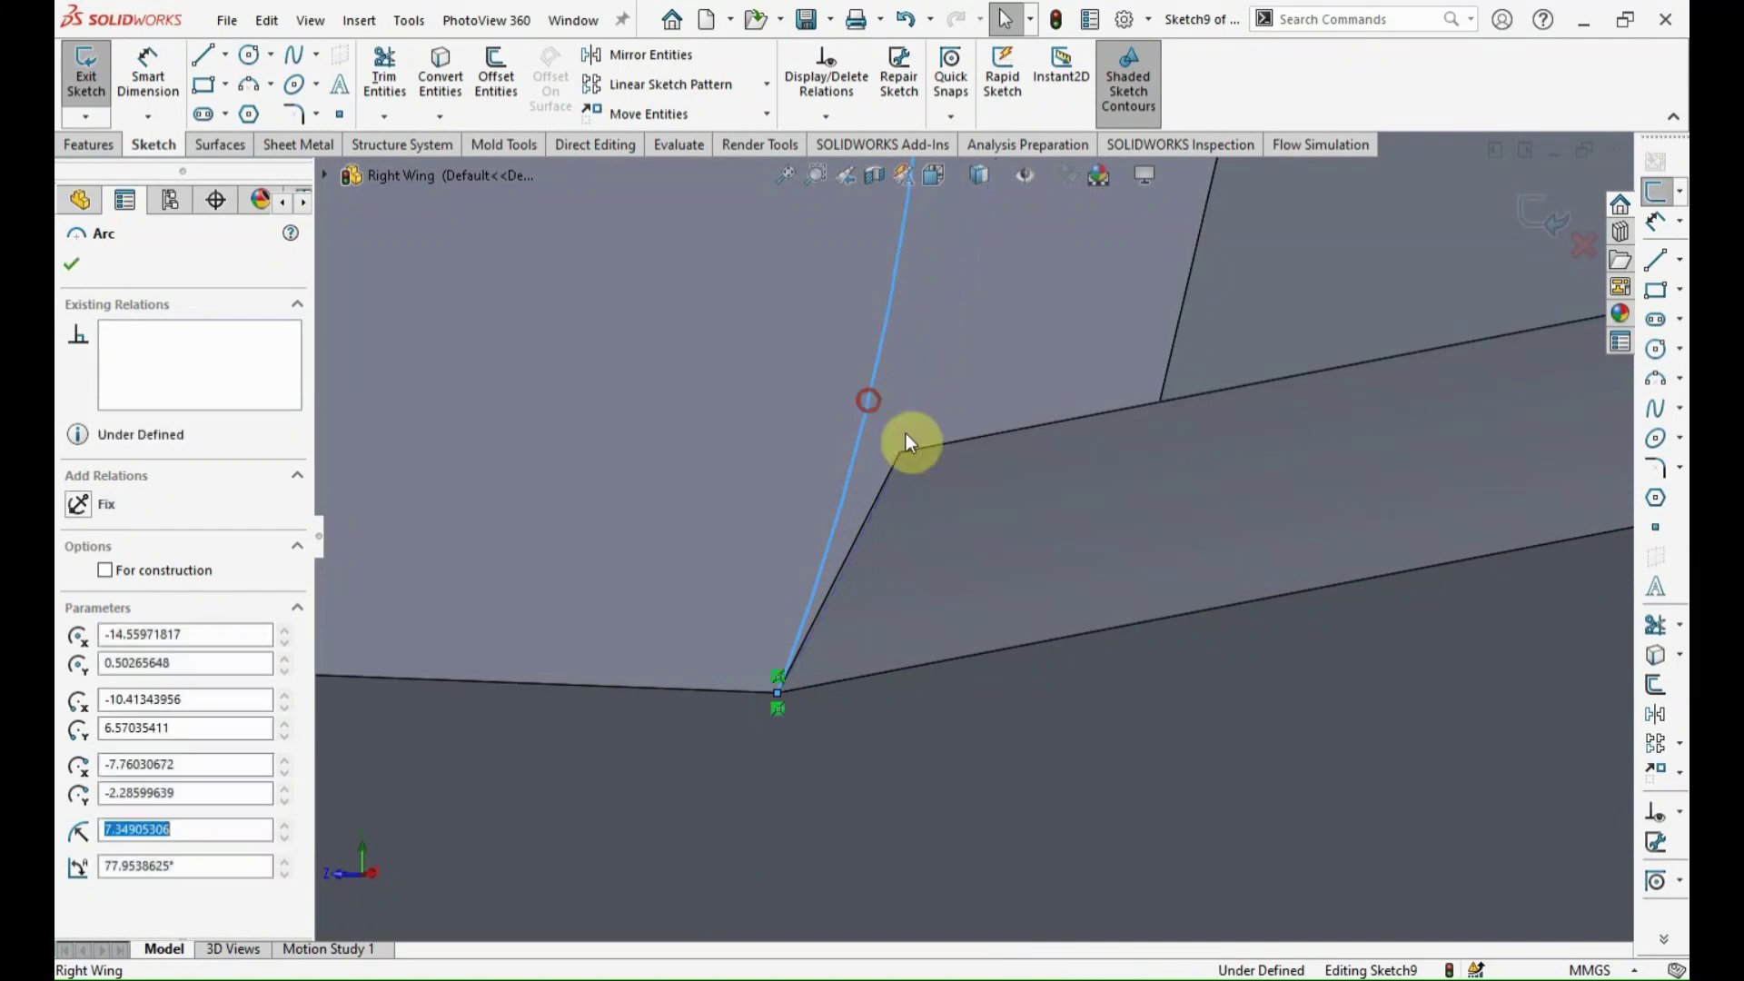
left_click(892, 465, "ctrl")
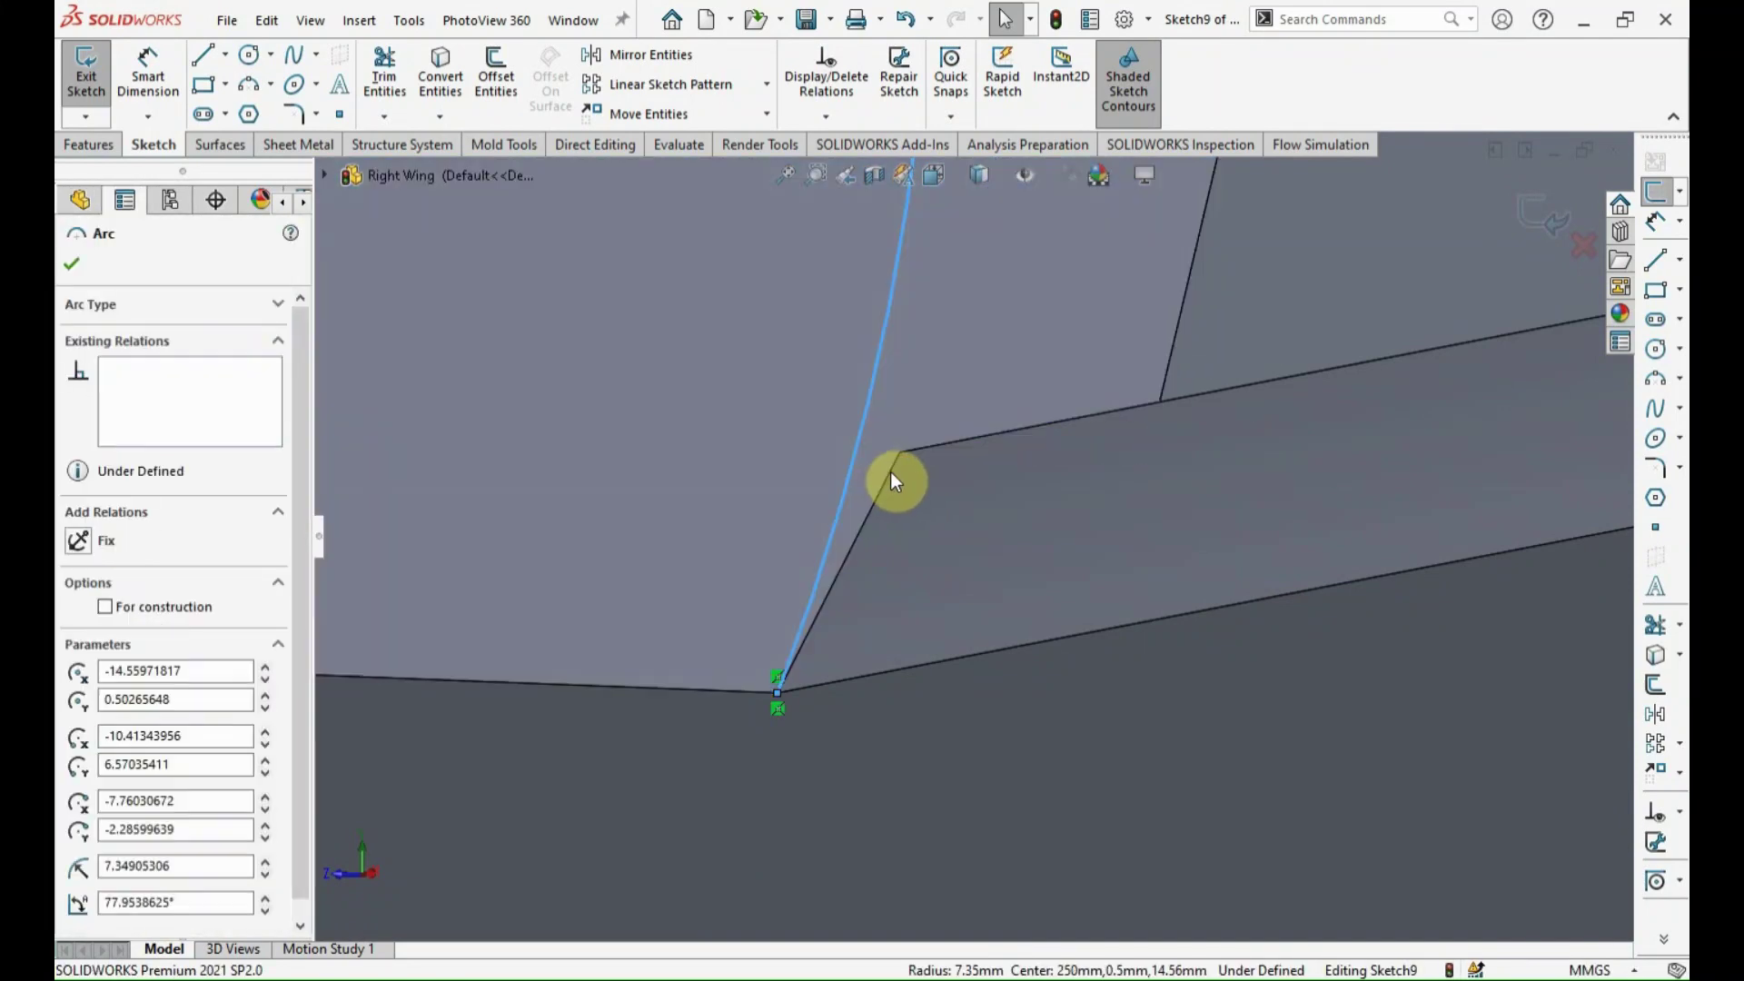
left_click(890, 472, "ctrl")
left_click(1034, 372)
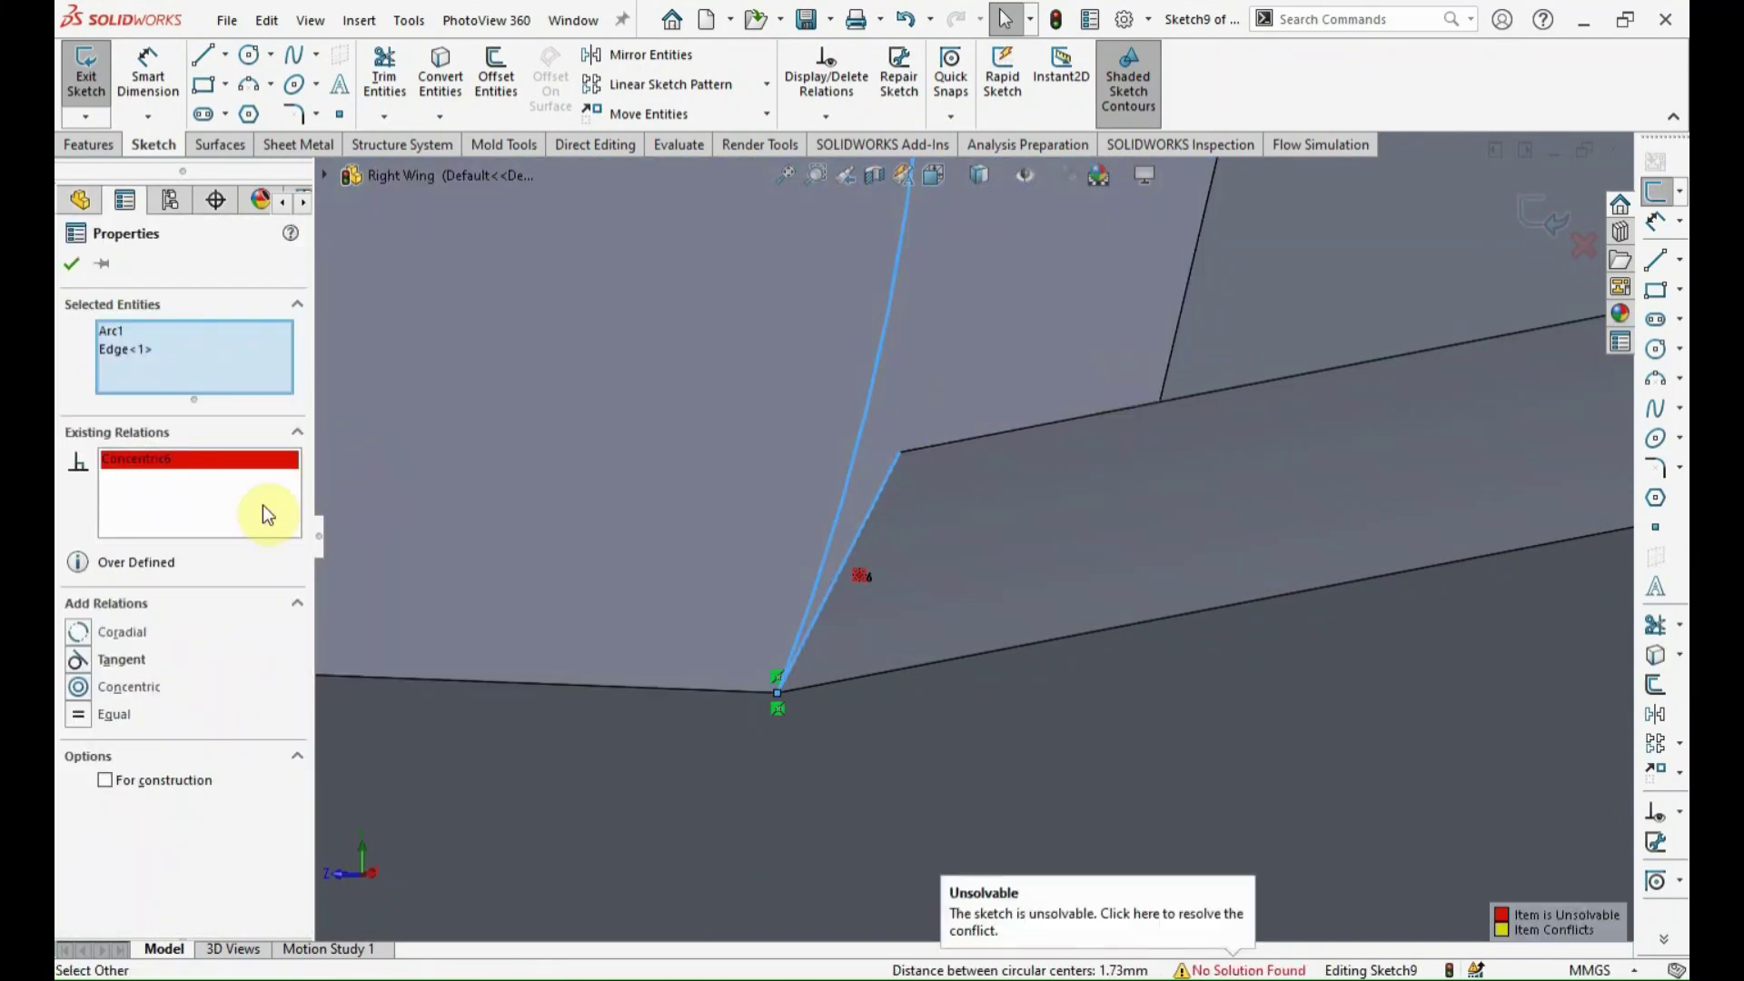
right_click(196, 468)
left_click(264, 482)
left_click(80, 714)
left_click(71, 263)
scroll(694, 521, "up", 3)
scroll(695, 525, "up", 2)
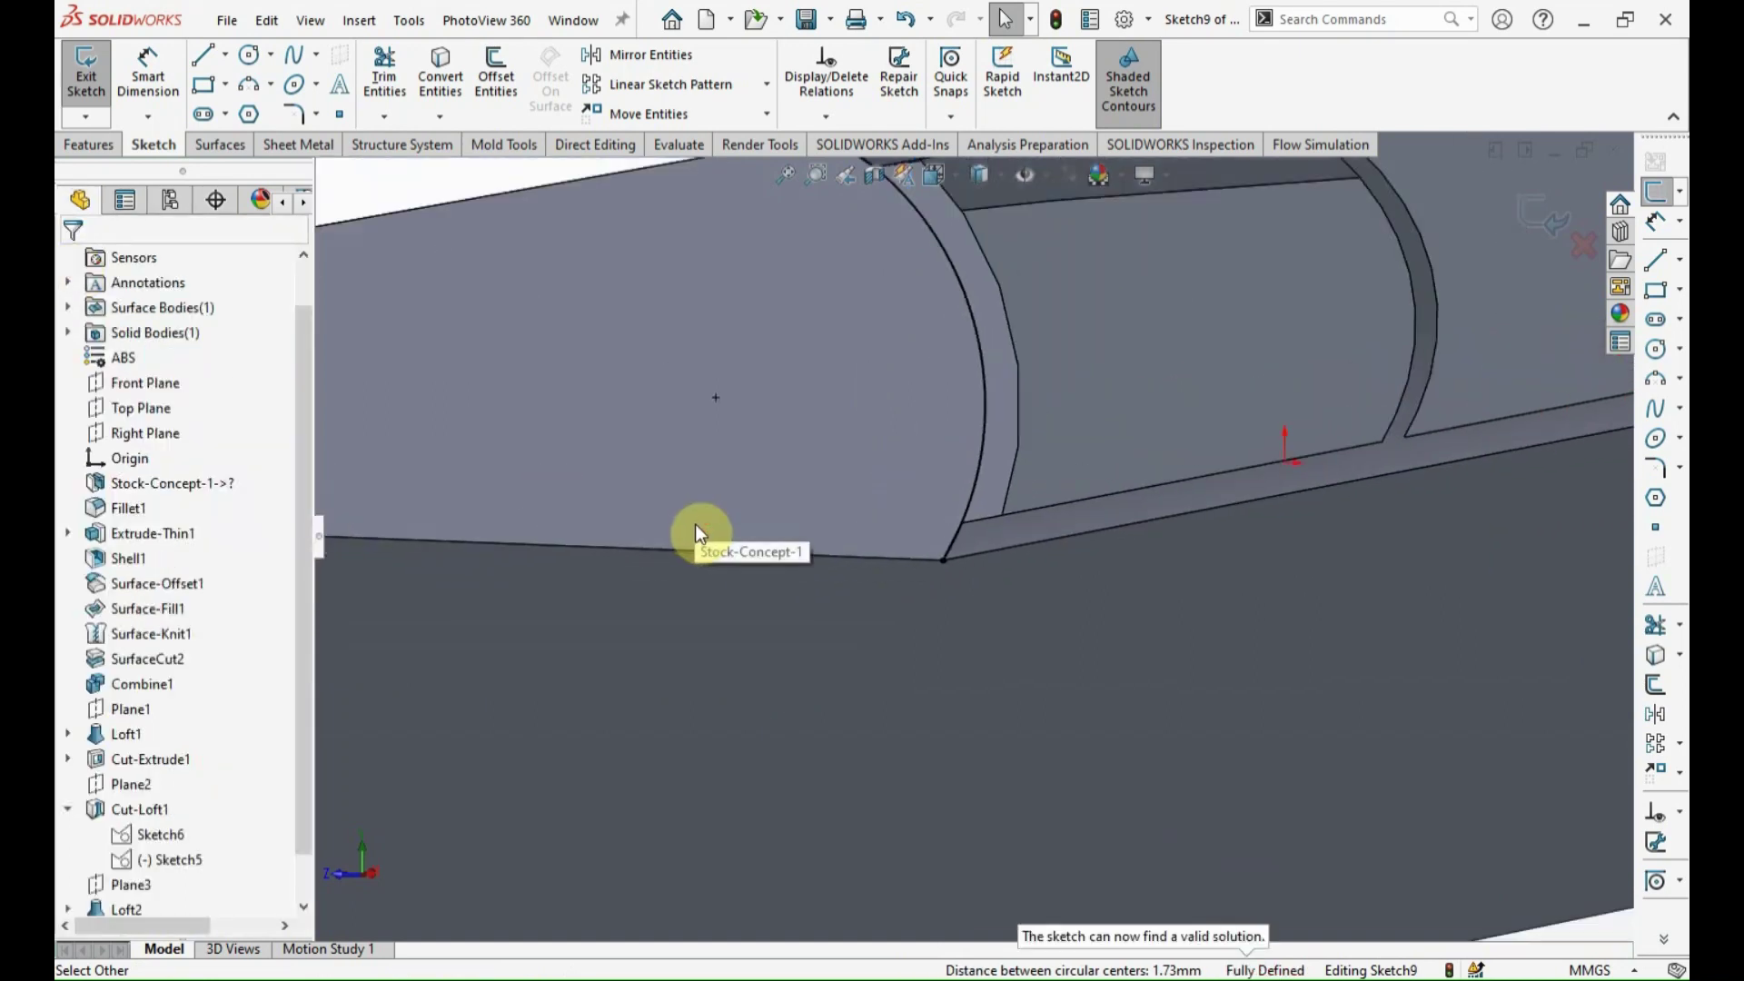
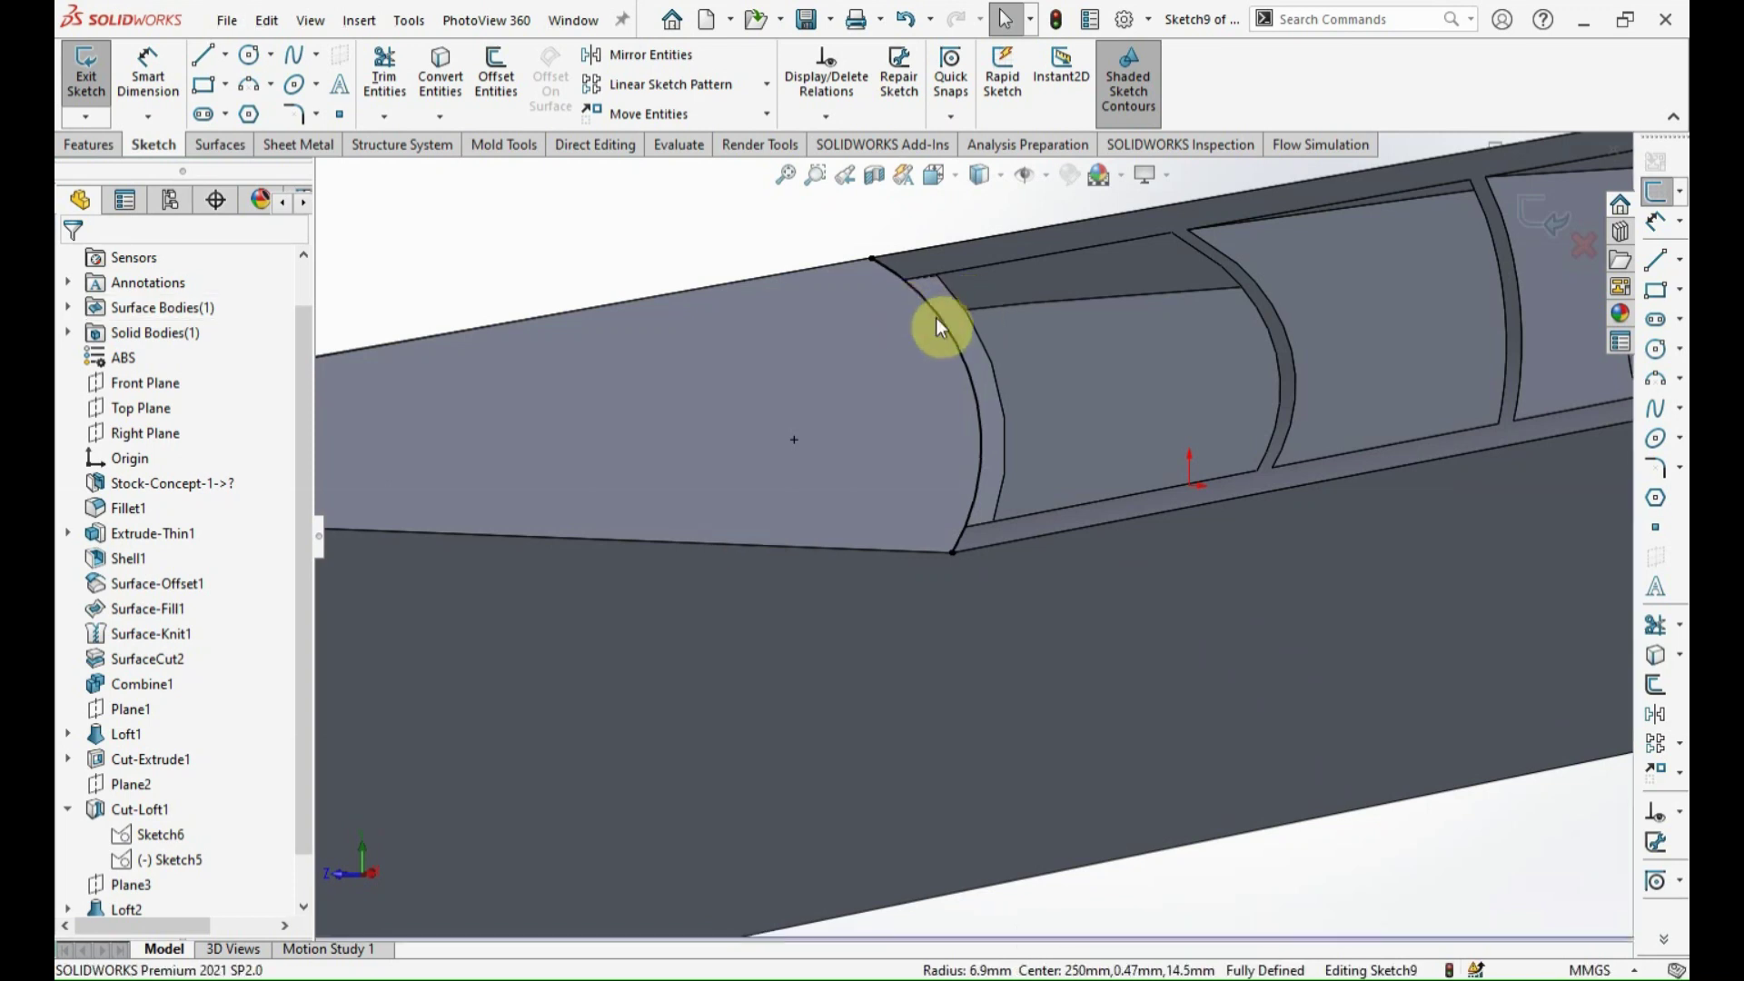
Offset the sketch arc 0.80 mm to the outside with Reverse.
left_click(938, 319)
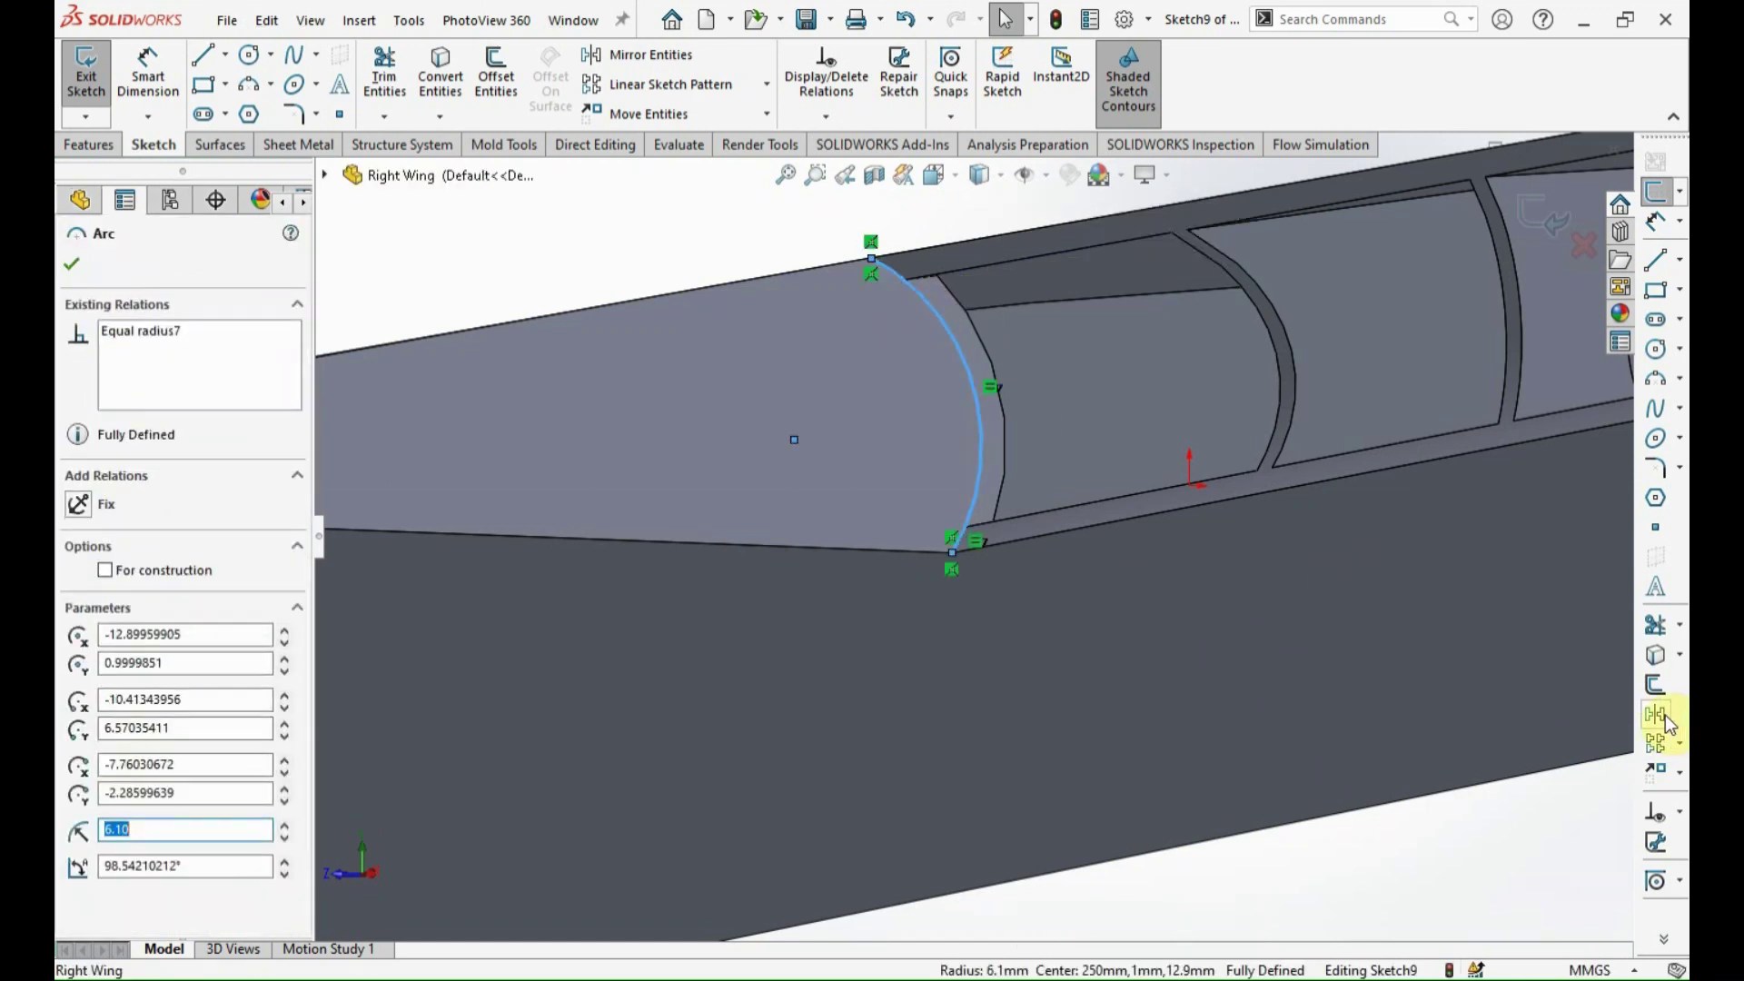
left_click(1655, 685)
left_click(110, 381)
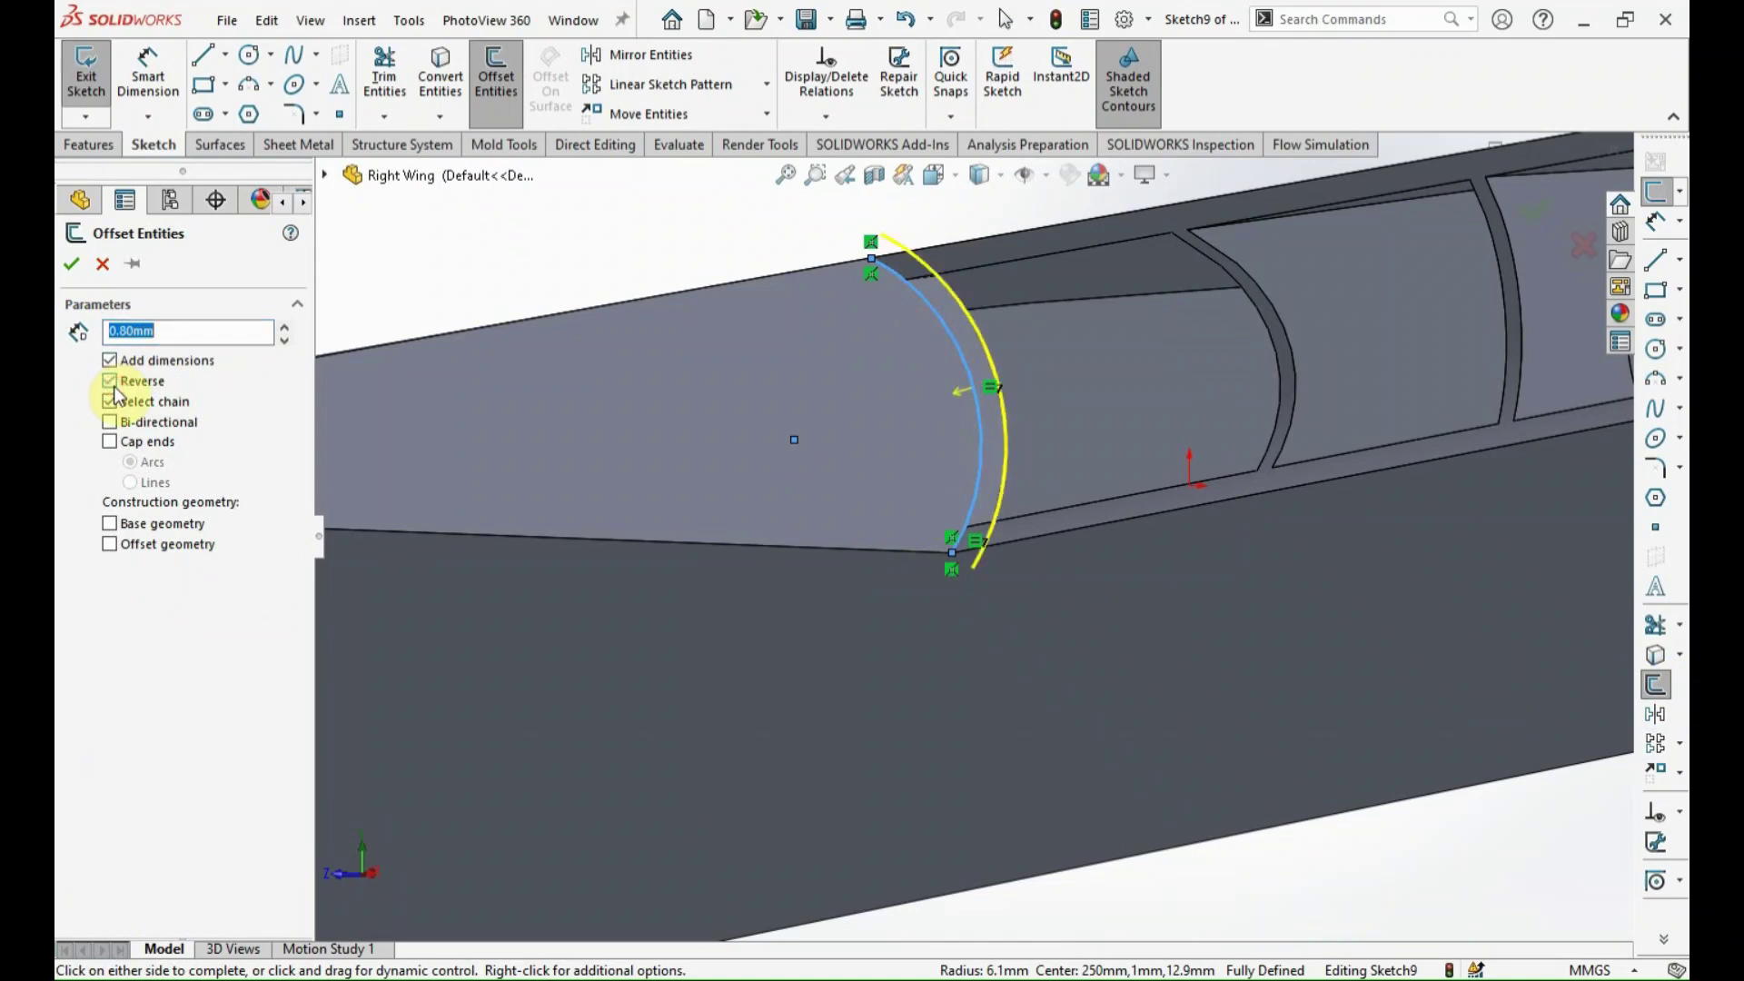
left_click(71, 263)
Select the lower, thin edge and upper sloped wing faces for an Intersection Curve.
left_click(1147, 711)
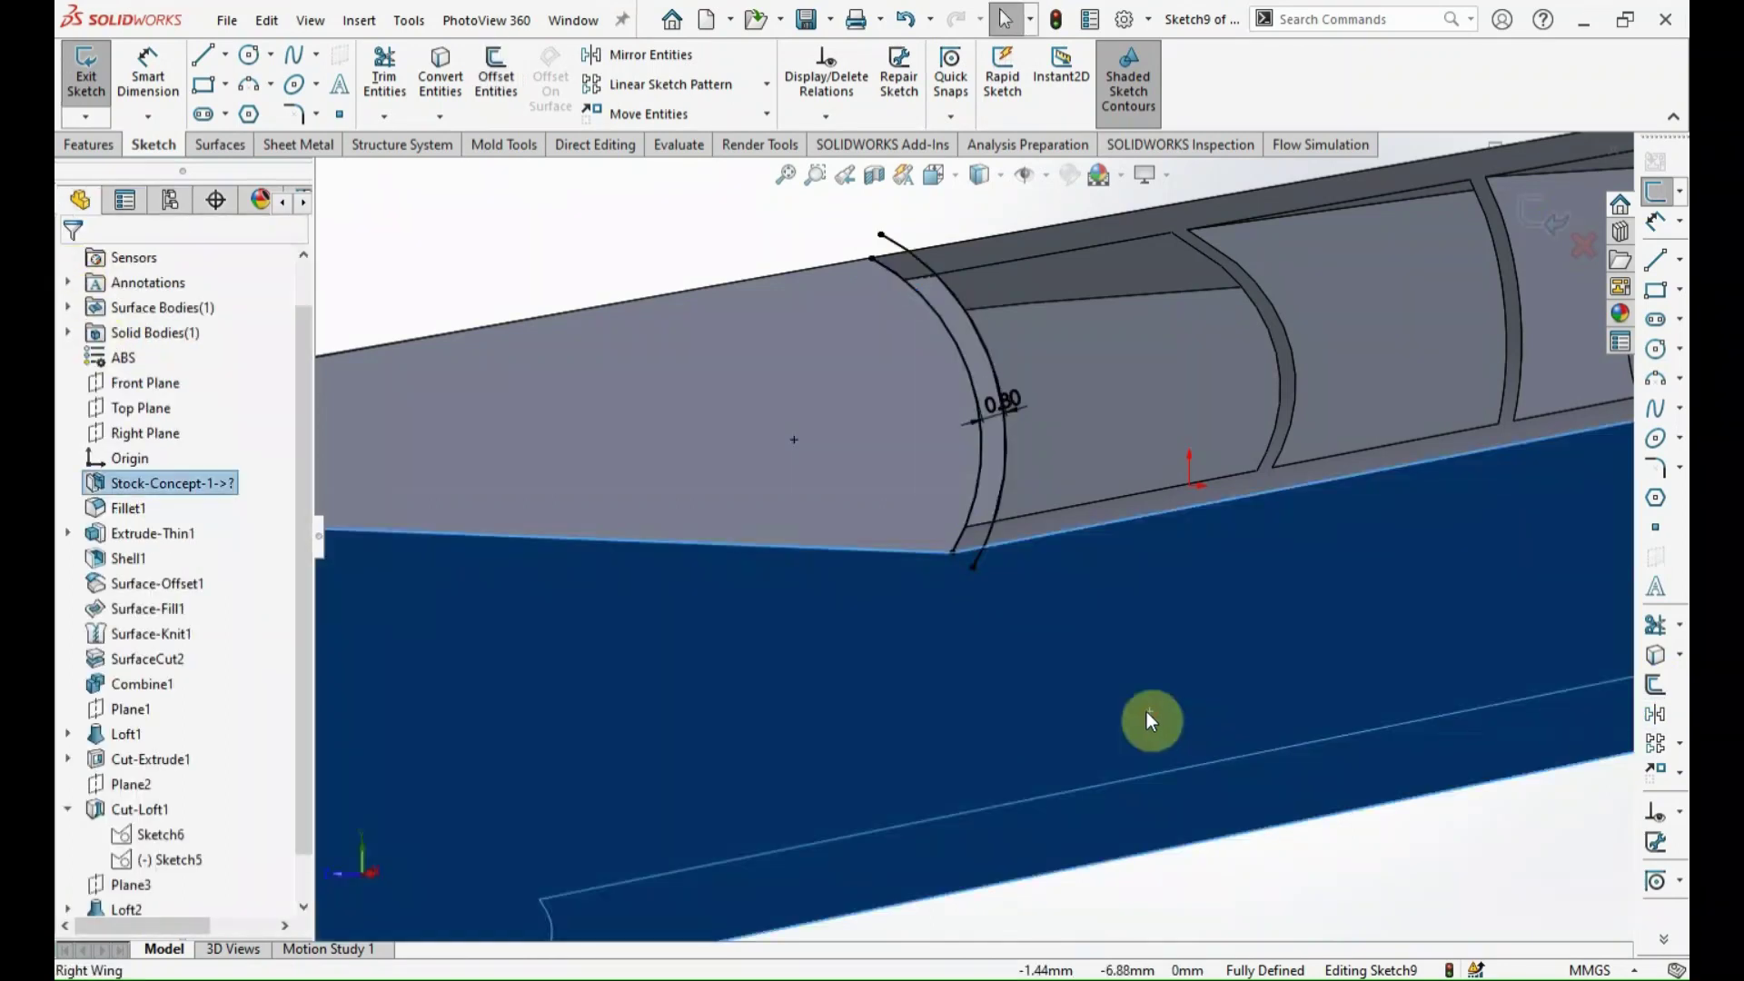
left_click(1678, 655)
left_click(1648, 706)
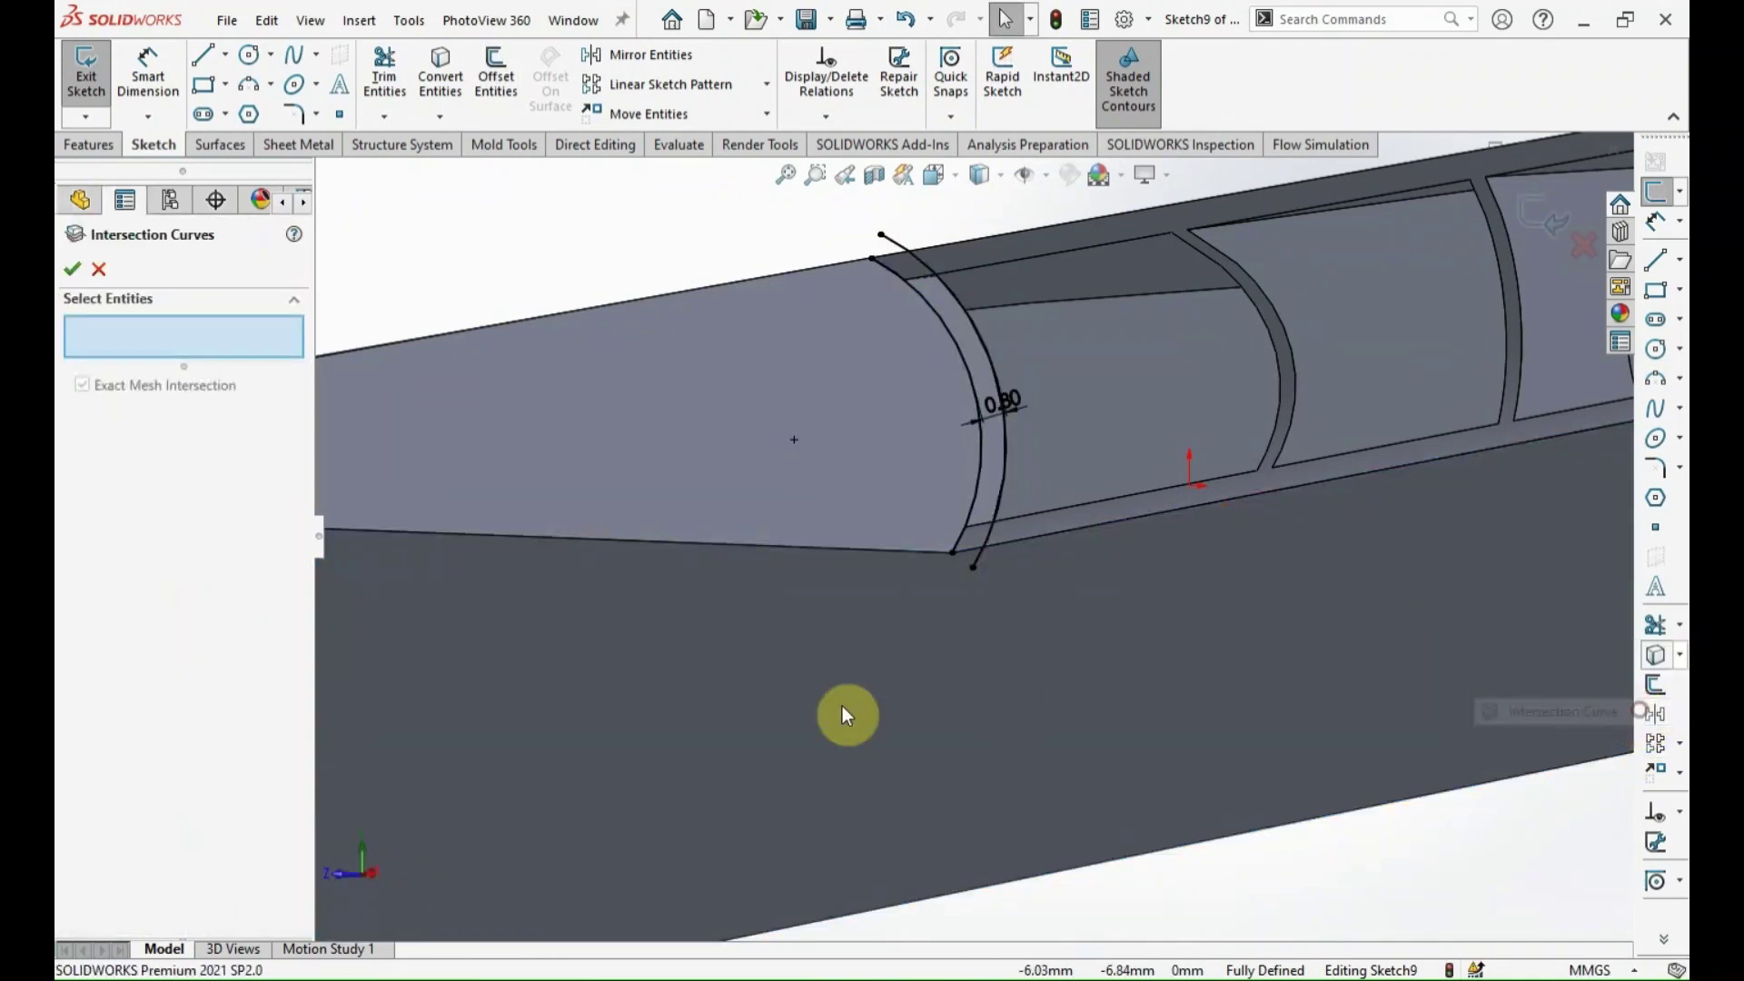
left_click(969, 680)
scroll(546, 518, "up", 5)
scroll(681, 545, "down", 8)
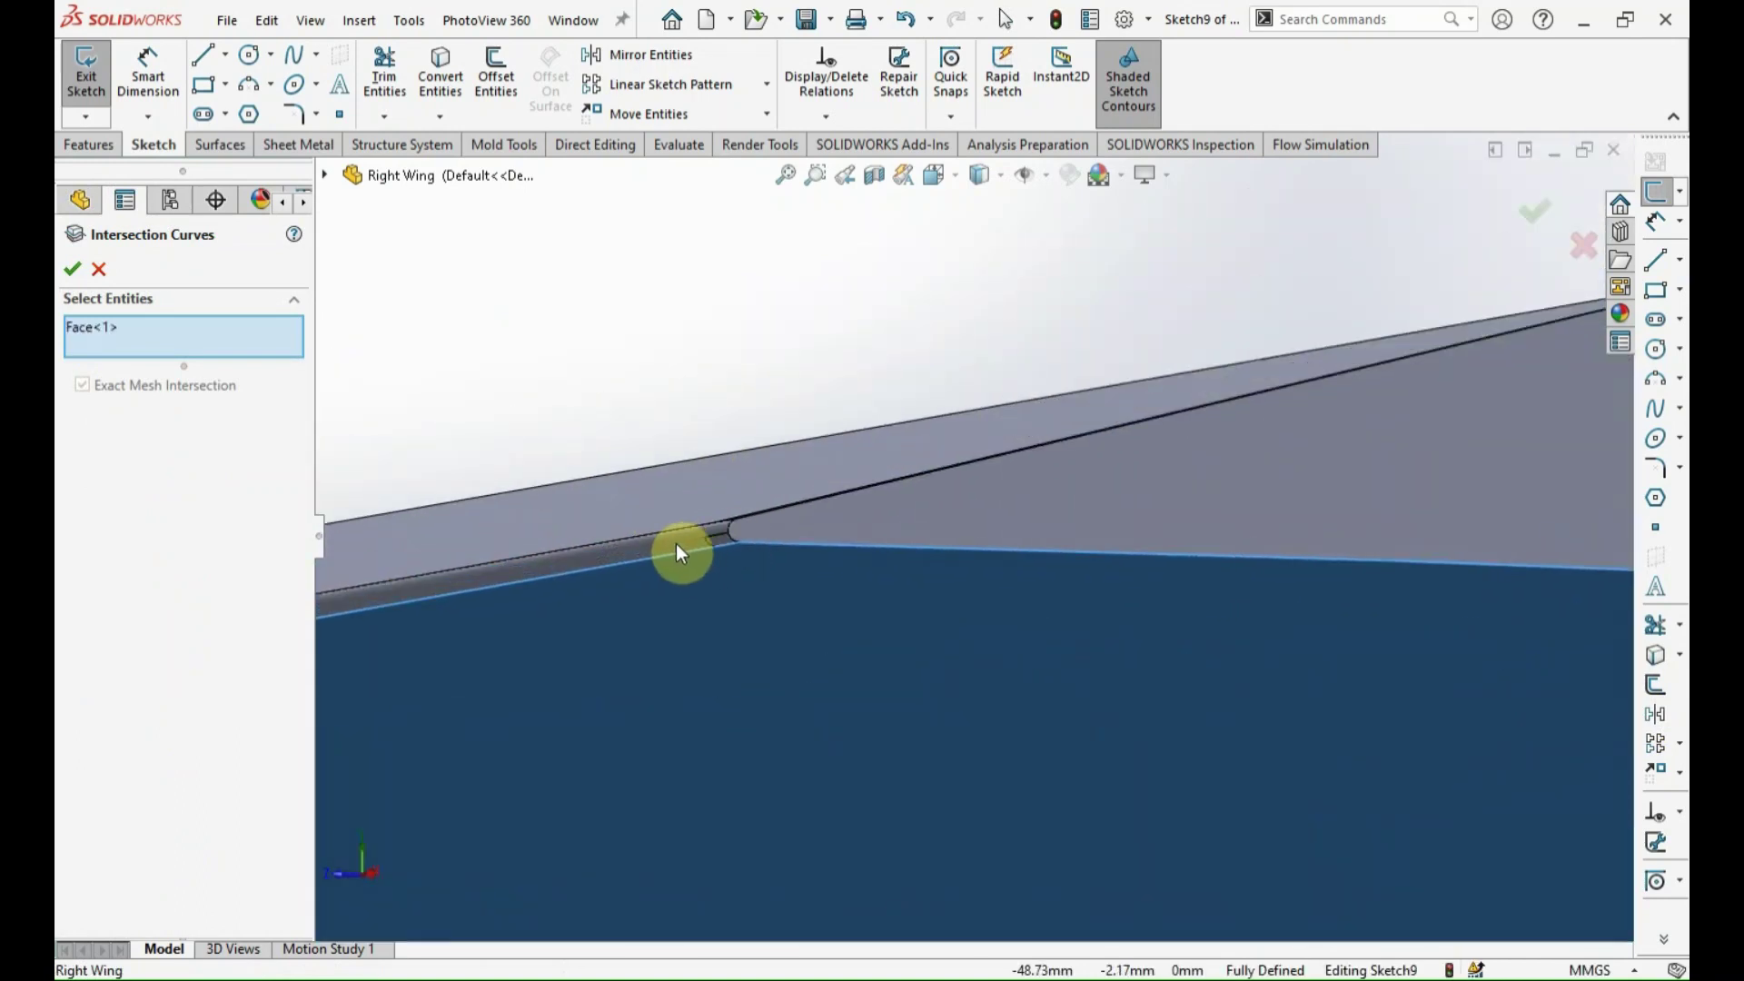
left_click(677, 545)
left_click(710, 495)
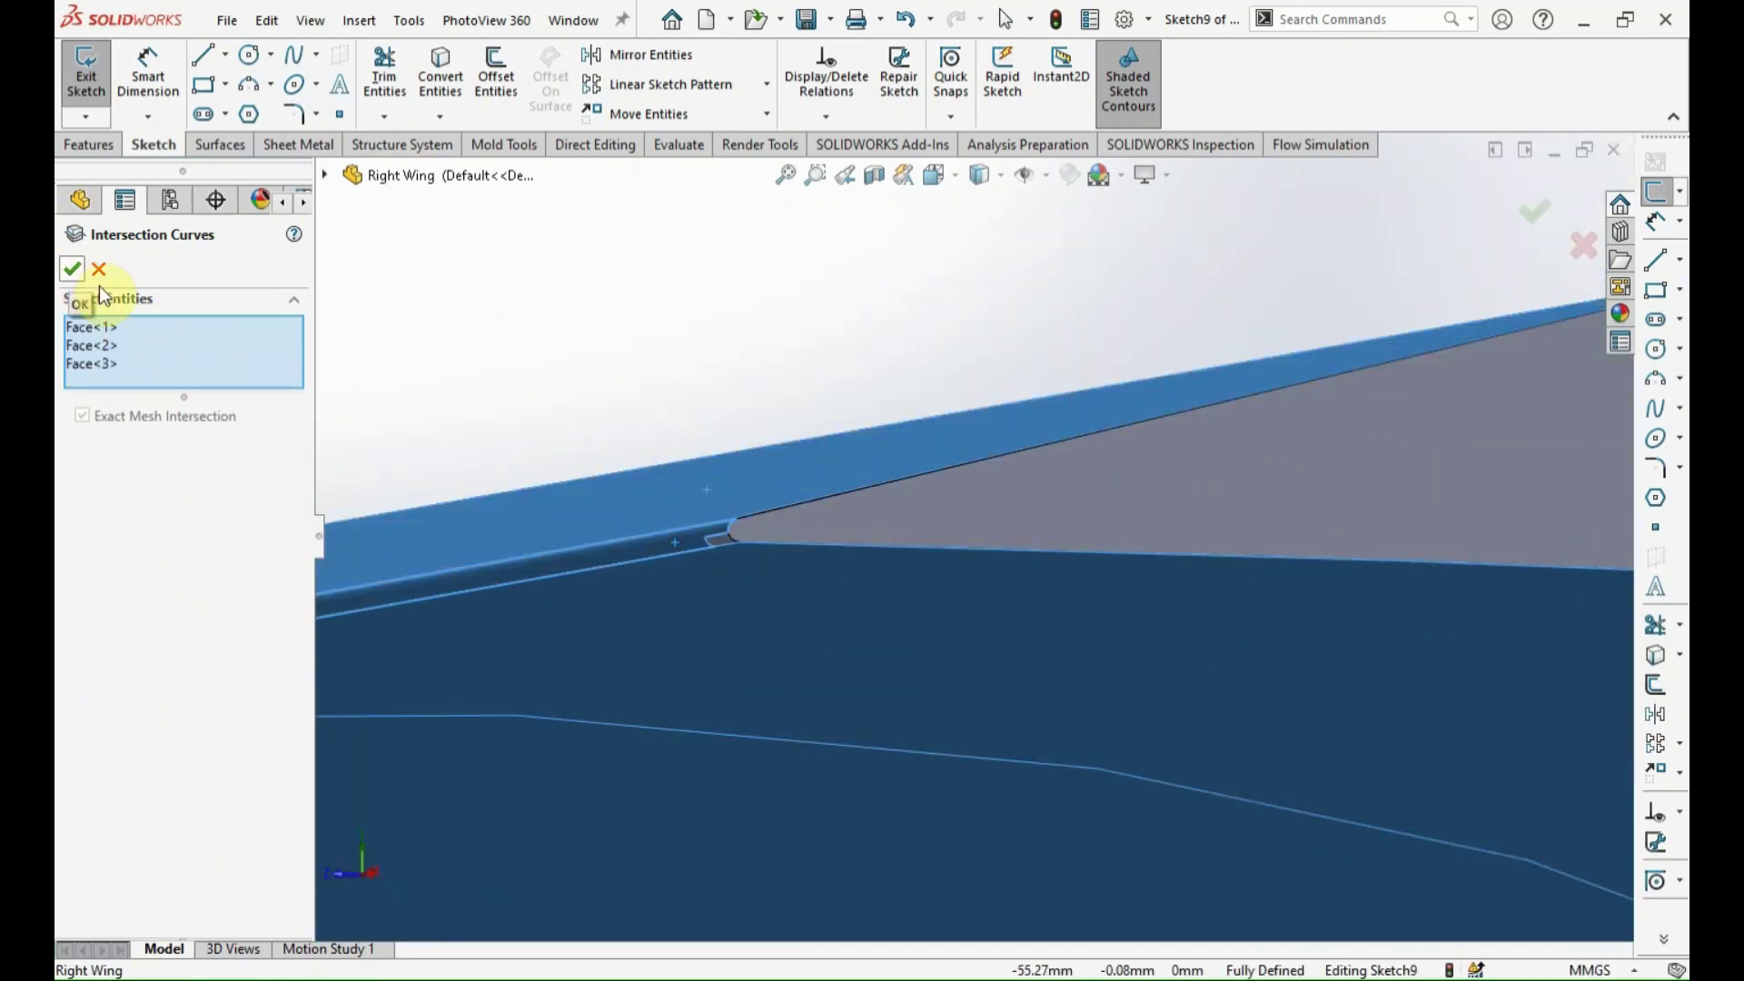
scroll(509, 445, "down", 1)
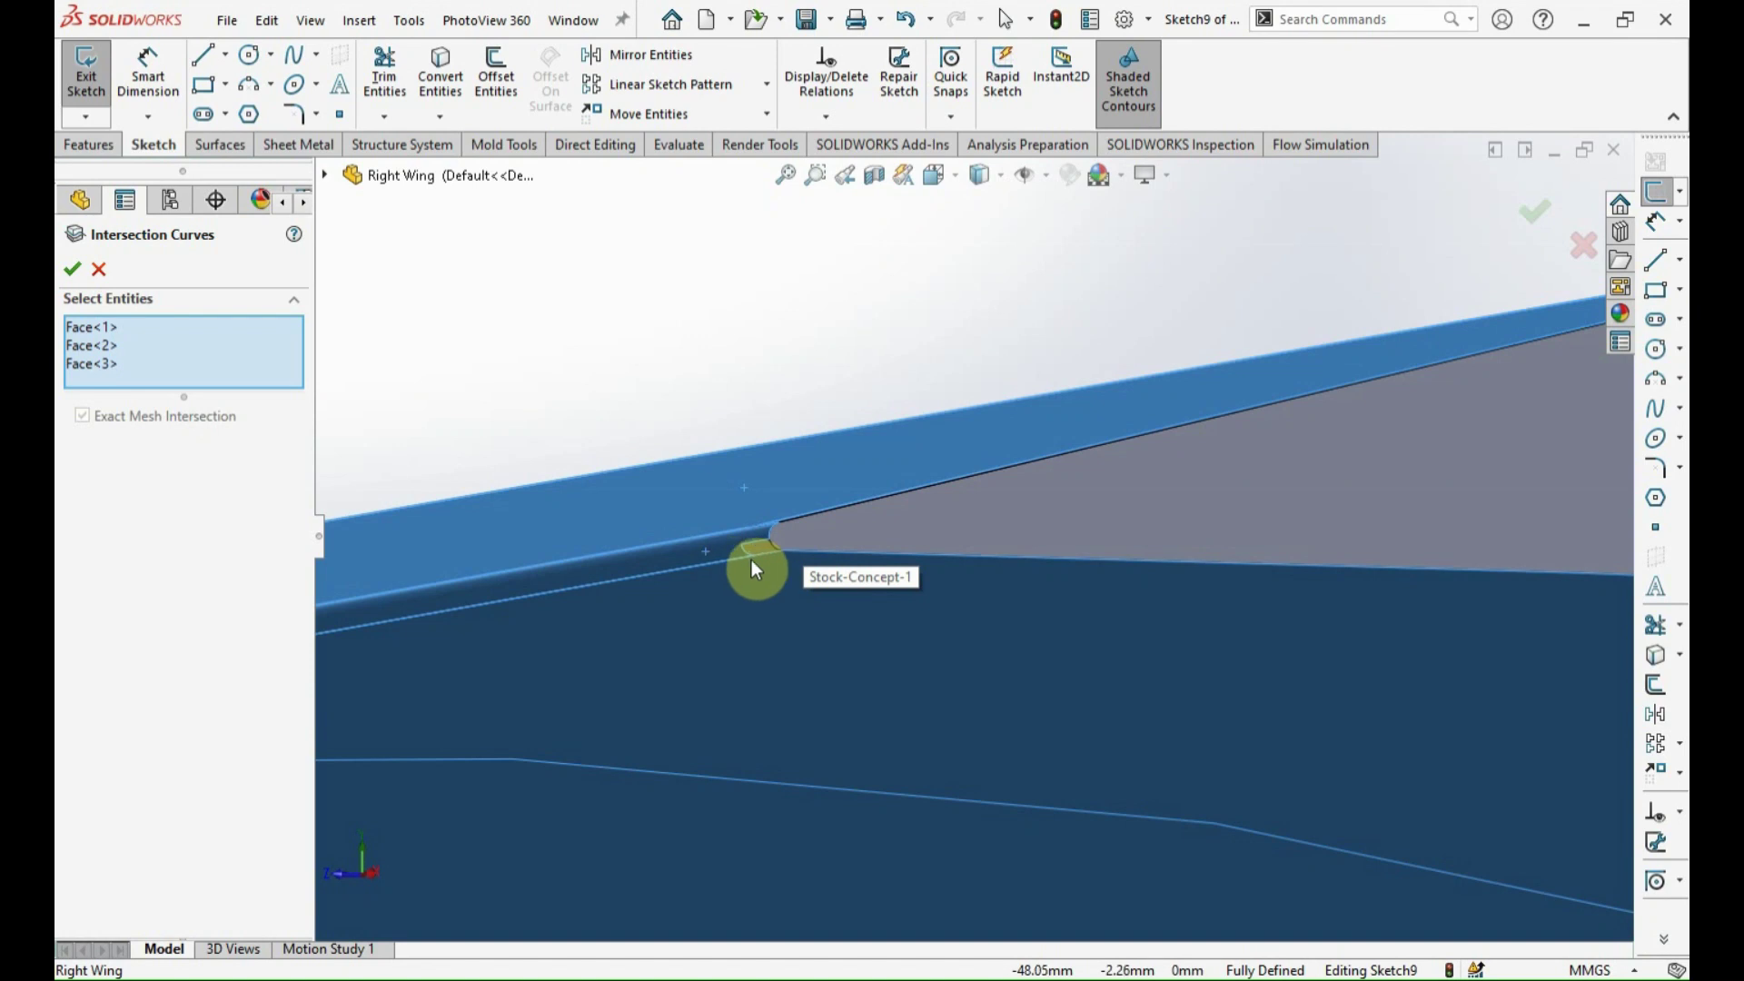
left_click(761, 549)
Clear the selected faces and cancel the Intersection Curve without creating any.
key("Escape")
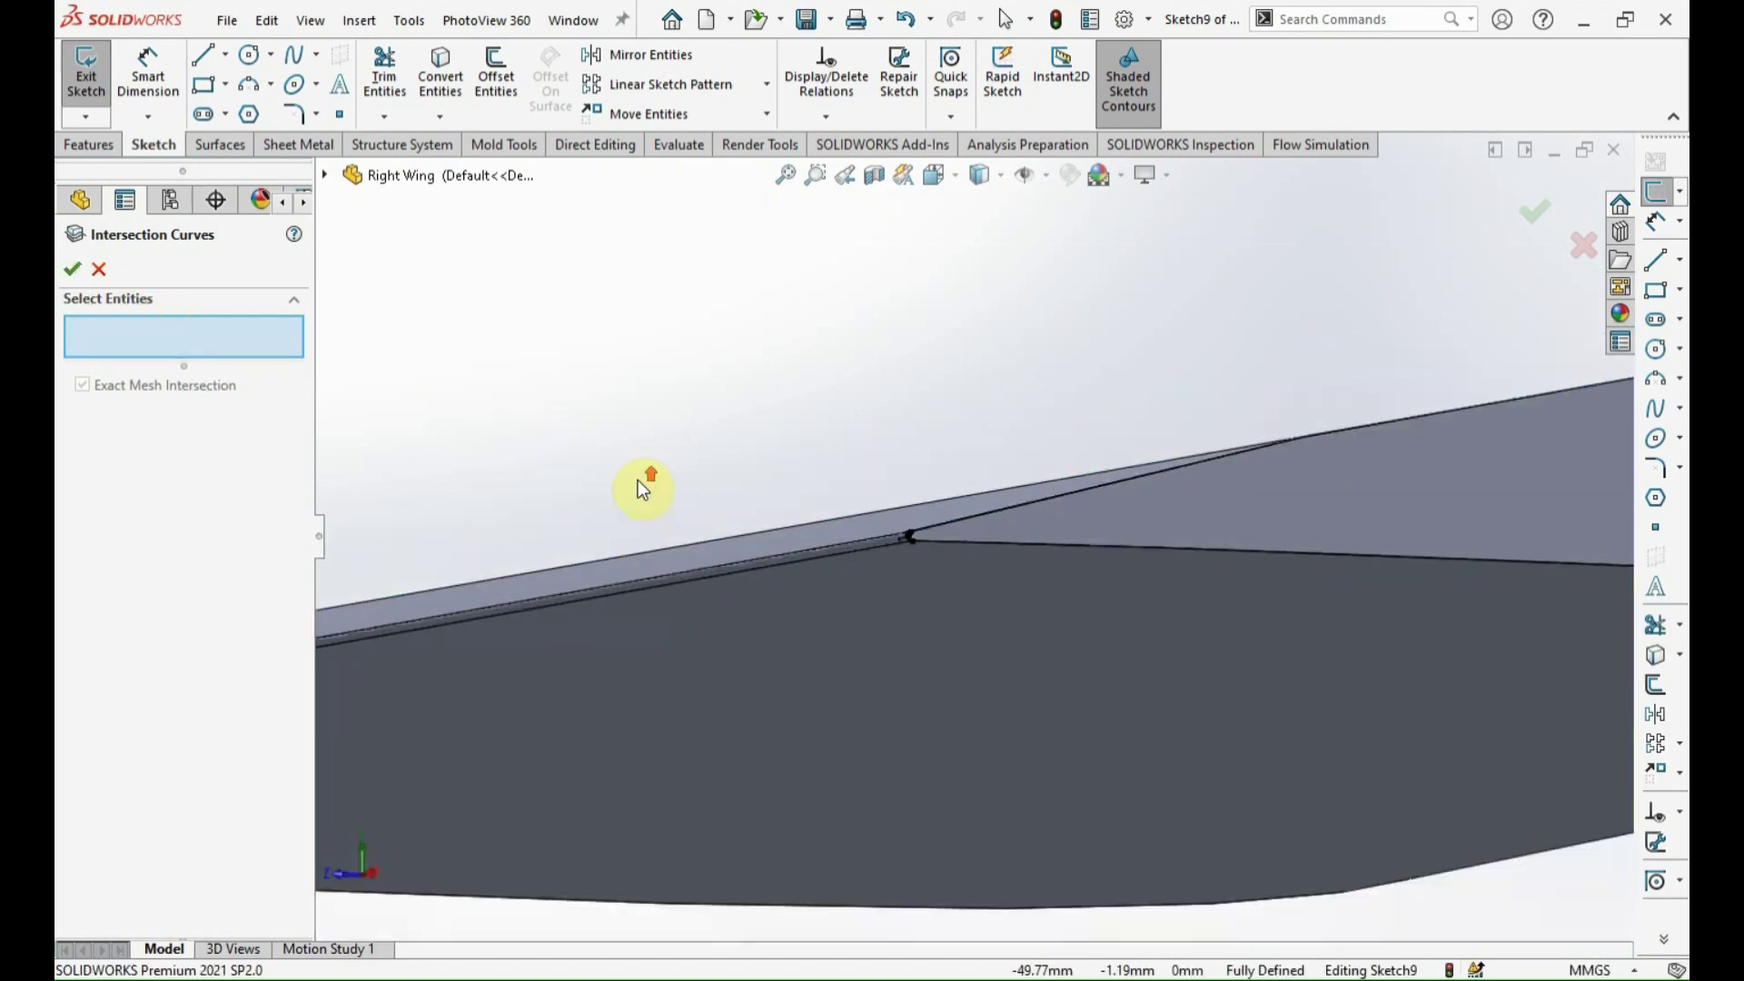
scroll(638, 489, "up", 3)
scroll(1404, 494, "down", 3)
scroll(1345, 556, "down", 2)
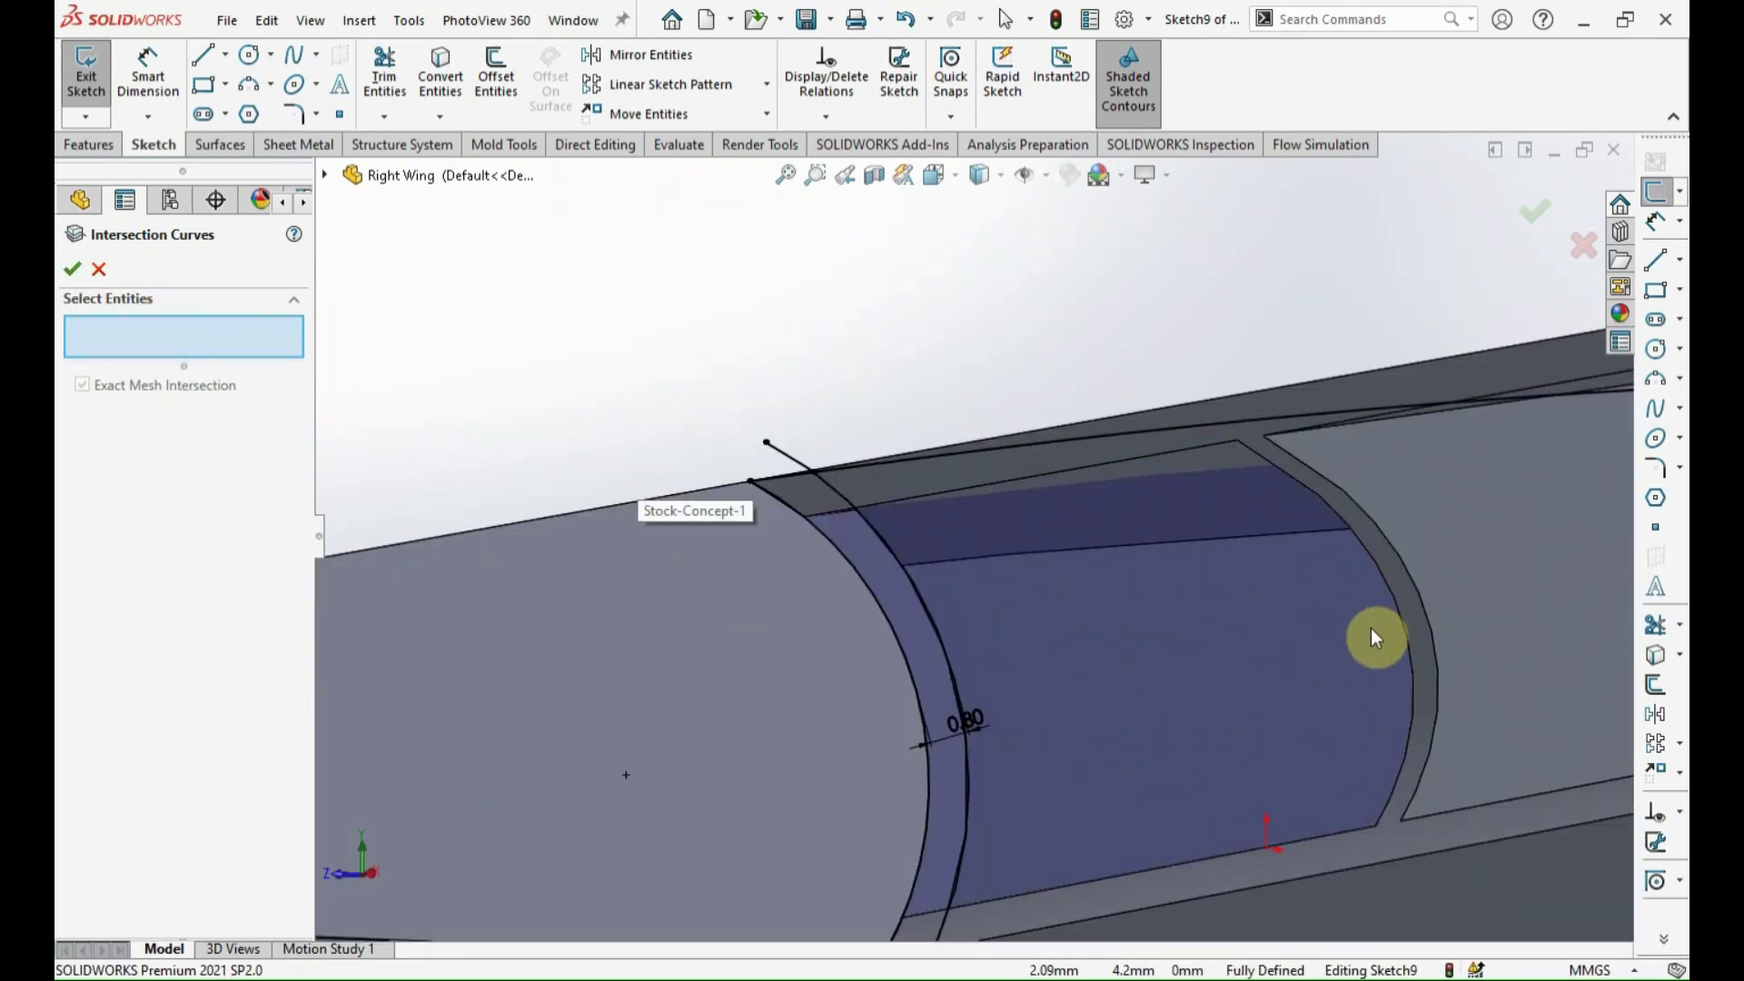
scroll(1415, 617, "up", 5)
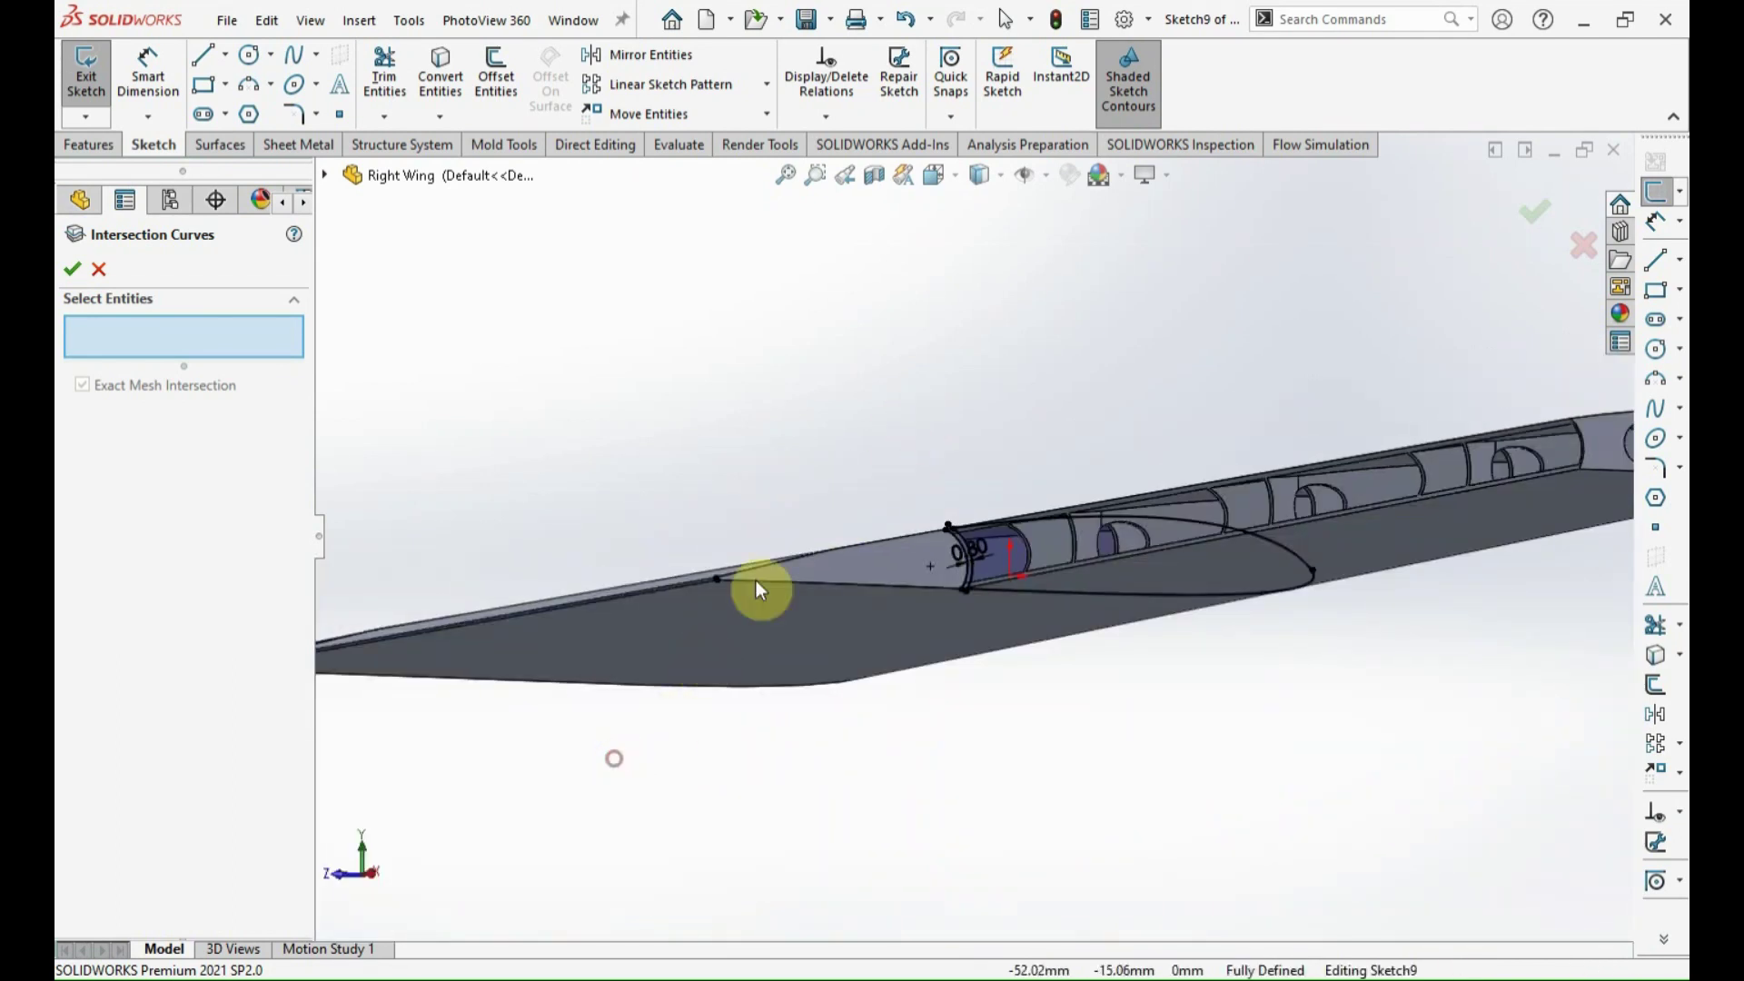
left_click(99, 269)
Trim the offset arc's overhangs at the top and bottom, then exit Sketch9.
left_click_drag(854, 411, 594, 650)
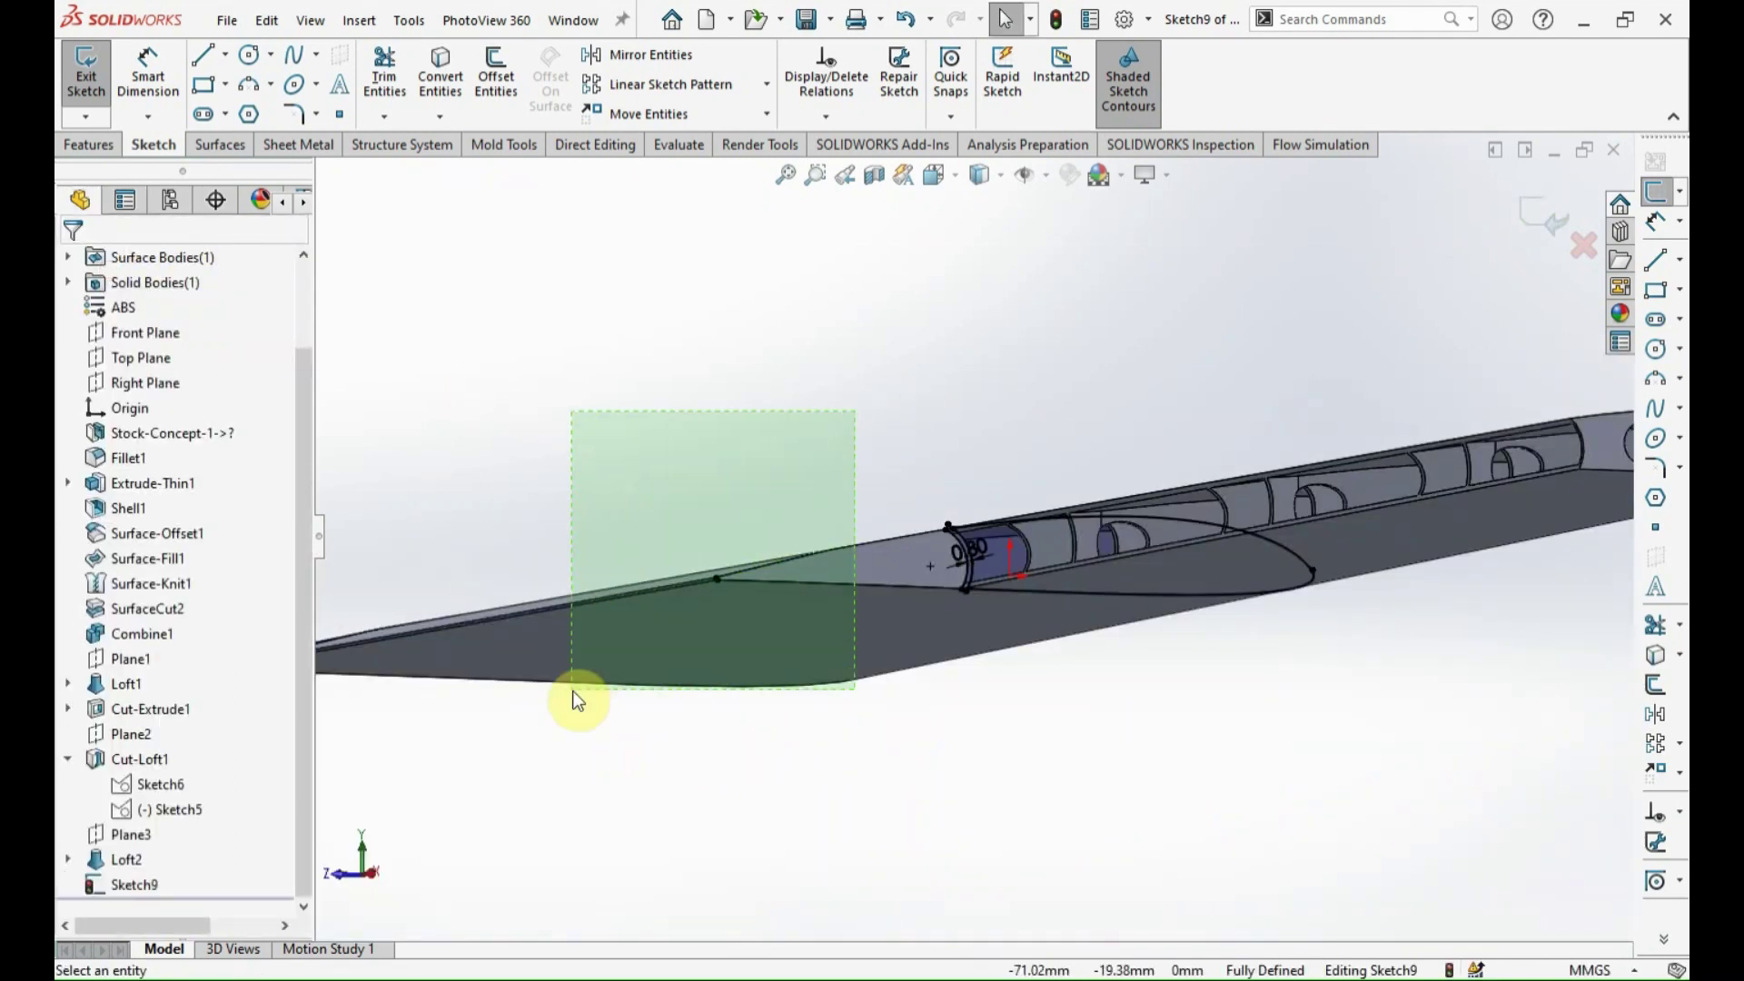
mouse_move(526, 790)
left_mouse_down()
mouse_move(739, 529)
mouse_move(863, 413)
left_mouse_up()
key("Escape")
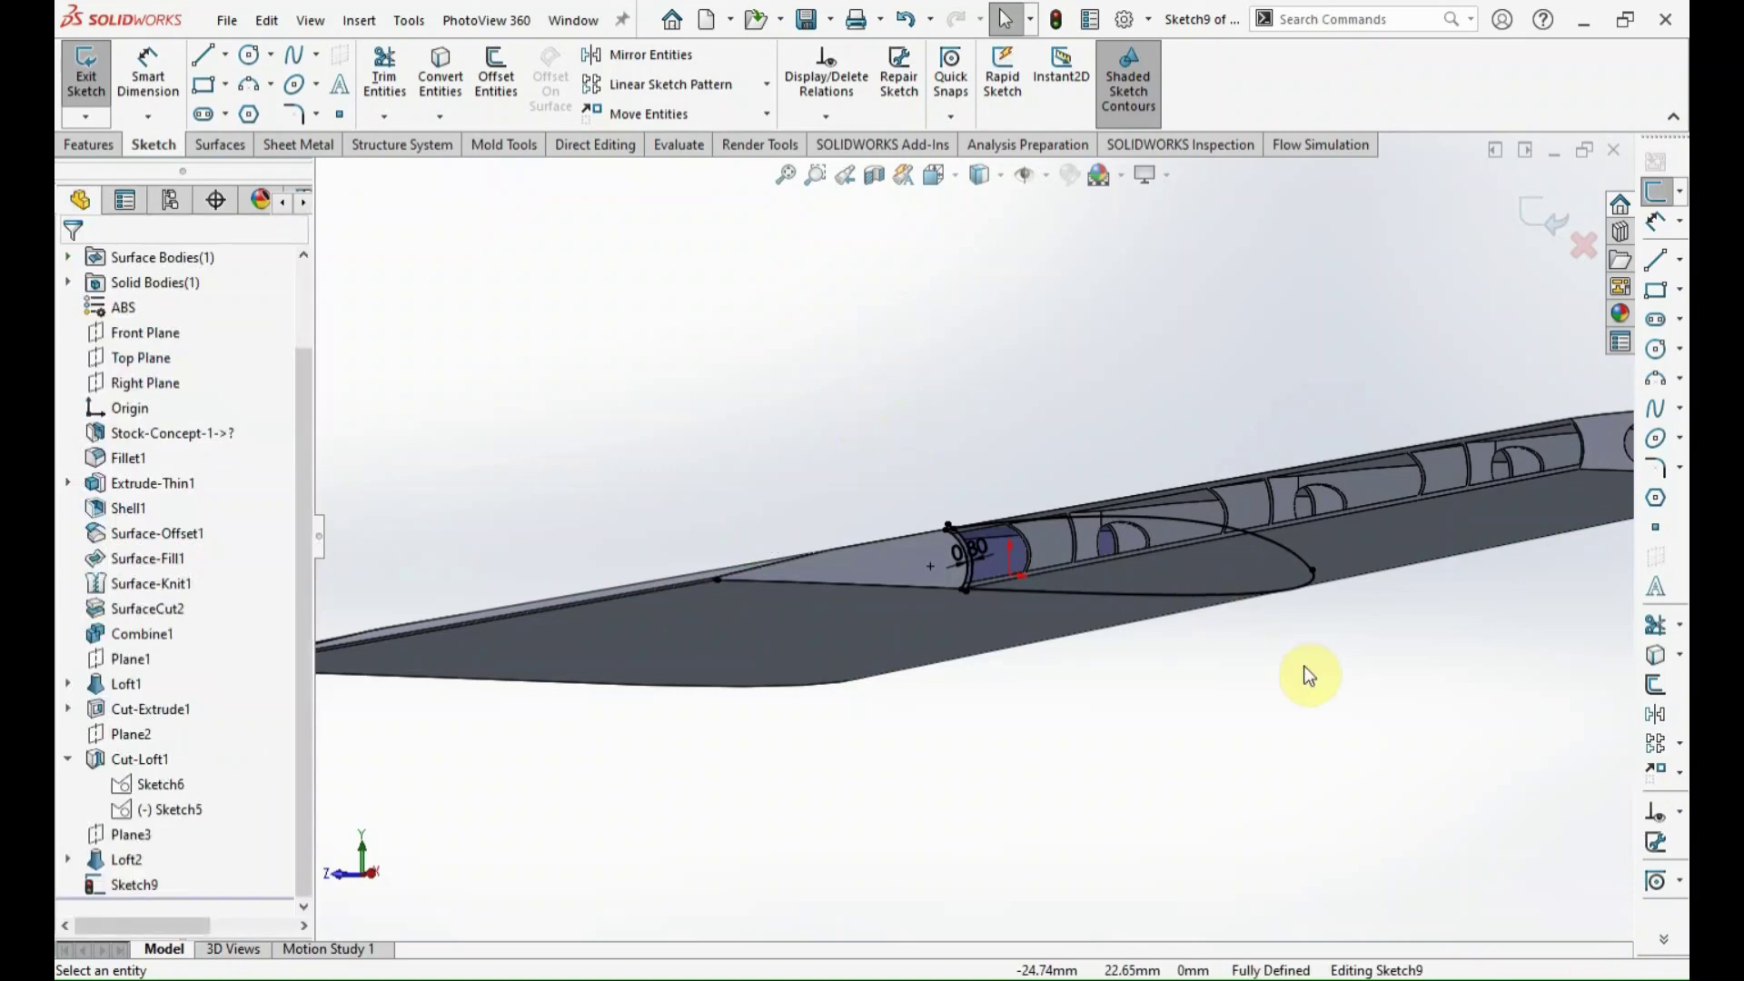
left_click(1658, 636)
scroll(902, 547, "down", 2)
scroll(945, 500, "down", 4)
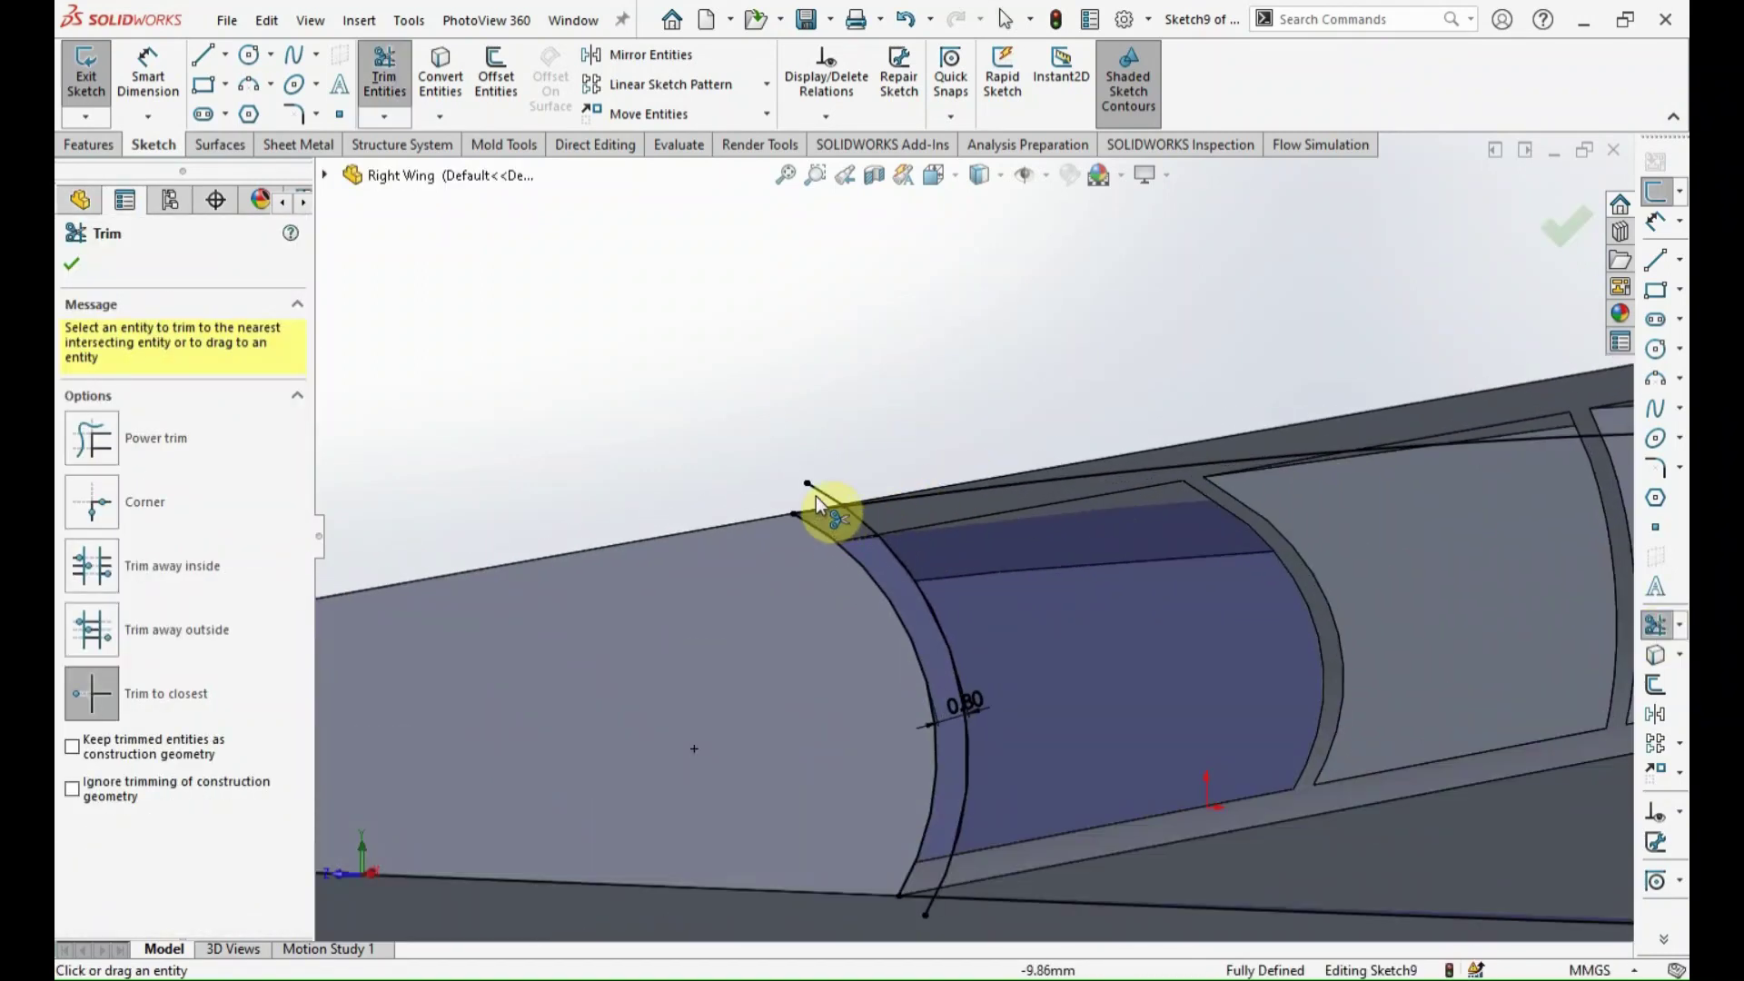
left_click(918, 498)
left_click(931, 907)
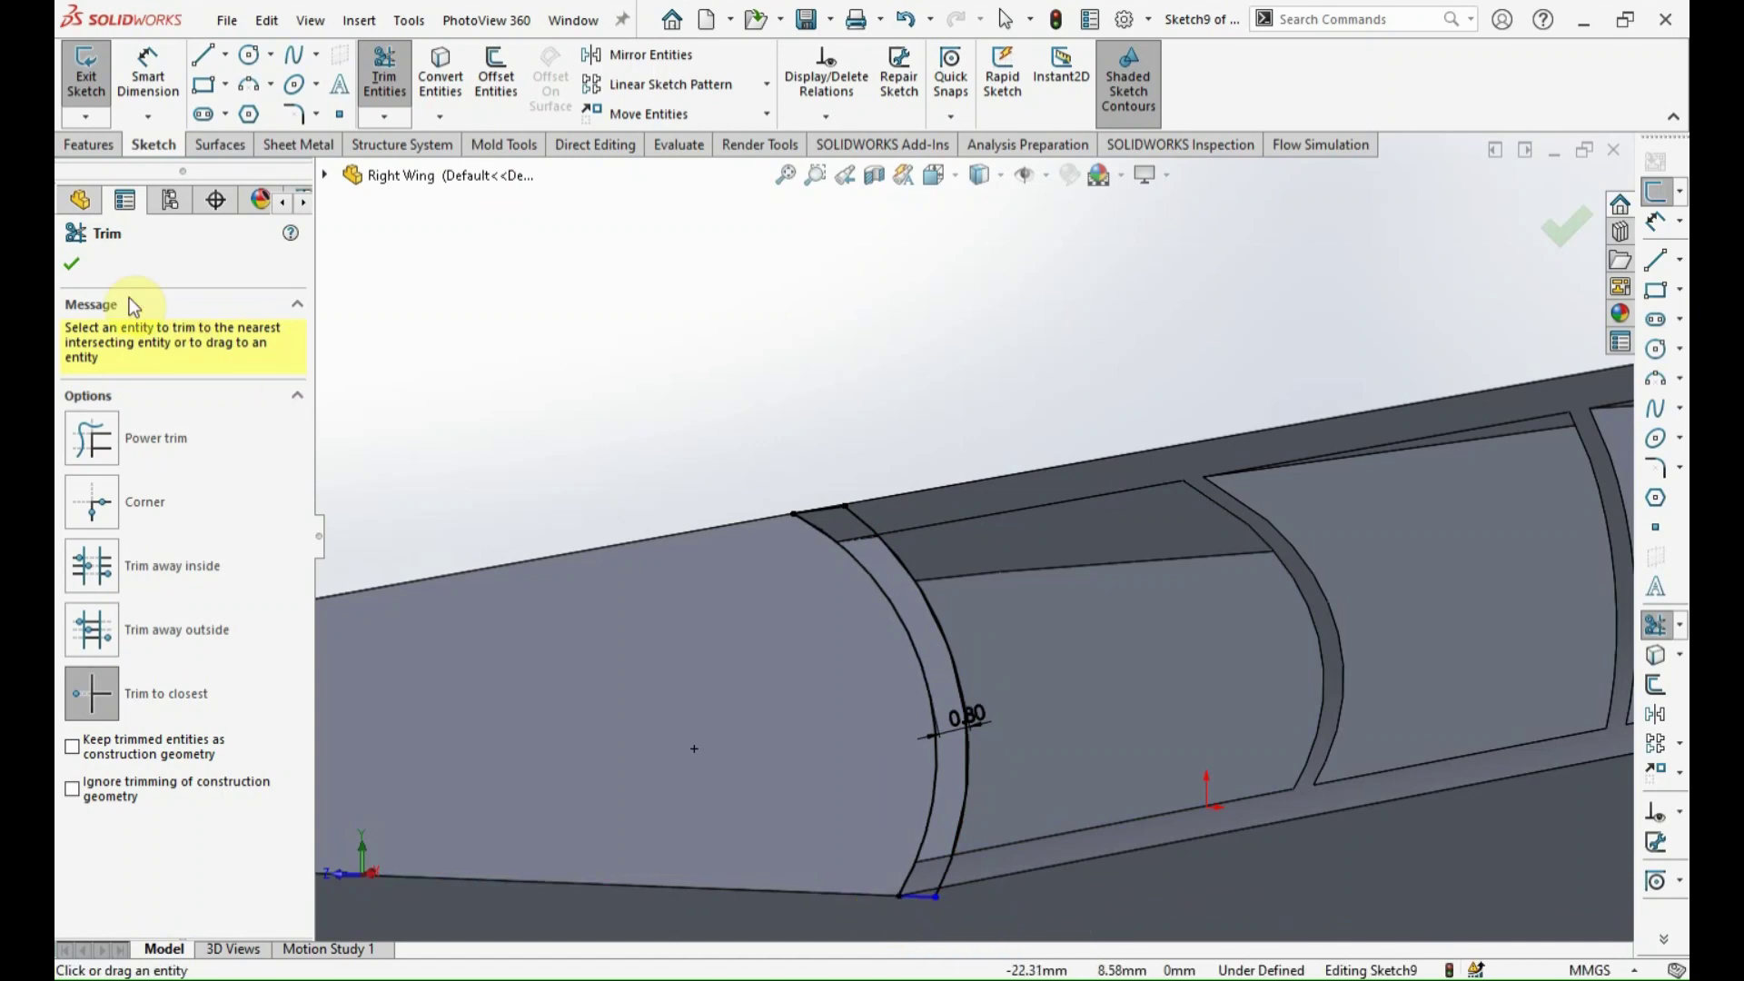
left_click(72, 263)
middle_click_drag(814, 504, 967, 752)
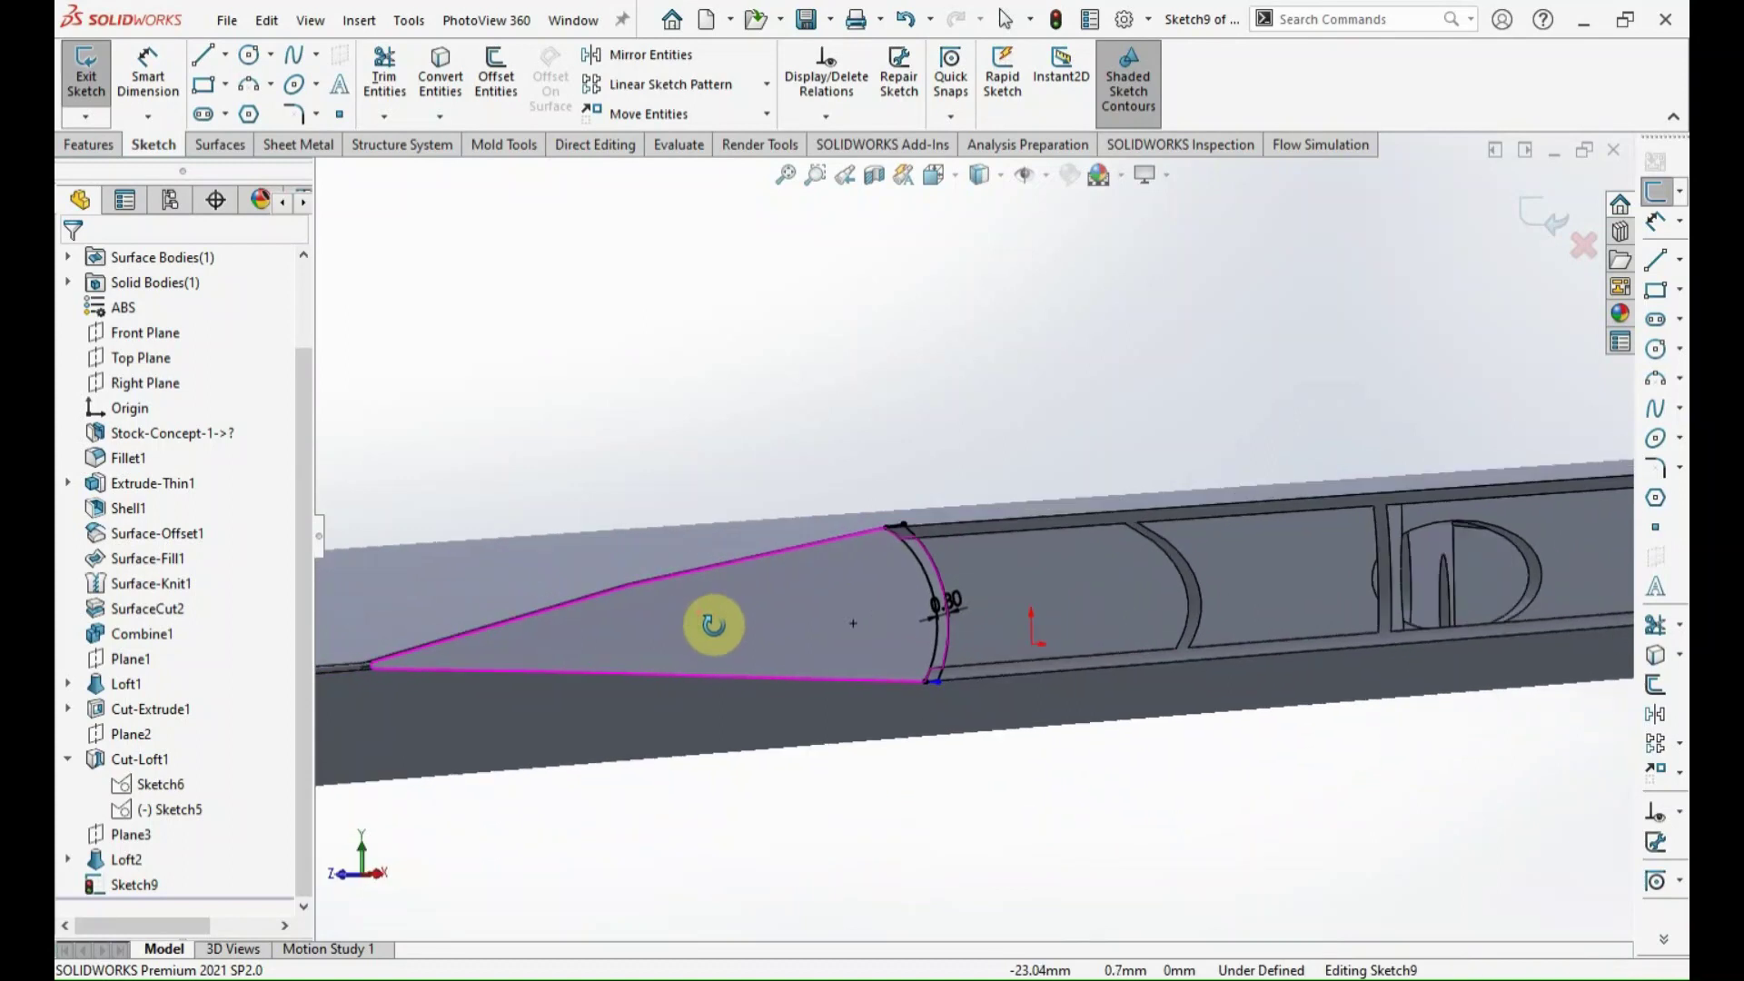
left_click(1545, 211)
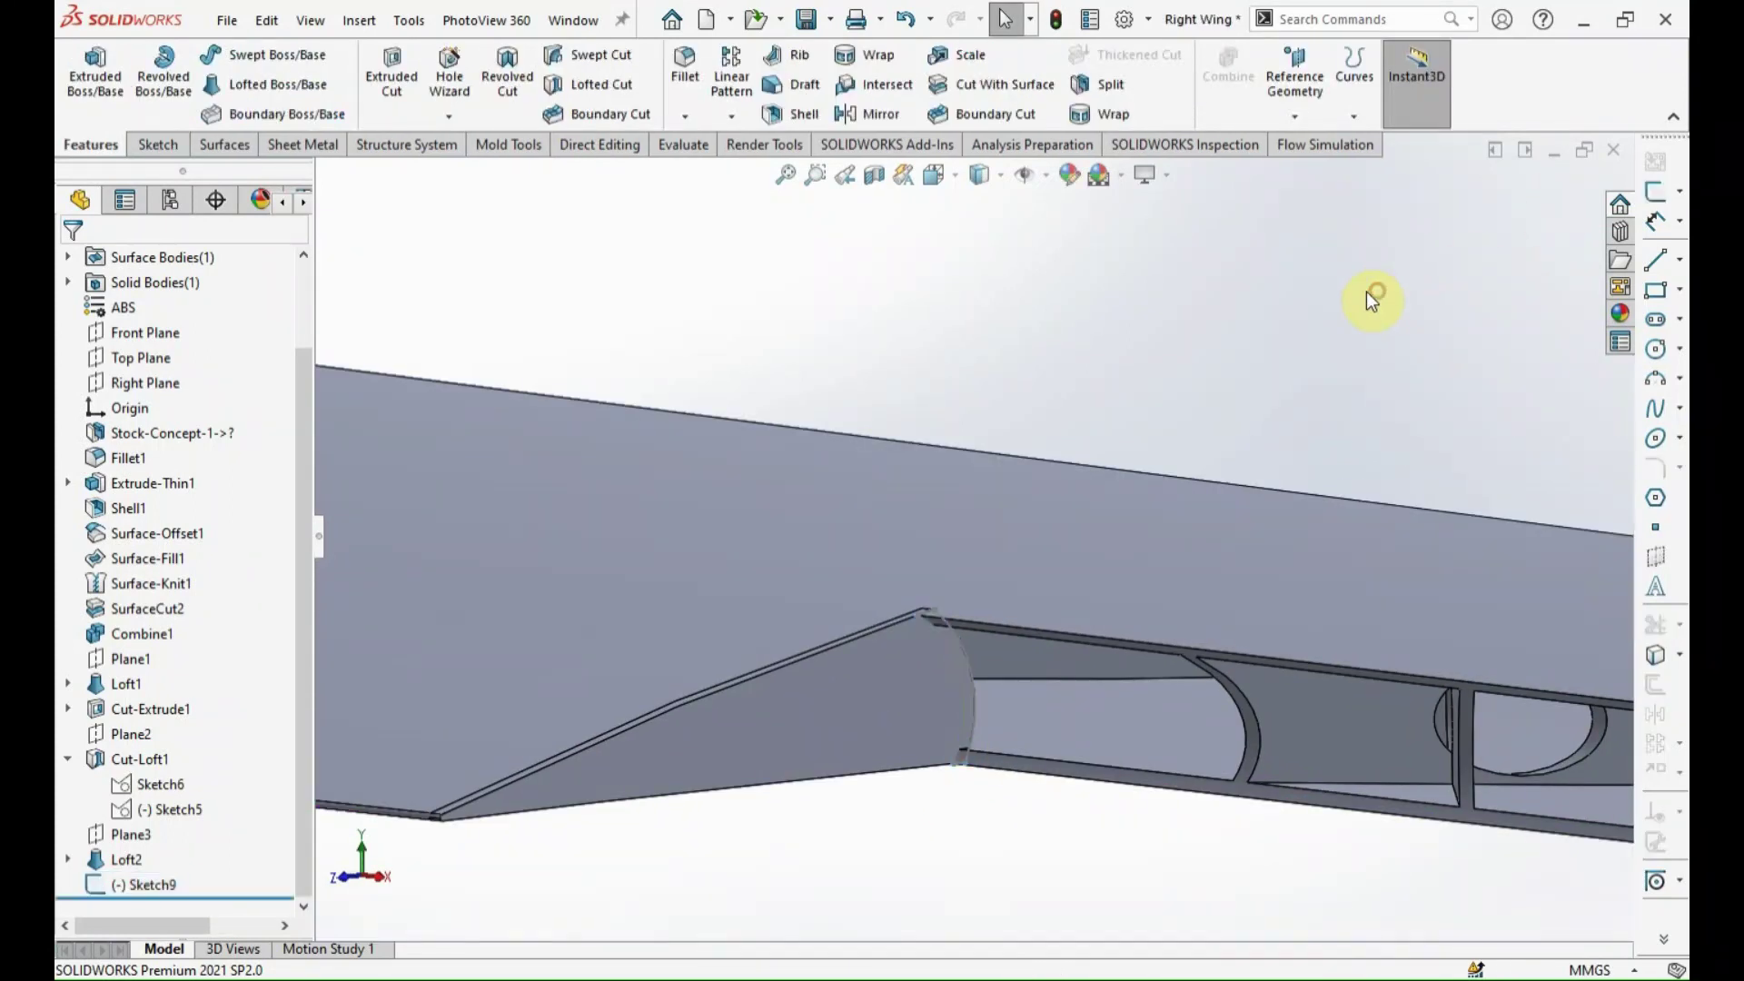
Start Sketch10 on the wing-tip face.
scroll(967, 570, "up", 3)
scroll(967, 570, "up", 2)
scroll(1430, 625, "down", 3)
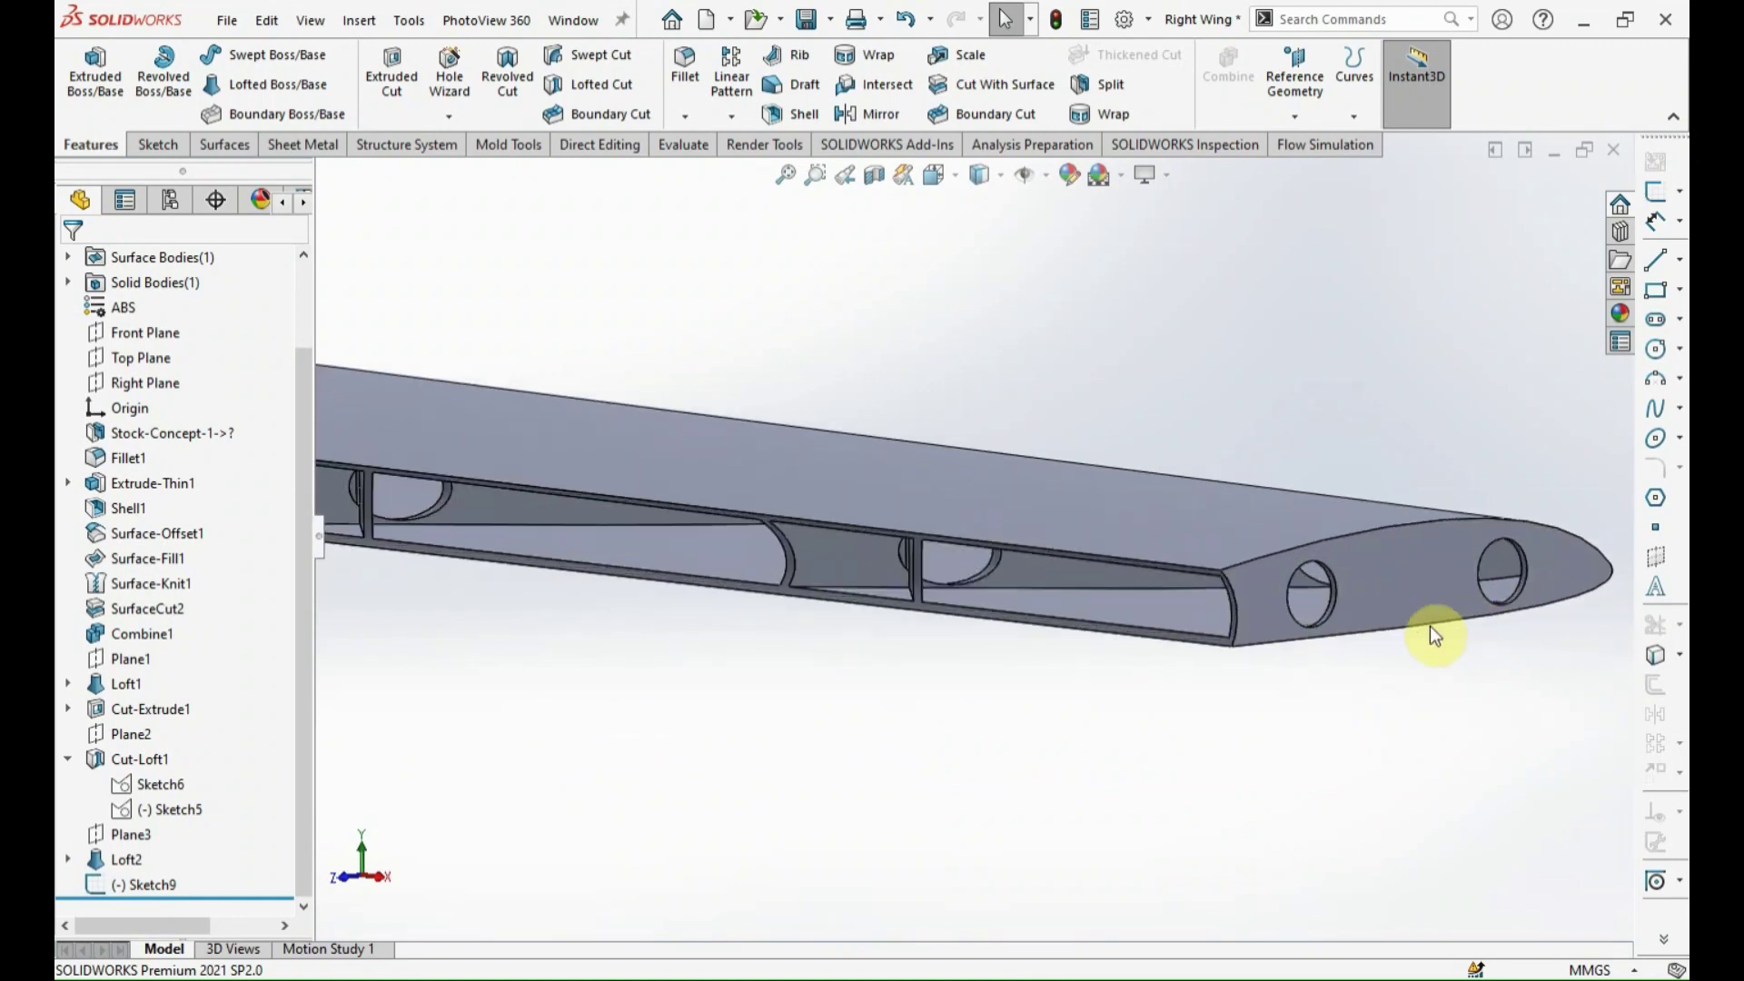
scroll(1266, 613, "down", 2)
scroll(1266, 613, "down", 1)
left_click(1212, 572)
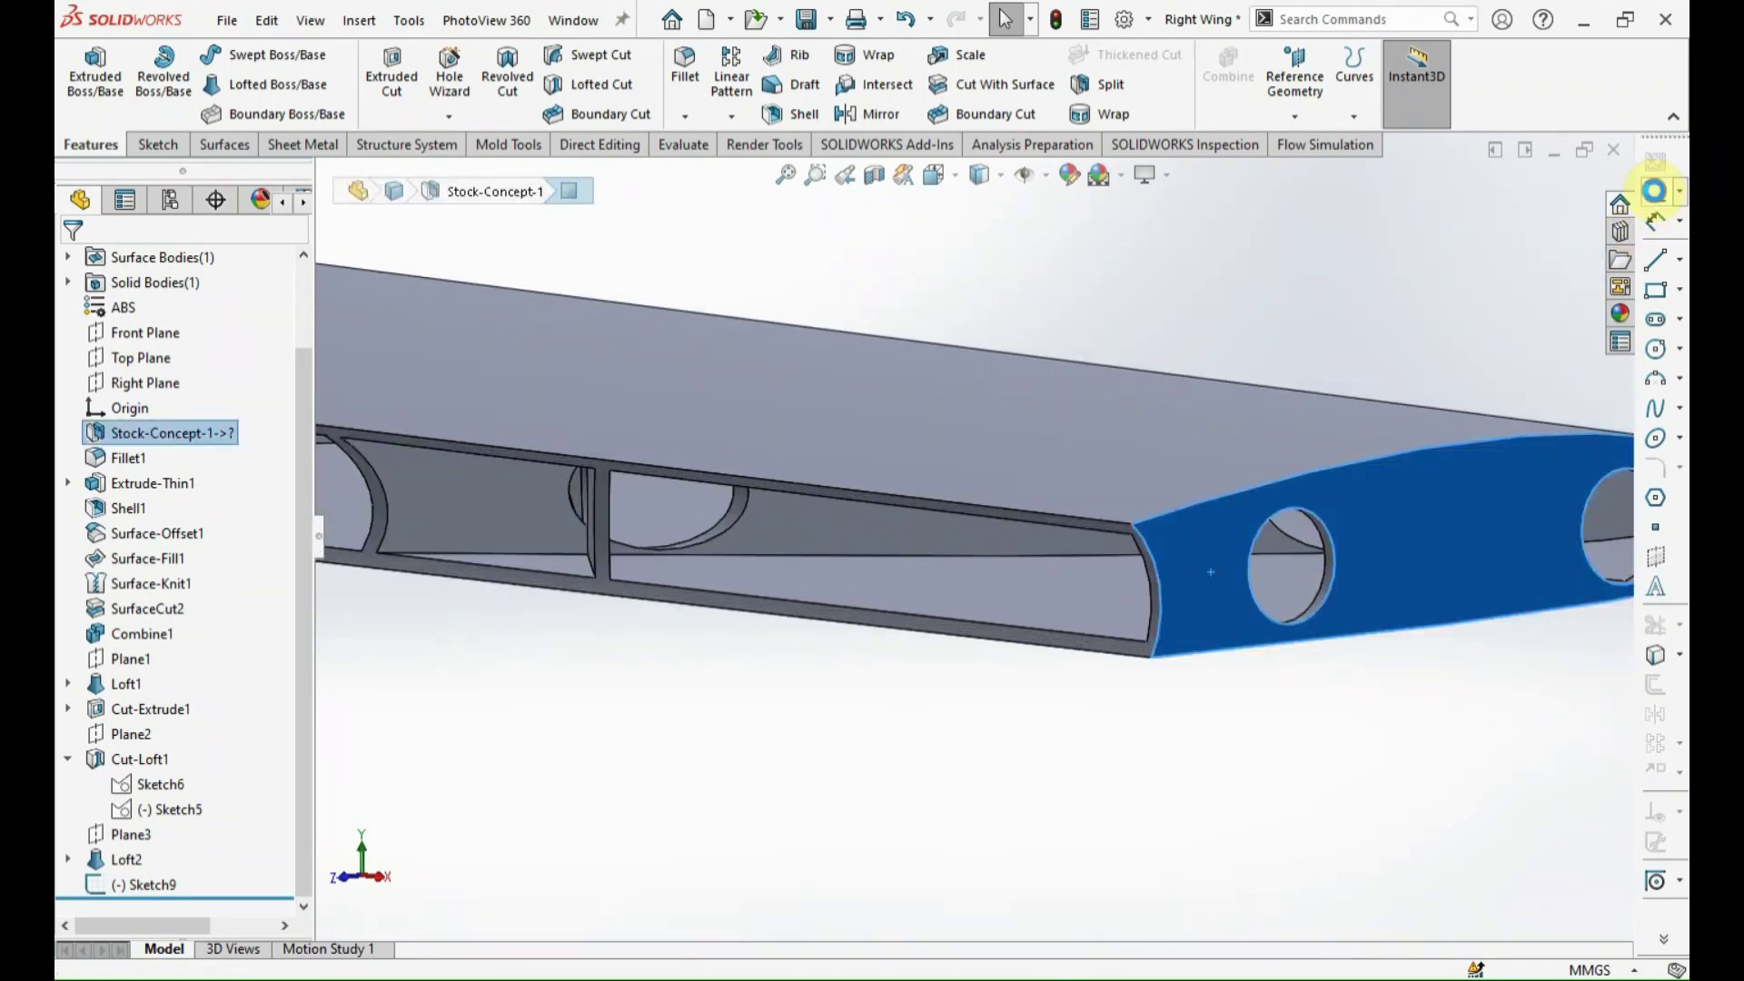
left_click(1655, 190)
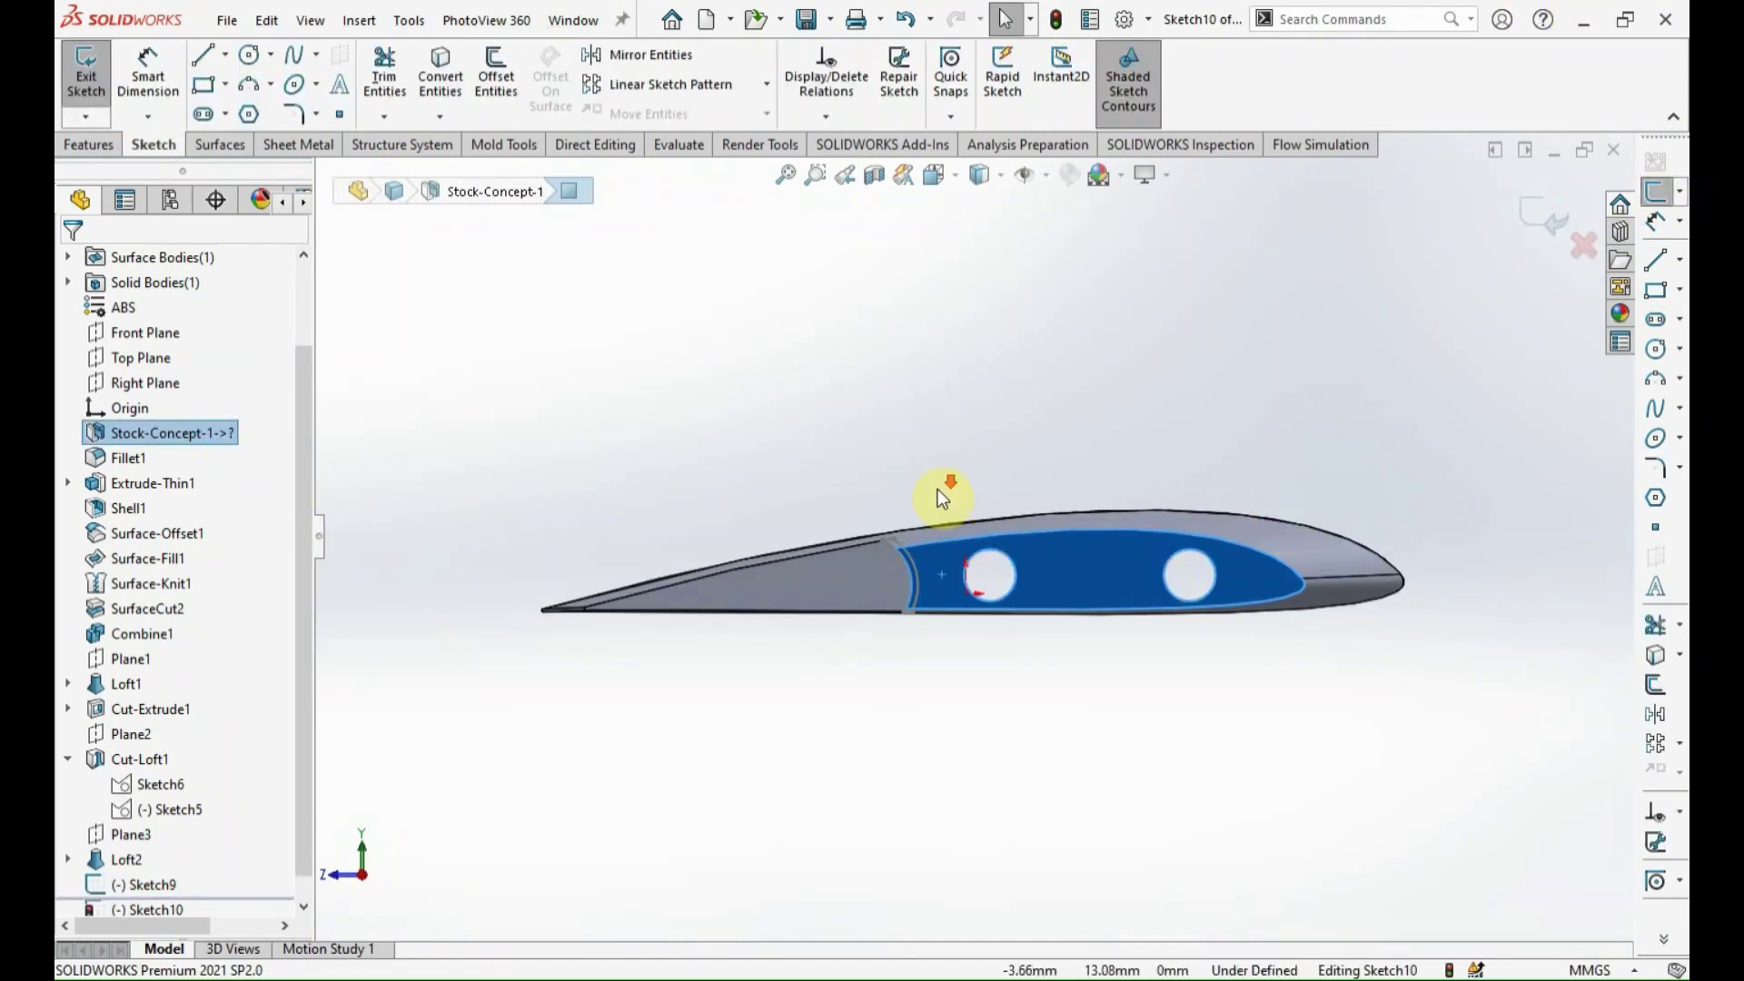
Convert the curved section edge to a sketch arc and offset it 0.80 mm.
scroll(945, 545, "down", 5)
mouse_move(934, 740)
middle_mouse_down()
mouse_move(966, 752)
mouse_move(903, 818)
middle_mouse_up()
left_click(864, 781)
left_click(1654, 686)
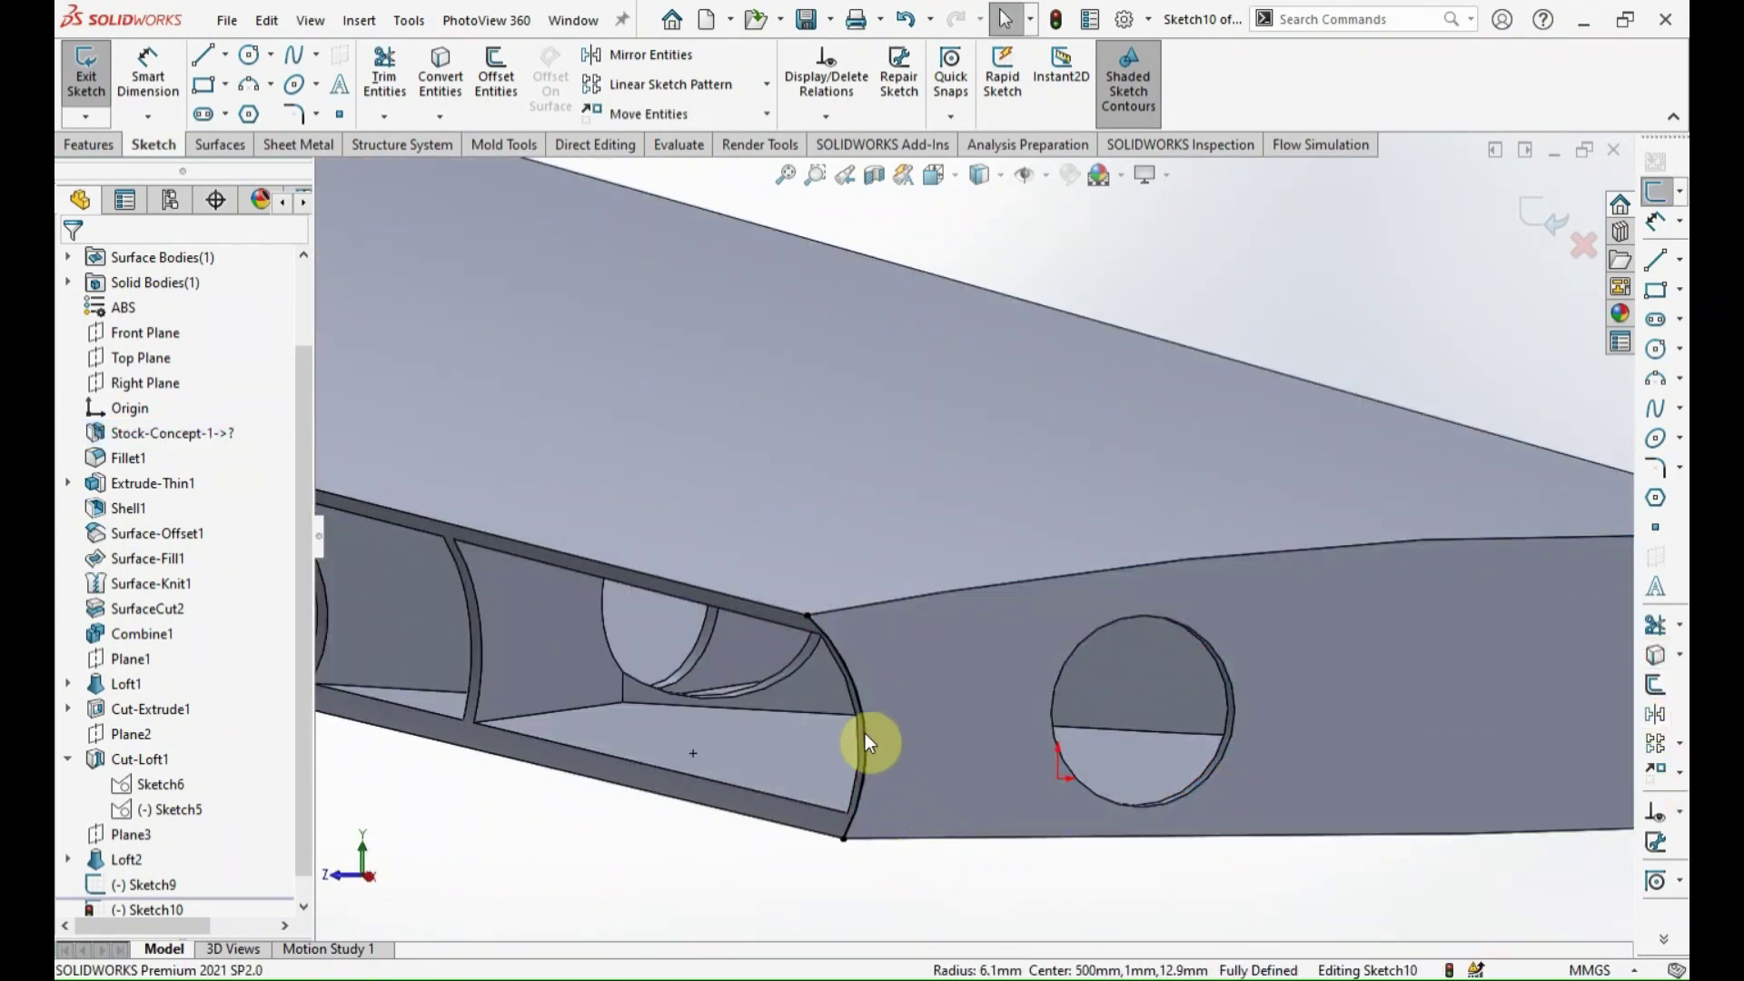
left_click(865, 743)
left_click(1655, 684)
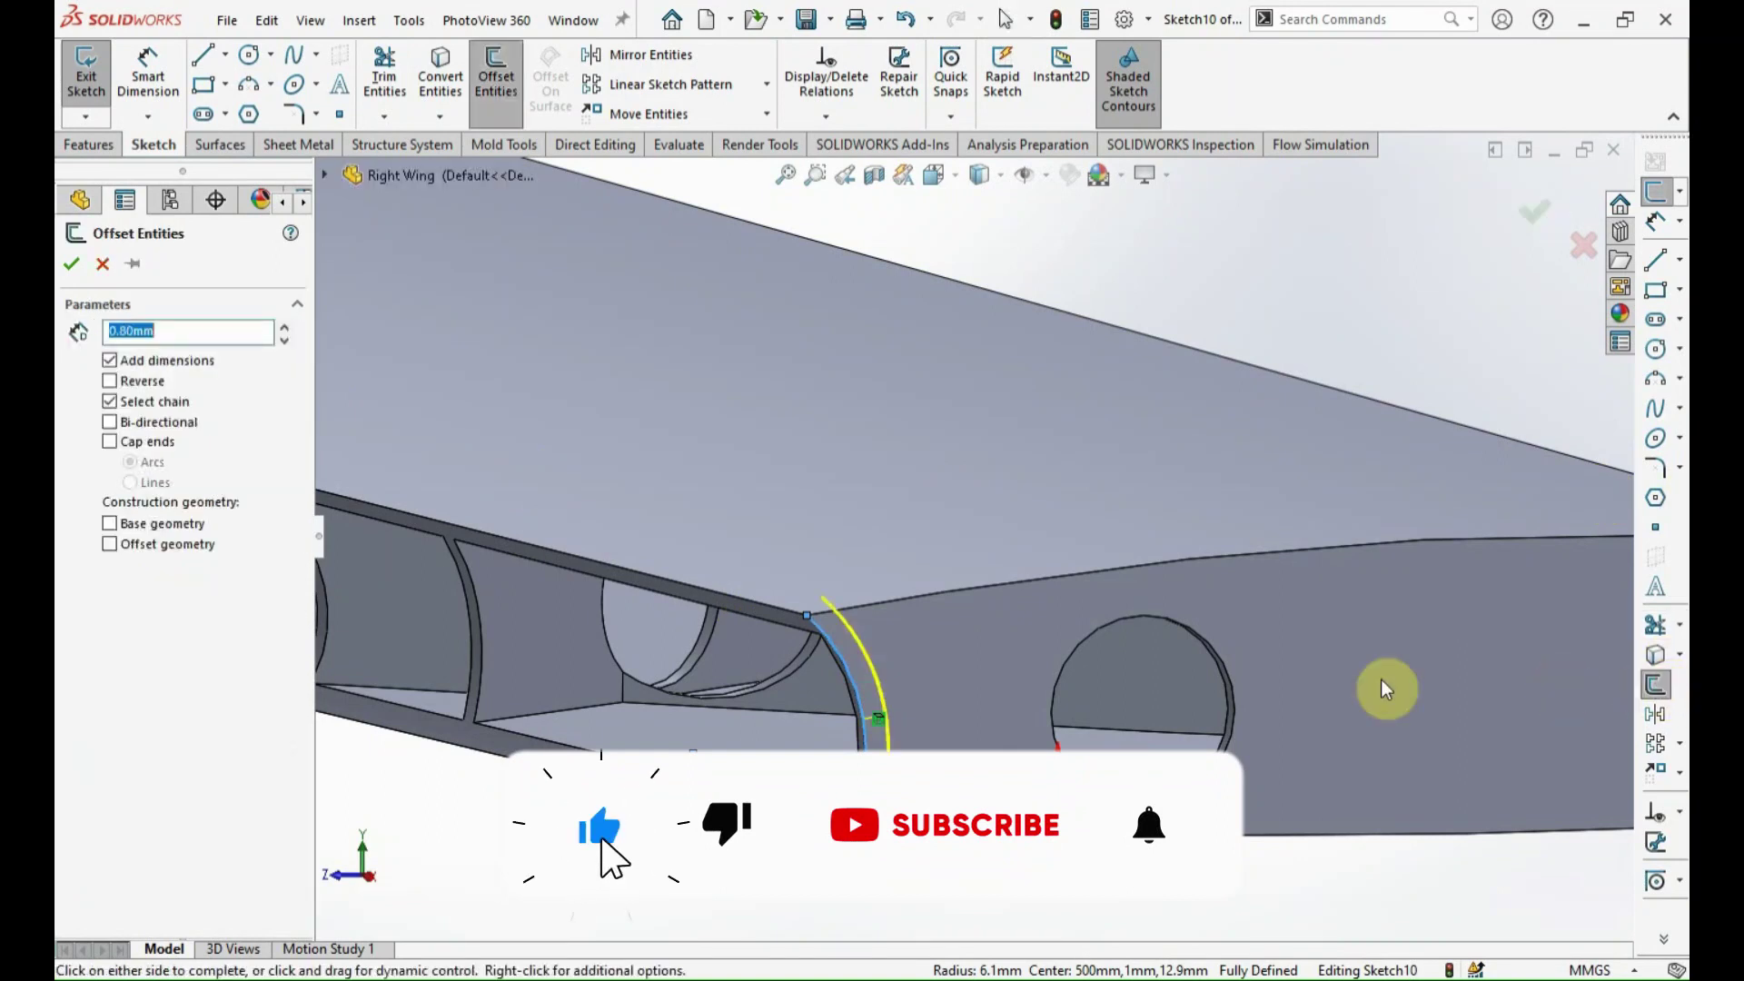
left_click(69, 265)
Convert the top wing face's edges into sketch curves.
left_click(863, 494)
middle_click_drag(940, 710, 1045, 700)
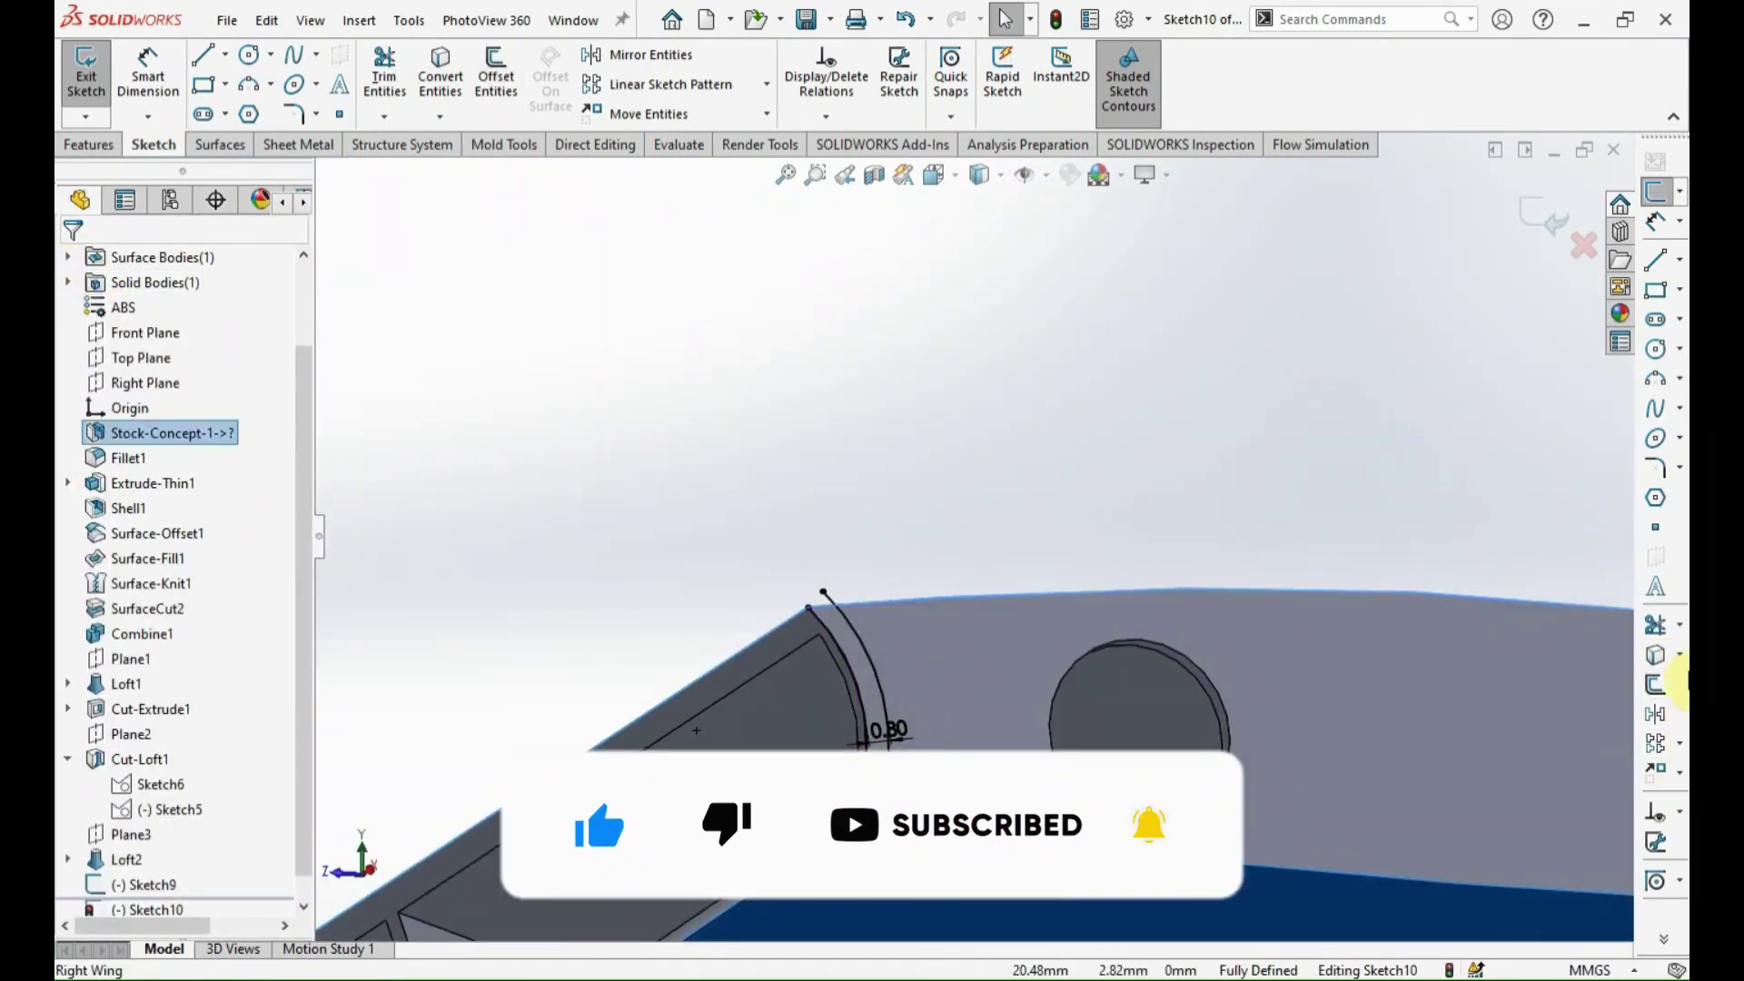
left_click(1655, 713)
left_click(1655, 713)
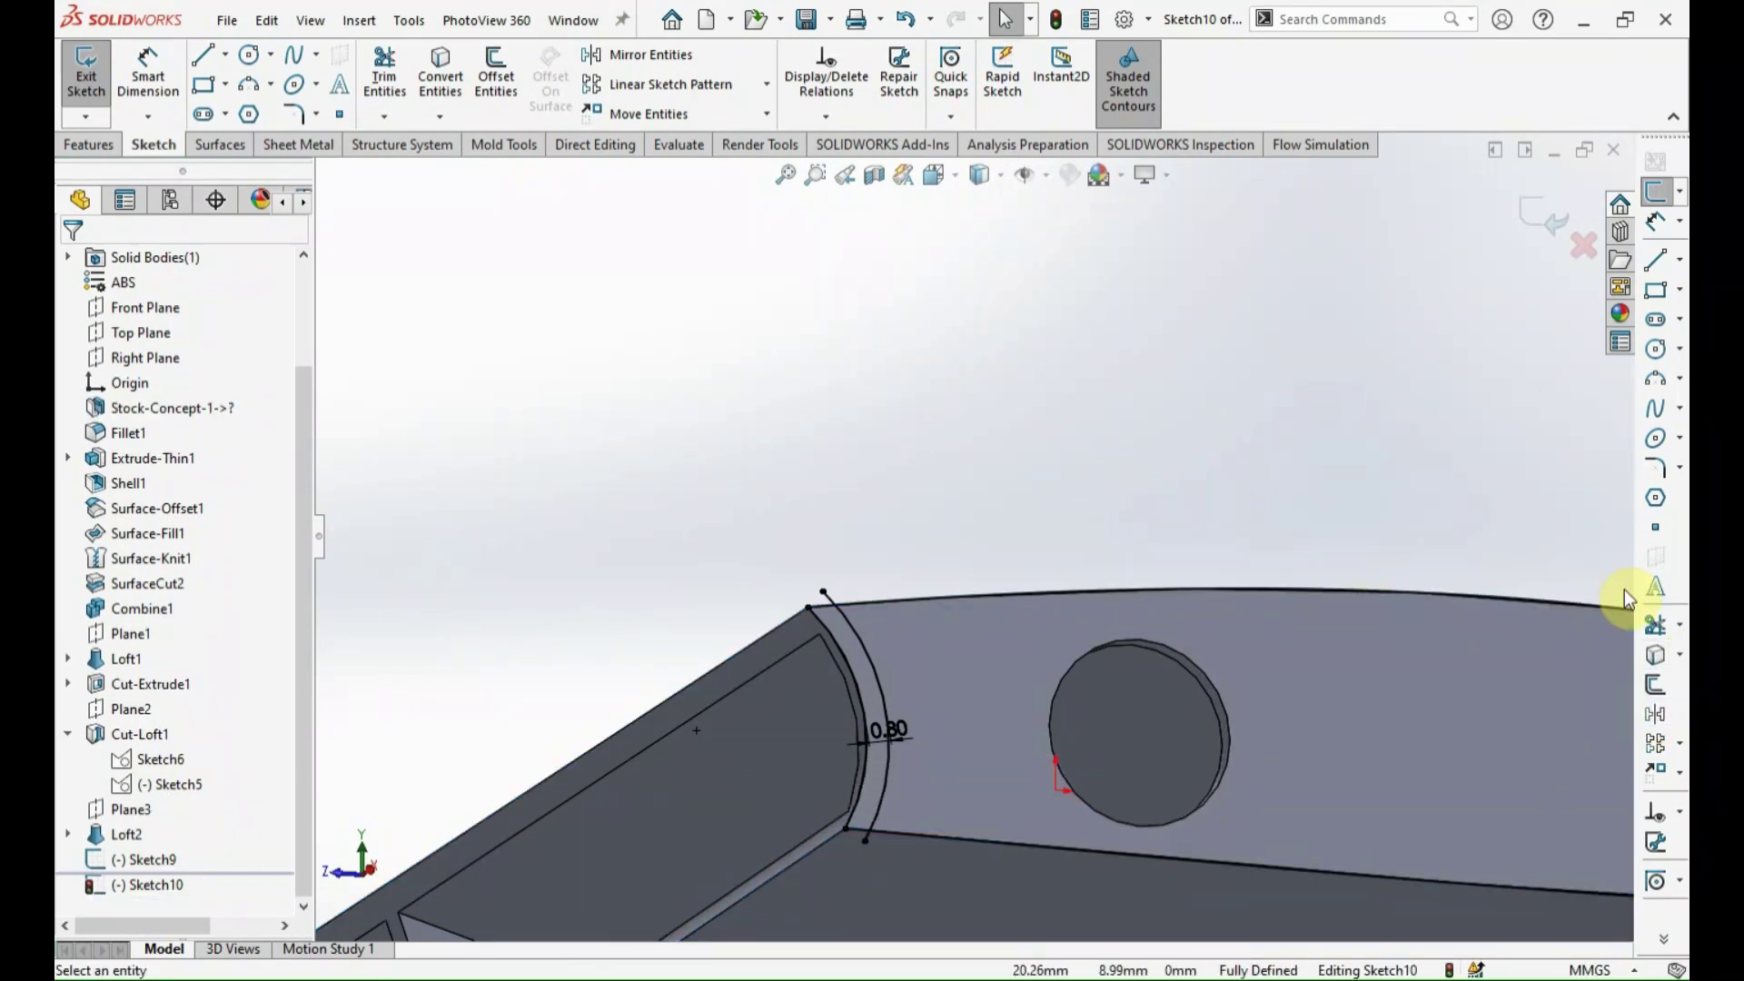
Trim the extra top-edge segment from the Sketch10 curves.
left_click(1655, 624)
scroll(895, 813, "down", 3)
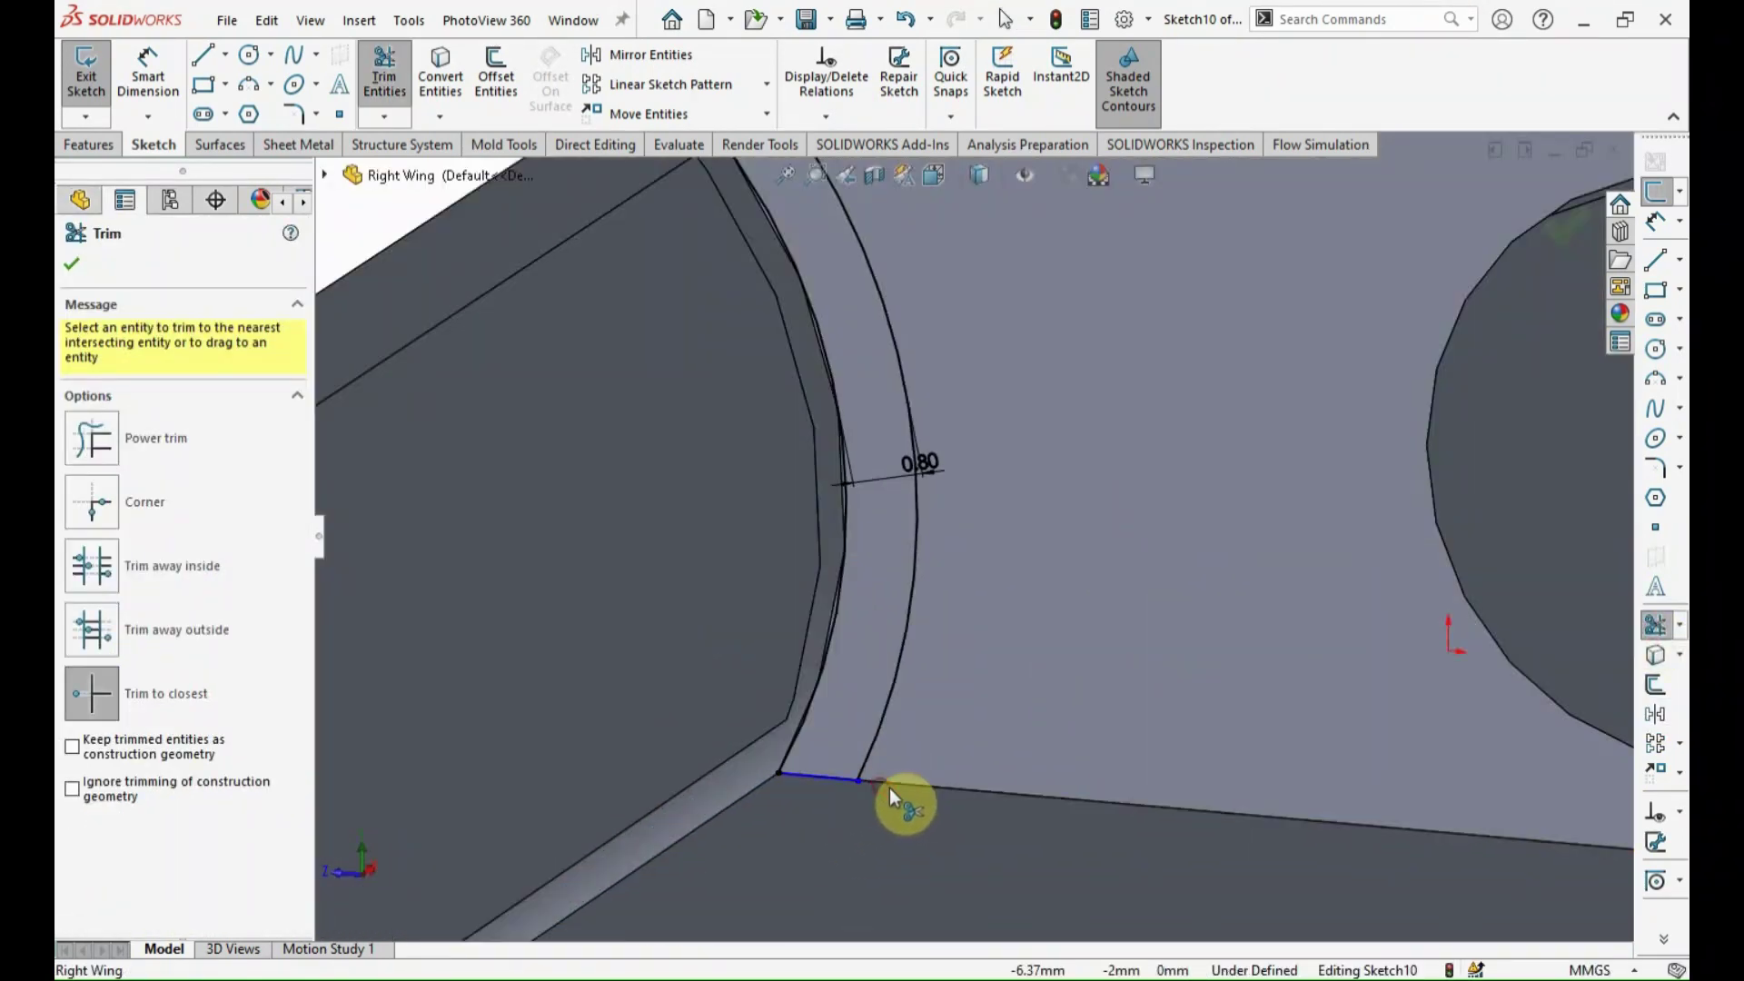
scroll(900, 790, "up", 3)
scroll(923, 369, "down", 3)
left_click(954, 488)
left_click(1564, 227)
scroll(957, 322, "up", 2)
scroll(949, 363, "up", 2)
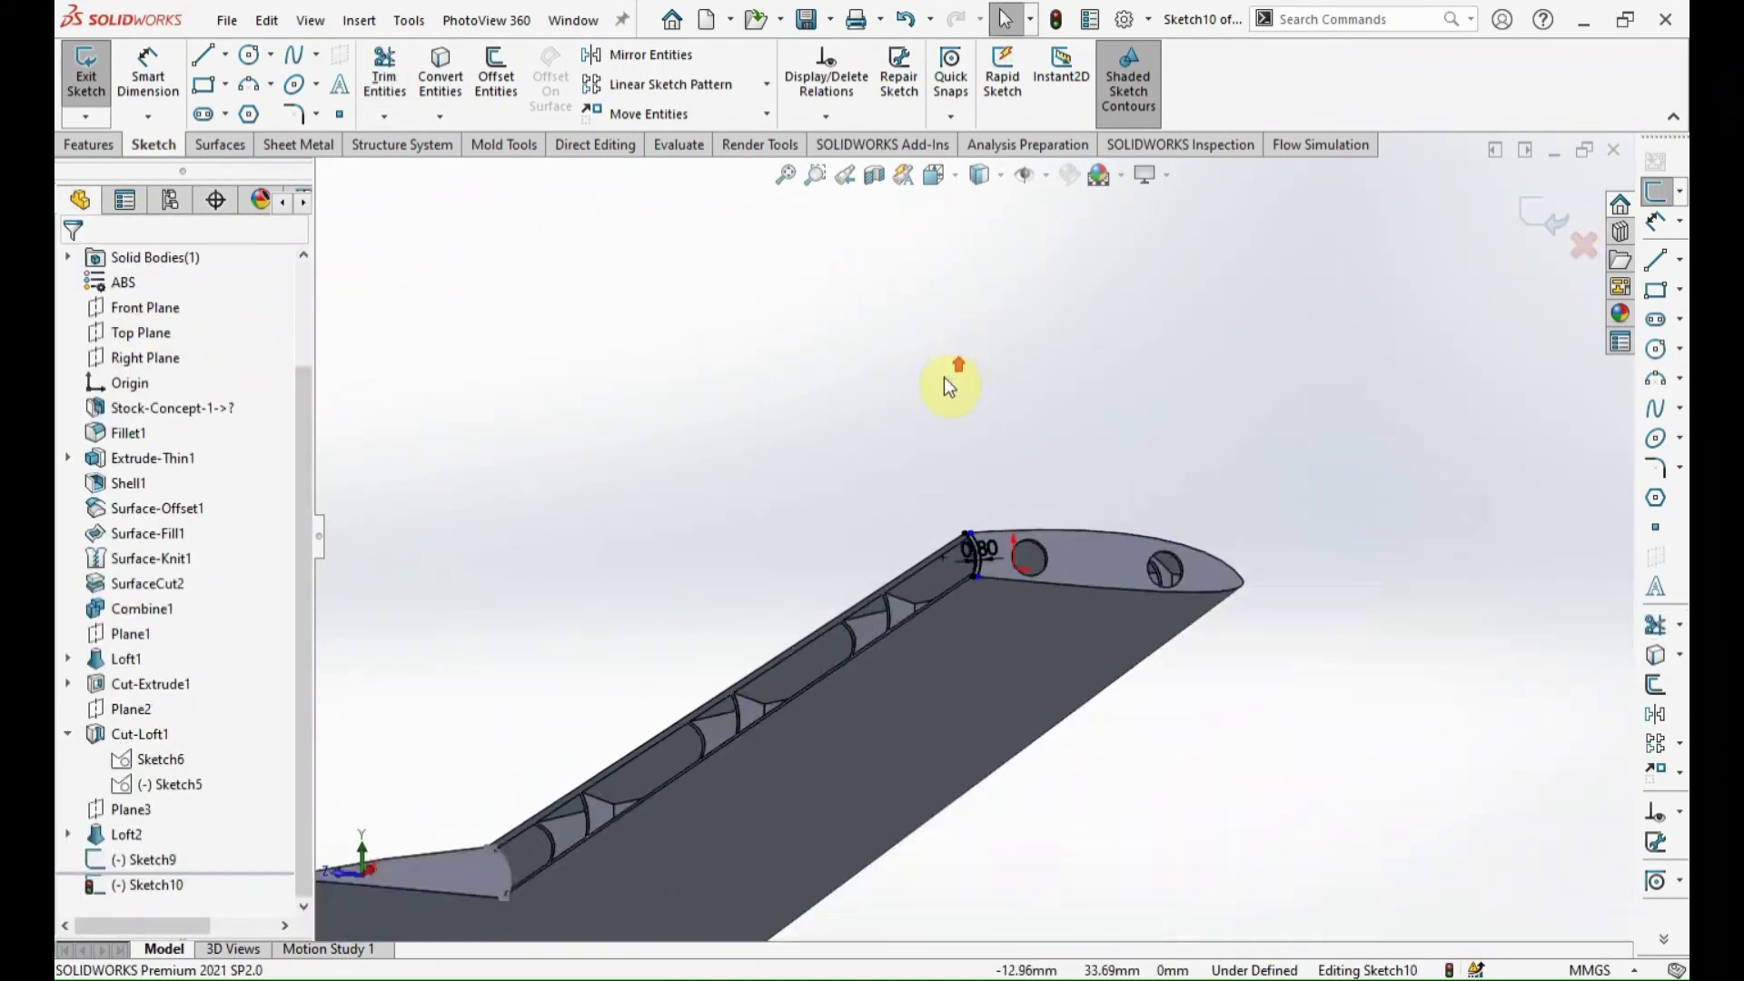
middle_click_drag(945, 378, 801, 617)
scroll(802, 618, "up", 2)
middle_click_drag(809, 770, 896, 685)
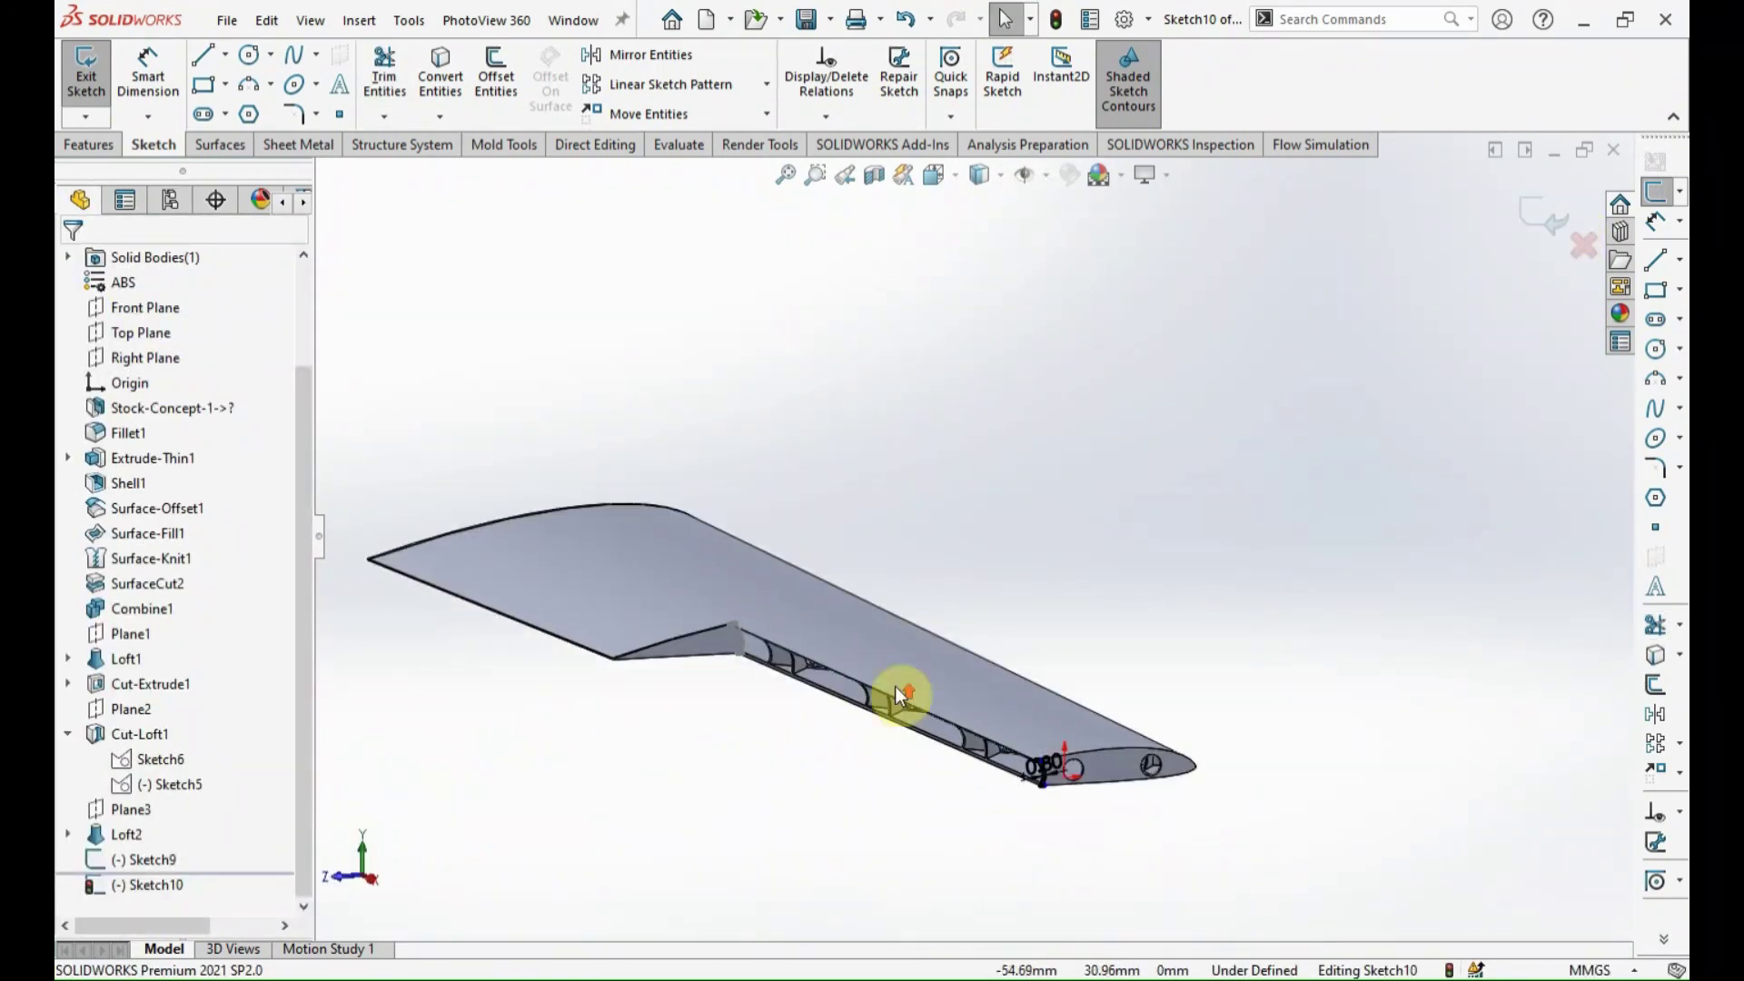
Exit Sketch10 and start a loft with the curved tip edge as an open-loop profile.
left_click(107, 145)
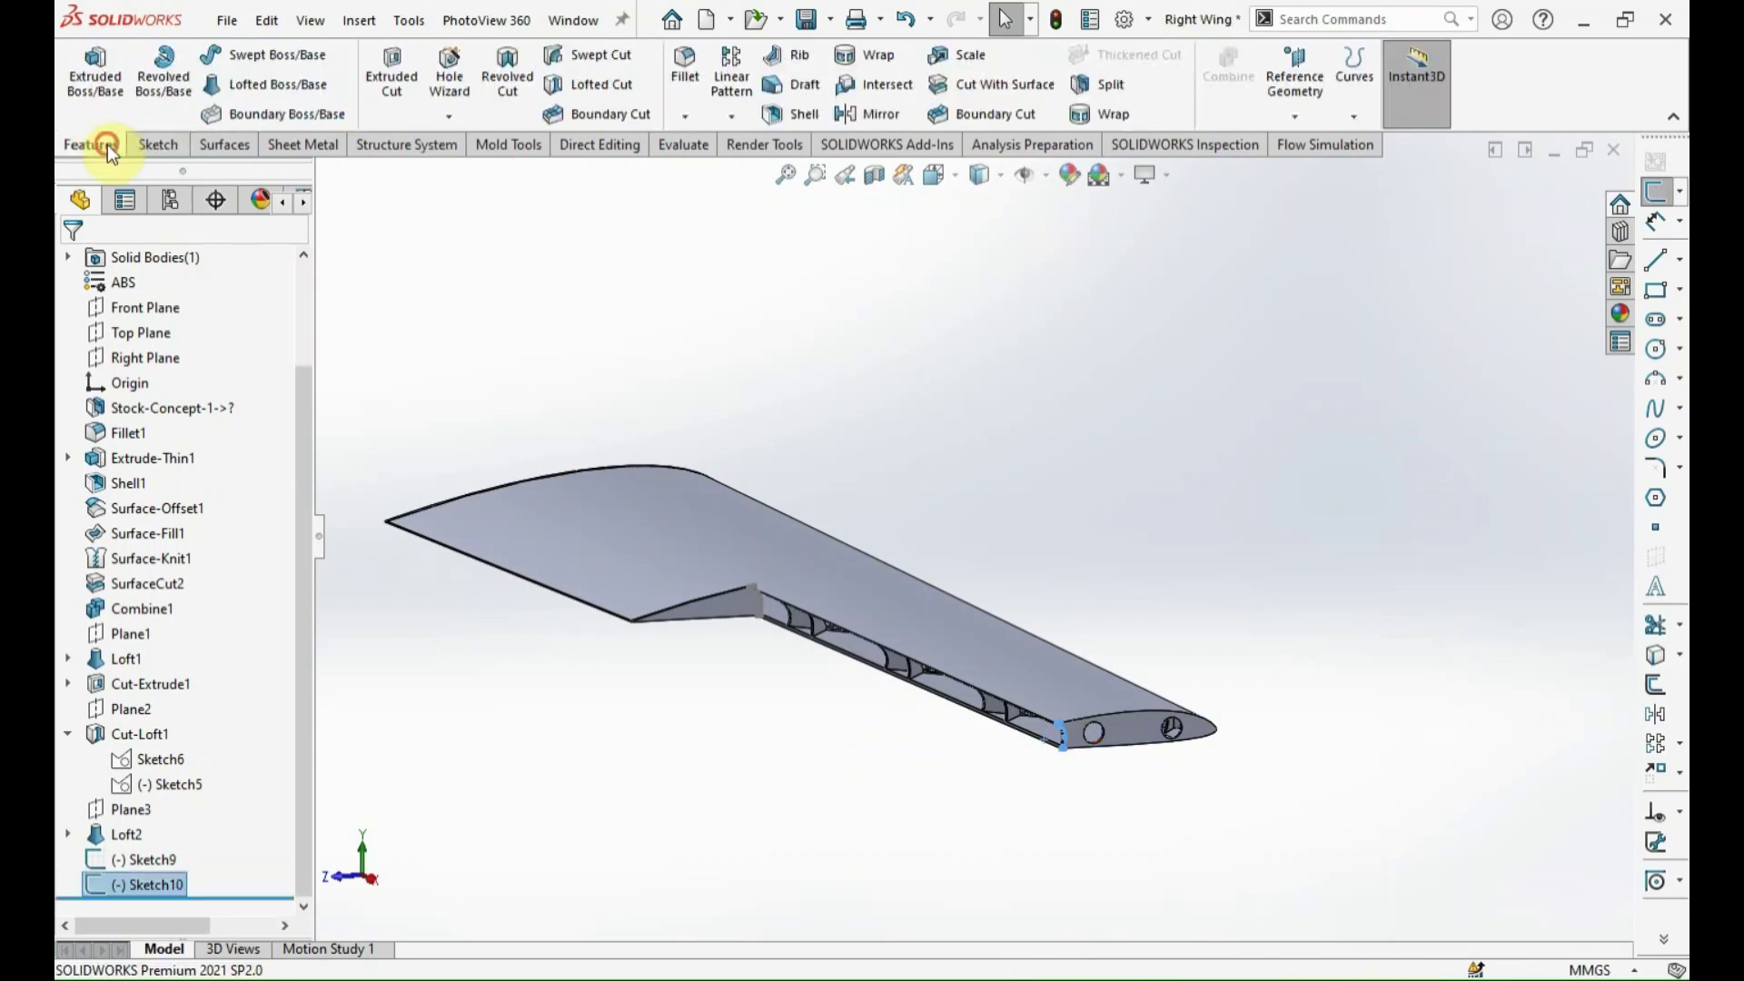
left_click(272, 84)
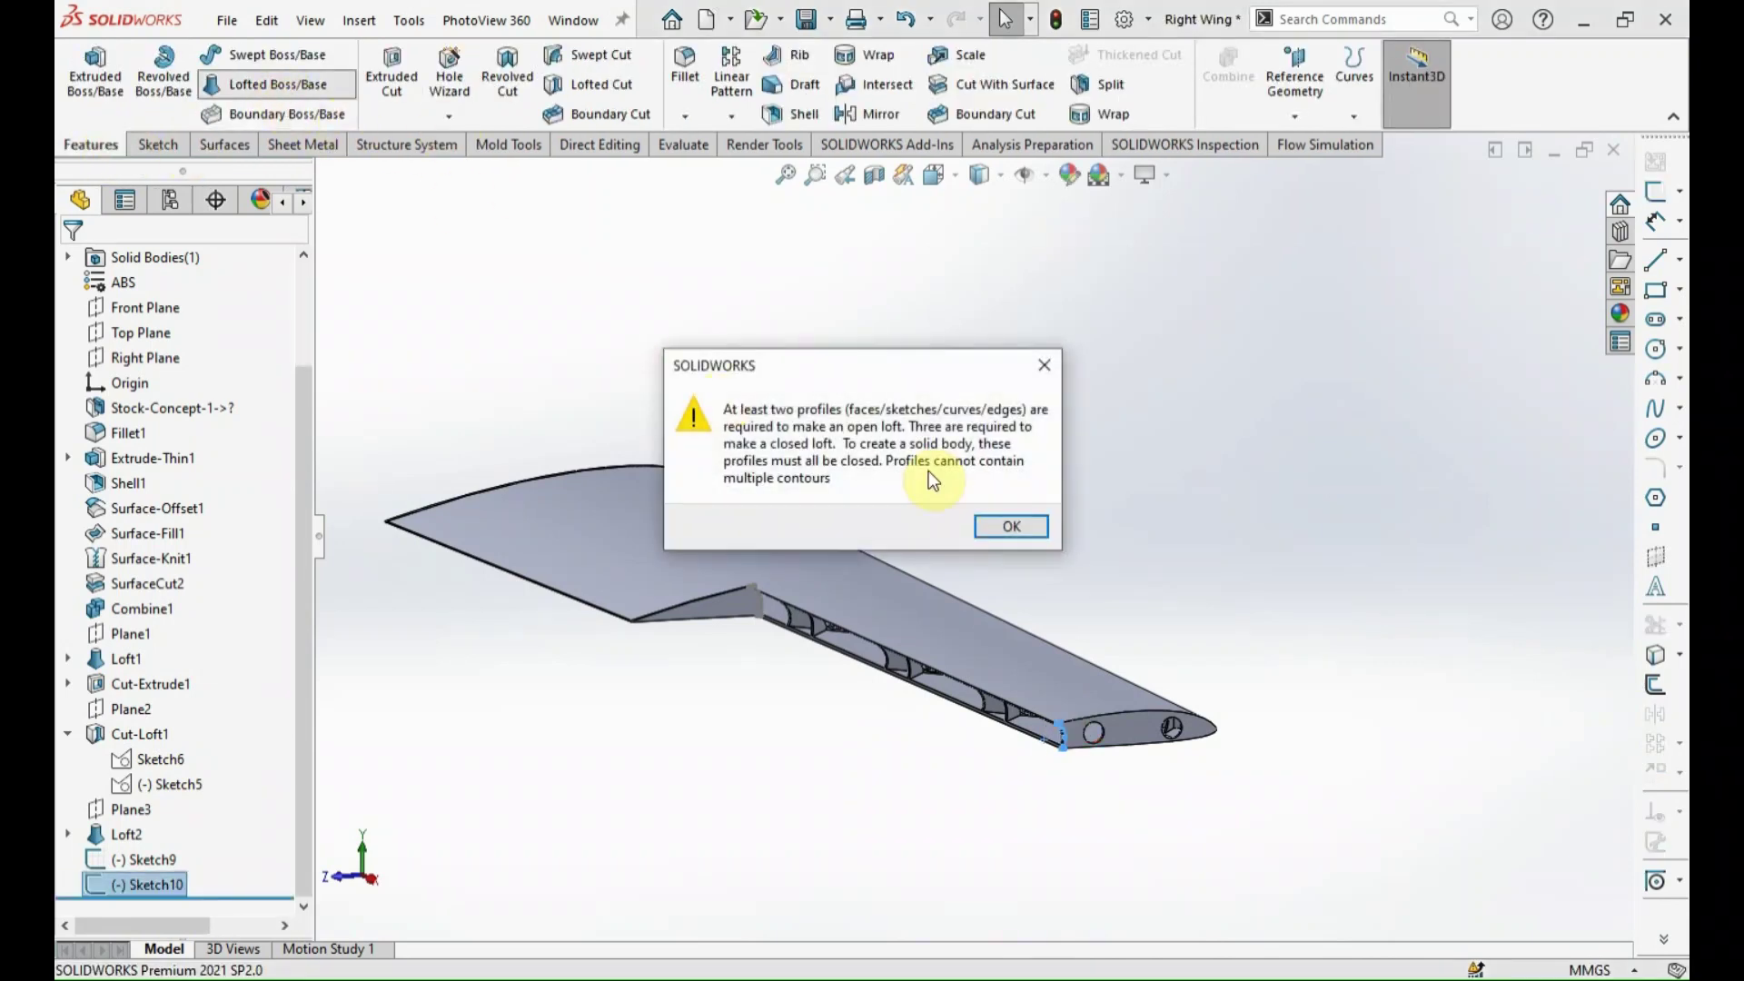
left_click(1018, 527)
scroll(988, 624, "down", 5)
scroll(999, 625, "down", 3)
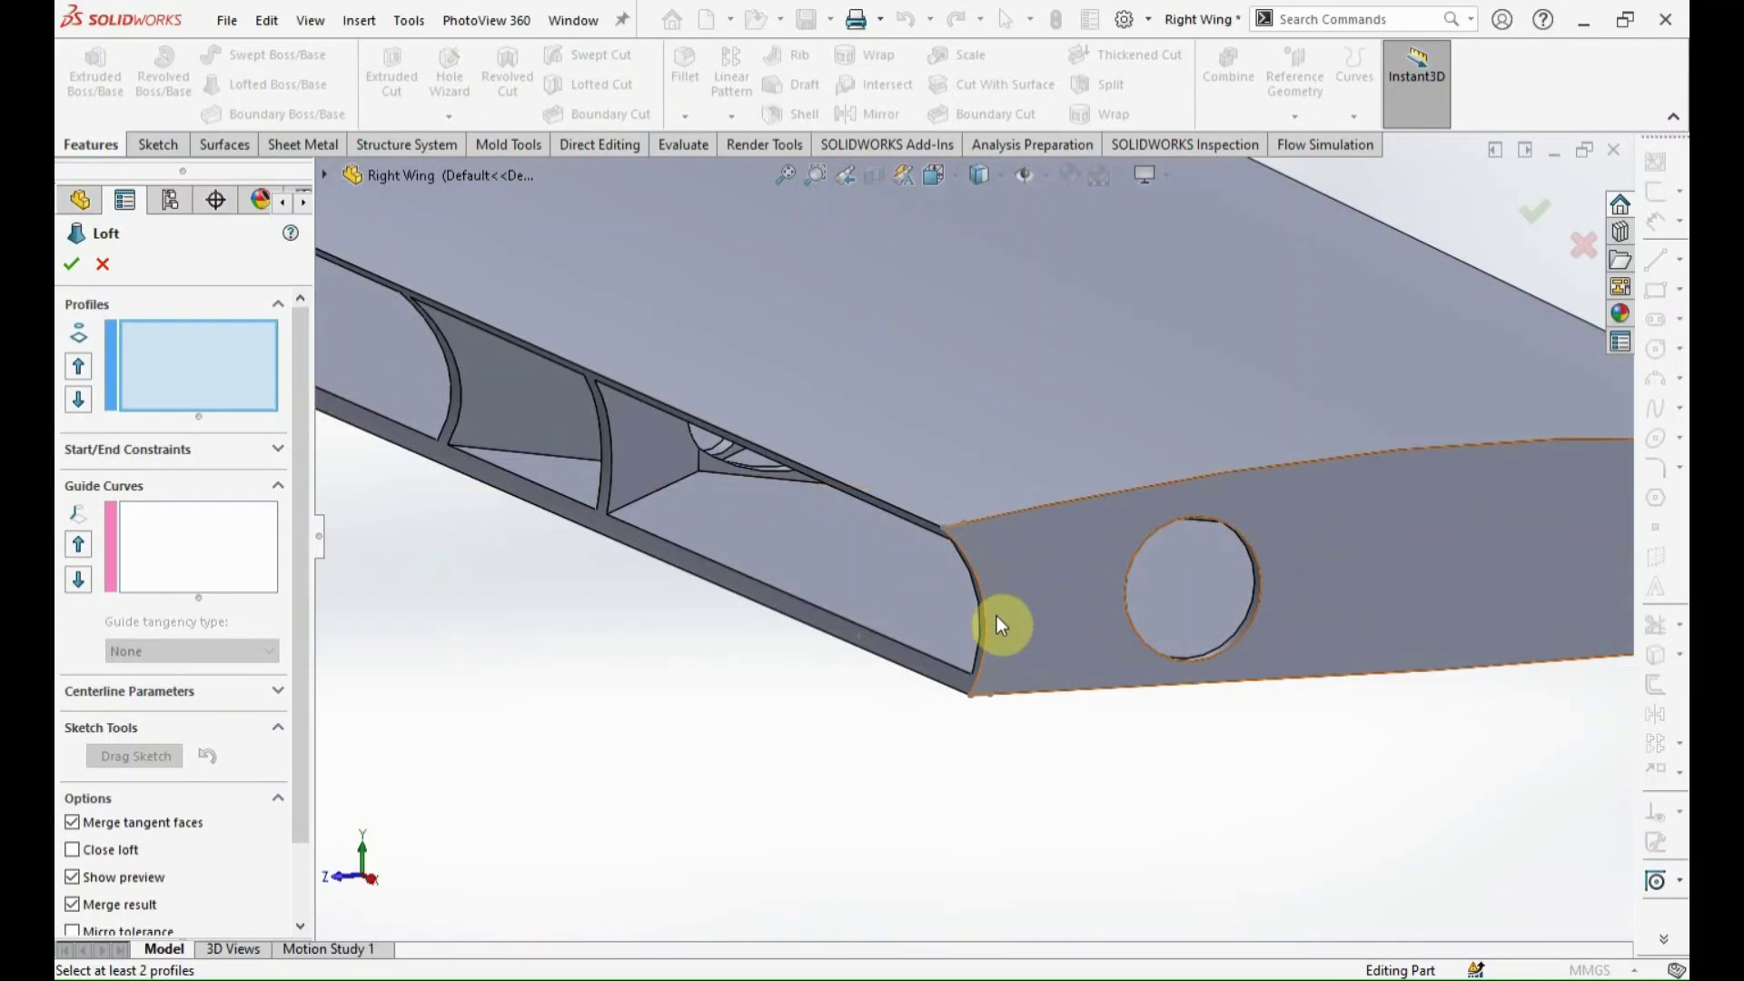
left_click(999, 625)
left_click(1064, 687)
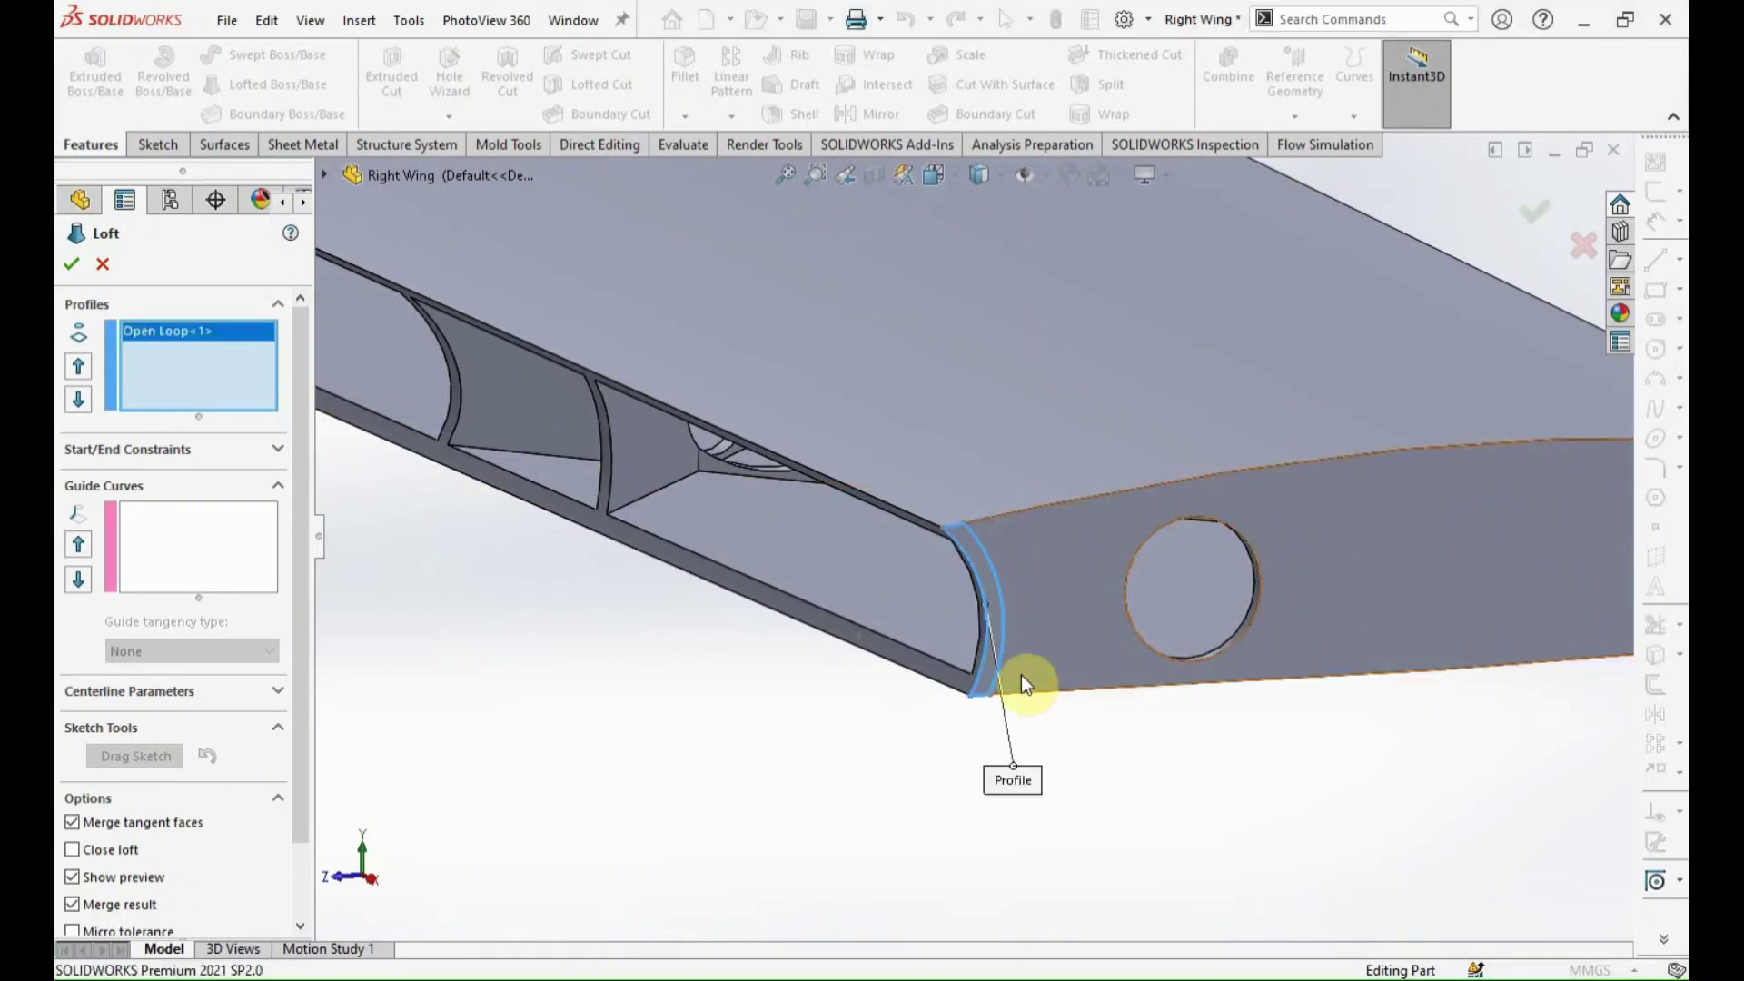
Try adding the wing-root edge as a closed then open loop, then cancel the loft.
scroll(726, 508, "up", 5)
scroll(494, 334, "down", 5)
scroll(751, 459, "down", 1)
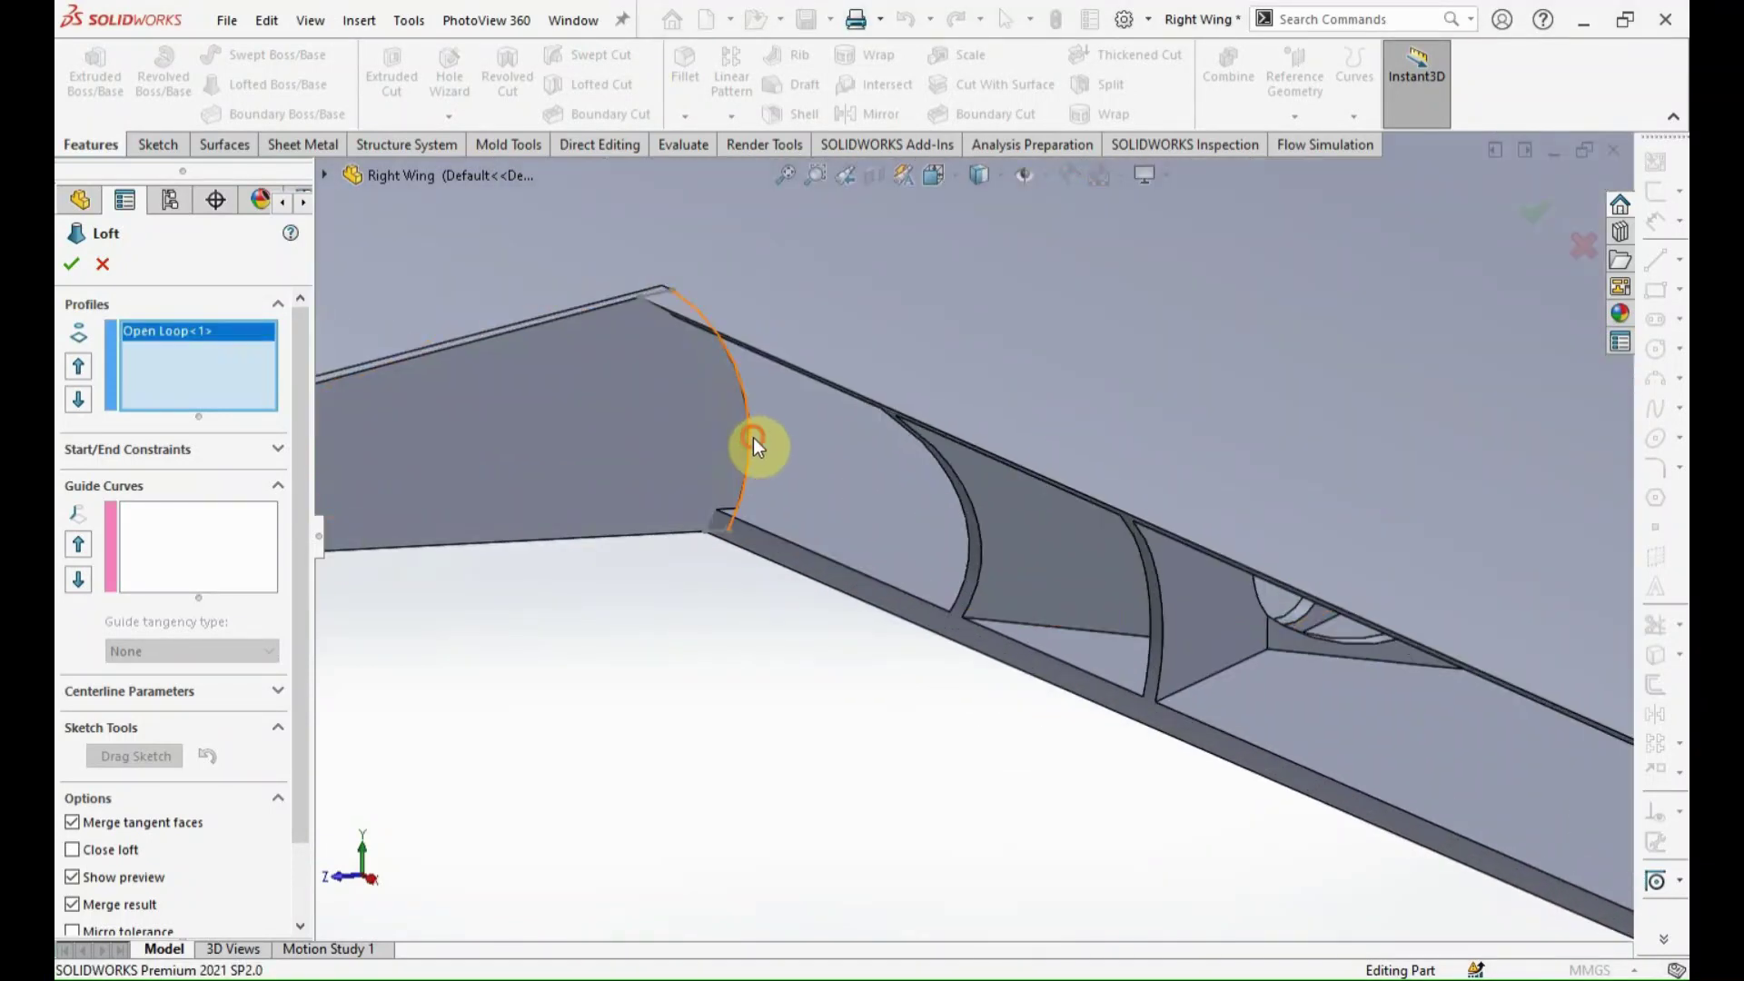
left_click(754, 437)
left_click(816, 380)
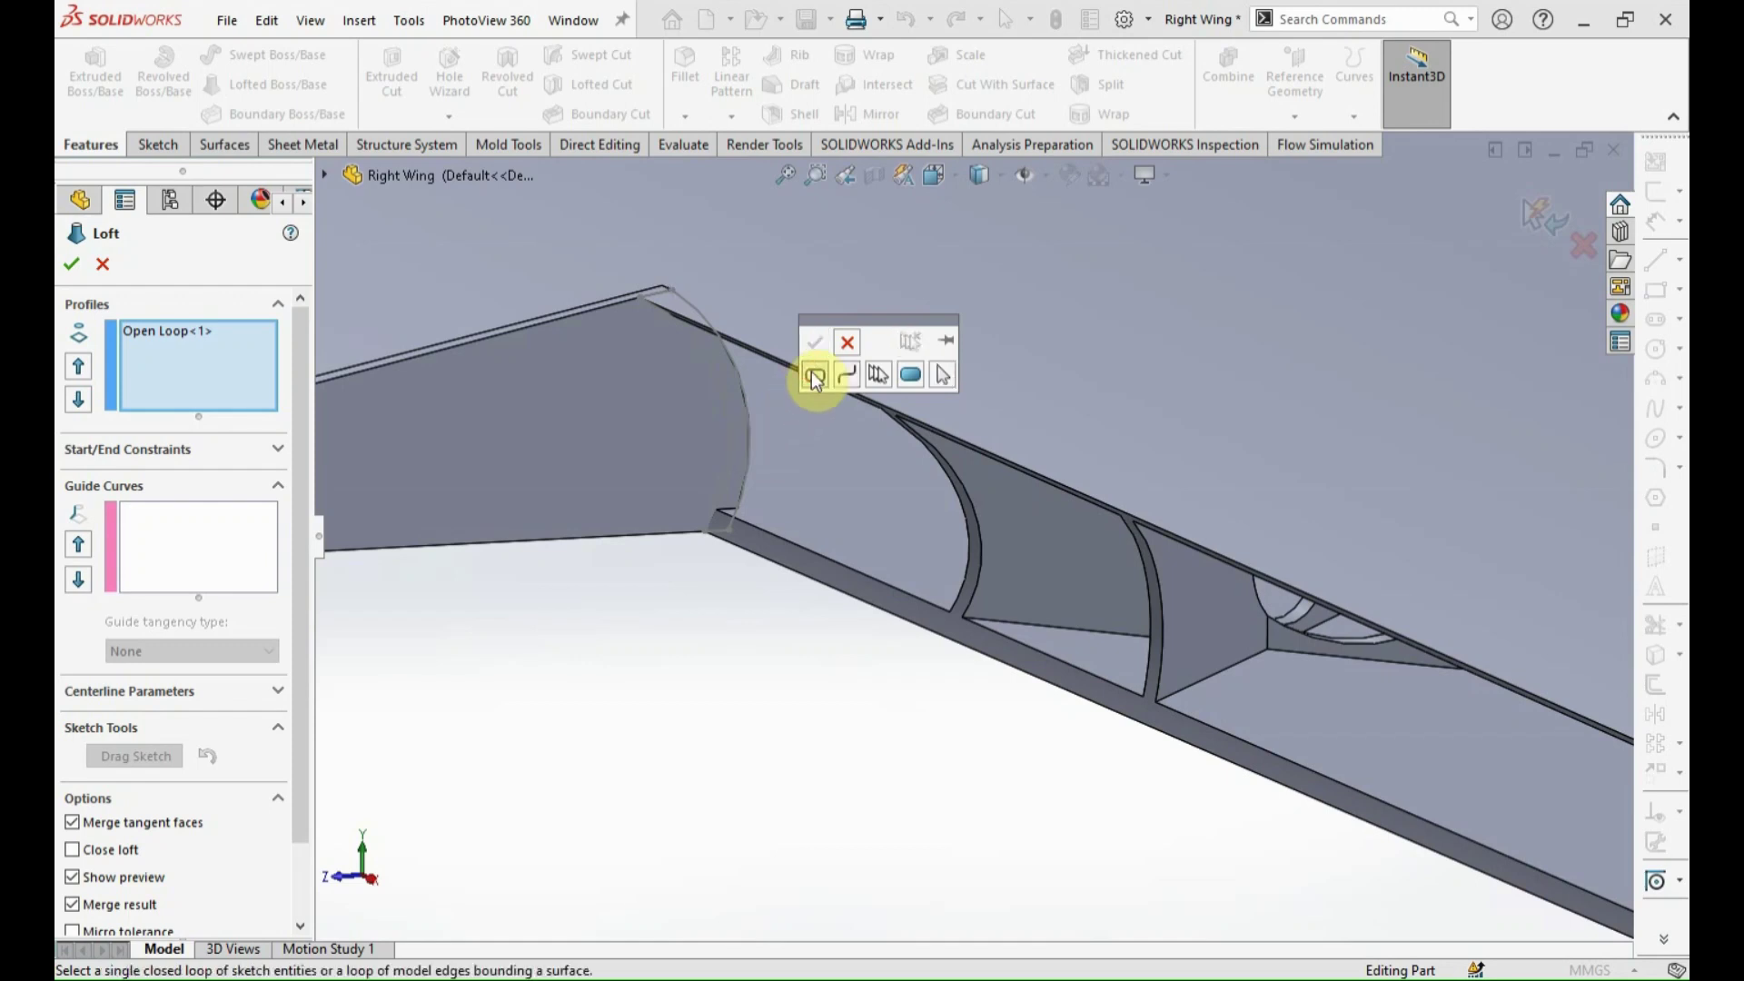
left_click(847, 374)
left_click(673, 291)
left_click(735, 327)
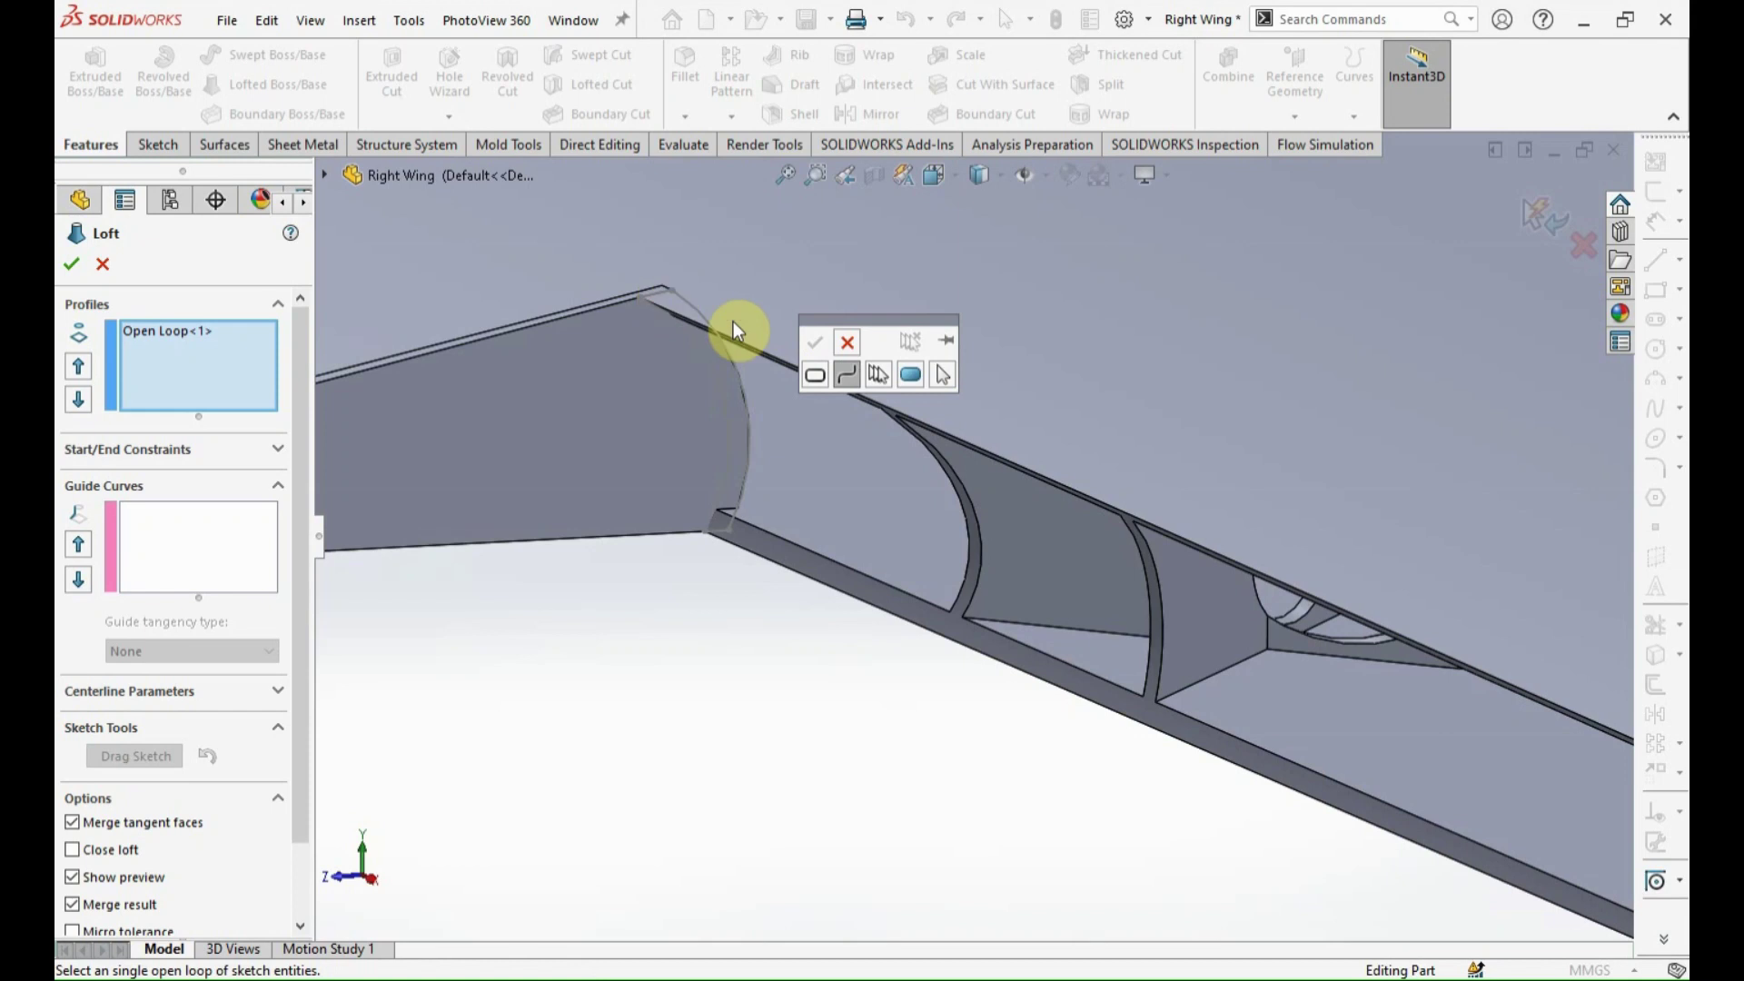
left_click(845, 345)
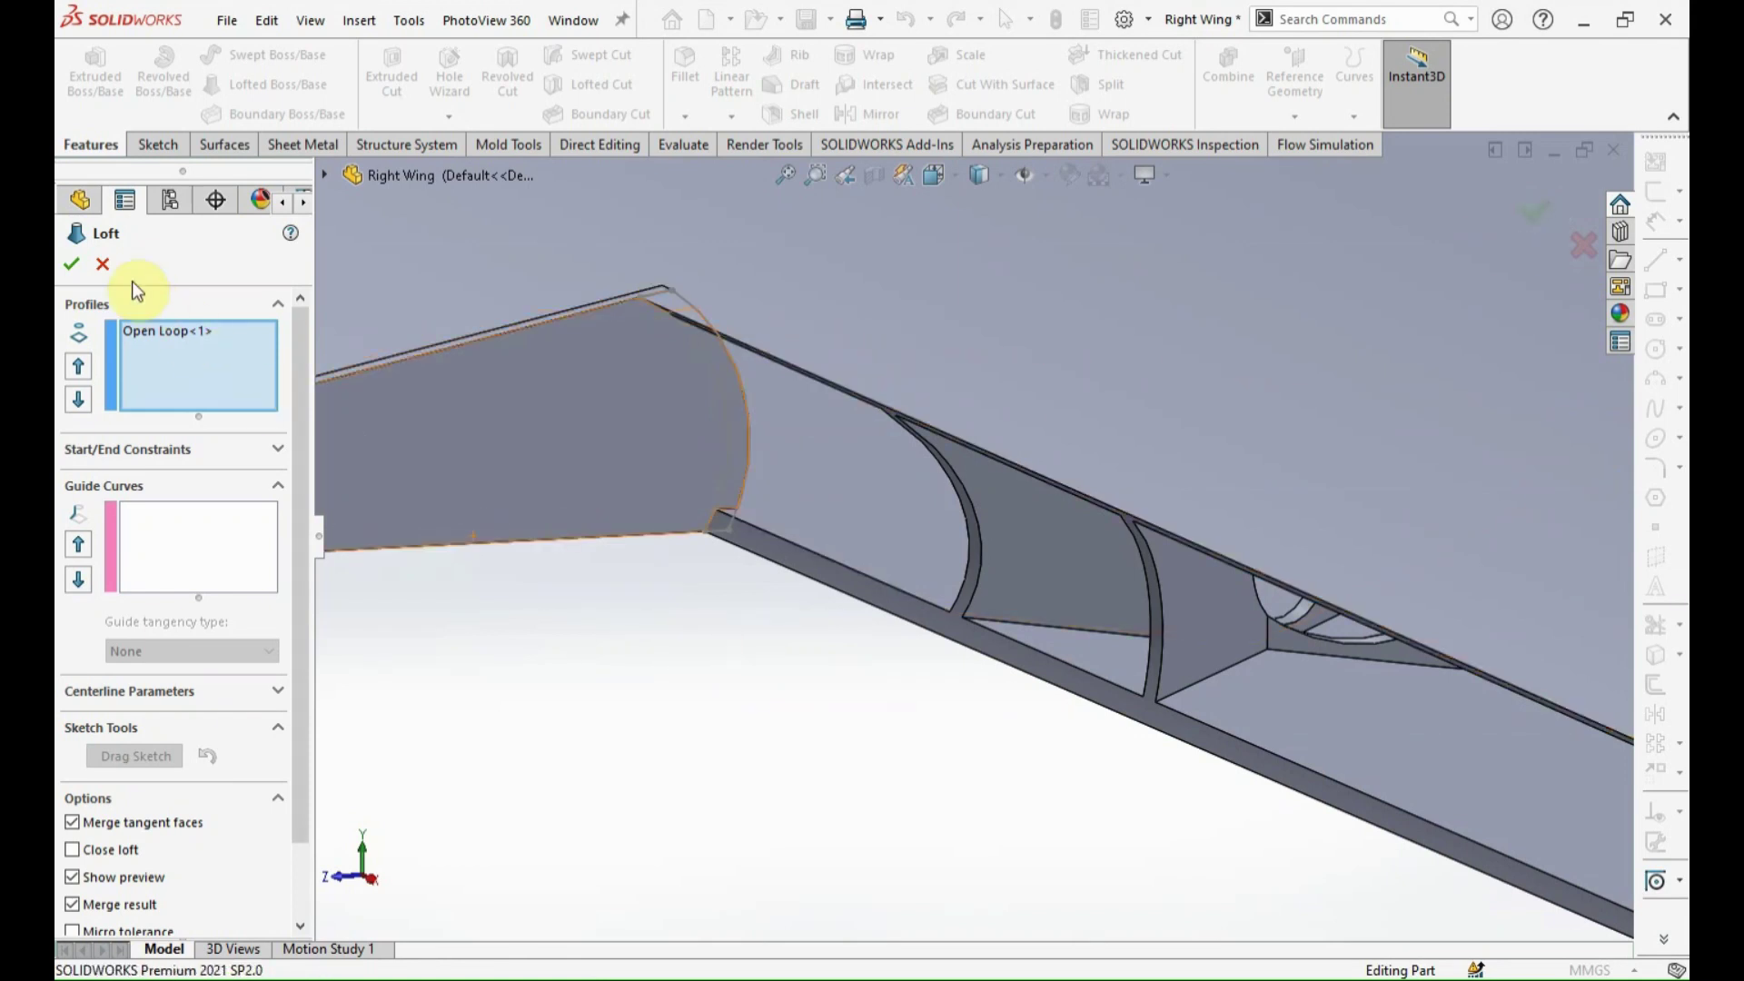
left_click(103, 263)
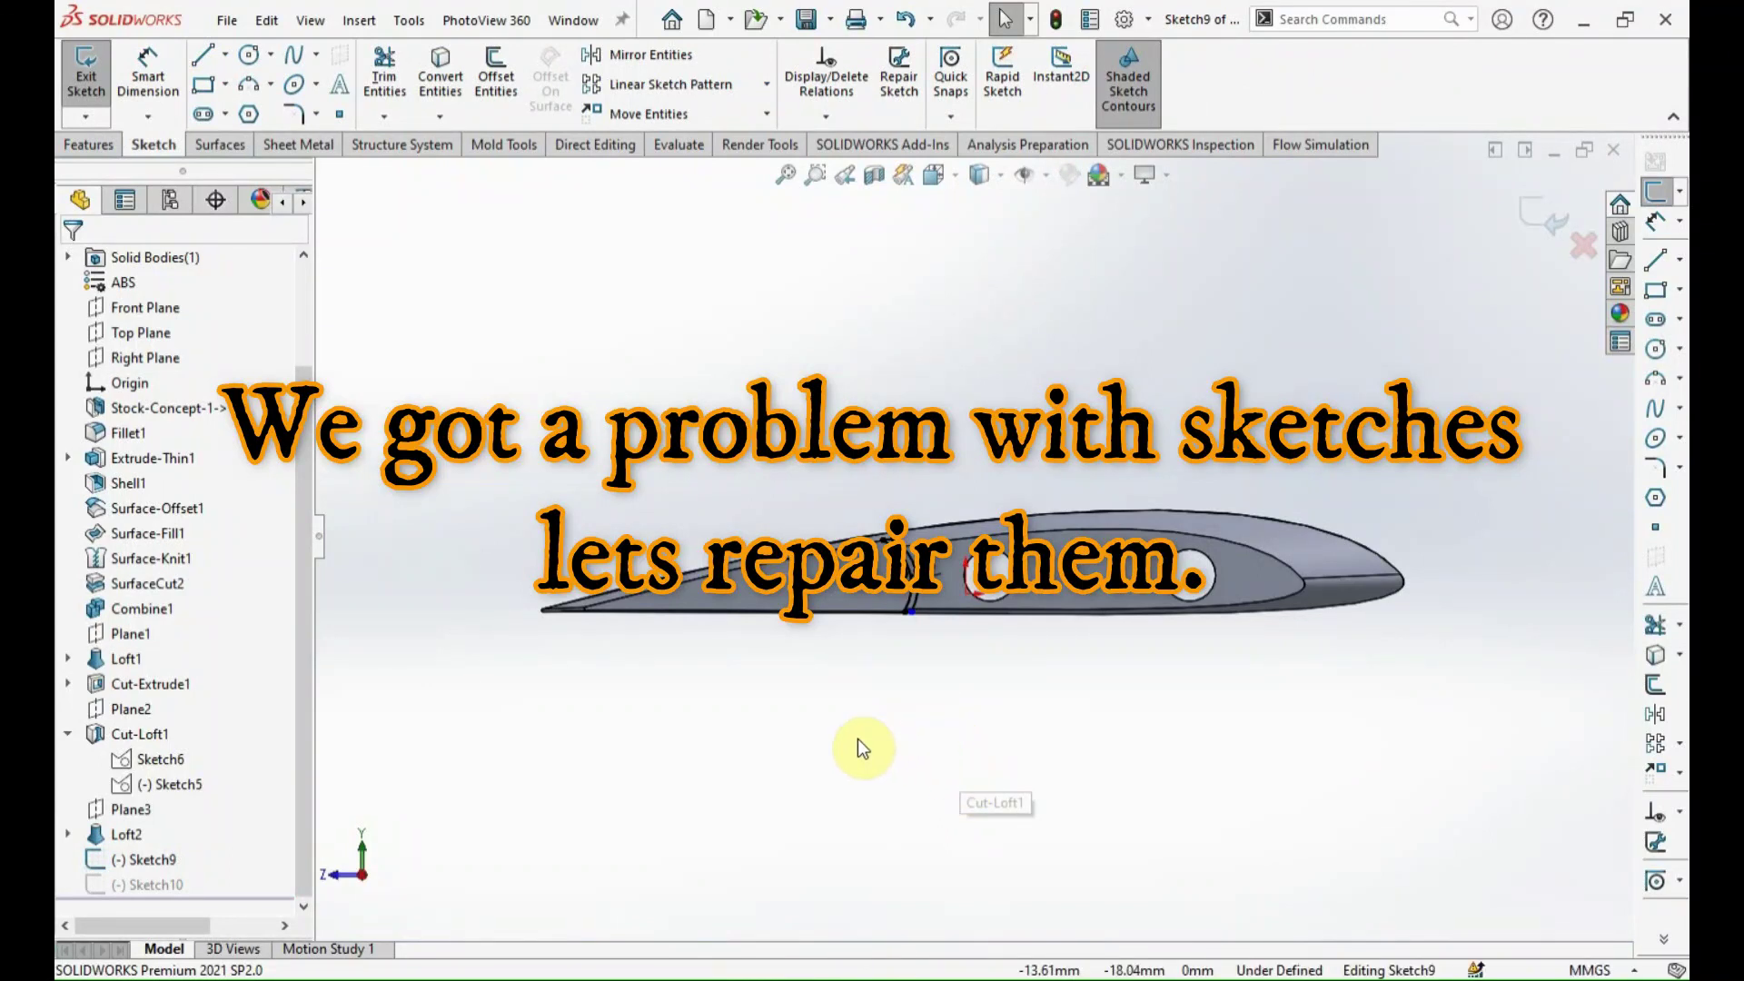
Run Repair Sketch on Sketch9 and inspect the spline endpoint at the slot corner.
left_click(1655, 845)
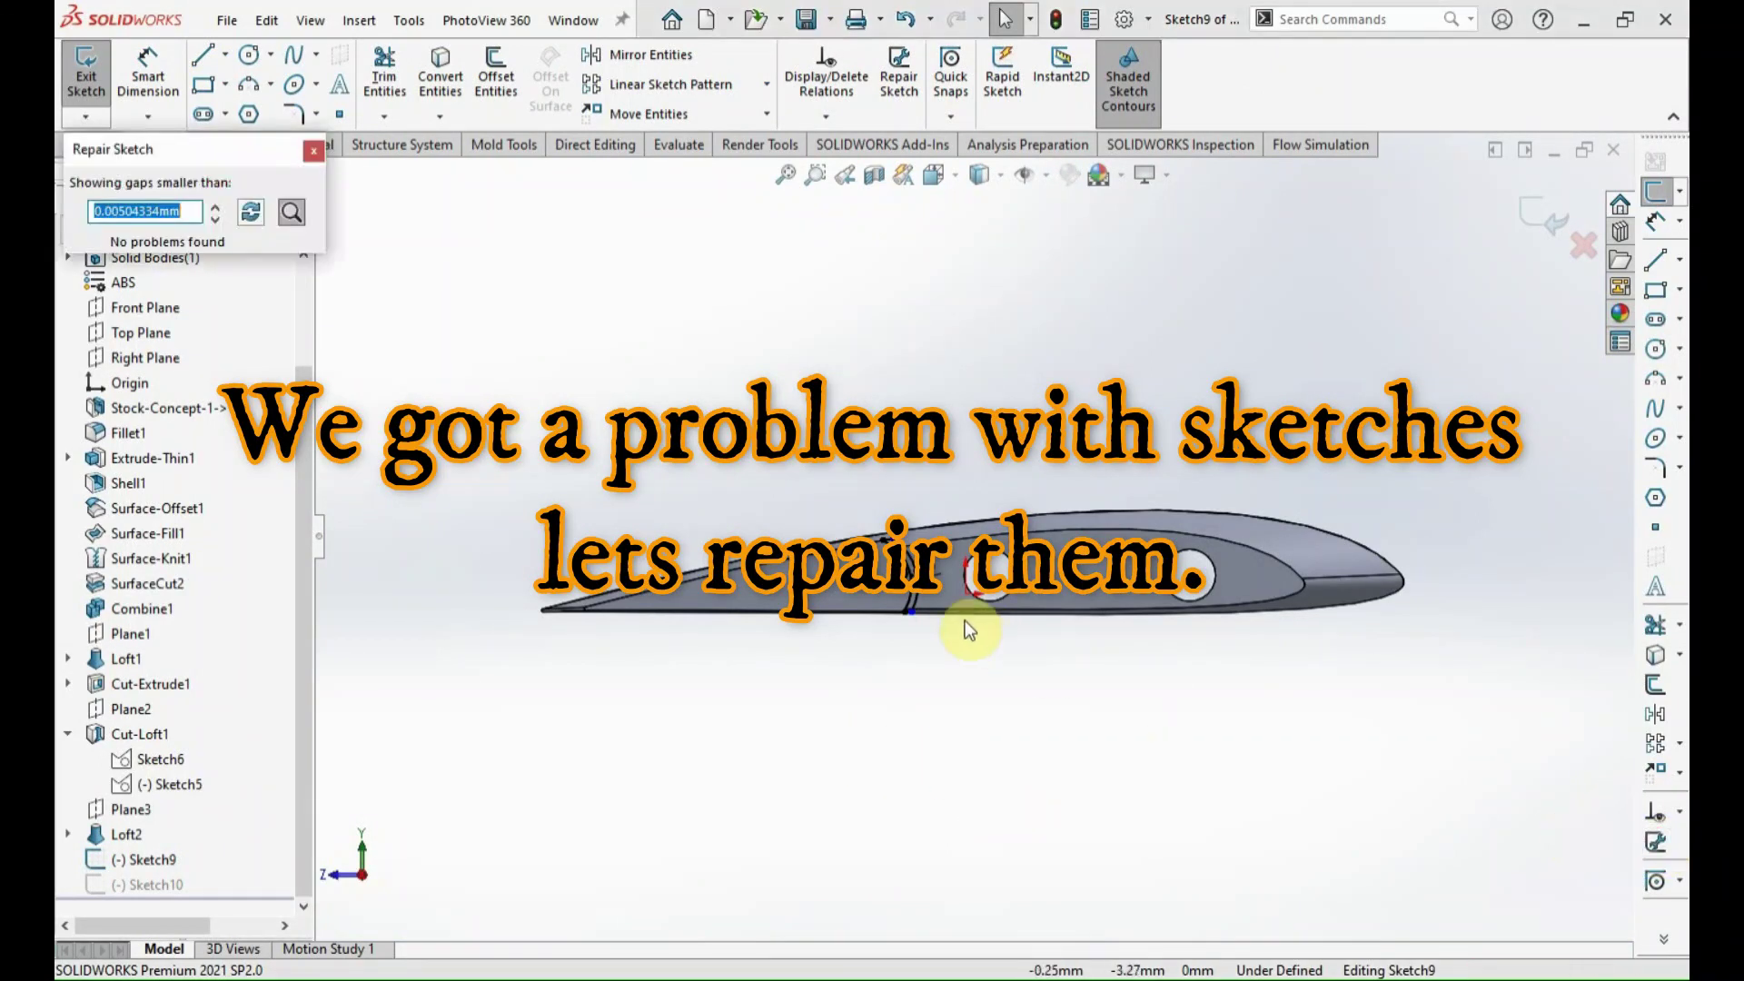
scroll(902, 644, "down", 3)
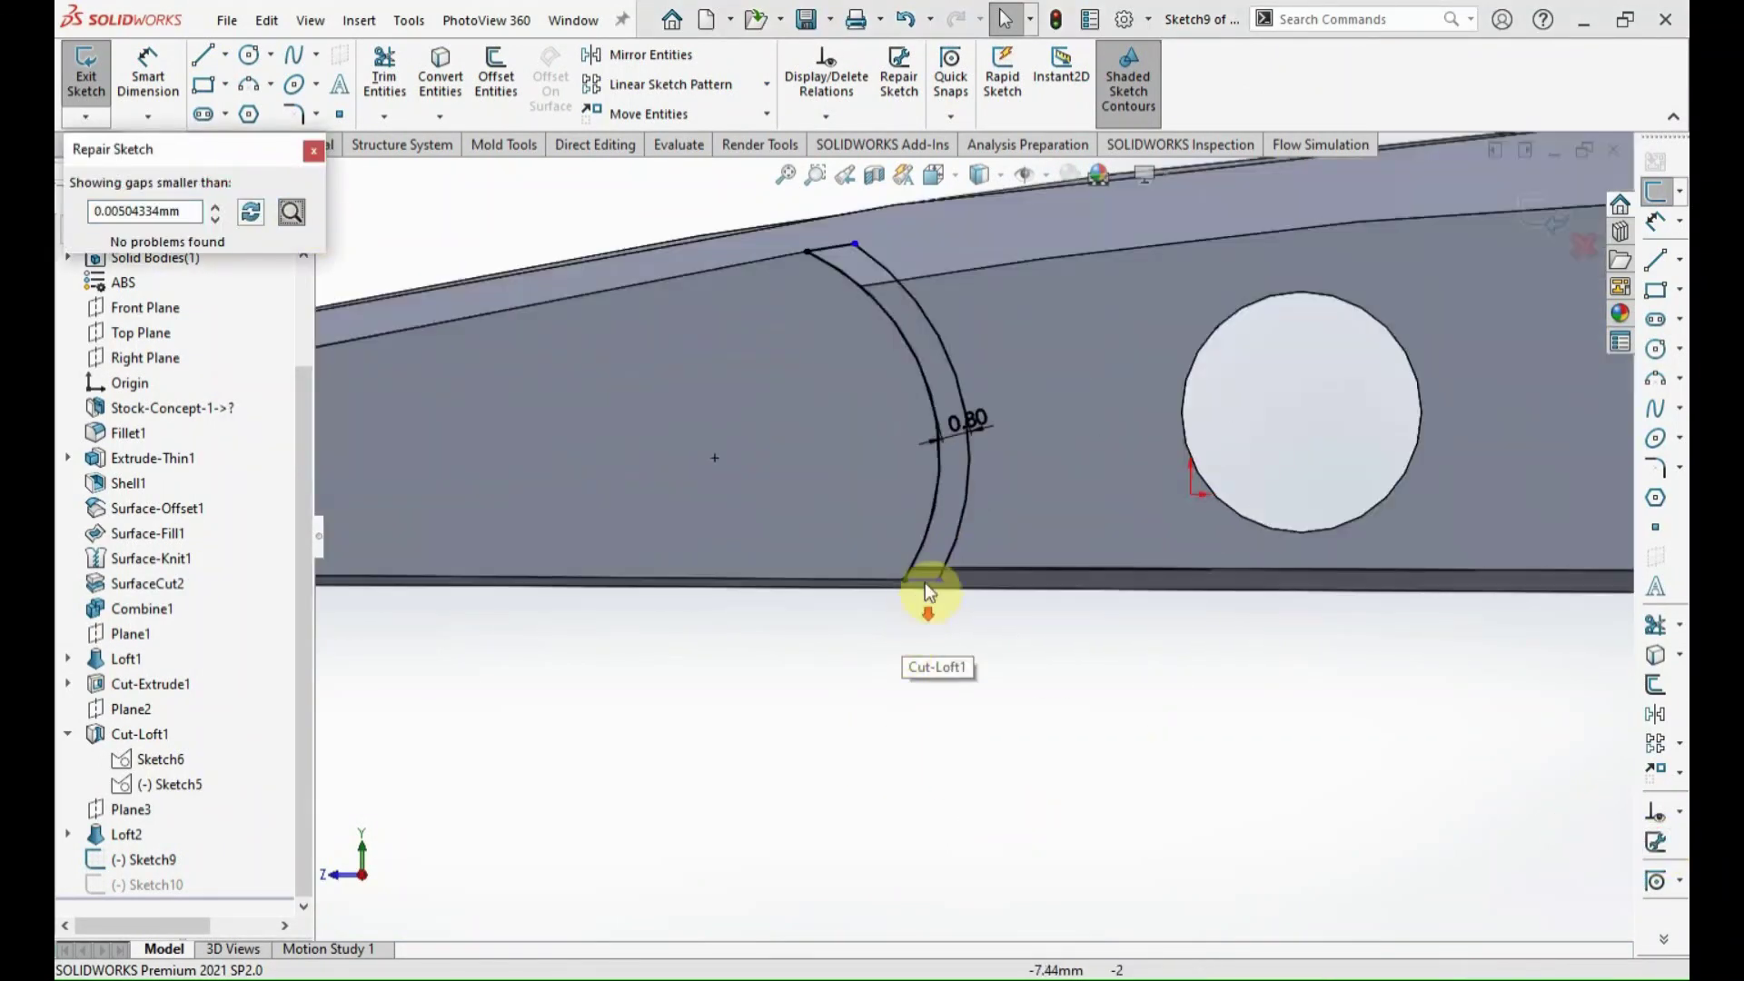
scroll(927, 592, "down", 3)
scroll(918, 576, "down", 3)
scroll(829, 608, "down", 2)
scroll(909, 572, "down", 2)
scroll(881, 527, "down", 1)
scroll(877, 582, "down", 1)
scroll(876, 572, "down", 1)
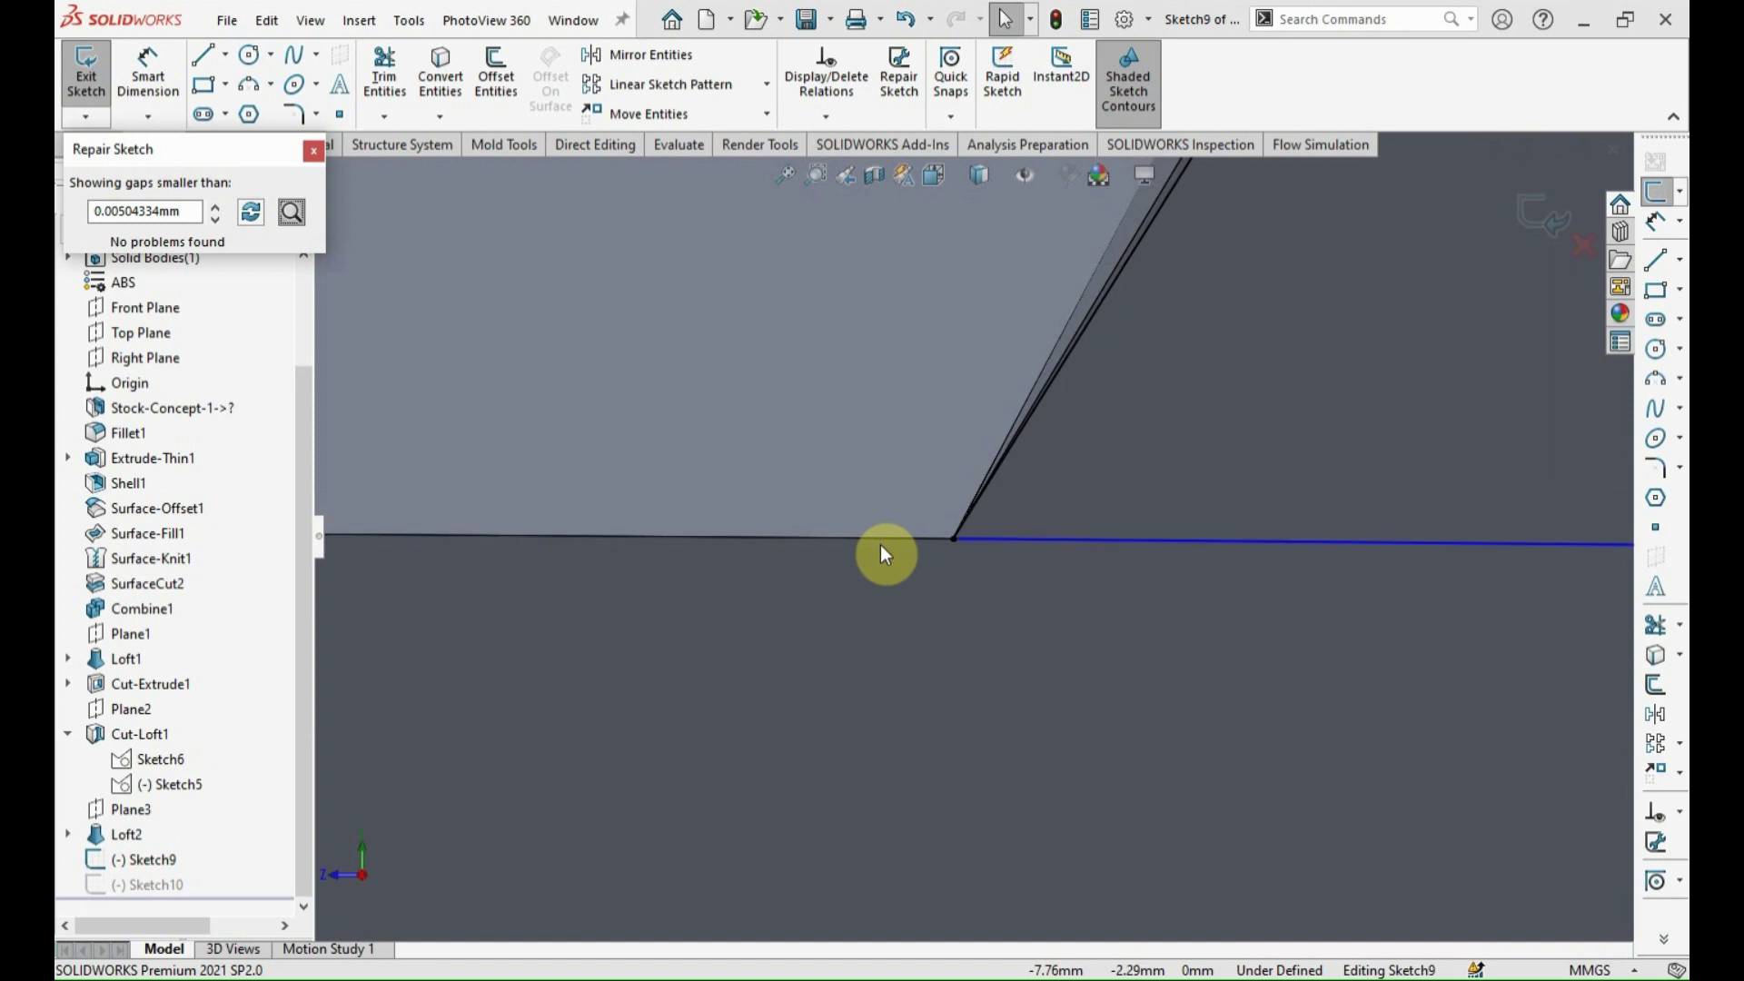
left_click(967, 537)
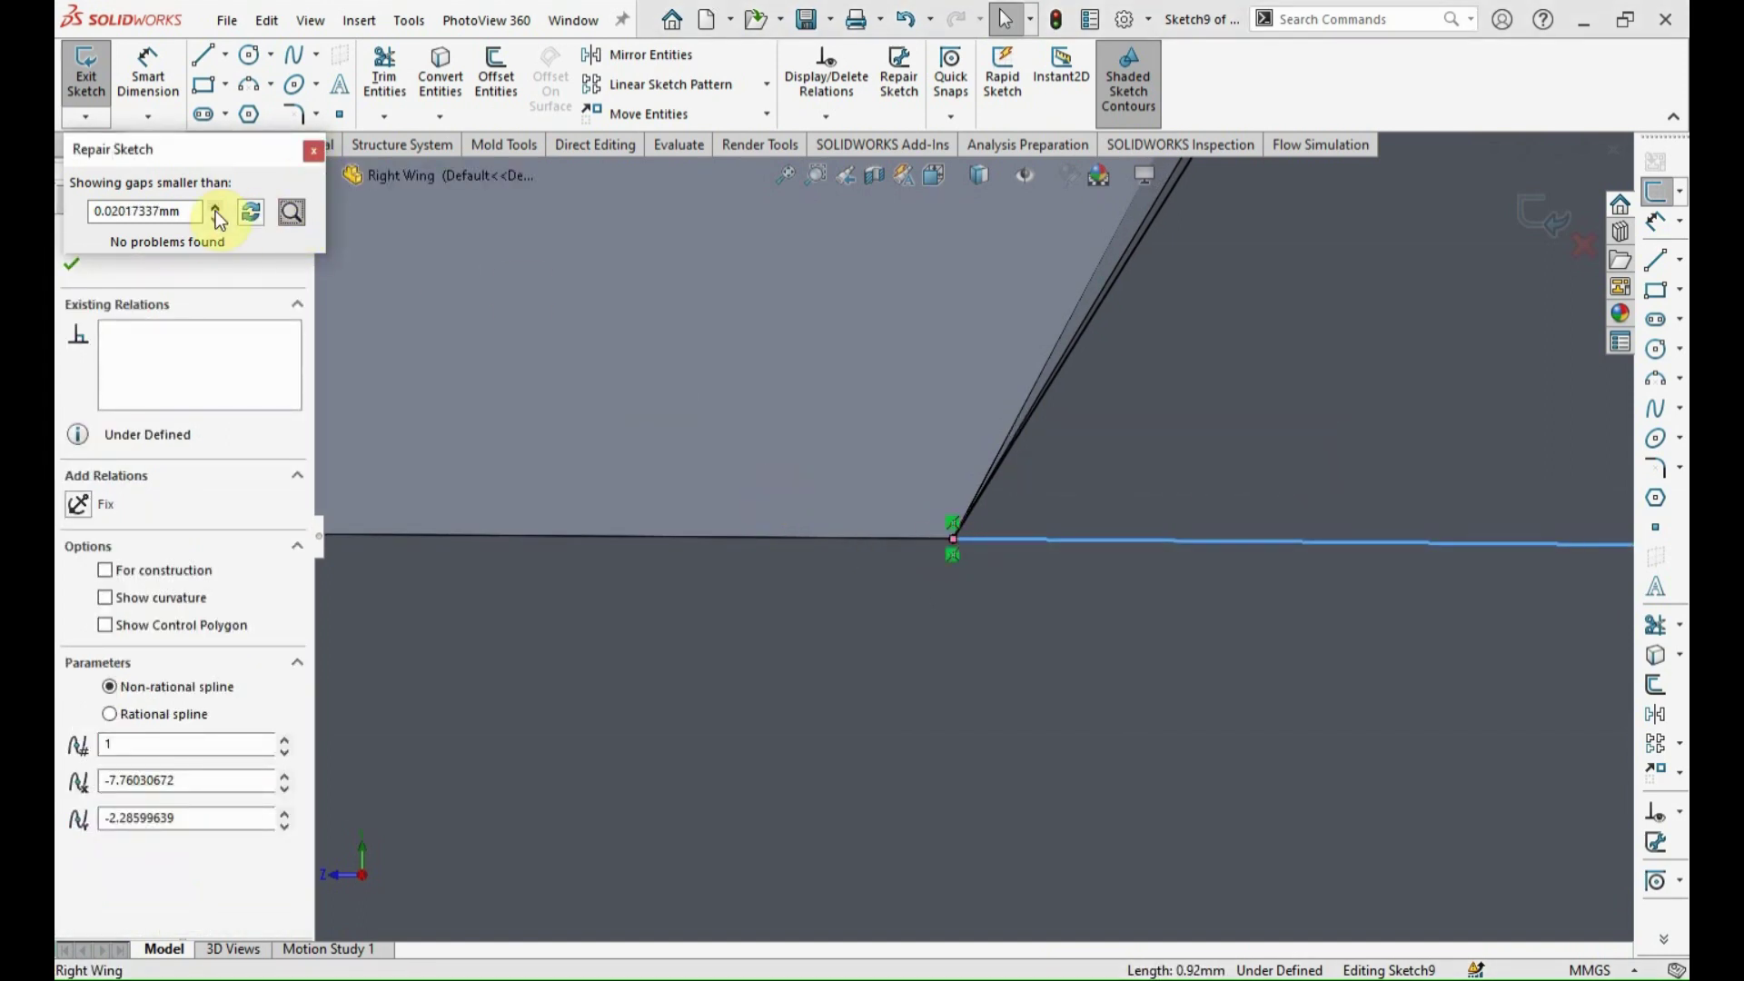
left_click(295, 218)
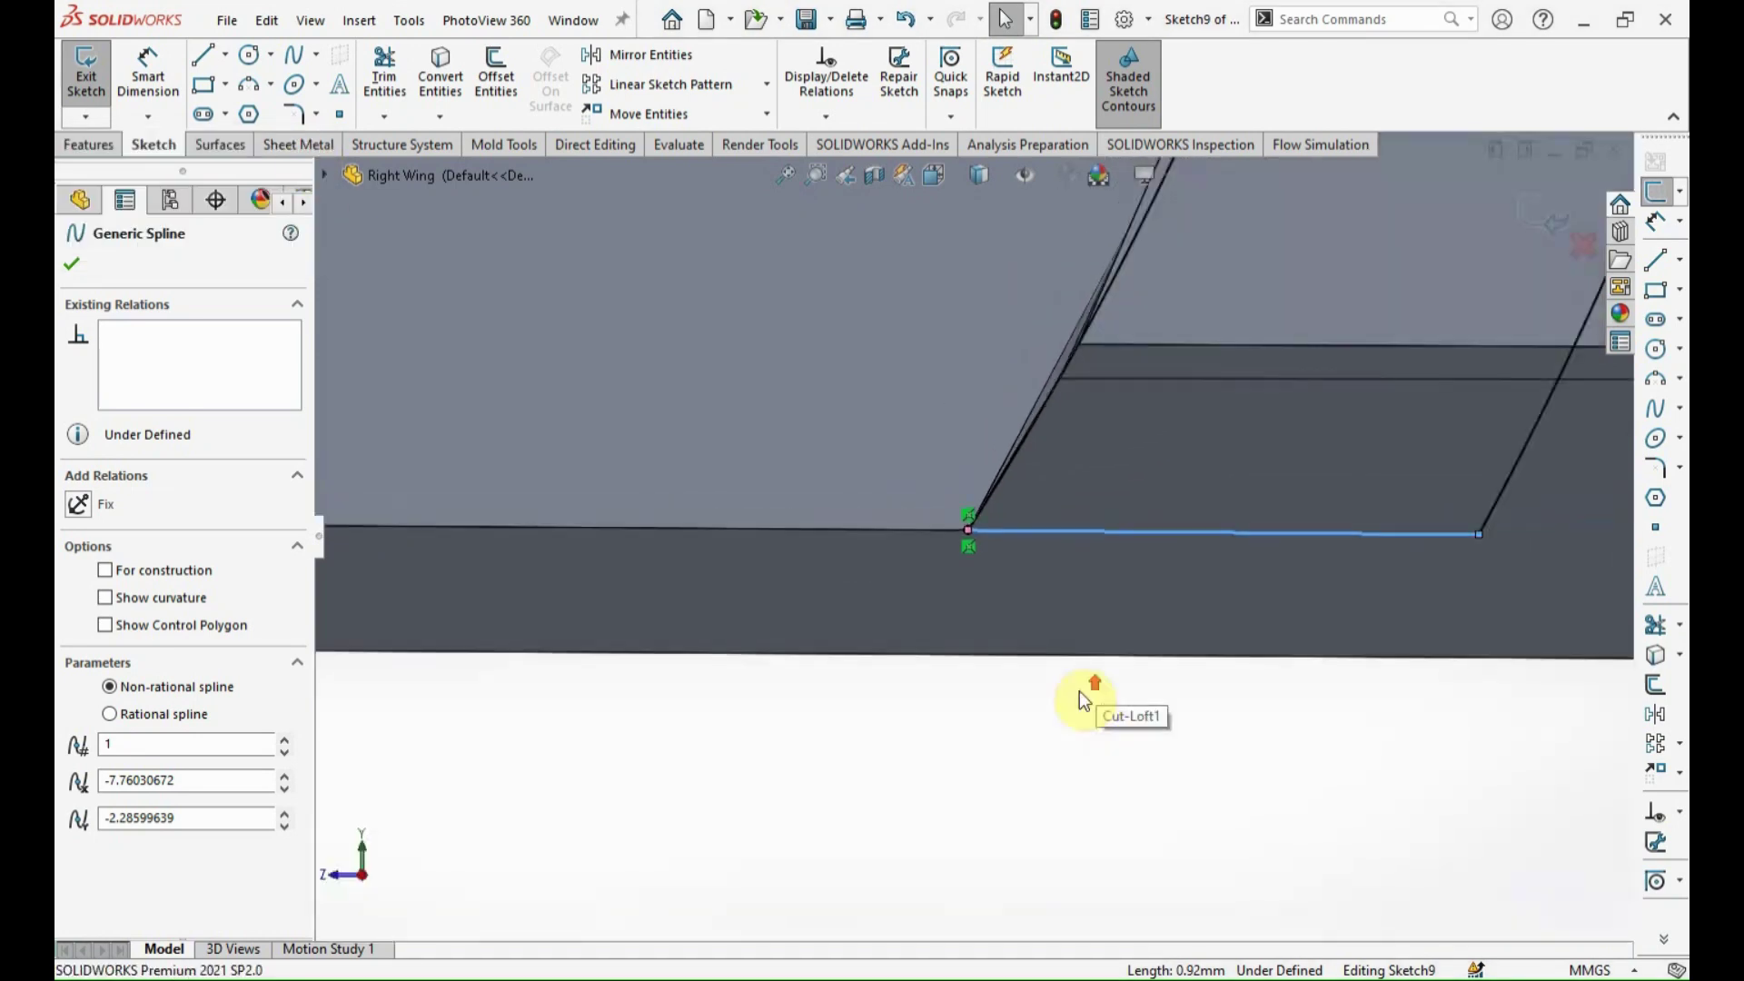
left_click(1079, 690)
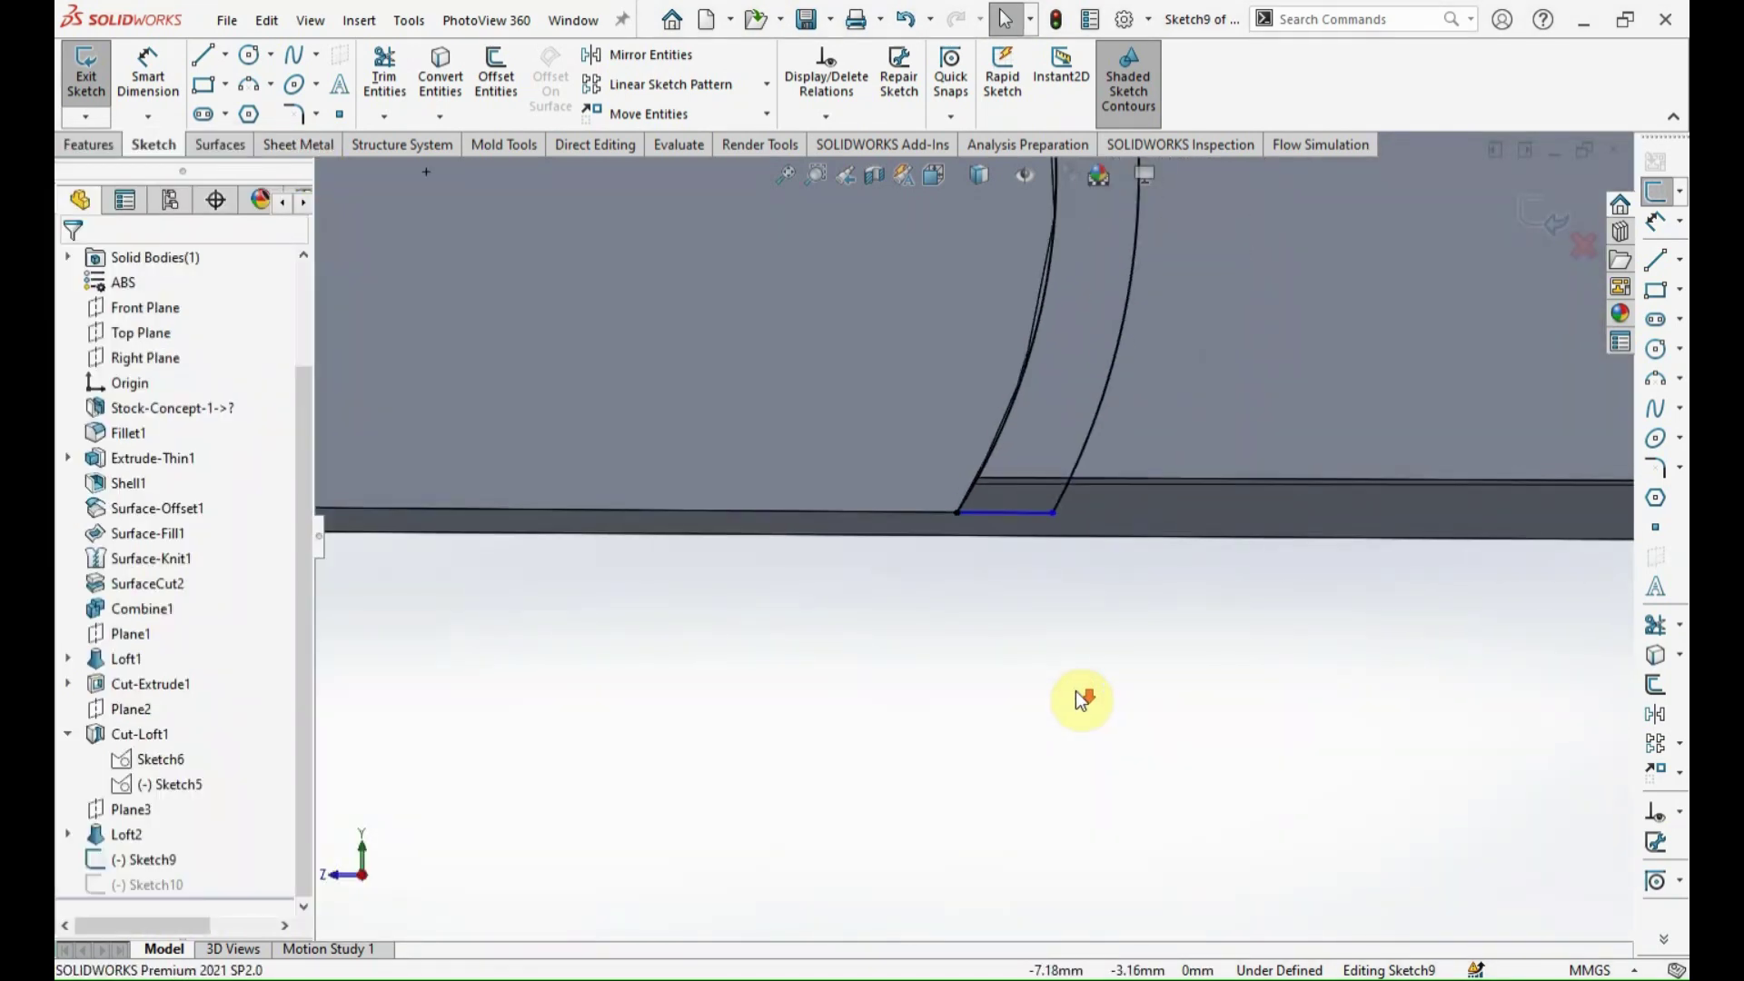
View Sketch9 normal to its plane, zoomed on the slot's bottom corner.
scroll(938, 307, "down", 2)
scroll(885, 407, "down", 3)
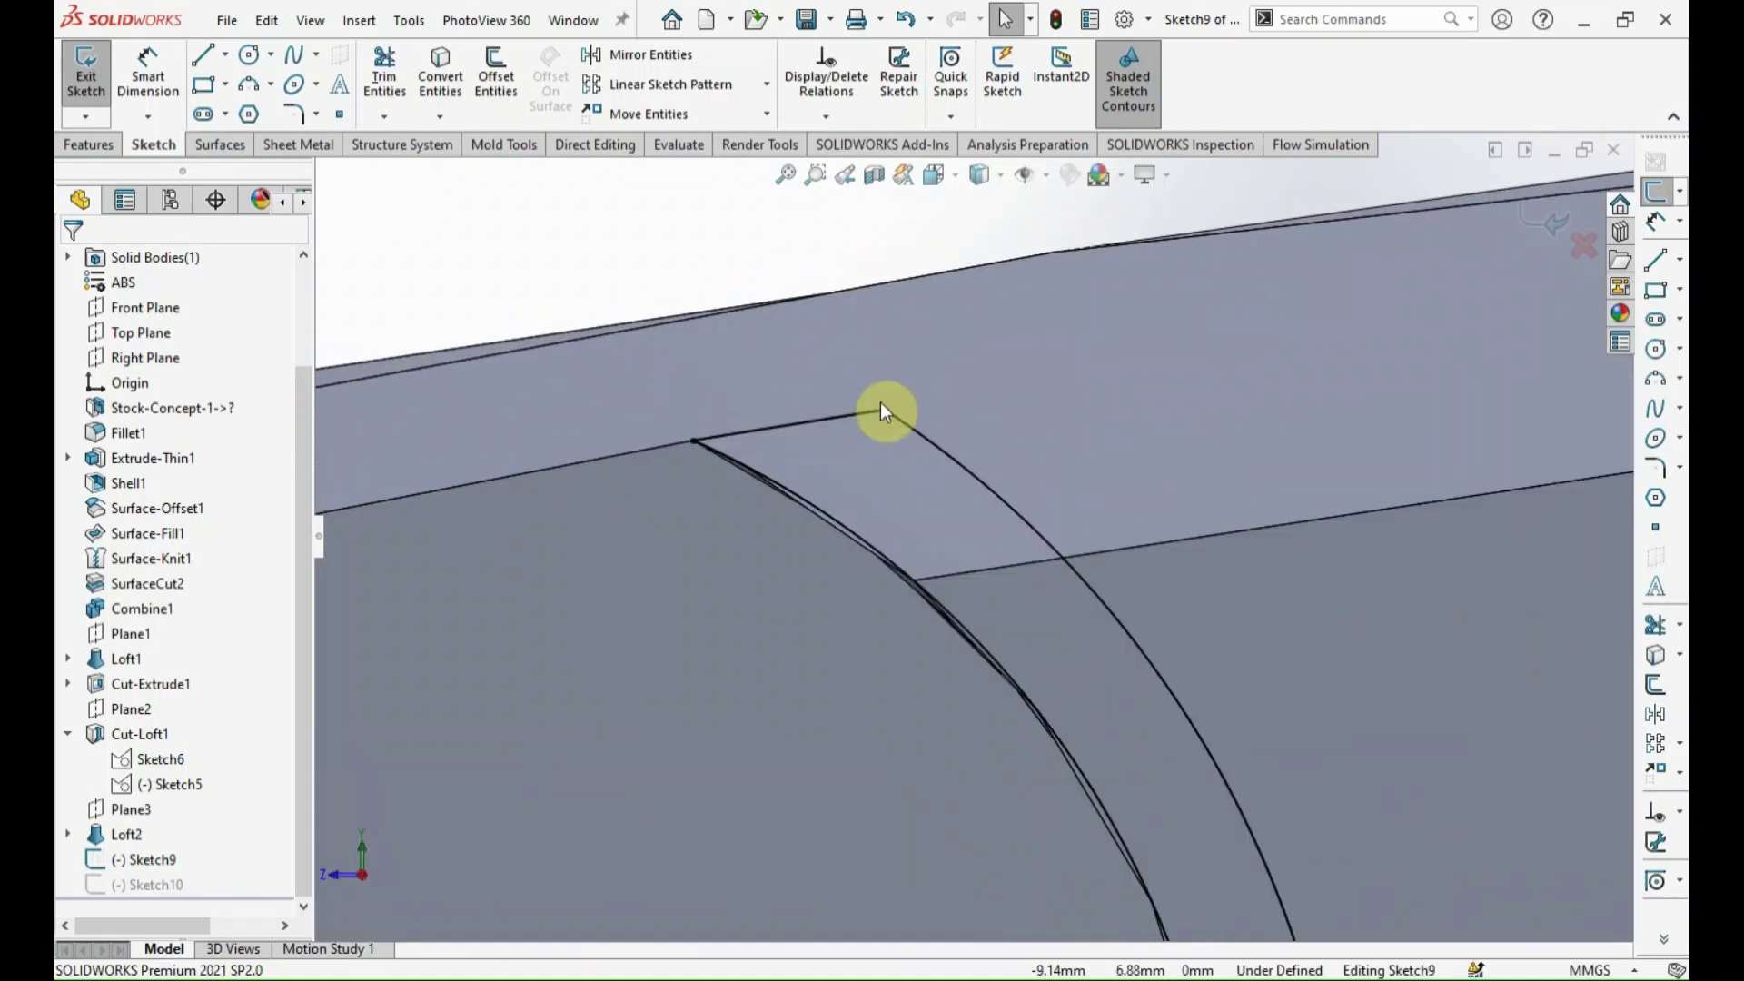
scroll(953, 523, "down", 3)
mouse_move(974, 505)
middle_mouse_down()
mouse_move(980, 554)
mouse_move(943, 548)
mouse_move(907, 487)
mouse_move(908, 525)
middle_mouse_up()
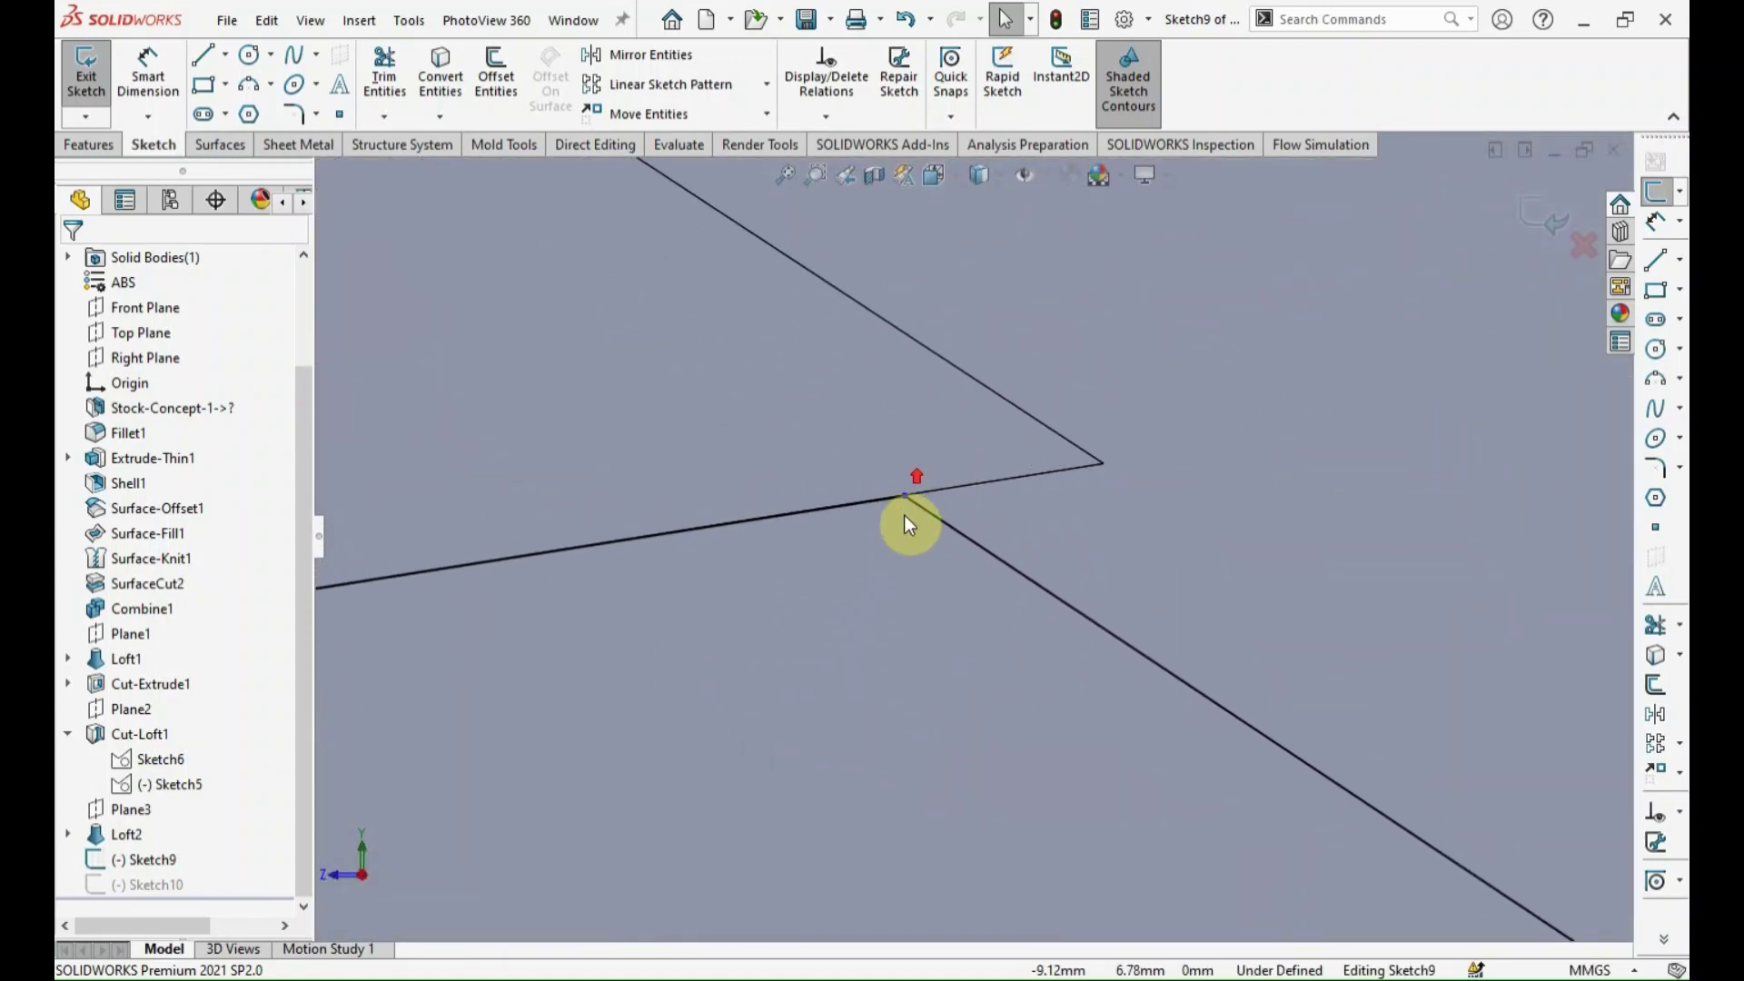
key("ctrl+8")
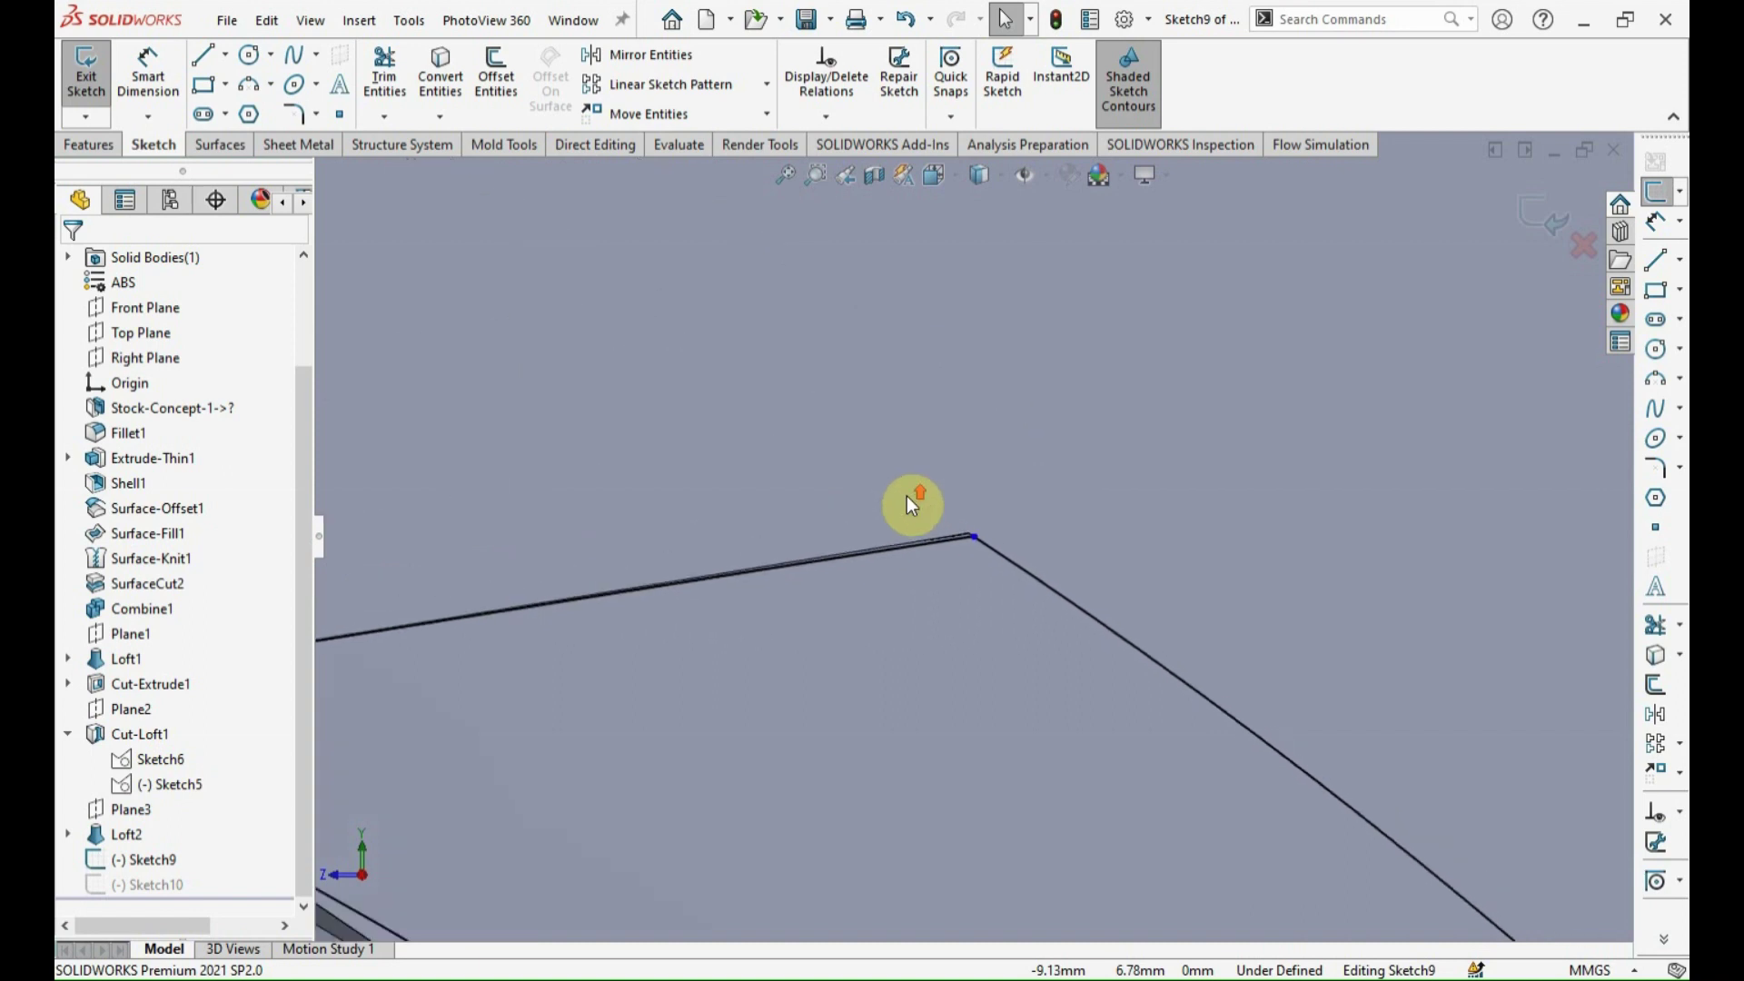
scroll(954, 563, "up", 3)
scroll(966, 610, "down", 5)
scroll(947, 601, "down", 2)
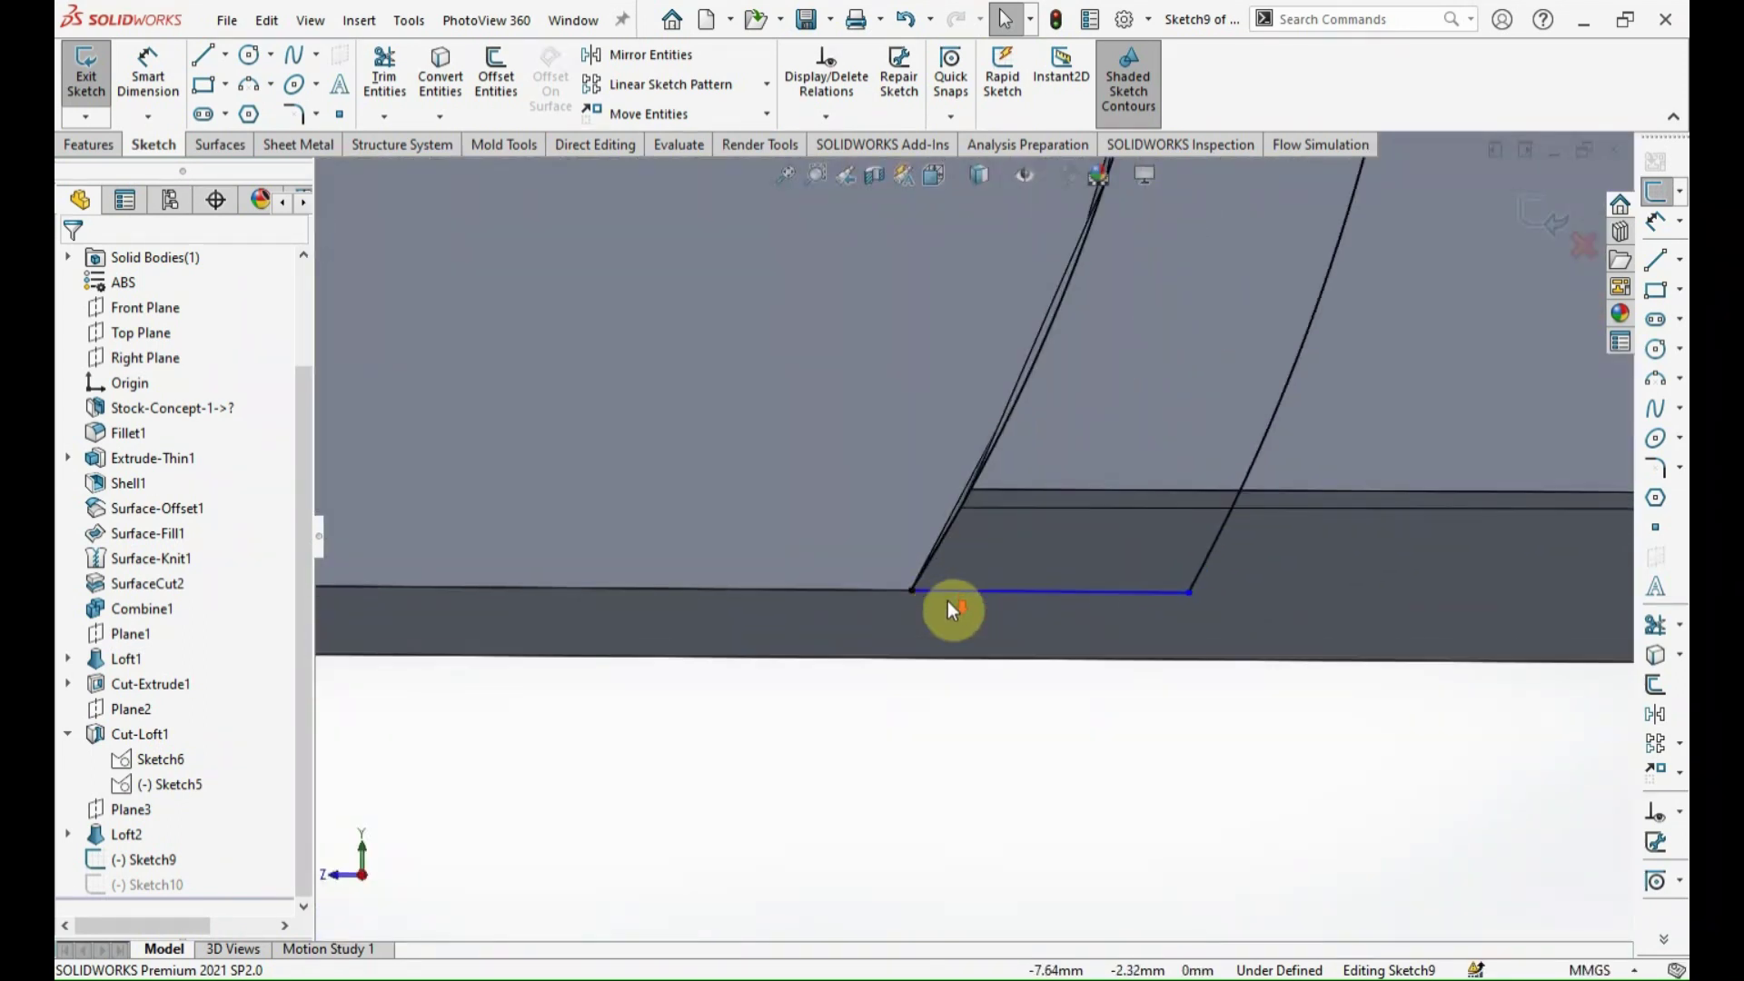
scroll(931, 590, "down", 2)
middle_click_drag(931, 590, 835, 574)
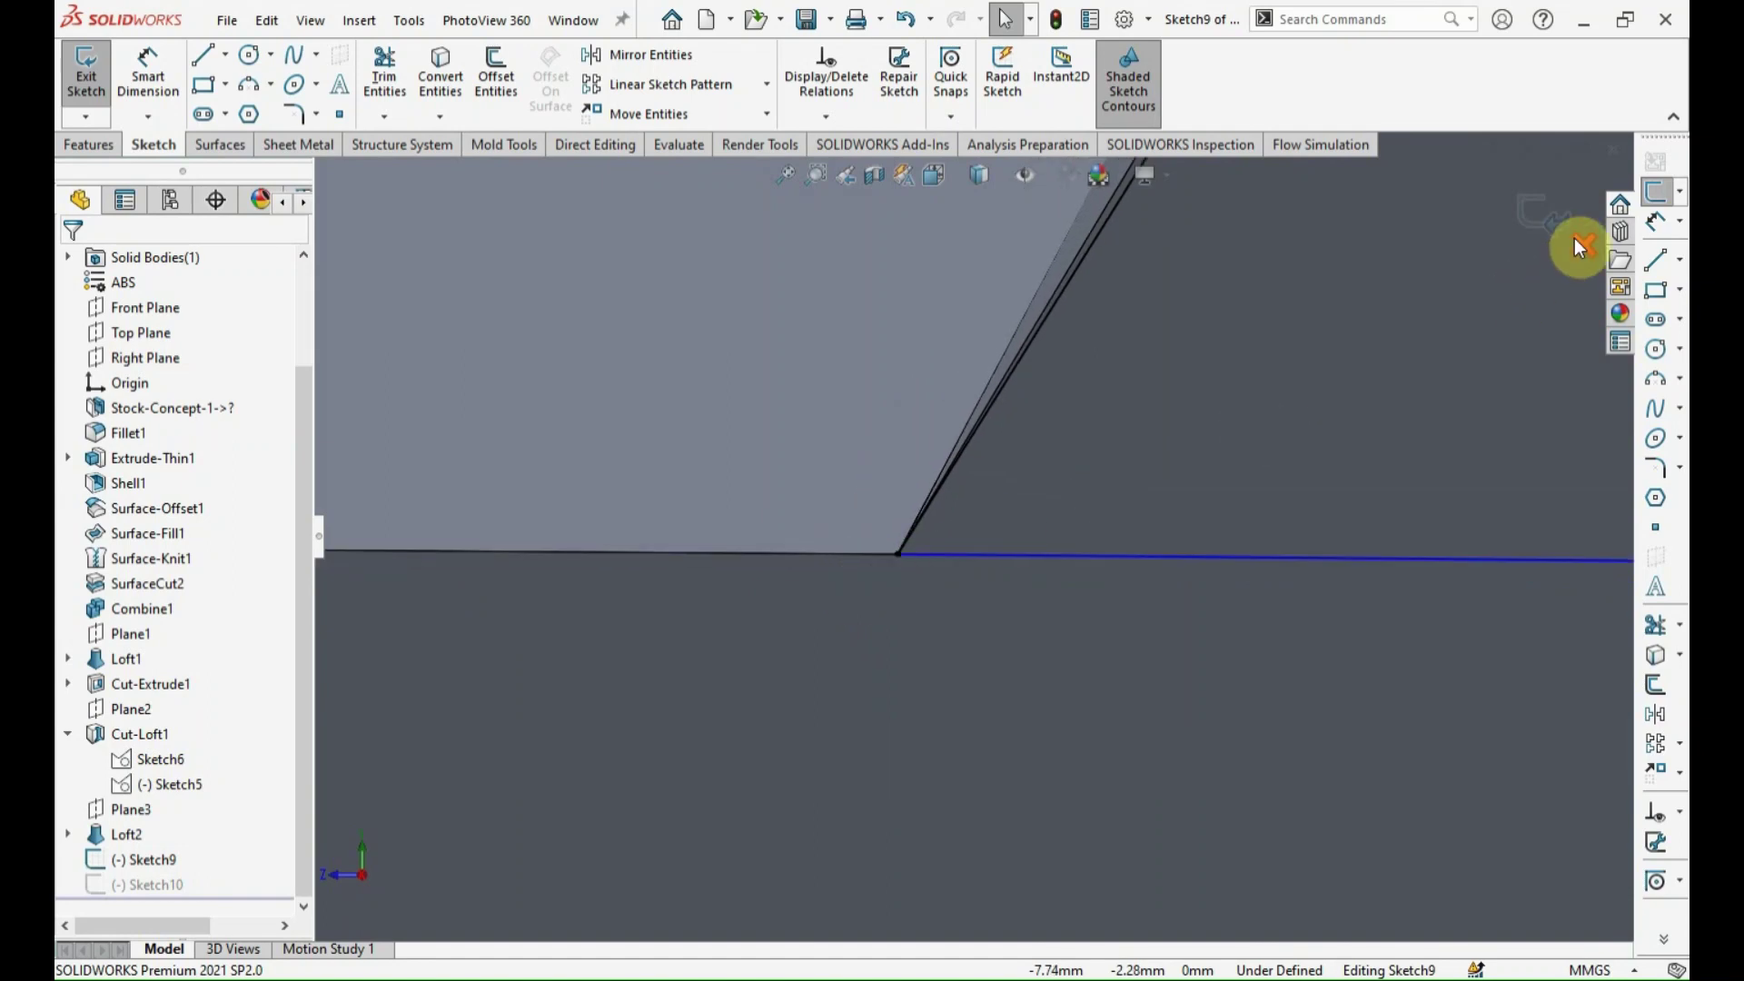
Drag the lower slot corner point from x -7.76 to about -6.84.
left_click(939, 558)
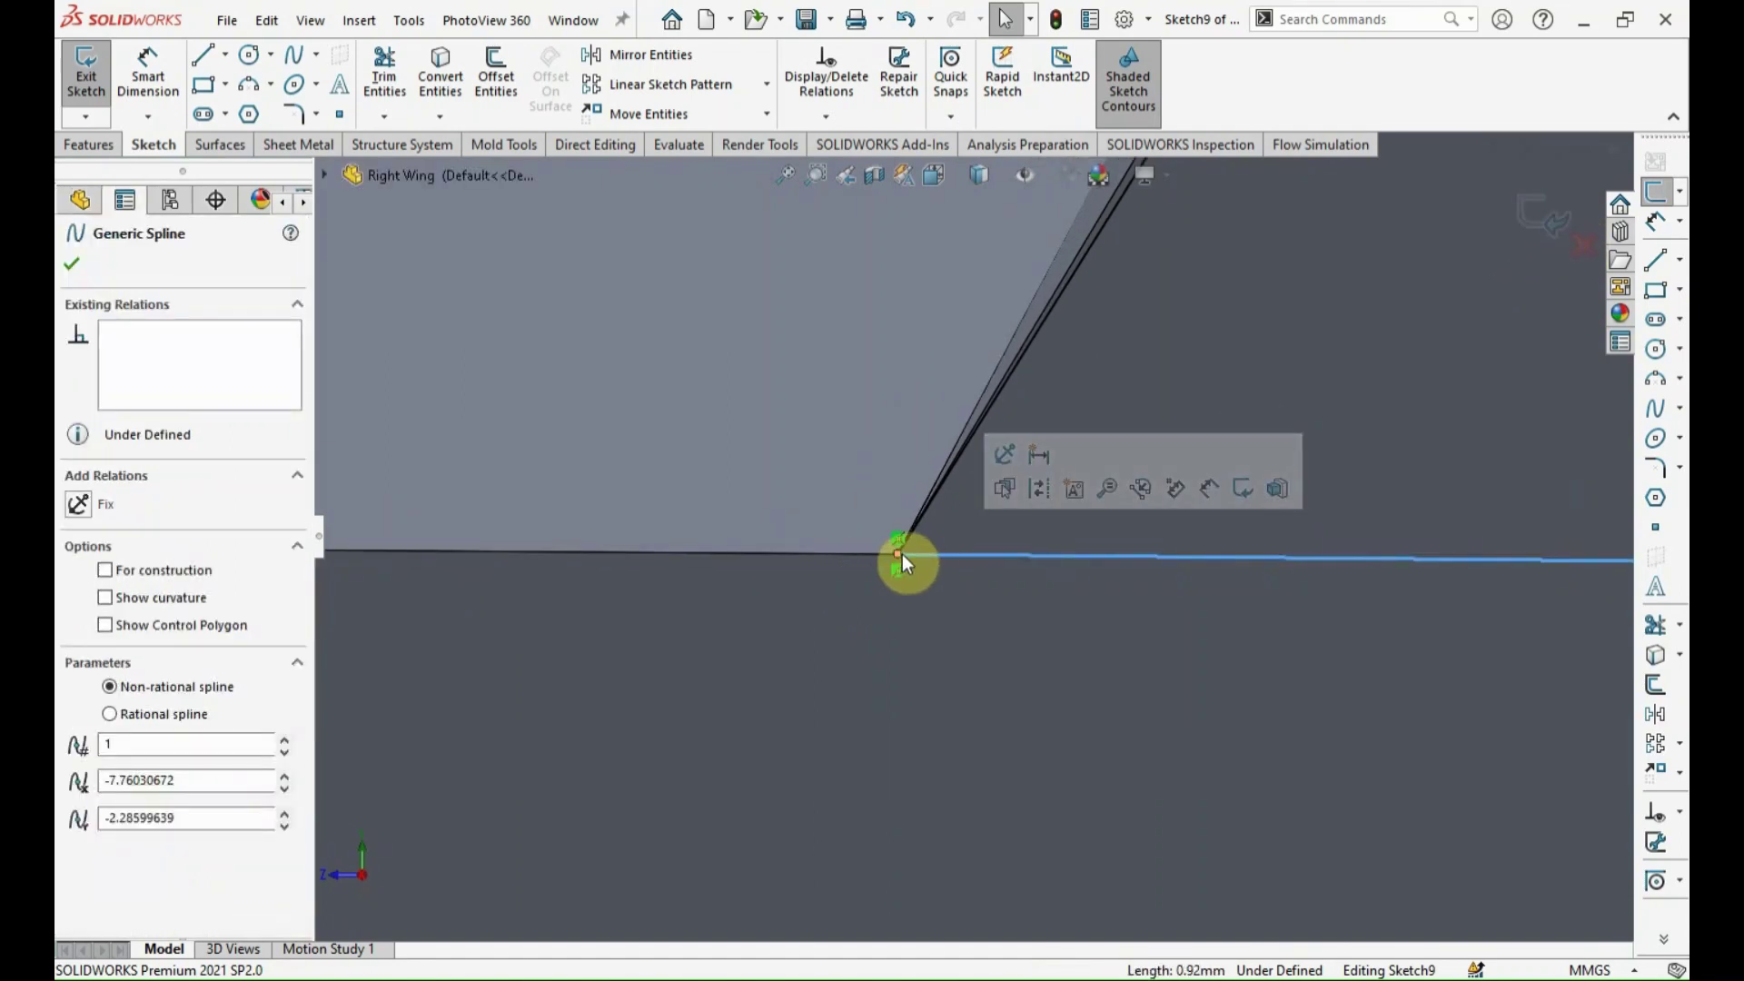
middle_click_drag(939, 552, 961, 554, "ctrl")
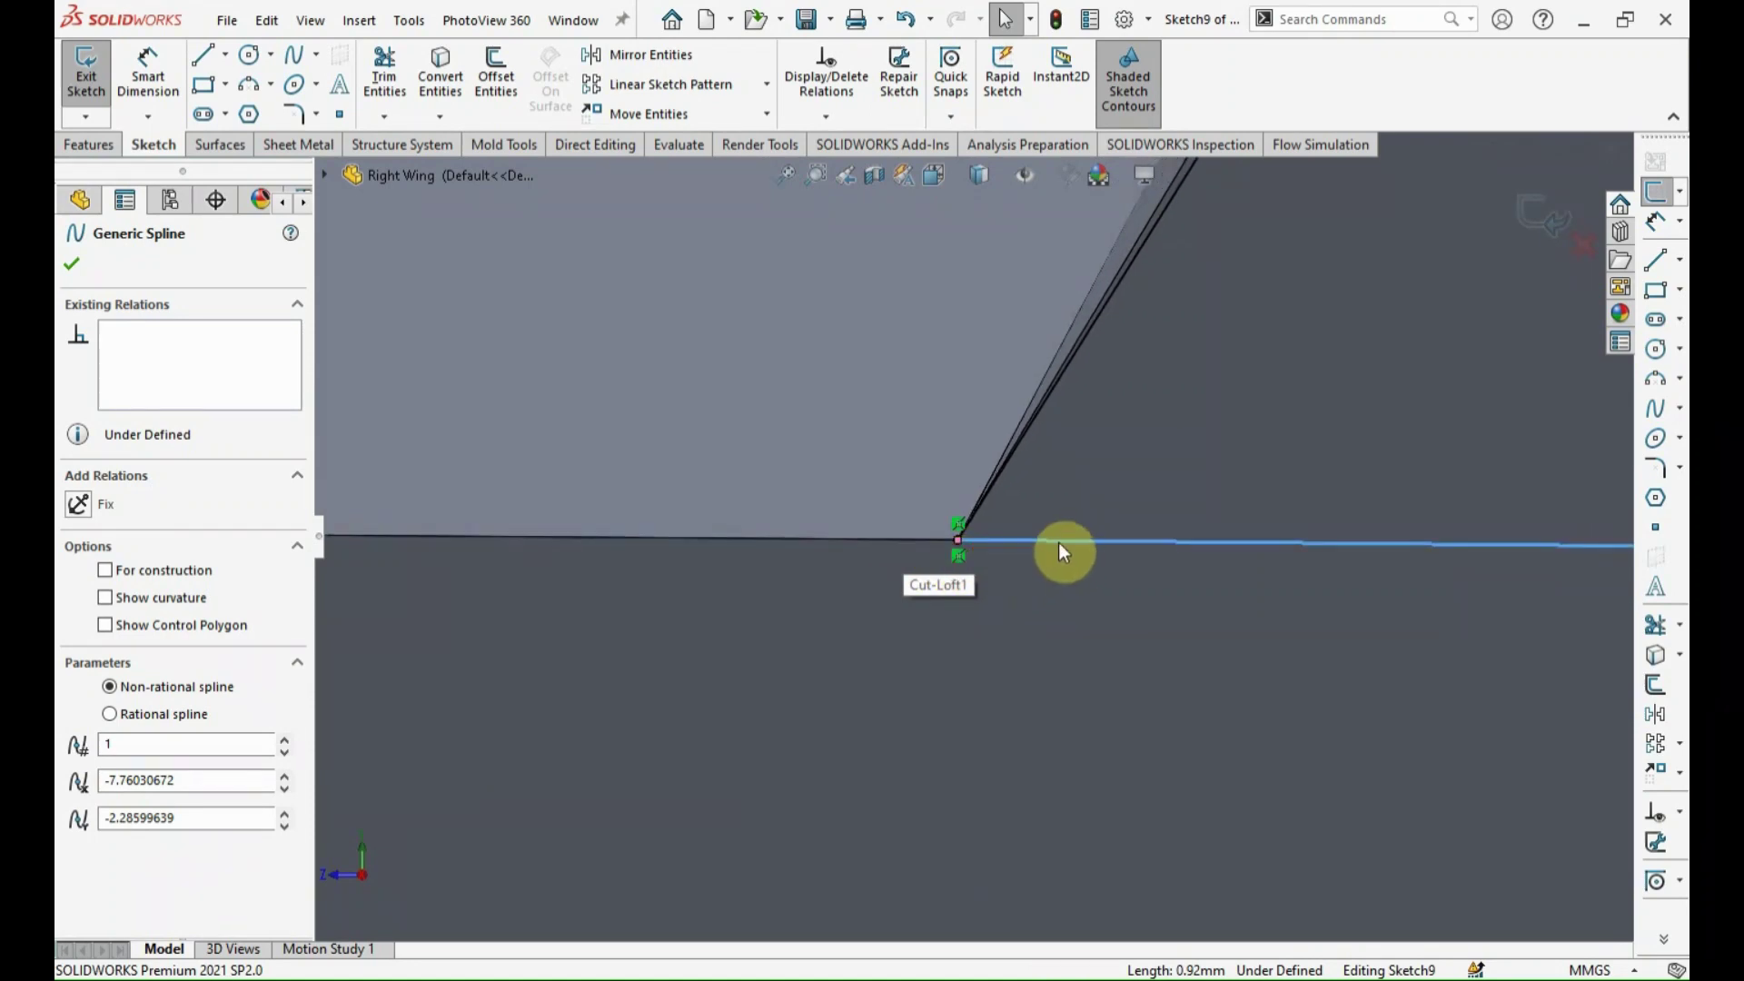
mouse_move(957, 539)
left_mouse_down()
mouse_move(1022, 579)
mouse_move(1016, 633)
left_mouse_up()
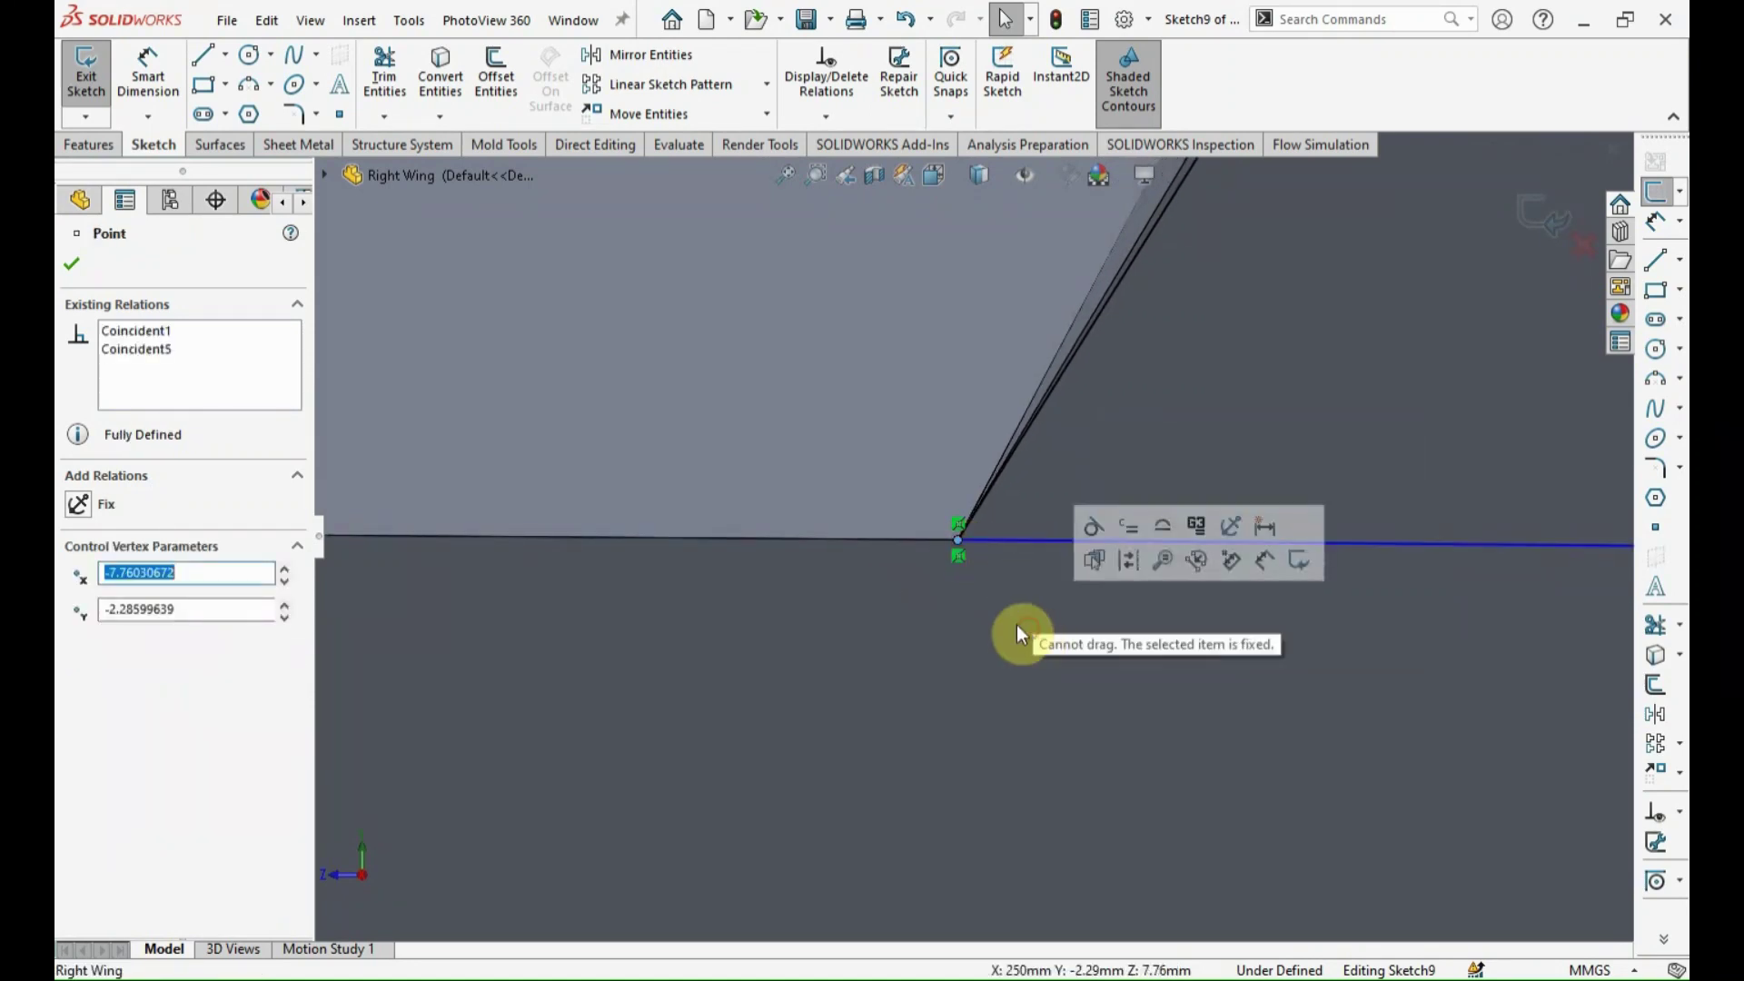
scroll(1381, 757, "down", 2)
scroll(1478, 586, "up", 2)
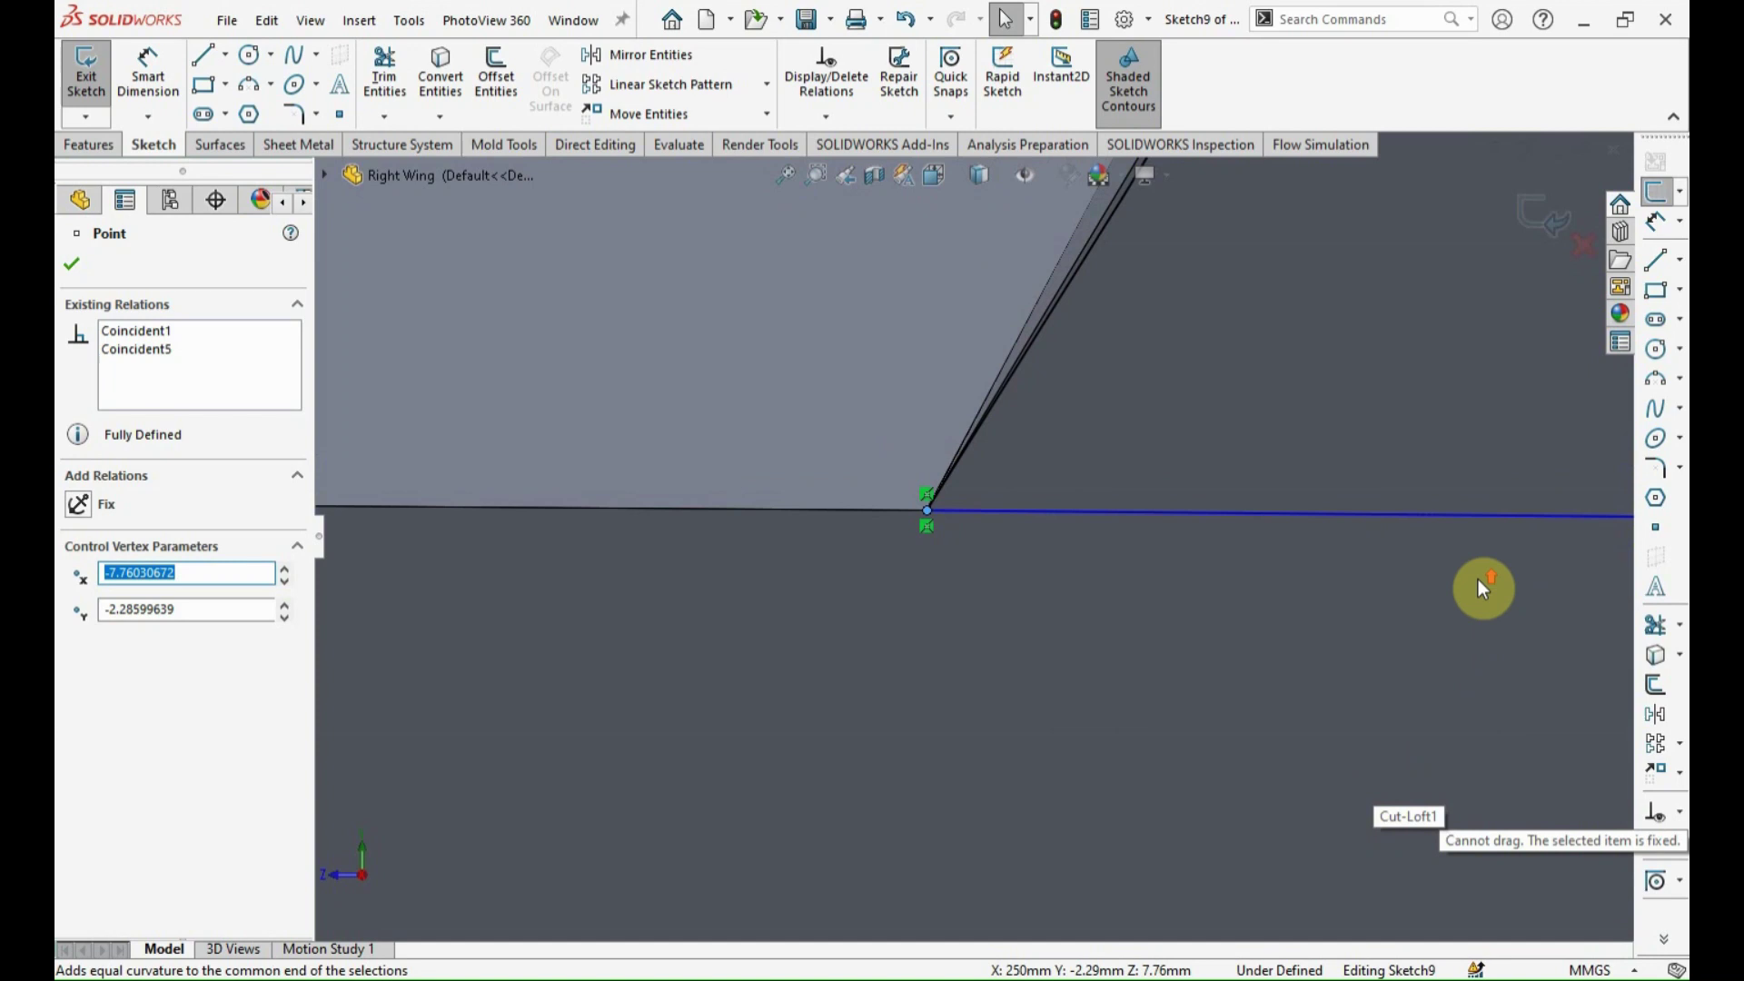
scroll(1479, 579, "up", 1)
mouse_move(1478, 580)
middle_mouse_down("ctrl")
mouse_move(1383, 545)
mouse_move(1170, 541)
mouse_move(1006, 574)
mouse_move(990, 554)
middle_mouse_up("ctrl")
left_click_drag(990, 554, 972, 537)
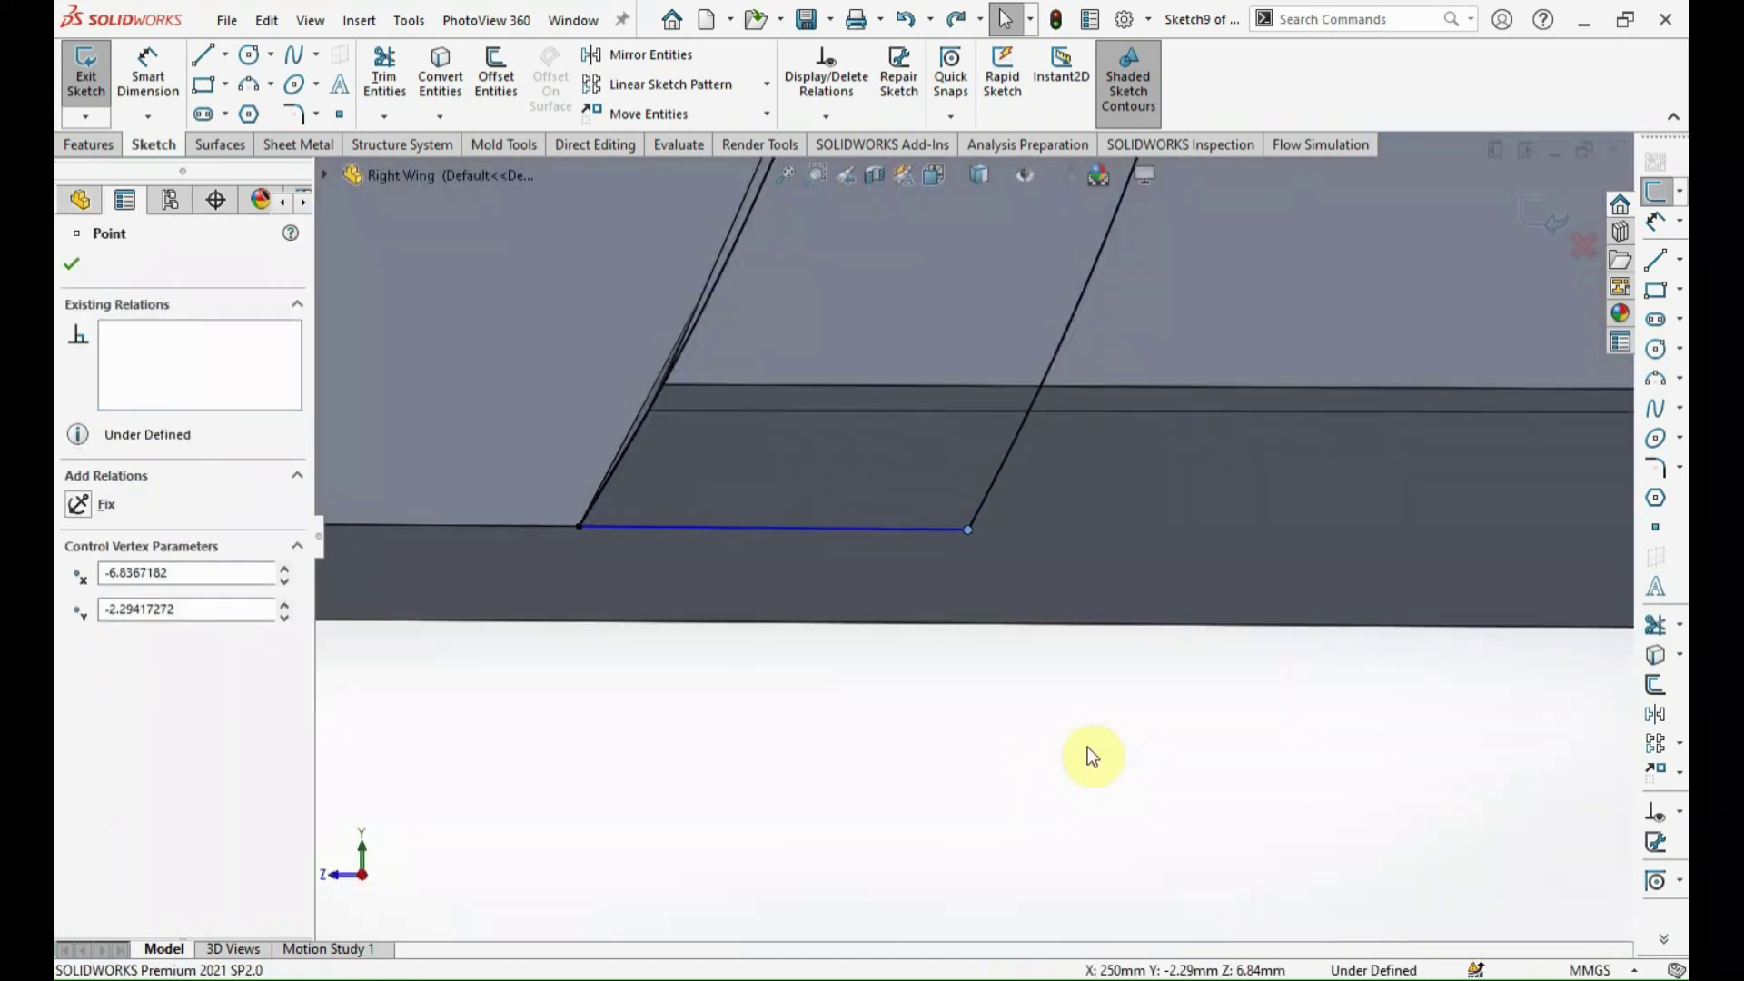
Exit Sketch9, then try and cancel an Extruded Boss from its contour.
left_click(1087, 746)
left_click(1544, 218)
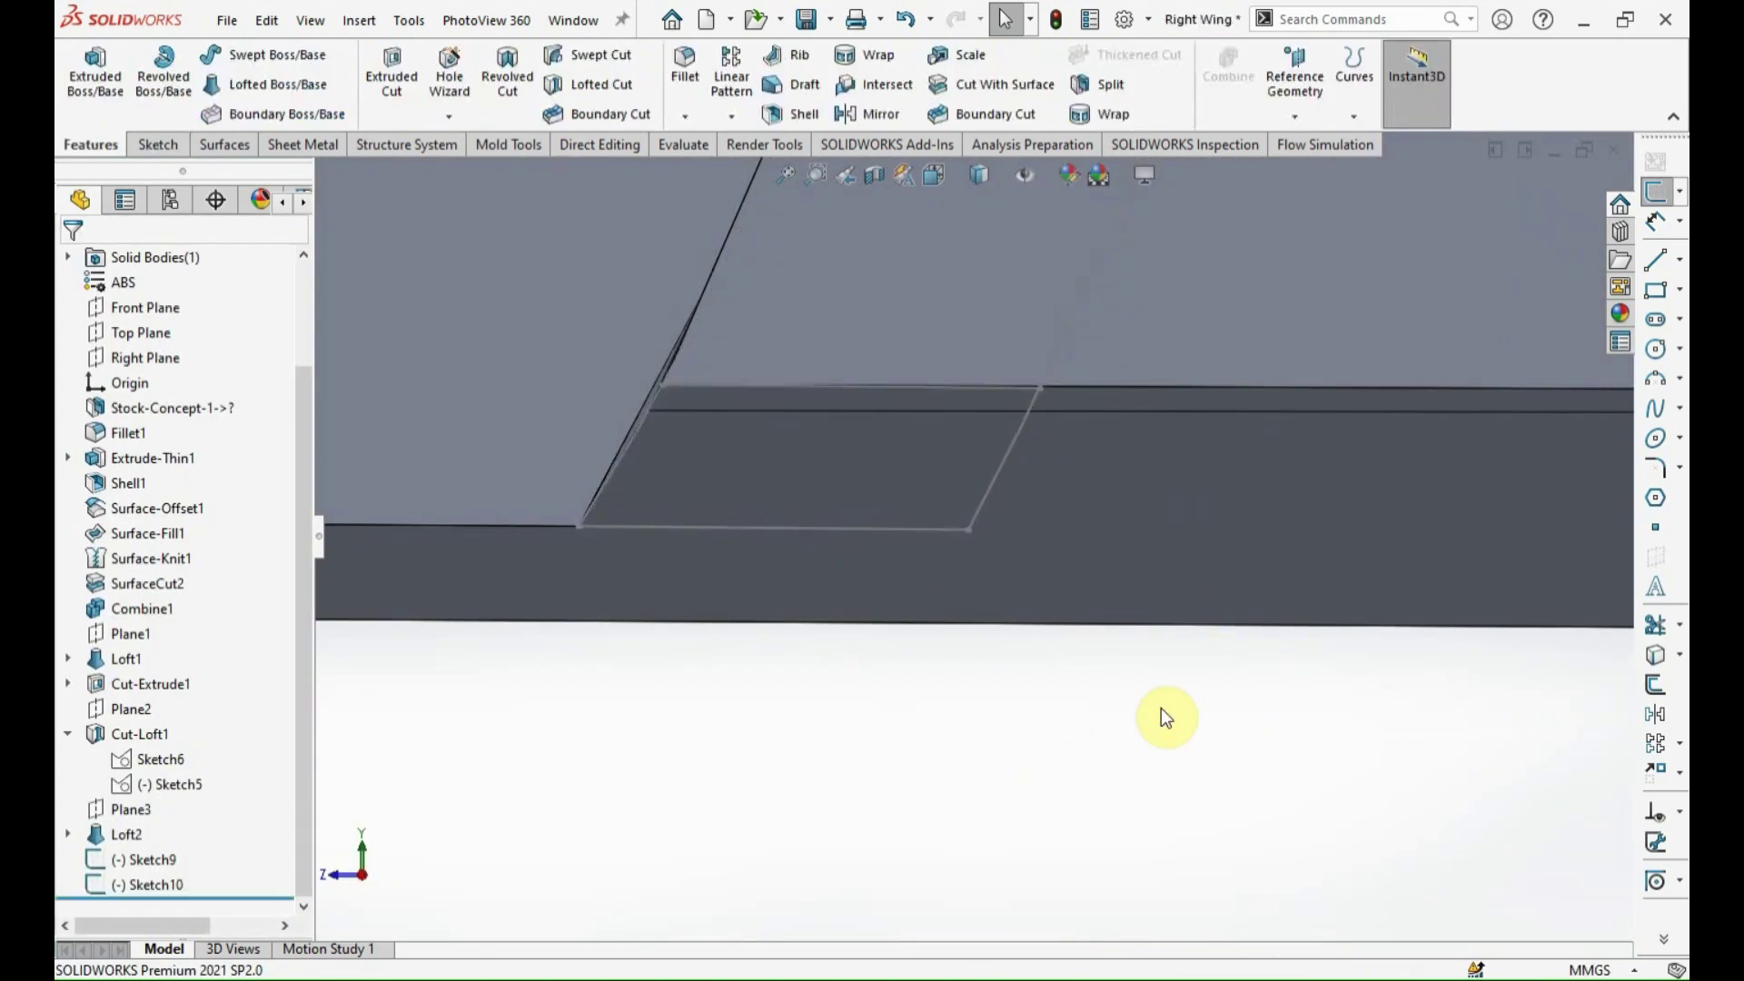
left_click(118, 82)
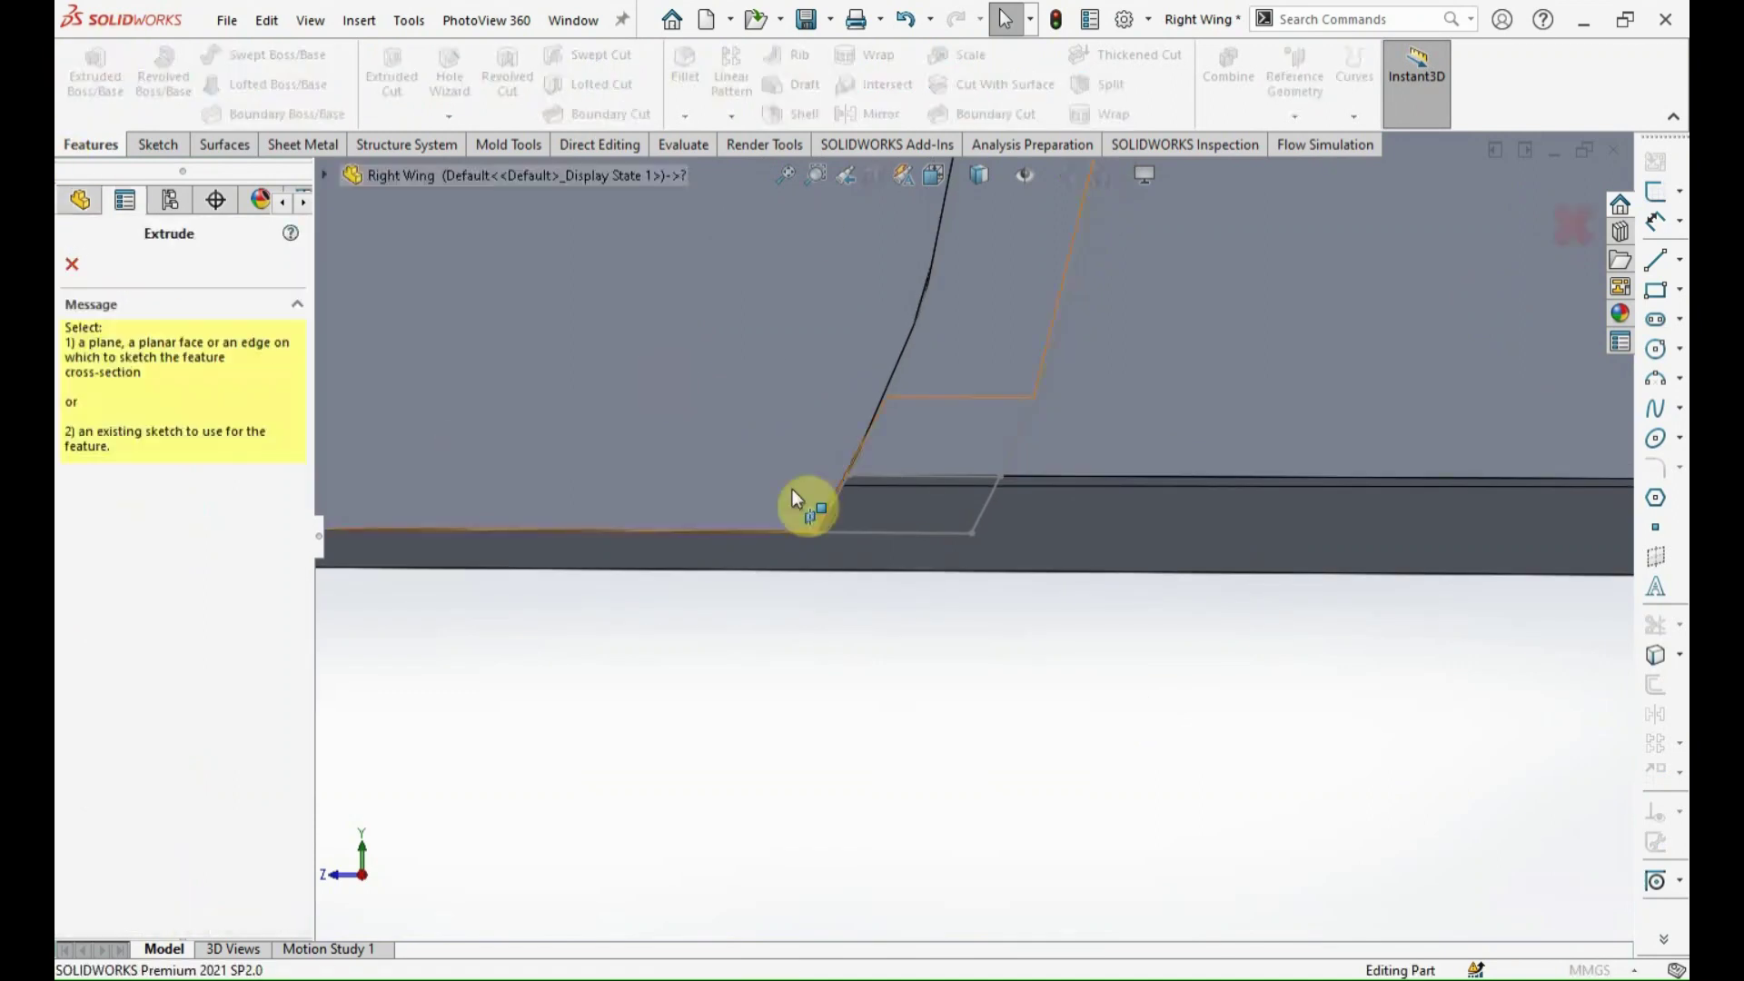
left_click(899, 538)
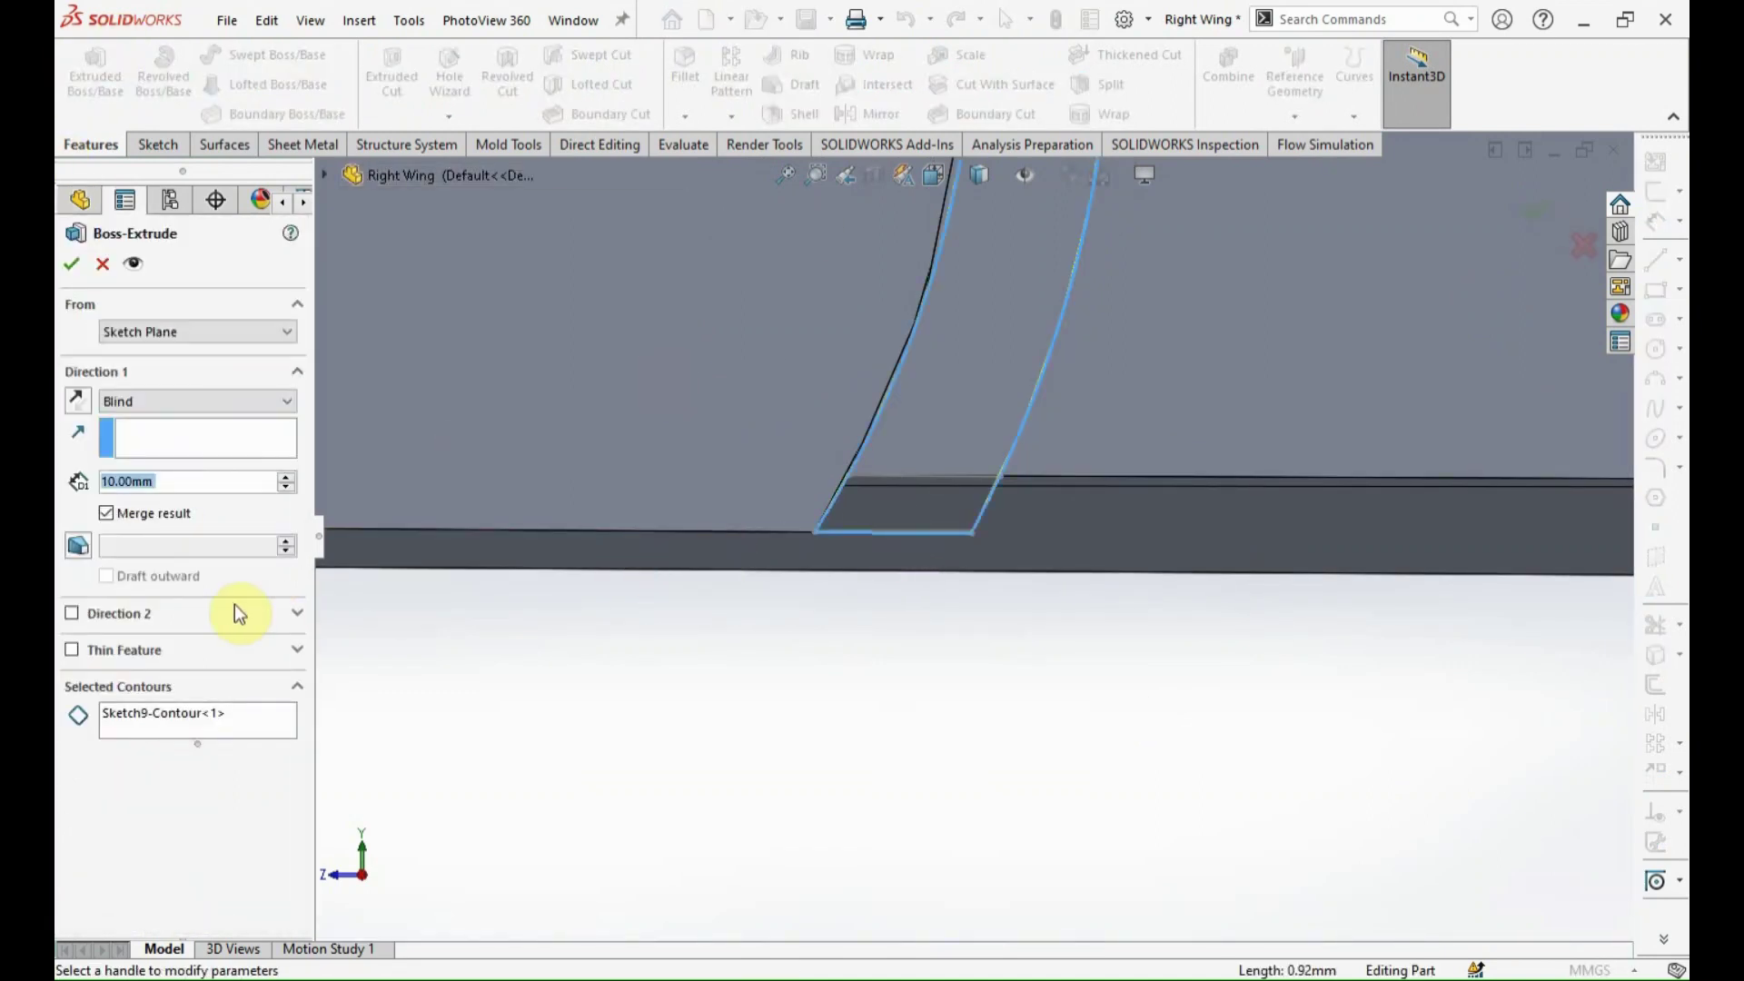
key("f")
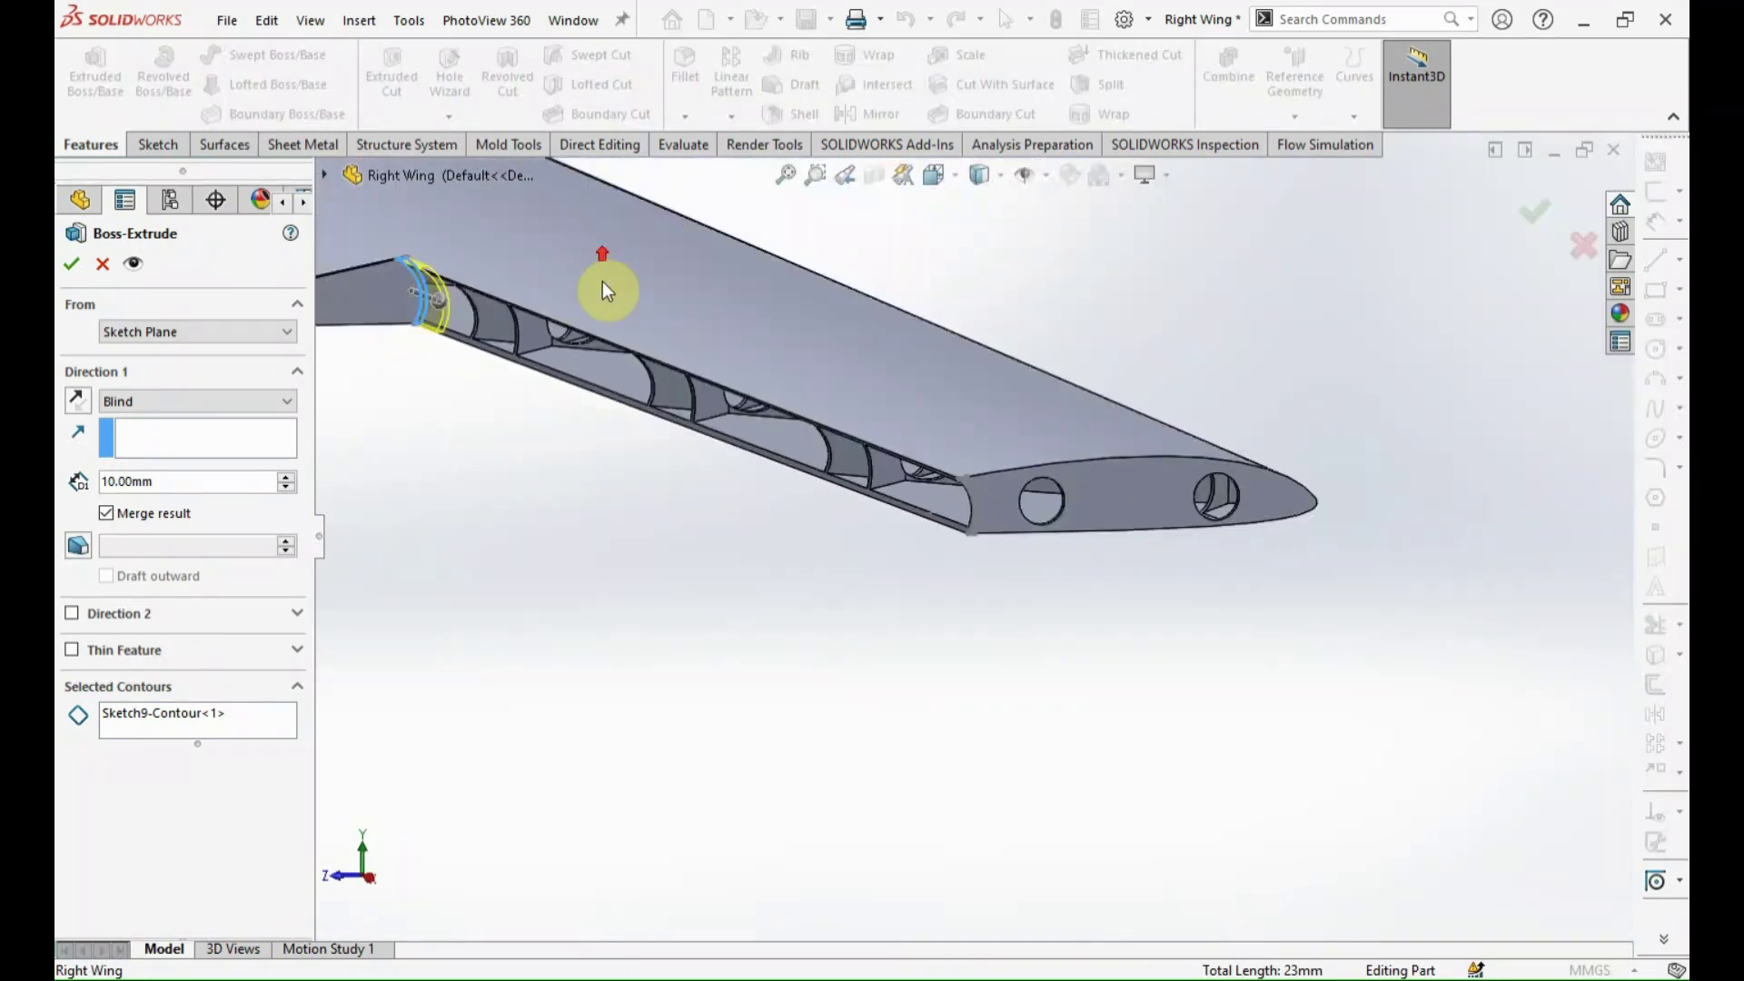
left_click(105, 265)
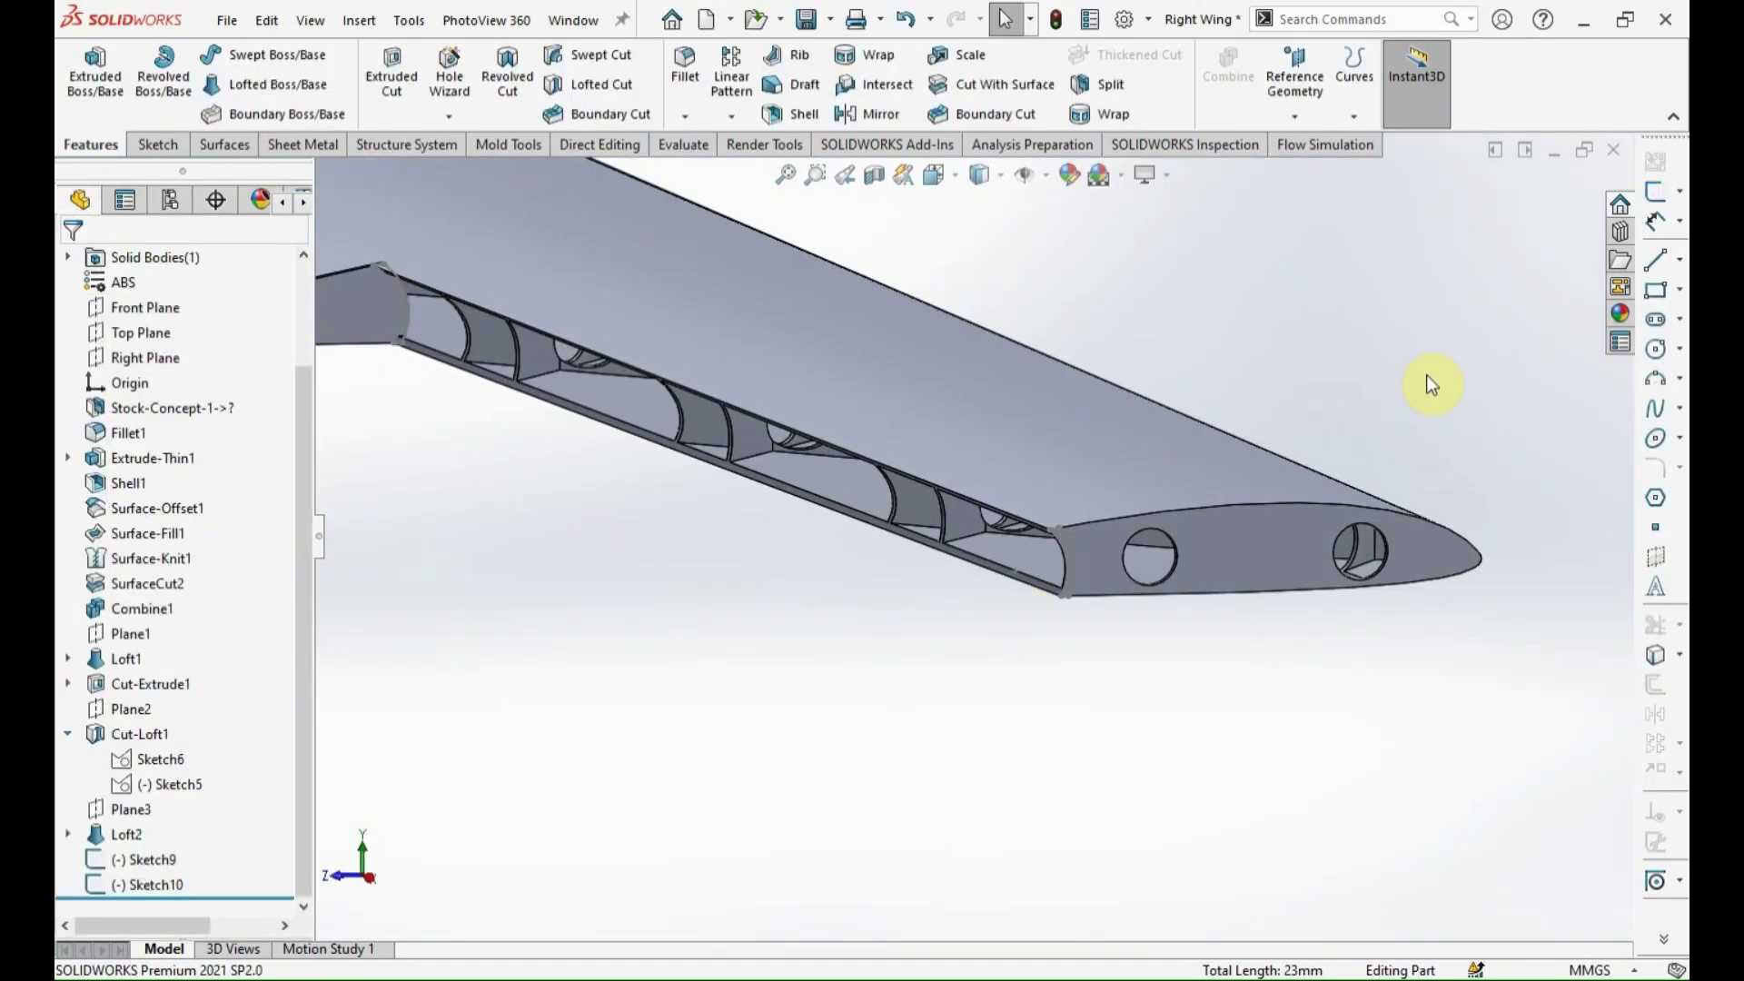
Set up a loft from Sketch9 to the open-loop wing-root edge, then cancel it.
left_click(407, 312)
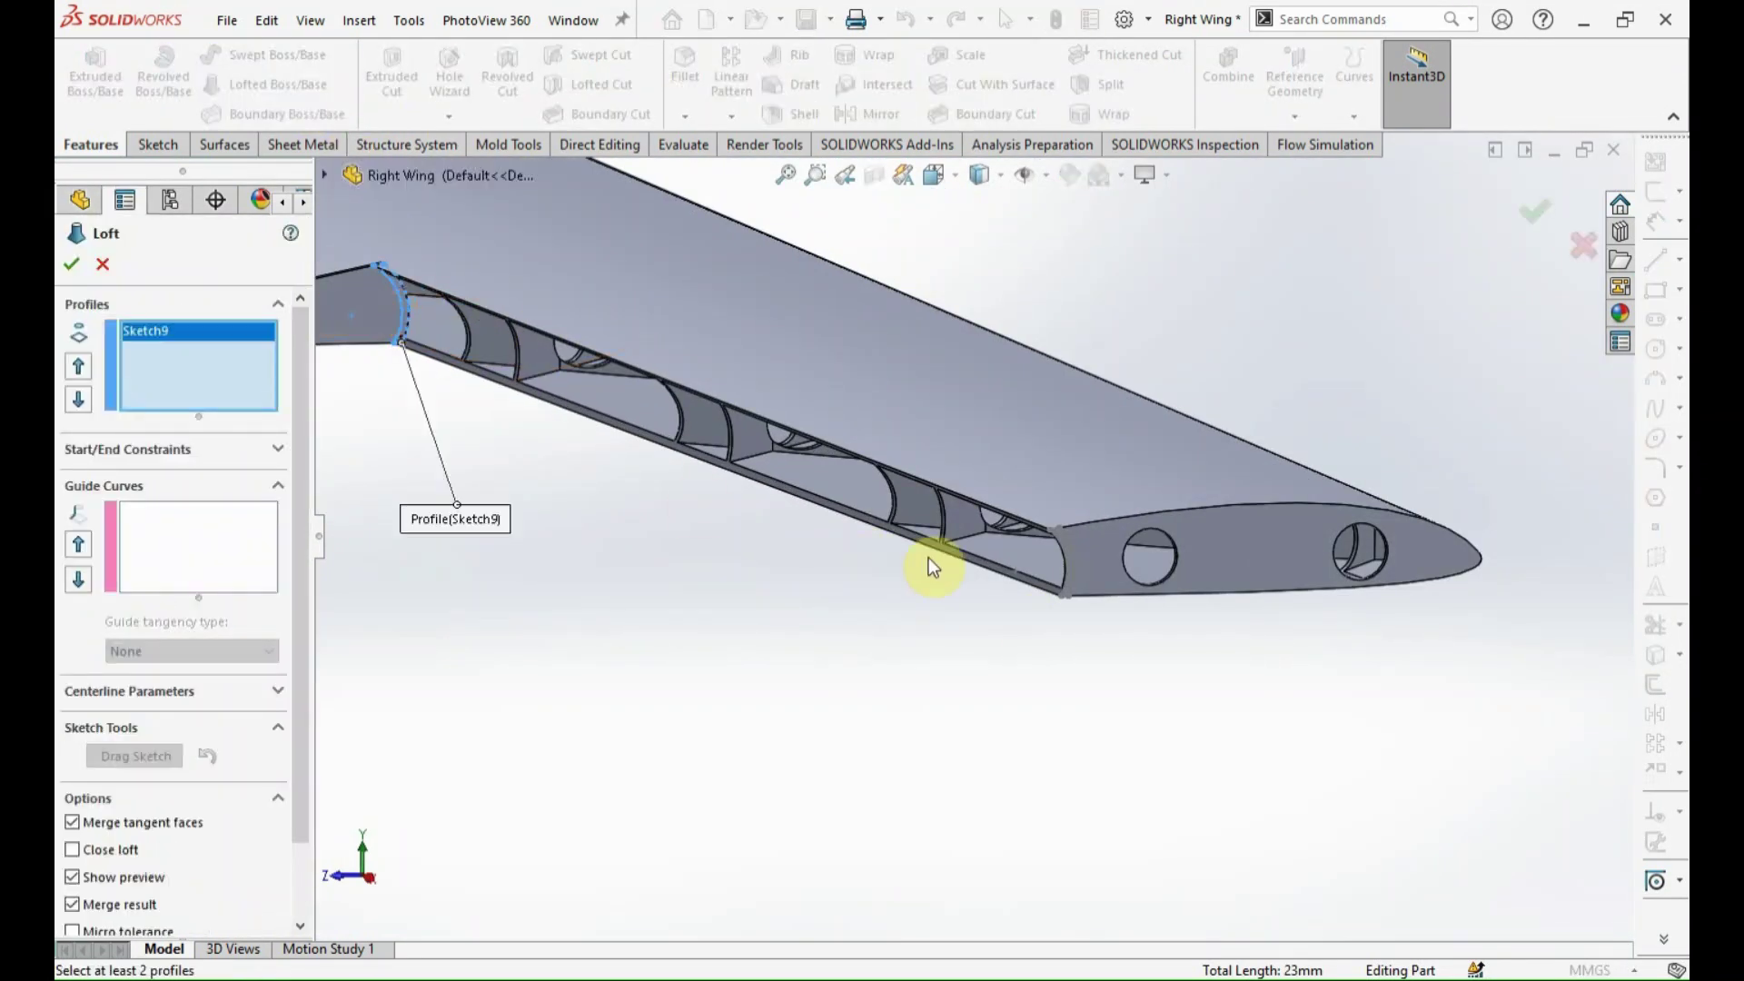
left_click(1077, 554)
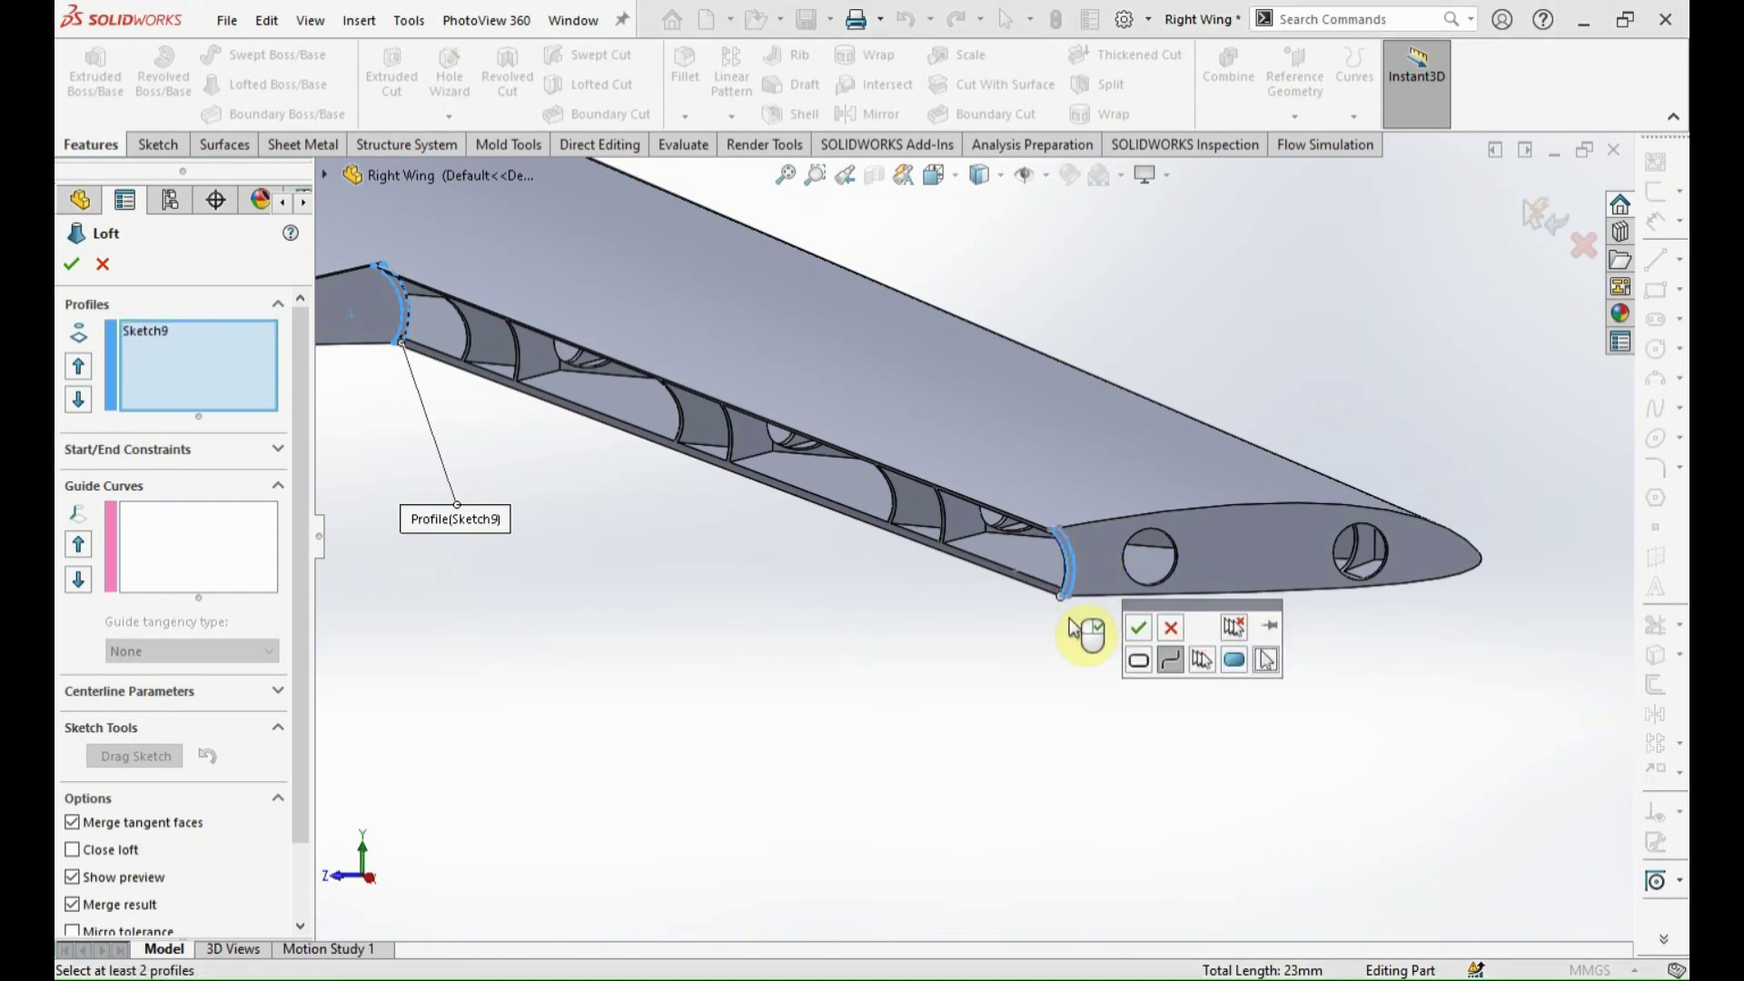
left_click(1171, 628)
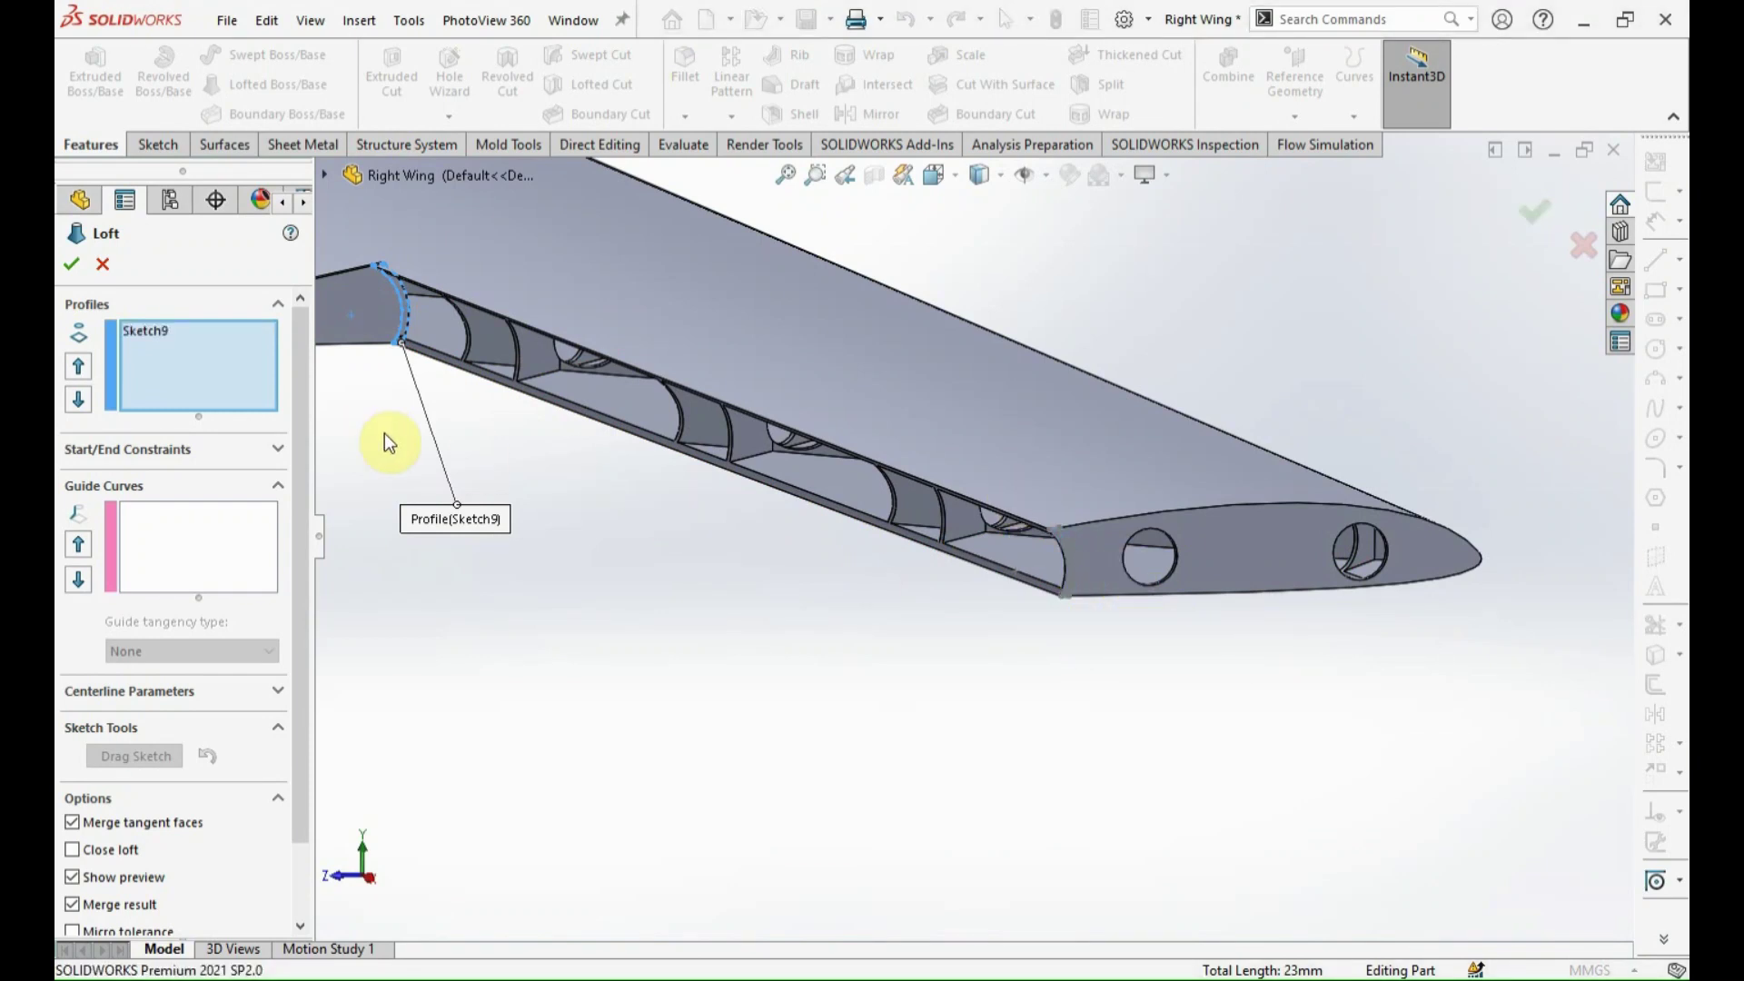
left_click(1076, 556)
left_click(1134, 624)
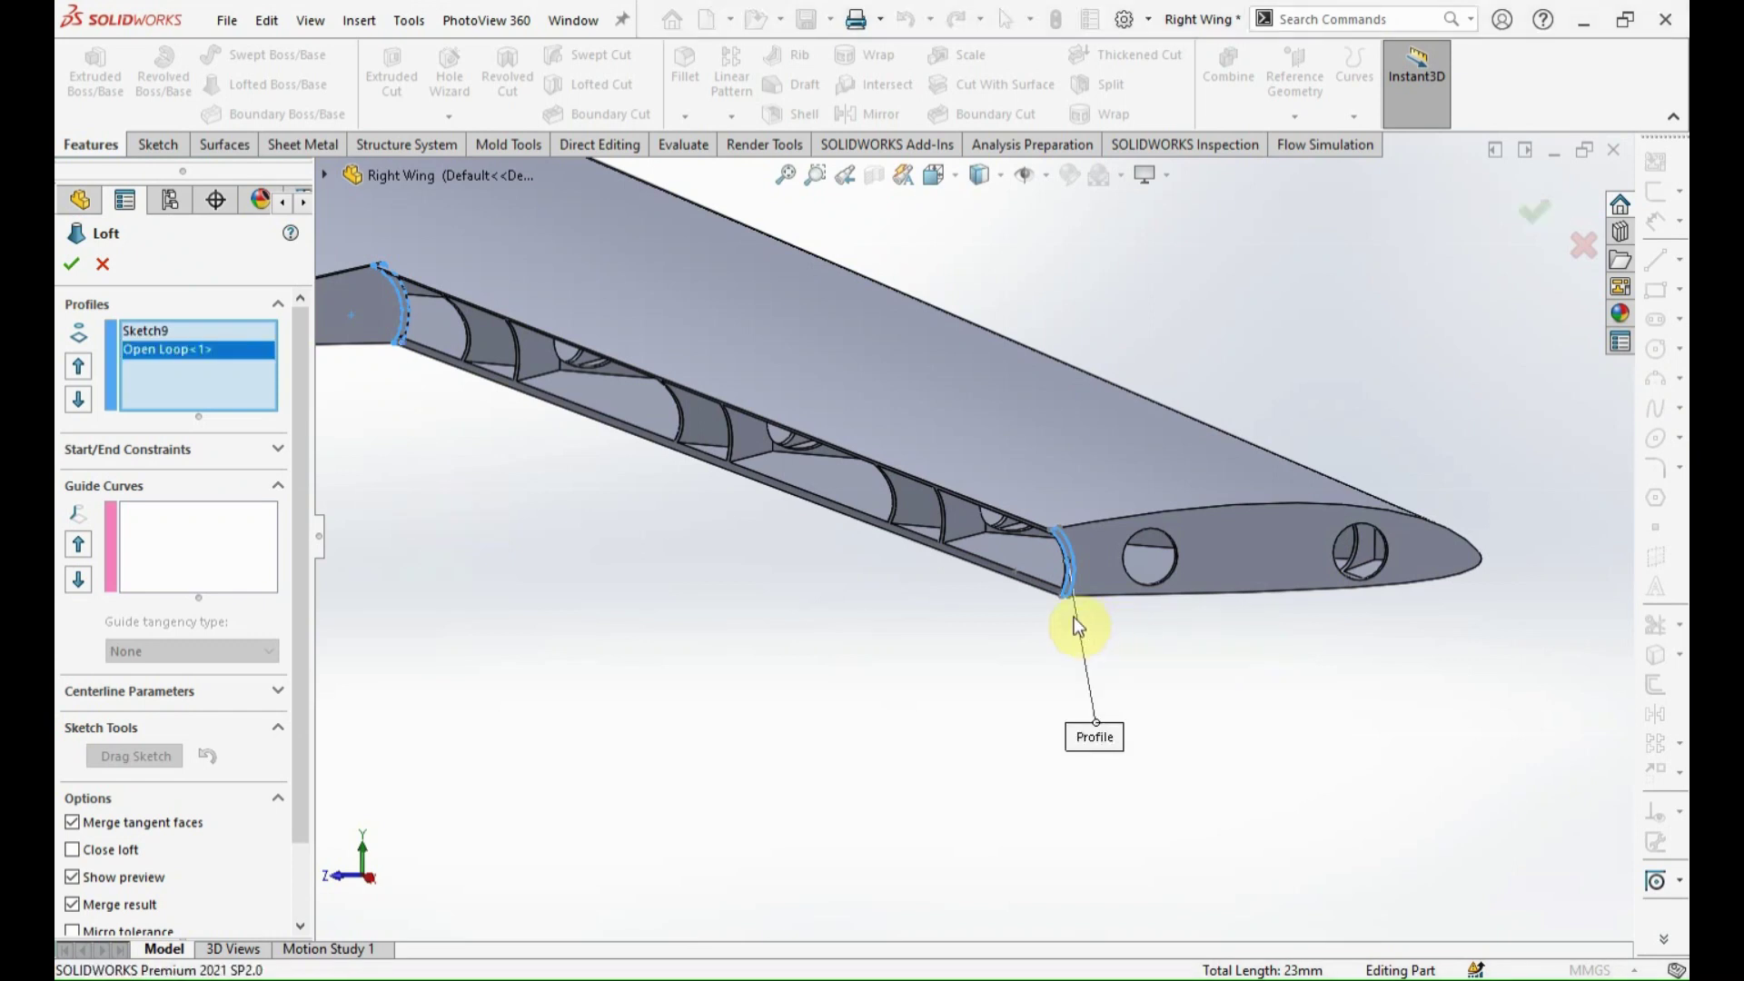
scroll(901, 514, "down", 2)
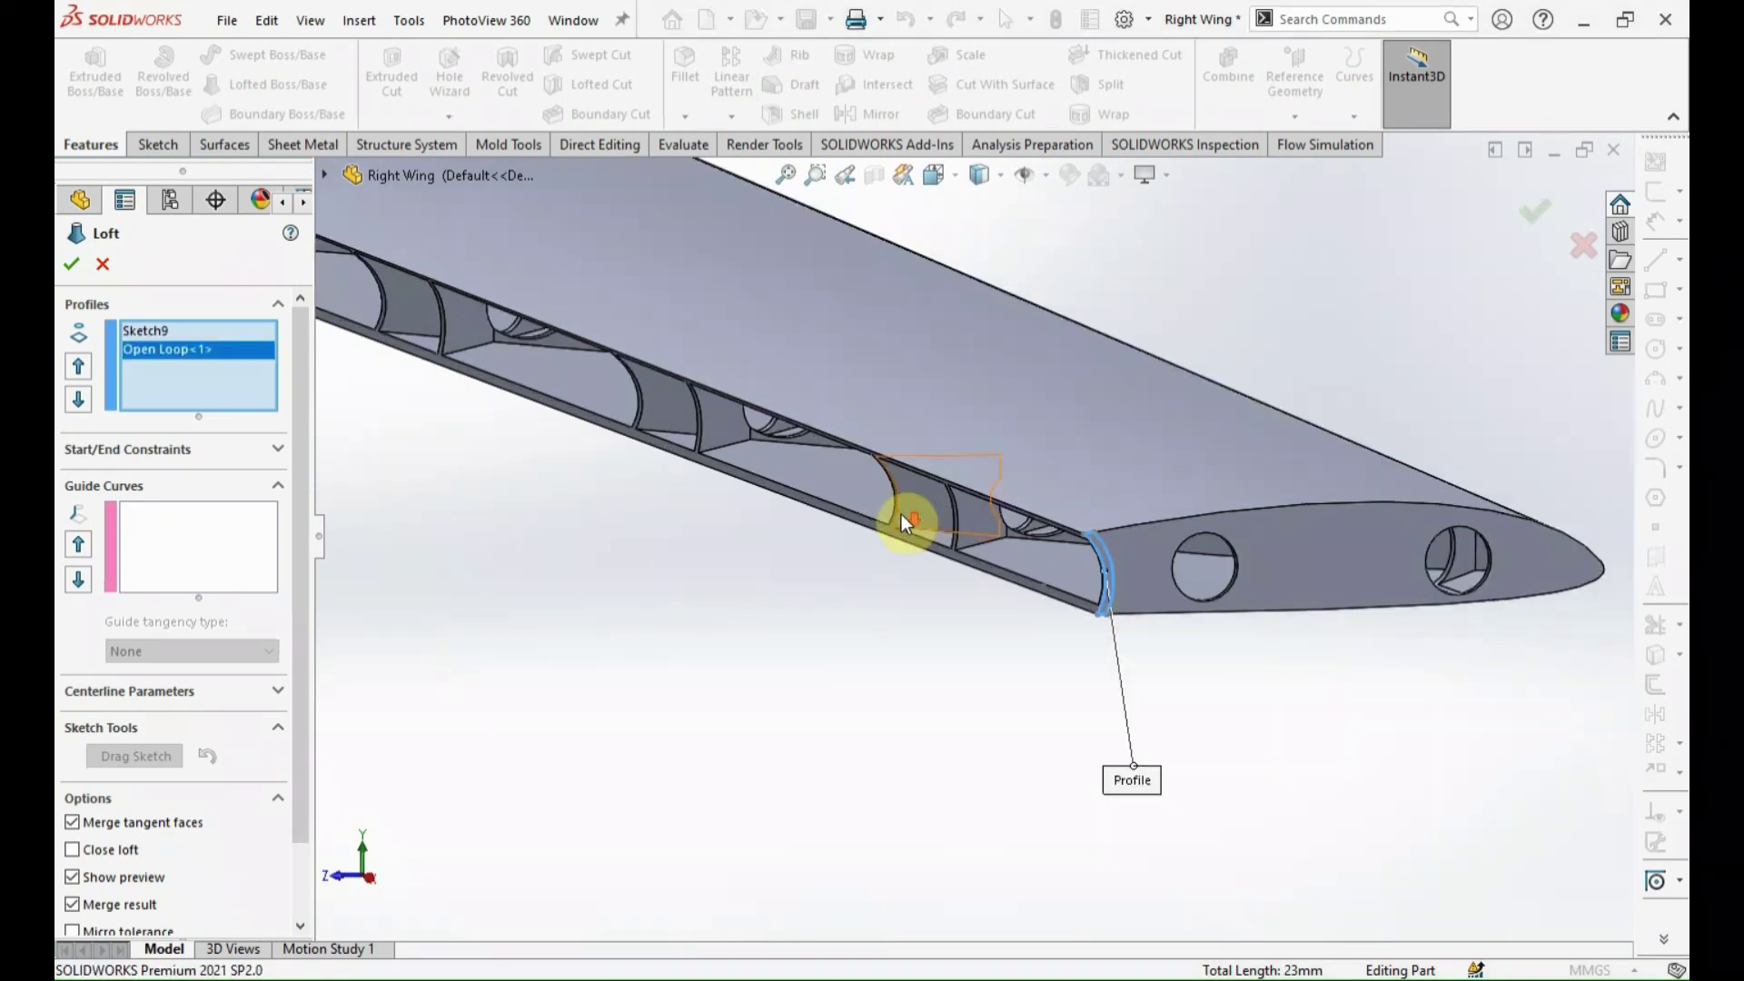
left_click(108, 263)
scroll(1081, 575, "down", 3)
left_click(1086, 567)
Run Repair Sketch on Sketch10 and zoom in to check the gap endpoint.
scroll(1154, 471, "down", 2)
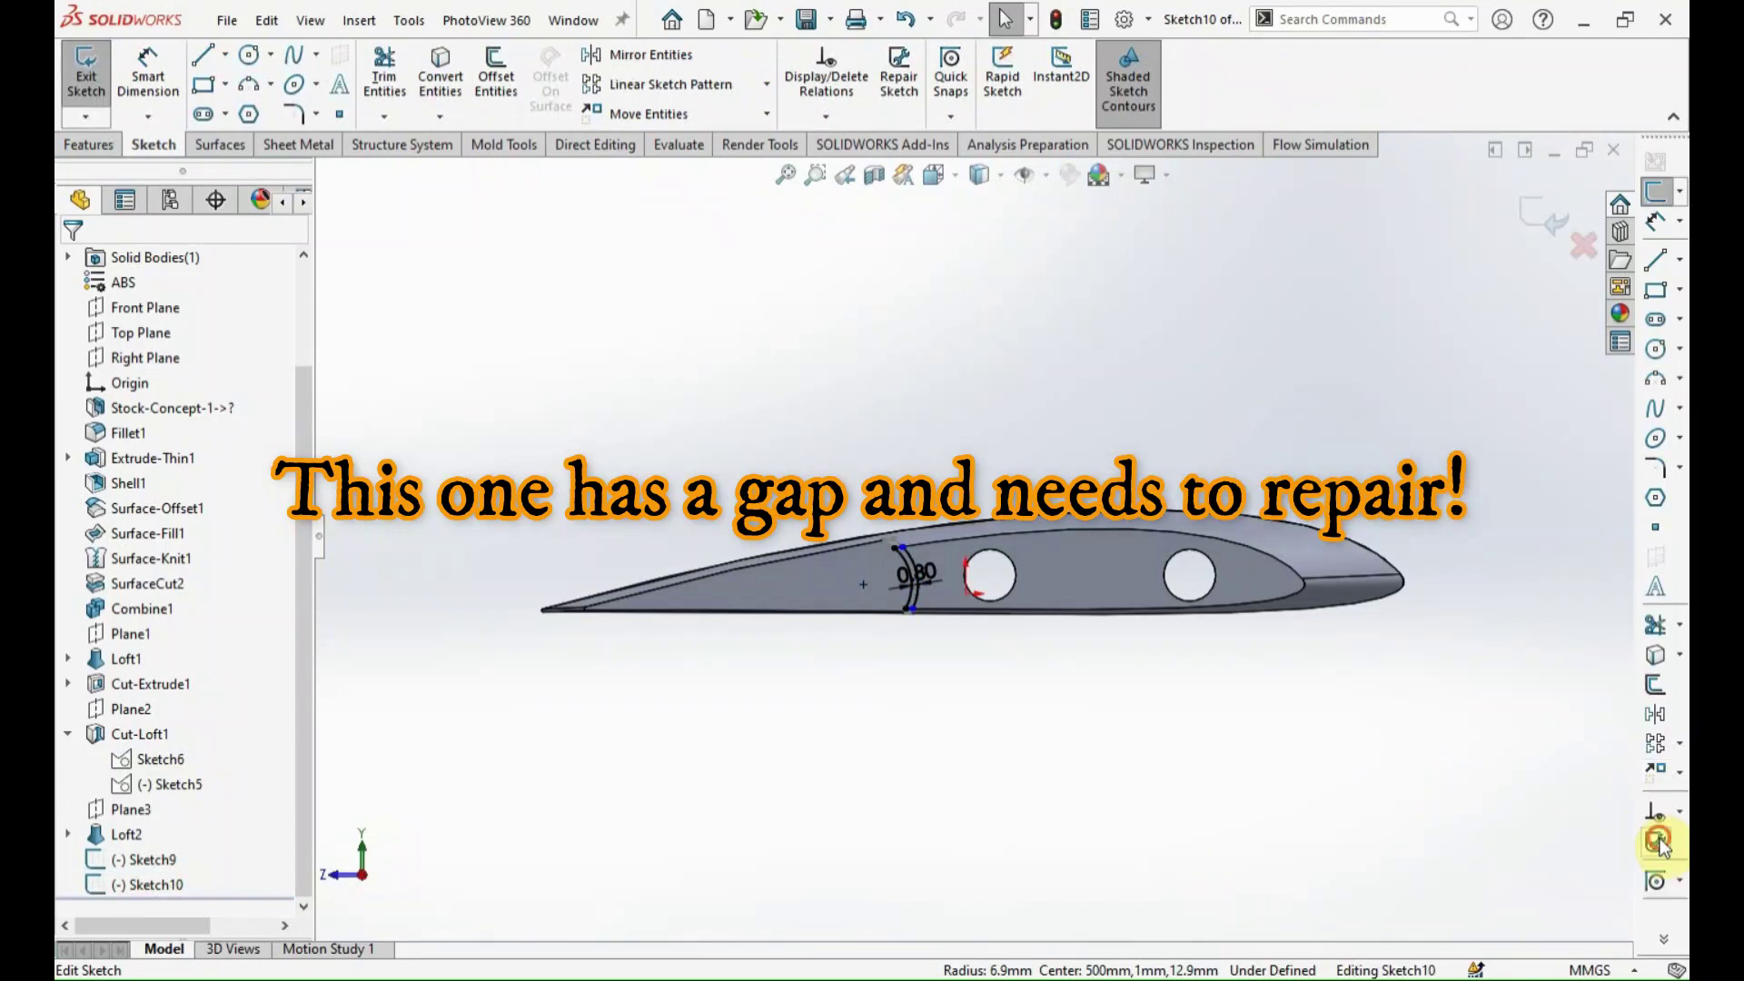
left_click(1657, 840)
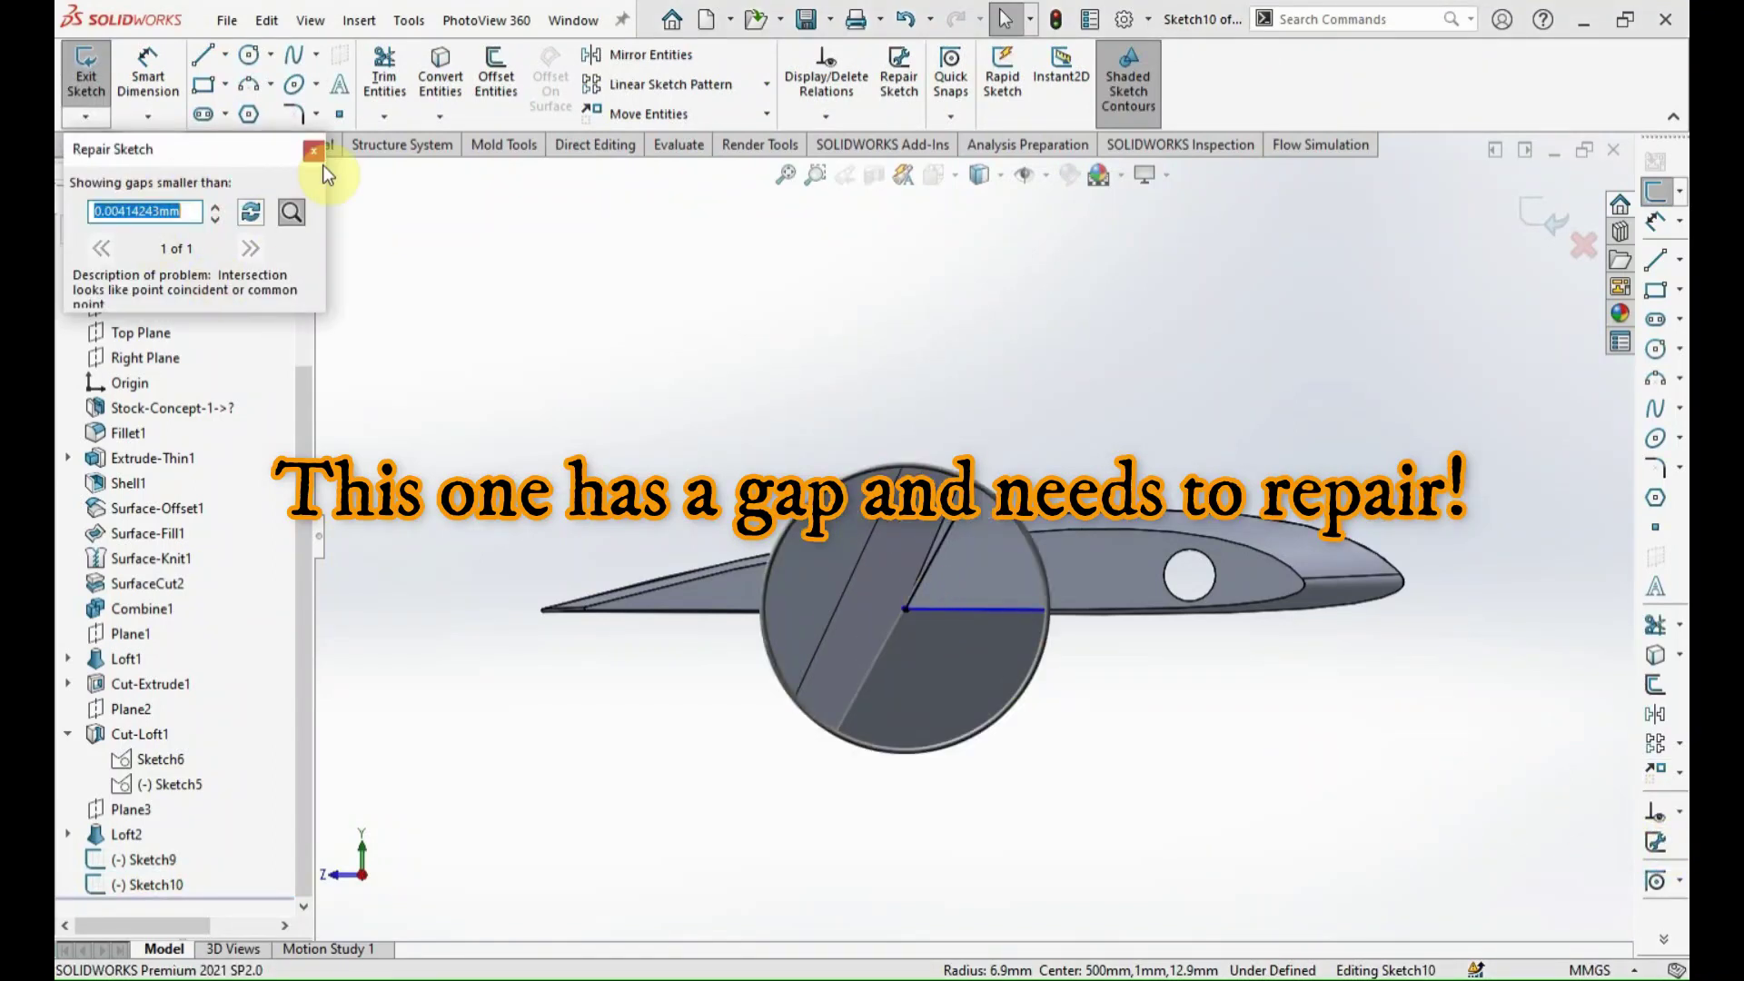
left_click(313, 151)
scroll(935, 603, "down", 2)
scroll(937, 581, "down", 3)
scroll(945, 559, "down", 3)
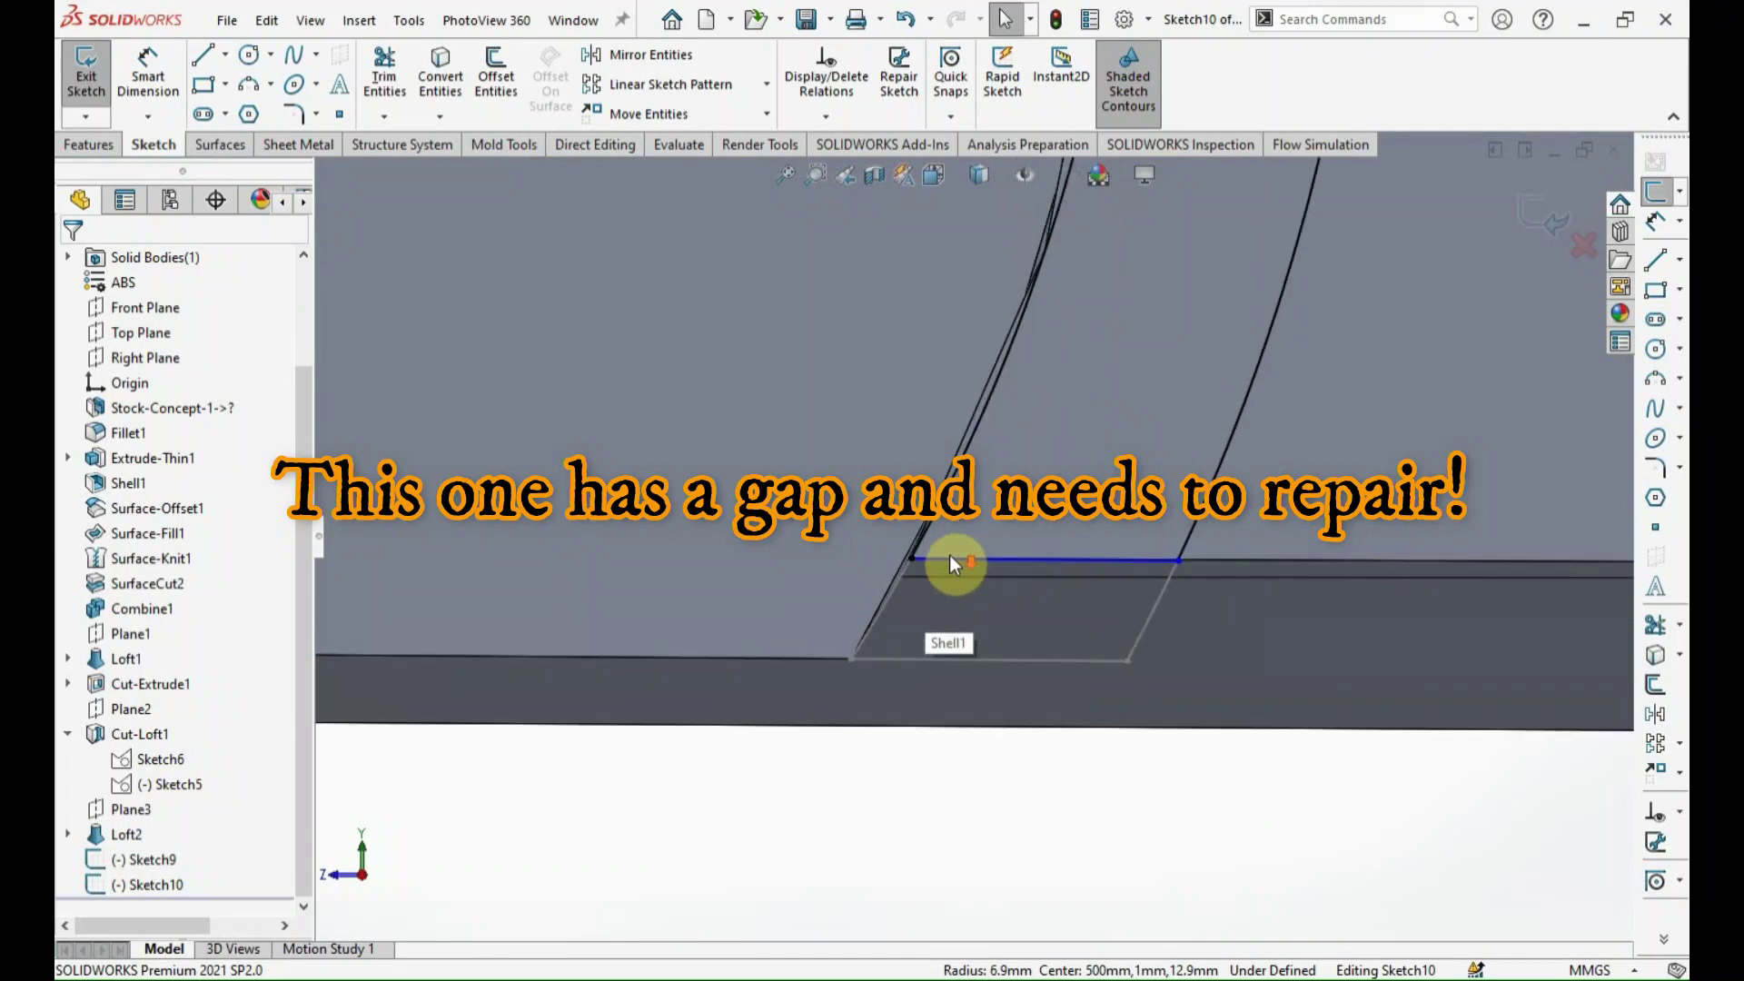
scroll(935, 570, "down", 2)
scroll(936, 554, "down", 2)
scroll(925, 554, "down", 2)
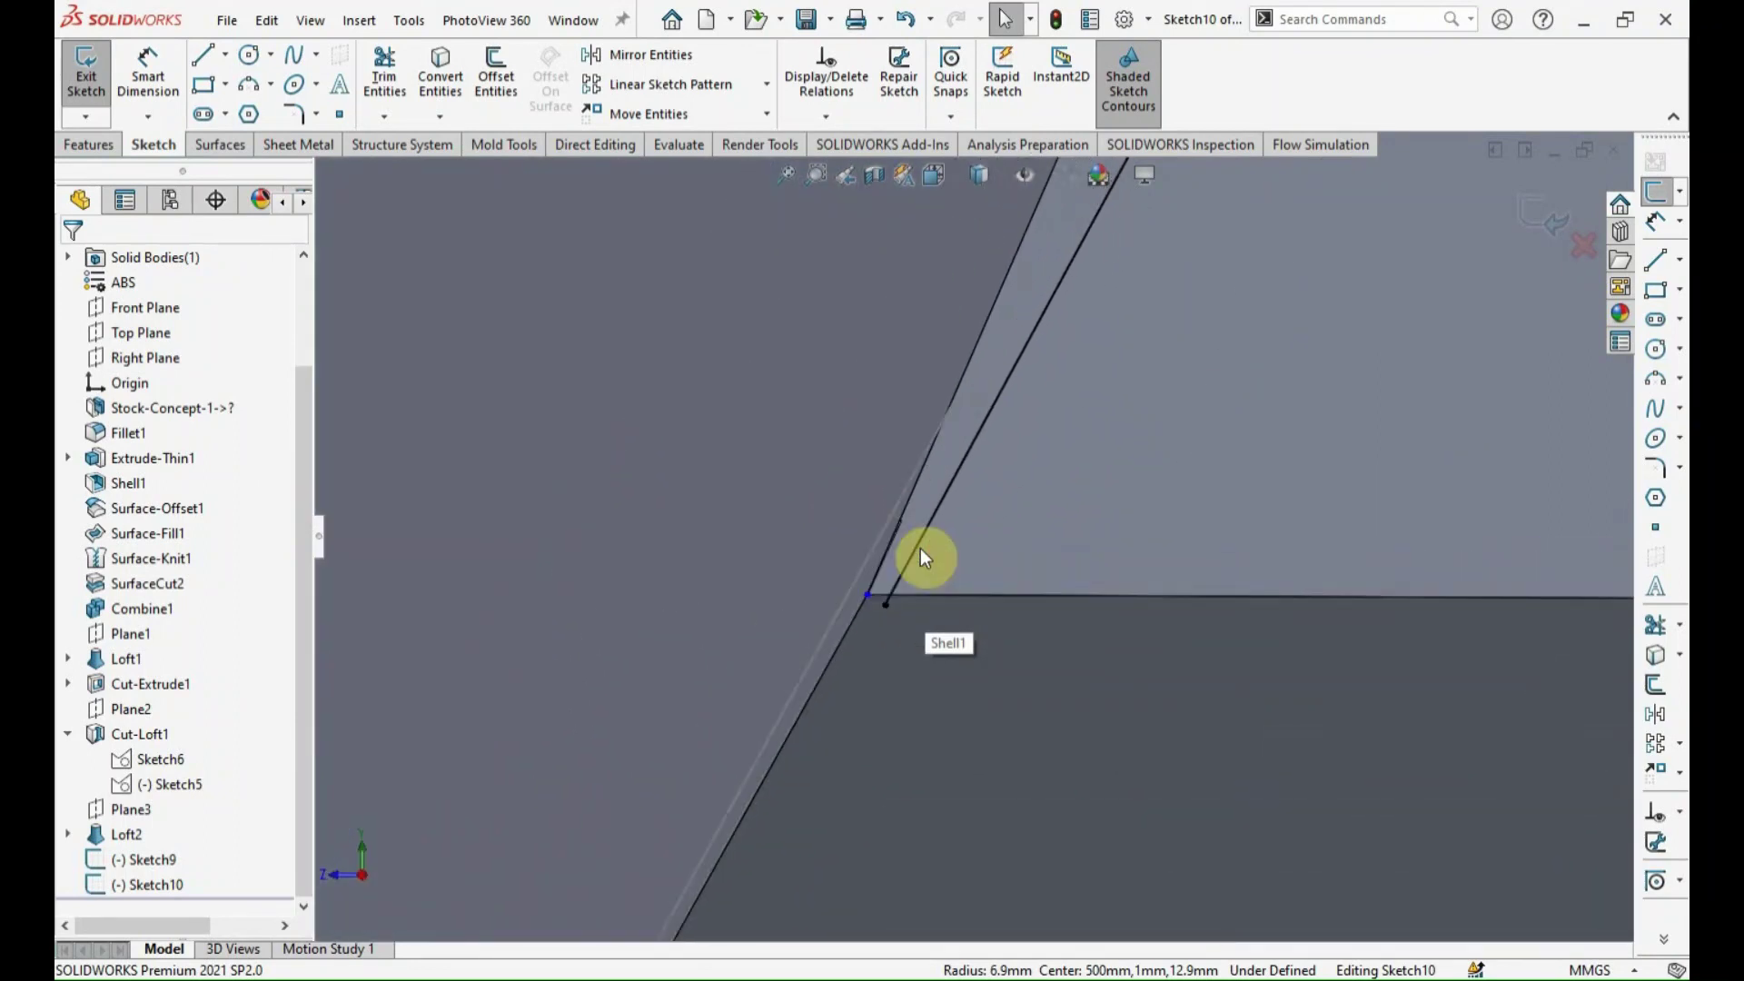
scroll(904, 572, "down", 3)
left_click(897, 648)
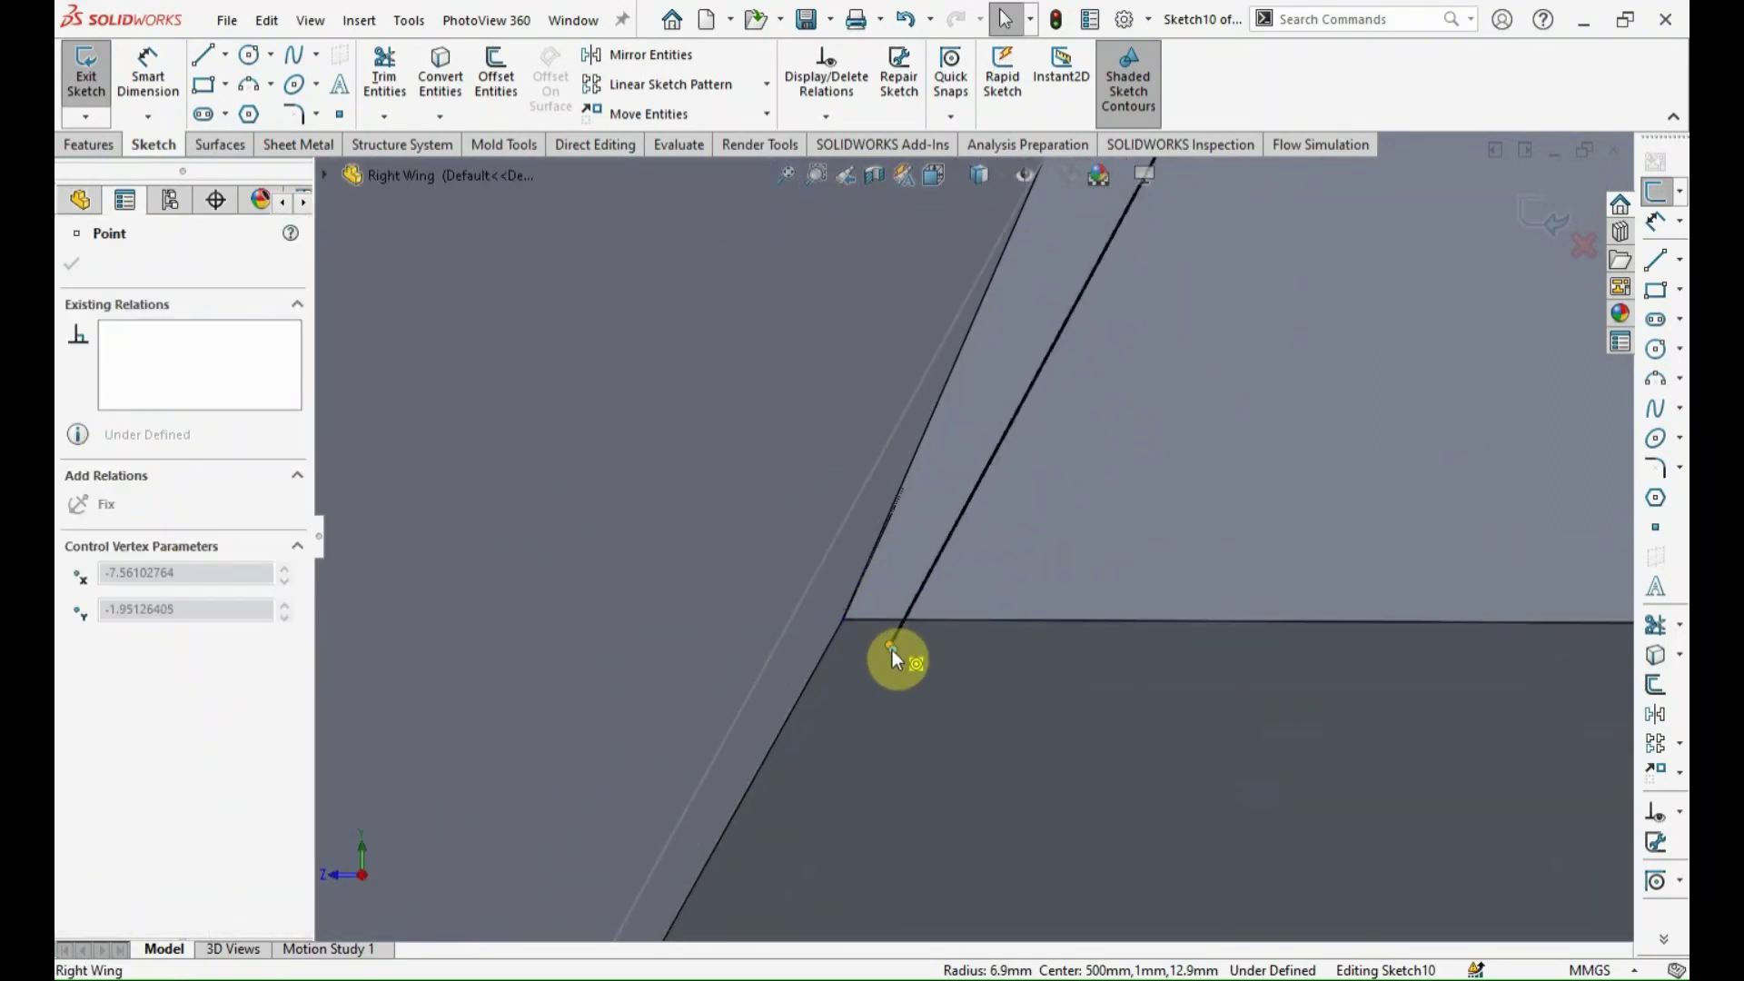
key("Escape")
Exit Sketch10 and start a new Lofted Boss/Base with no profiles.
scroll(853, 663, "down", 3)
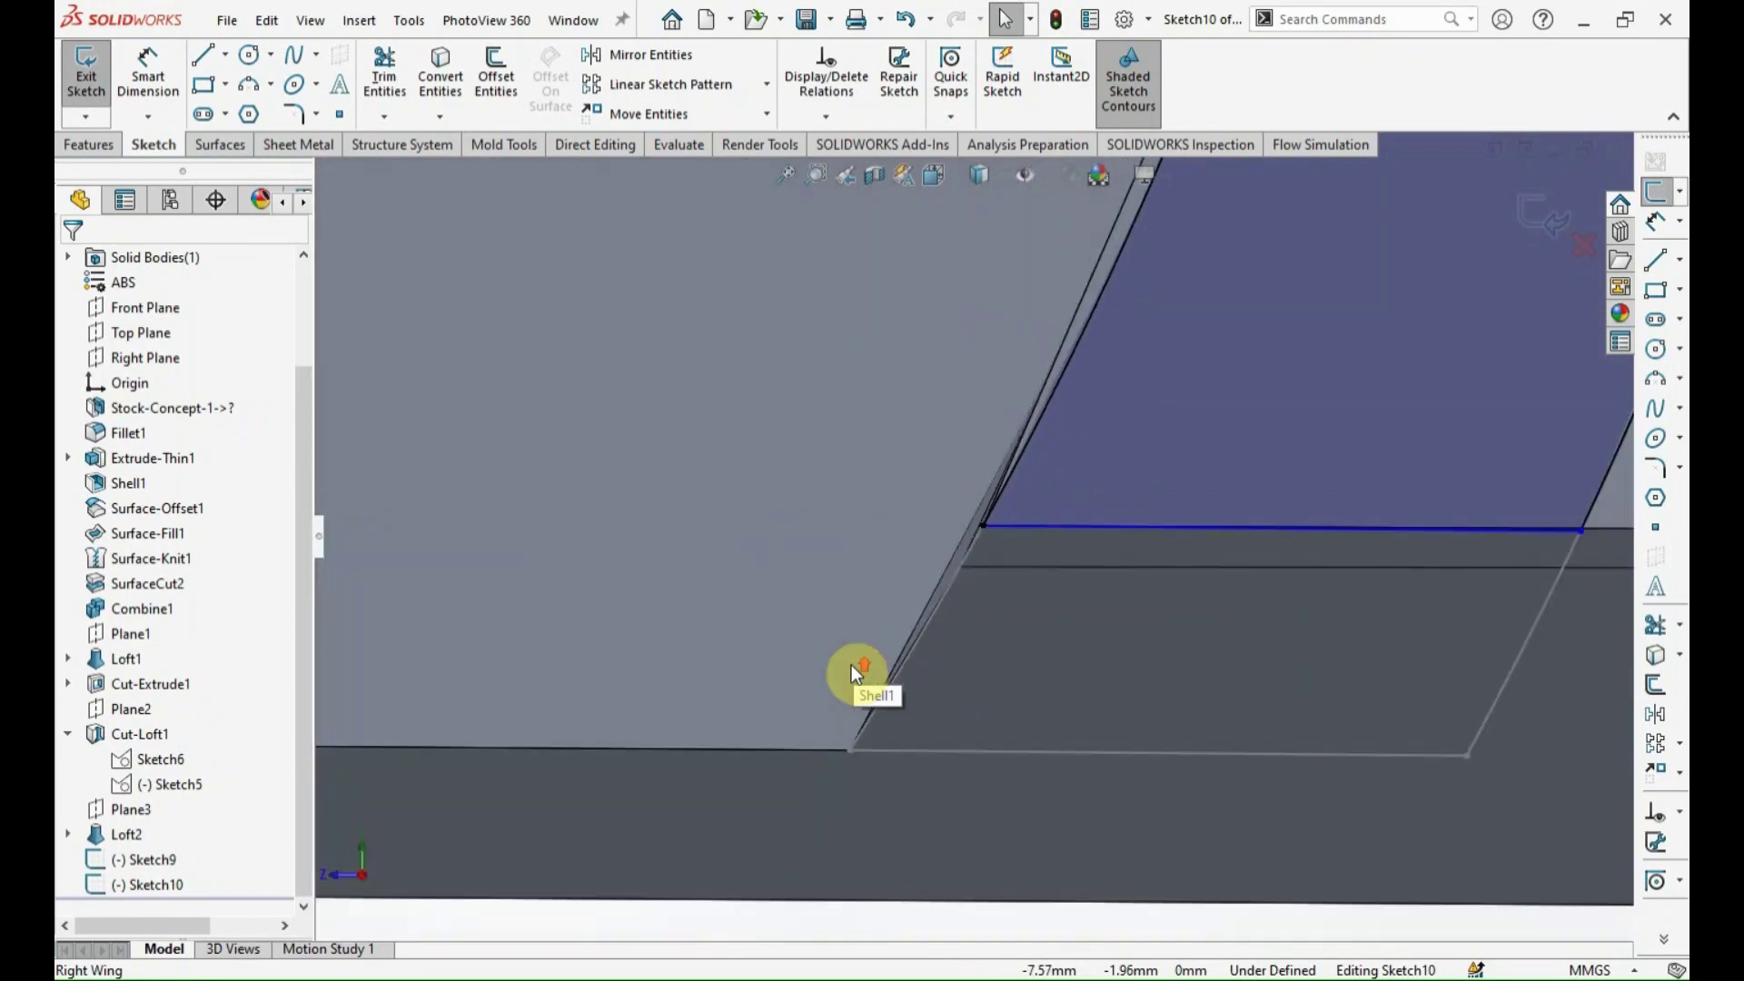
scroll(852, 665, "up", 5)
left_click(1549, 218)
left_click(244, 89)
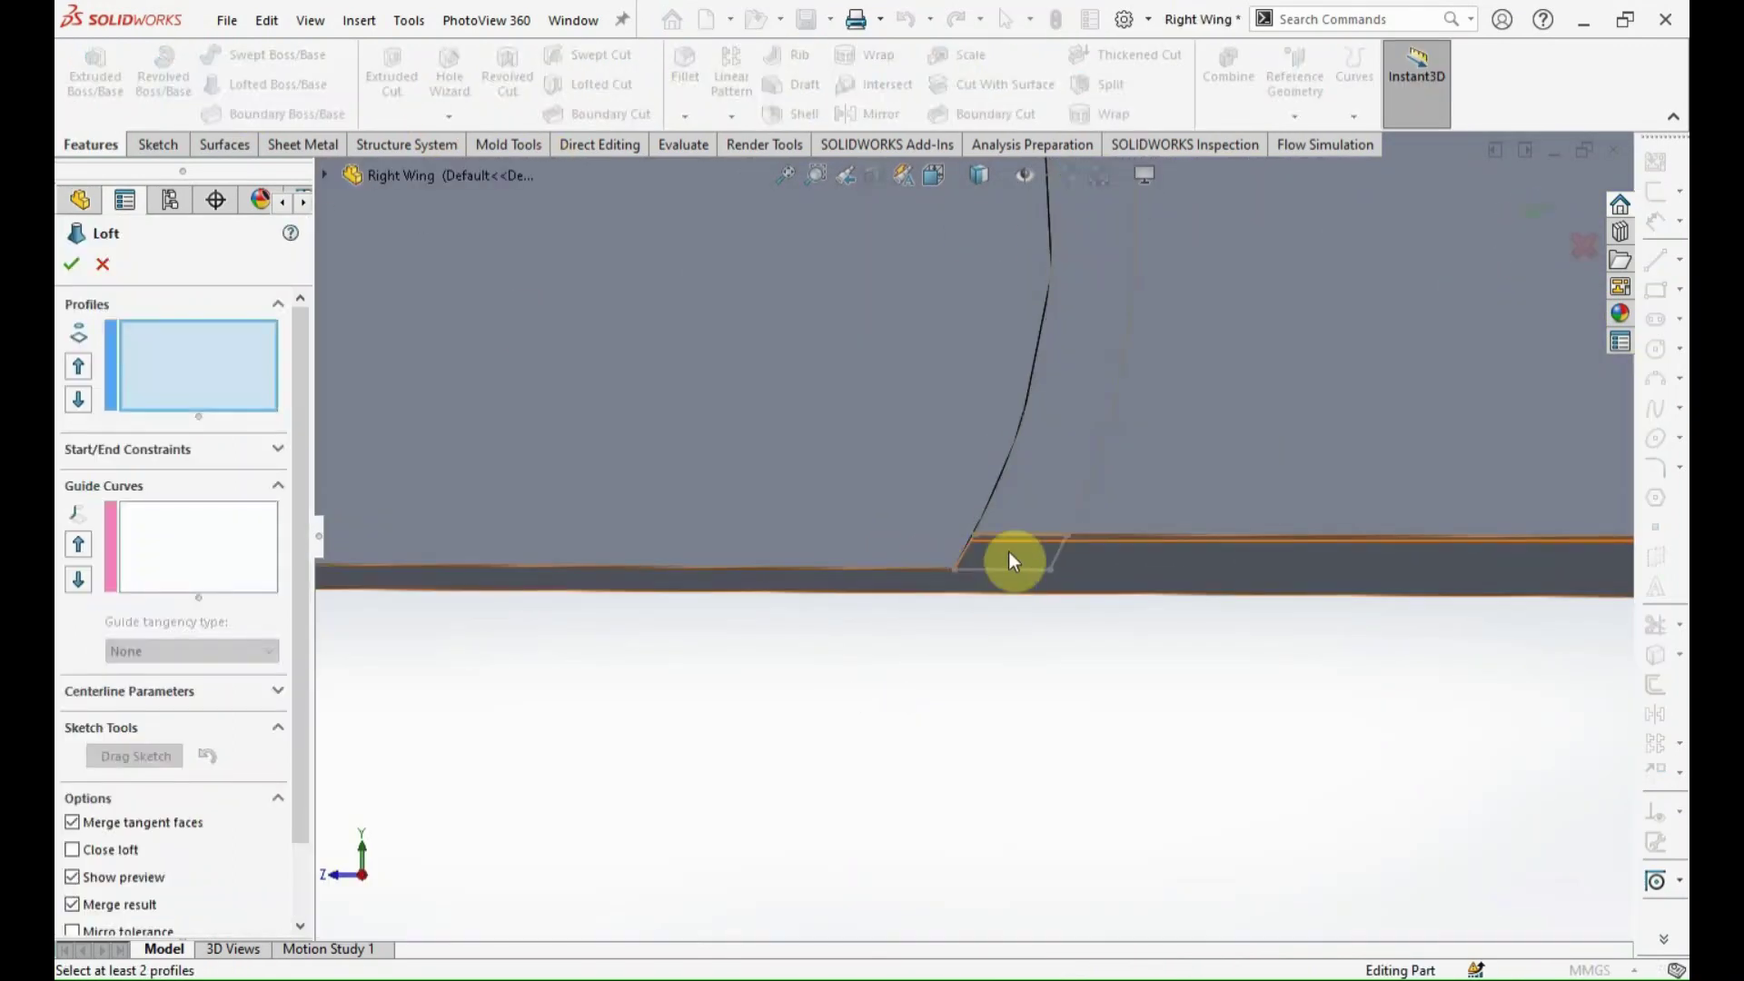
Pick Sketch10 and Sketch9 as the two loft profiles along the wing's rear edge.
mouse_move(981, 540)
middle_mouse_down()
mouse_move(1054, 545)
mouse_move(1079, 523)
middle_mouse_up()
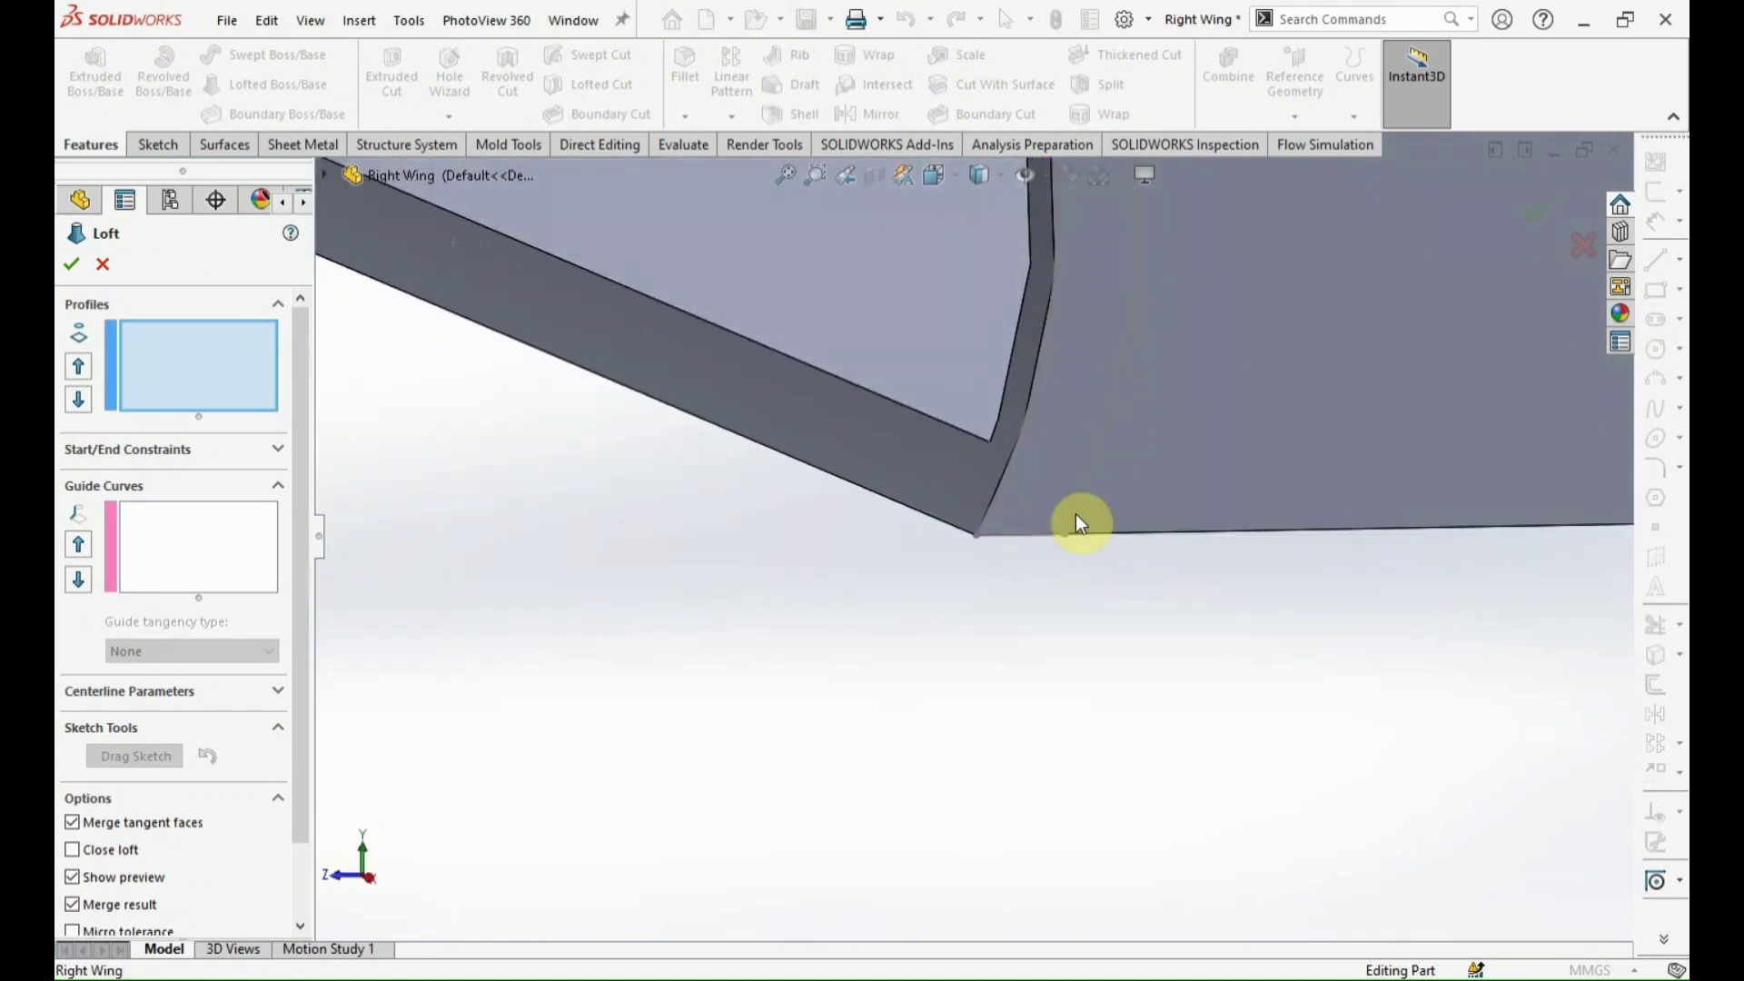
left_click(1073, 529)
scroll(908, 560, "up", 2)
scroll(713, 428, "up", 2)
scroll(602, 356, "up", 2)
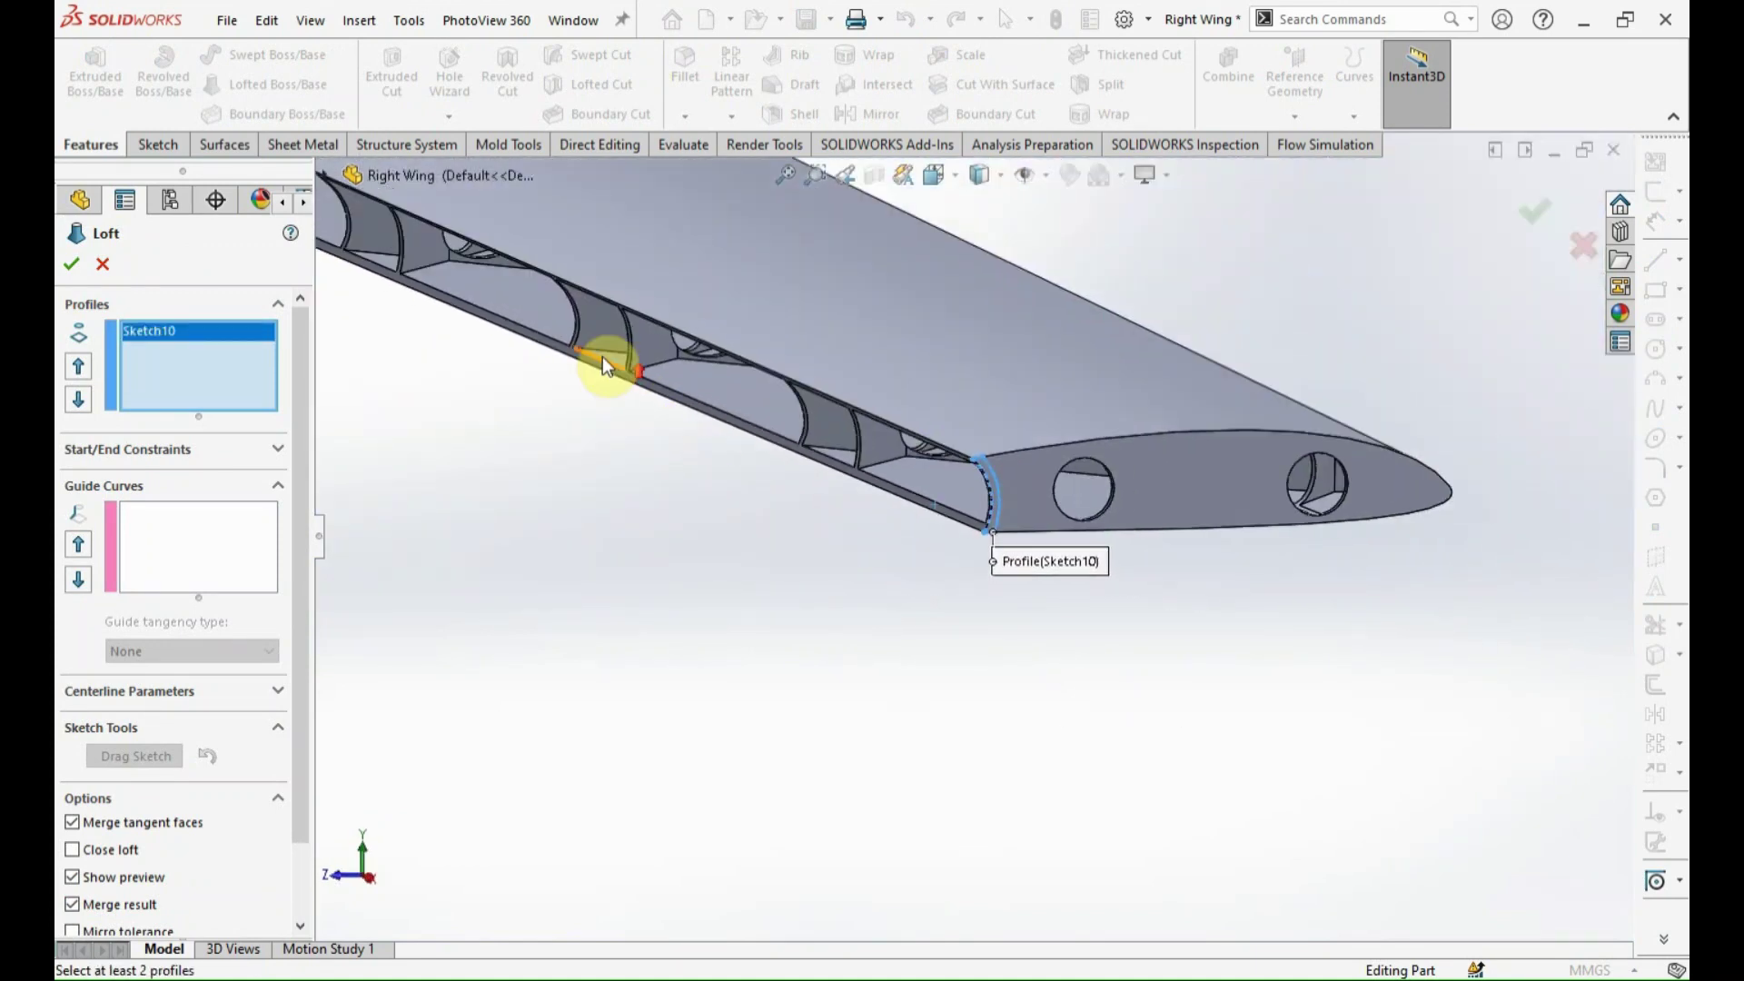
scroll(590, 353, "up", 2)
scroll(961, 558, "down", 5)
scroll(979, 583, "down", 2)
left_click(963, 582)
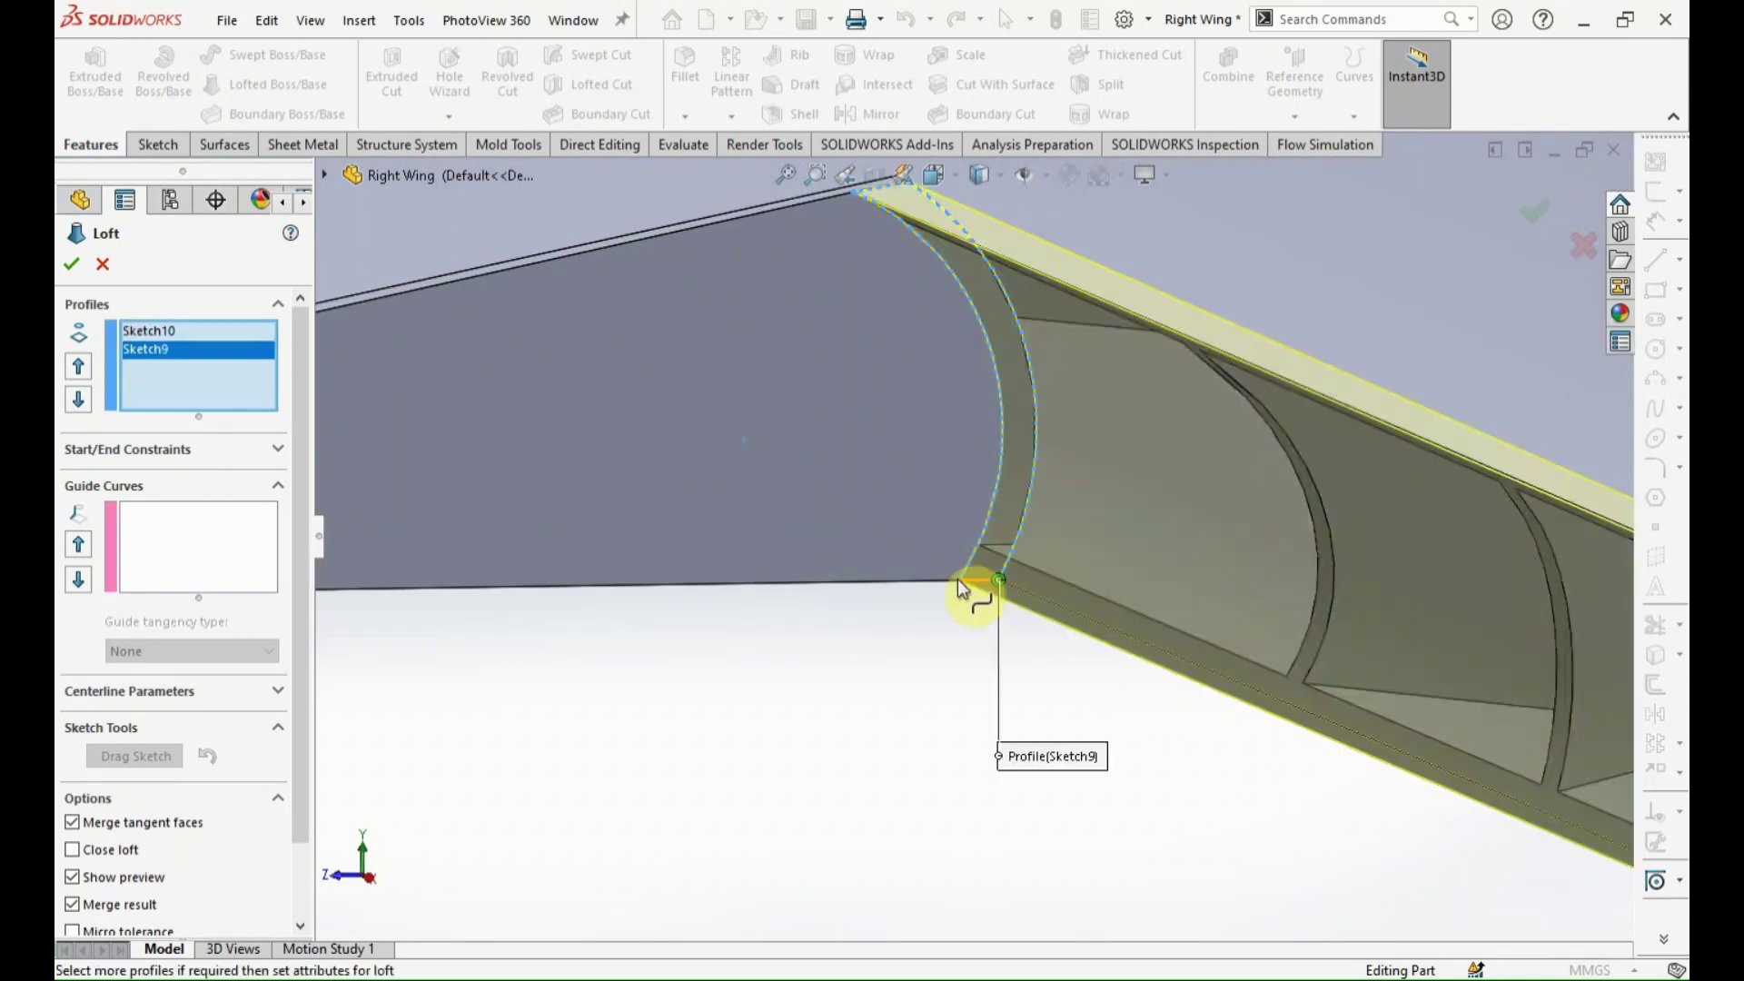
scroll(945, 627, "up", 3)
Untwist the loft connector and build Loft5 as a separate, unmerged body.
middle_click_drag(930, 654, 1419, 690)
scroll(1213, 701, "down", 3)
scroll(1190, 689, "up", 3)
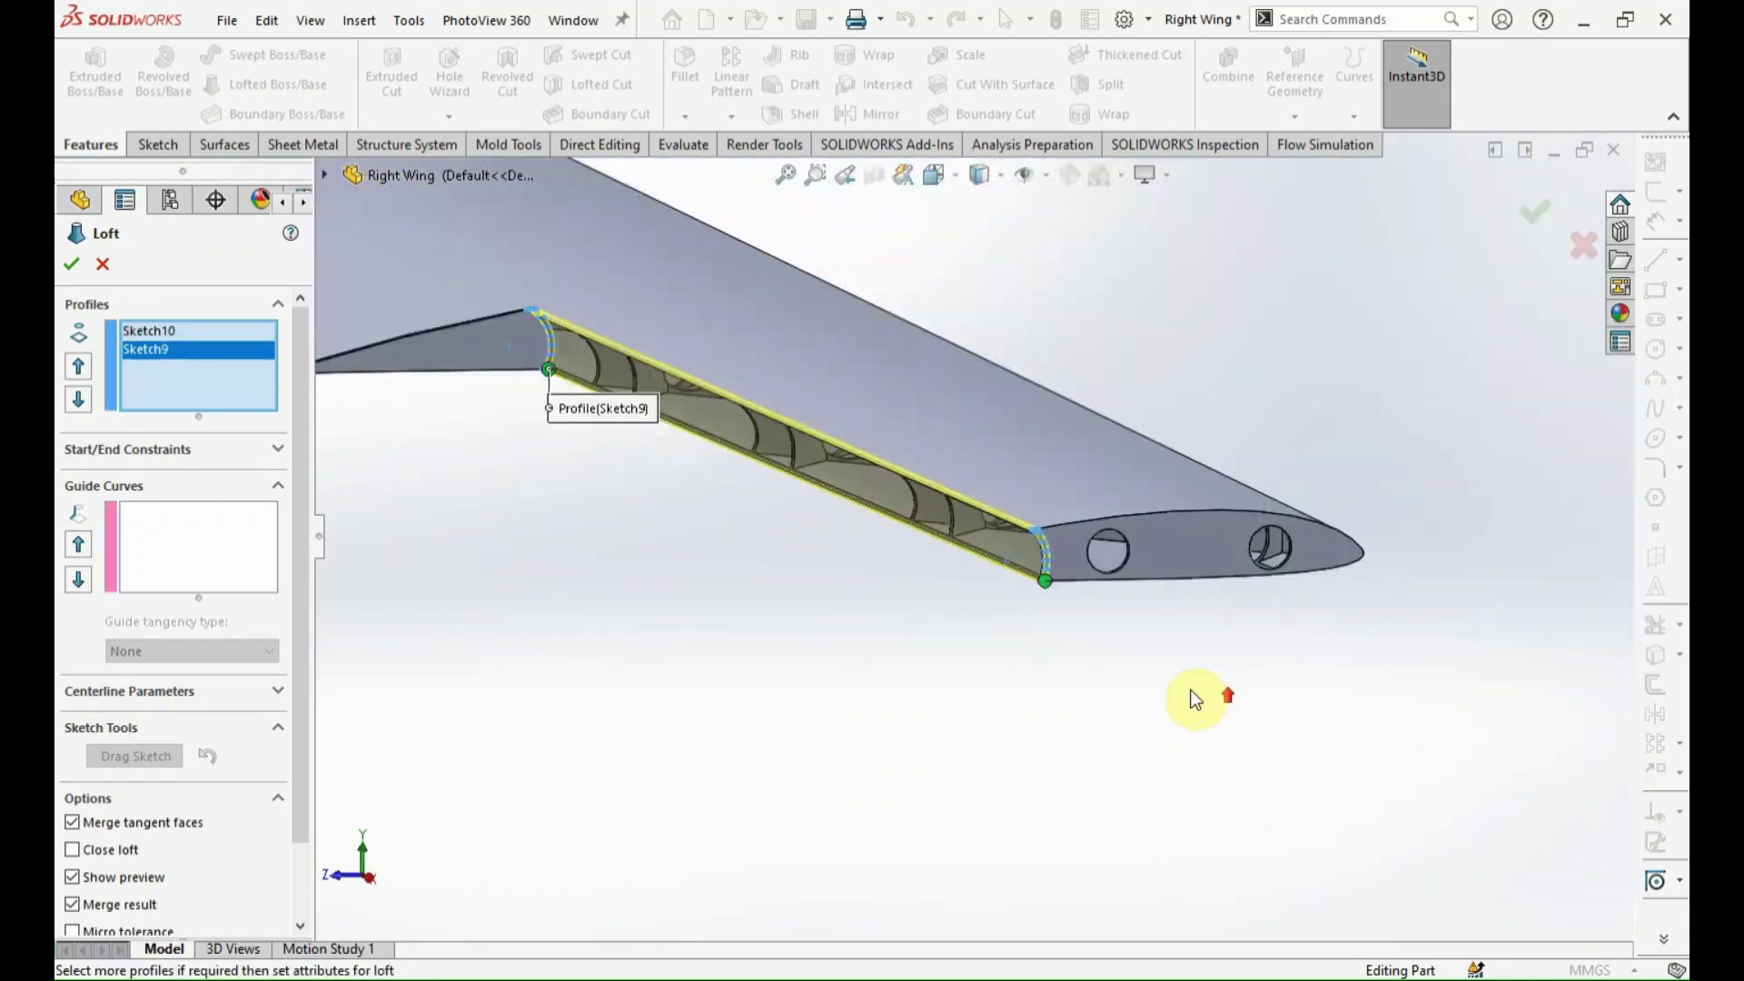
scroll(1062, 677, "down", 3)
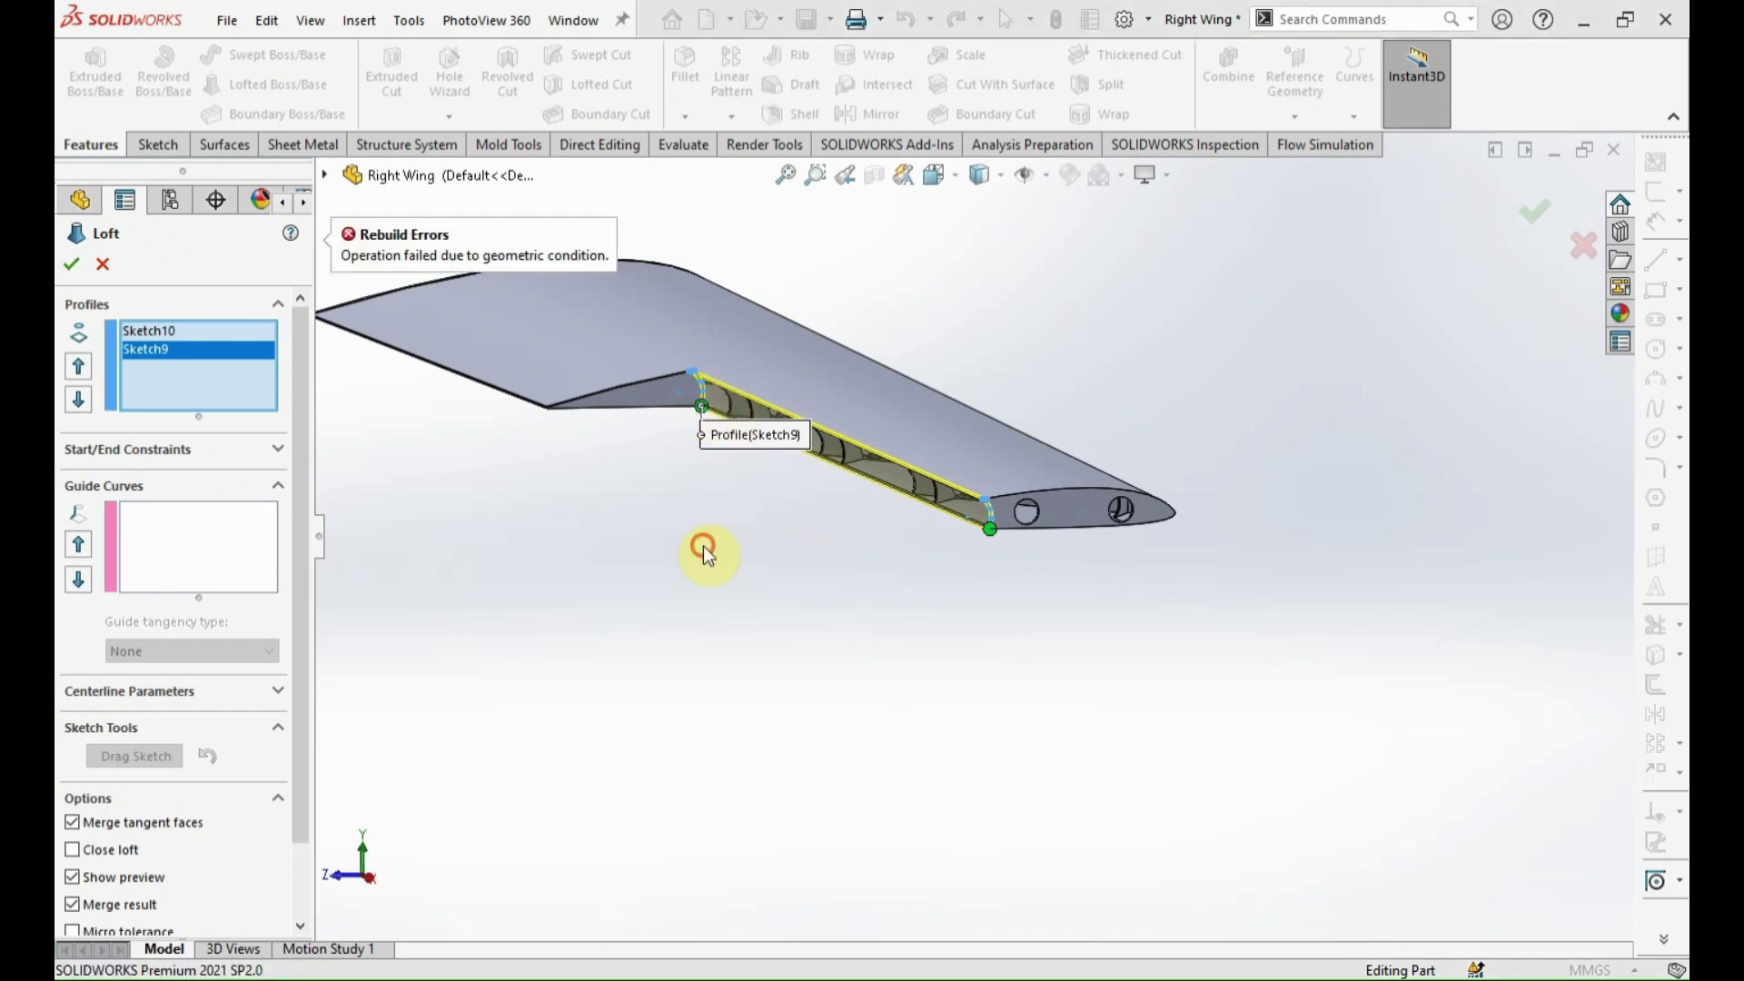
scroll(760, 429, "down", 2)
scroll(817, 472, "down", 3)
scroll(777, 531, "down", 2)
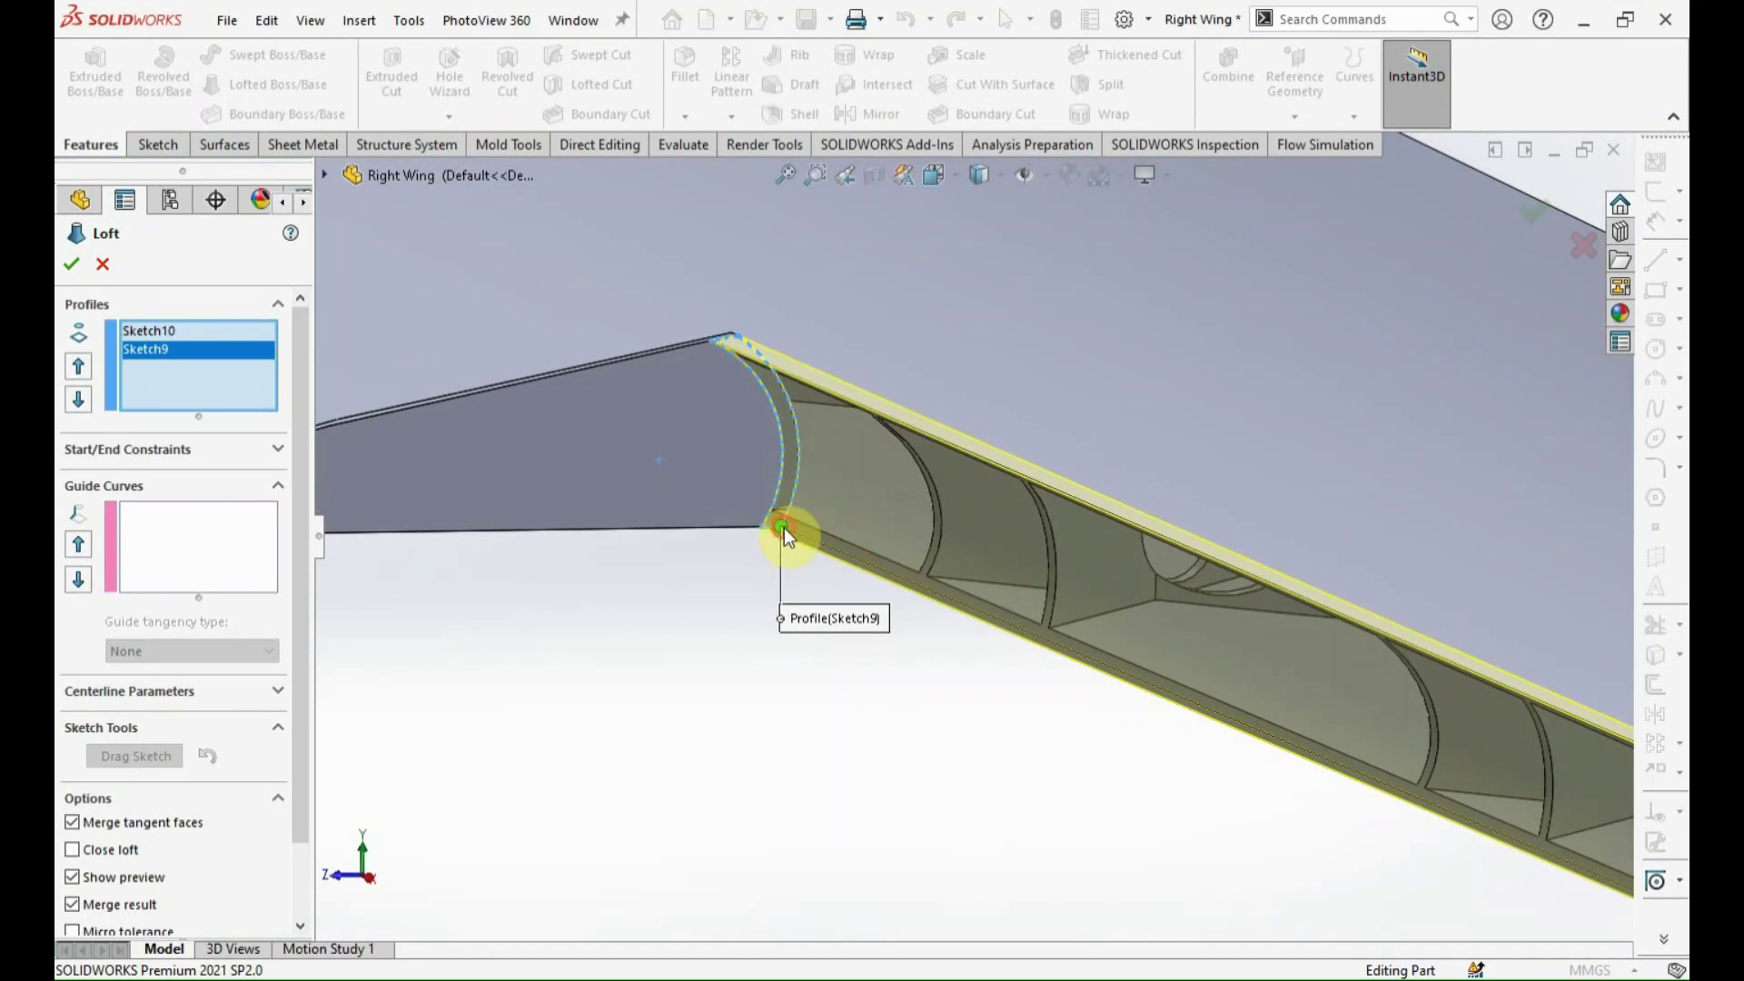
scroll(754, 552, "up", 3)
scroll(1282, 674, "down", 3)
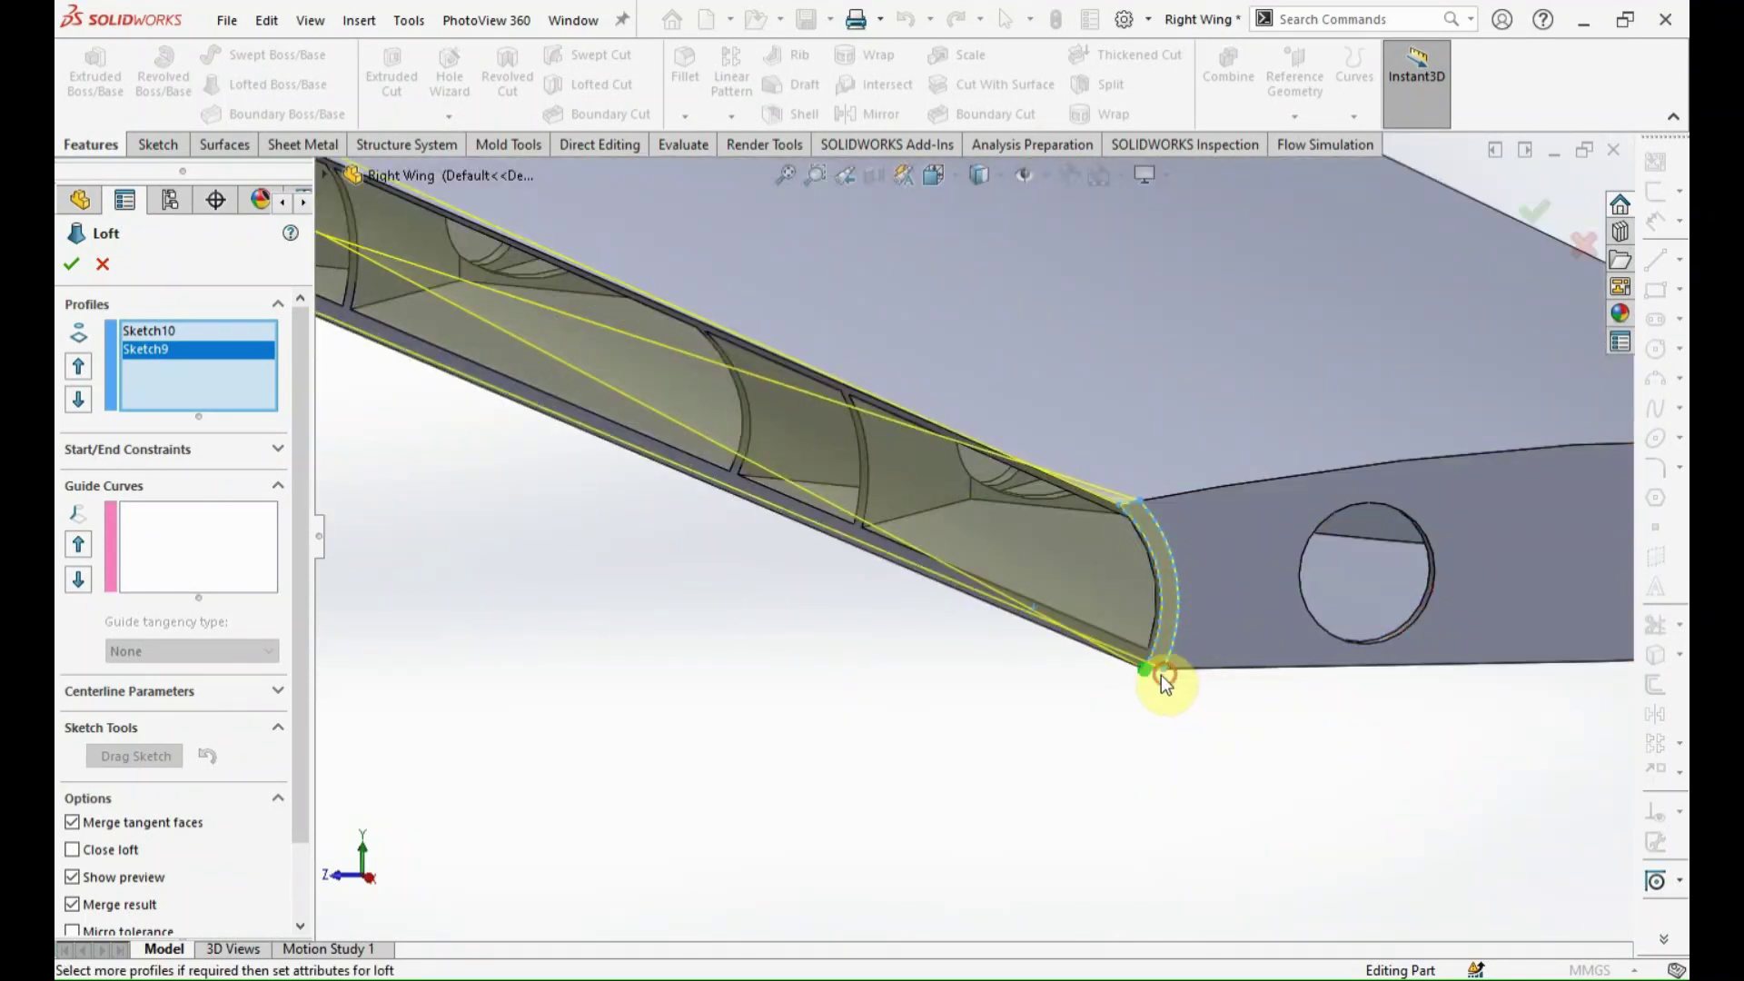
left_click_drag(1162, 676, 1145, 669)
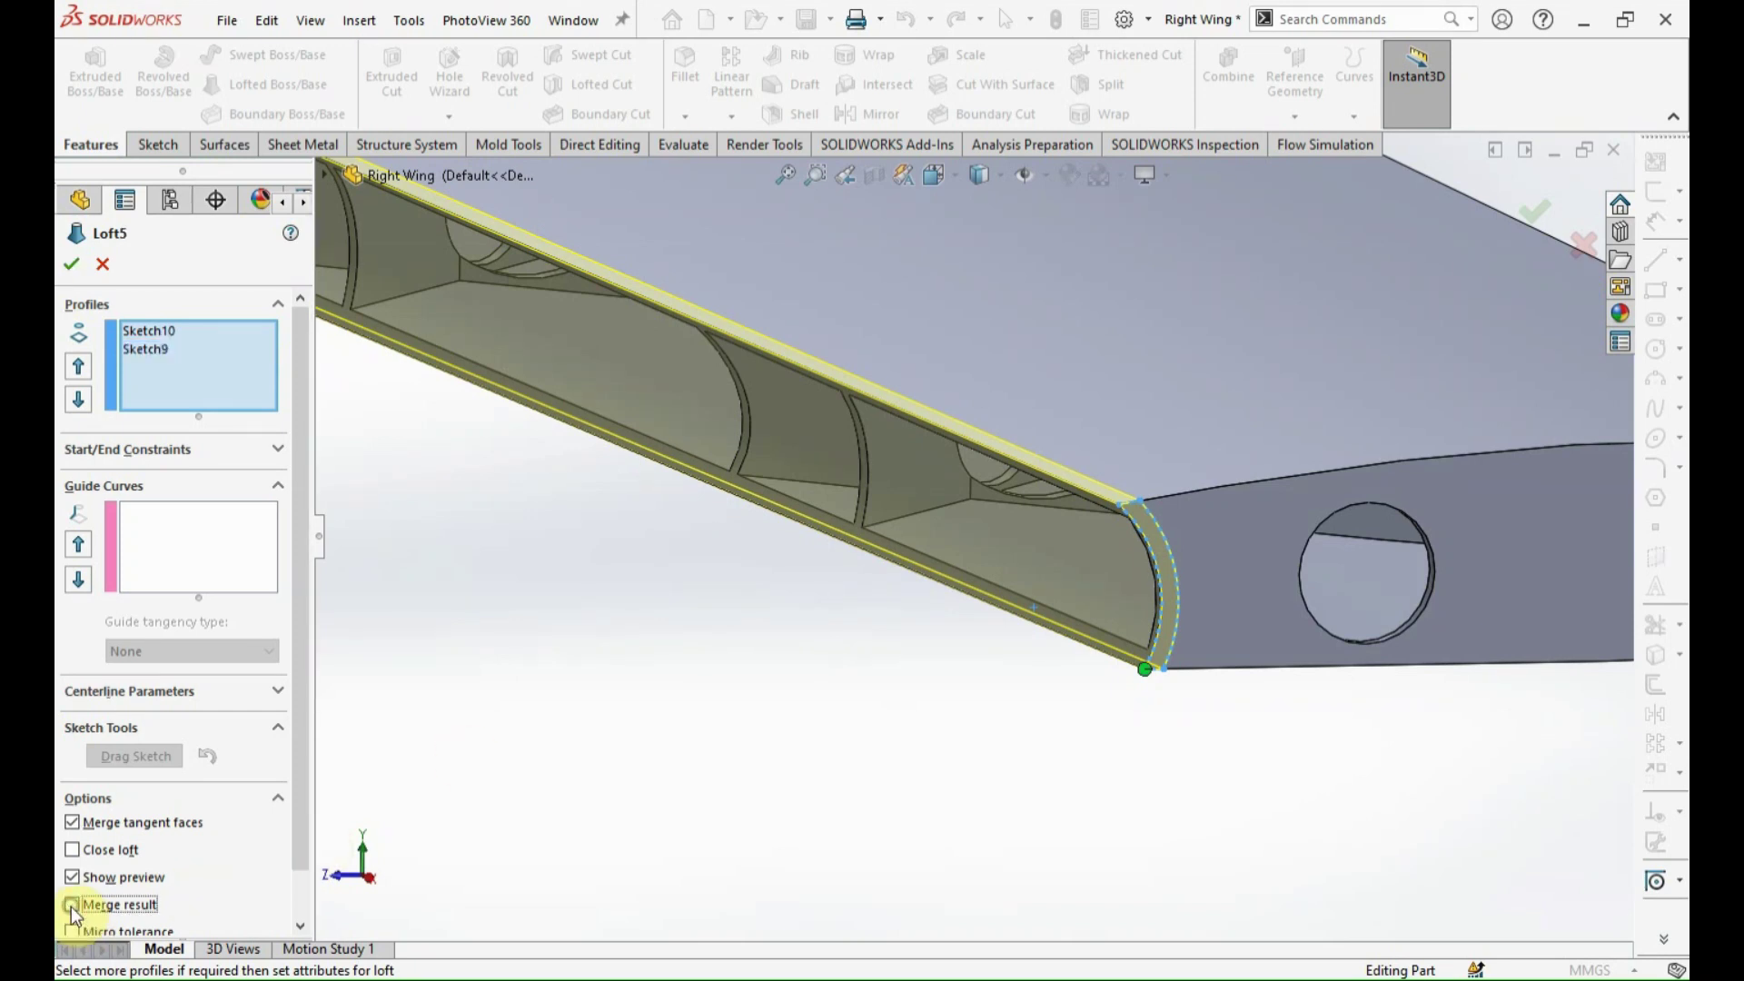
left_click(71, 263)
Inspect the wing in hidden-lines view, return to shaded, and select the root block's end face.
left_click(877, 637)
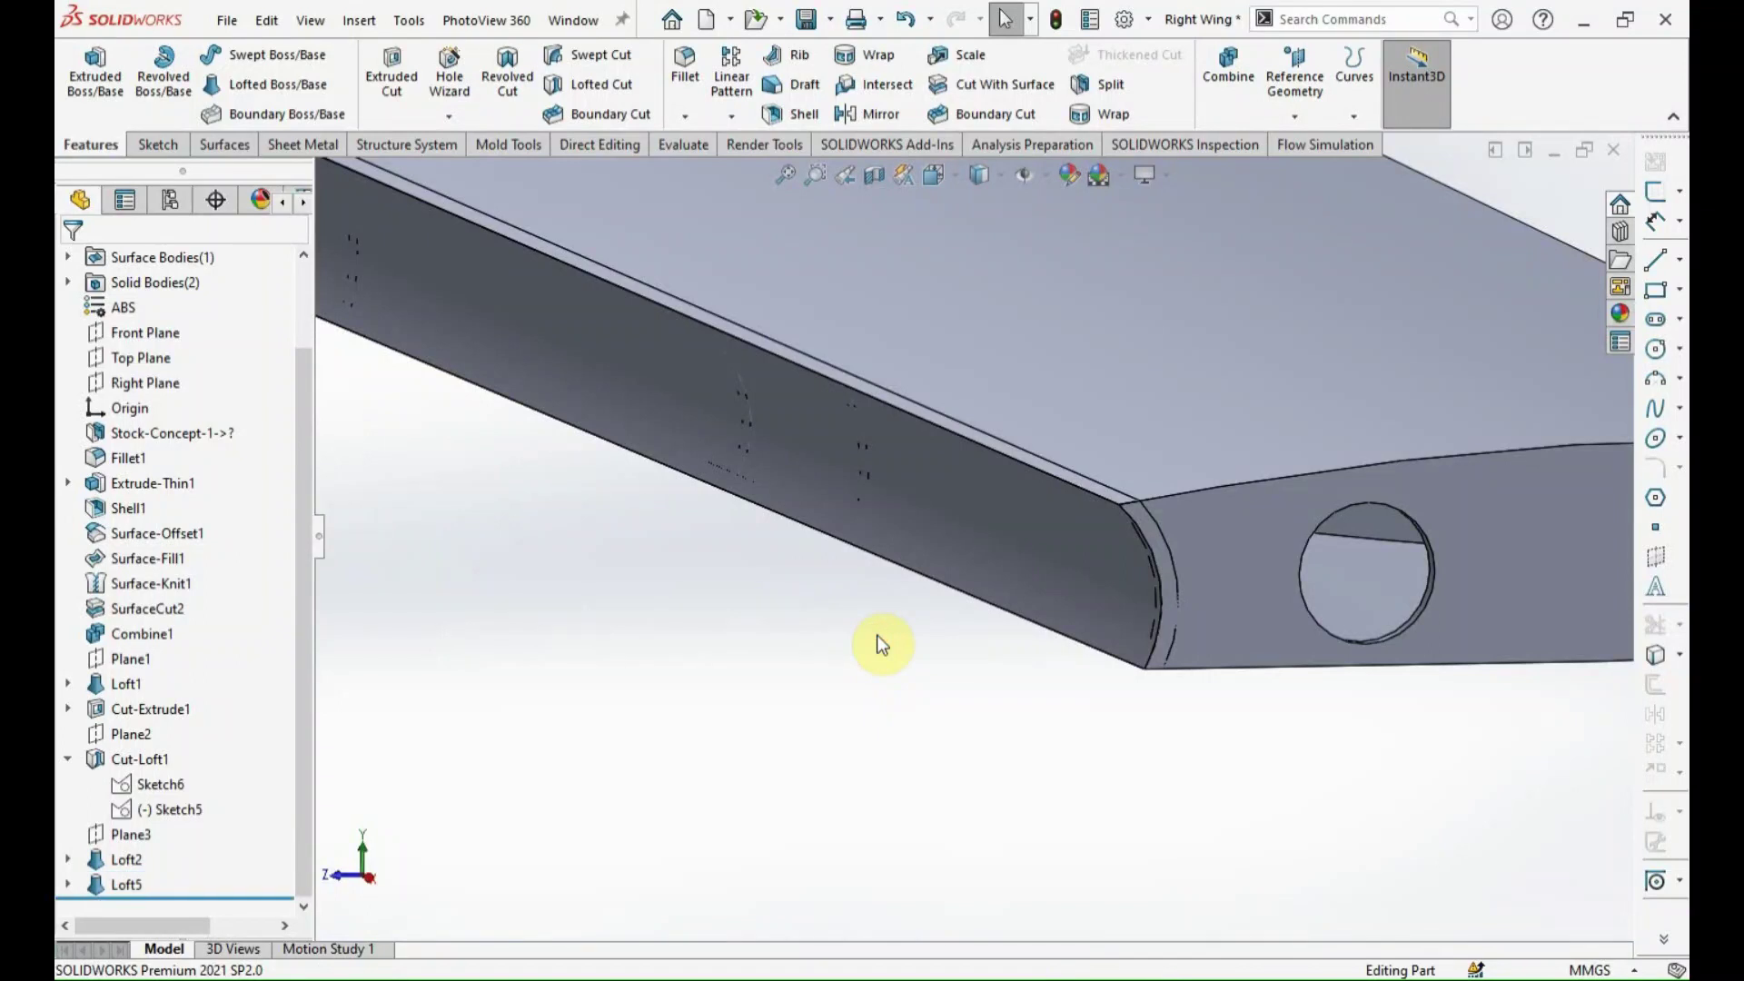
mouse_move(877, 644)
middle_mouse_down()
mouse_move(722, 530)
mouse_move(673, 314)
mouse_move(728, 425)
mouse_move(686, 510)
mouse_move(673, 400)
mouse_move(707, 443)
middle_mouse_up()
left_click(733, 416)
left_click(908, 231)
left_click(961, 172)
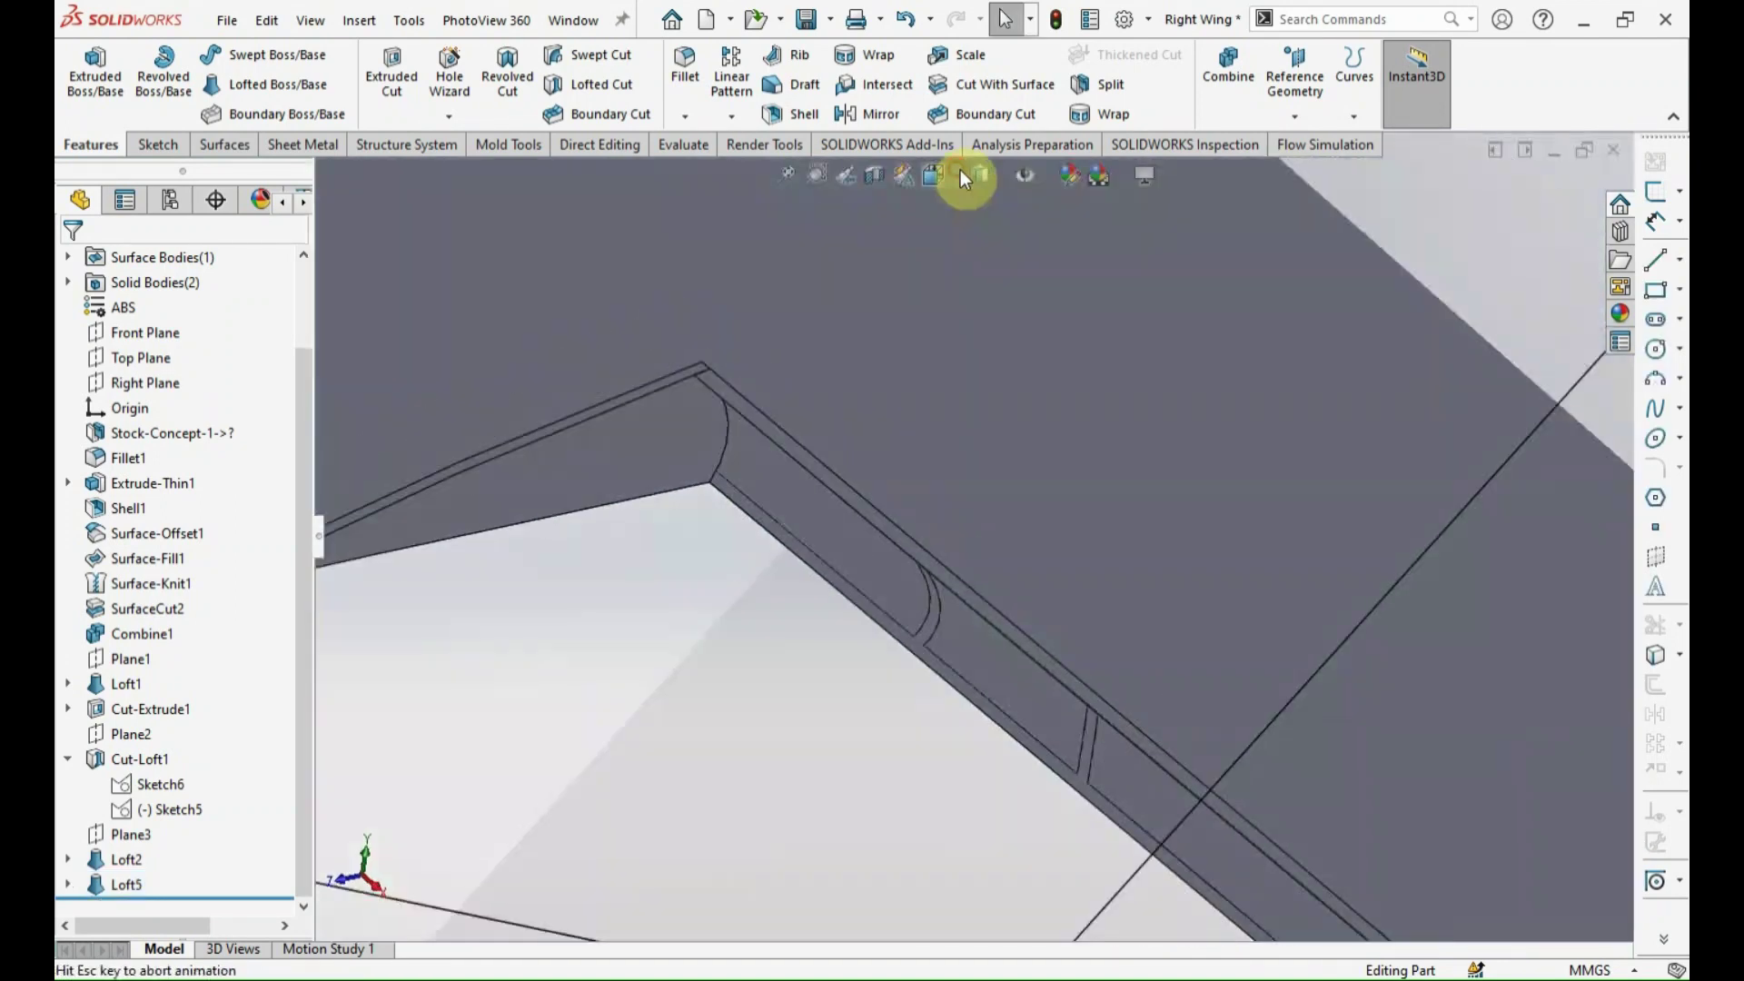
left_click(978, 304)
mouse_move(694, 325)
middle_mouse_down()
mouse_move(681, 424)
mouse_move(778, 599)
mouse_move(739, 554)
mouse_move(740, 344)
mouse_move(749, 461)
mouse_move(826, 409)
middle_mouse_up()
left_click(978, 218)
mouse_move(711, 640)
middle_mouse_down()
mouse_move(915, 690)
mouse_move(875, 493)
mouse_move(888, 576)
mouse_move(926, 510)
mouse_move(923, 591)
middle_mouse_up()
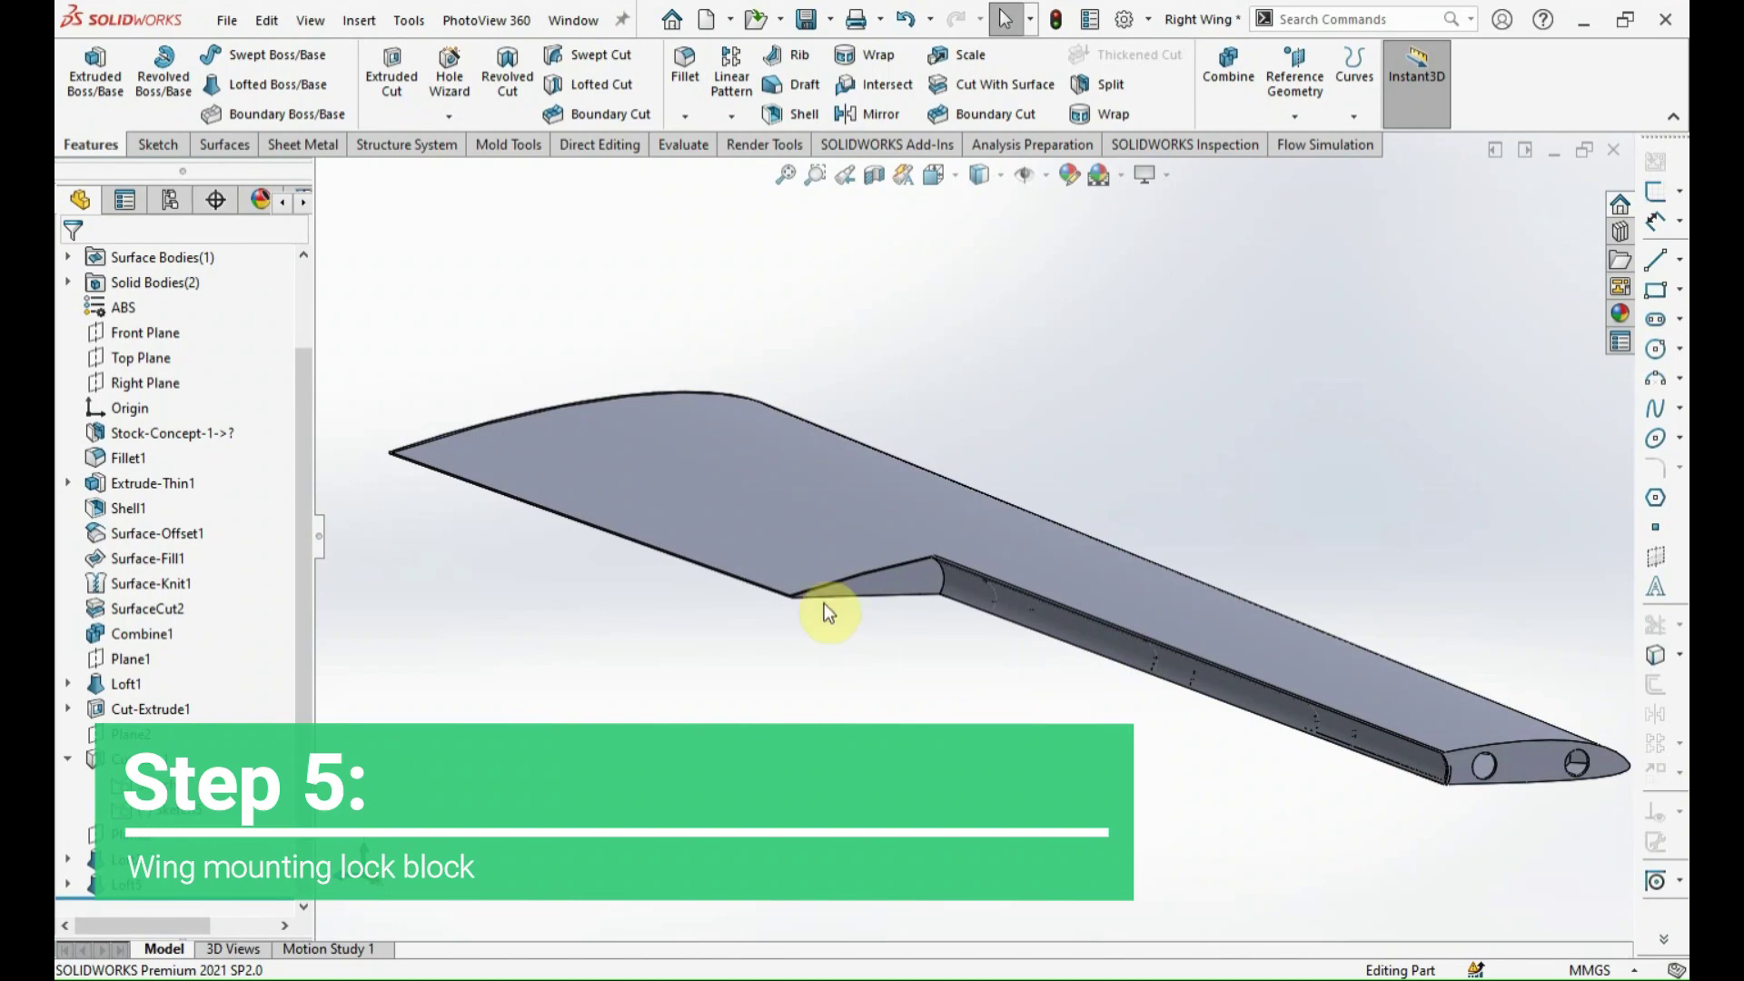
middle_click_drag(825, 611, 973, 584)
left_click(1052, 555)
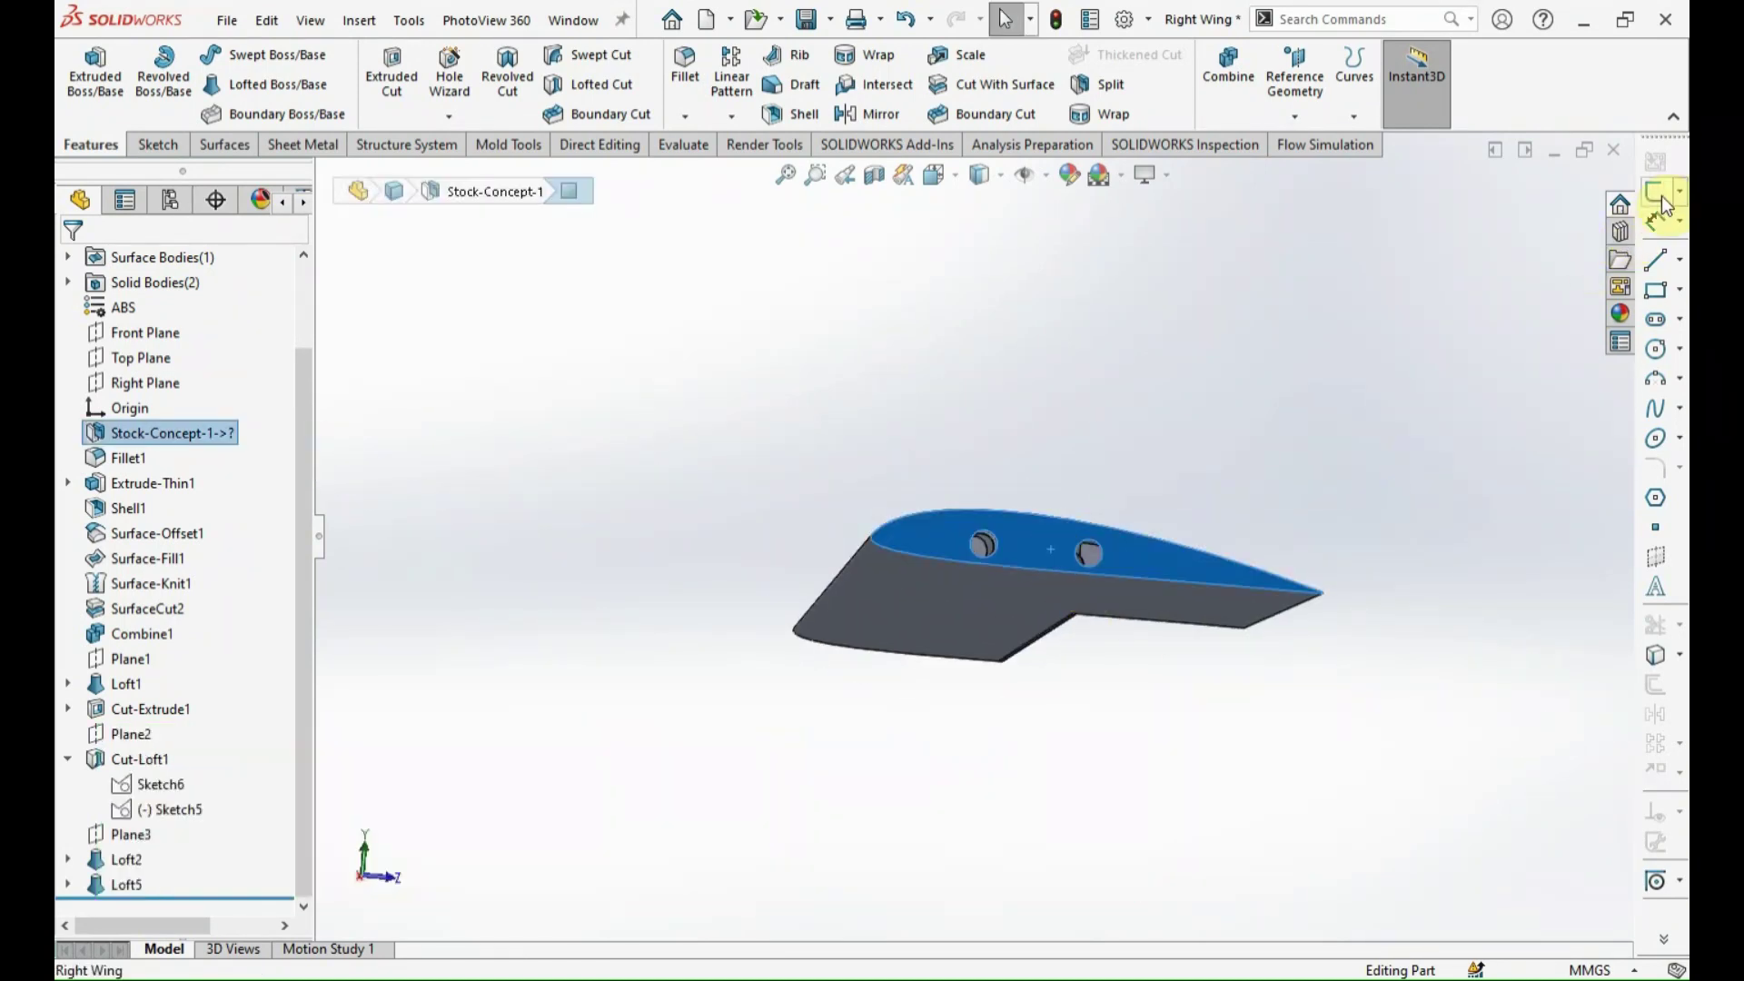
On the root block face, sketch a centerline joining the two hole centres.
left_click(1659, 192)
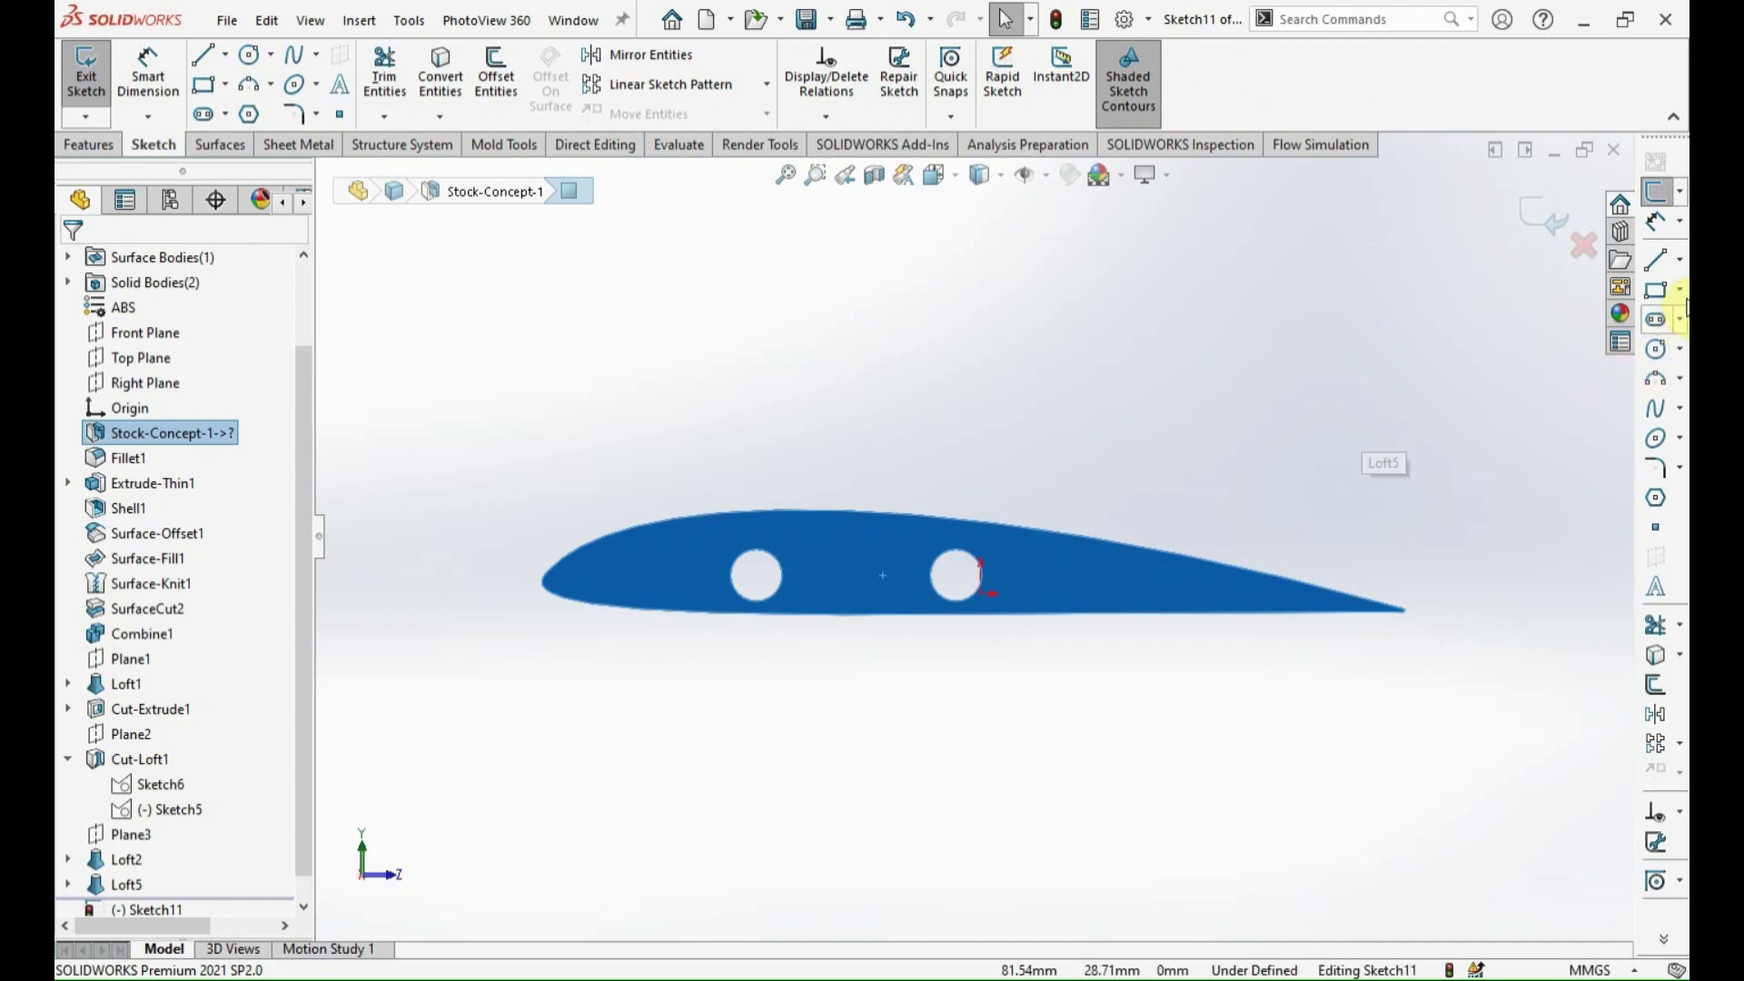
left_click(1680, 261)
left_click(1659, 291)
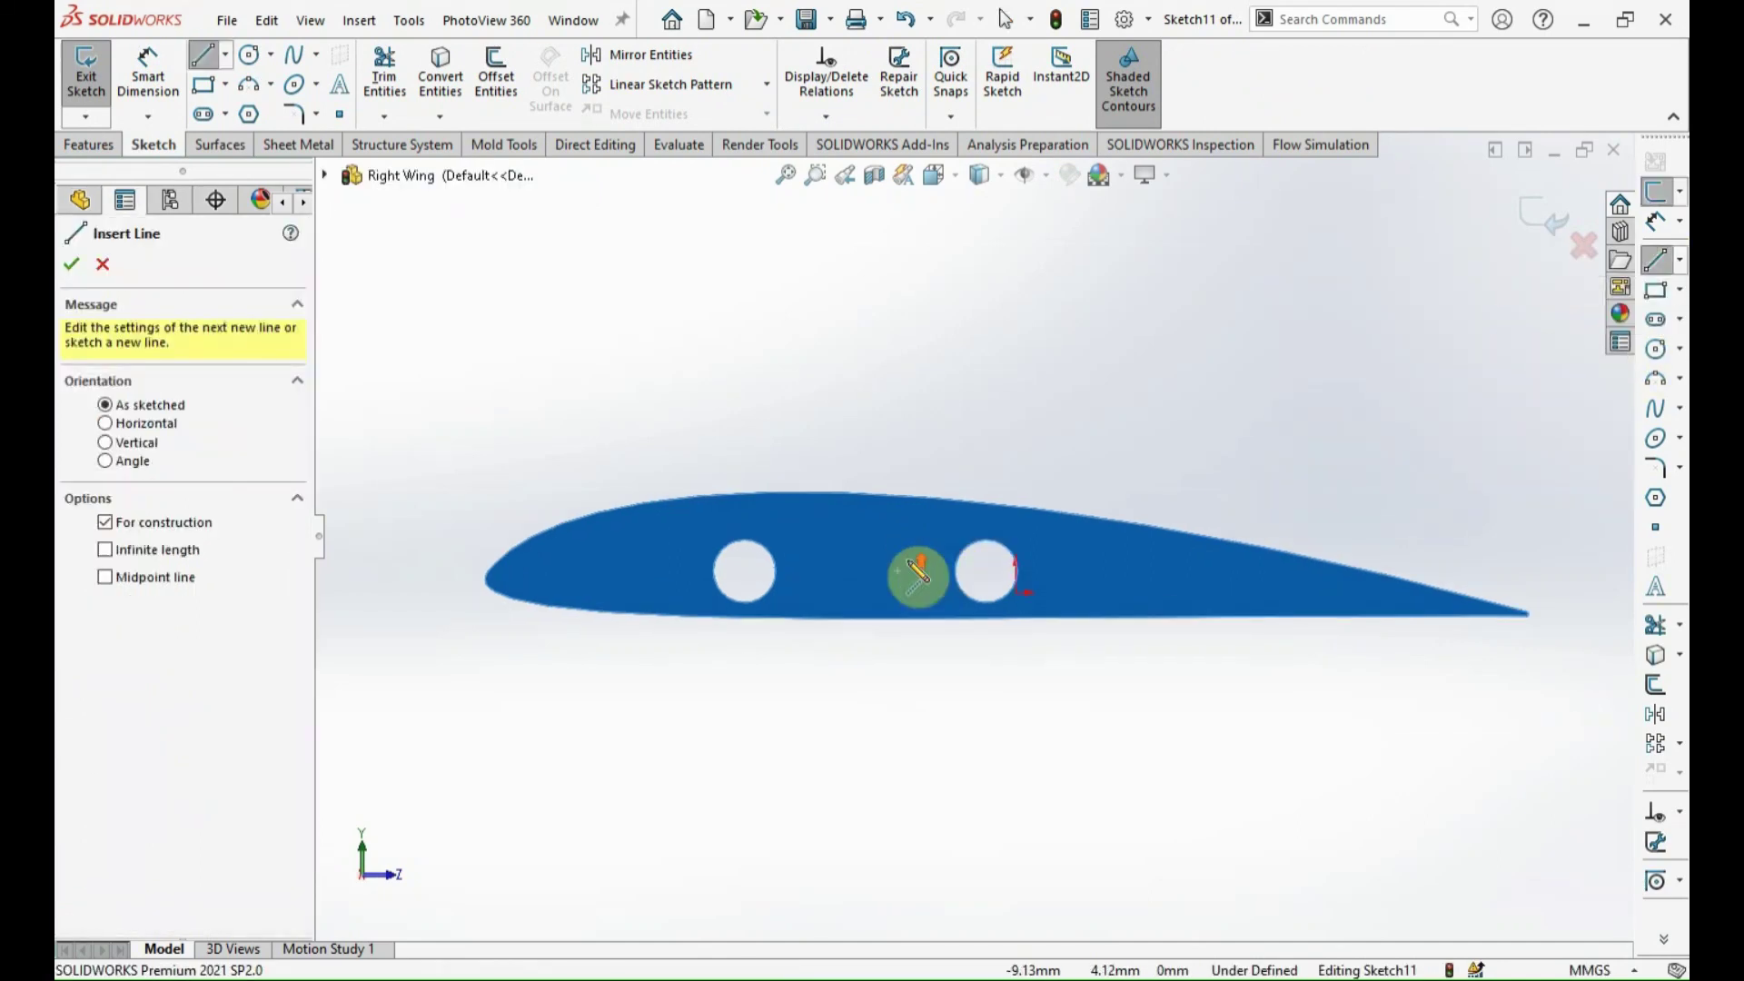
scroll(913, 576, "down", 3)
left_click(679, 574)
left_click(1029, 574)
key("Escape")
Draw a centre rectangle at the centerline's midpoint.
left_click(1681, 290)
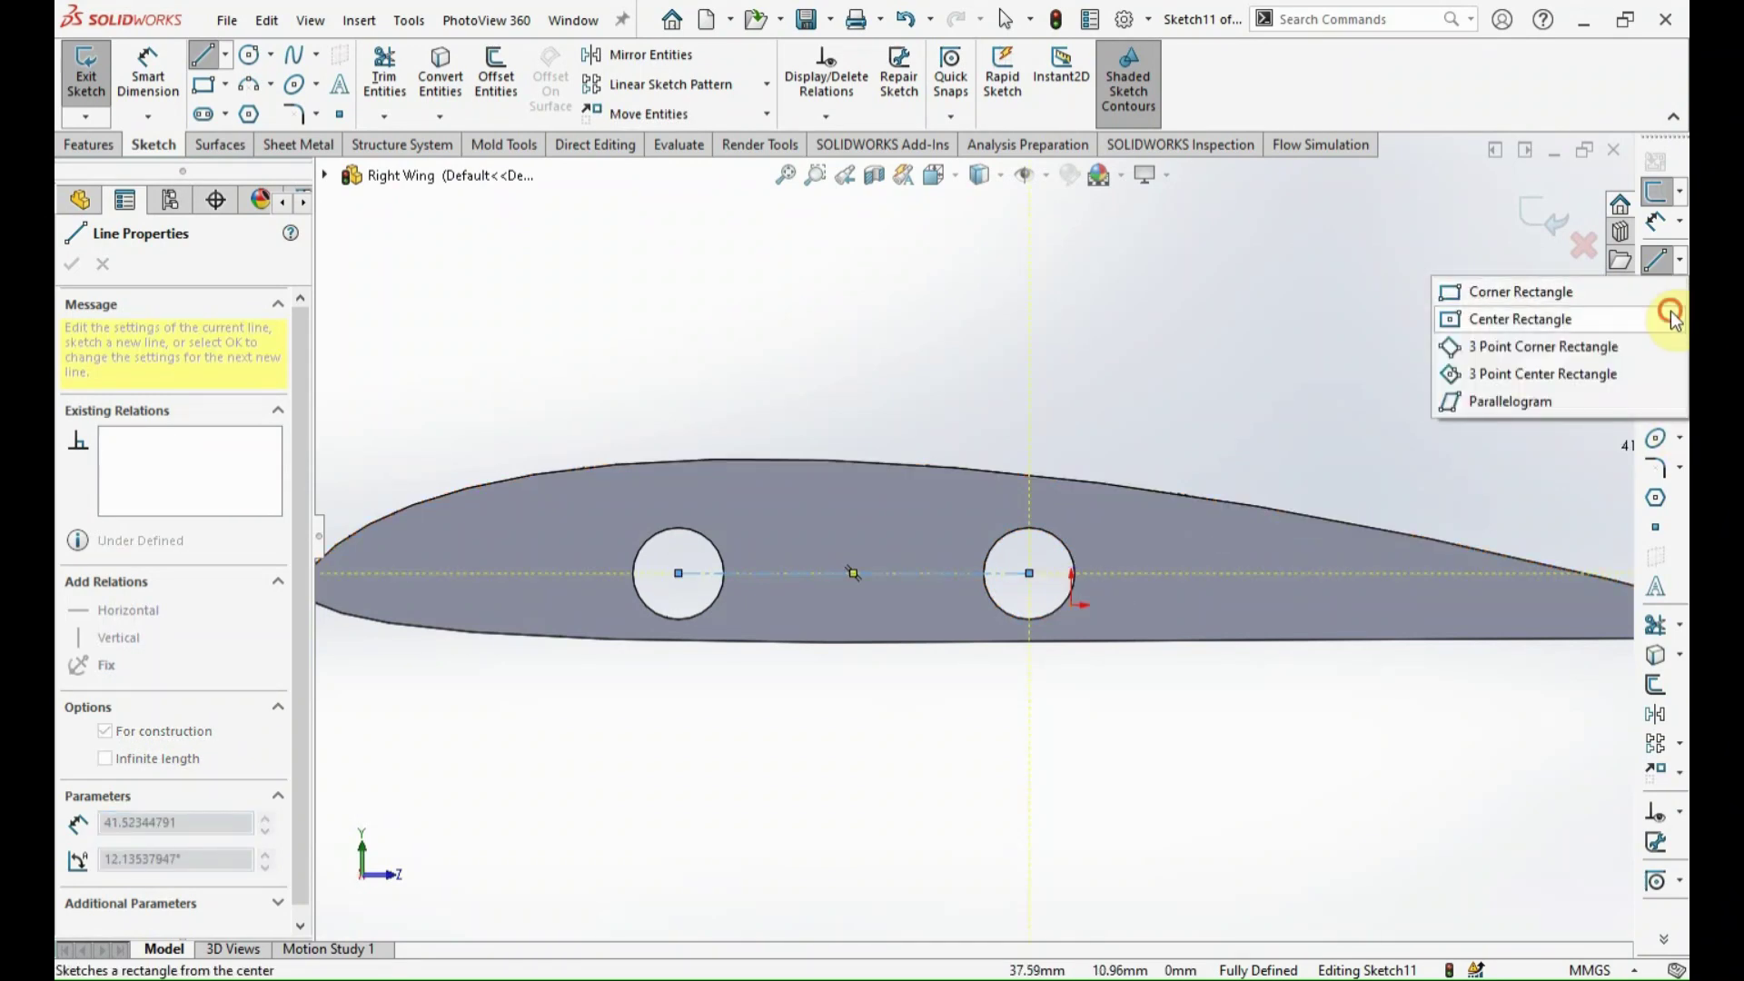
left_click(1673, 318)
left_click(854, 573)
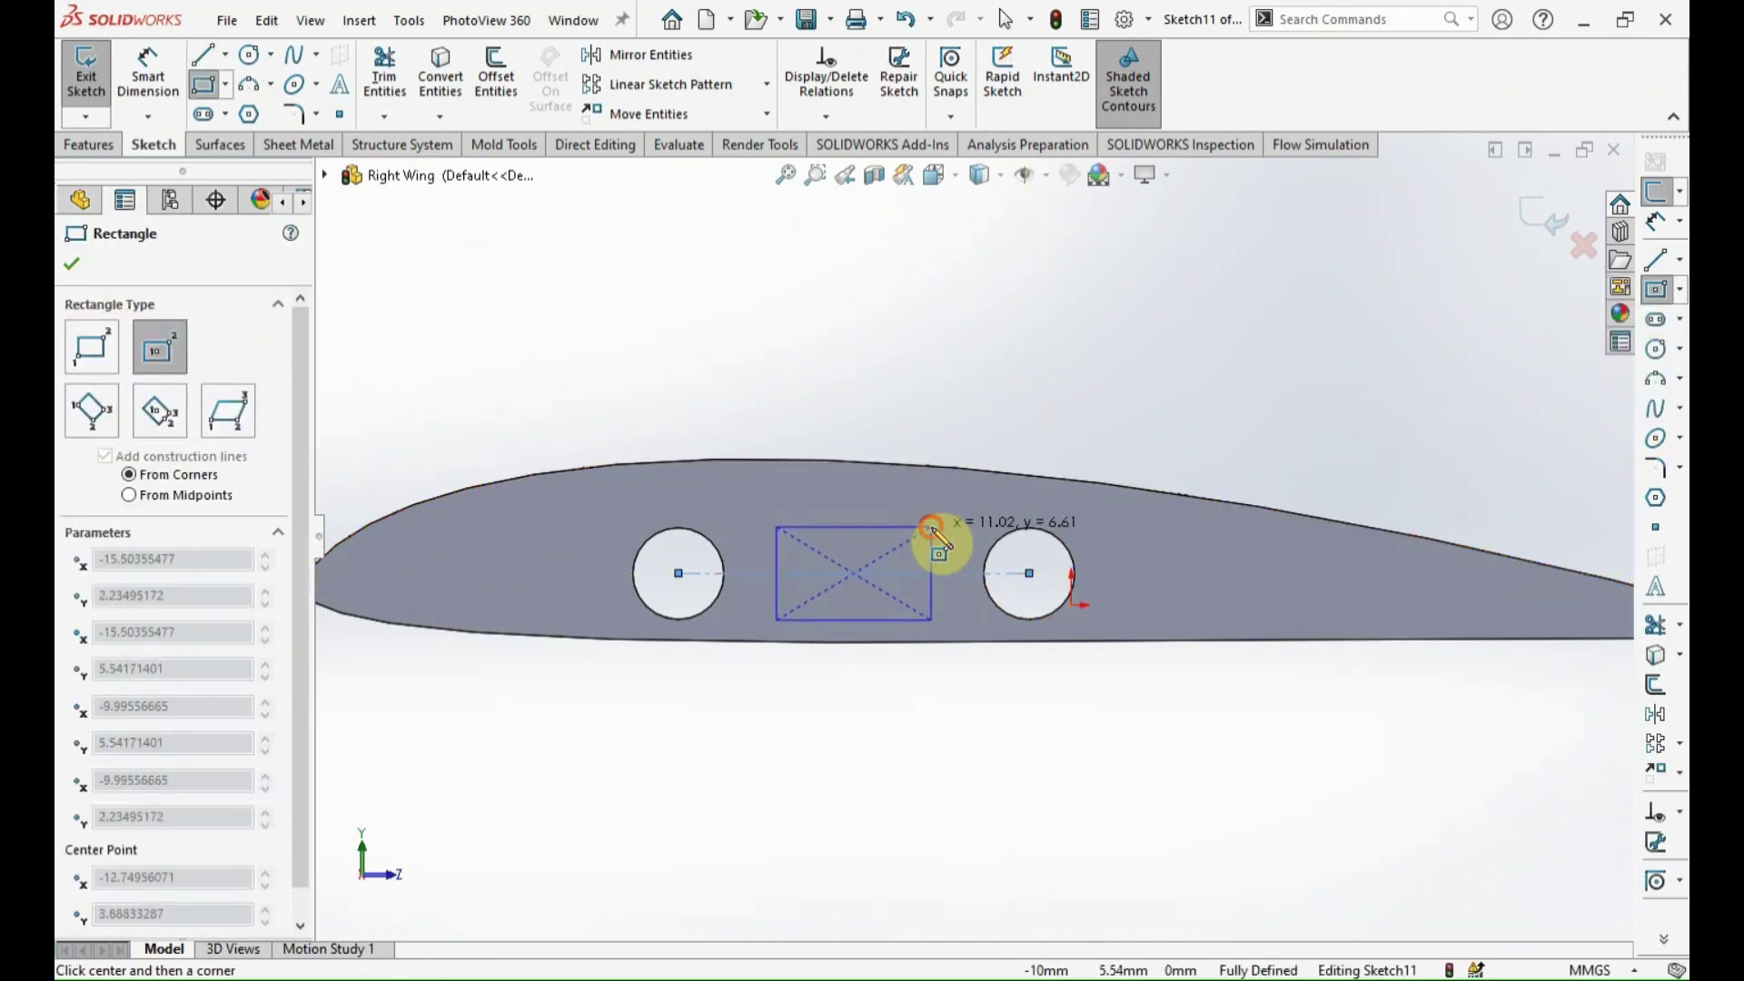
left_click(931, 527)
Dimension the rectangle 10 mm wide and 6 mm high.
key("d")
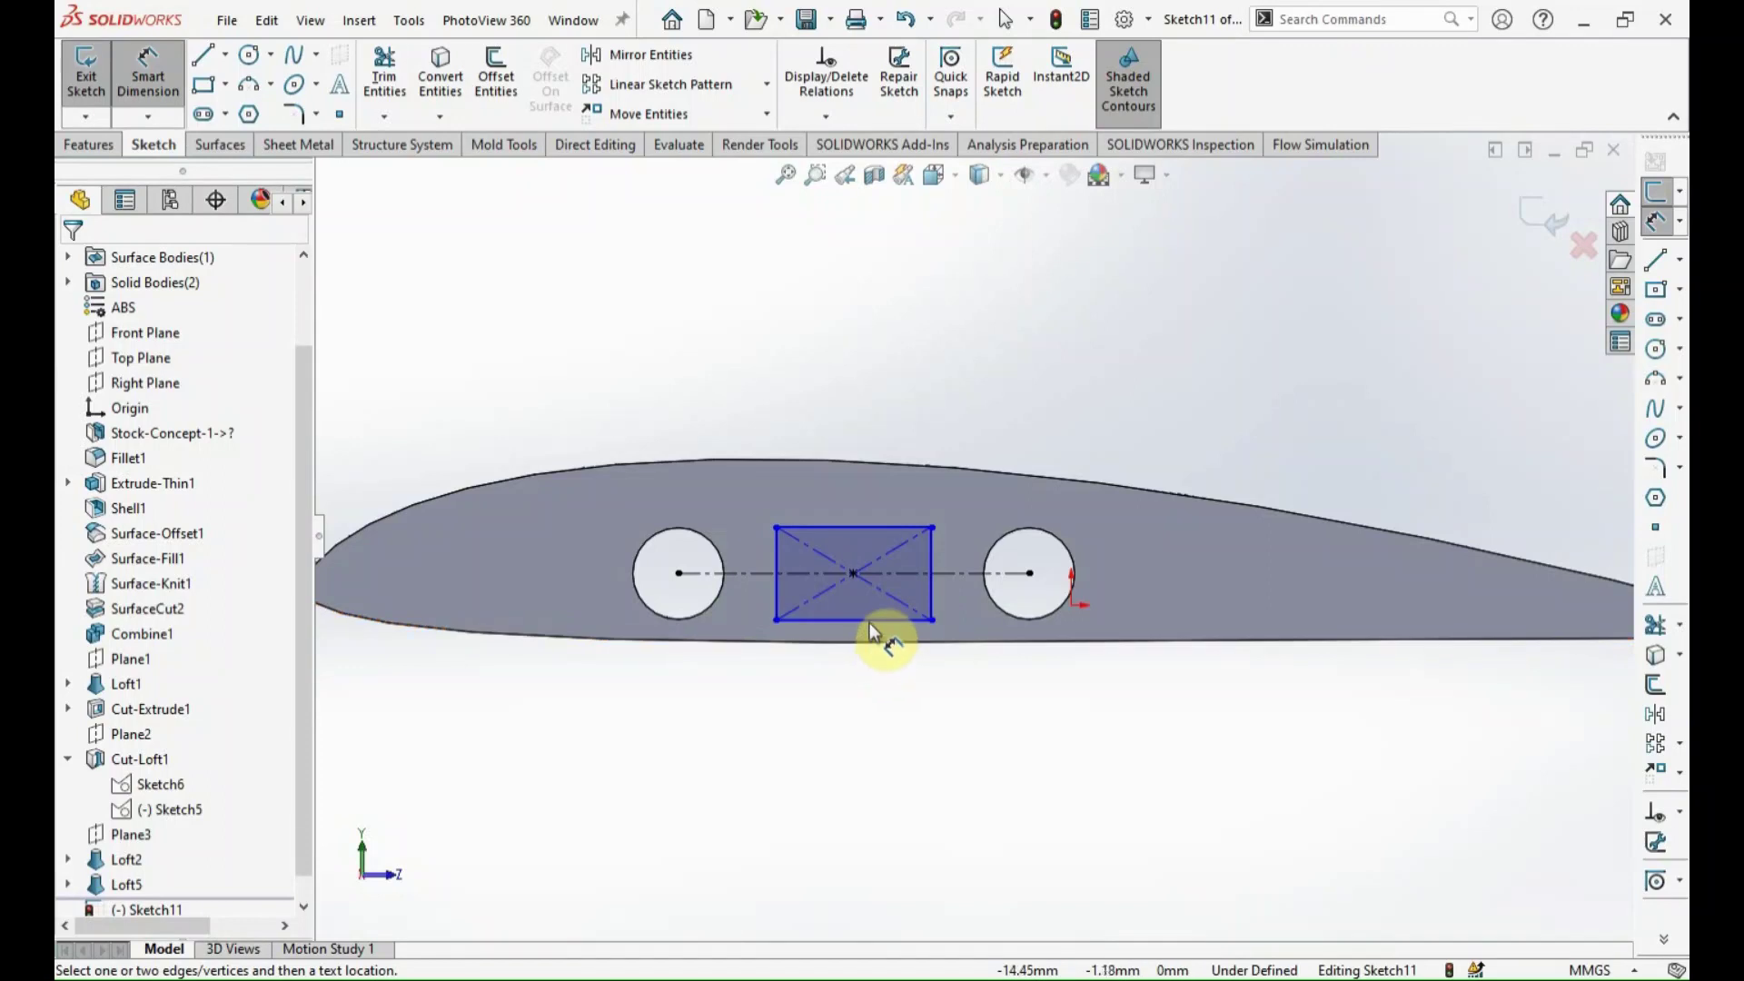
left_click(869, 621)
left_click(867, 698)
type("10")
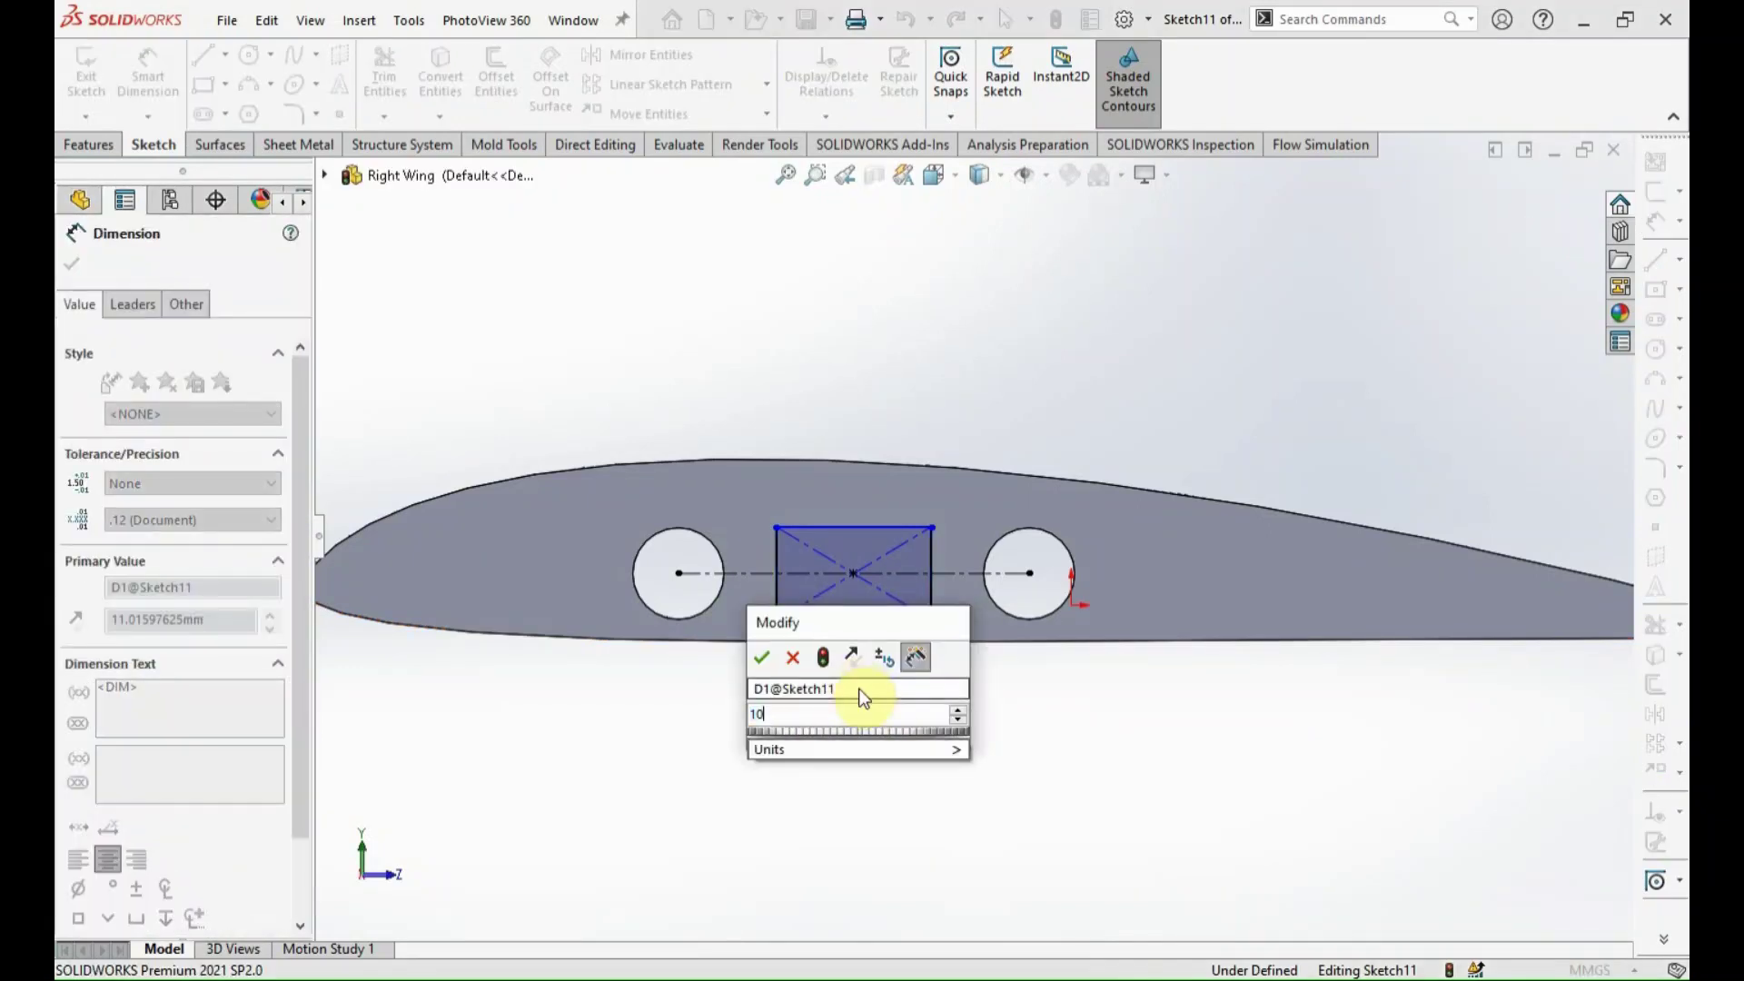
key("Return")
left_click(785, 599)
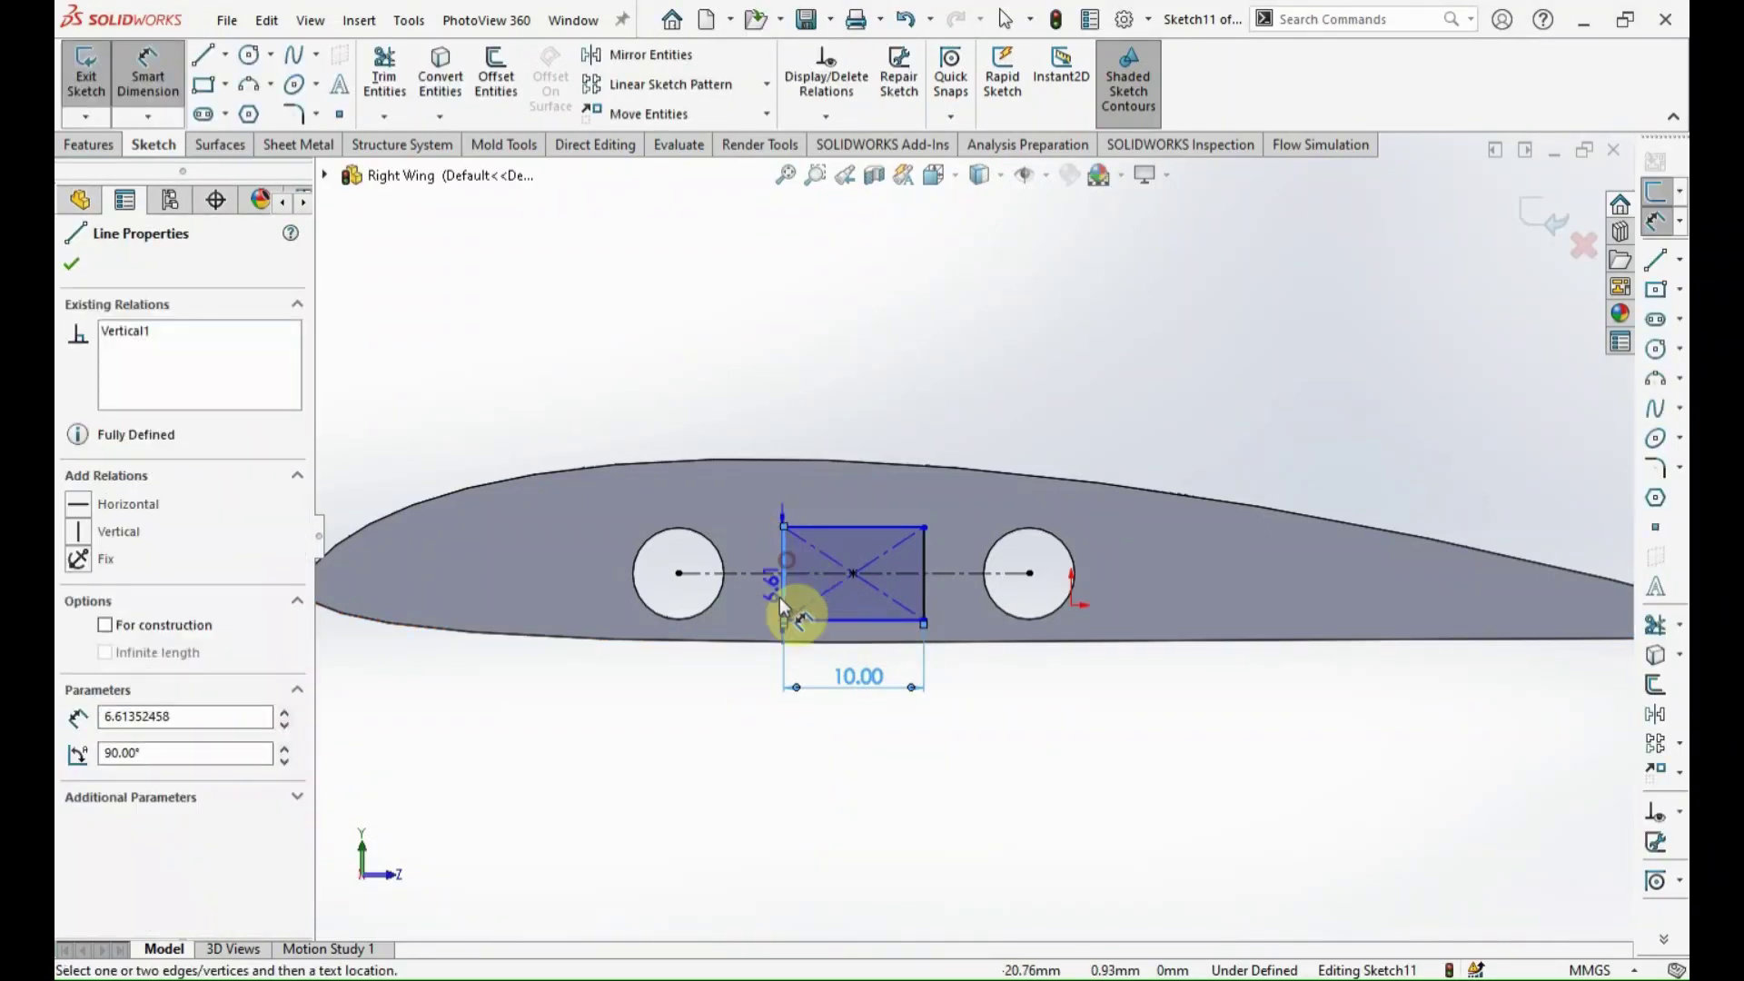
left_click(751, 701)
type("6")
key("Return")
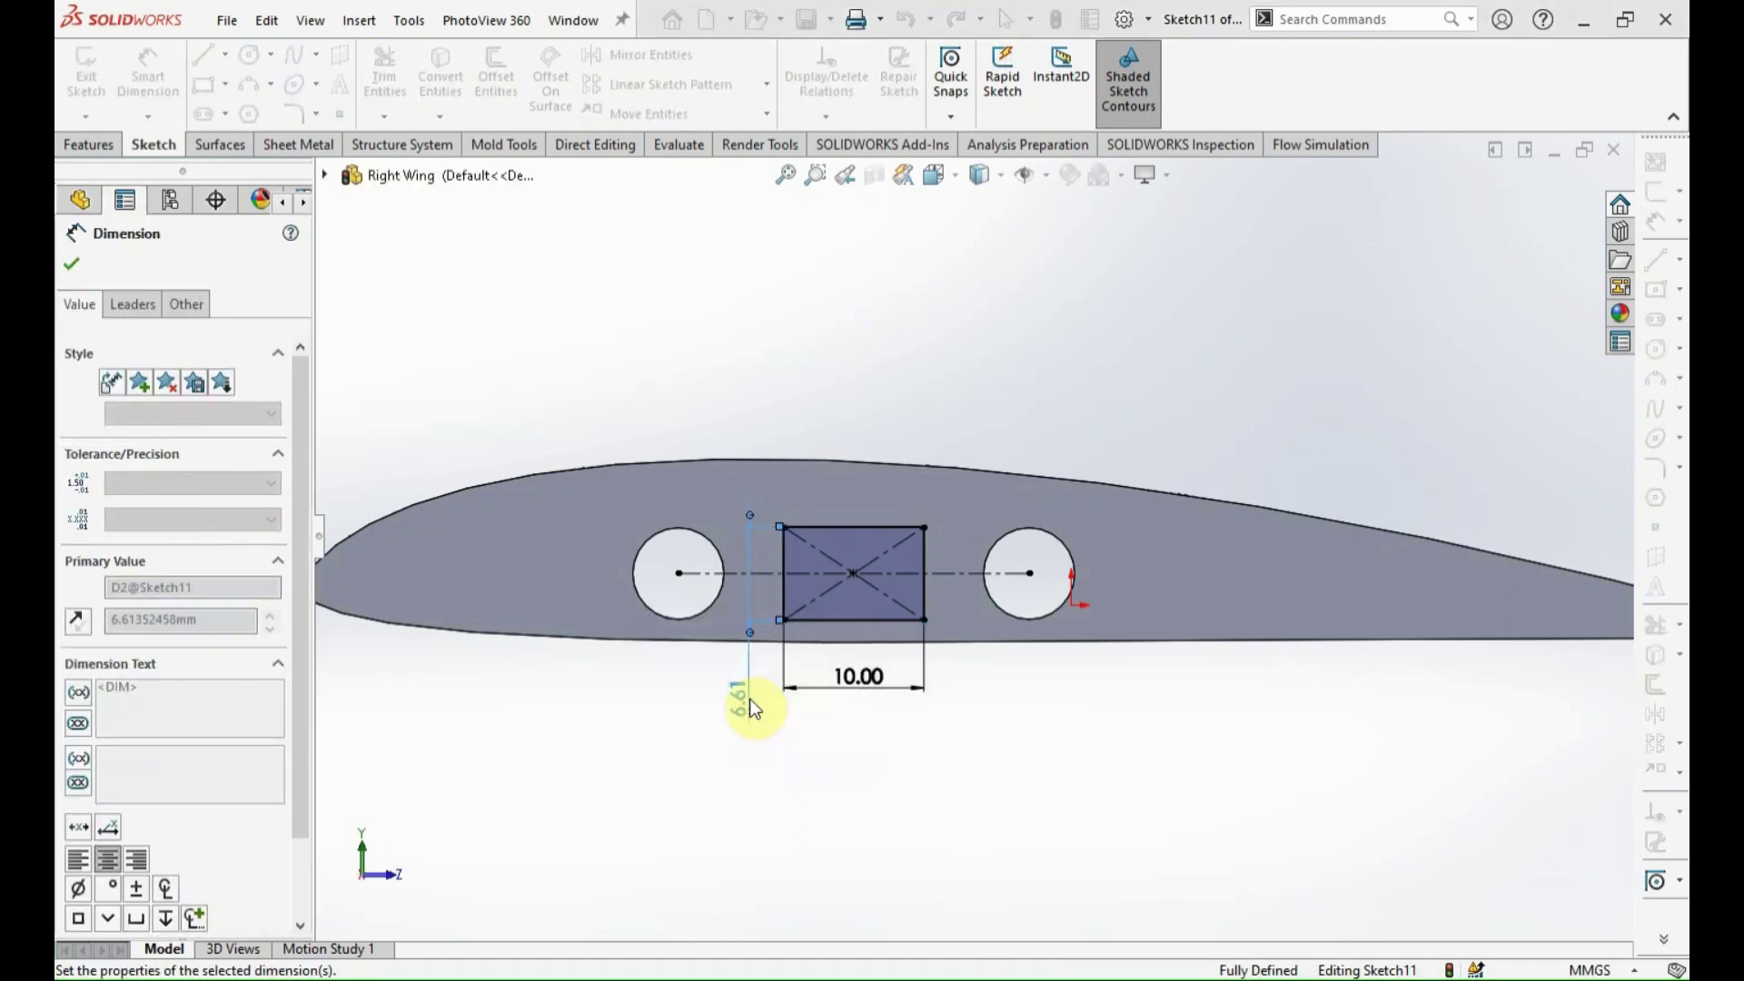
left_click(699, 755)
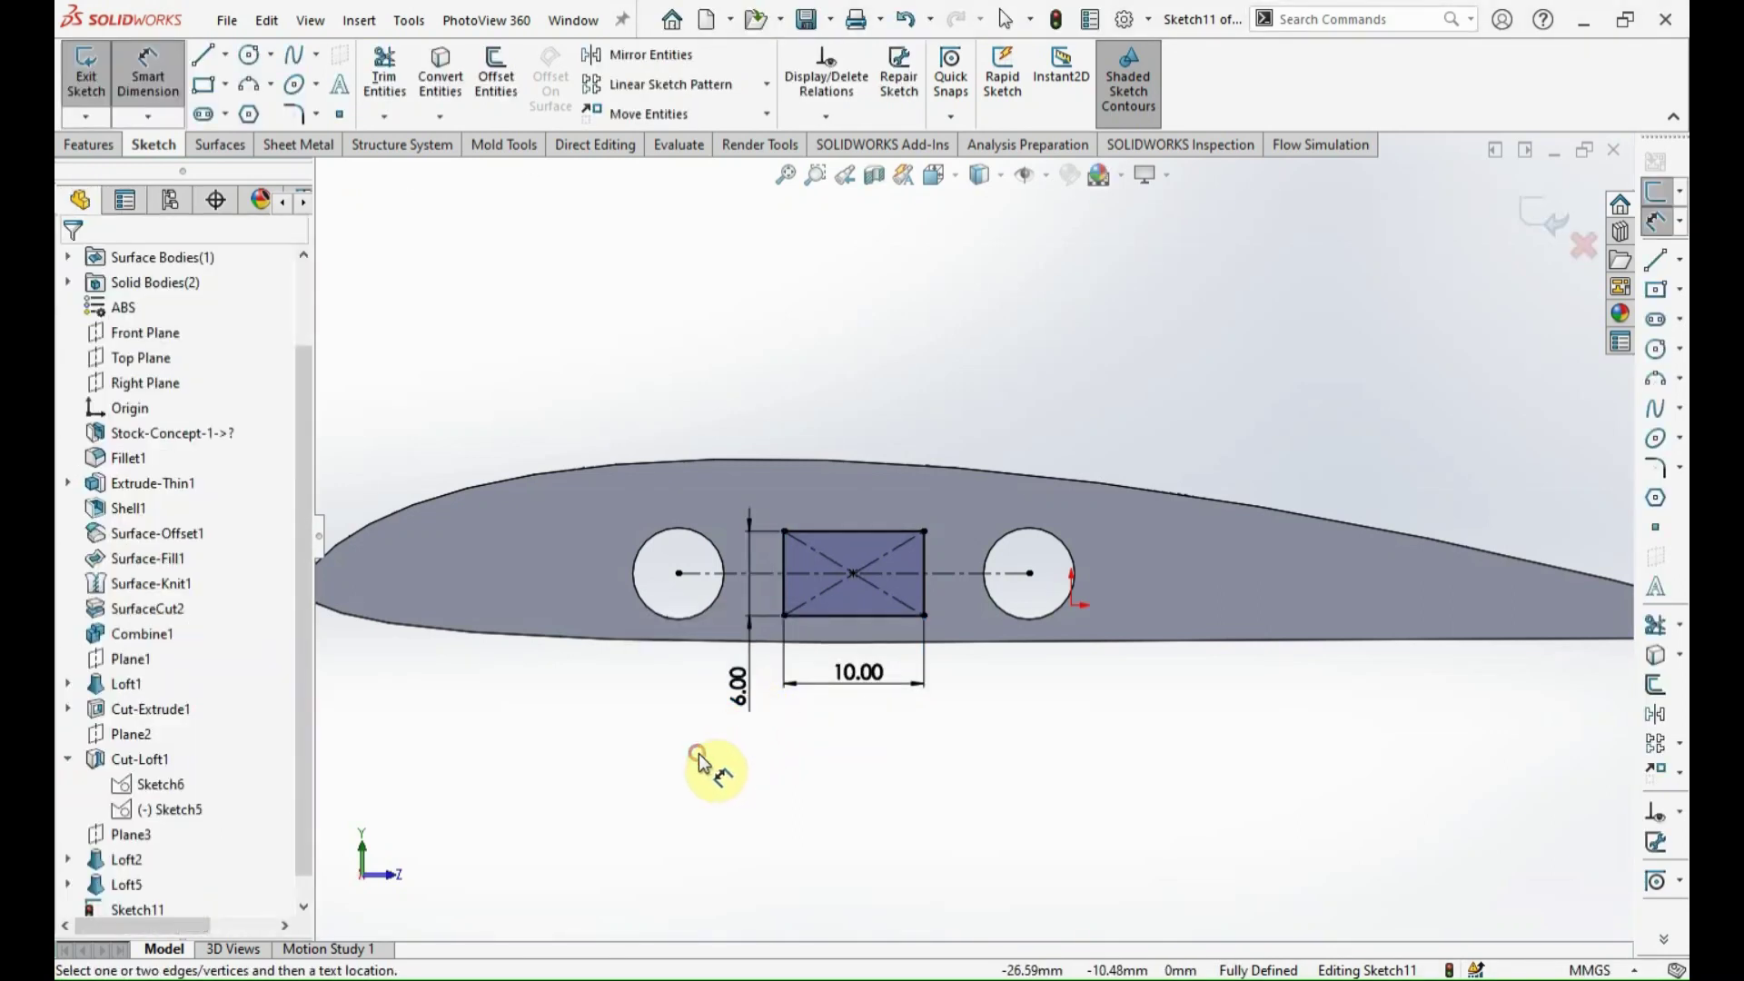
Cut the 10 × 6 mm slot 10 mm deep as Cut-Extrude2.
left_click(89, 145)
left_click(393, 100)
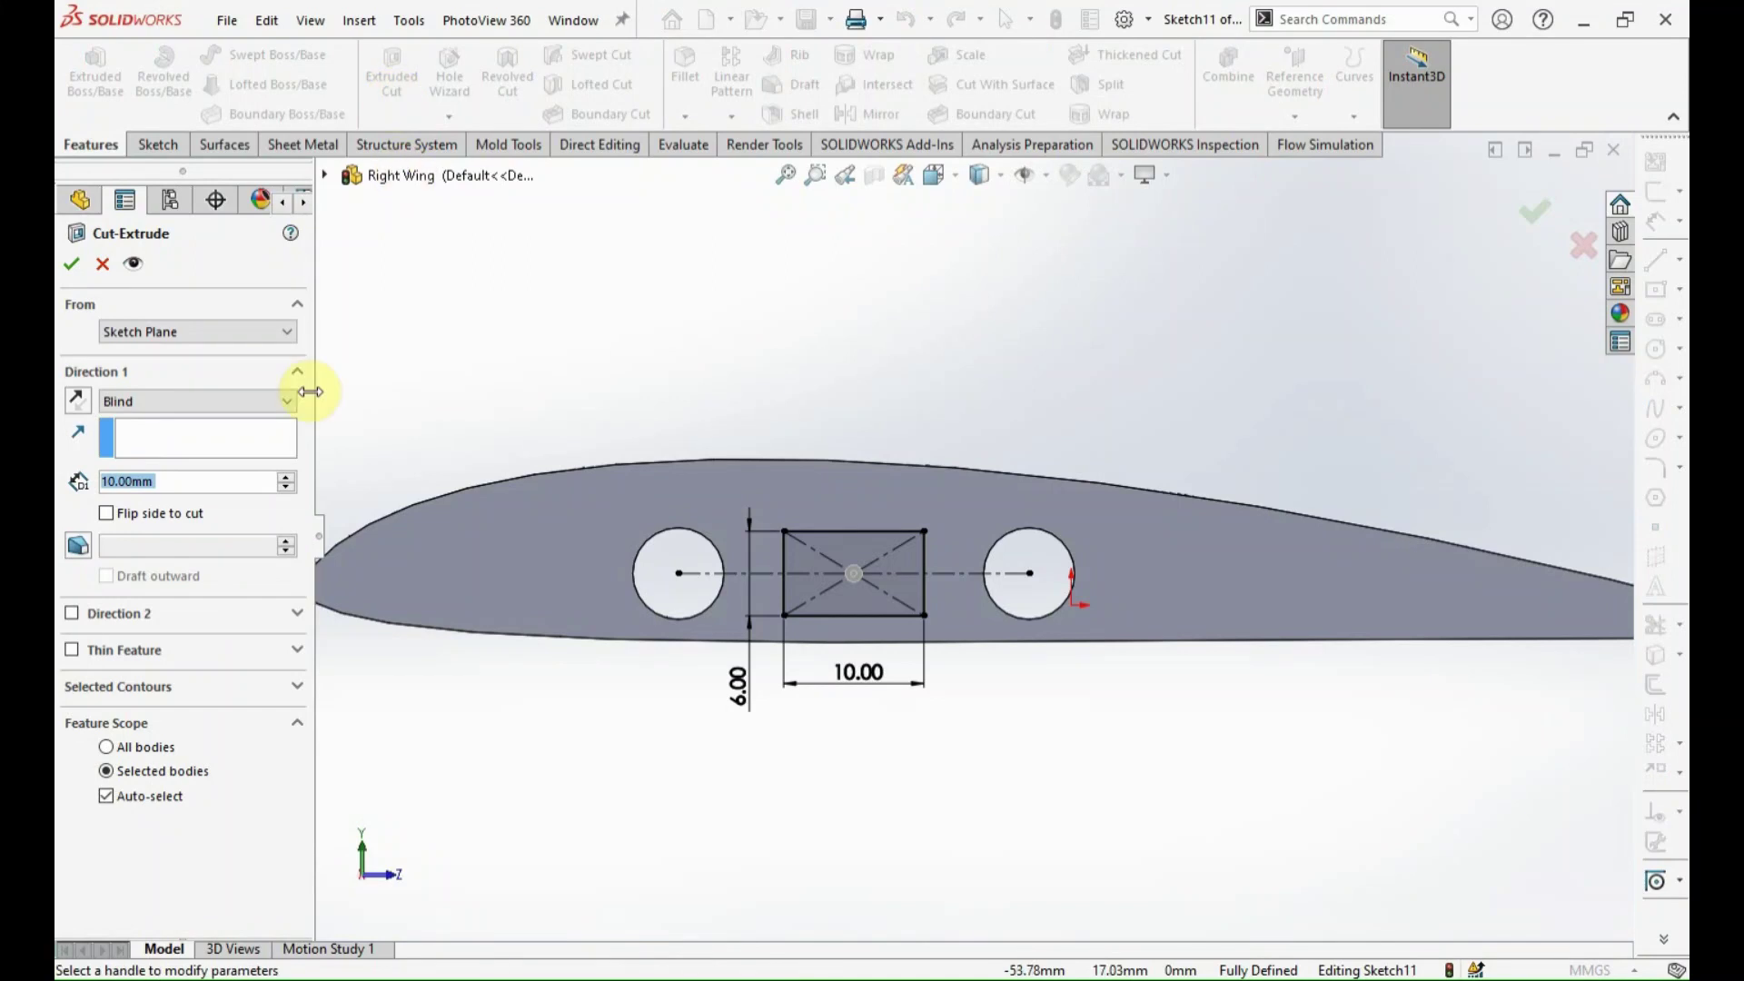
middle_click_drag(872, 391, 941, 467)
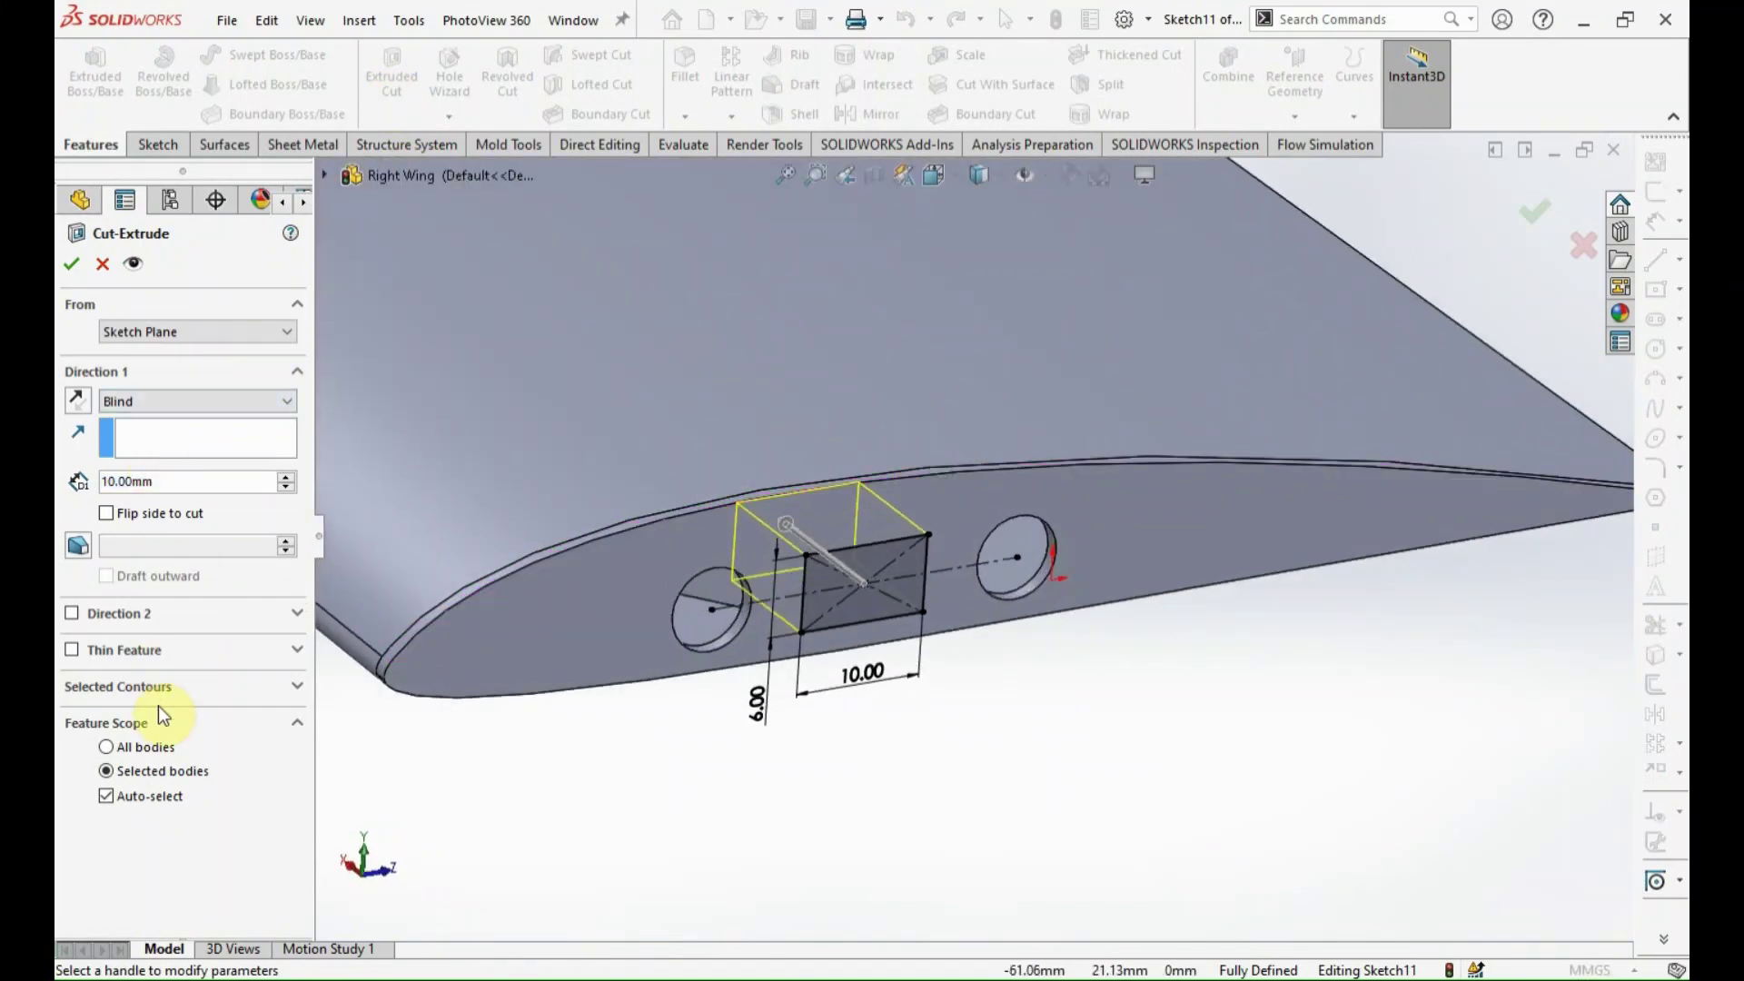
left_click(69, 264)
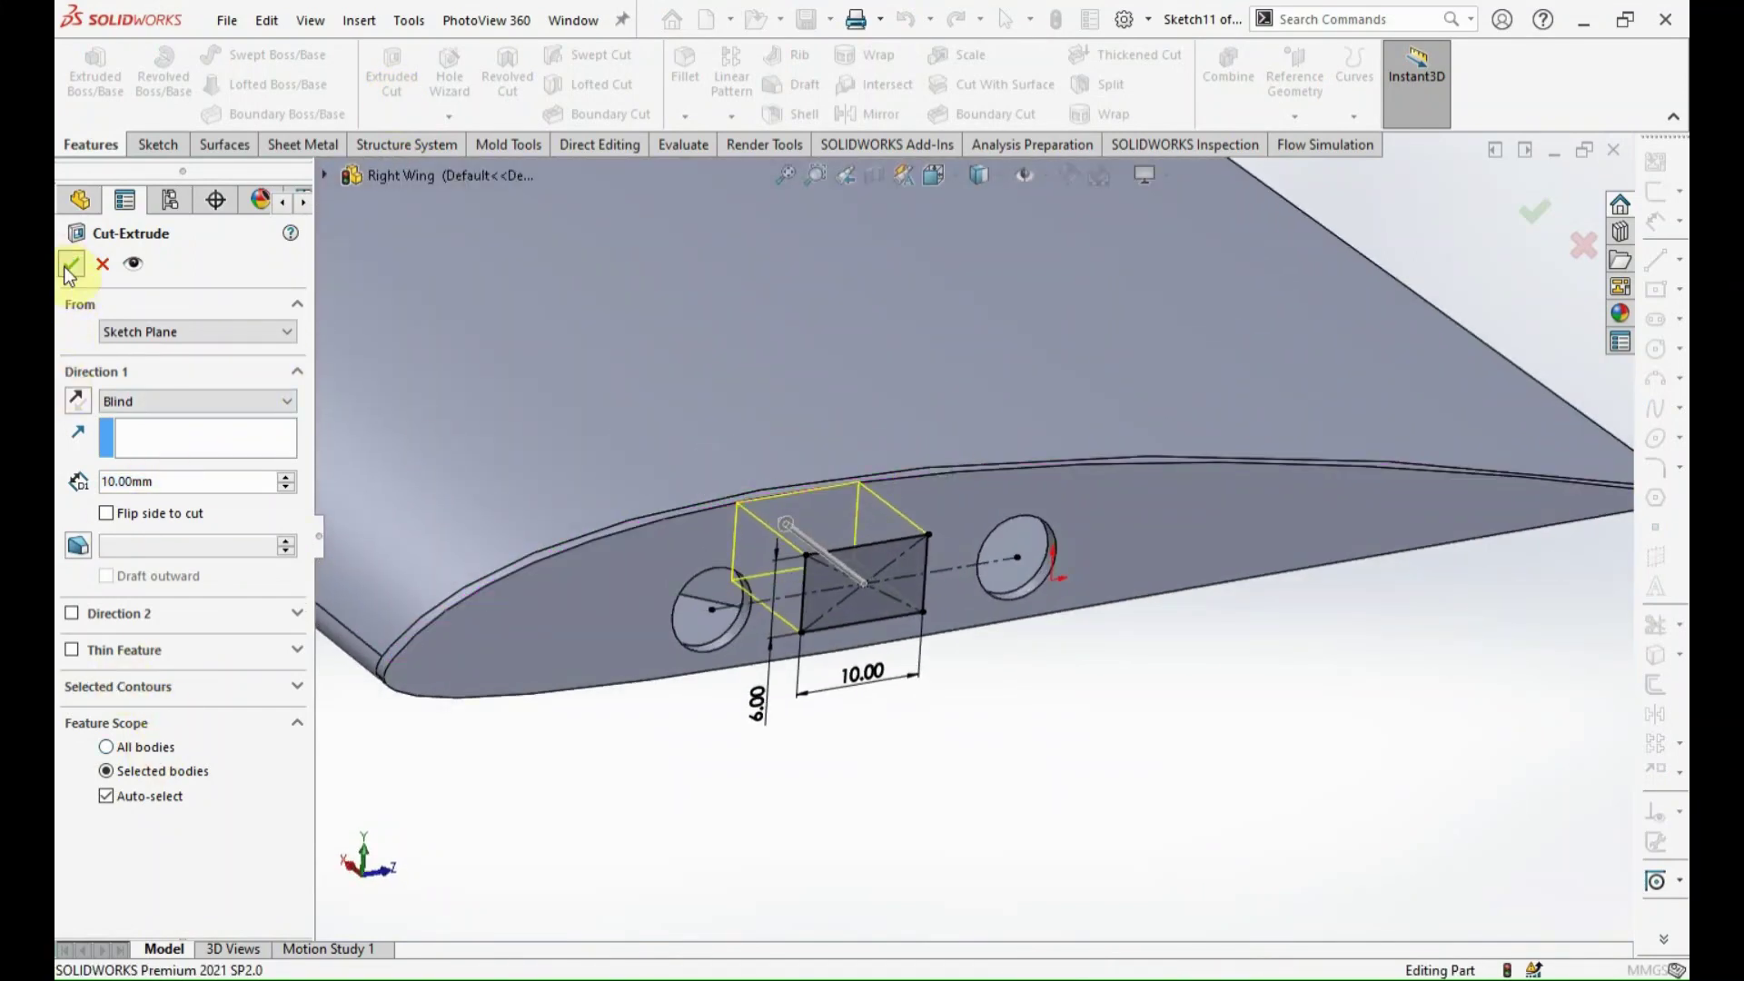
mouse_move(934, 713)
middle_mouse_down()
mouse_move(888, 635)
mouse_move(905, 429)
middle_mouse_up()
Check the interior with a Top Plane section view, then select a wing face.
left_click(870, 174)
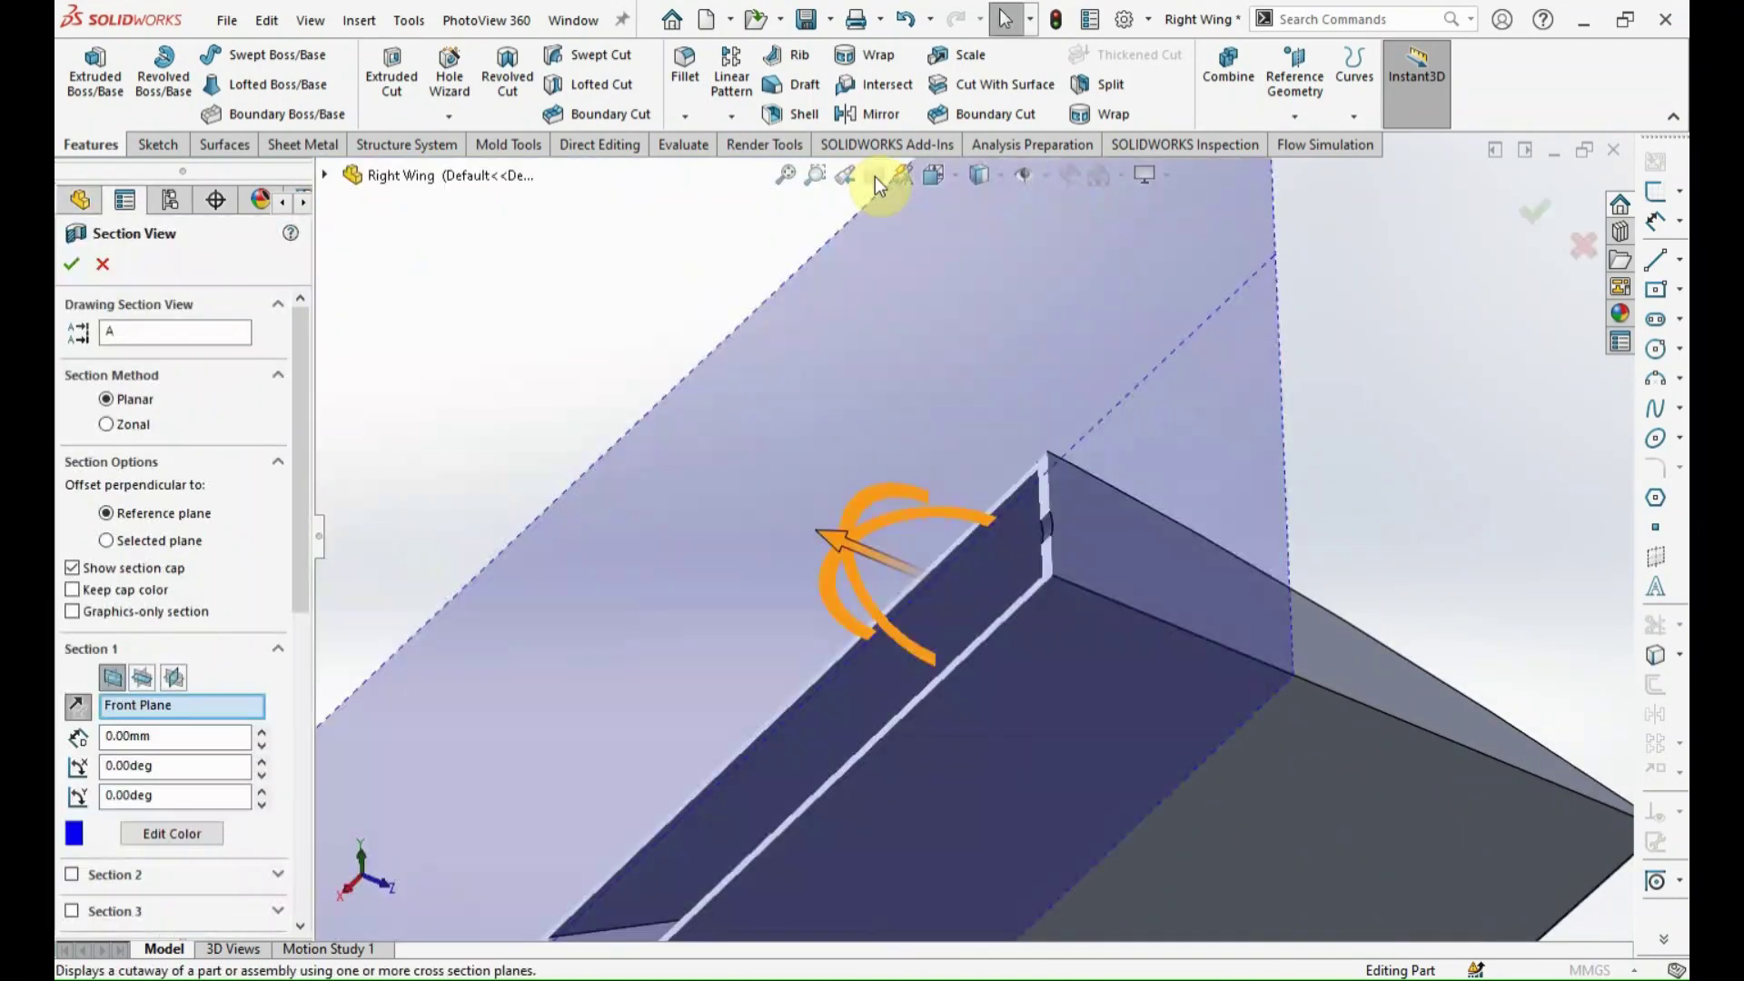
left_click(139, 679)
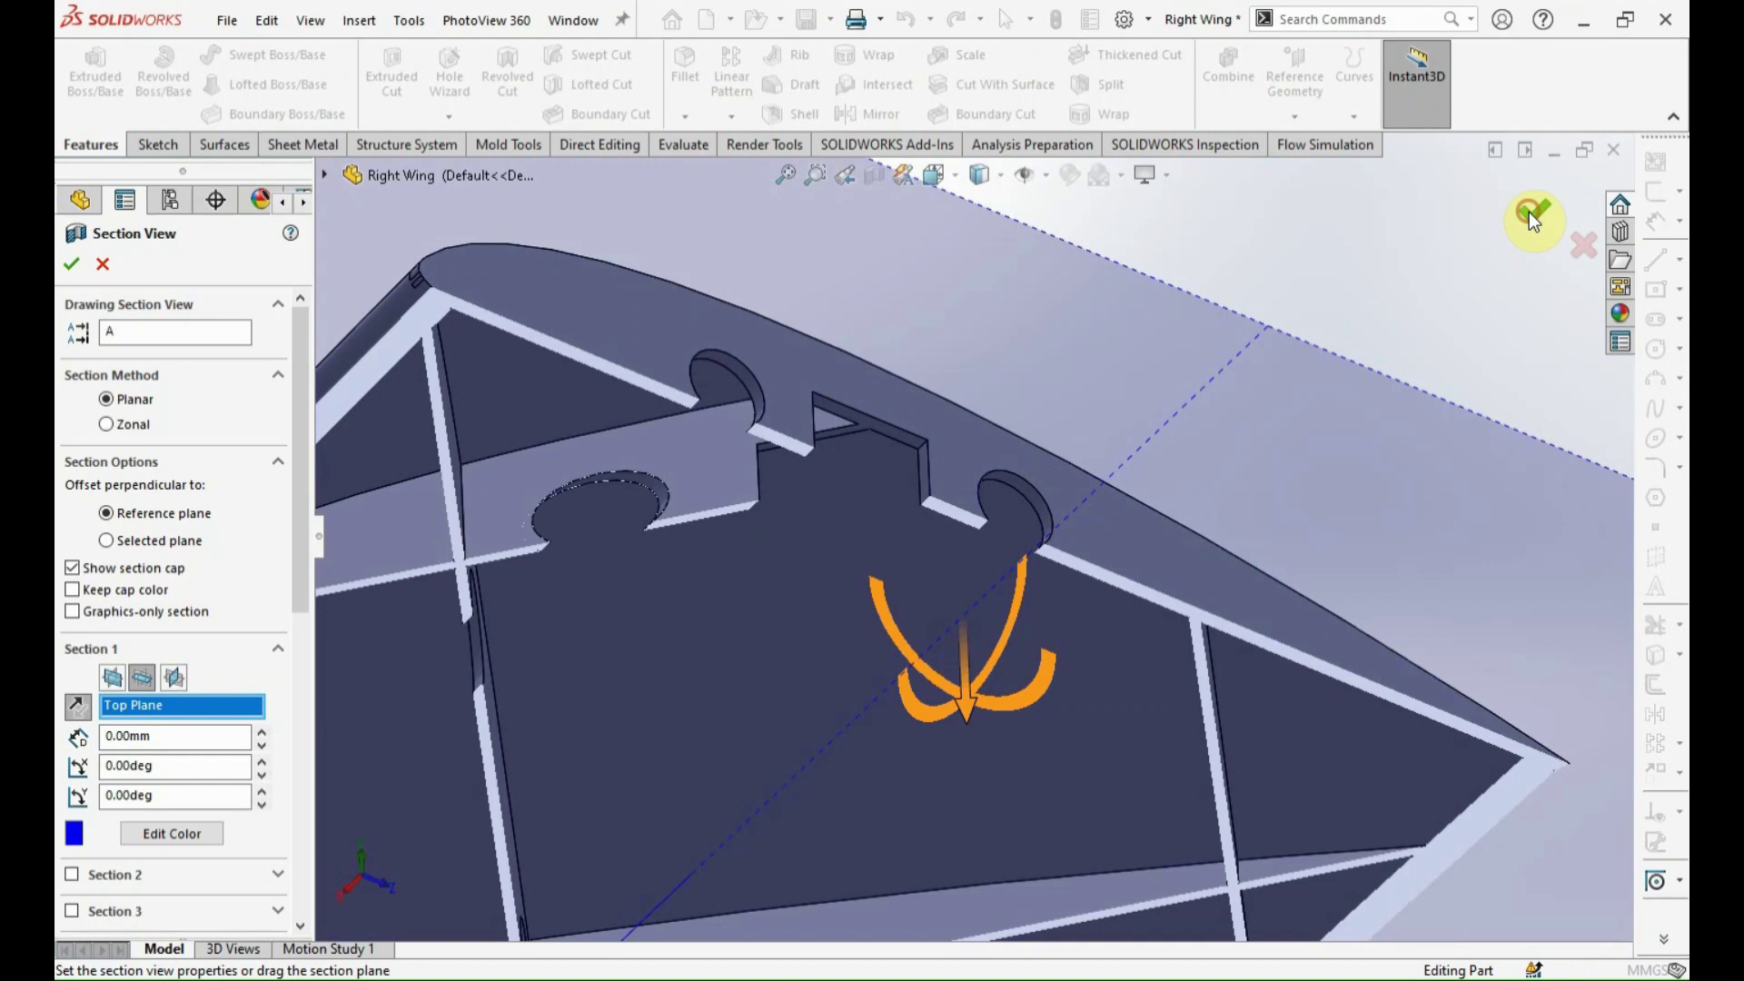
left_click(1532, 218)
middle_click_drag(1045, 460, 1061, 273)
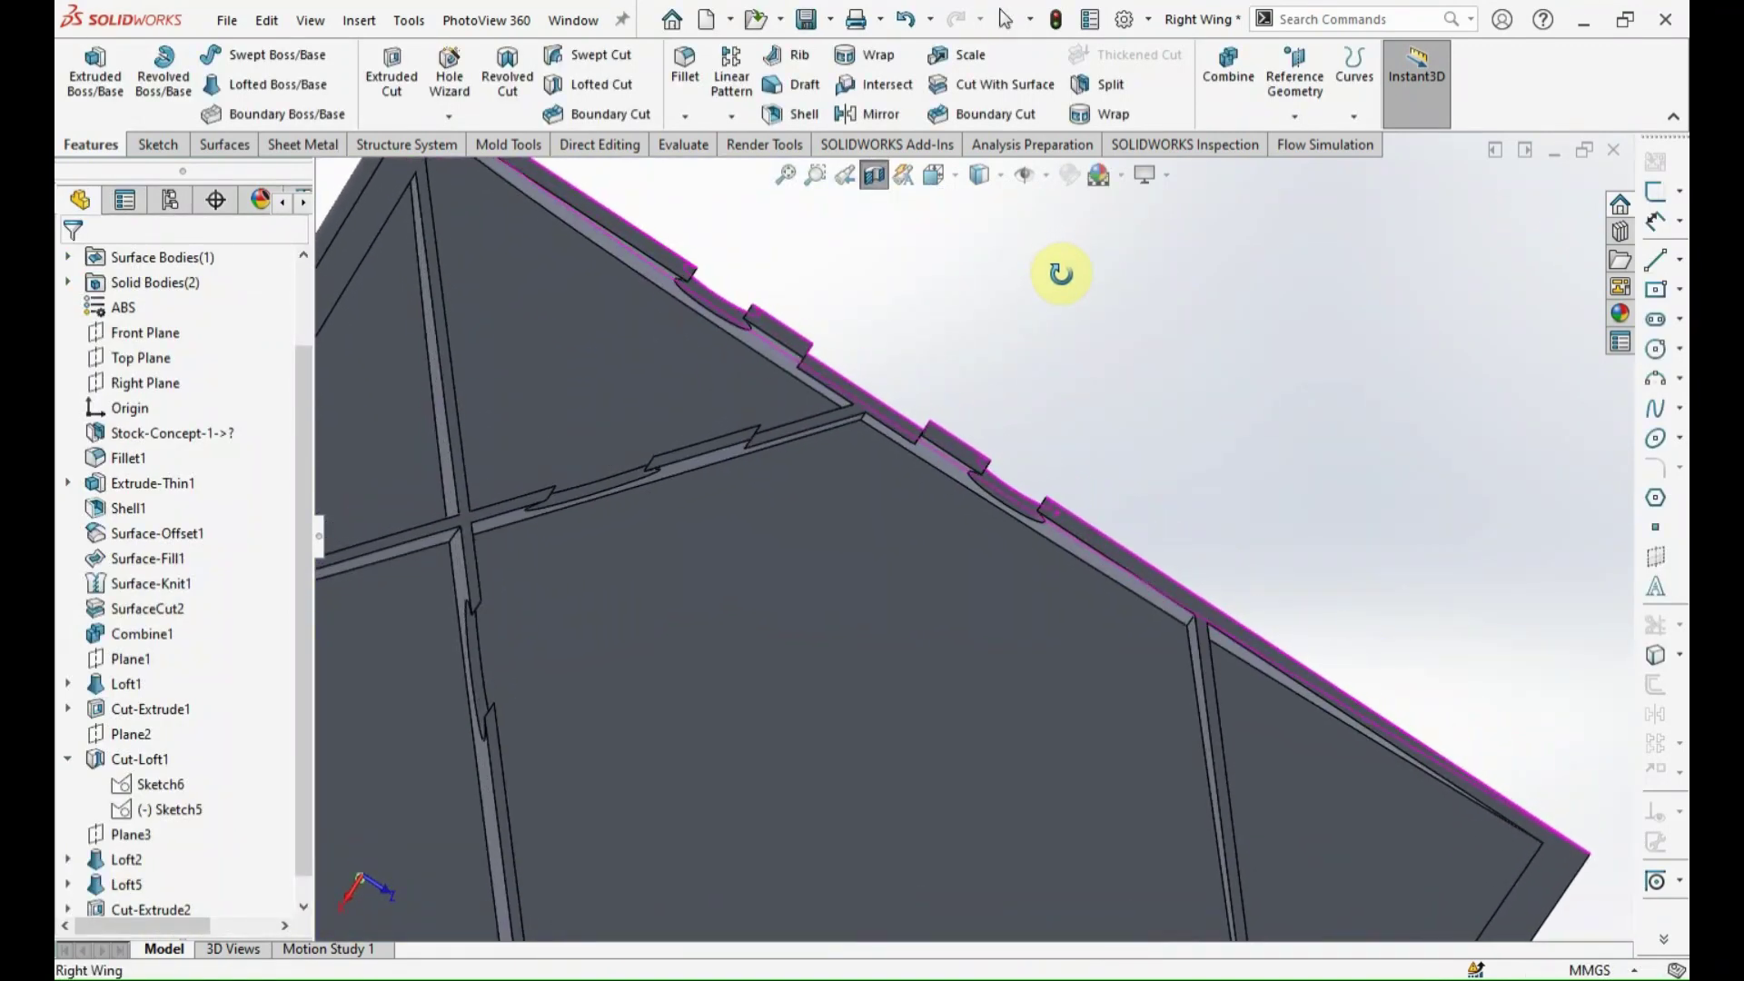
left_click(892, 409)
Sketch a corner rectangle at the wing's root edge, snapped onto the rib line.
left_click(1655, 190)
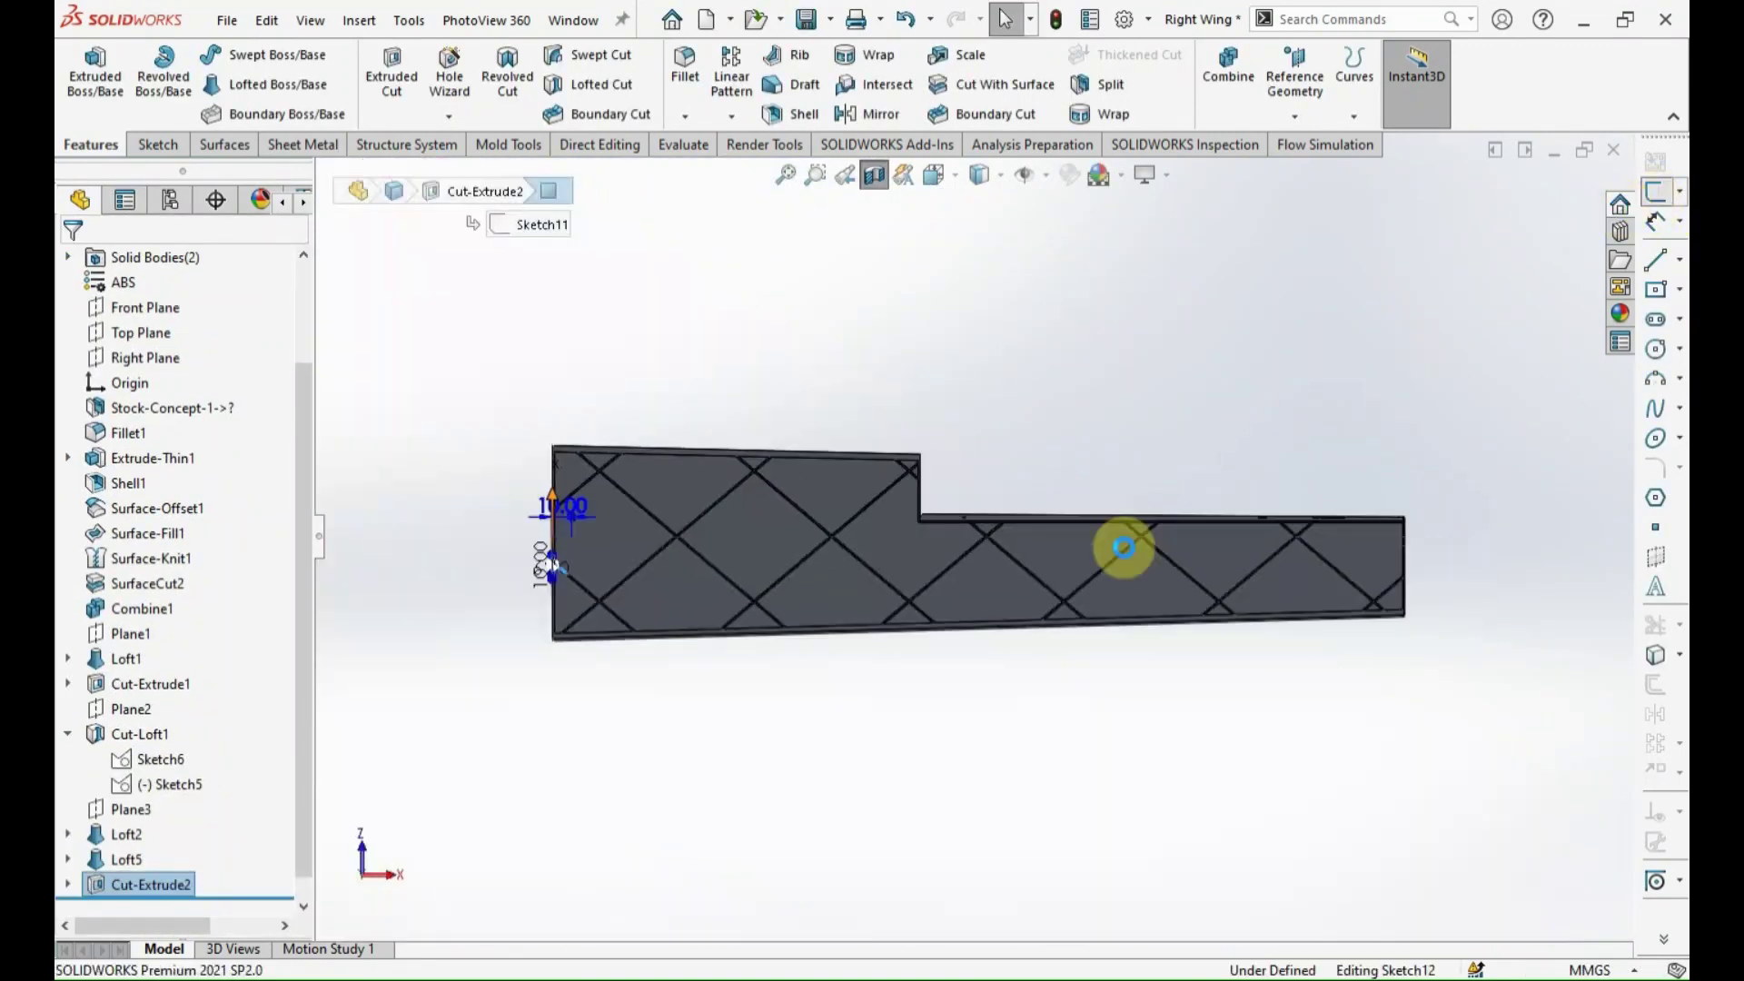
scroll(610, 550, "down", 3)
scroll(752, 573, "down", 3)
scroll(731, 577, "down", 4)
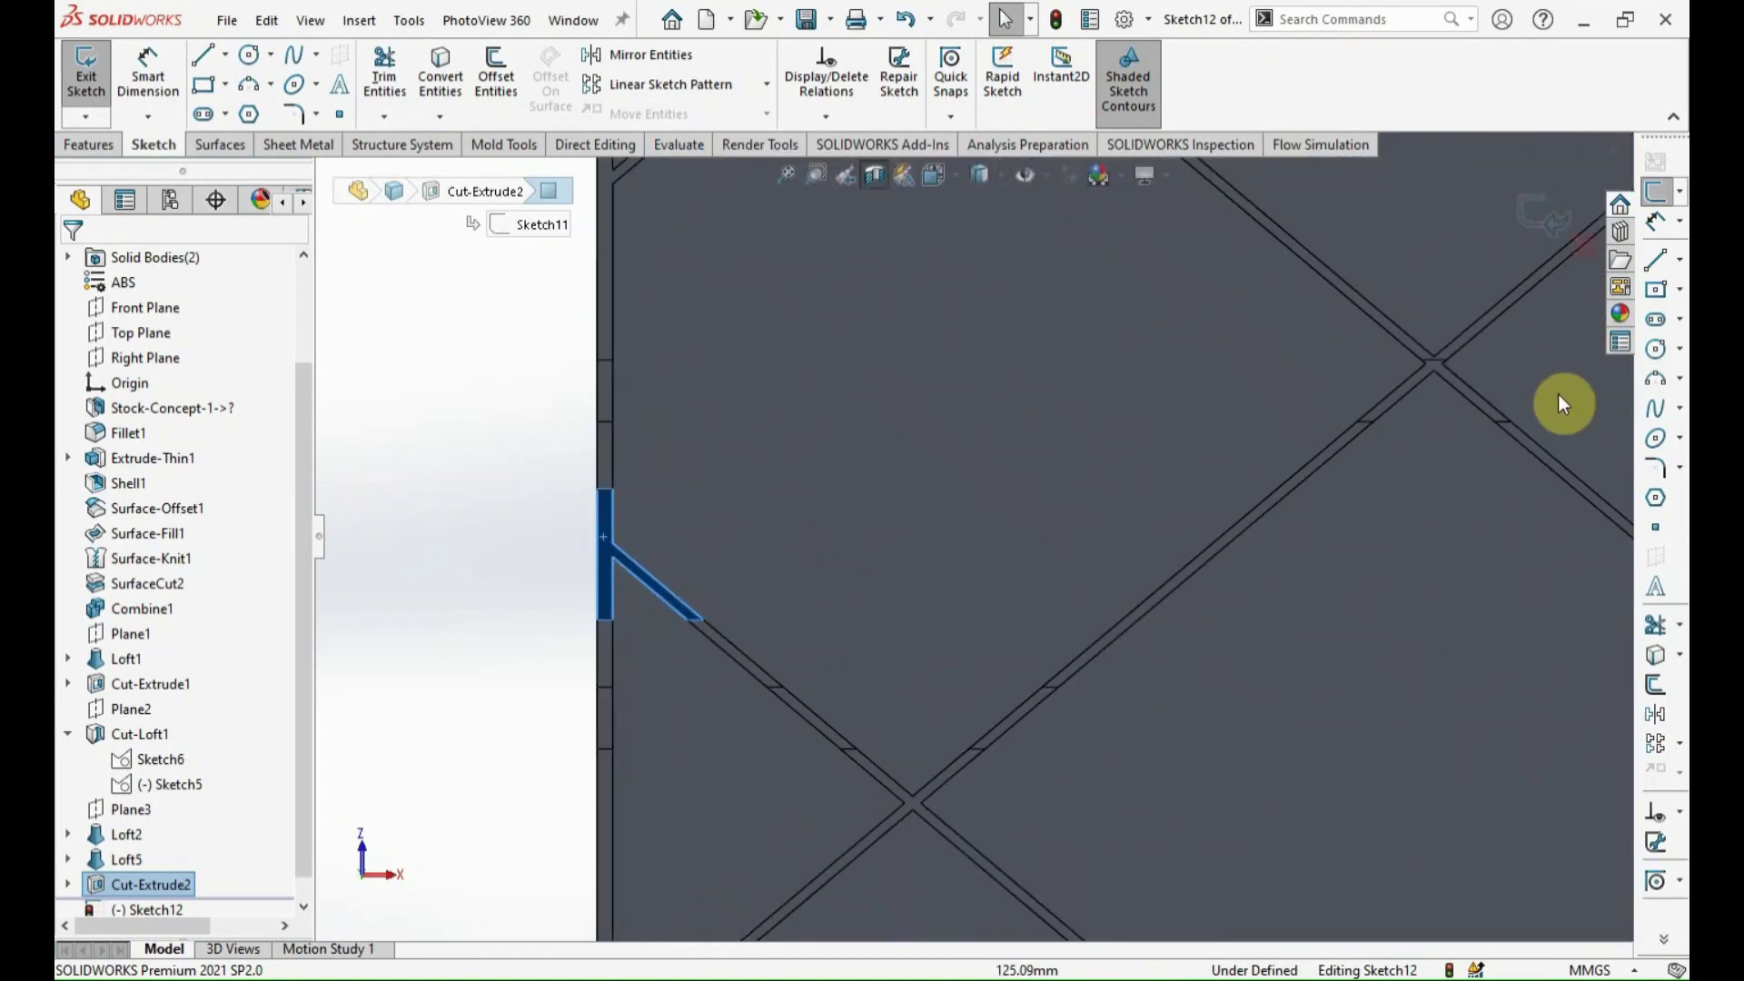
left_click(1681, 290)
left_click(1476, 293)
left_click(597, 491)
left_click(817, 602)
key("Escape")
scroll(607, 604, "down", 5)
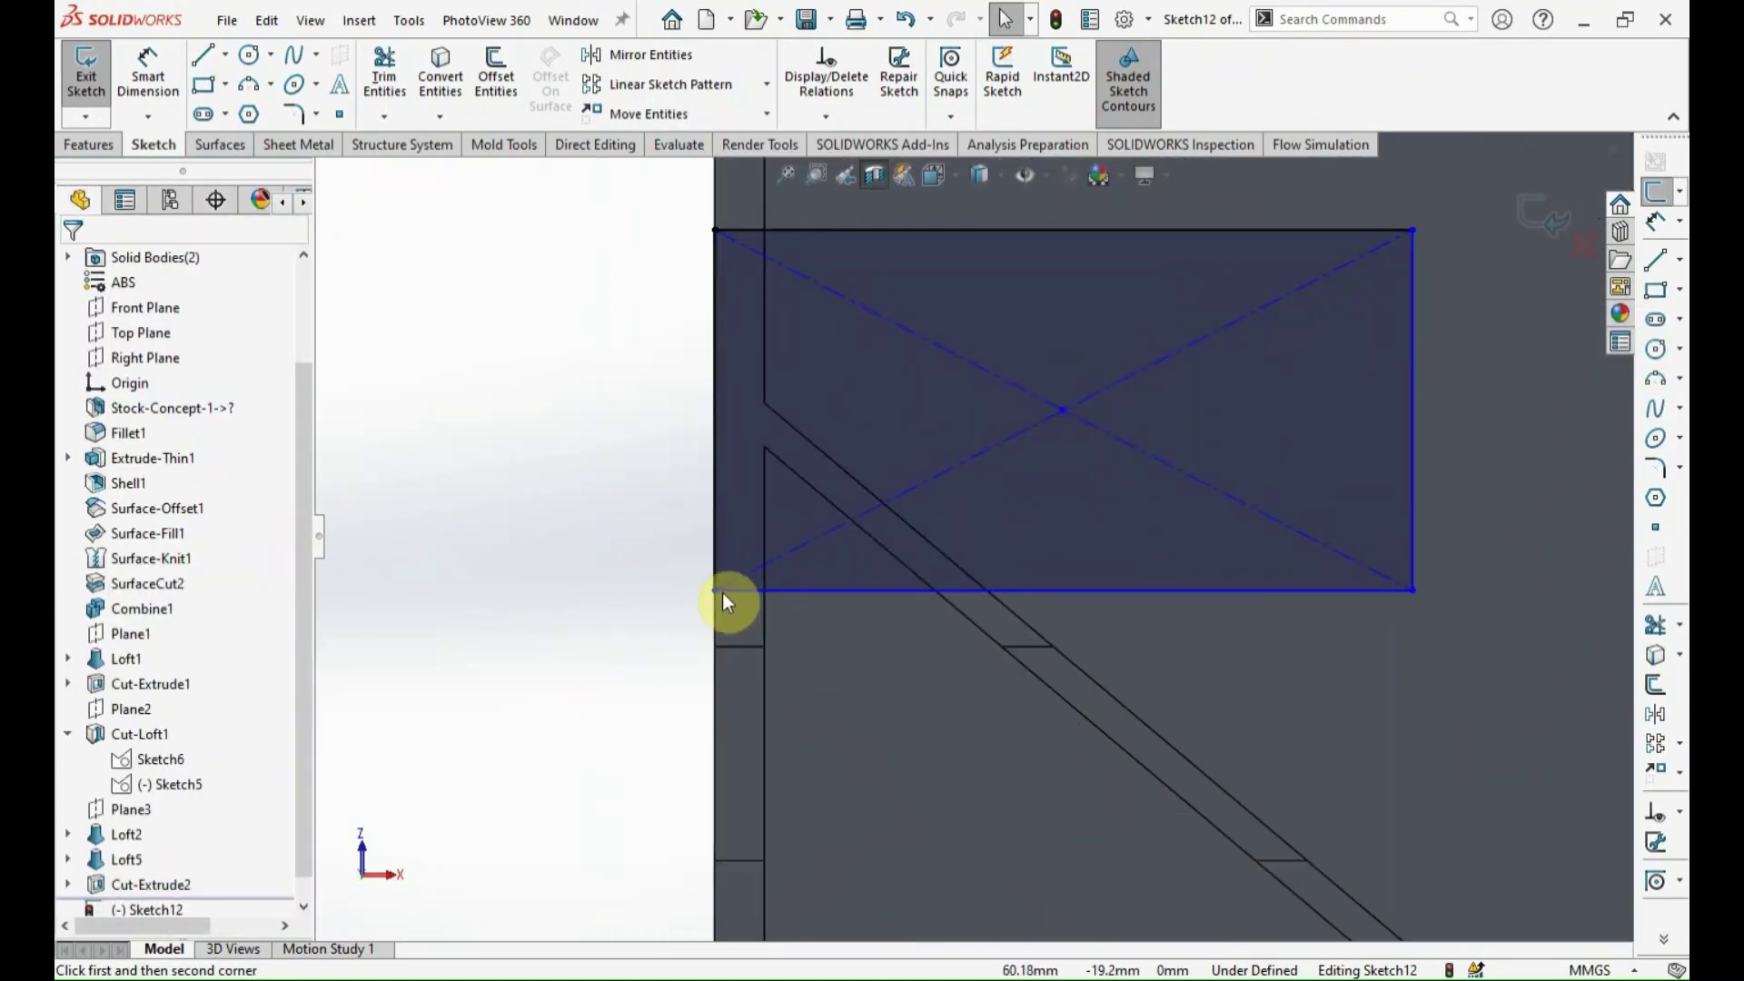
left_click_drag(717, 590, 717, 647)
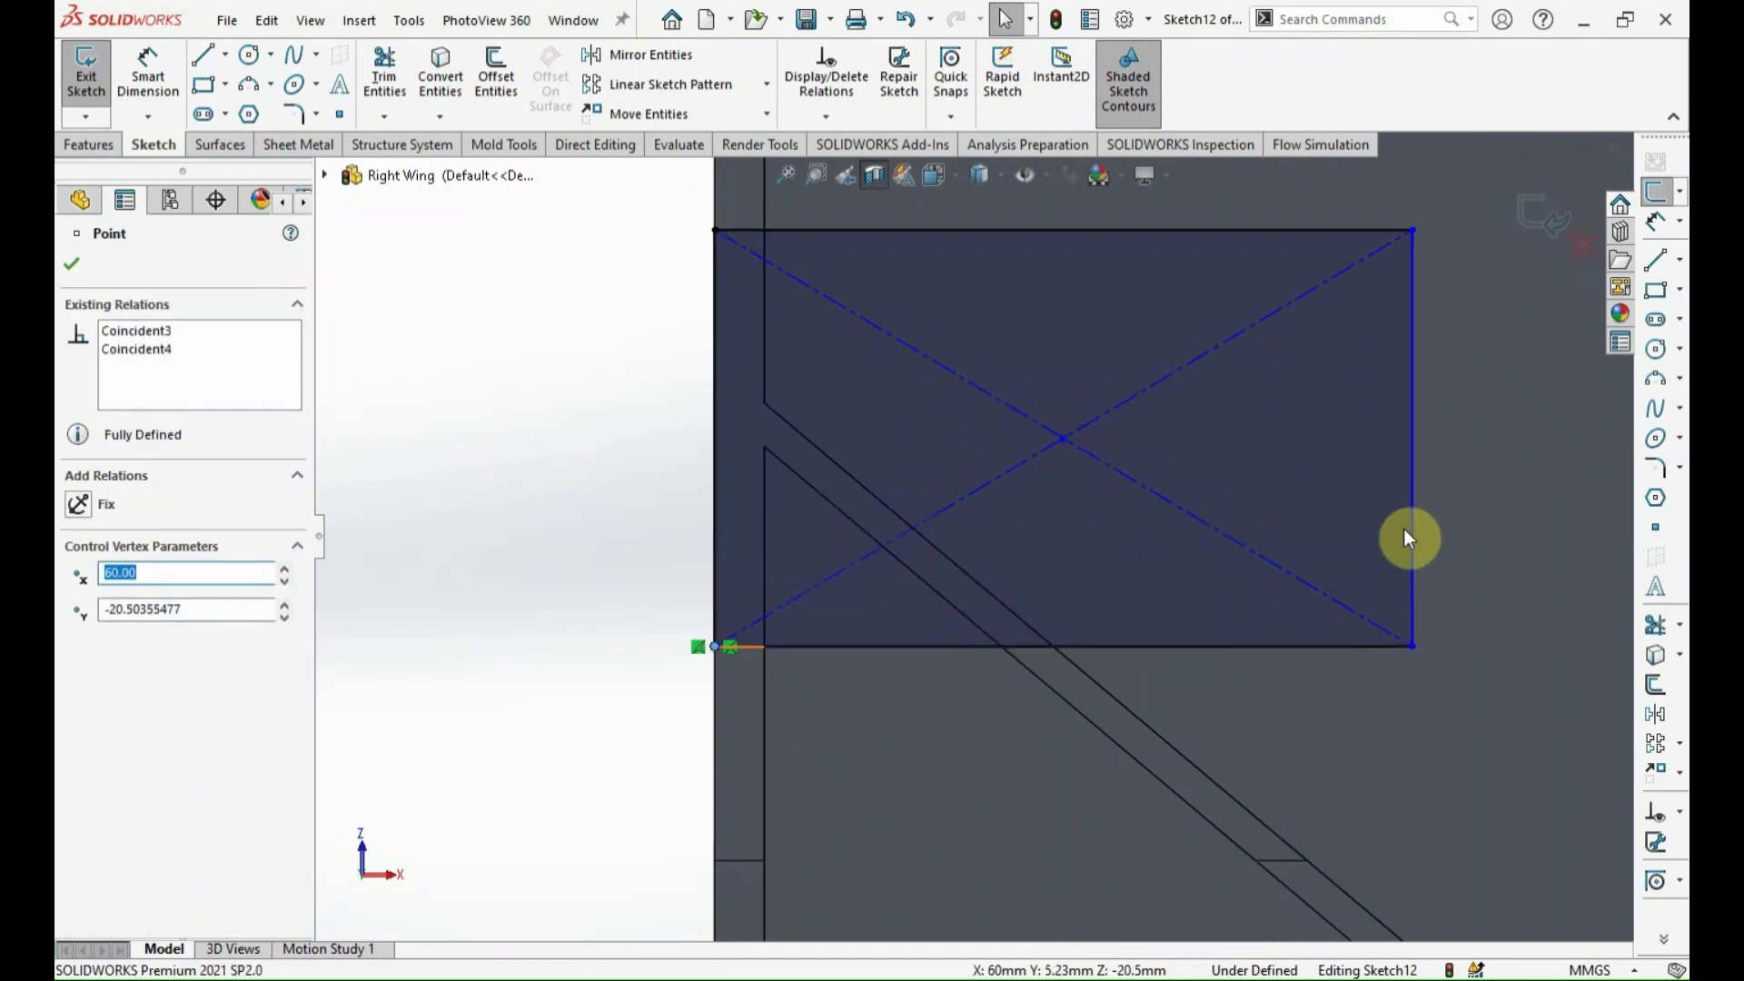
Dimension the rectangle's width to 10 mm.
key("d")
left_click(1150, 657)
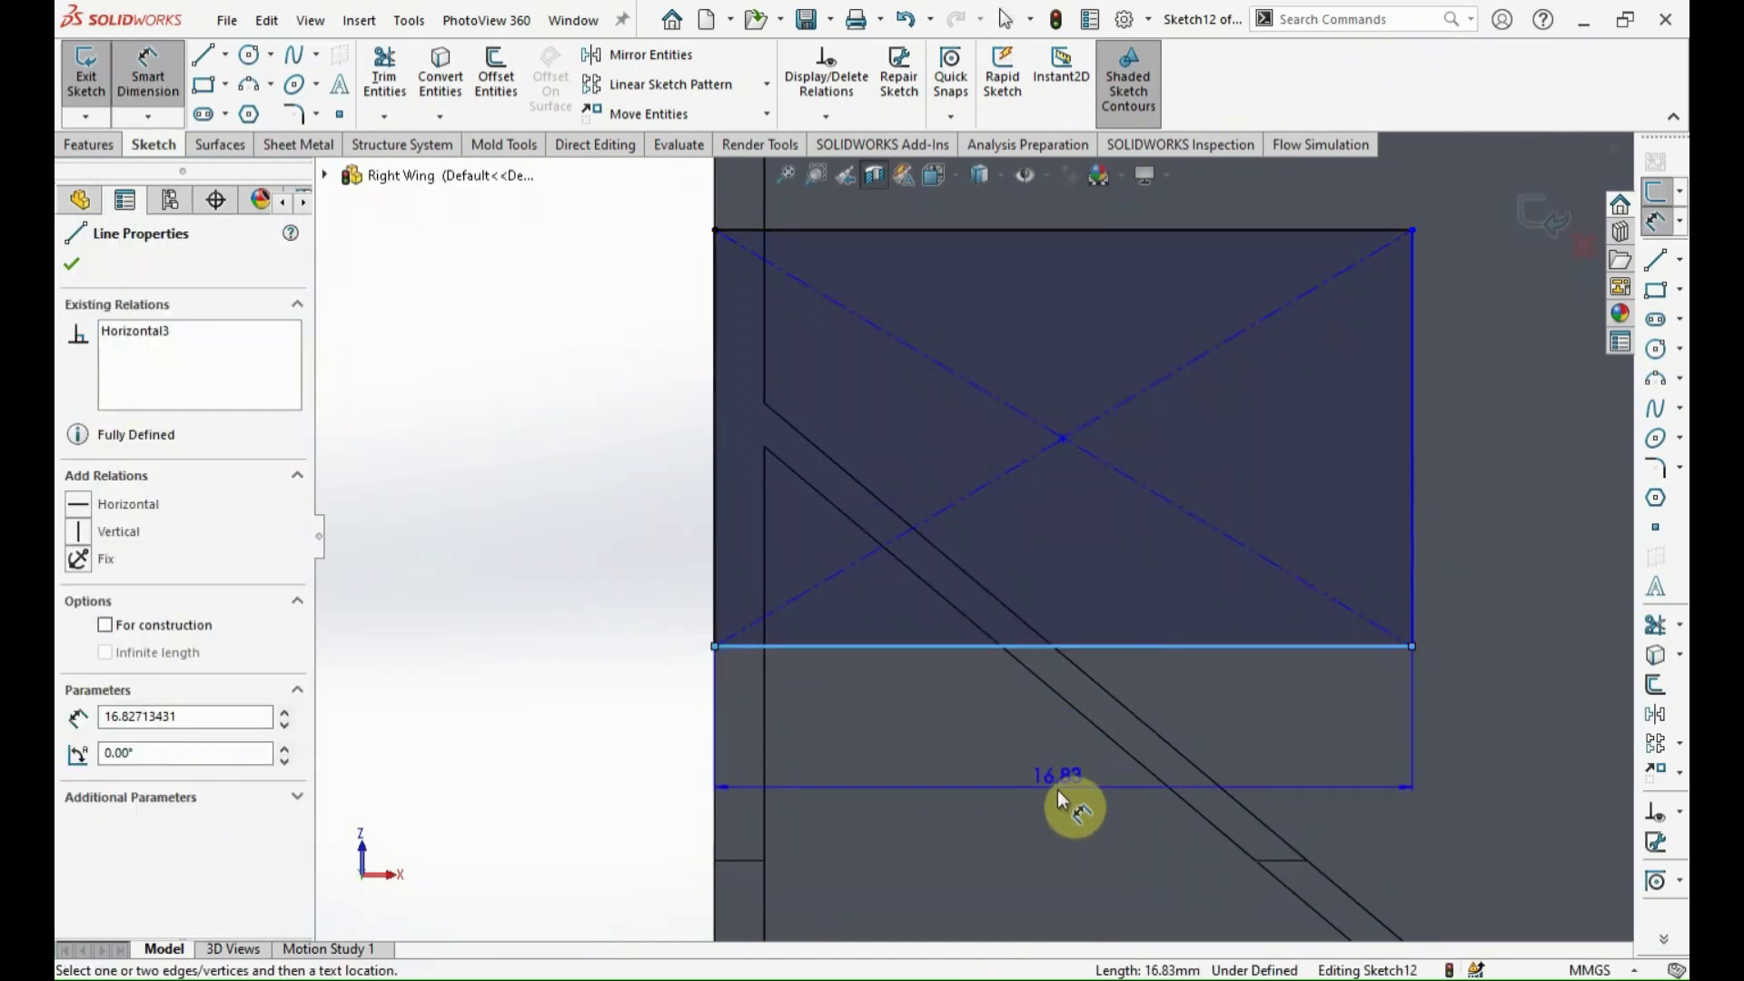
left_click(1057, 787)
type("10")
key("Return")
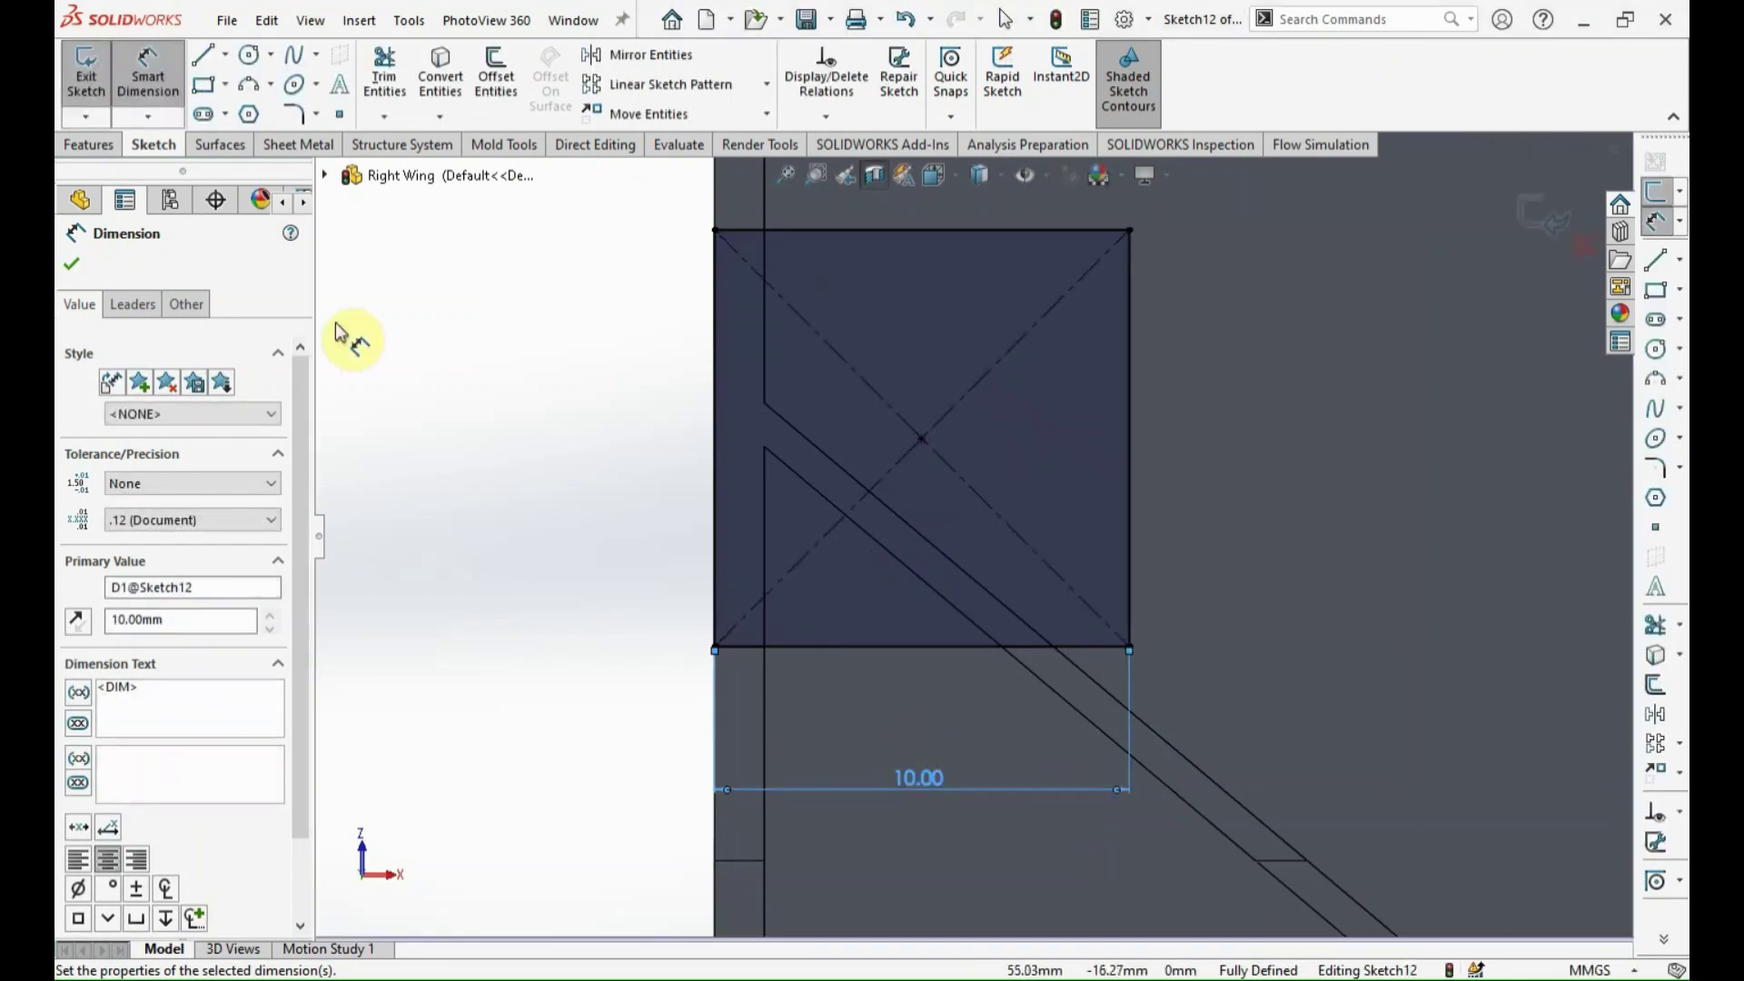
Extrude the block in reversed direction Up To Surface on the wing skin as Boss-Extrude1.
left_click(109, 148)
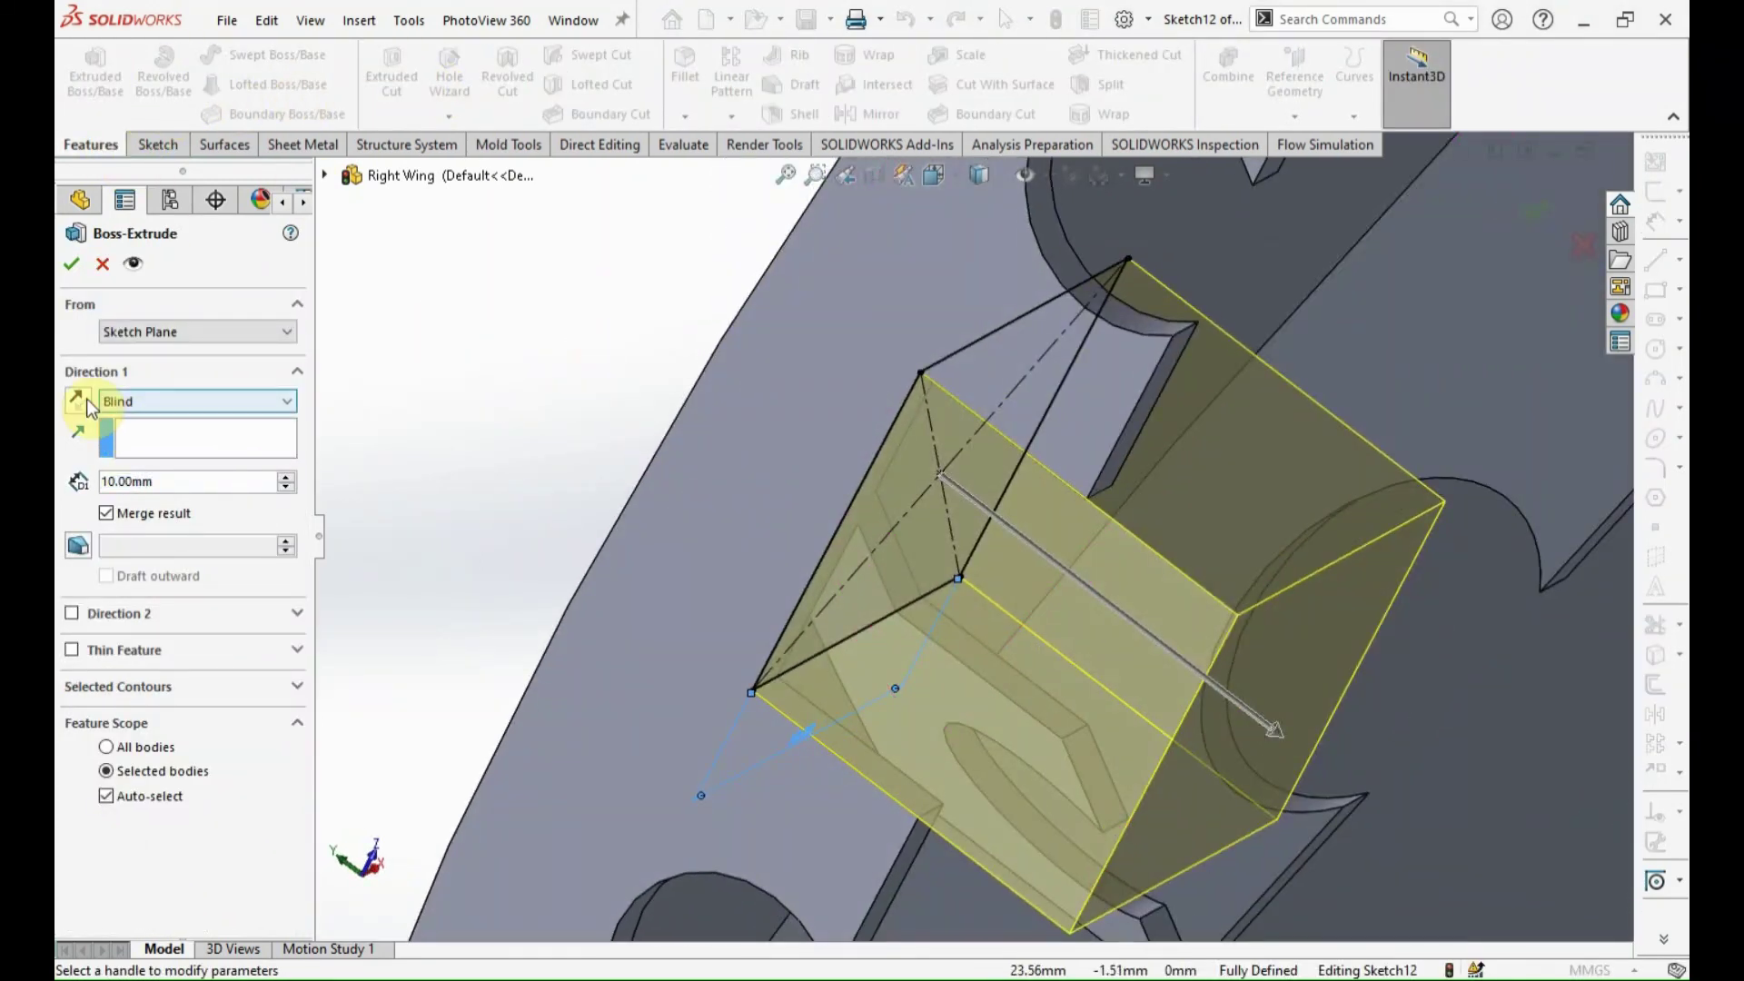
left_click(78, 401)
left_click(118, 401)
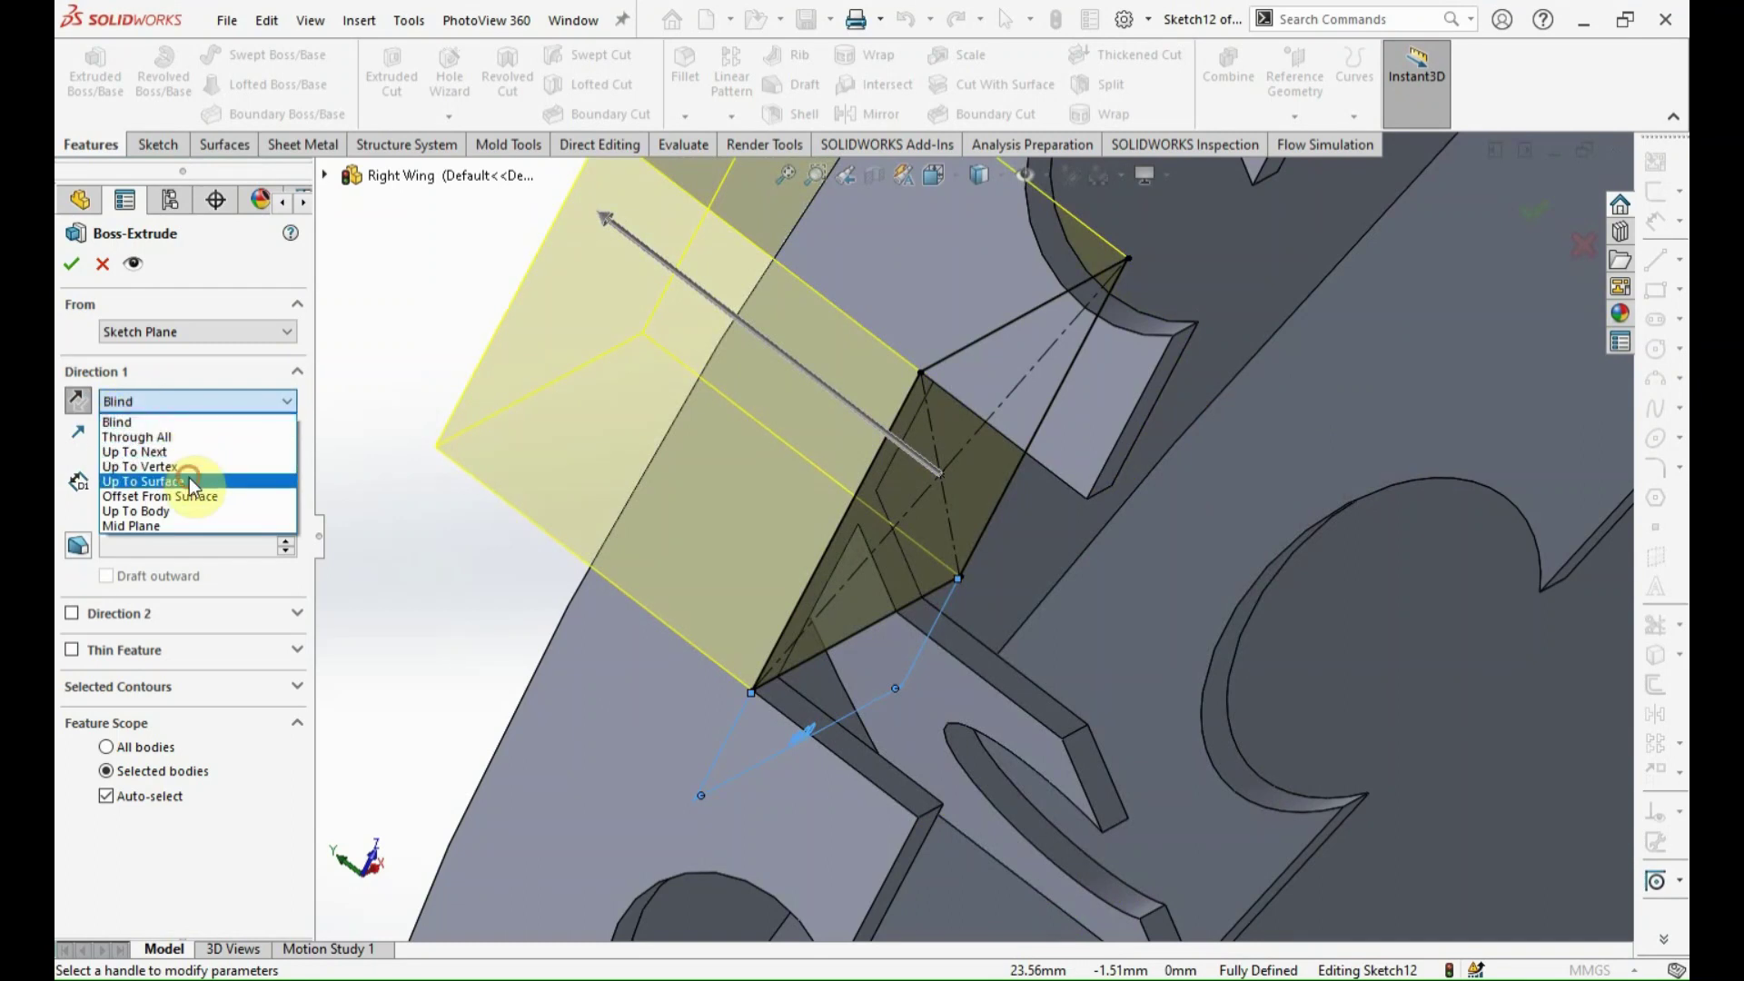
left_click(191, 481)
middle_click_drag(684, 480, 525, 434)
left_click(532, 437)
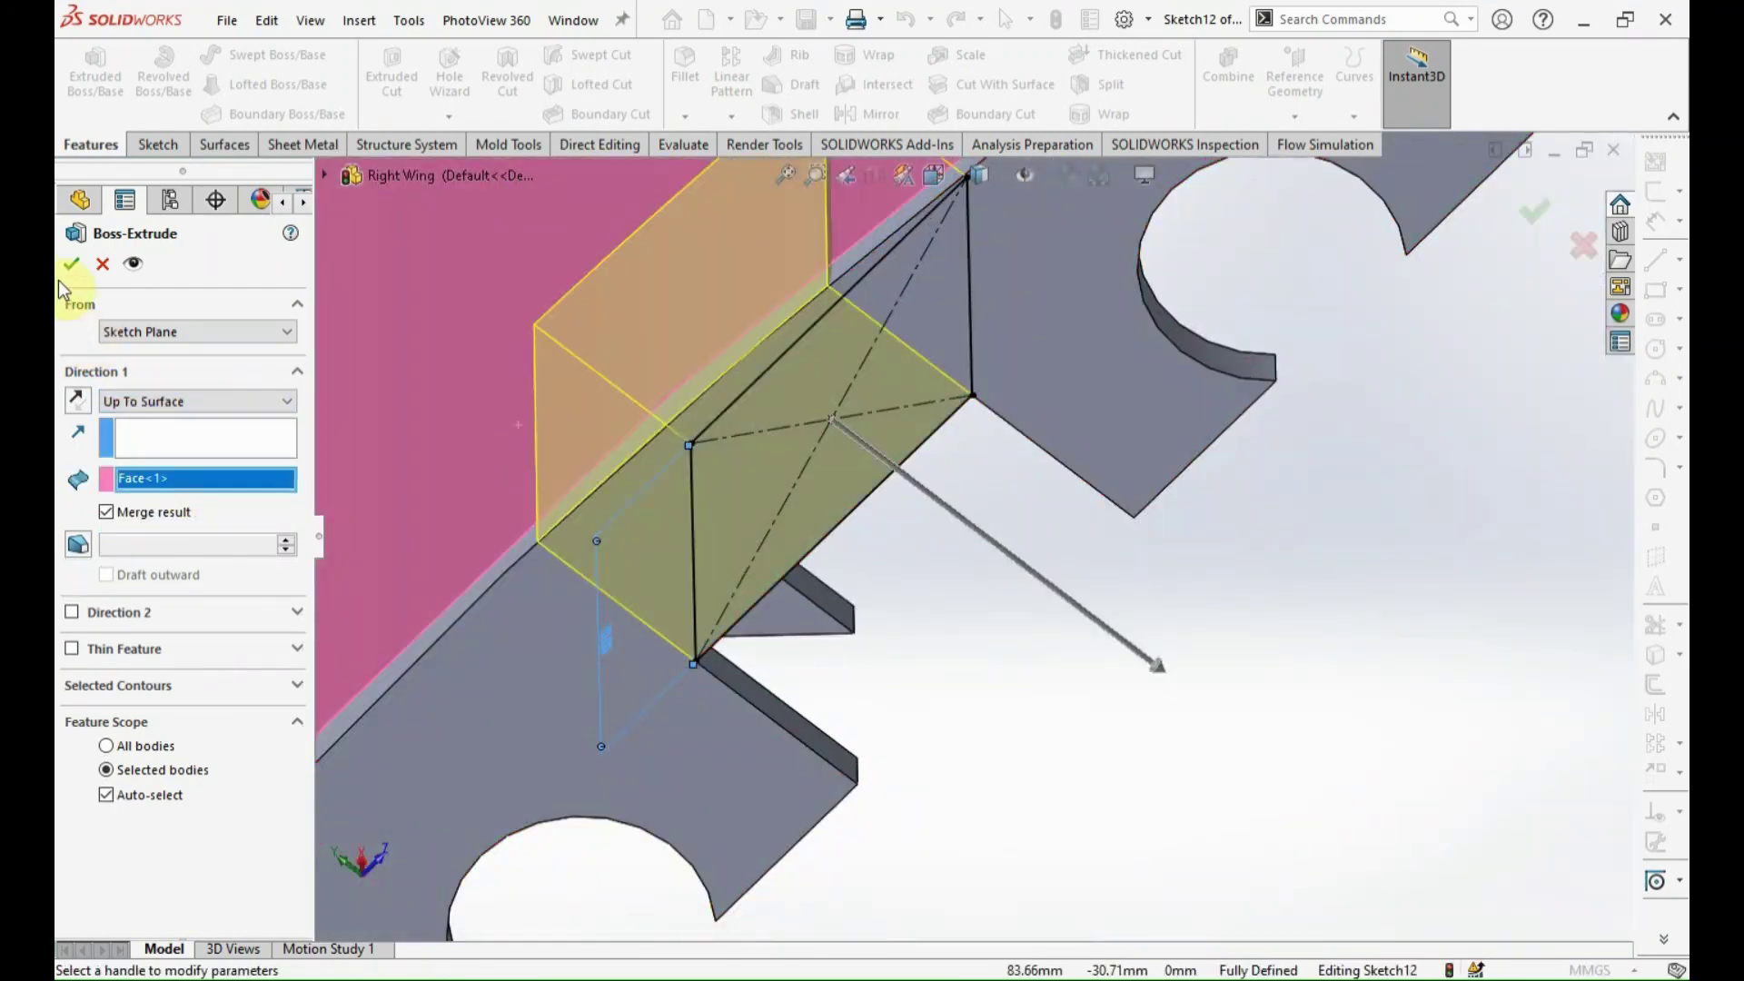
left_click(71, 264)
mouse_move(977, 609)
middle_mouse_down()
mouse_move(690, 553)
mouse_move(819, 487)
mouse_move(844, 405)
mouse_move(925, 519)
middle_mouse_up()
left_click(924, 519)
Draw a construction centerline diagonally across the lock block, corner to corner.
left_click(1680, 259)
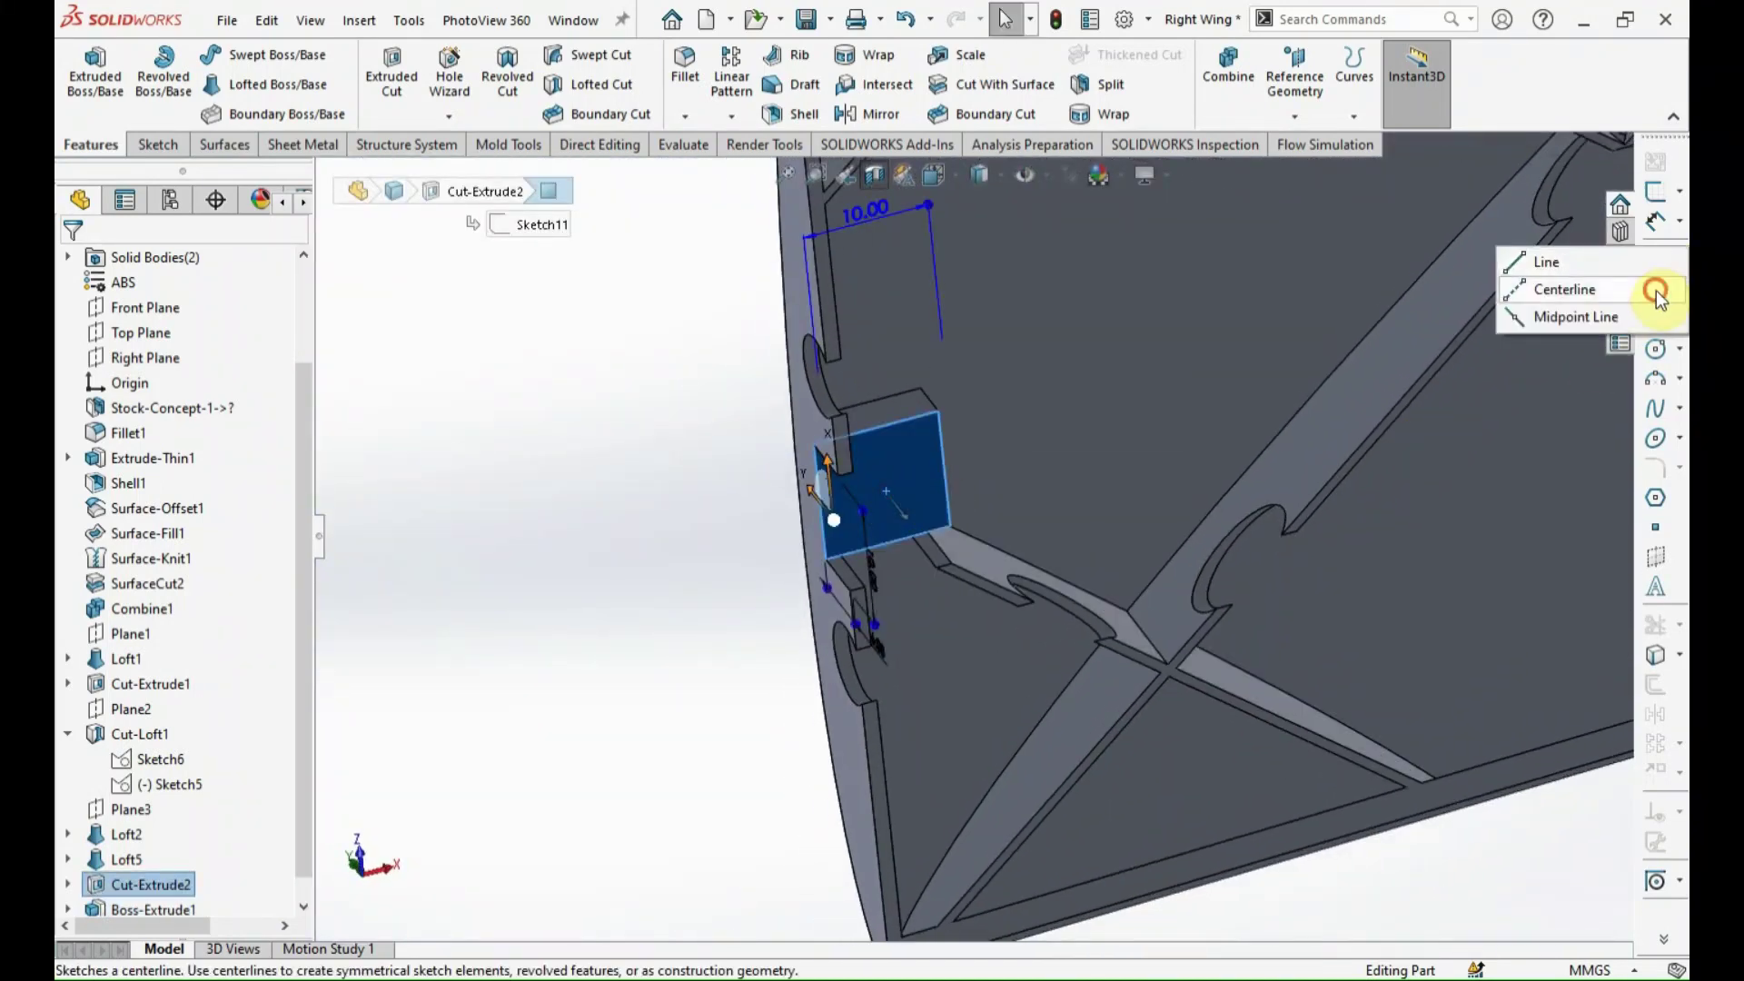
left_click(1635, 287)
scroll(673, 546, "down", 5)
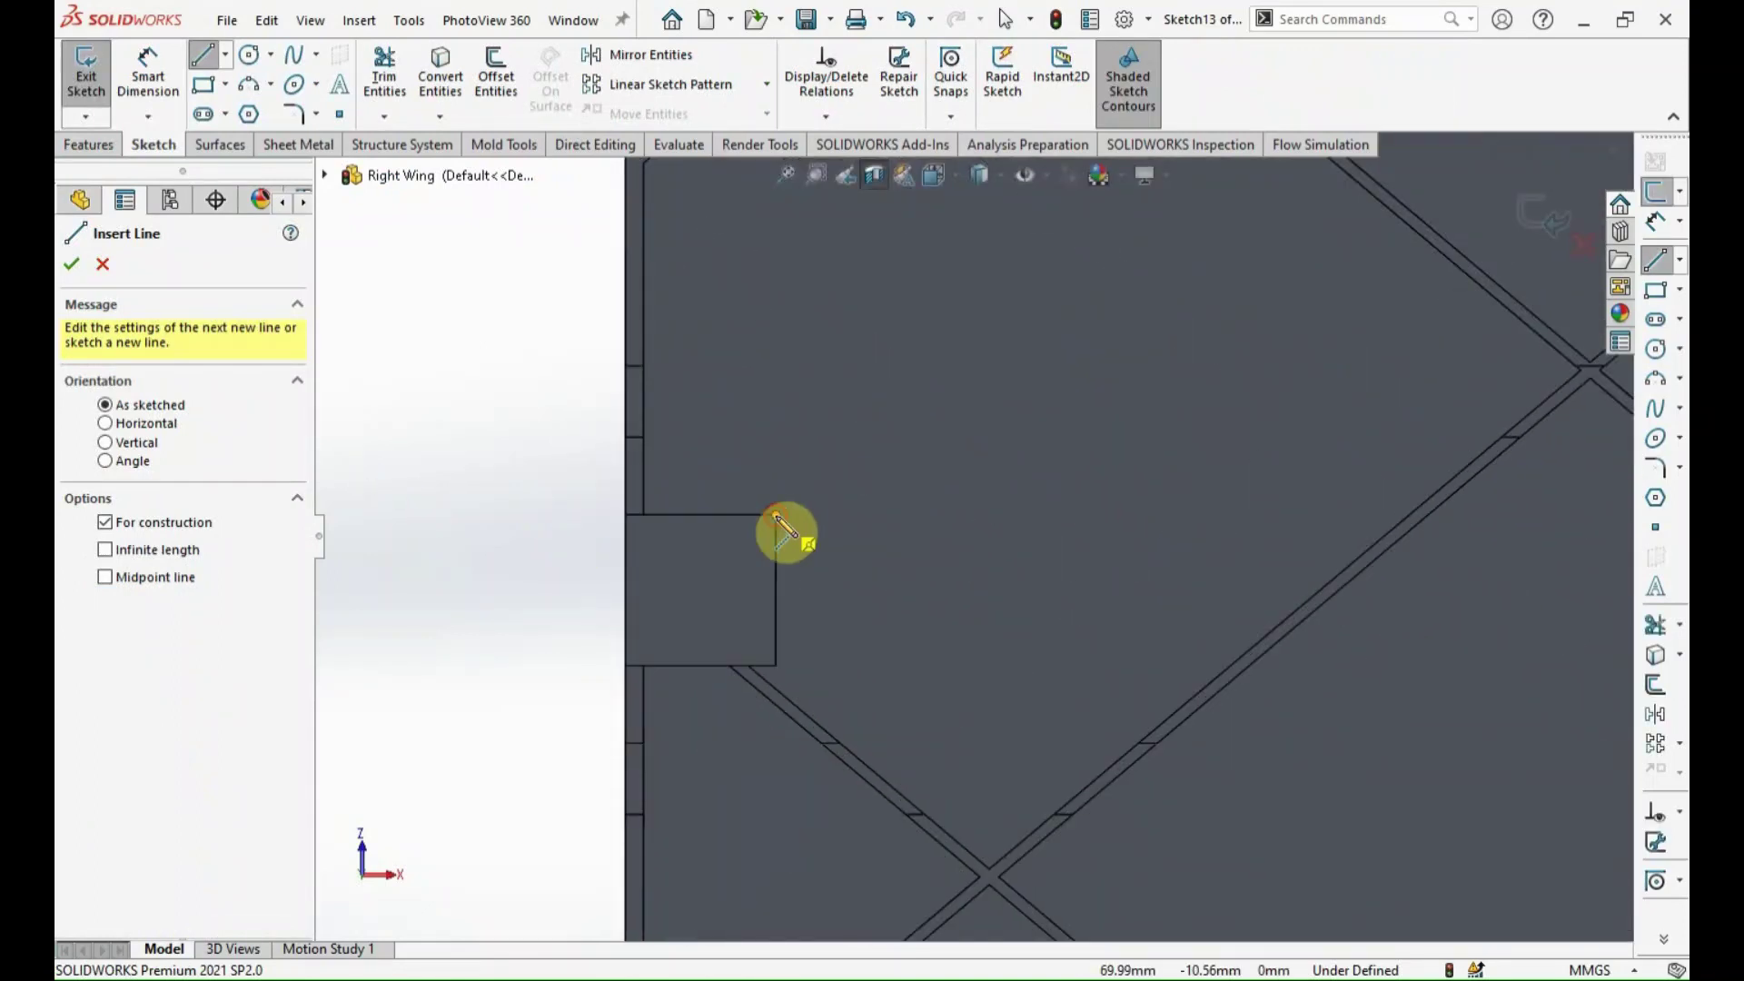
left_click(774, 516)
left_click(625, 665)
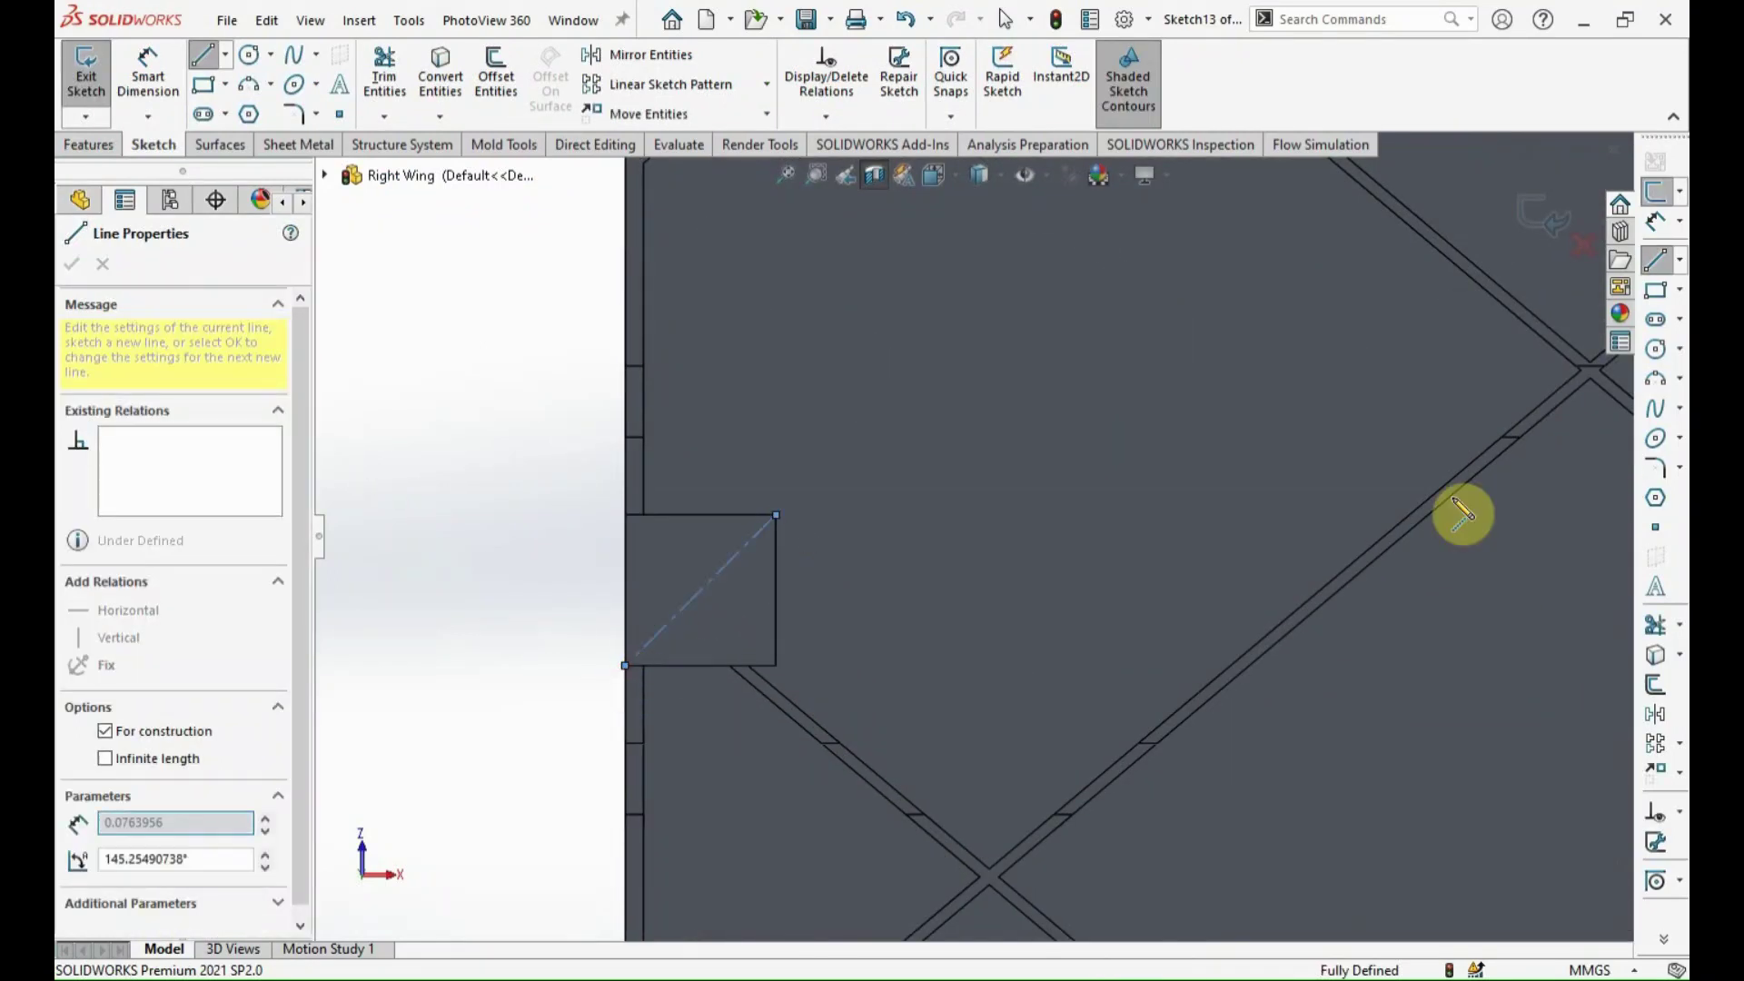
Place a 3.50 mm diameter circle on the centerline's midpoint.
left_click(1656, 349)
left_click(699, 591)
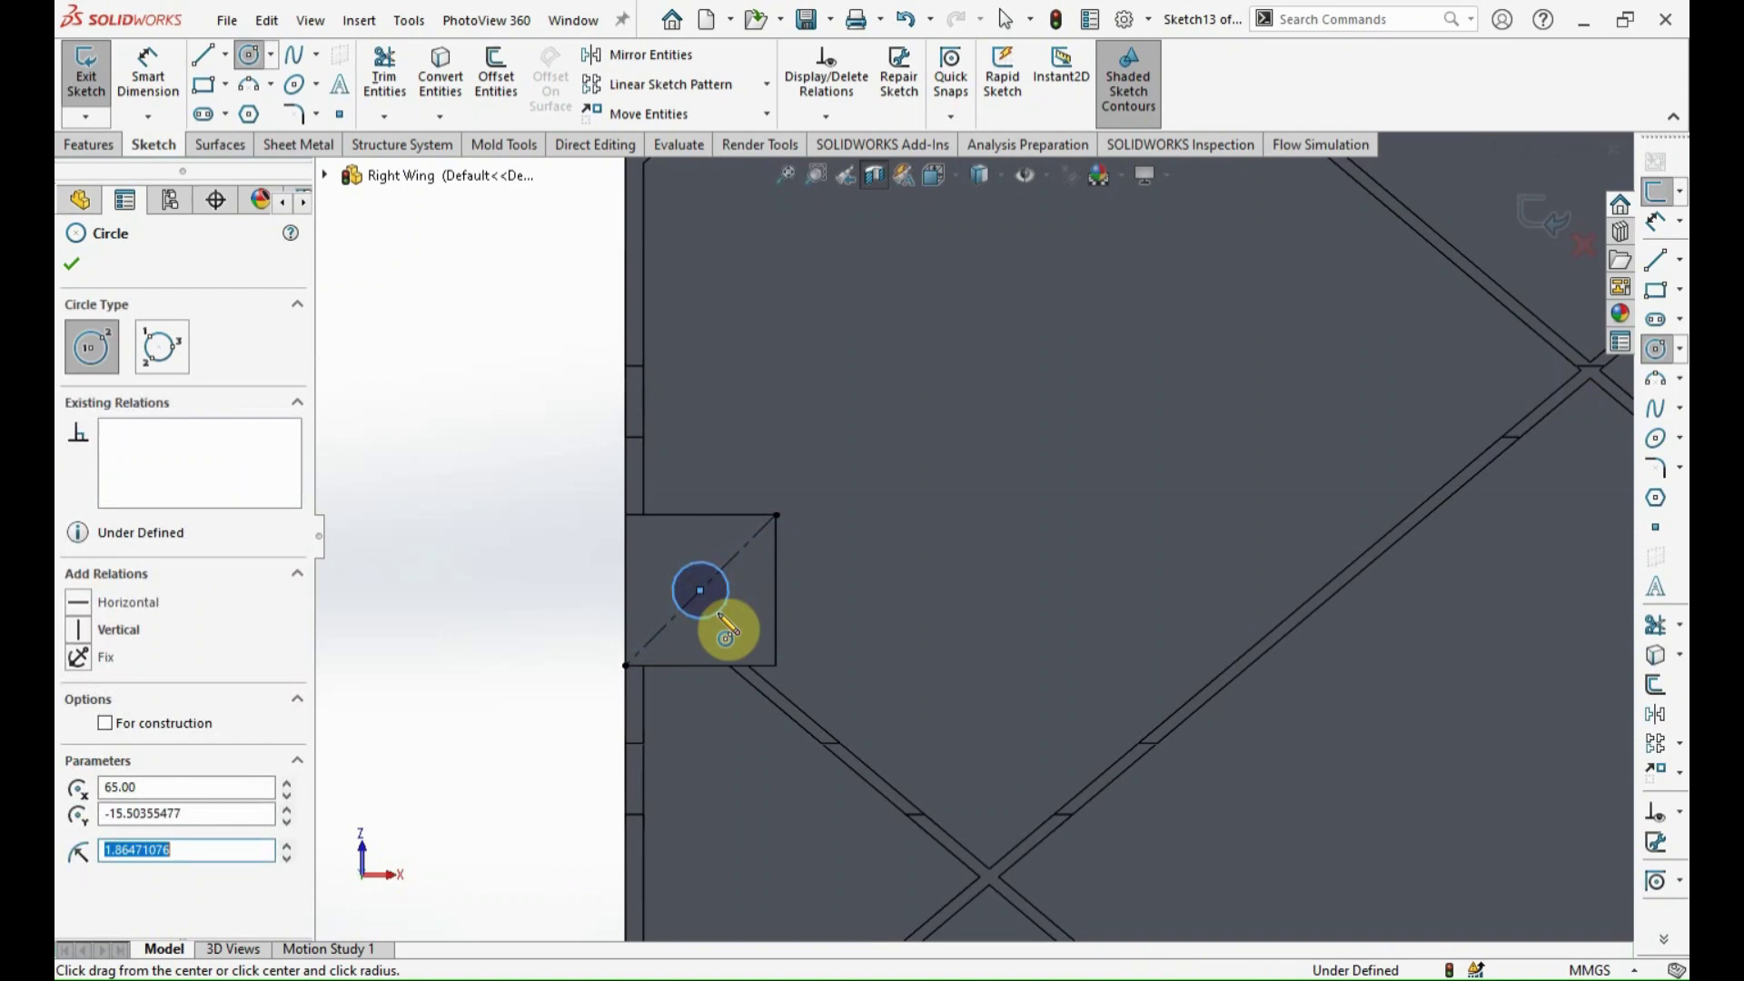
key("d")
left_click(672, 581)
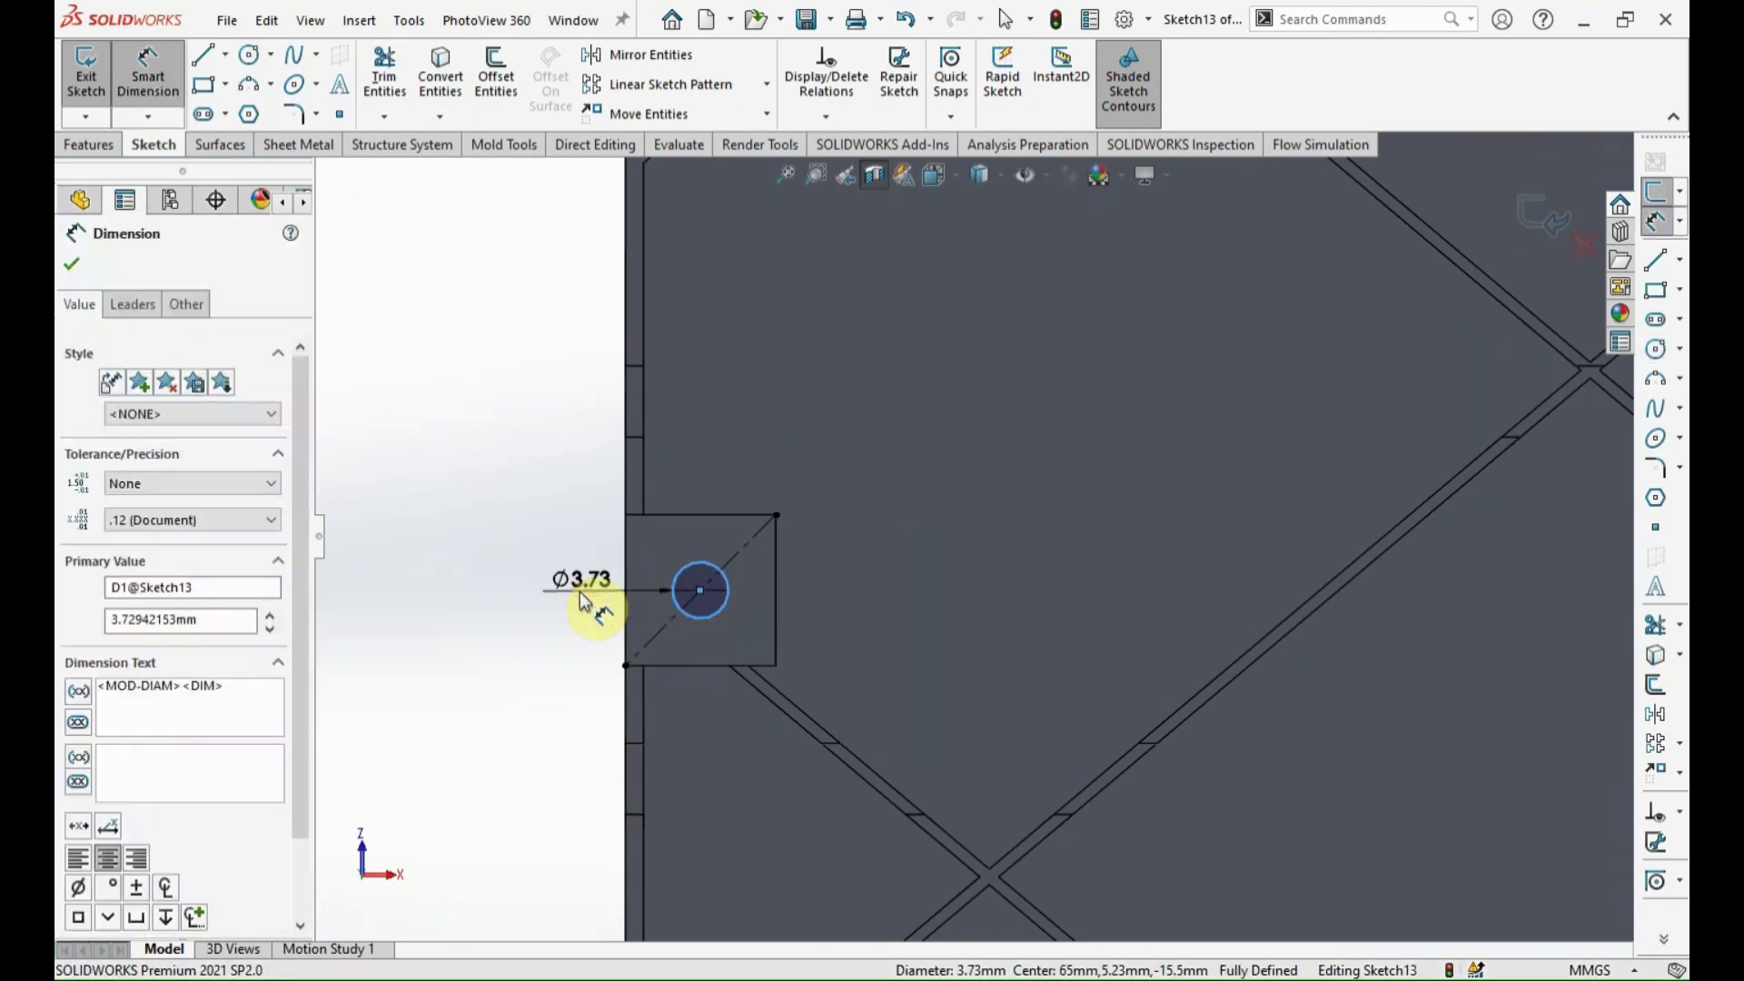
left_click(580, 592)
type("3.5")
key("Return")
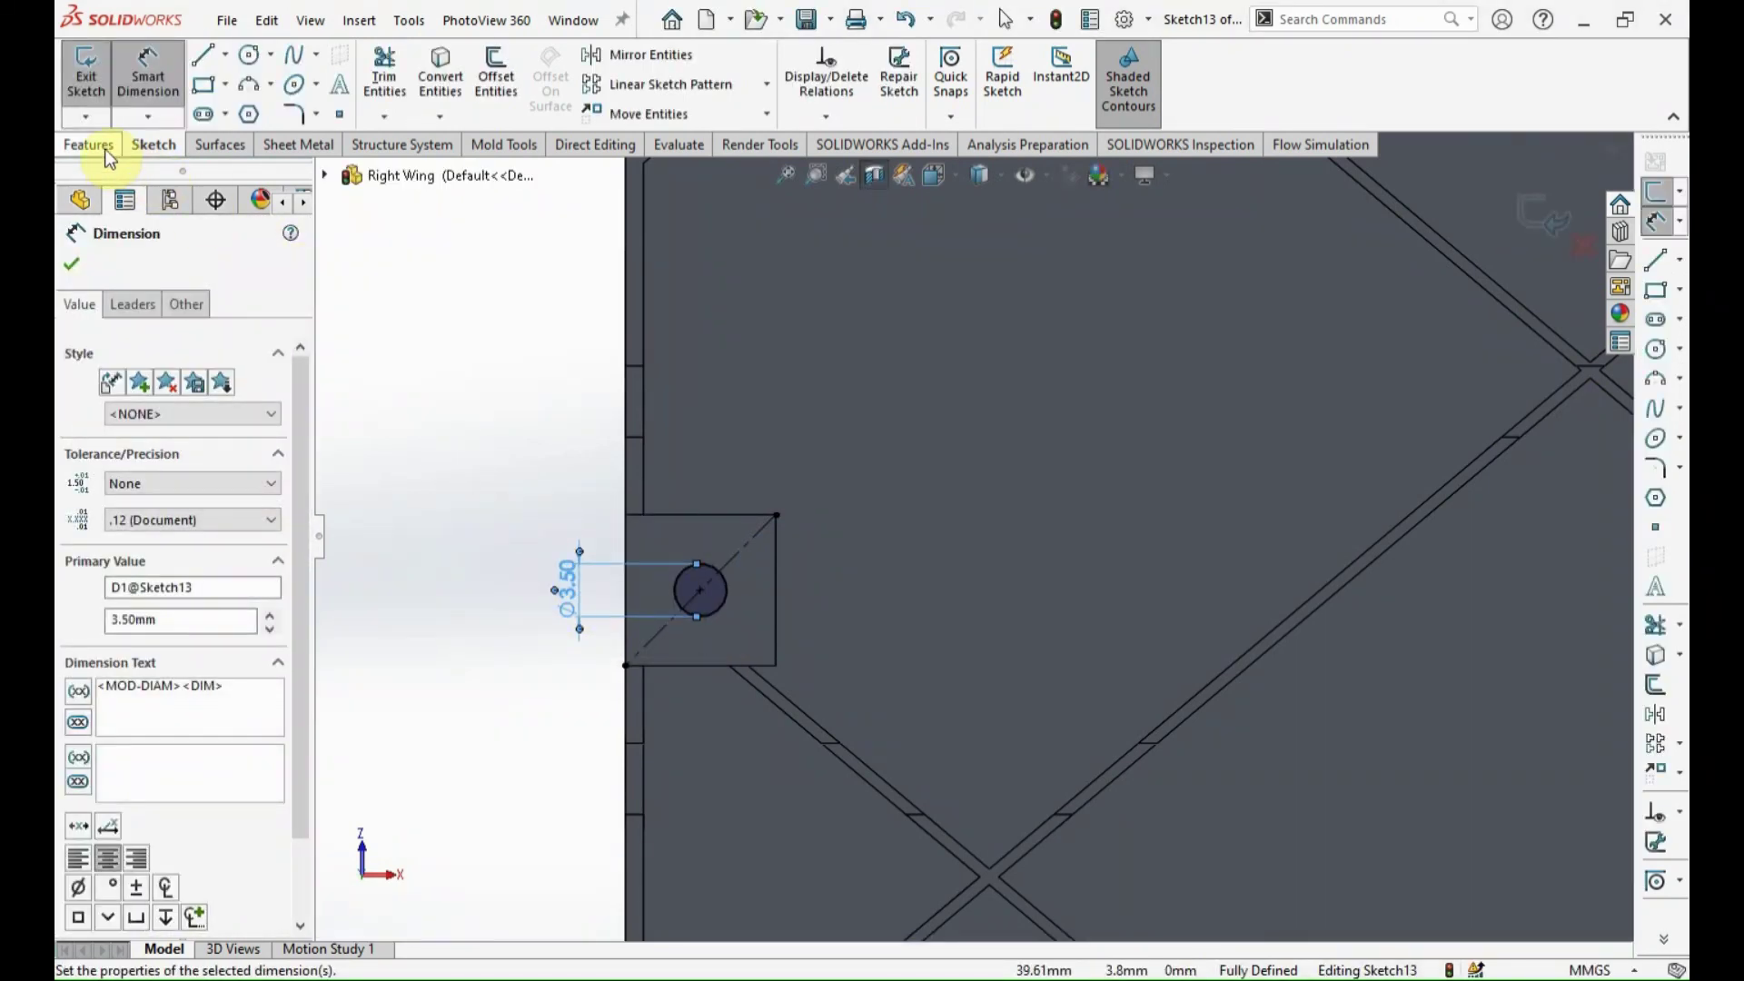
Cut the circle Blind 10 mm deep as the screw hole.
left_click(90, 144)
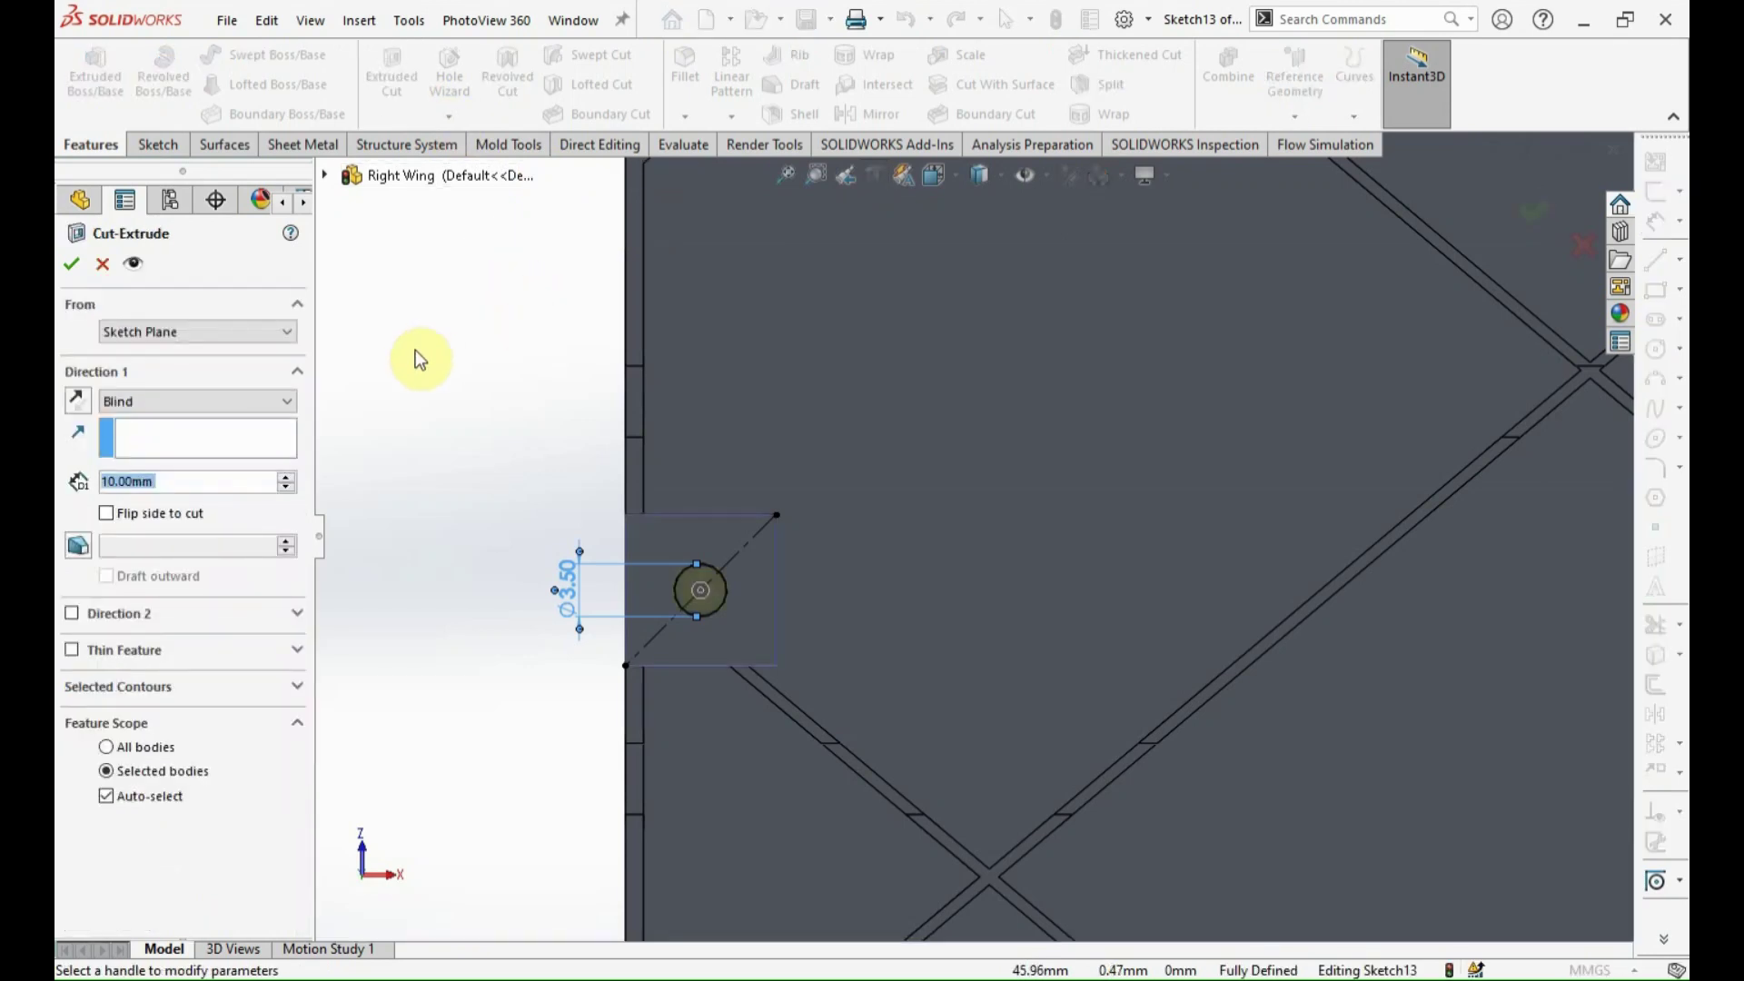
left_click(70, 264)
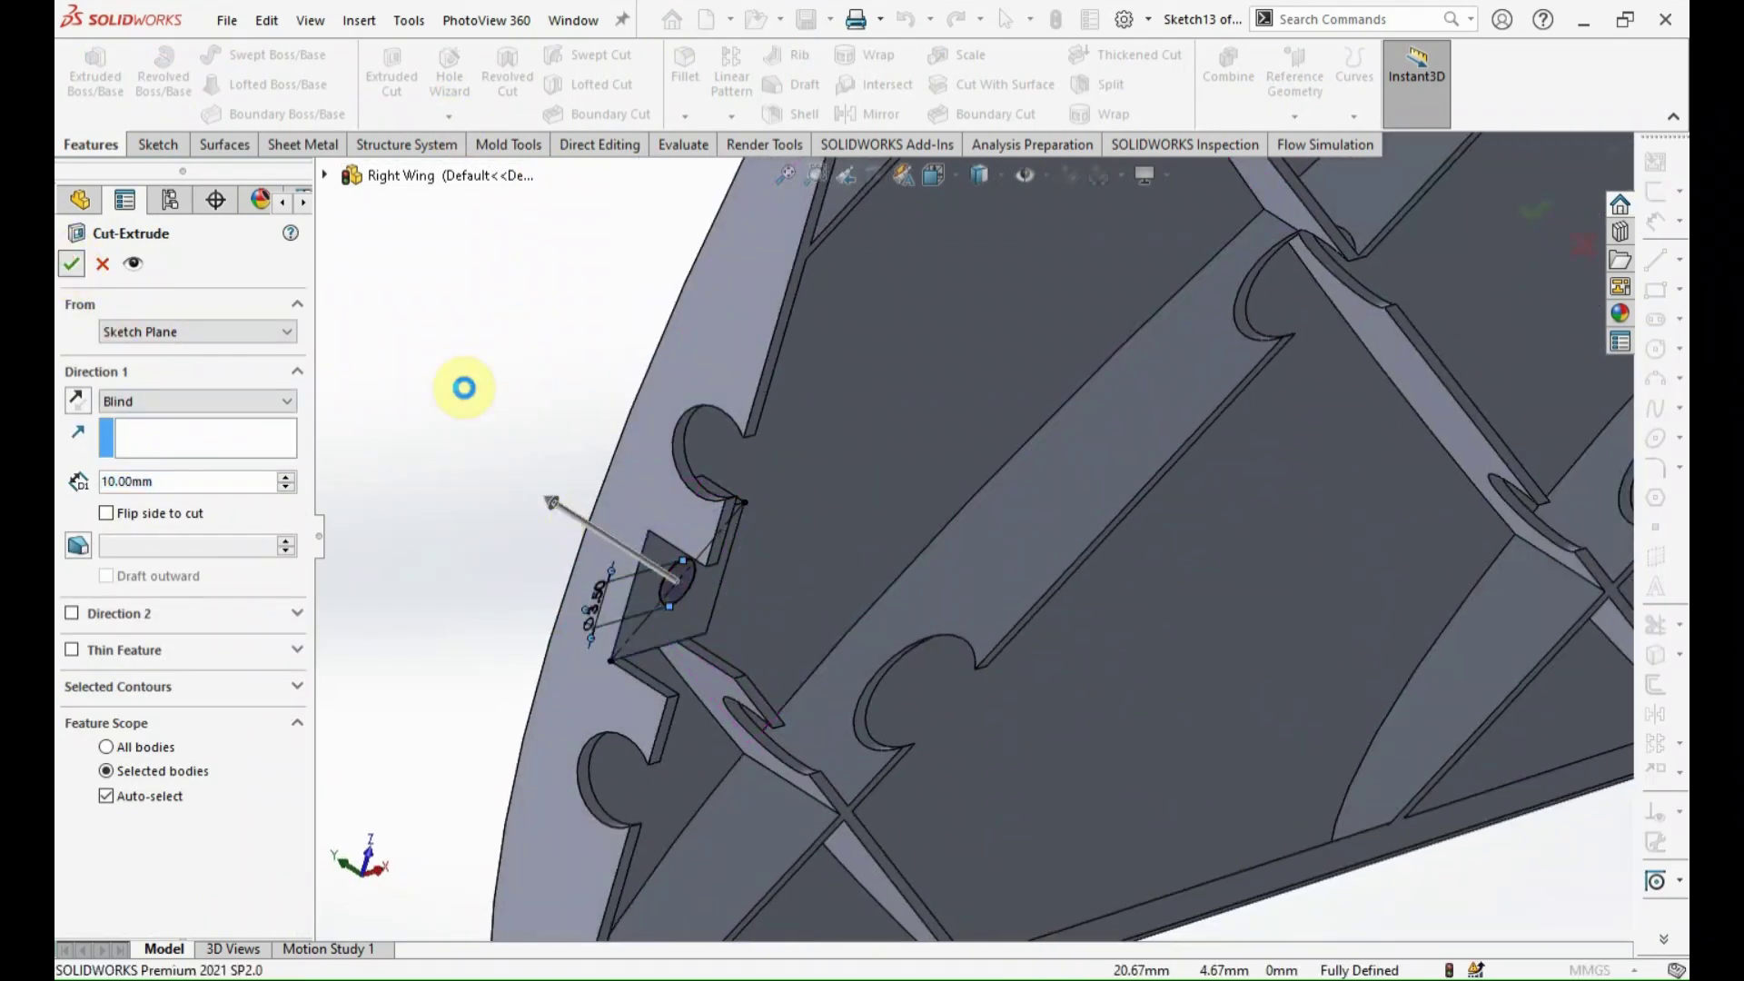
left_click(701, 614)
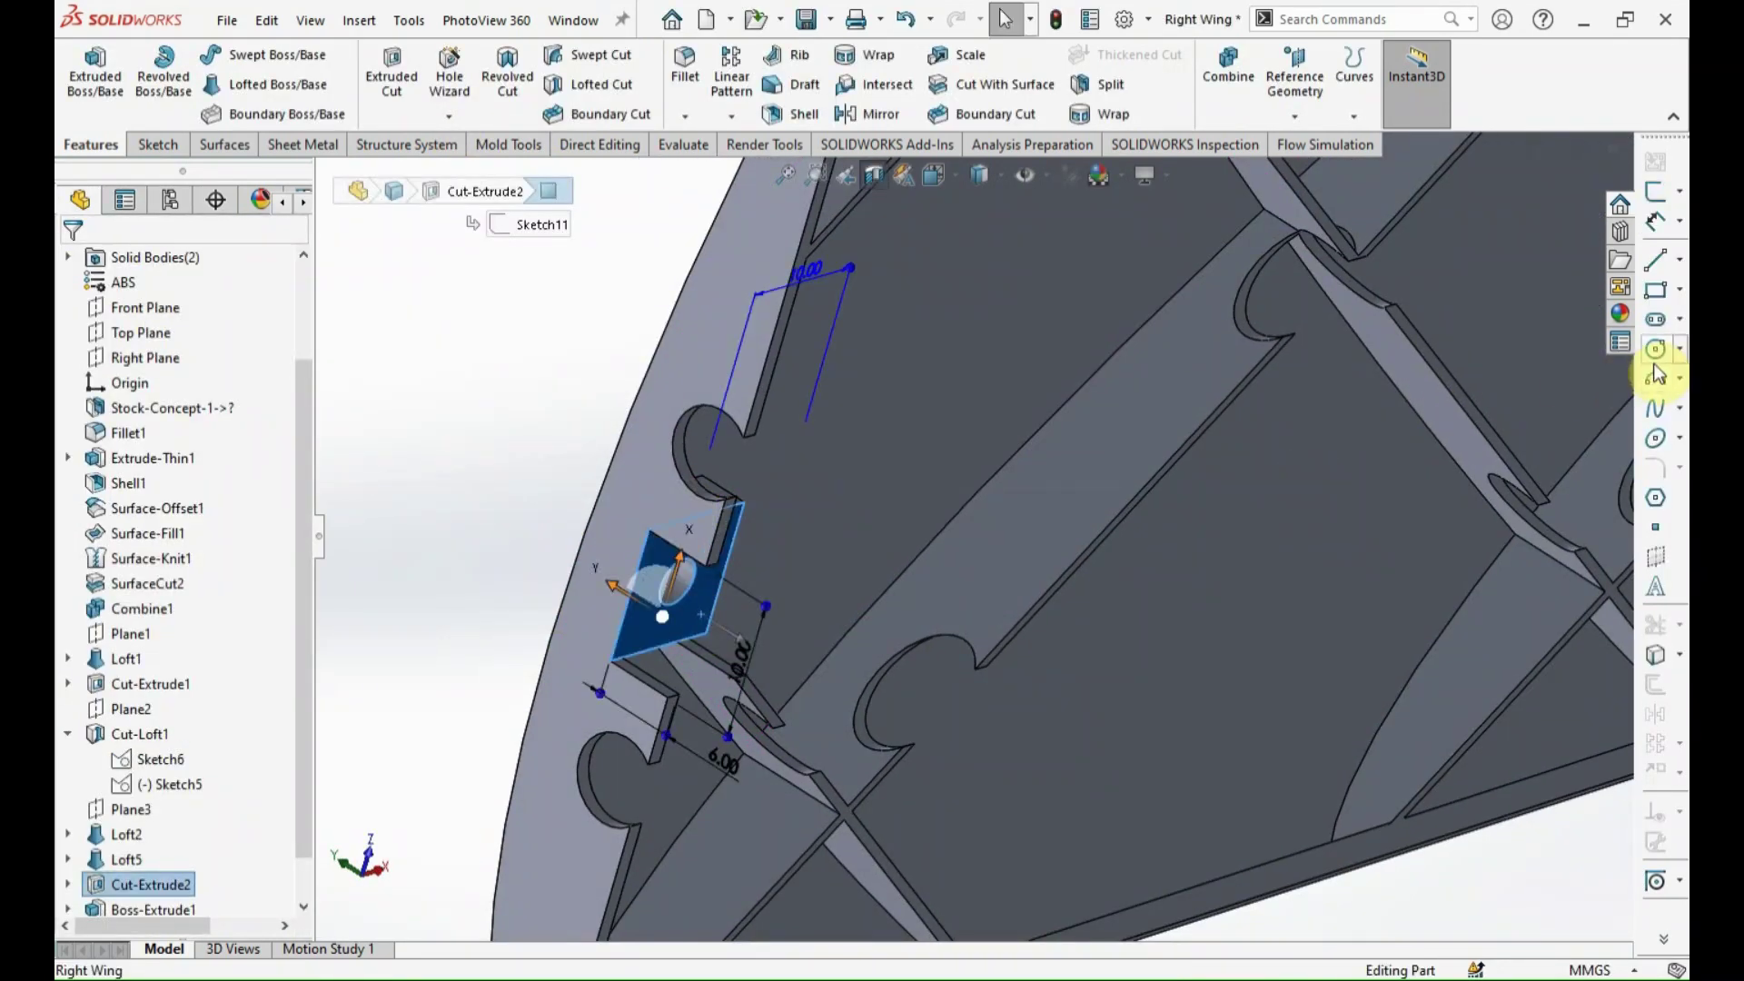
Sketch a 6 mm diameter circle centred on the block's screw hole in Sketch14.
left_click(1655, 348)
left_click_drag(677, 581, 674, 636)
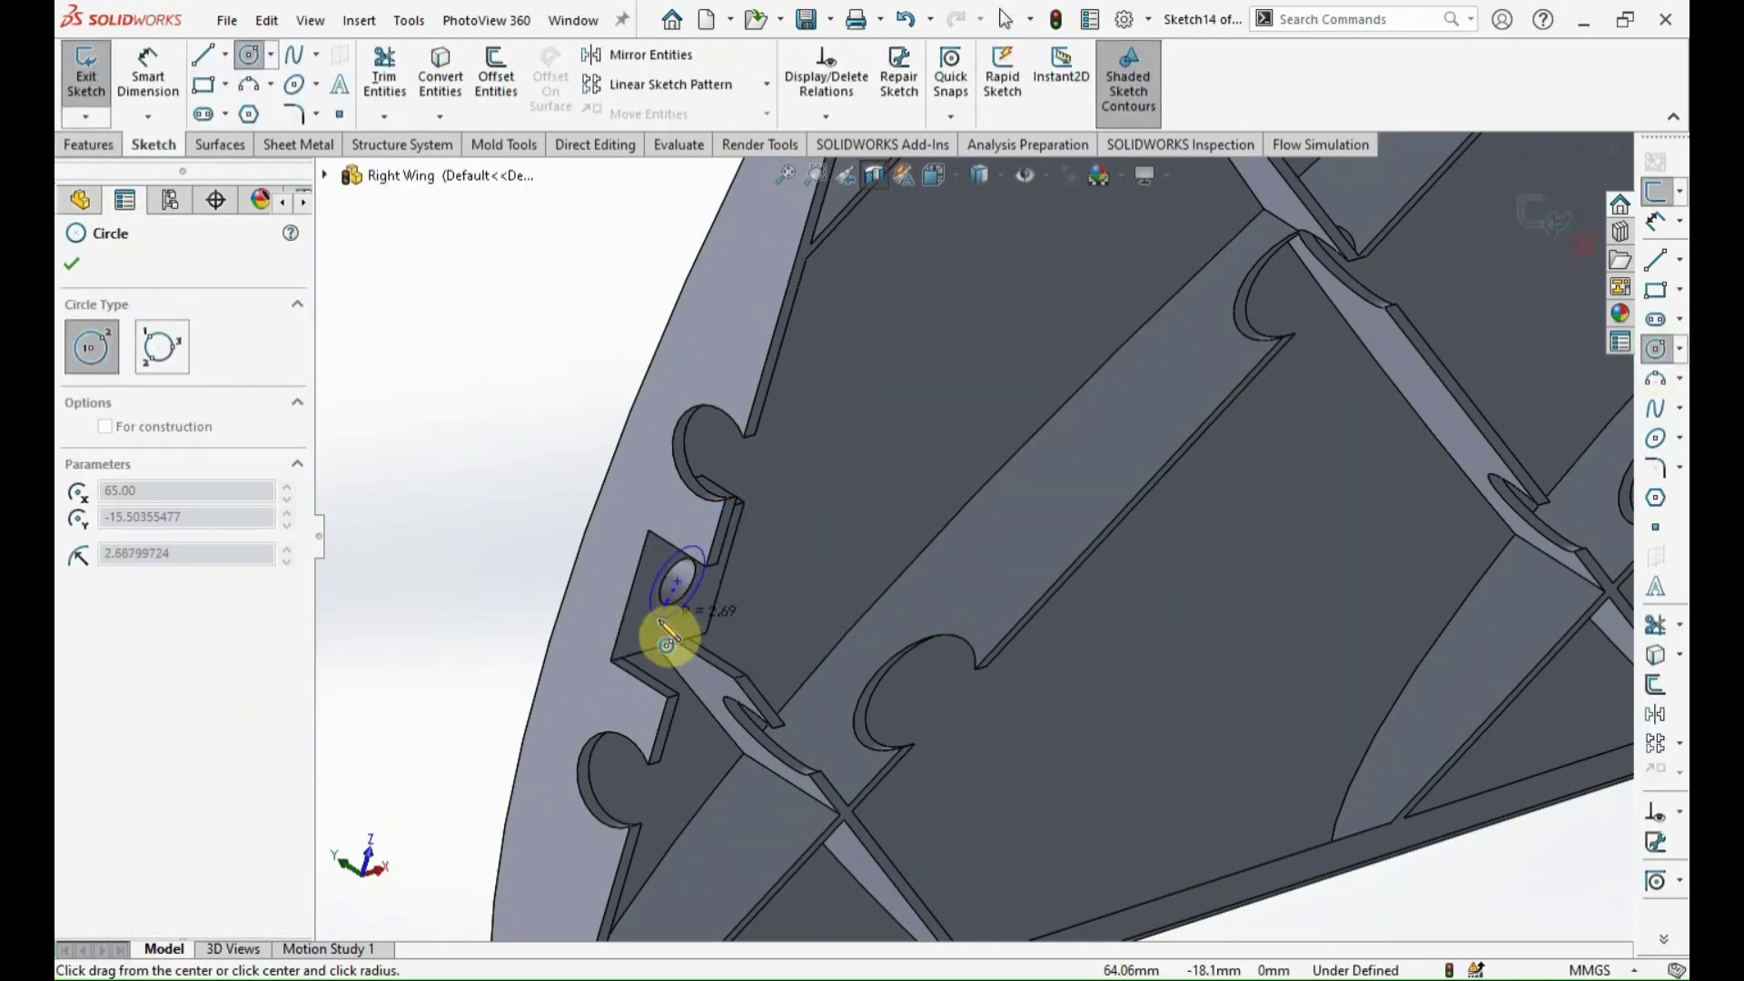
key("d")
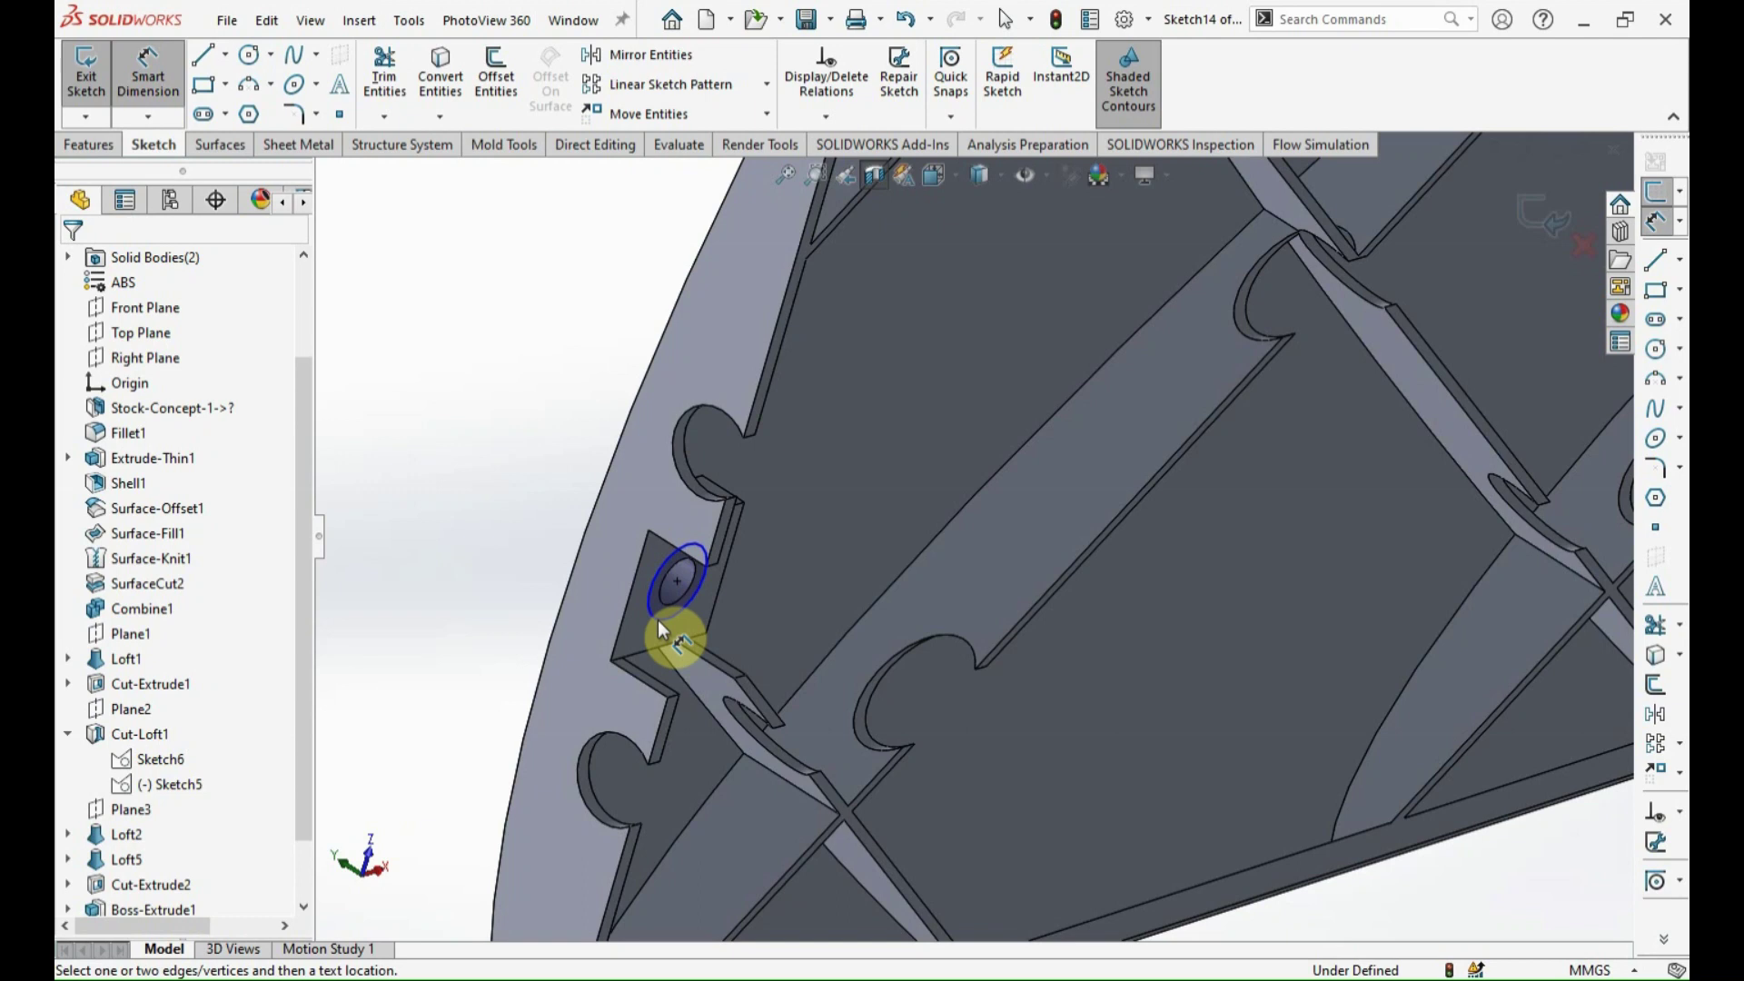
left_click(657, 620)
left_click(617, 602)
type("6")
key("Return")
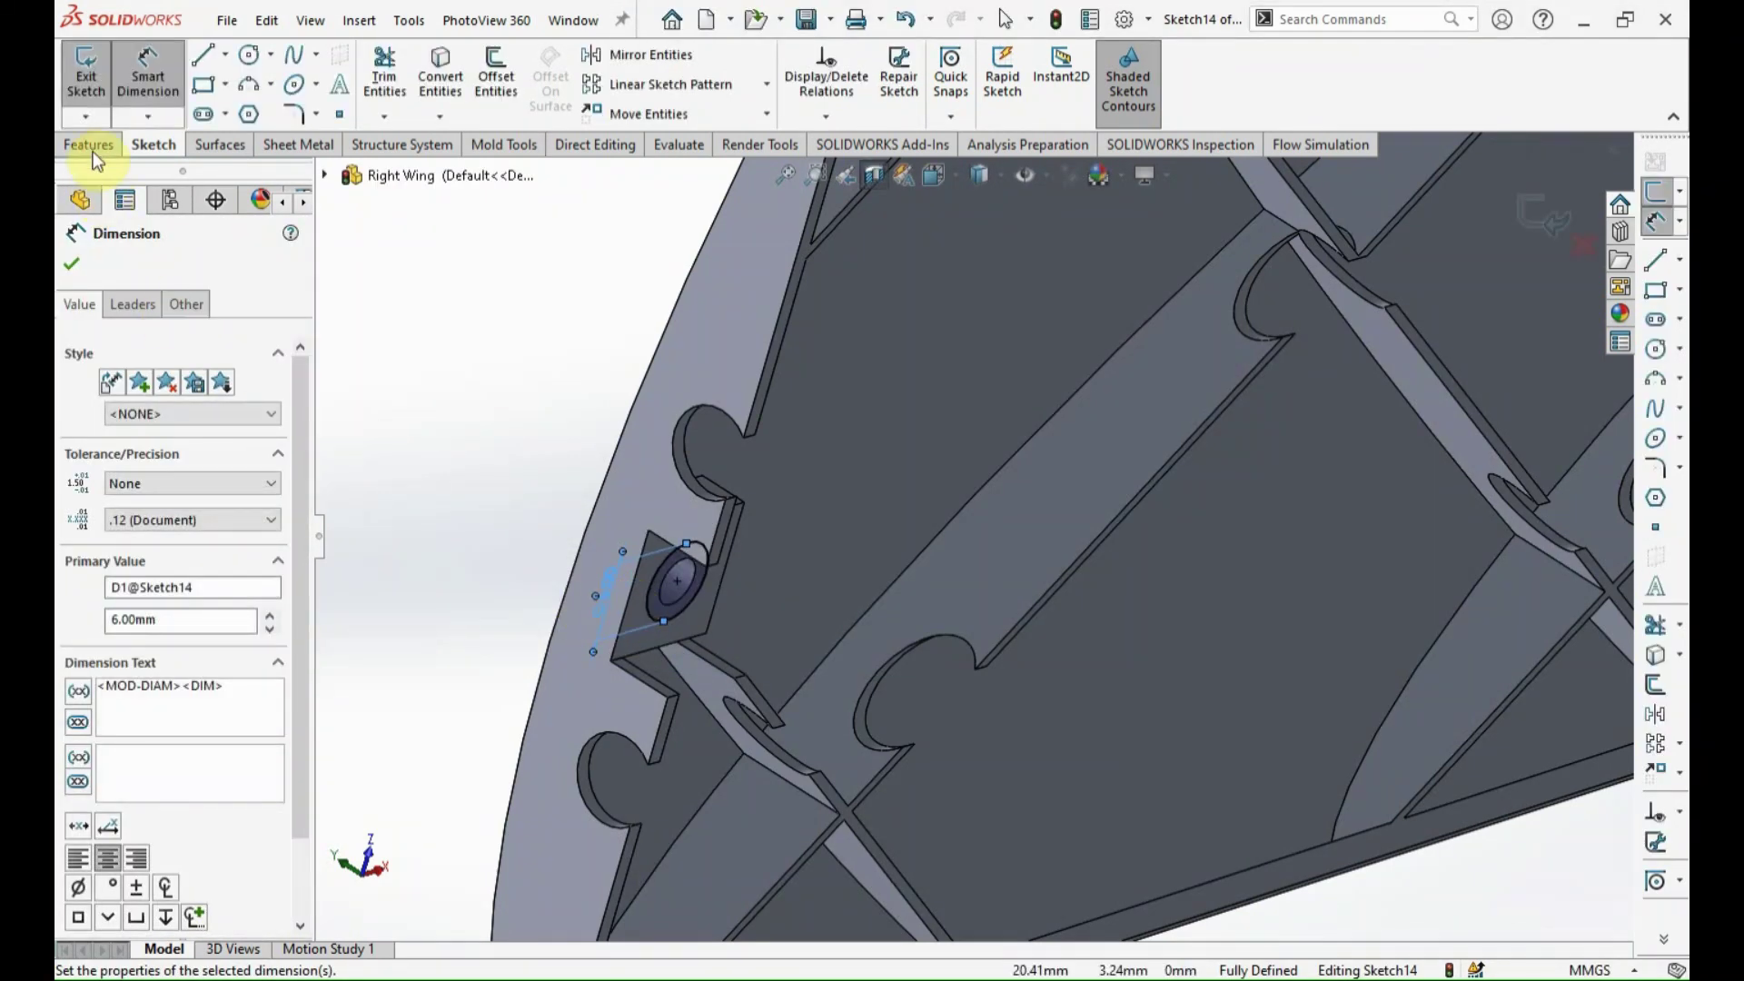
left_click(89, 145)
left_click(392, 74)
Cut the 6 mm circle Blind 10 mm from a reversed 2 mm offset start, forming the counterbore.
left_click(136, 331)
left_click(149, 389)
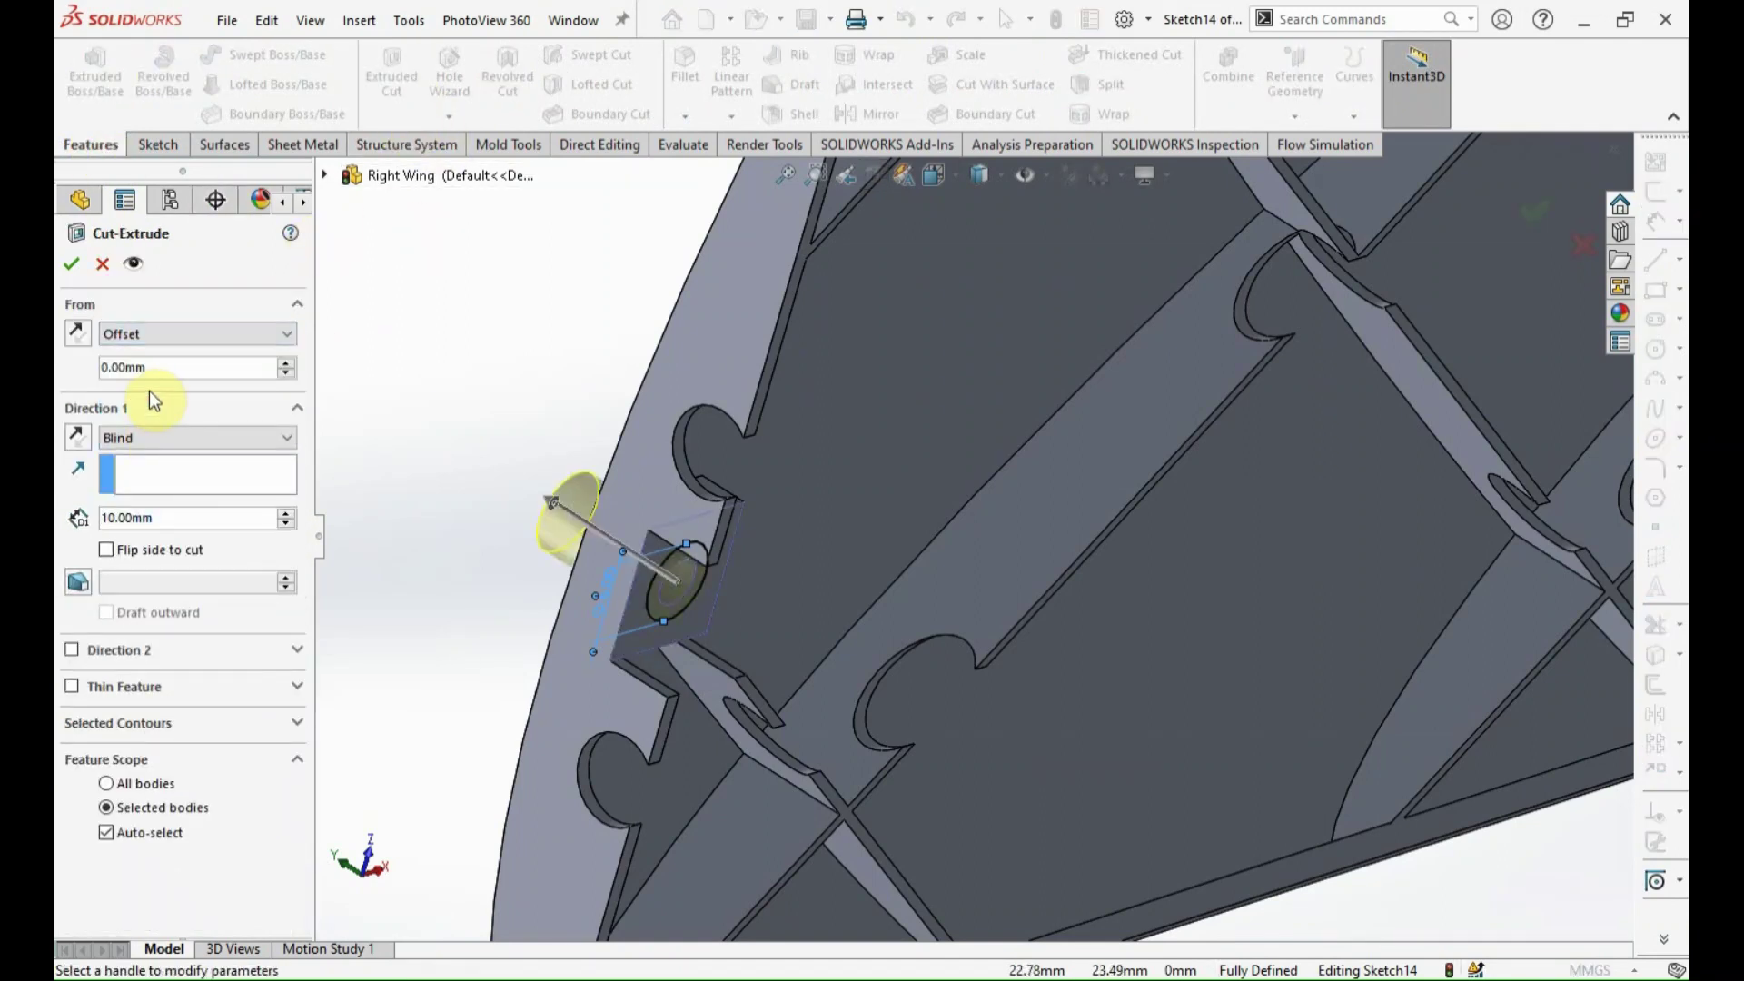
double_click(146, 368)
type("2")
key("Return")
left_click(78, 333)
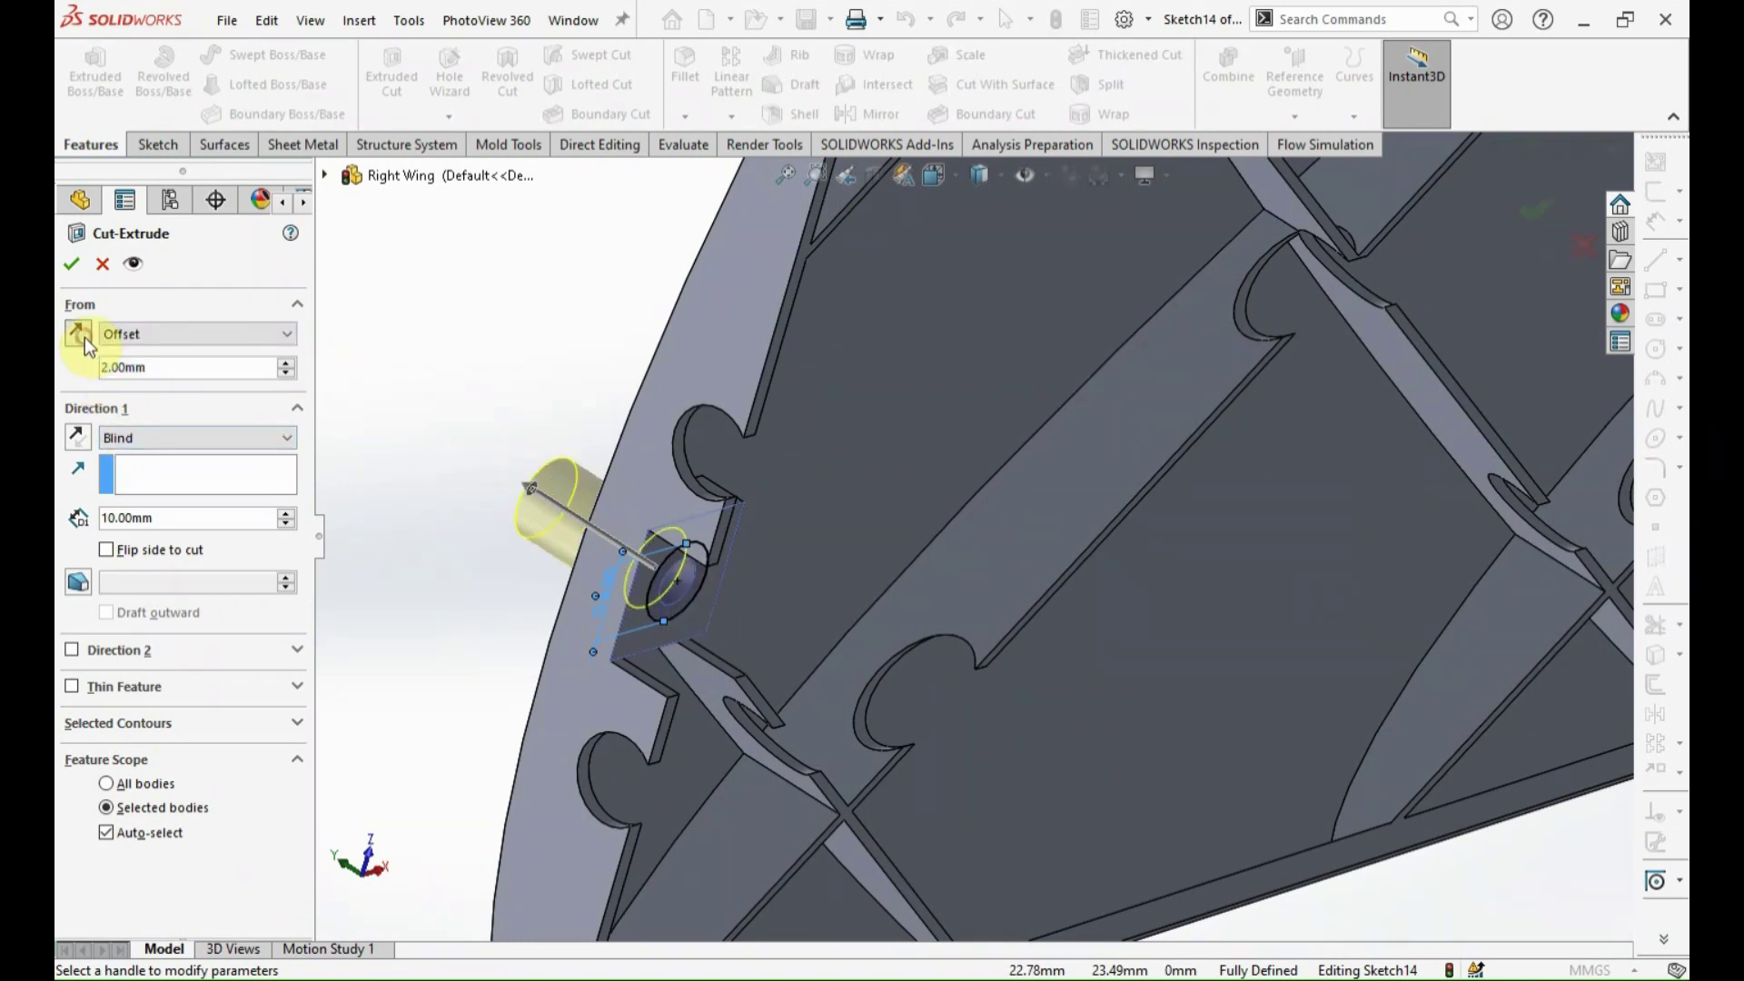
key("Return")
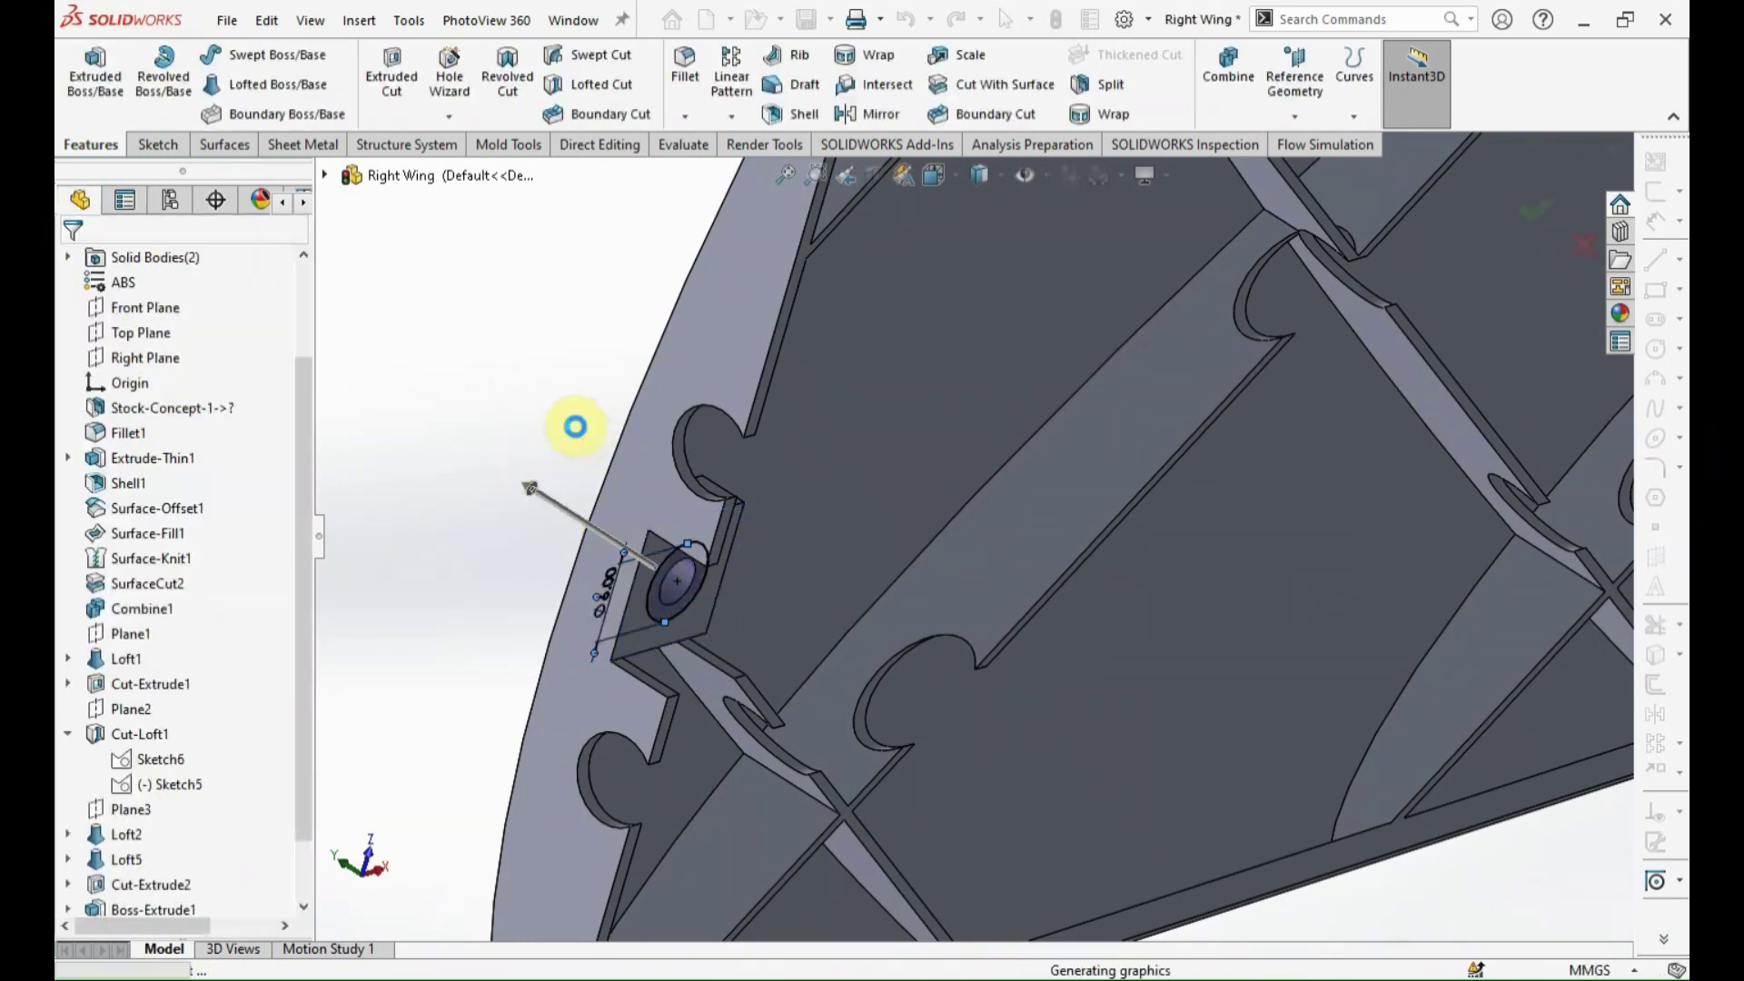
mouse_move(981, 581)
middle_mouse_down()
mouse_move(1168, 712)
mouse_move(903, 475)
middle_mouse_up()
left_click(526, 445)
Sketch a line along the lock block's top edge.
left_click(1655, 193)
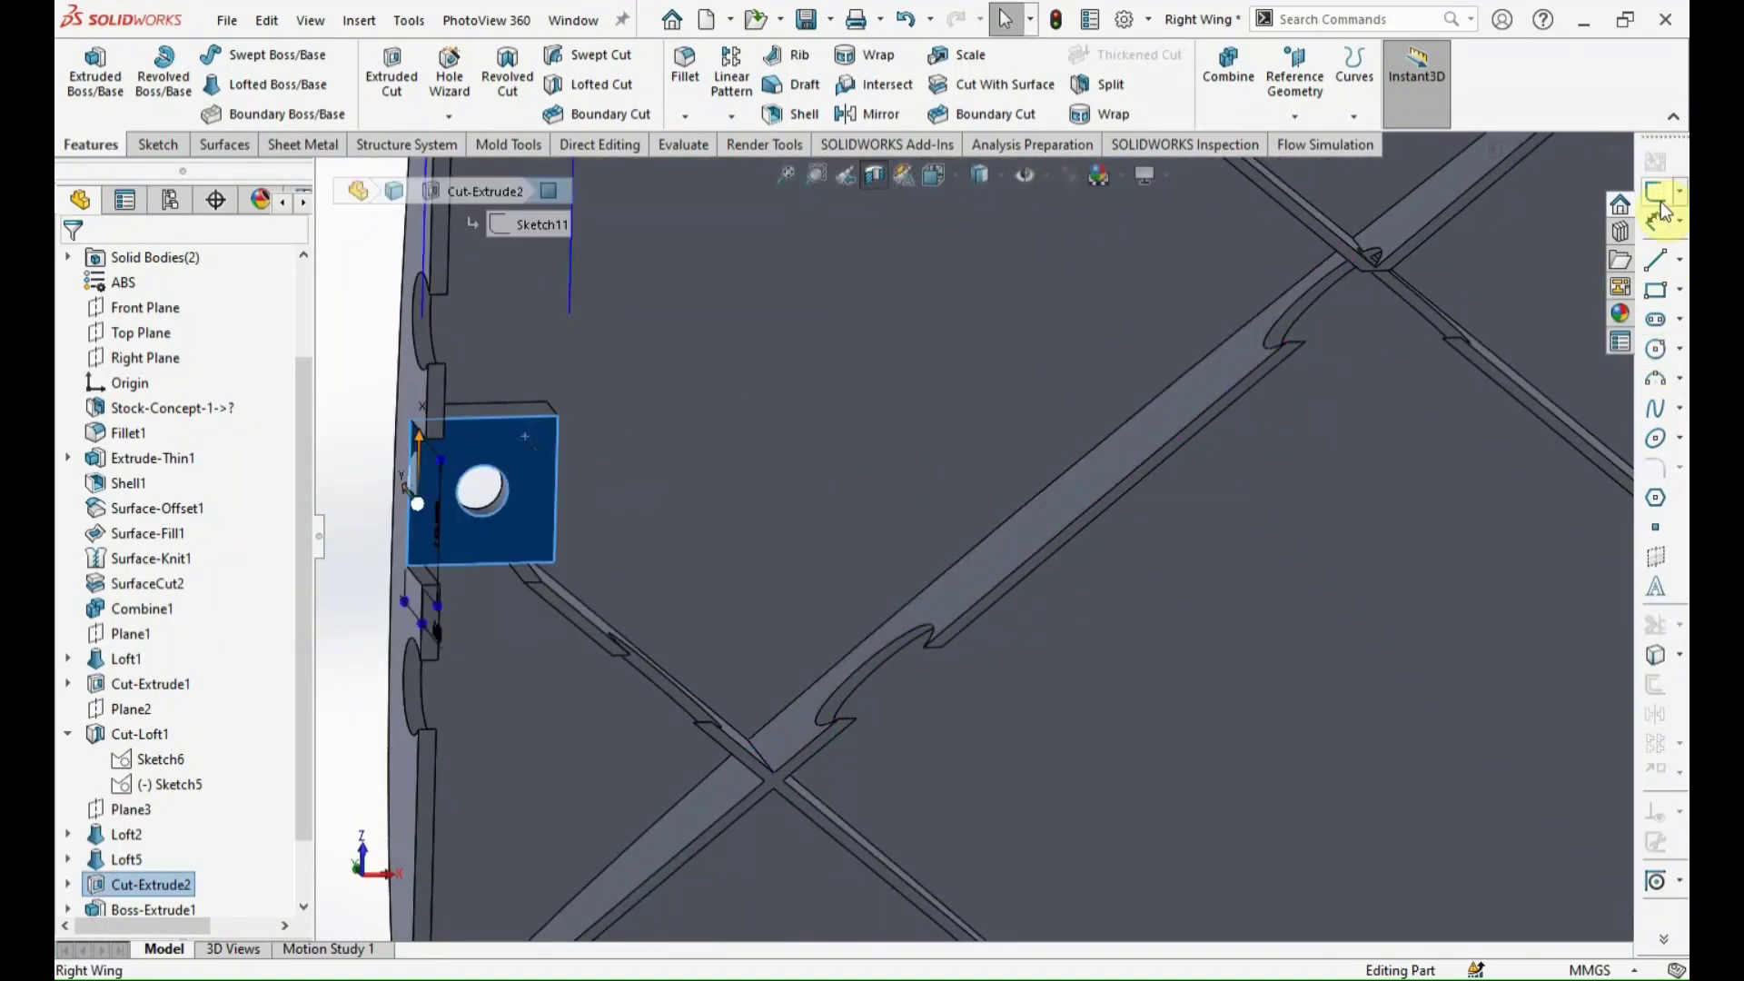
scroll(482, 607, "down", 5)
scroll(745, 561, "down", 3)
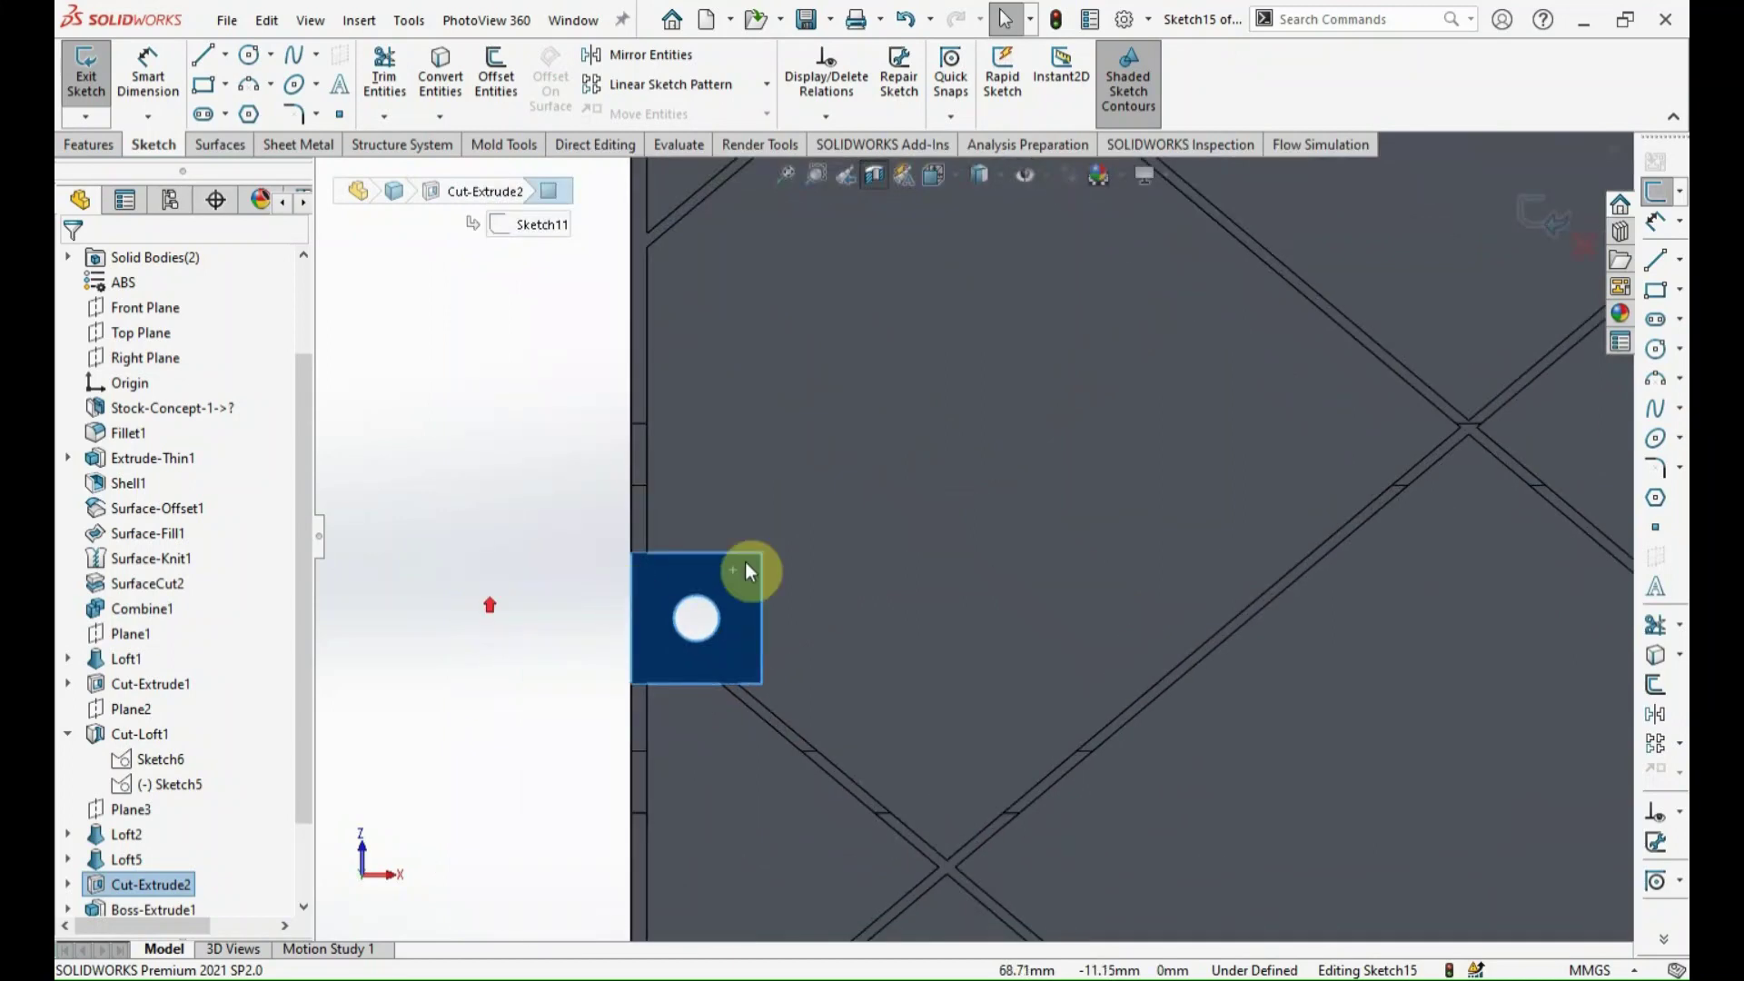
scroll(745, 562, "down", 1)
key("l")
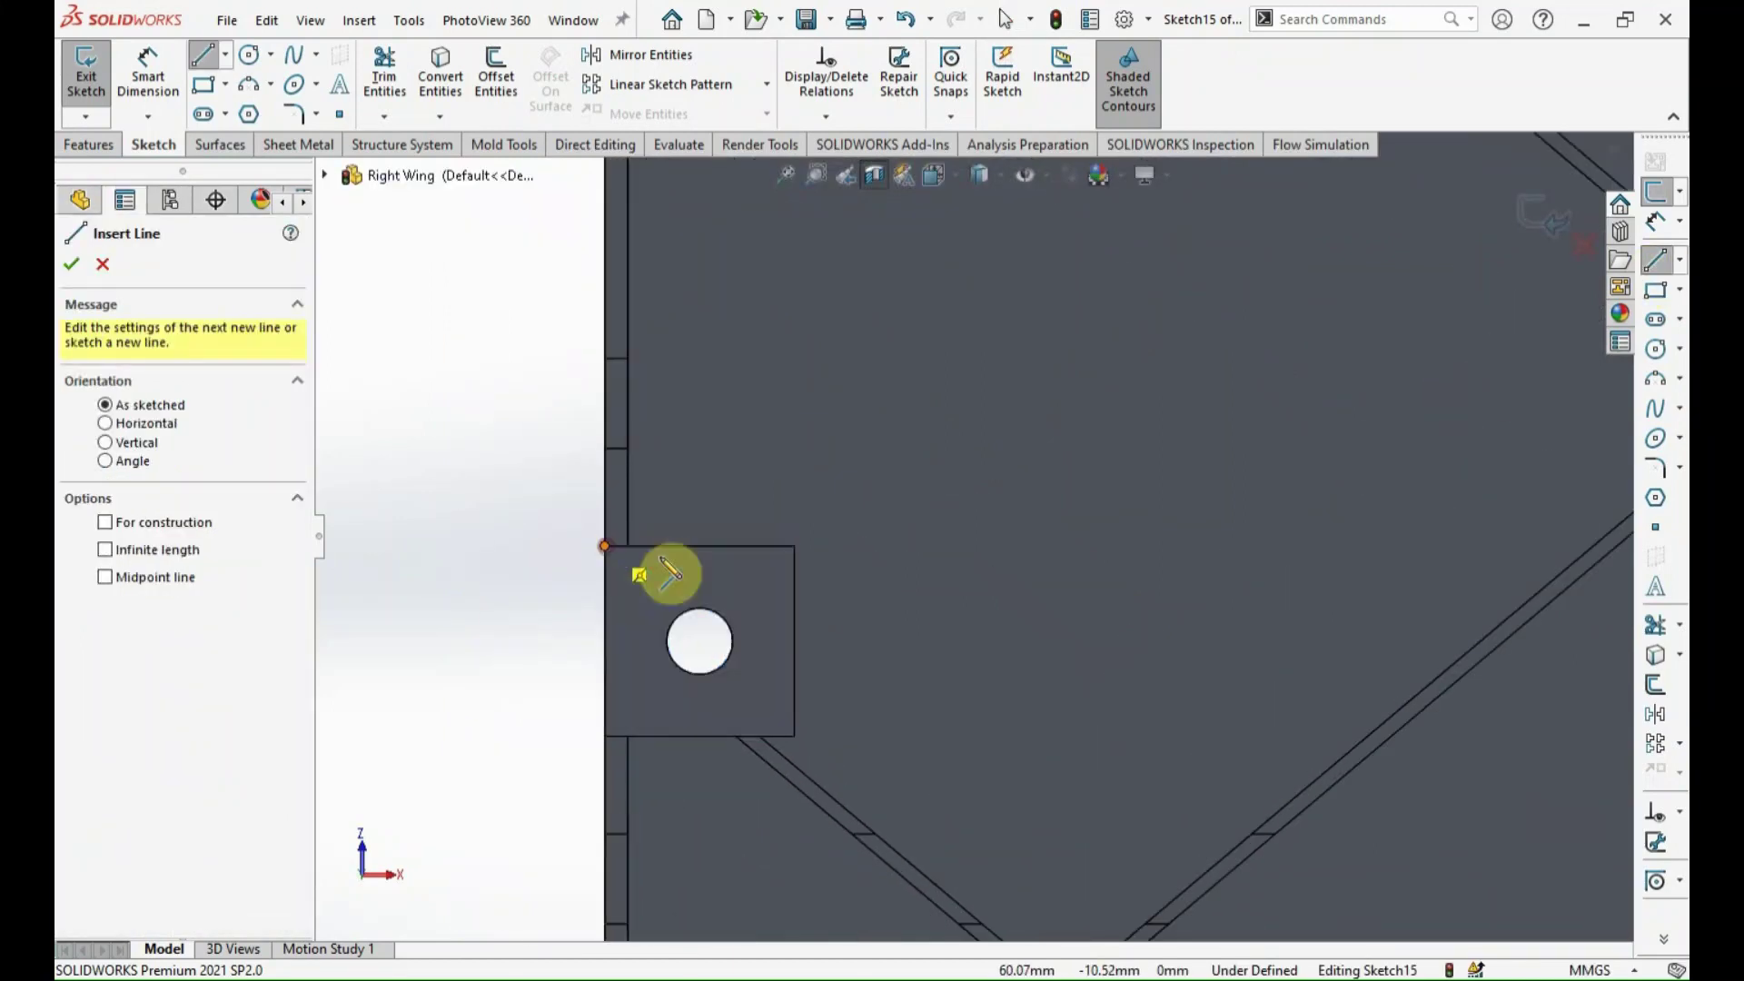
left_click(605, 546)
left_click(793, 546)
Extrude the line as a reversed 0.80 mm thin wall, Up To Next in both directions.
left_click(88, 145)
left_click(96, 73)
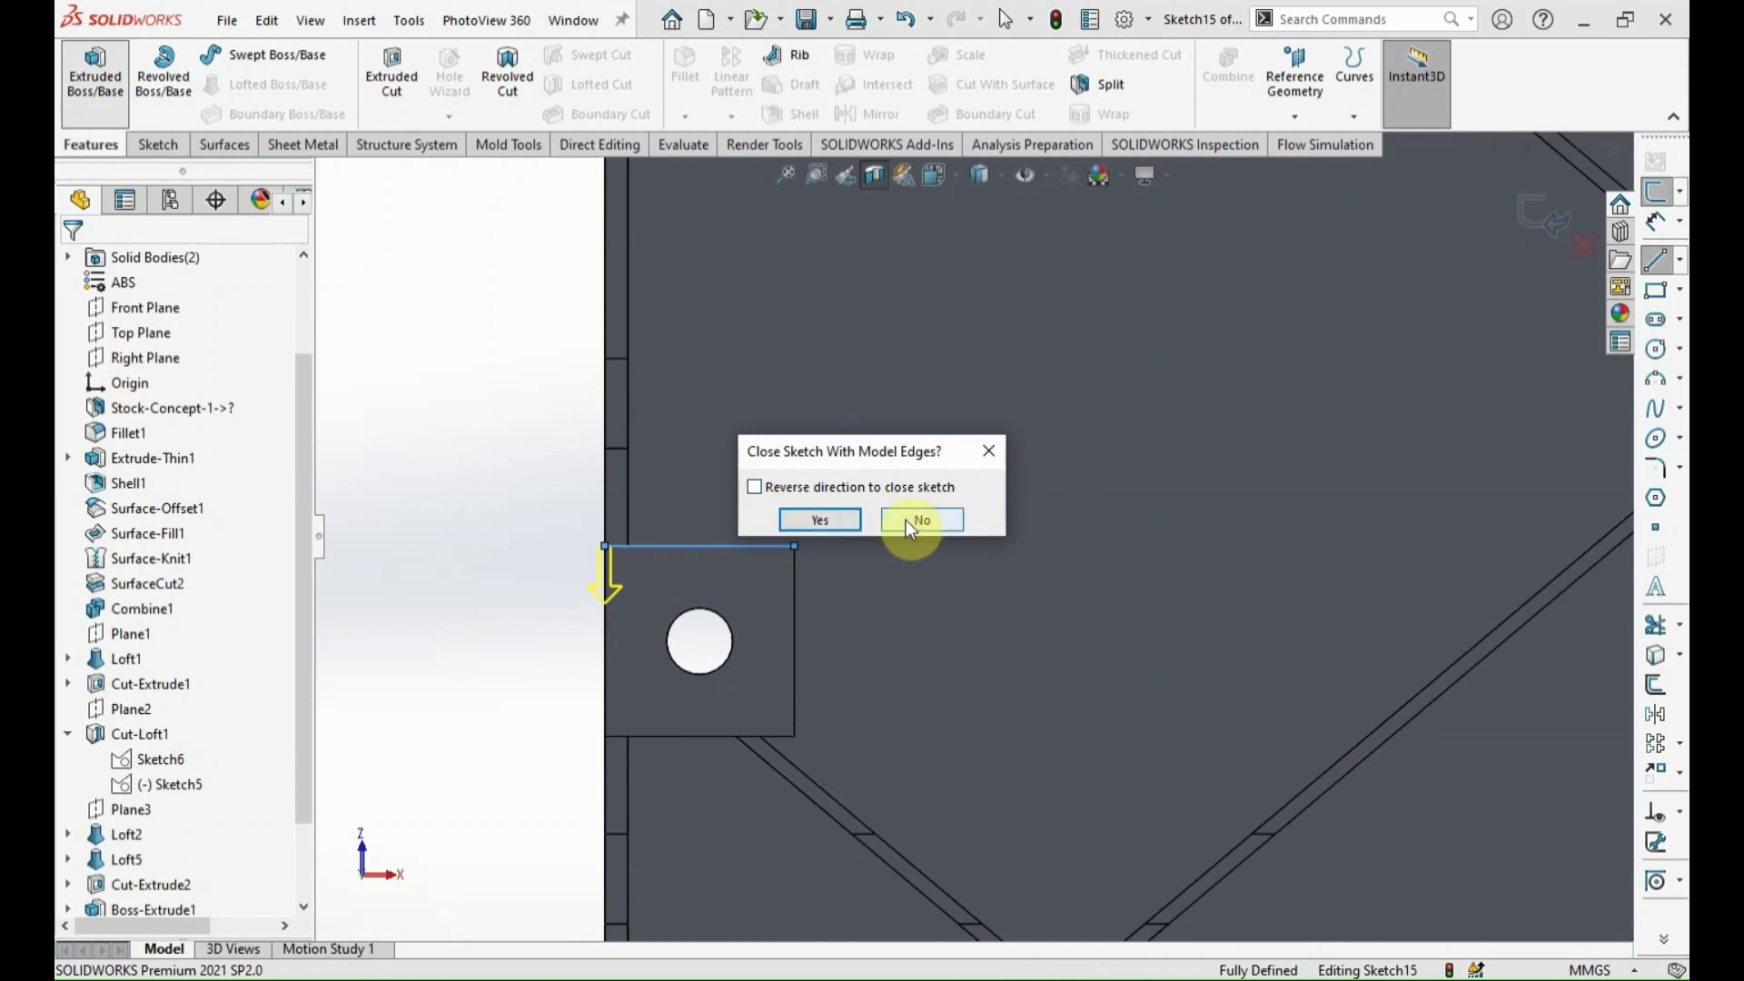
left_click(907, 520)
mouse_move(779, 436)
middle_mouse_down()
mouse_move(842, 441)
mouse_move(827, 517)
mouse_move(890, 492)
mouse_move(887, 470)
middle_mouse_up()
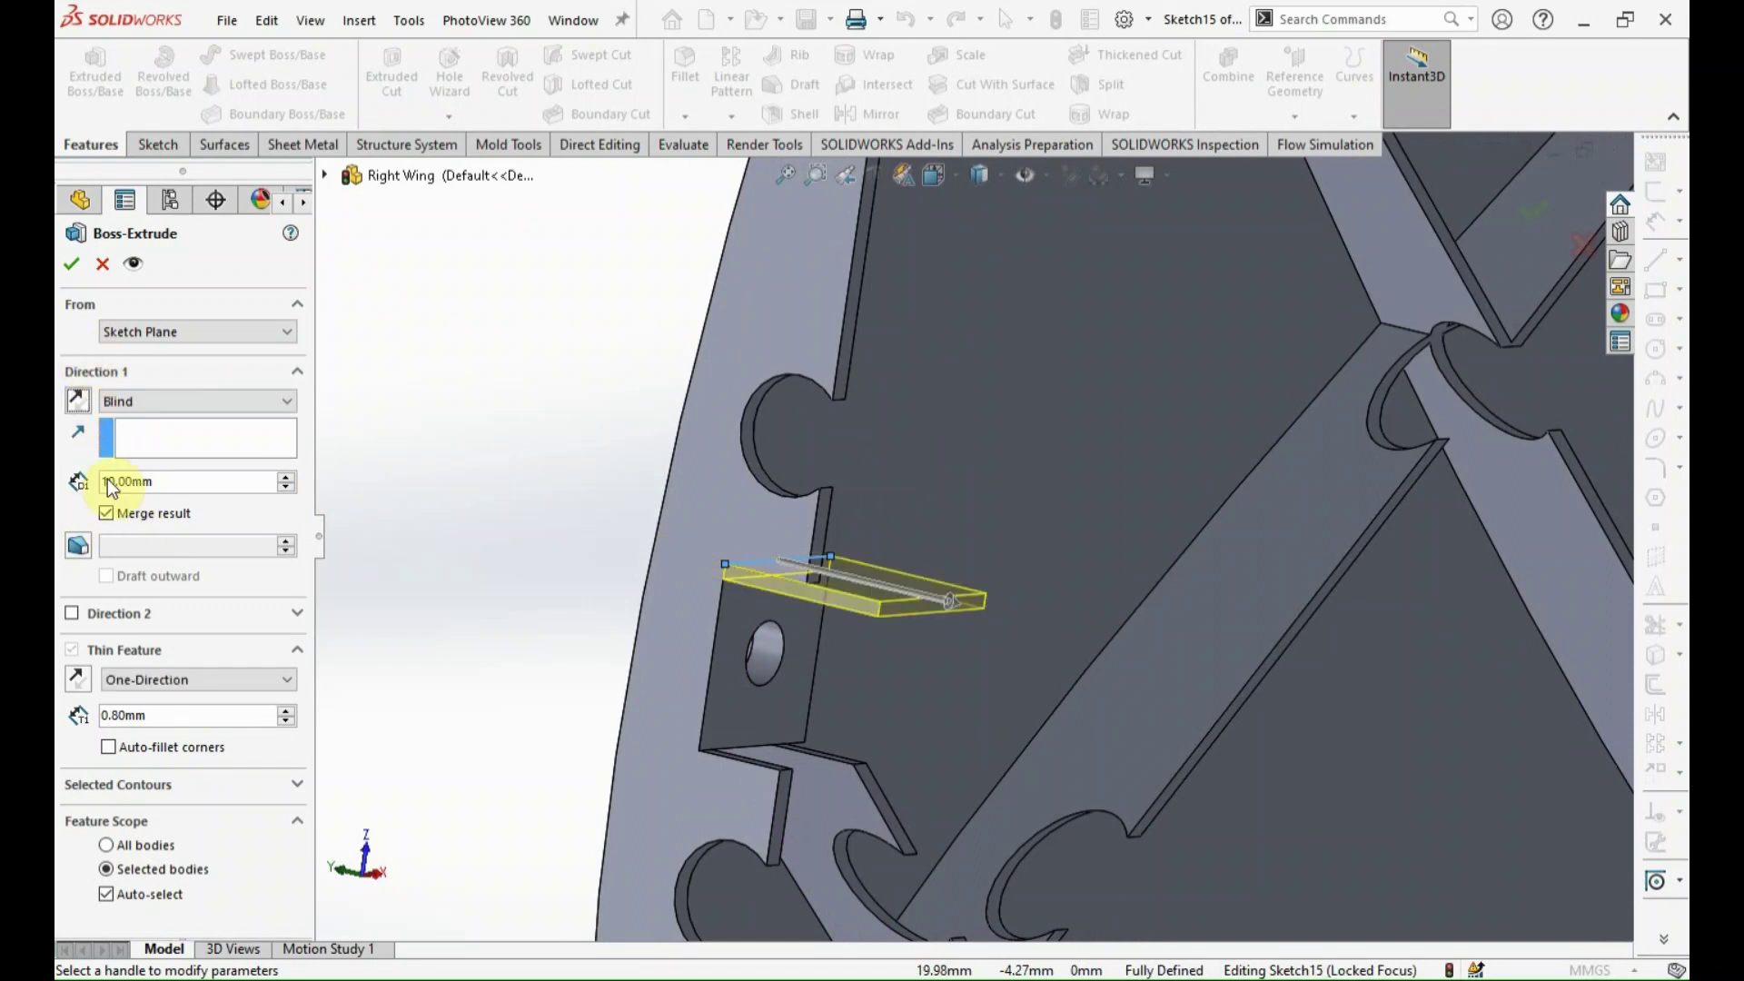
left_click(156, 683)
left_click(80, 682)
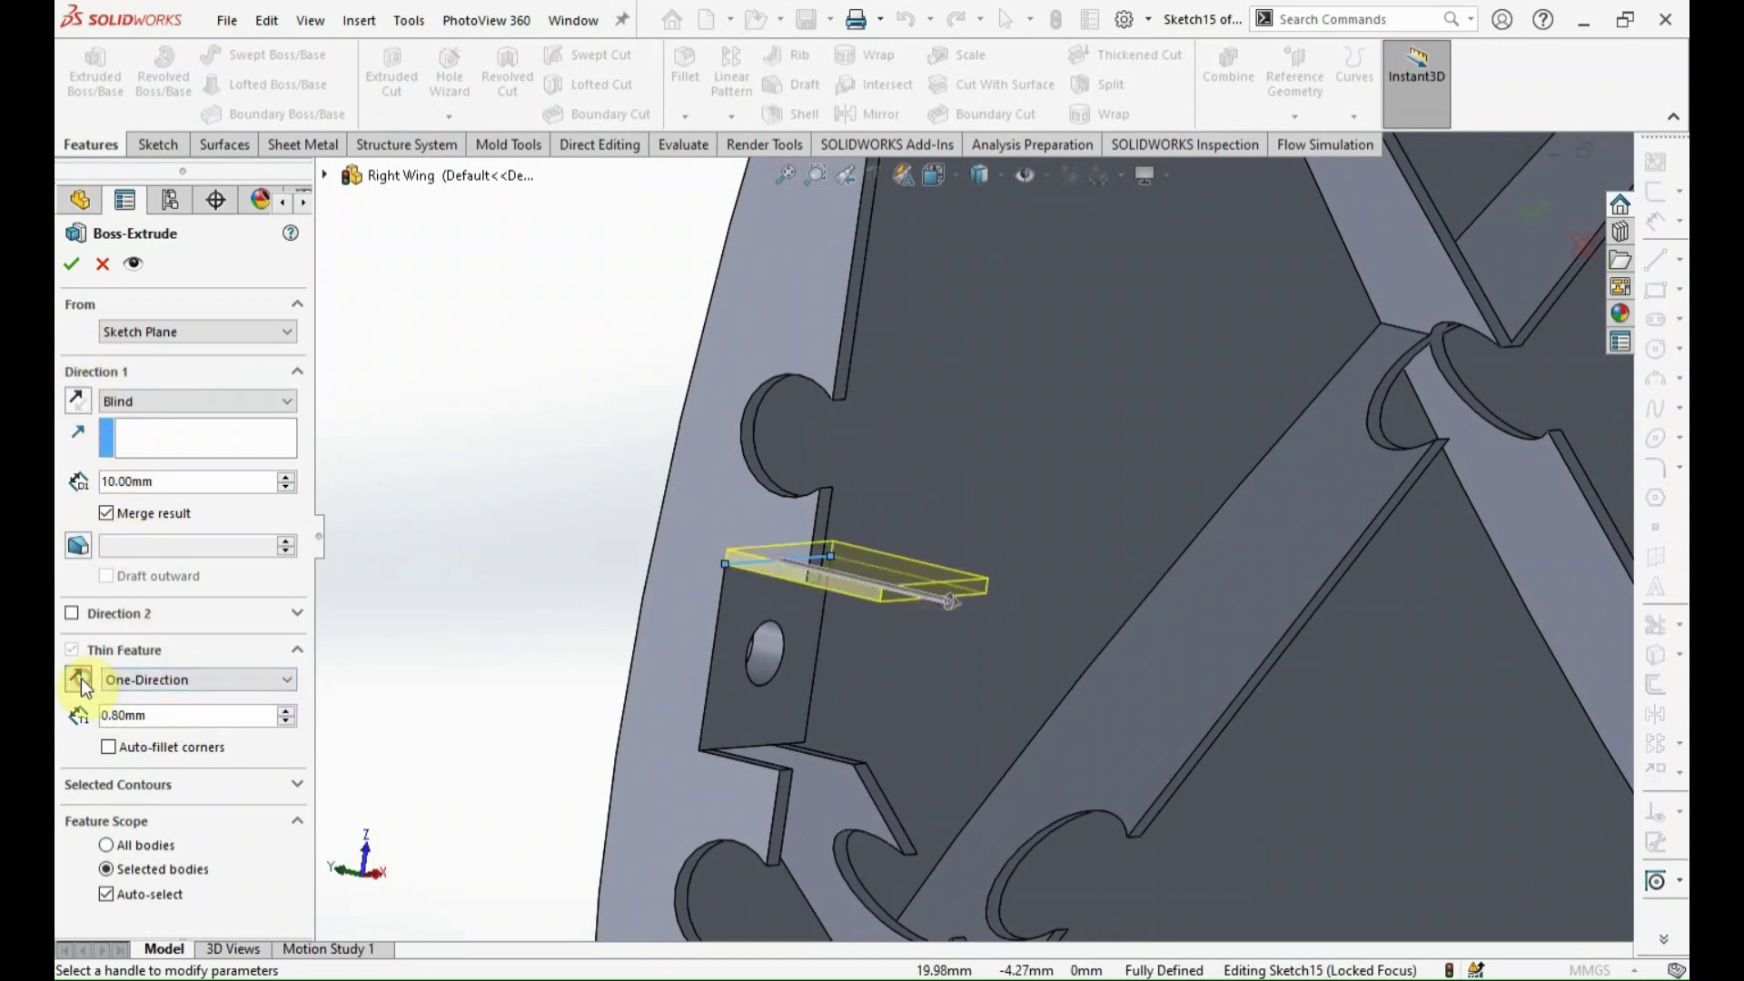
left_click(140, 400)
left_click(171, 447)
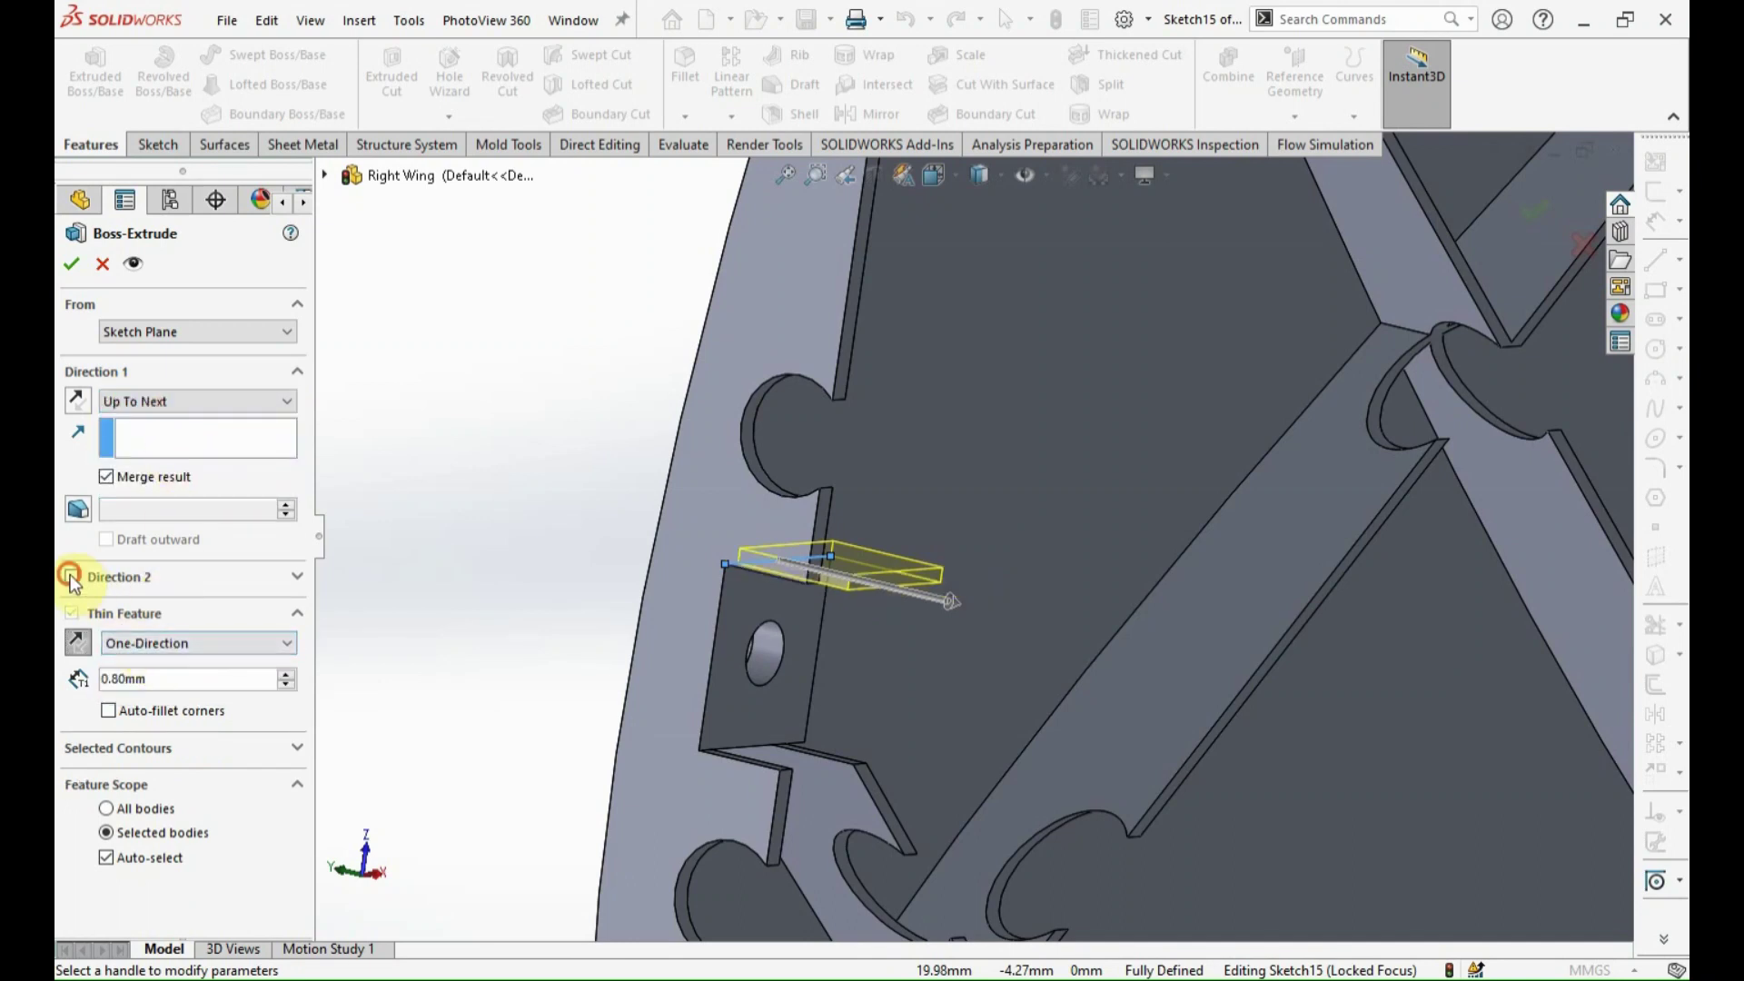
left_click(71, 576)
left_click(168, 597)
left_click(189, 652)
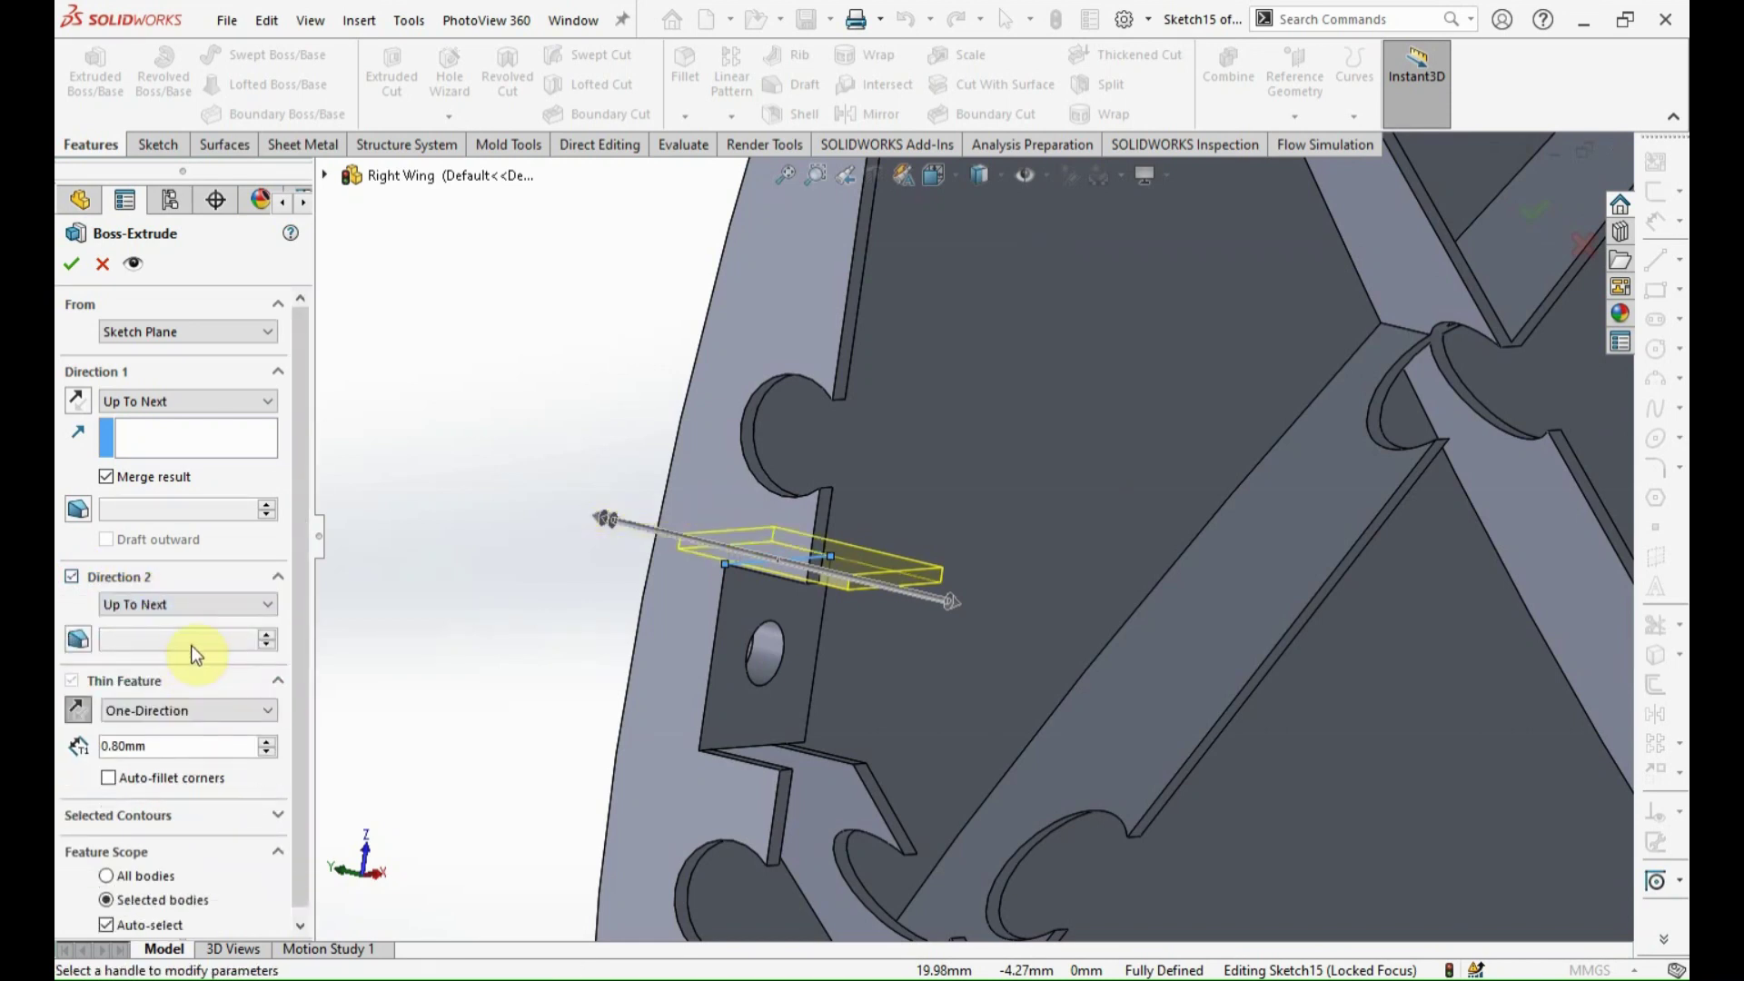
left_click(71, 266)
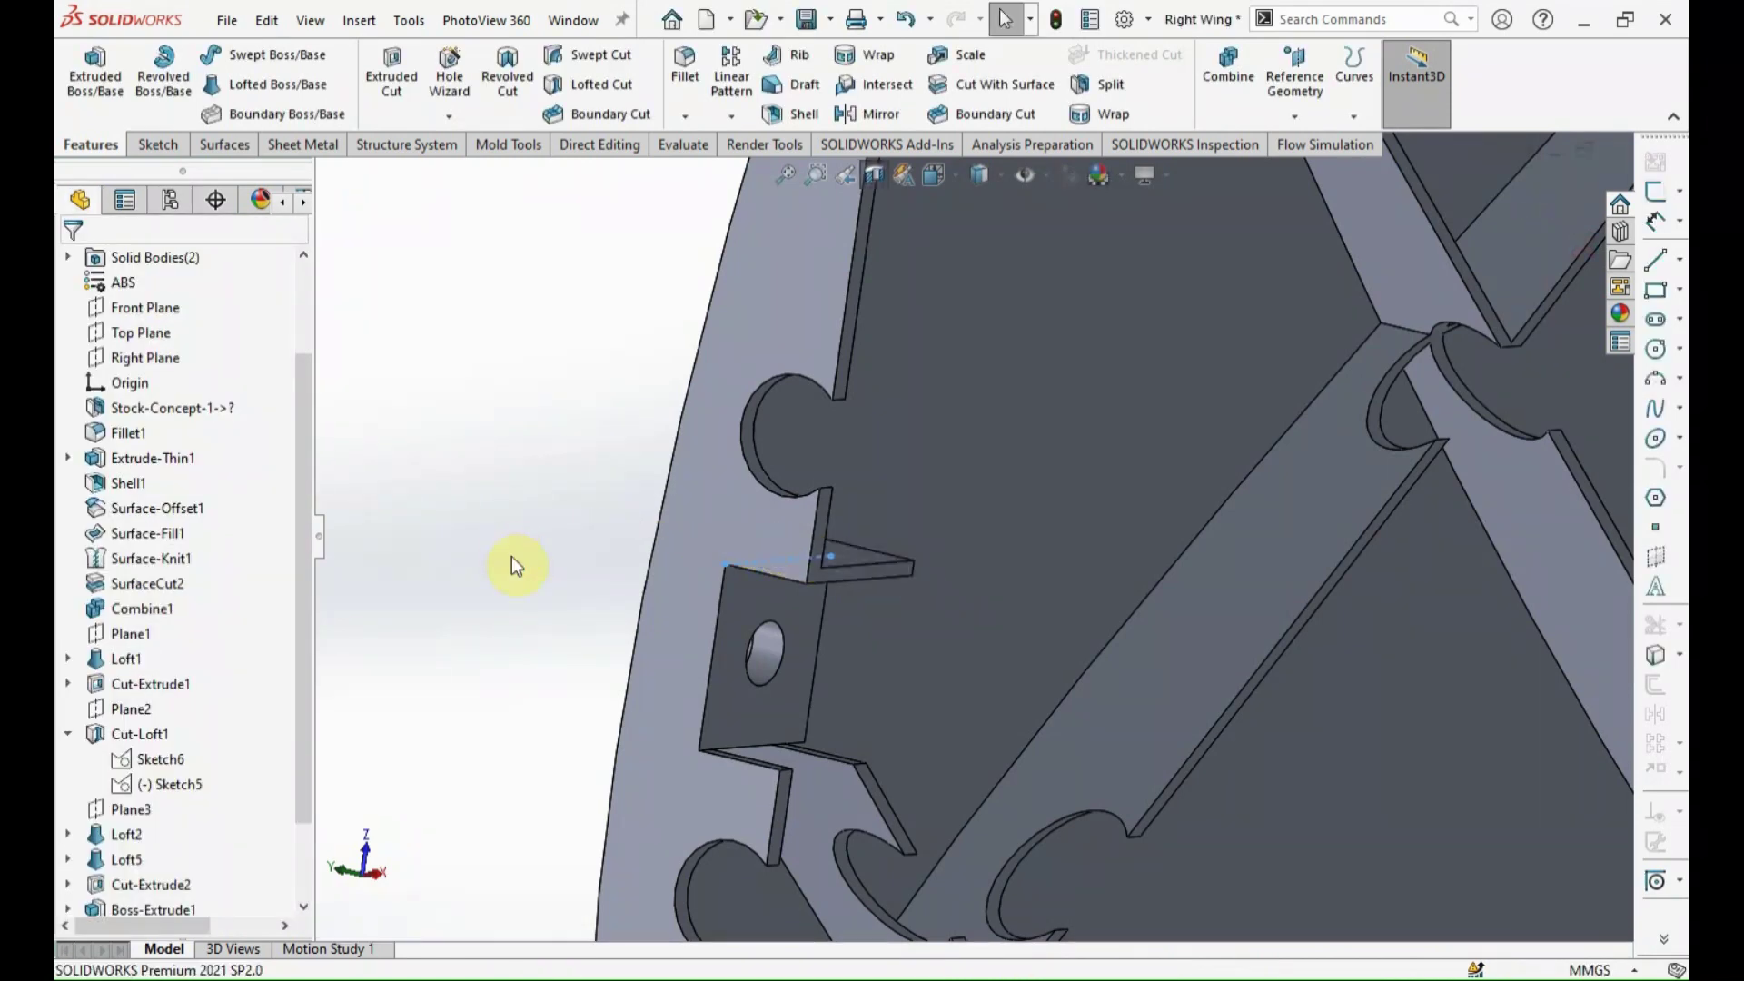
Sketch a line along the bottom edge of the mounting block's tab face.
left_click(768, 691)
left_click(1655, 192)
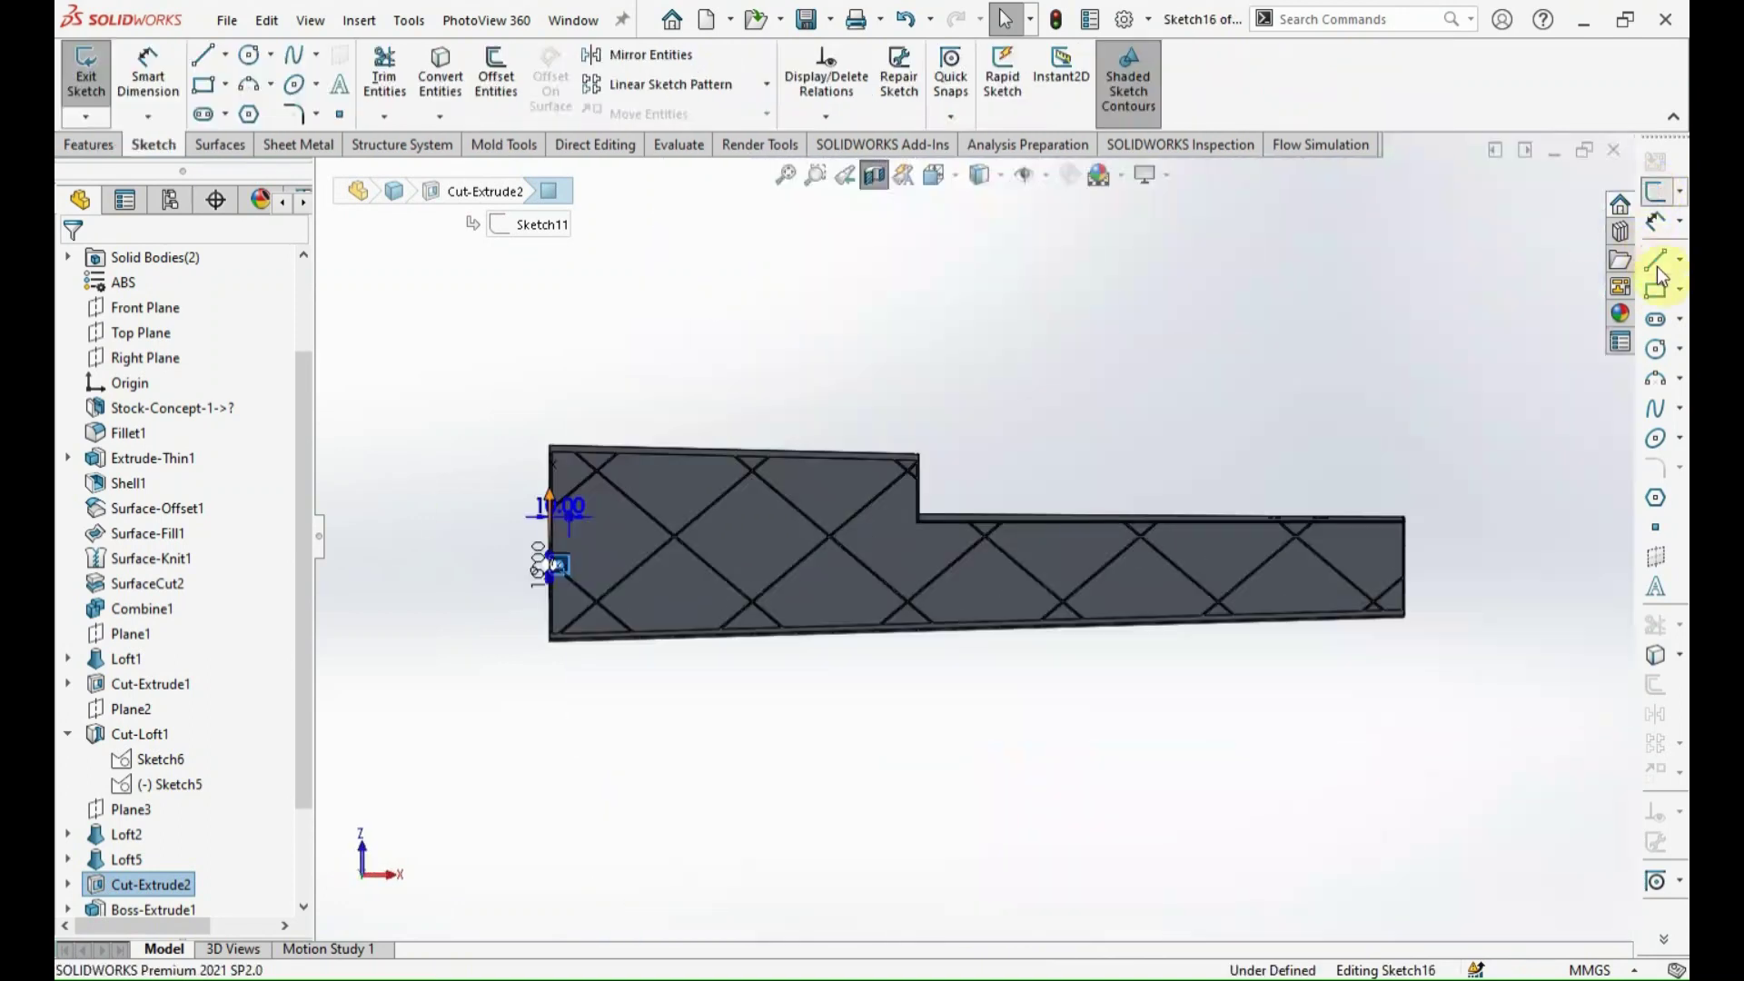
key("l")
scroll(618, 581, "down", 3)
scroll(740, 590, "down", 3)
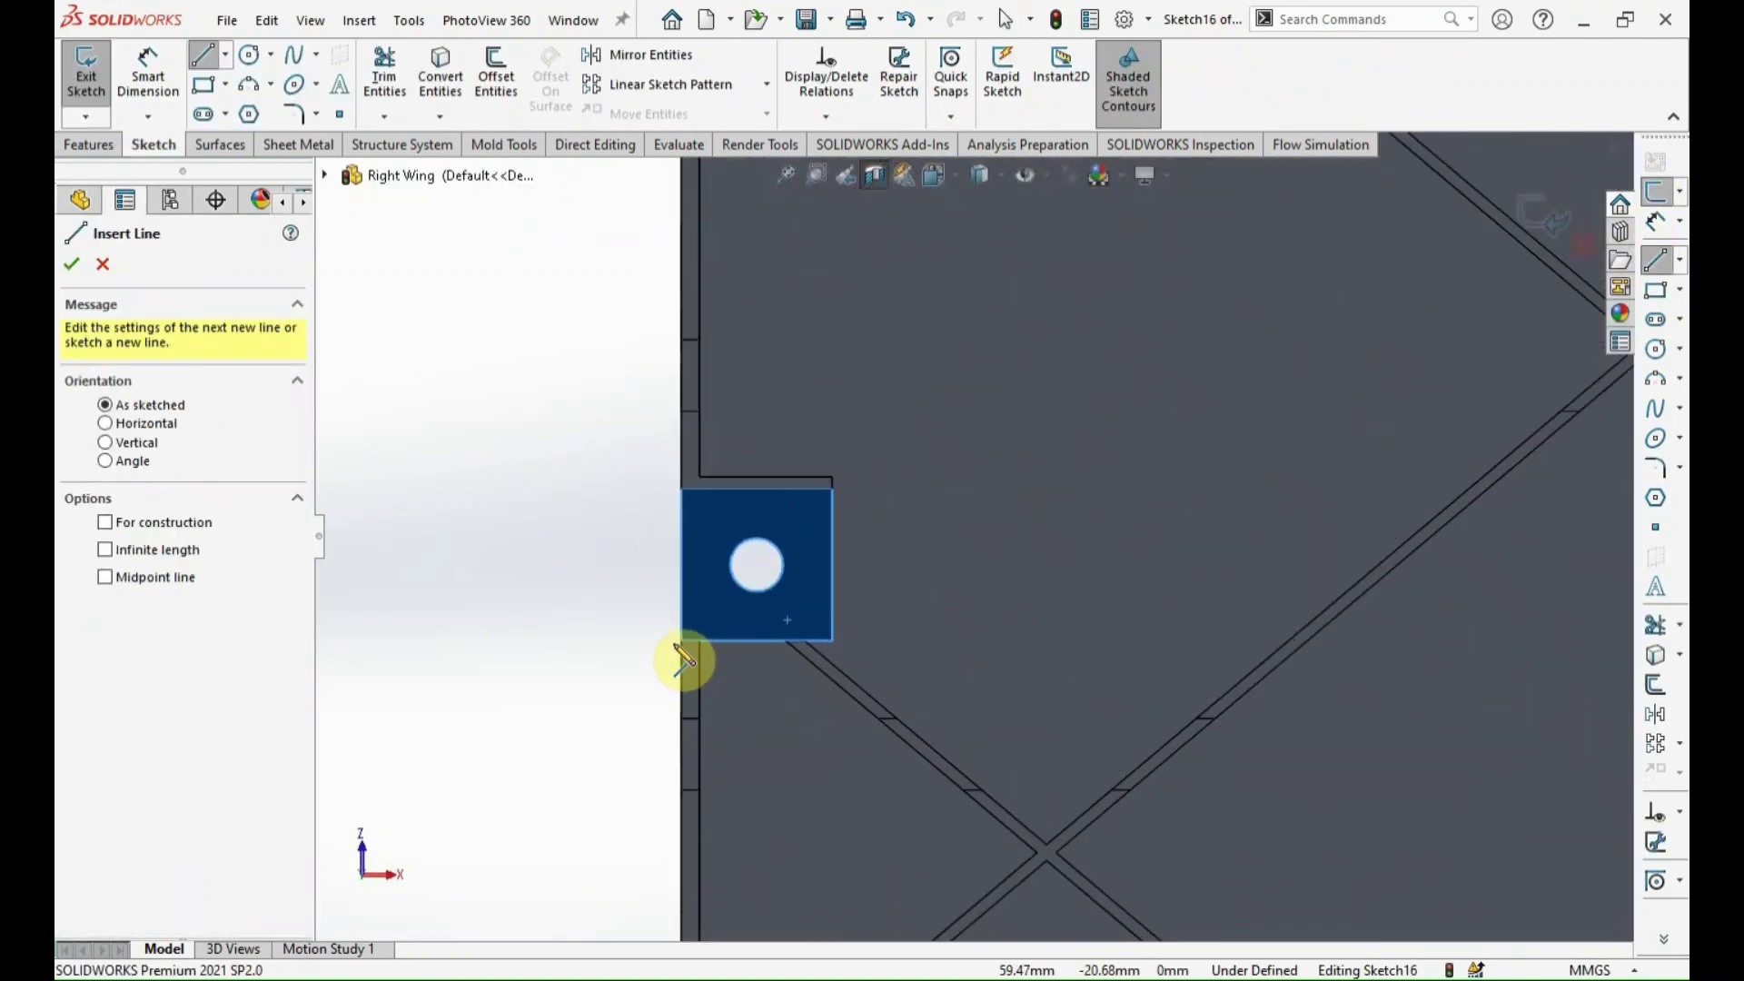
left_click(832, 640)
Extrude the line as a 0.80mm thin boss, Up To Next in both directions.
left_click(91, 145)
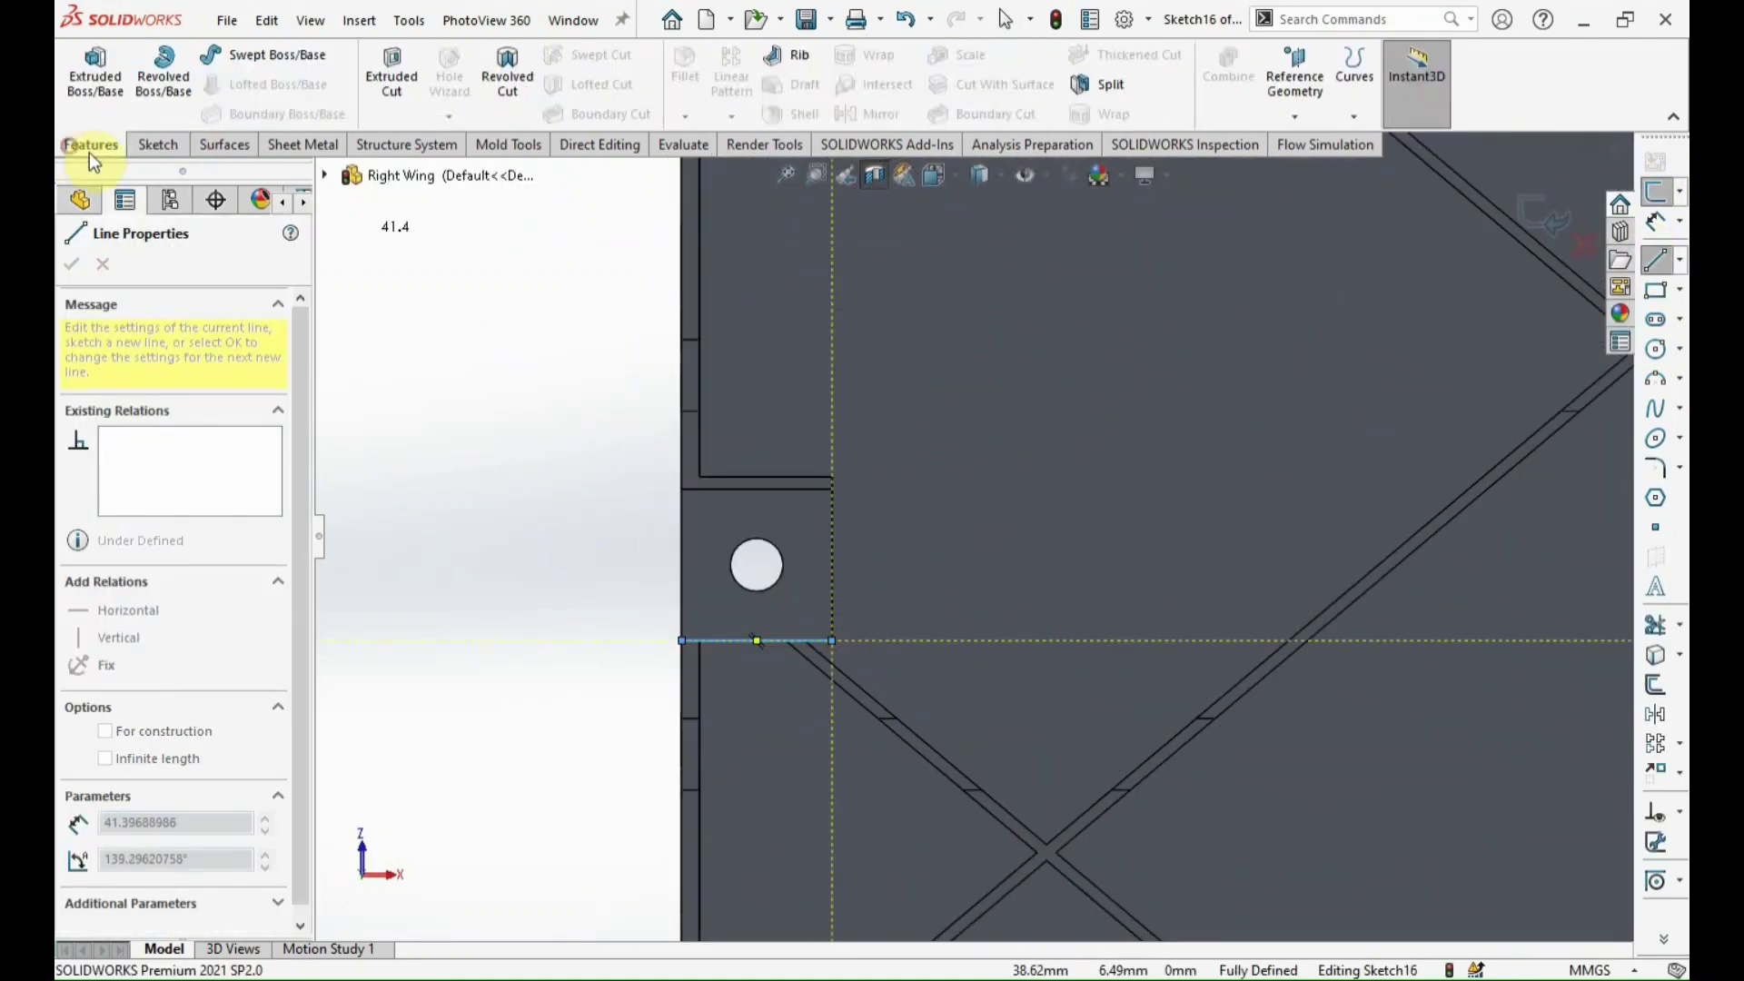
left_click(88, 71)
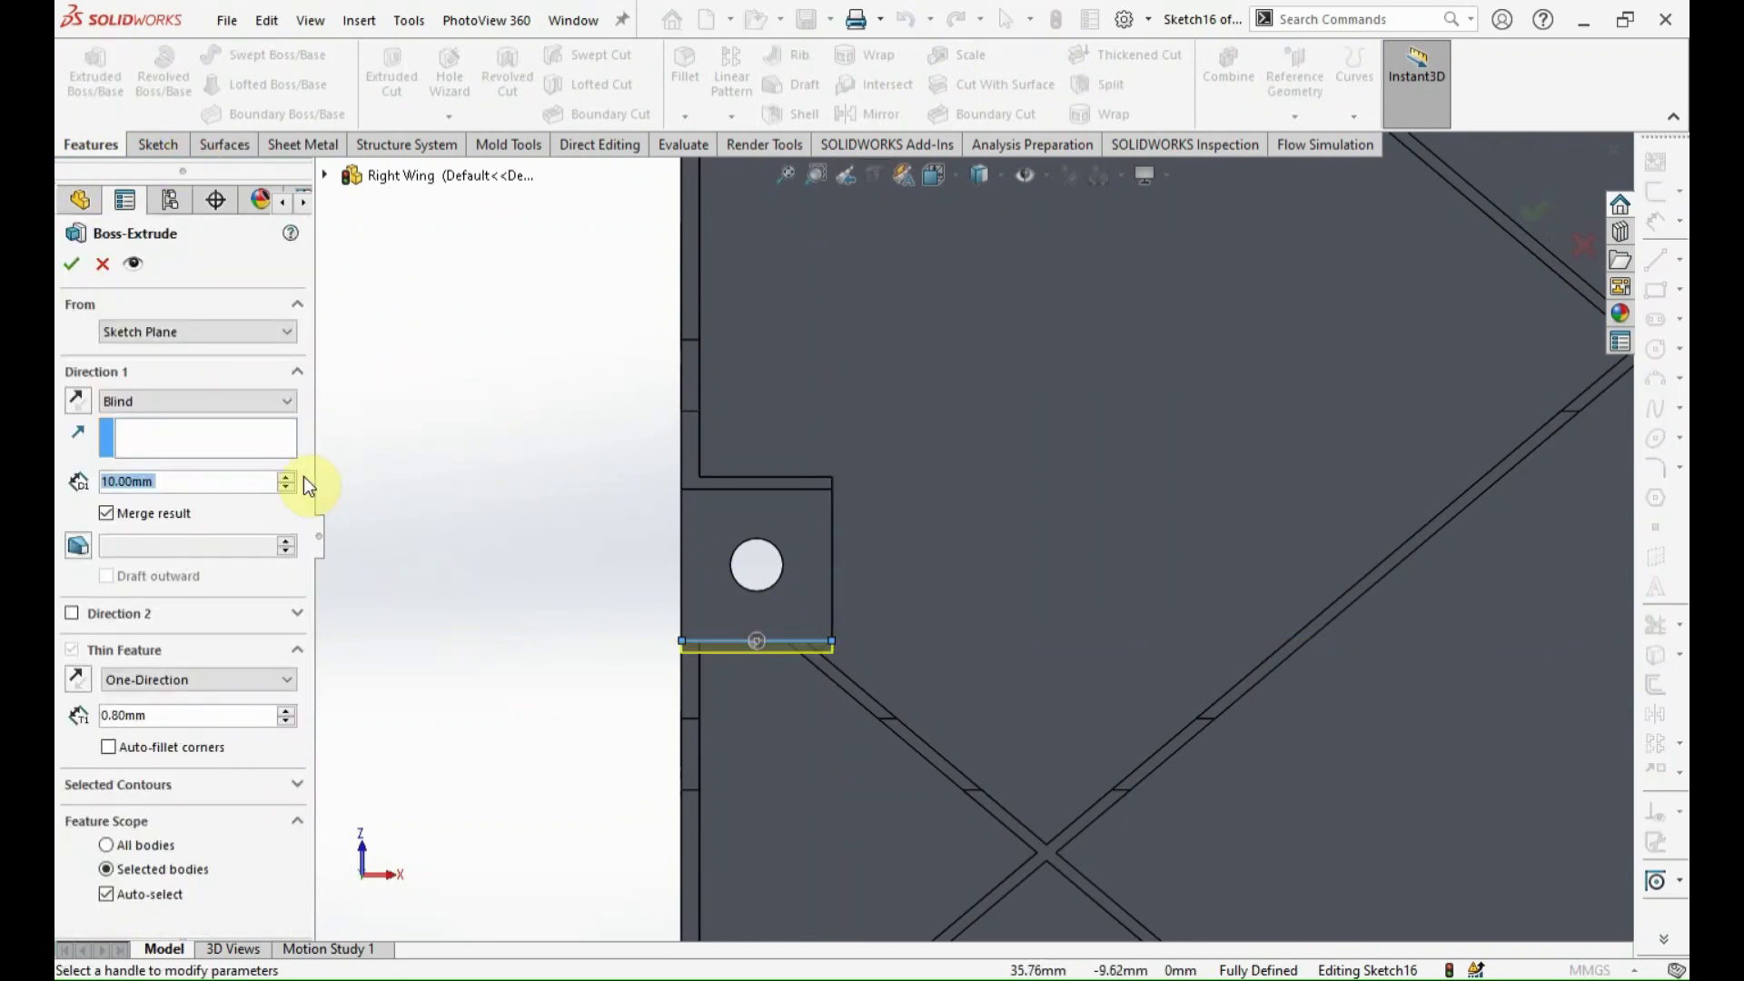
left_click(127, 402)
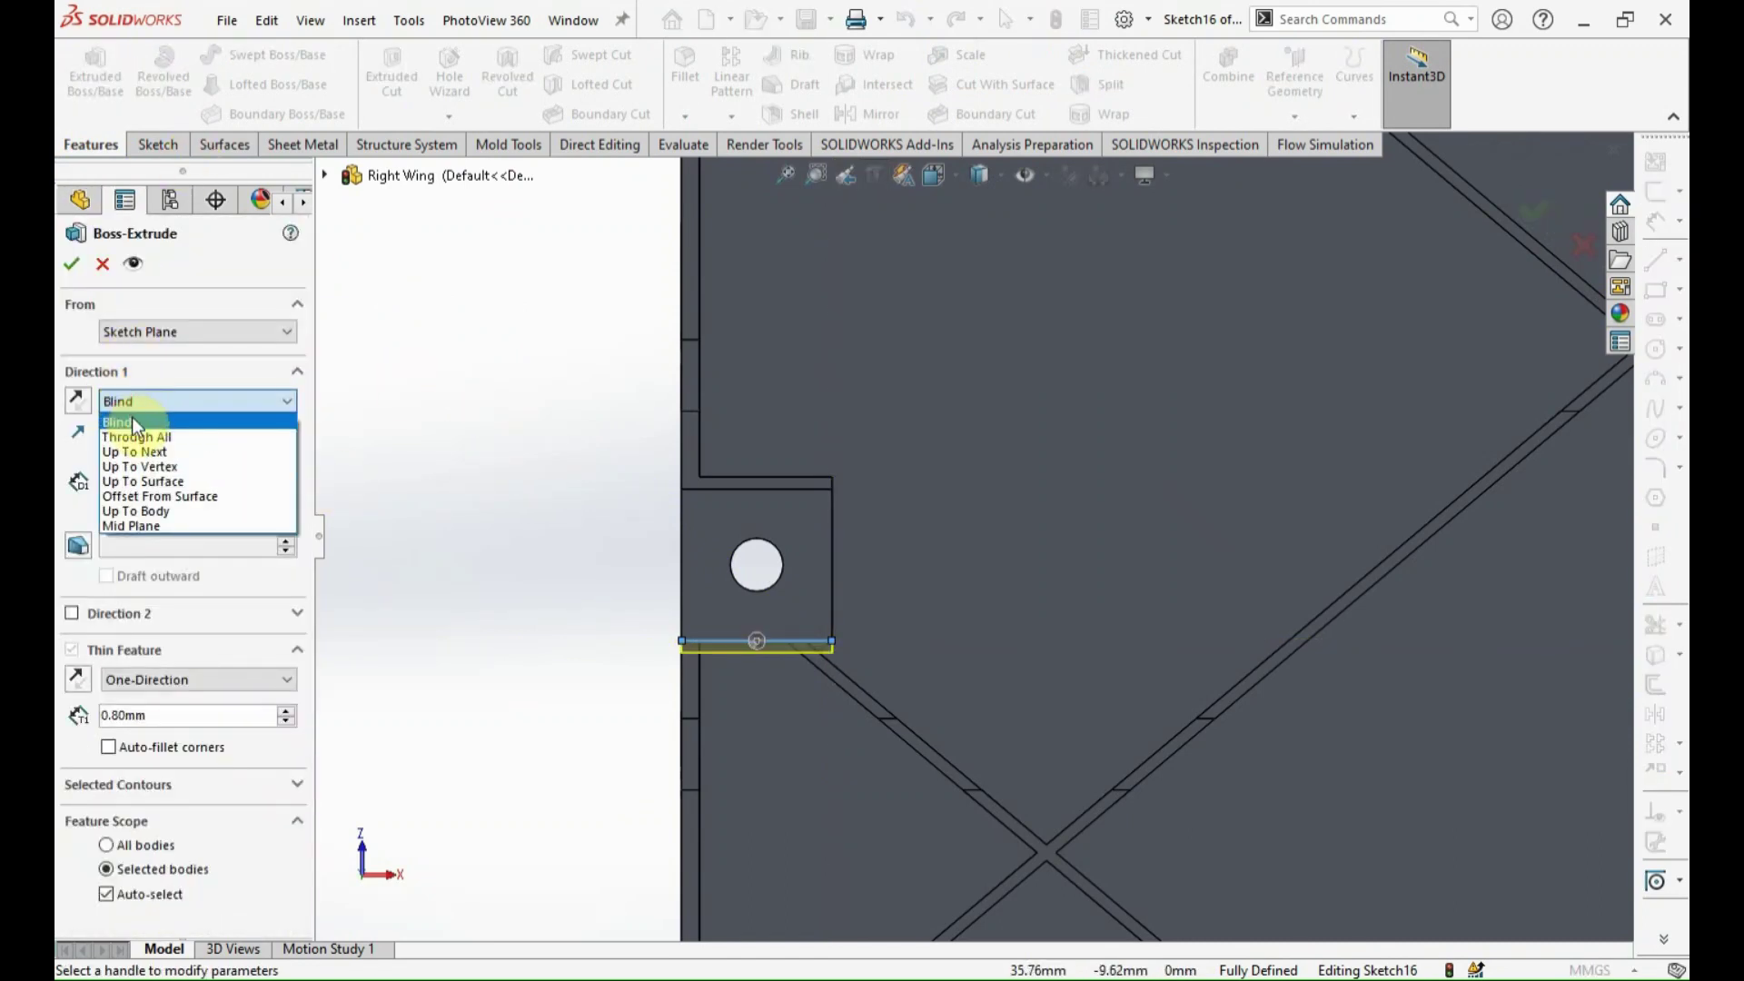
left_click(157, 452)
left_click(75, 578)
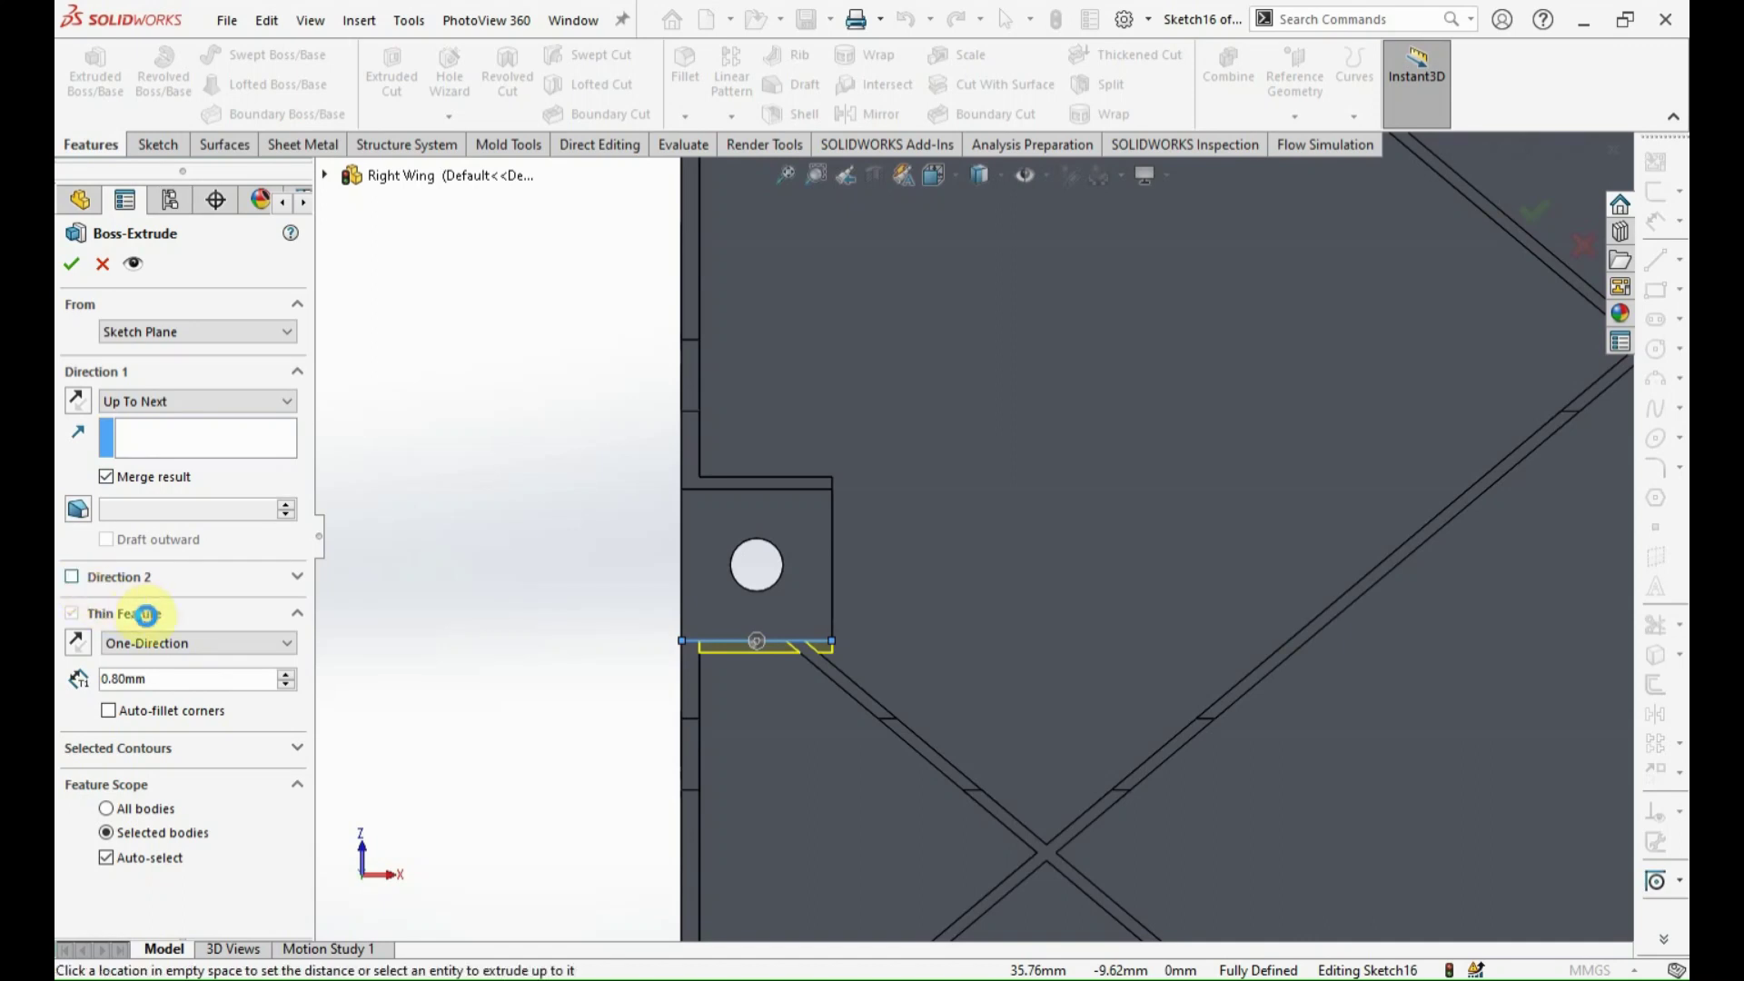
left_click(156, 606)
left_click(168, 654)
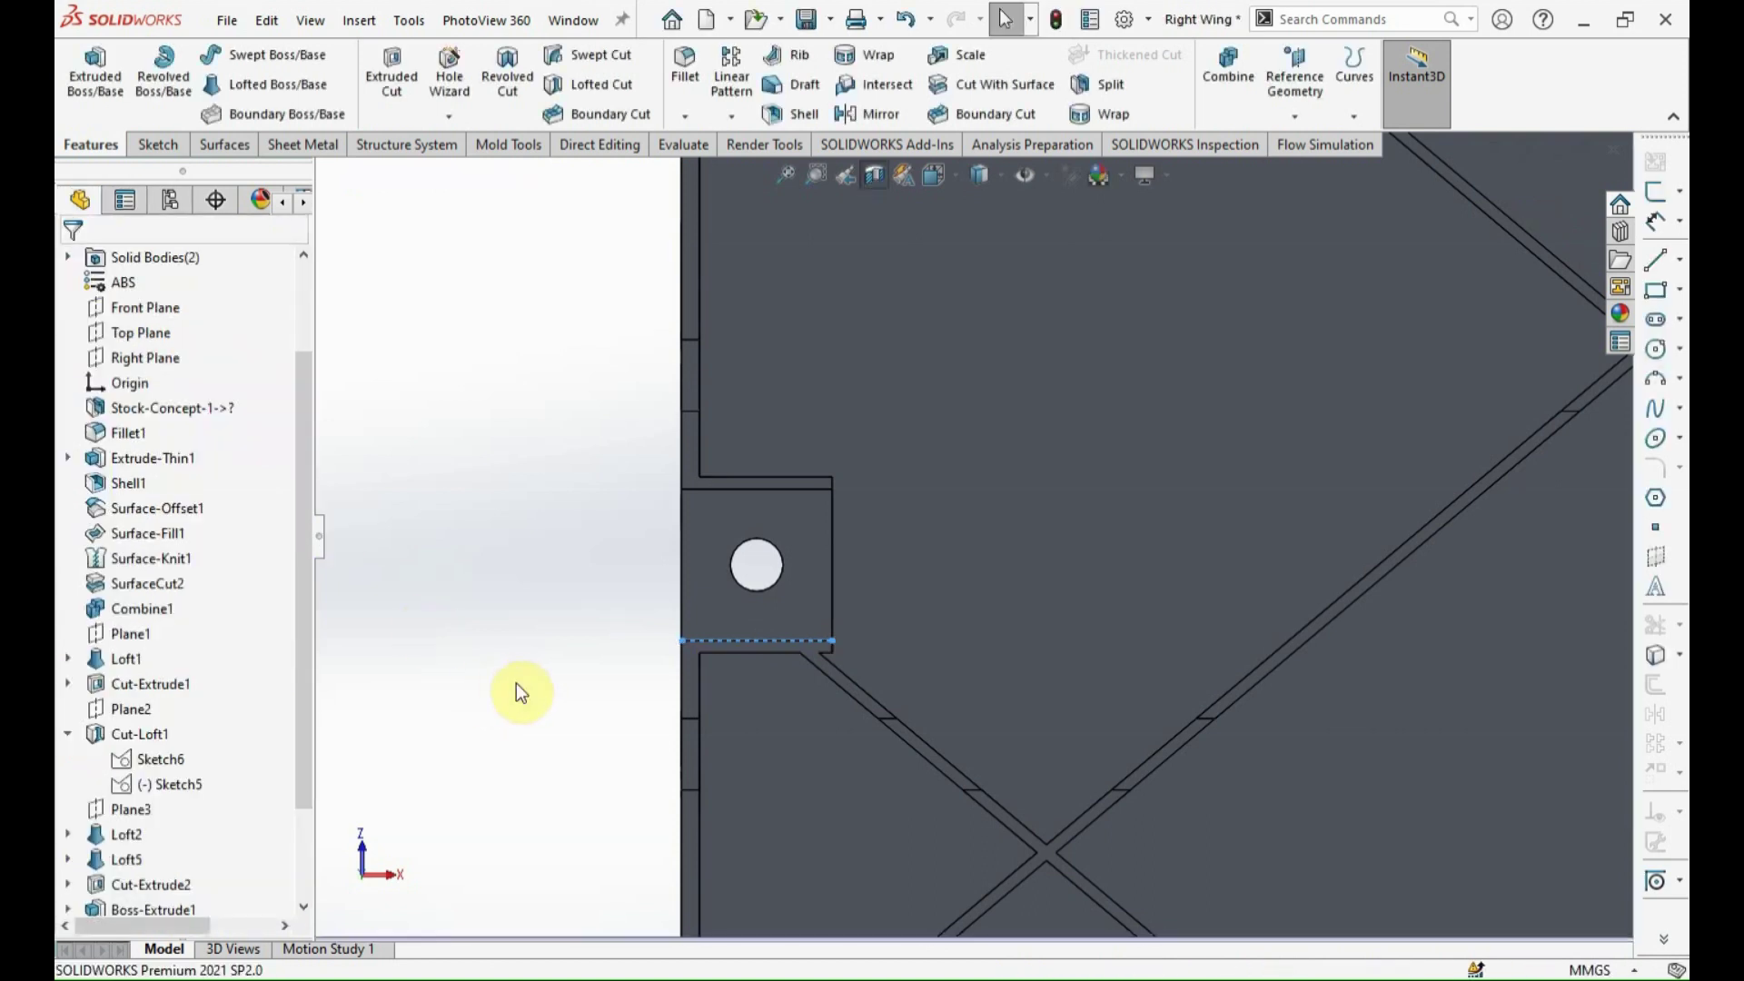
middle_click_drag(516, 681, 824, 658)
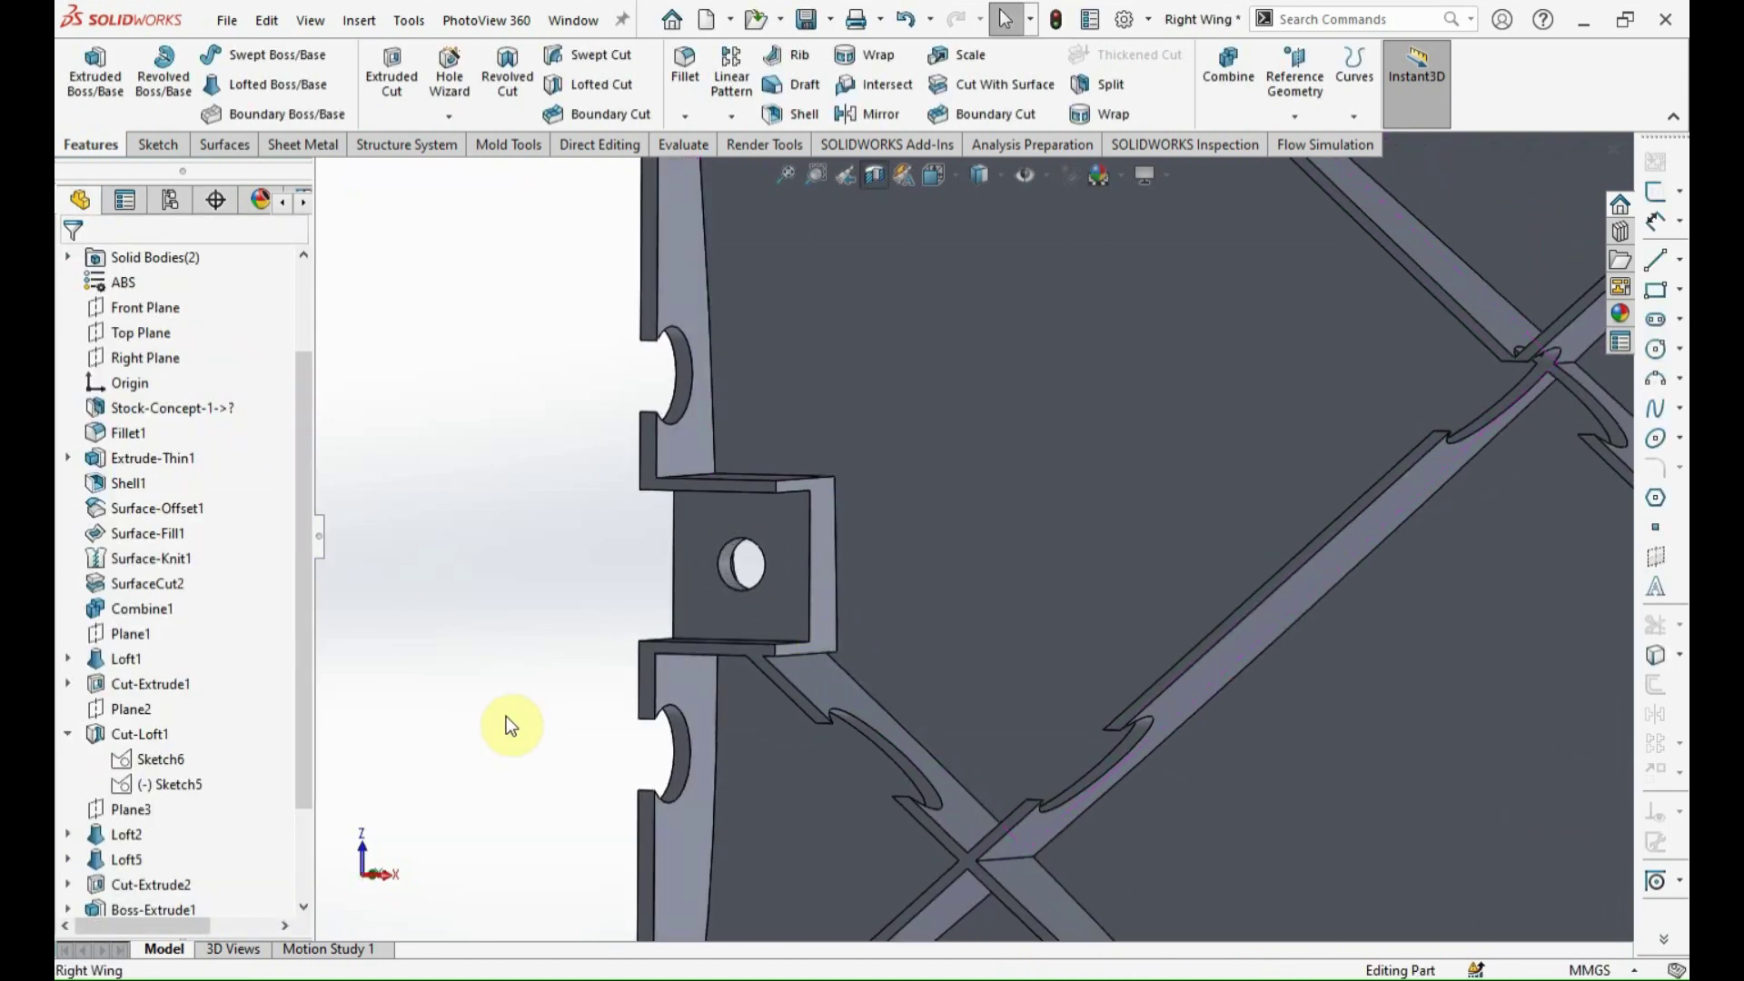
key("m")
left_click(809, 606)
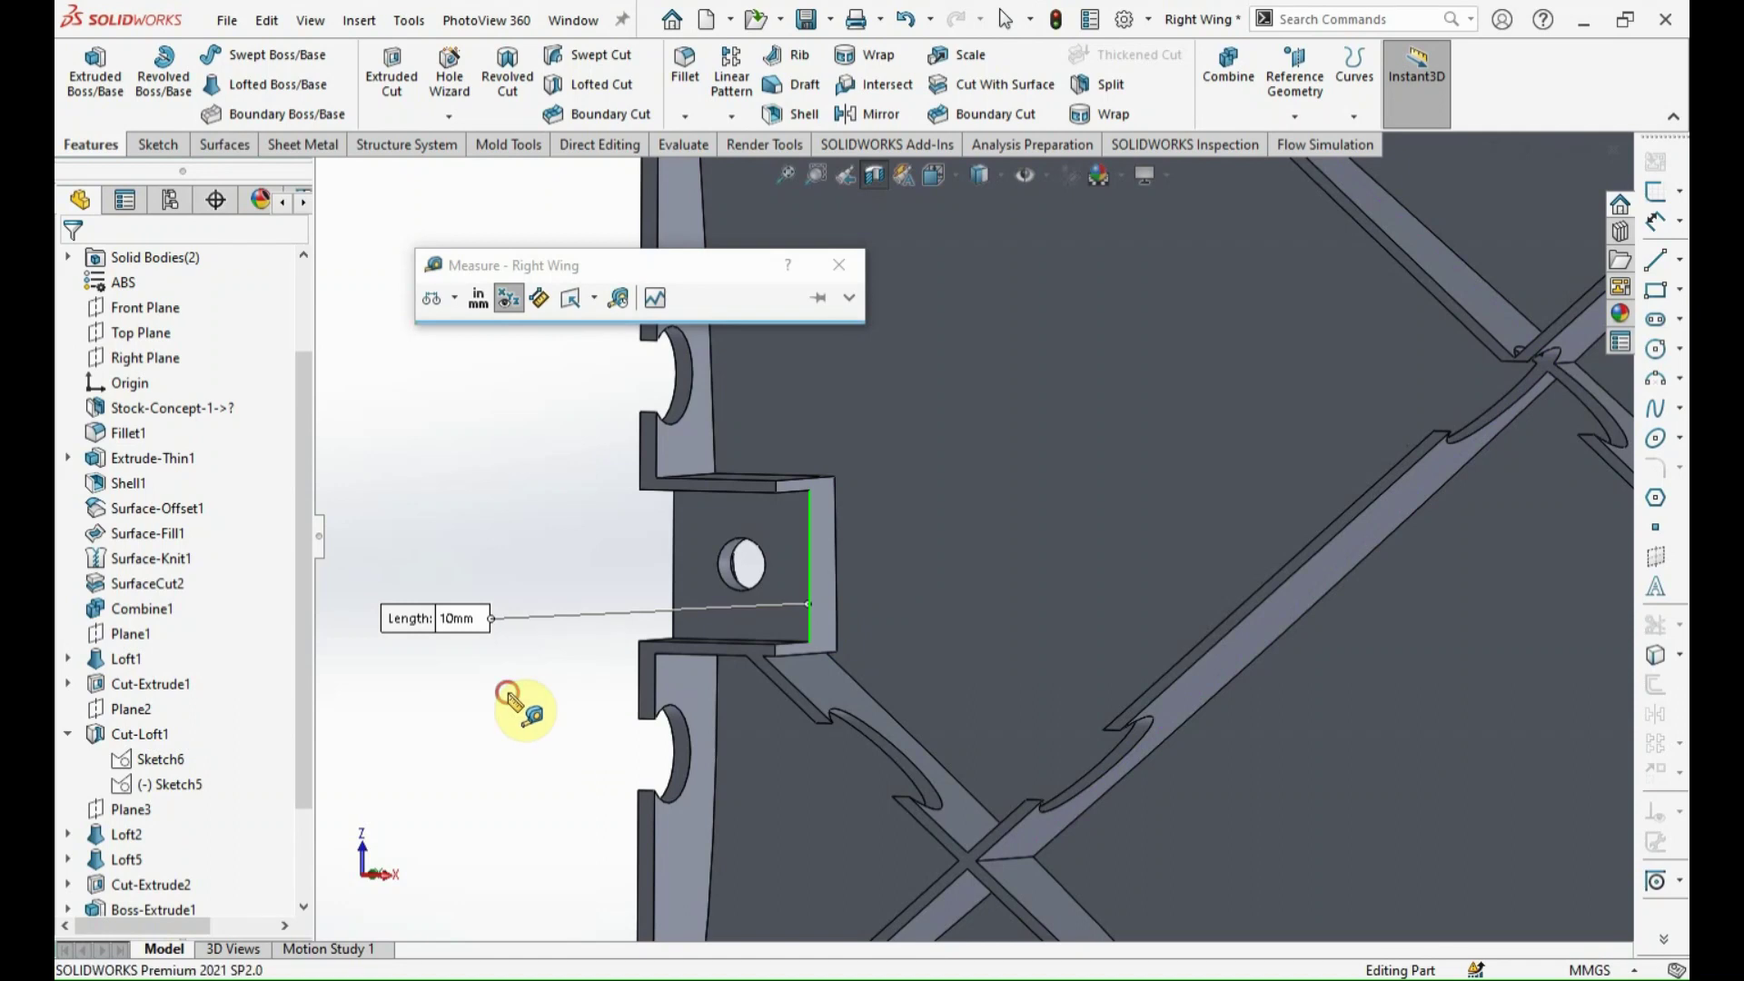
left_click(839, 265)
mouse_move(634, 389)
middle_mouse_down()
mouse_move(1033, 715)
mouse_move(890, 728)
mouse_move(1018, 729)
middle_mouse_up()
scroll(890, 728, "up", 5)
Orbit to the aileron edge and open Sketch17 on the aileron end face.
left_click(1393, 414)
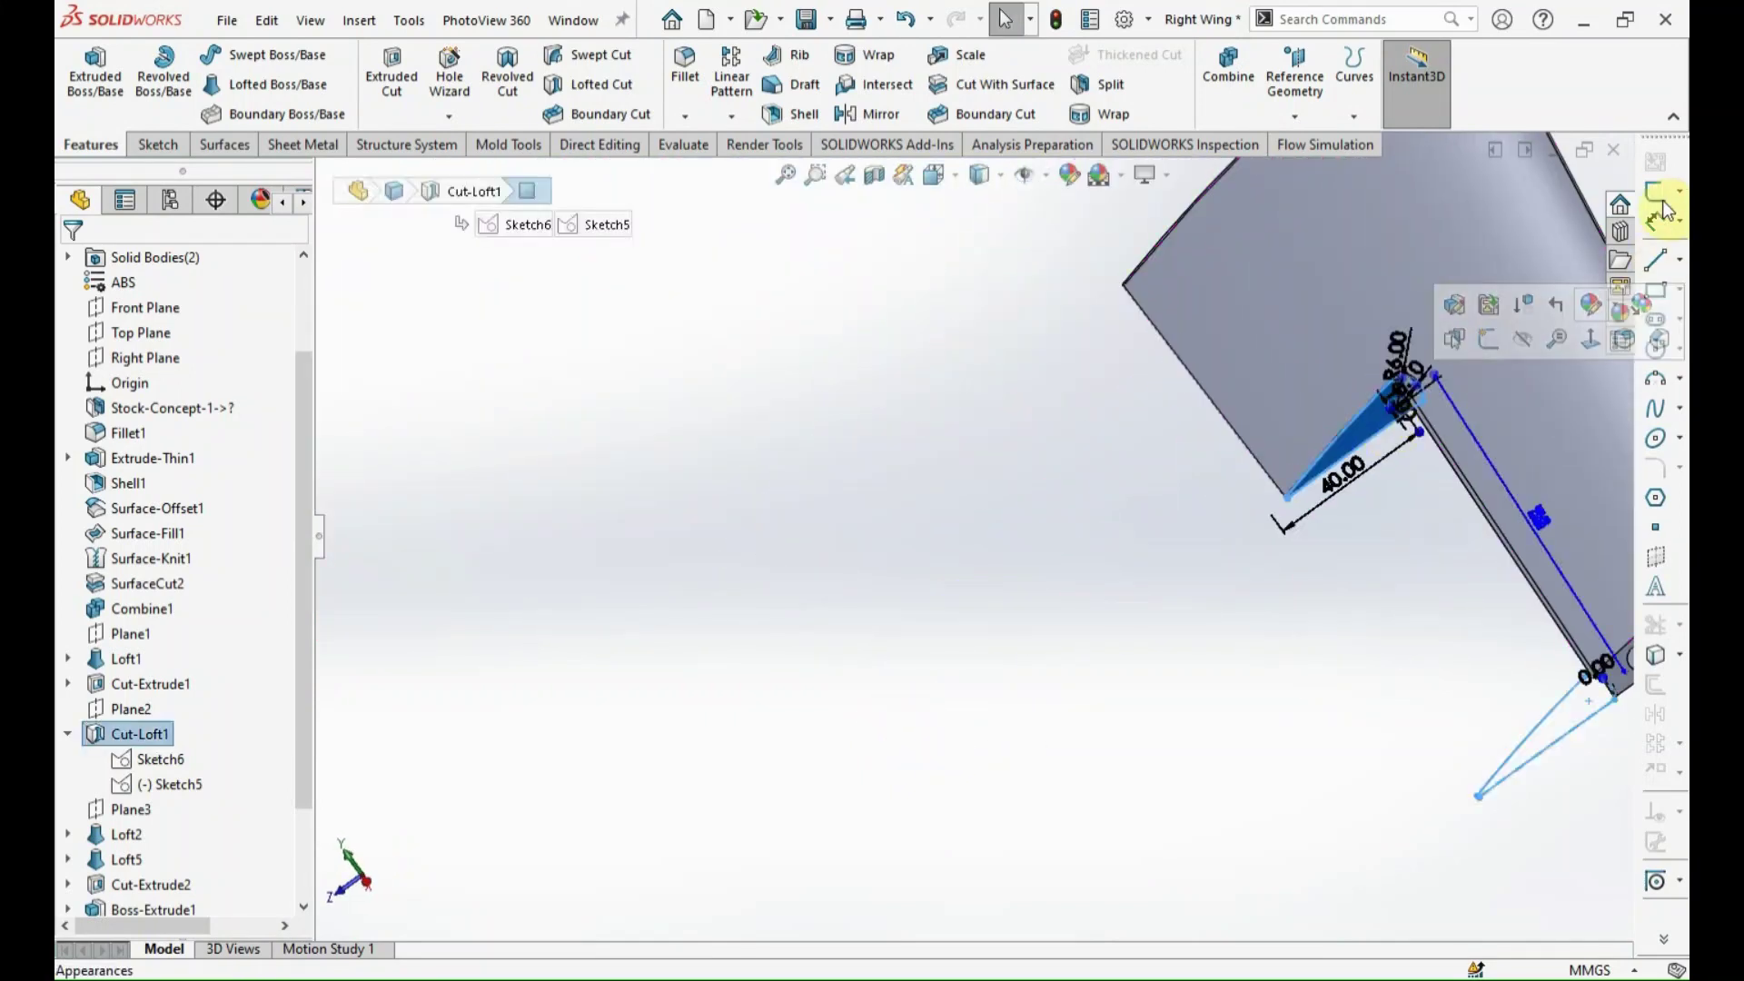
mouse_move(1092, 706)
middle_mouse_down()
mouse_move(1485, 351)
mouse_move(1163, 514)
mouse_move(1146, 480)
middle_mouse_up()
left_click(1163, 490)
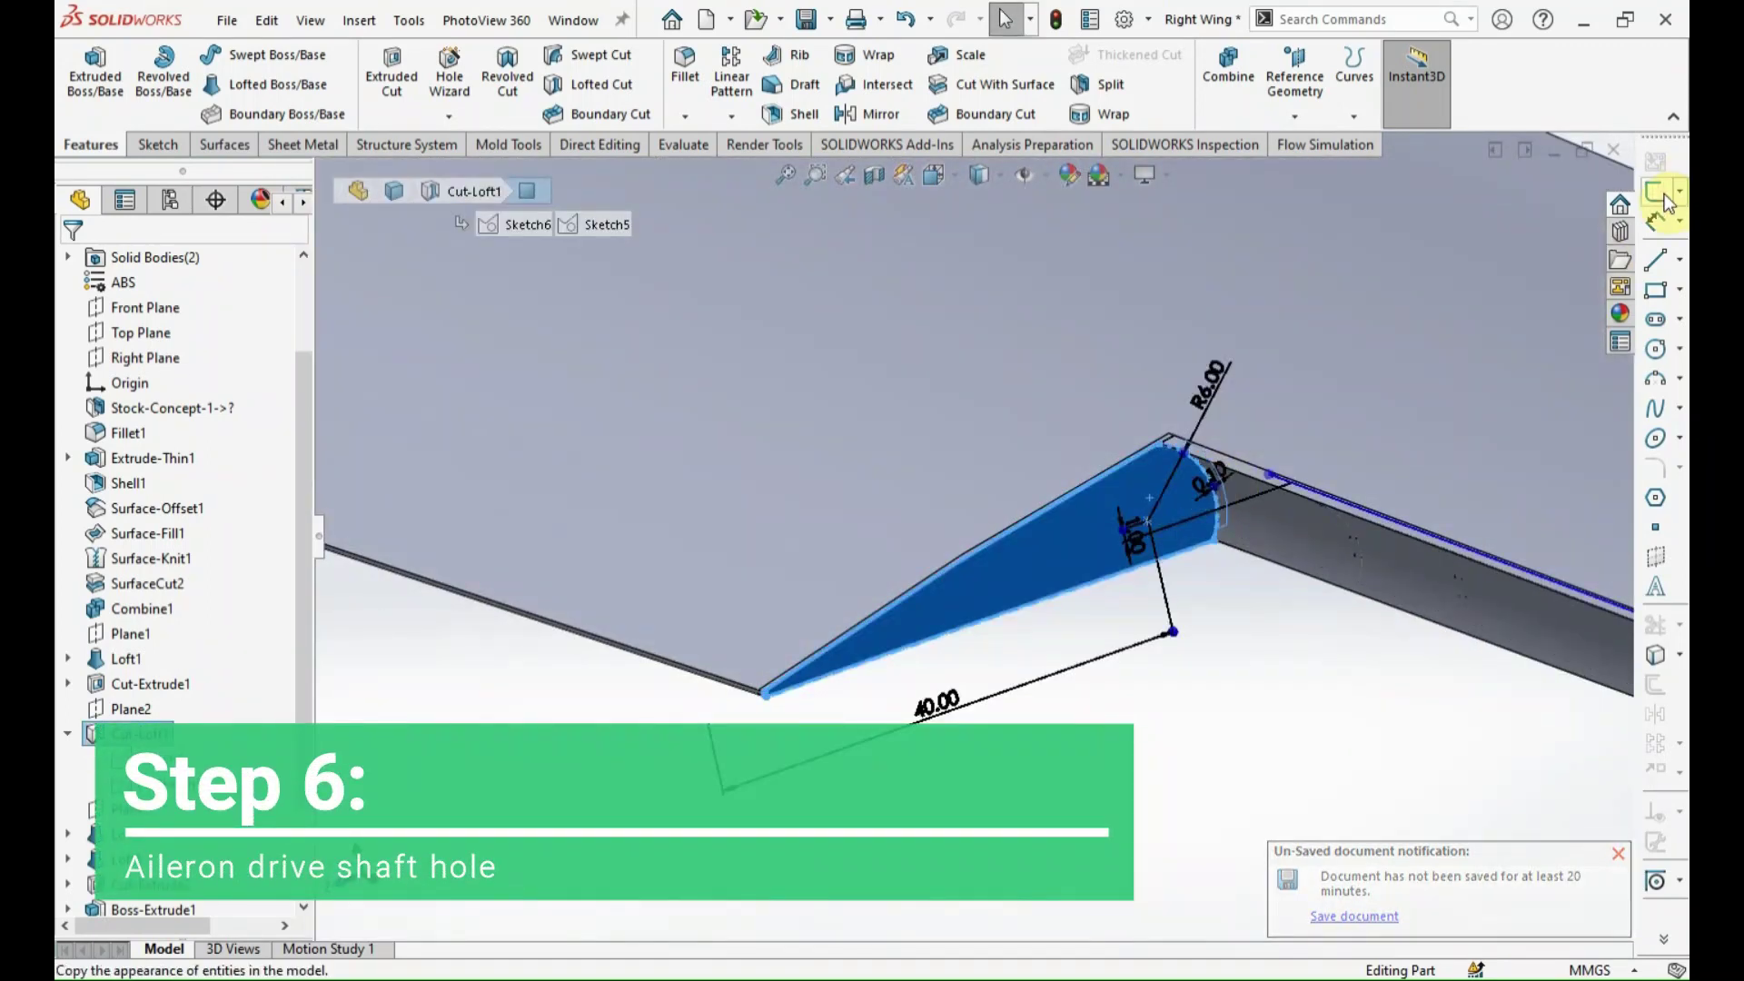
left_click(1657, 191)
left_click(1158, 334)
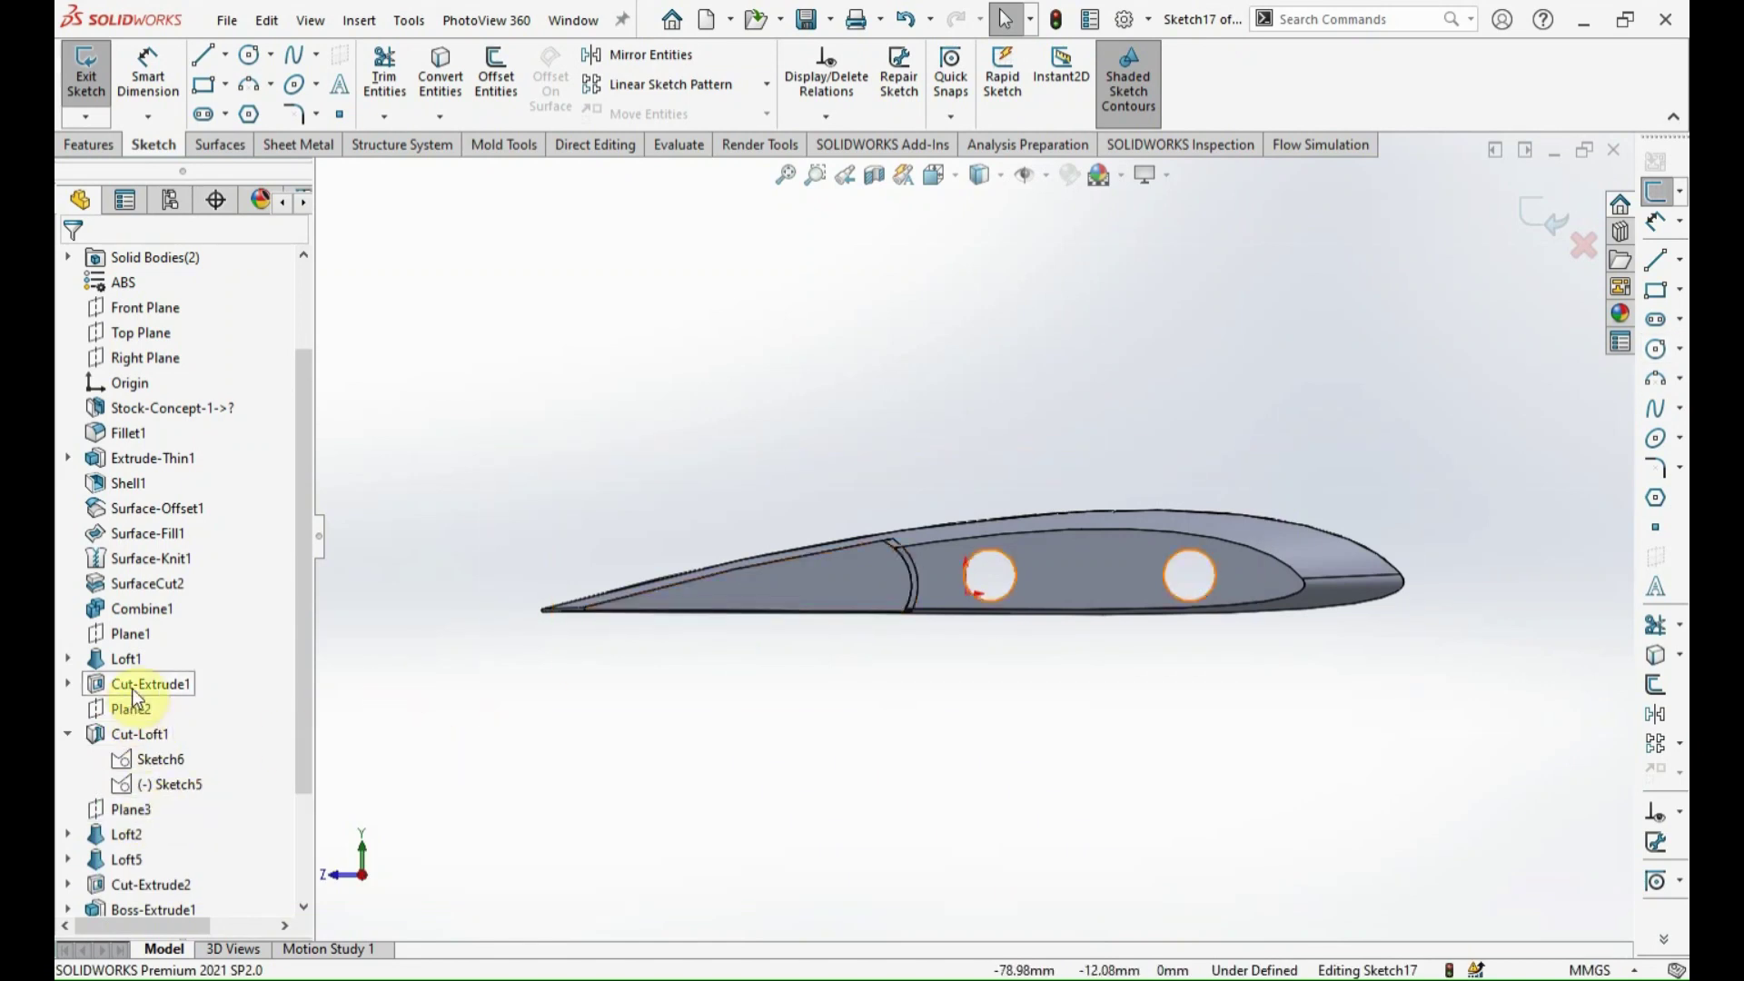
Check Sketch5's position and orbit and zoom to view the aileron face from above.
left_click(134, 783)
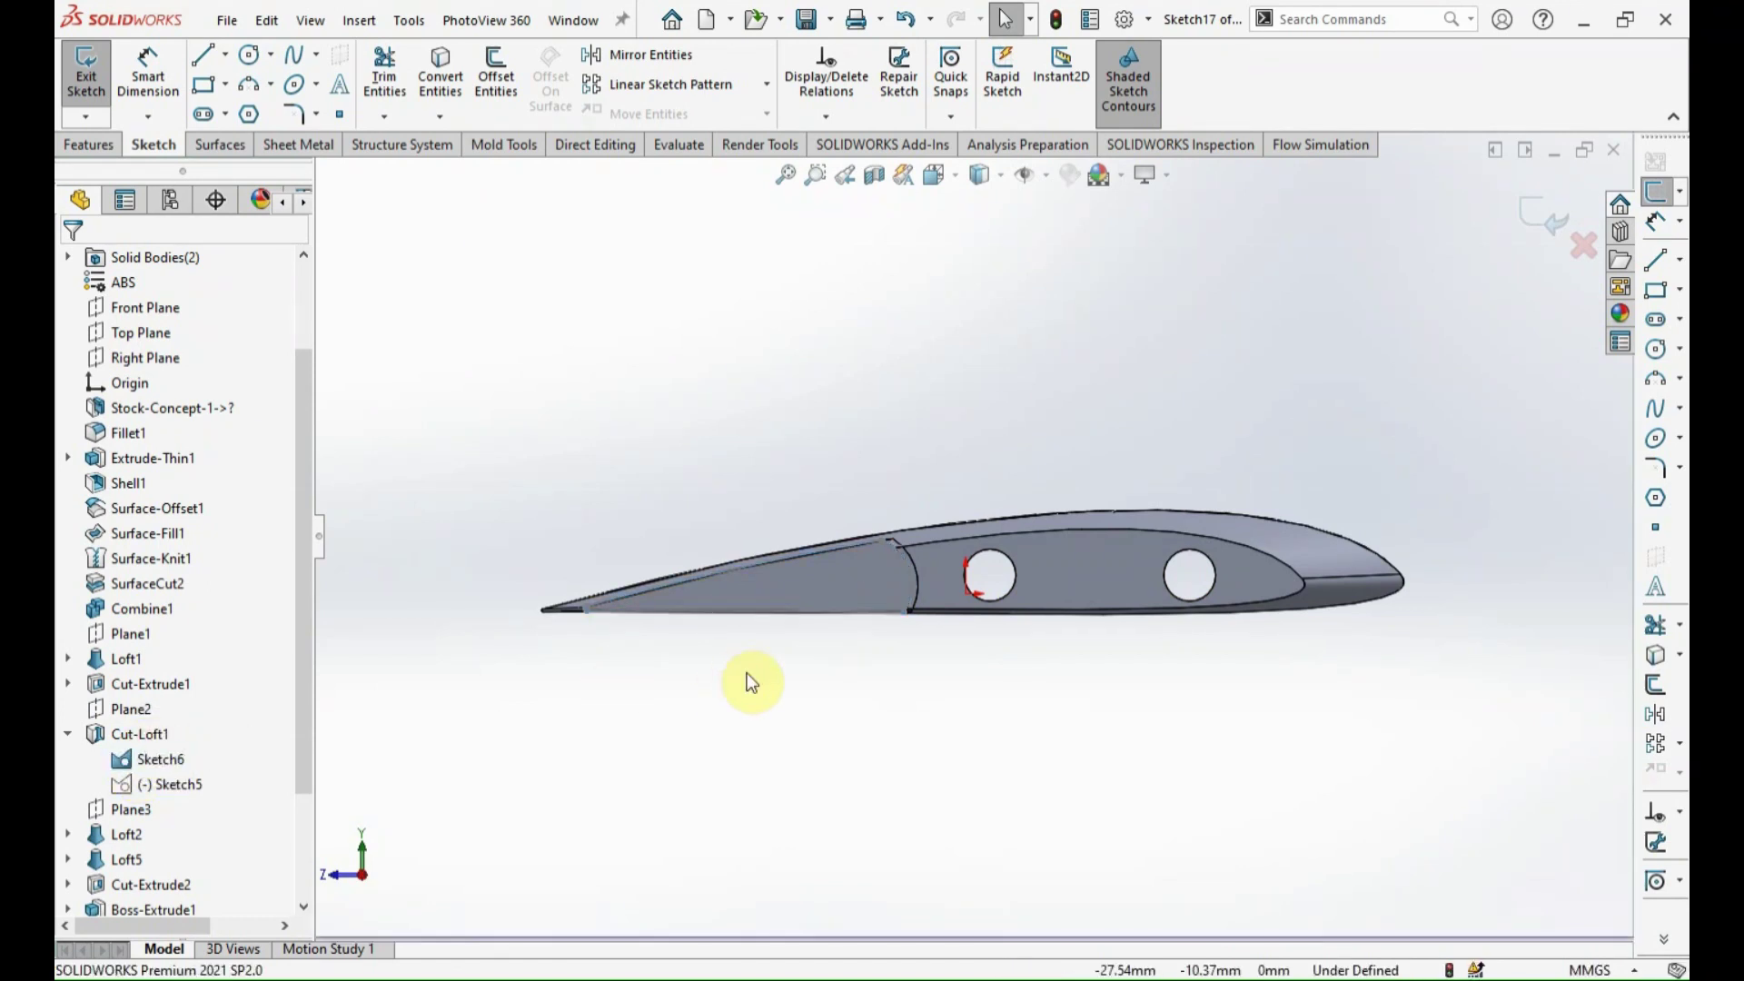
middle_click_drag(945, 636, 952, 665)
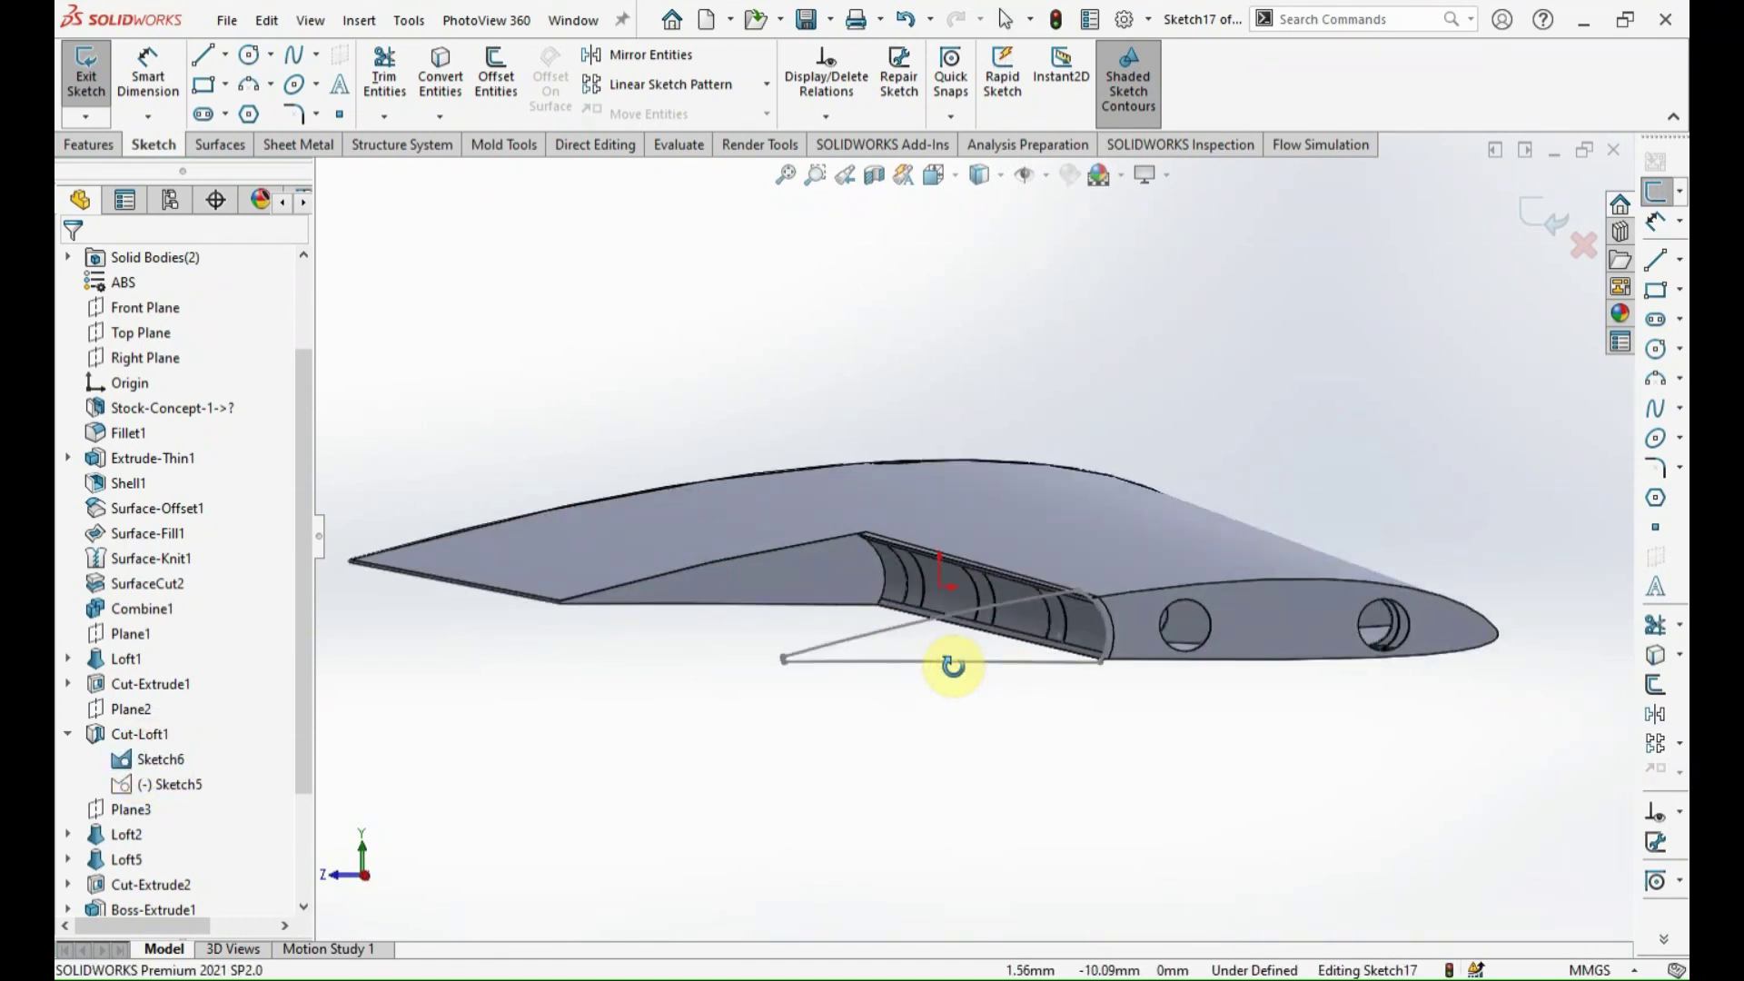
left_click(173, 781)
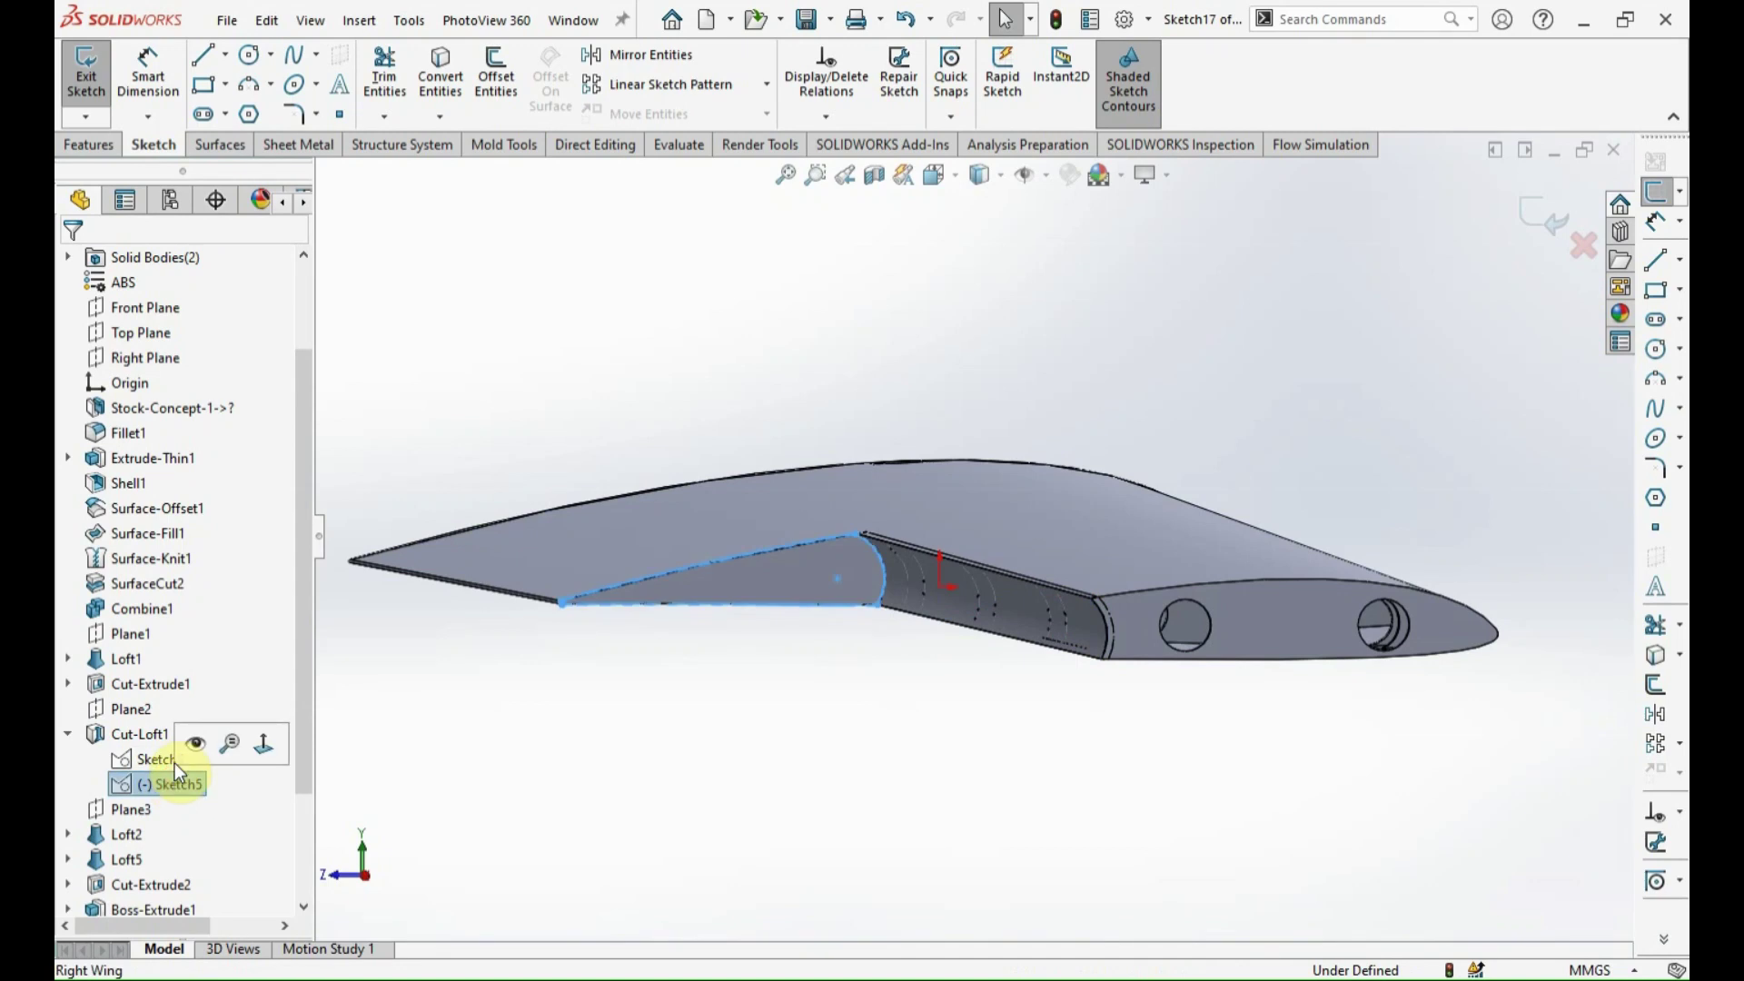
left_click(843, 676)
scroll(861, 571, "down", 3)
Draw a circle on the aileron end face and dimension it to 3.50mm diameter.
scroll(861, 570, "down", 3)
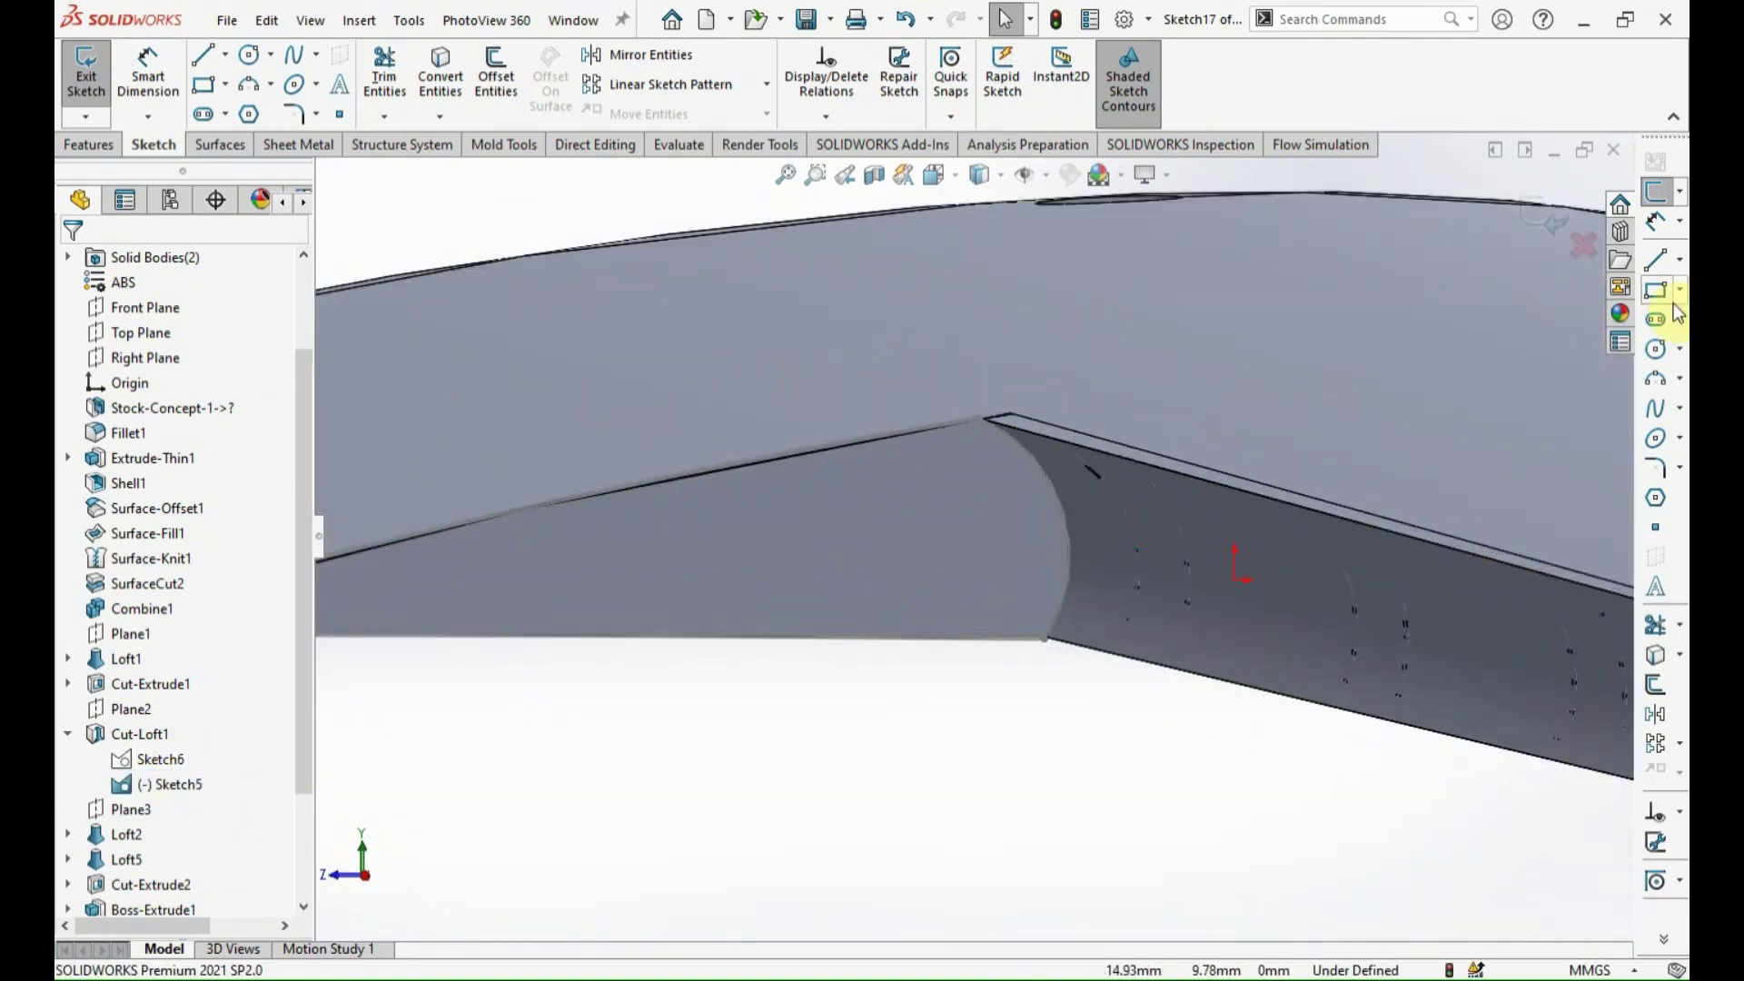
left_click(919, 510)
left_click(1656, 348)
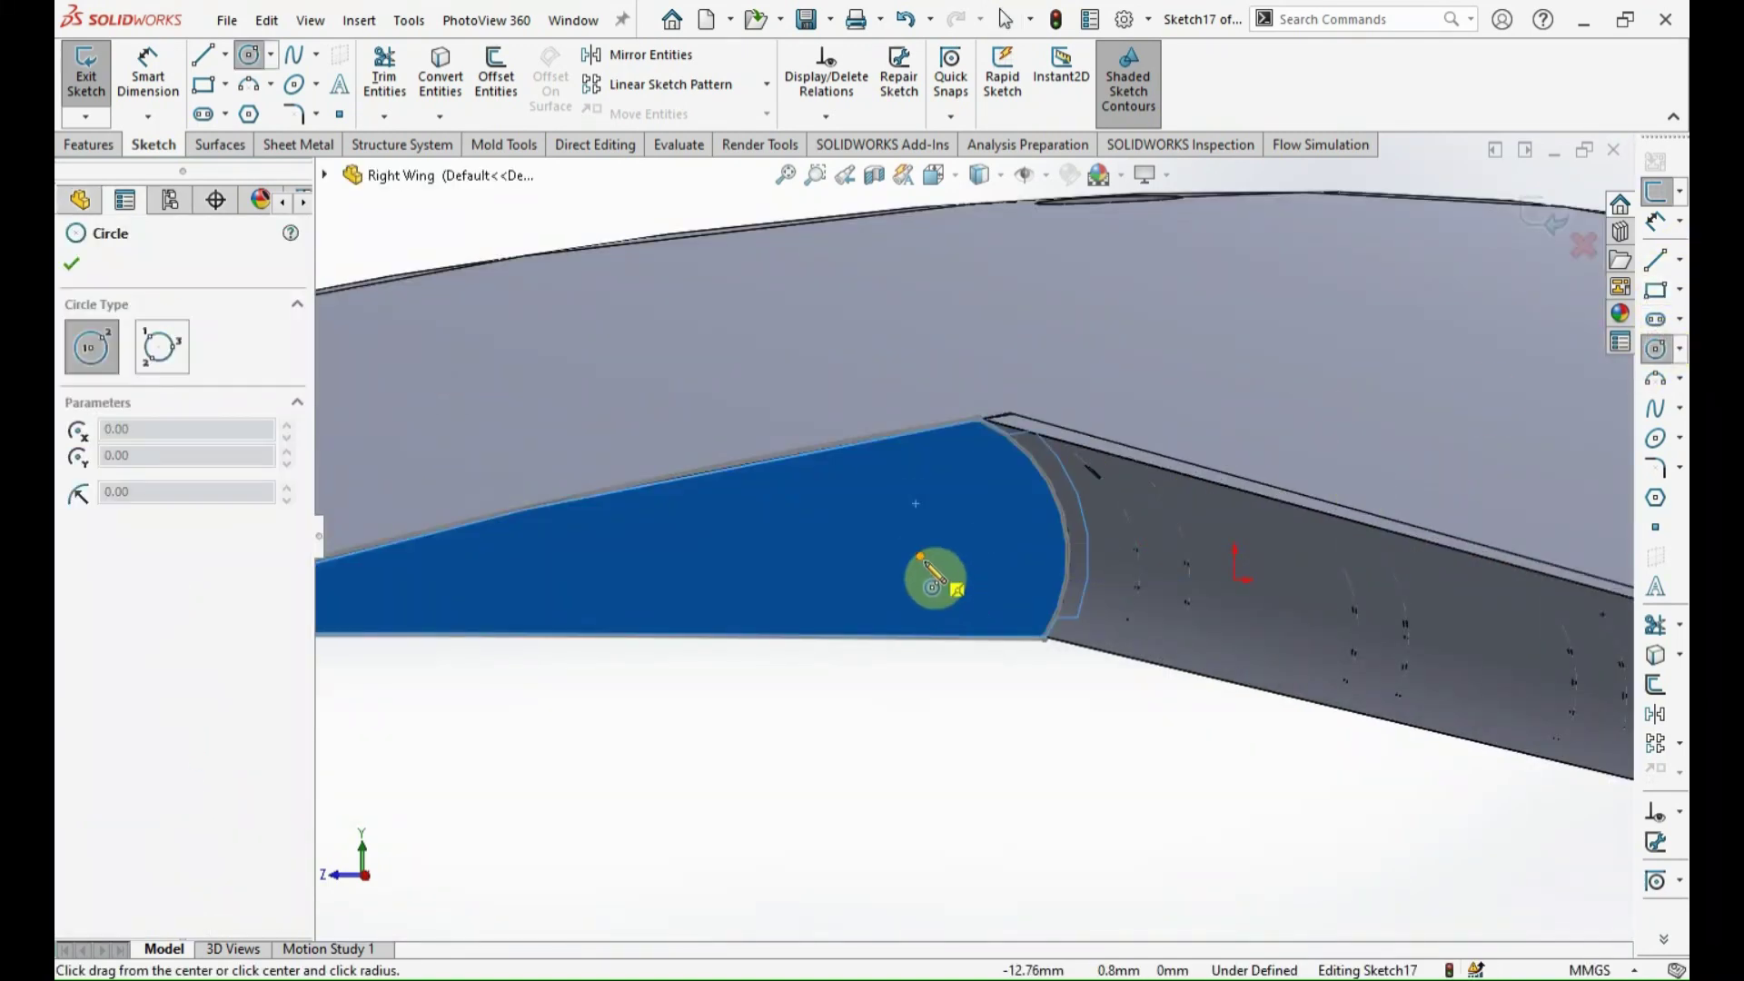
left_click_drag(921, 555, 949, 576)
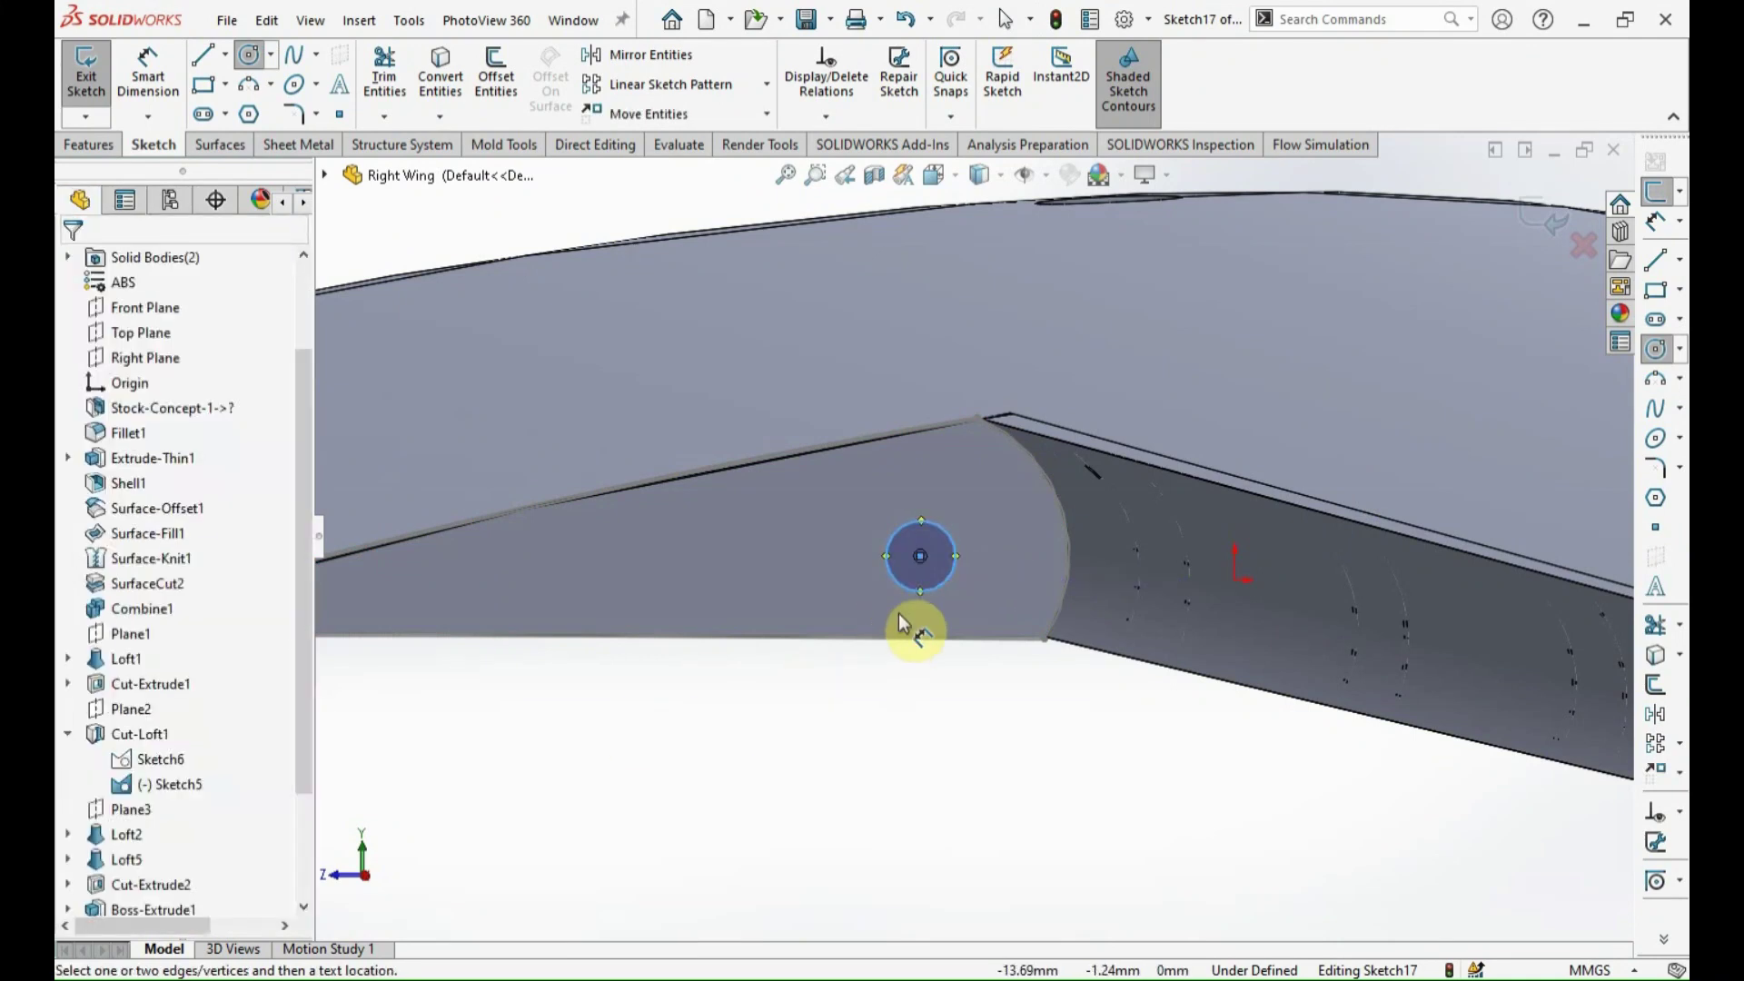
left_click(940, 586)
left_click(911, 698)
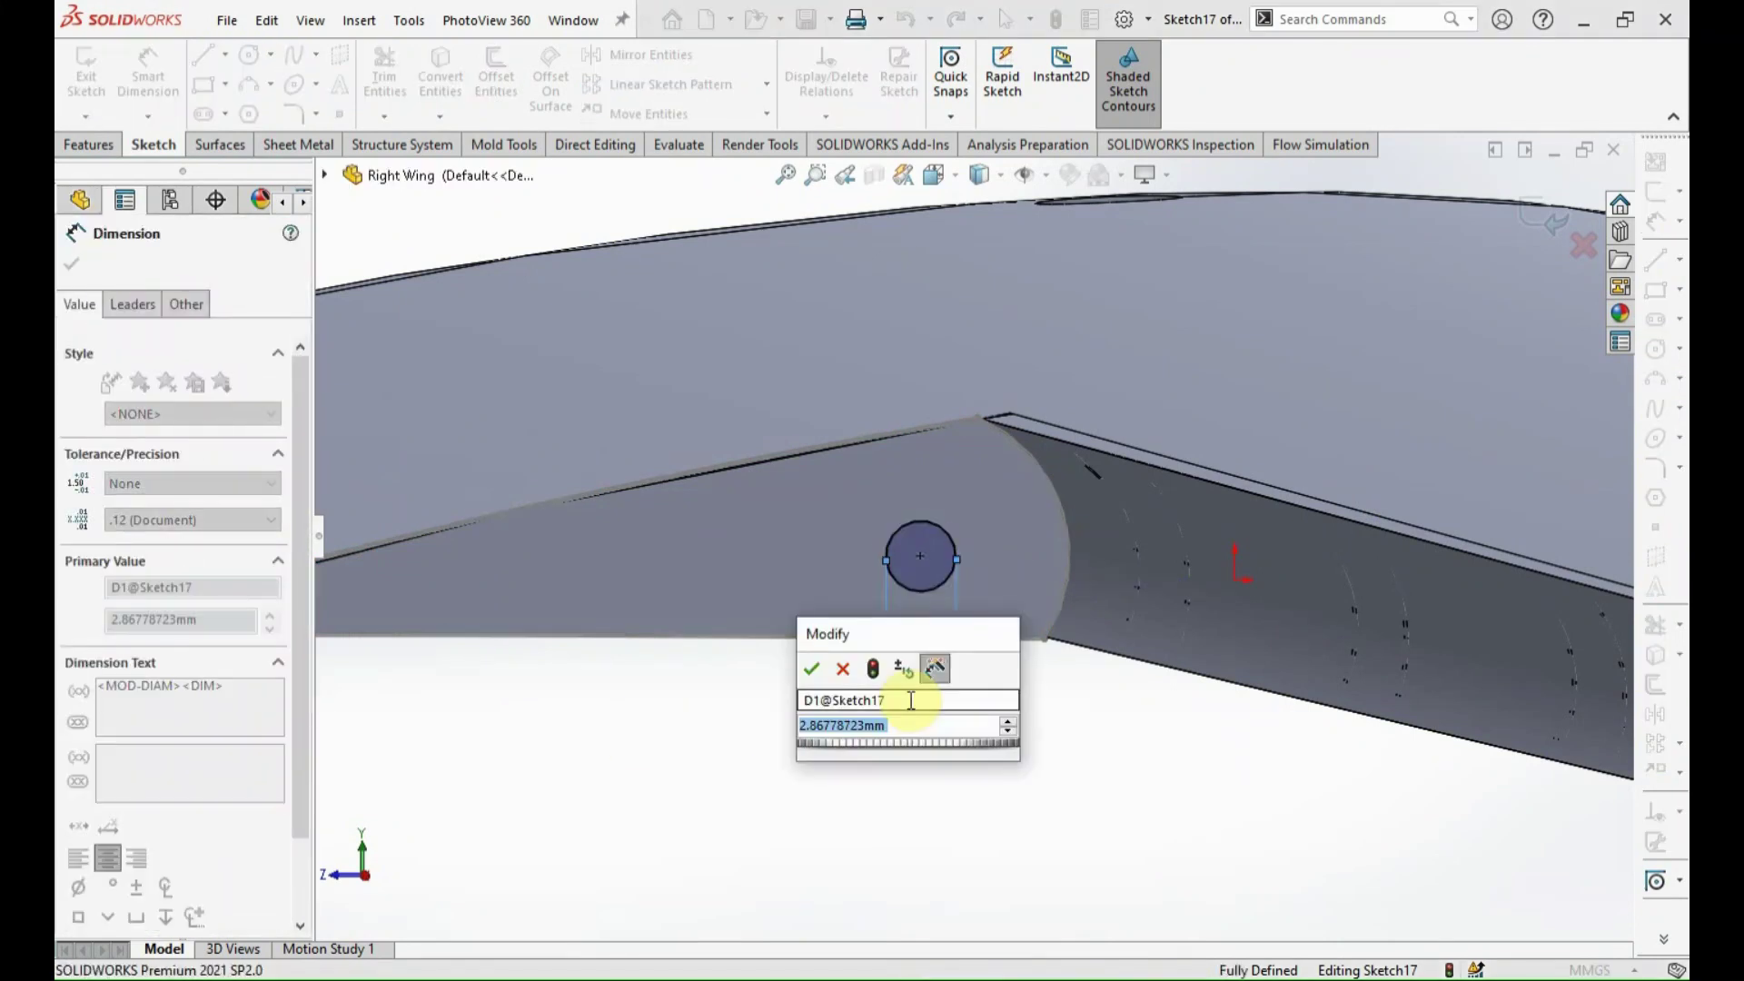
type("35")
key("Return")
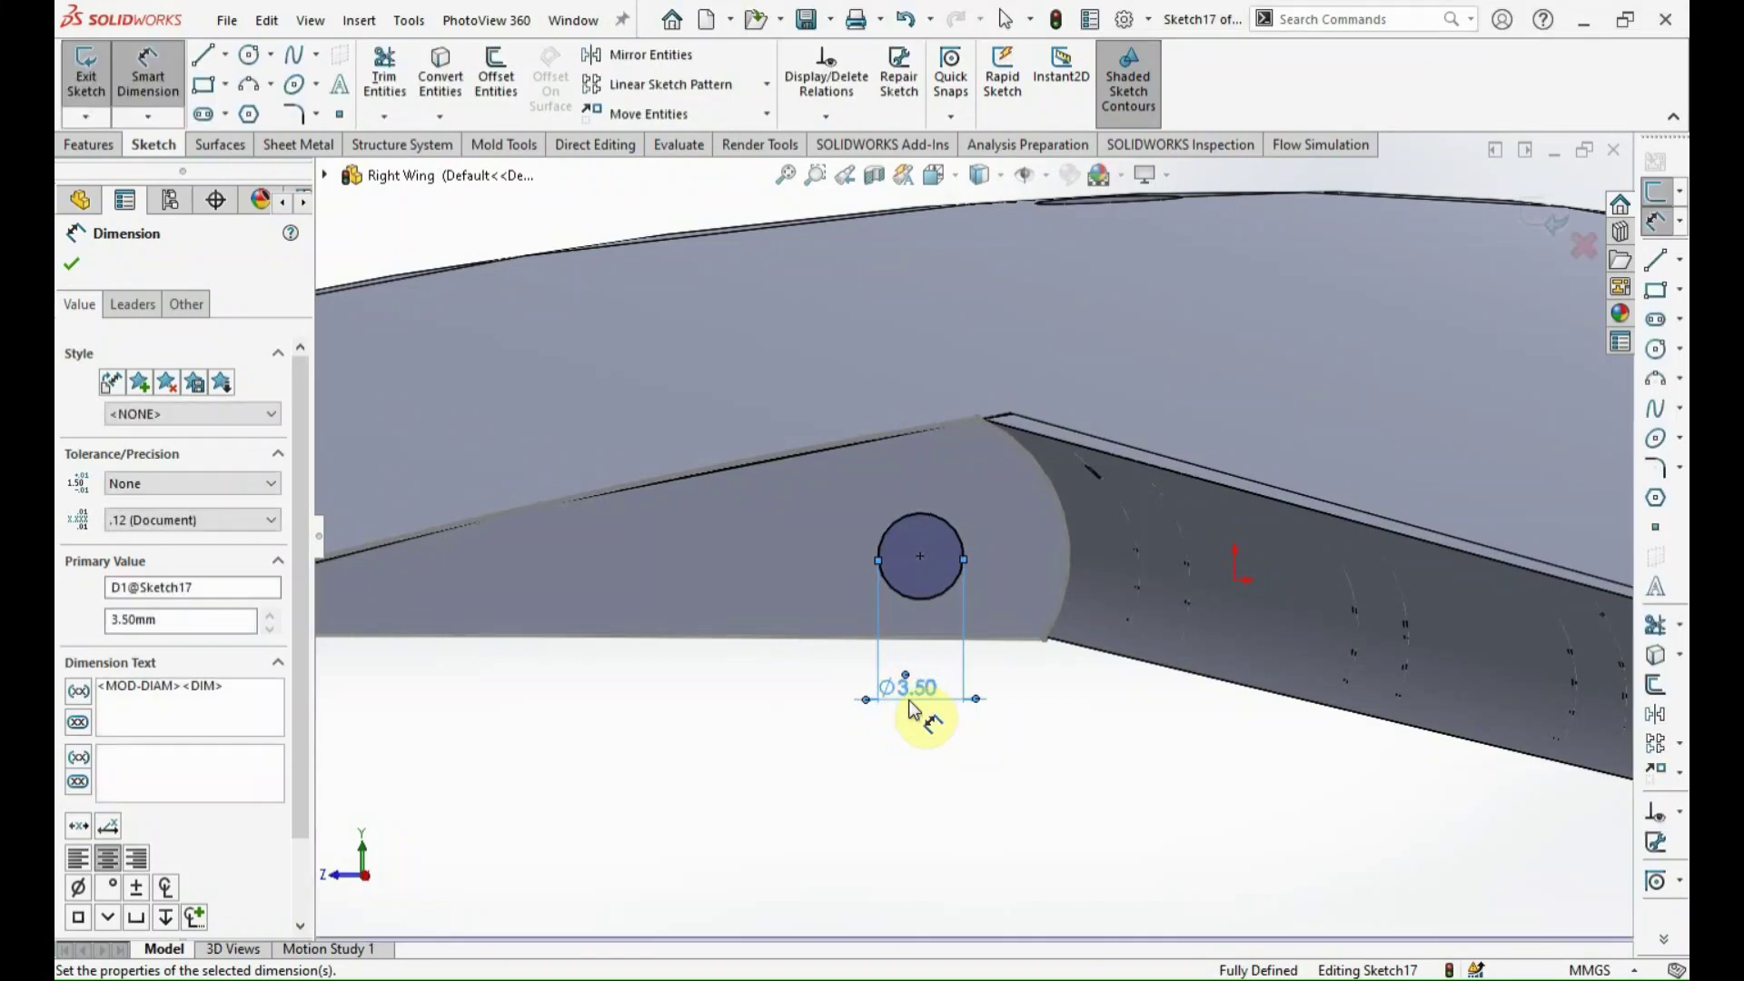
Cut the circle Through All as Cut-Extrude5, then fit the wing in view.
left_click(100, 147)
left_click(397, 98)
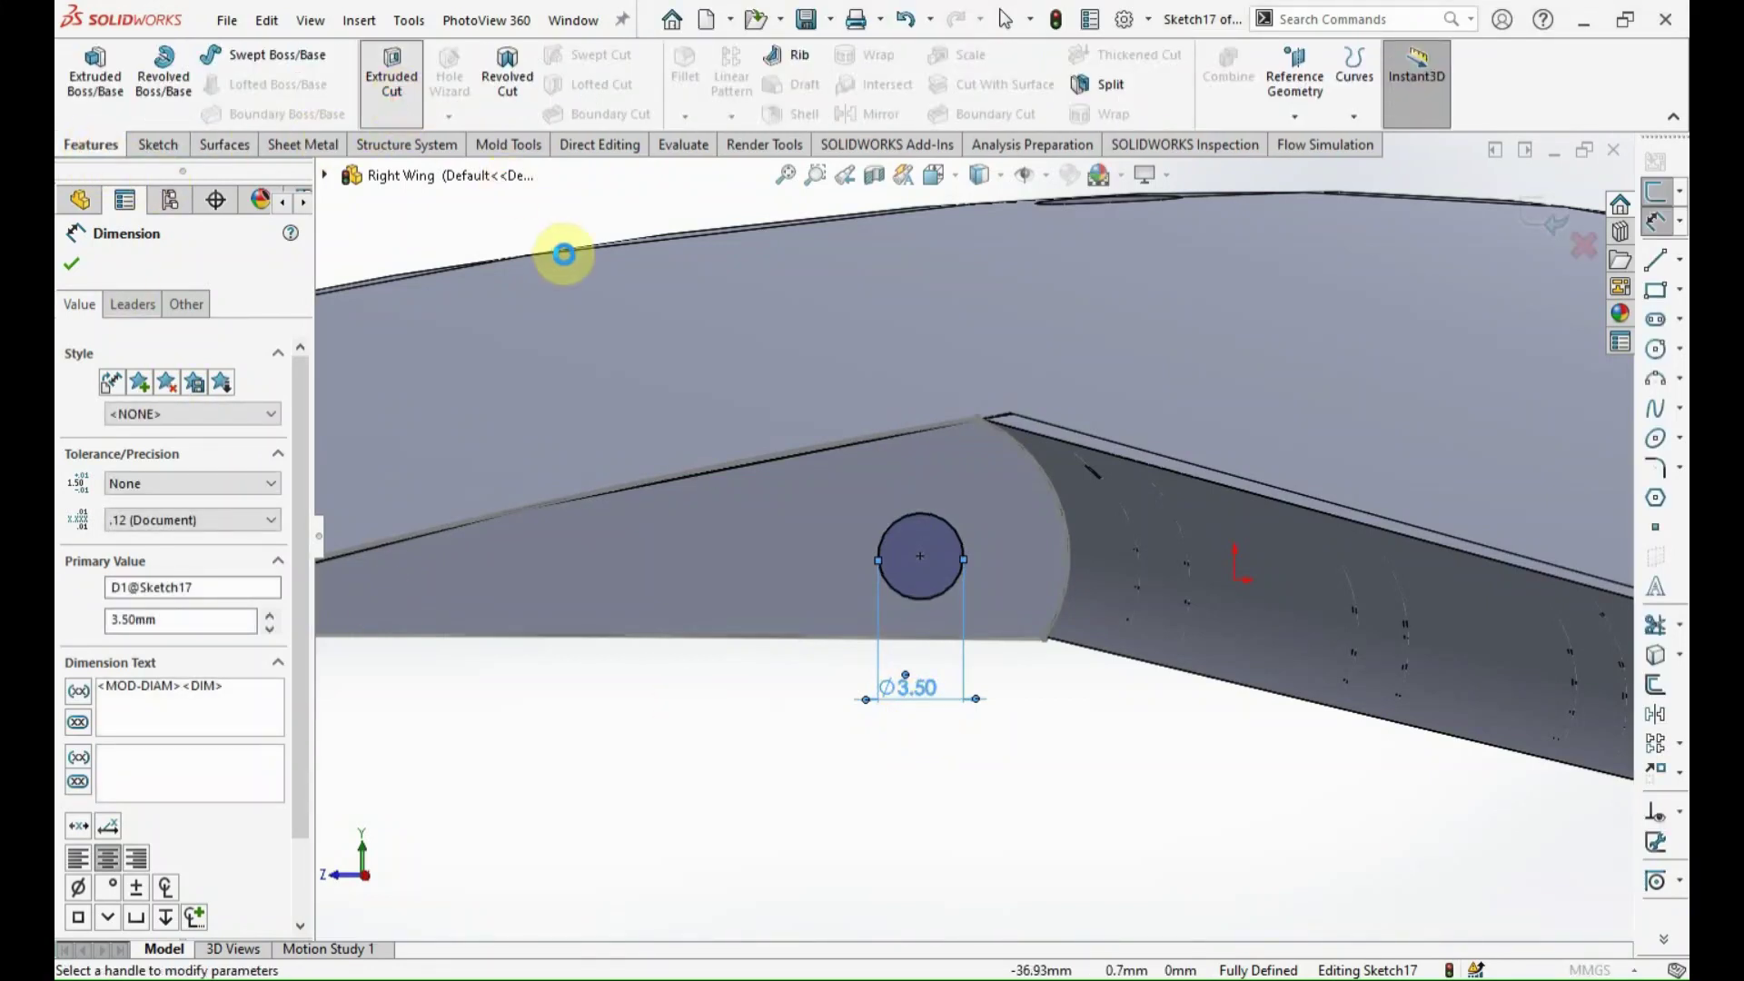
left_click(177, 402)
left_click(146, 430)
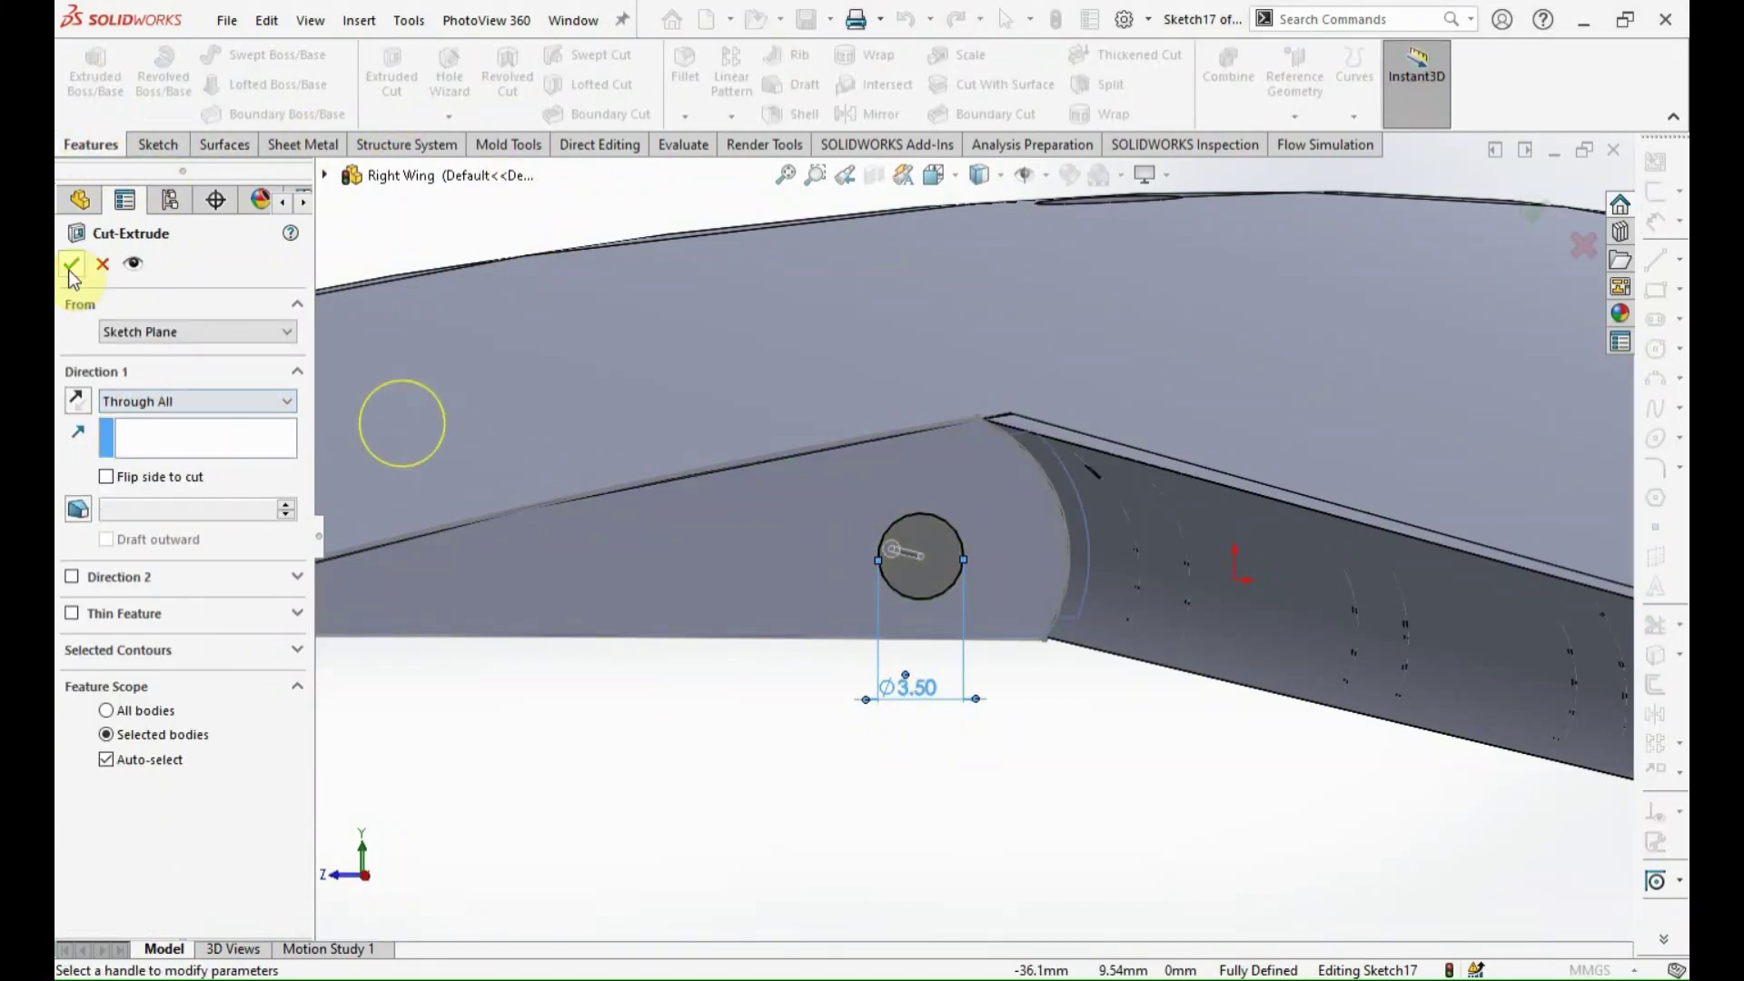
right_click(683, 666)
key("f")
left_click(137, 786)
left_click(68, 733)
scroll(148, 693, "down", 2)
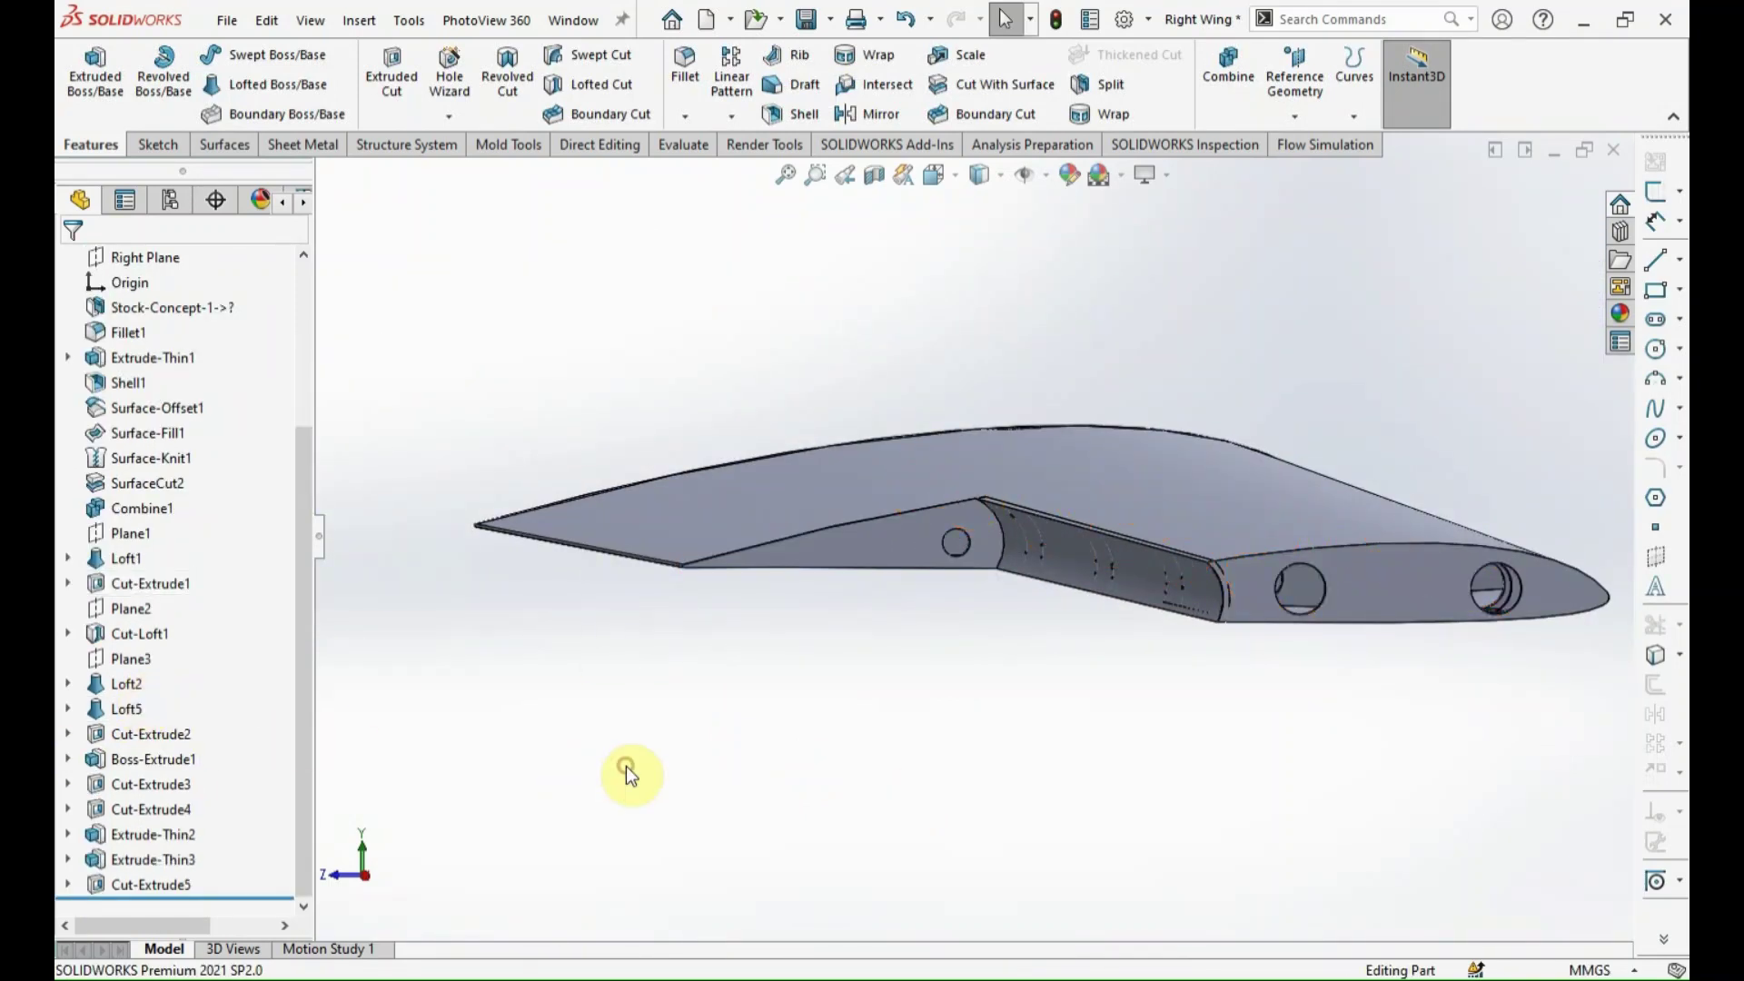
Switch to Hidden Lines Visible and orbit to a flat side-on view showing the internal ribs.
left_click(999, 175)
left_click(988, 303)
mouse_move(1202, 508)
middle_mouse_down()
mouse_move(1286, 560)
mouse_move(1199, 498)
mouse_move(915, 576)
mouse_move(907, 661)
mouse_move(921, 667)
middle_mouse_up()
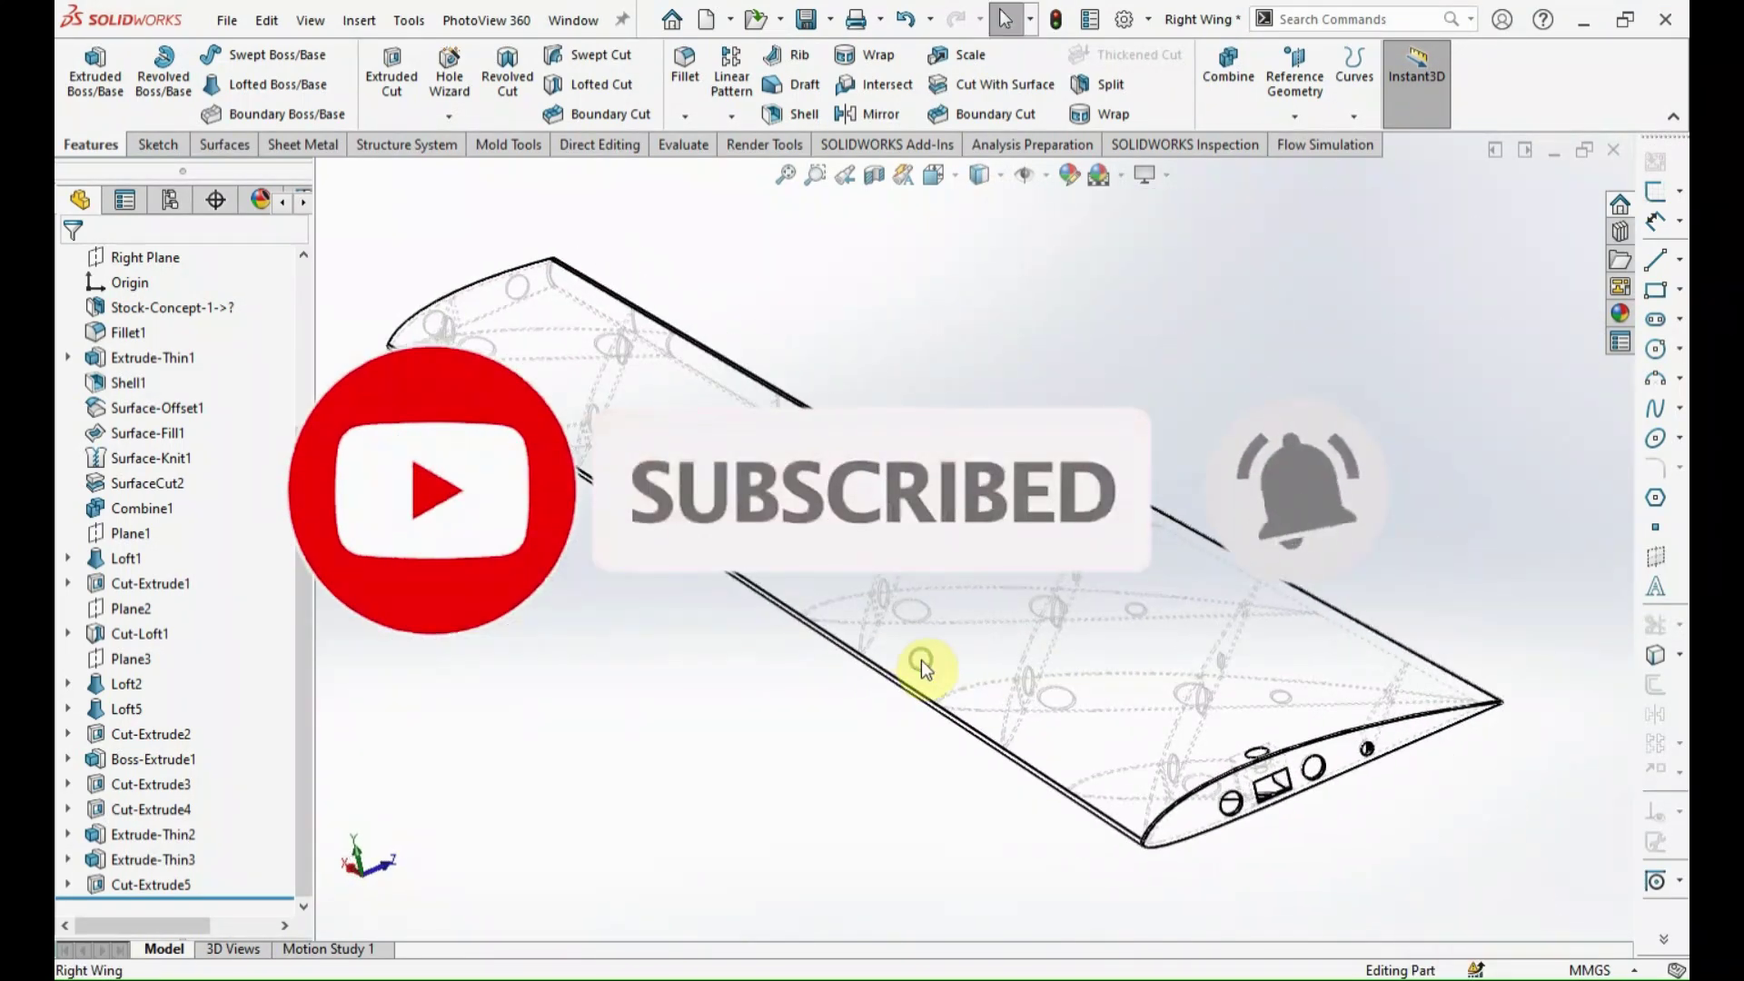
mouse_move(1220, 435)
middle_mouse_down()
mouse_move(1024, 688)
mouse_move(1051, 782)
mouse_move(1125, 604)
mouse_move(1104, 608)
middle_mouse_up()
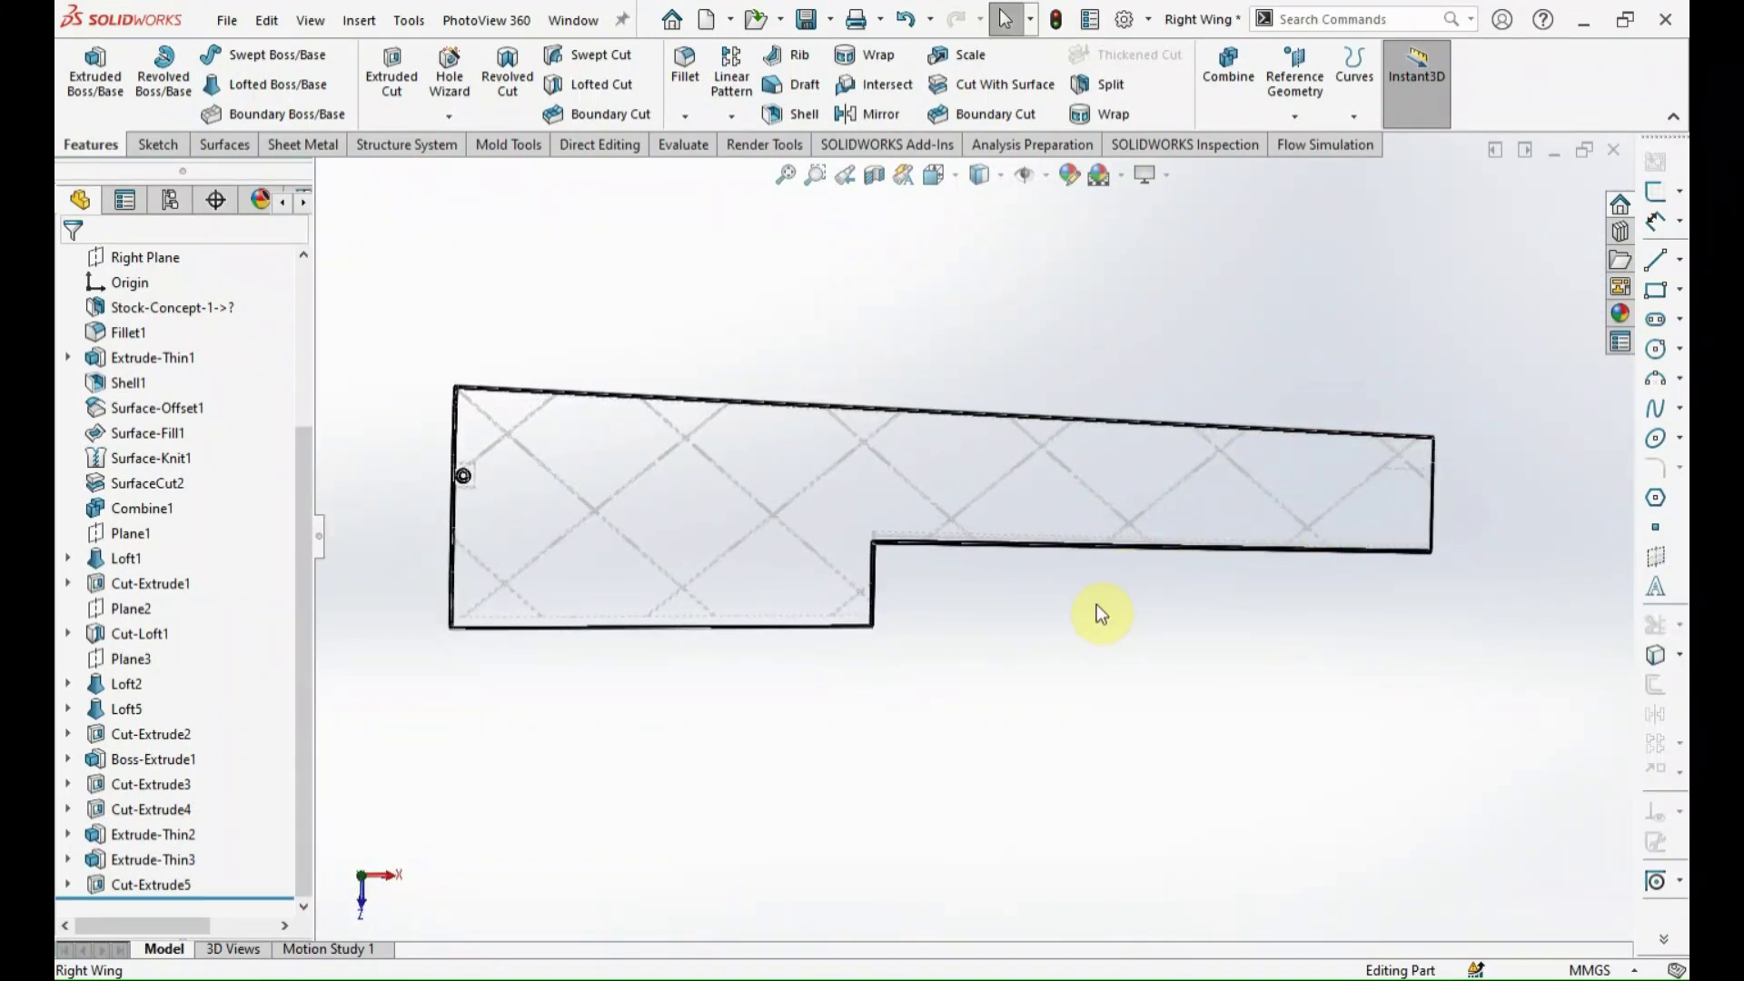